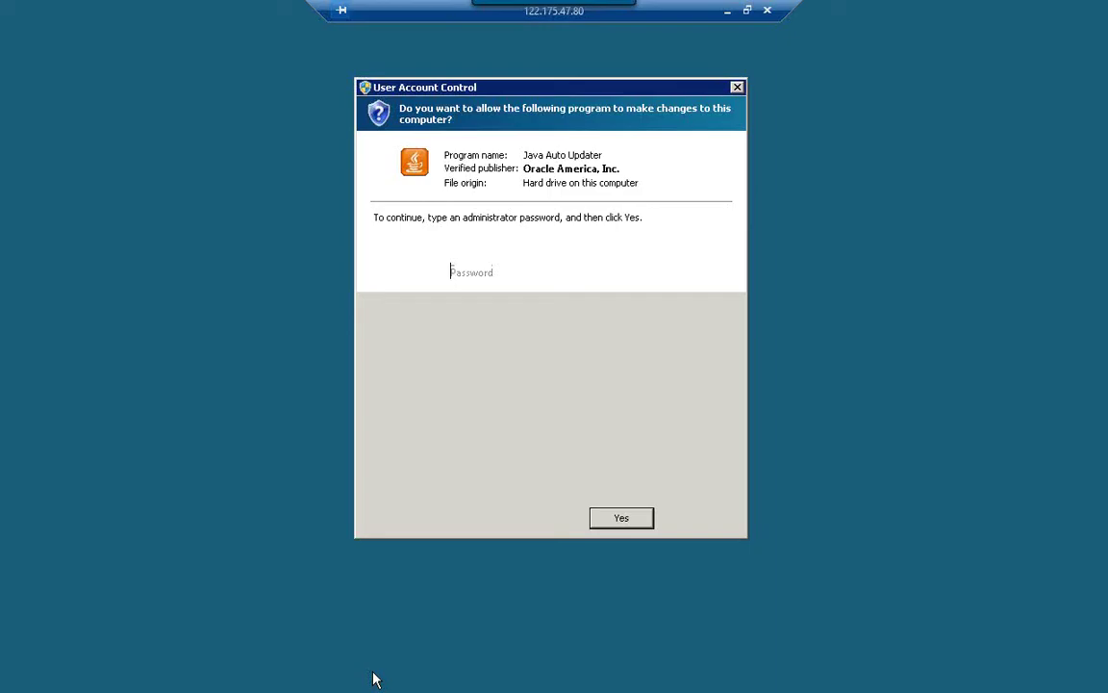
# Dismiss the Java prompt and Office activation notice, start a blank workbook, and select cell D7.
pyautogui.click(688, 517)
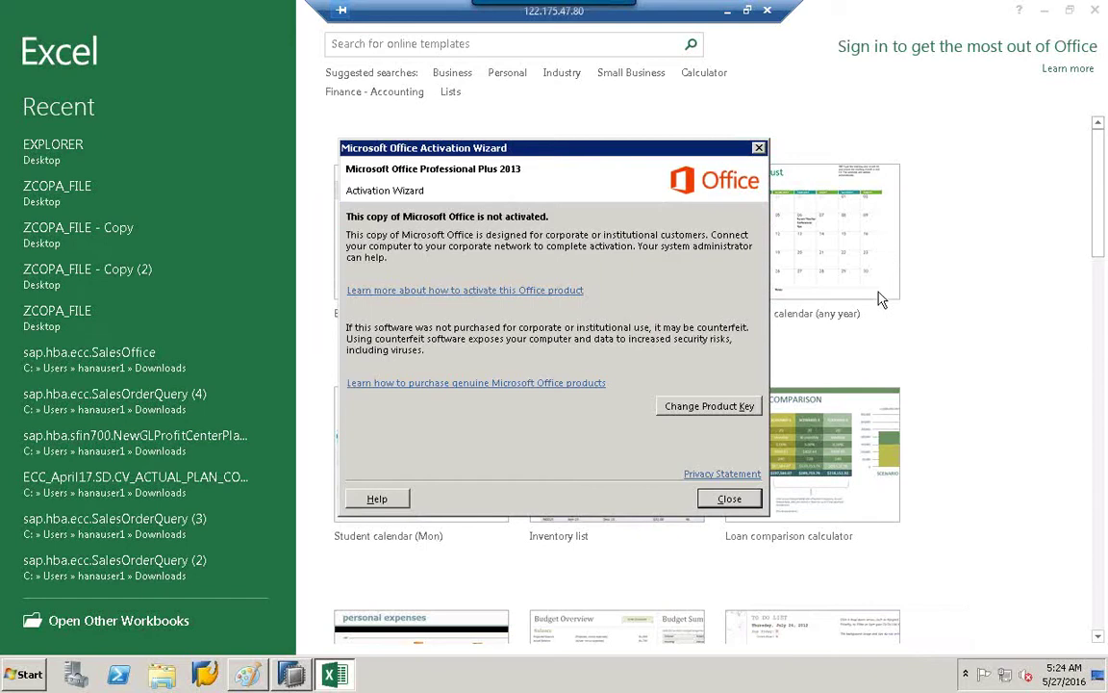
pyautogui.click(731, 499)
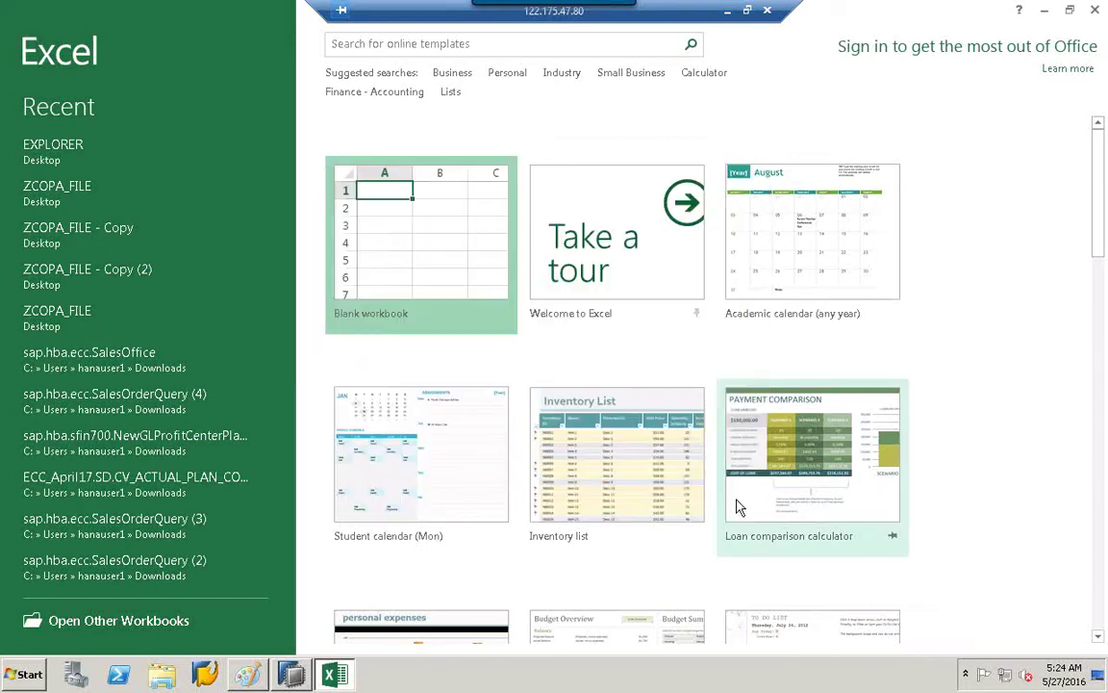
pyautogui.click(444, 222)
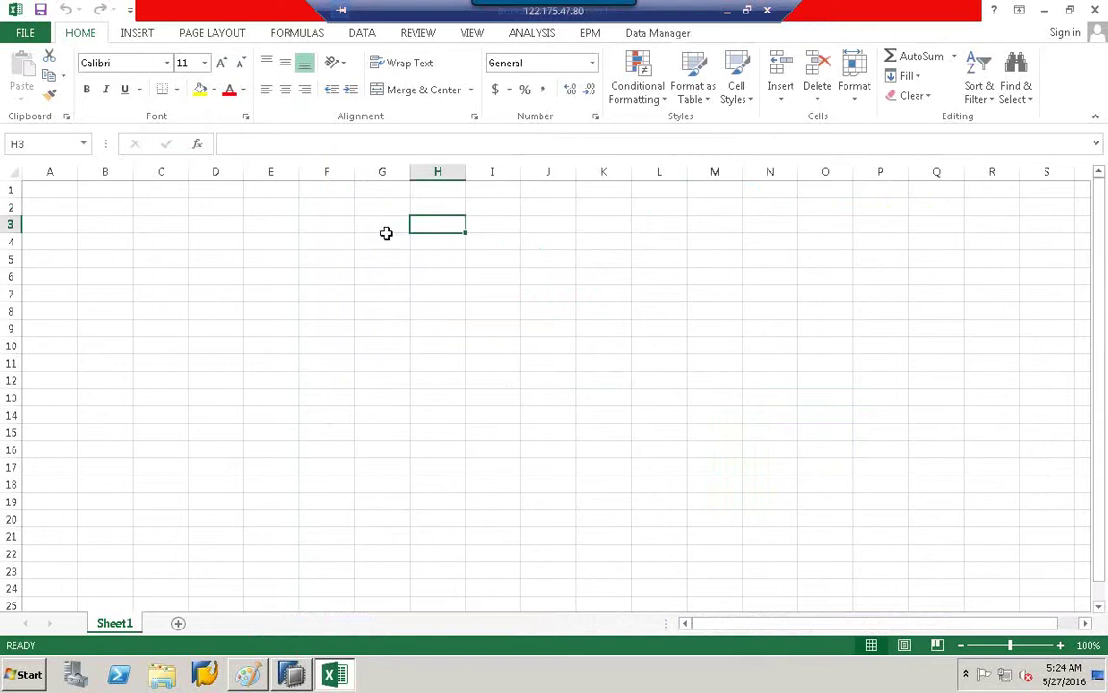
pyautogui.click(212, 292)
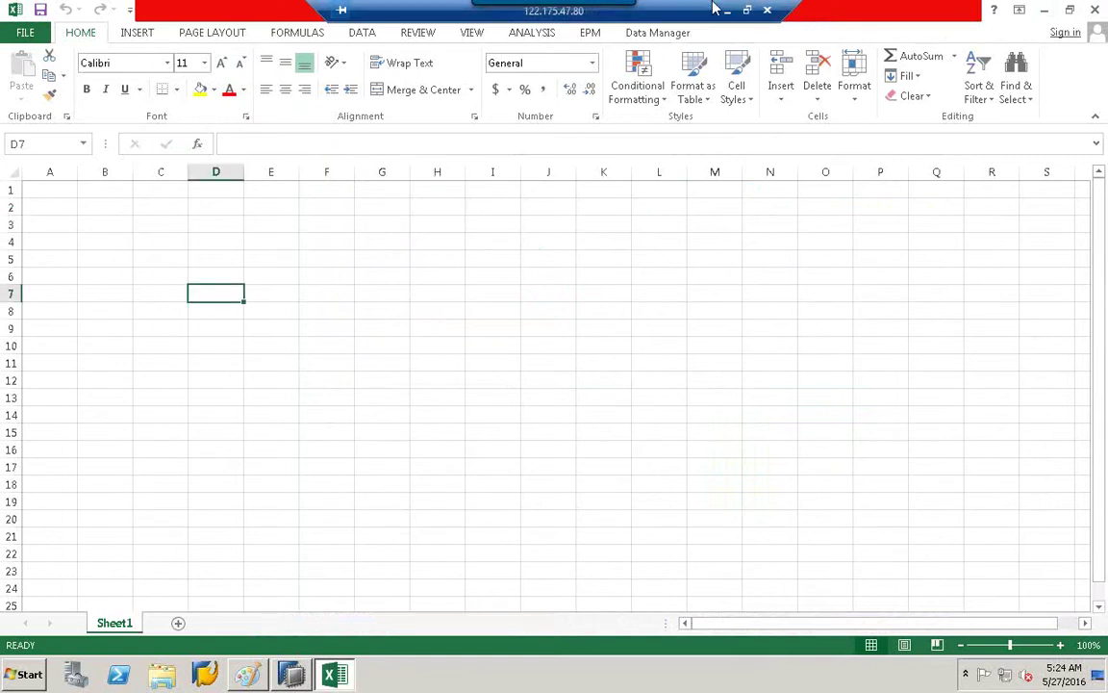
# Move the remote-session bar aside, then restore and re-maximize the Excel window.
pyautogui.moveTo(351, 8); pyautogui.dragTo(791, 8)
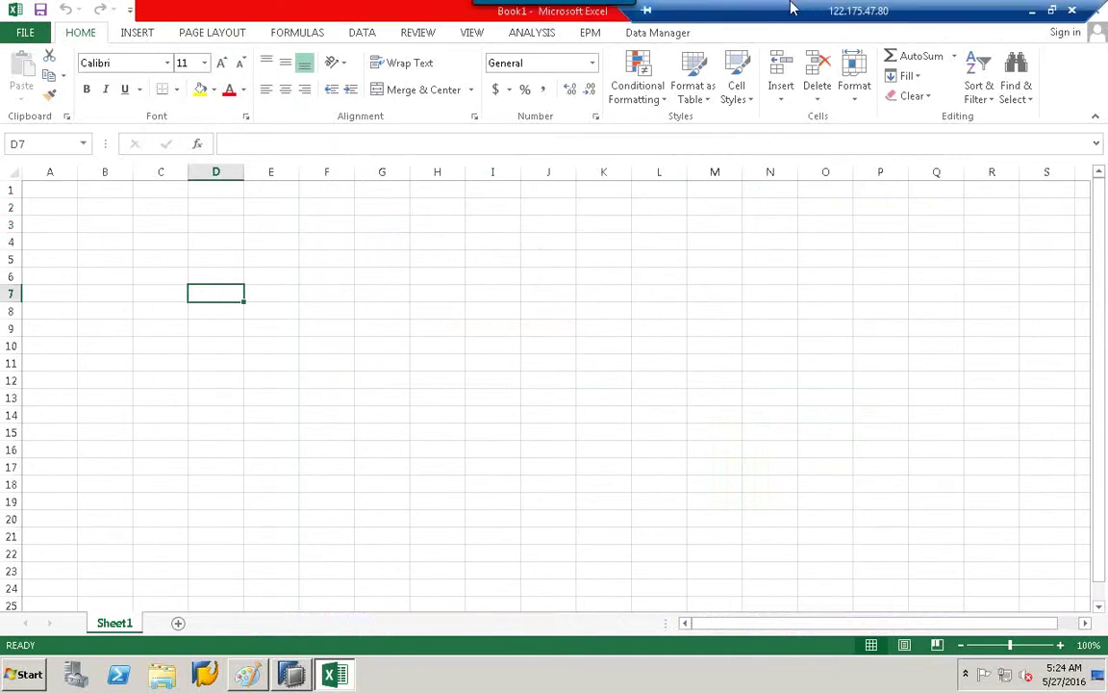
pyautogui.doubleClick(231, 16)
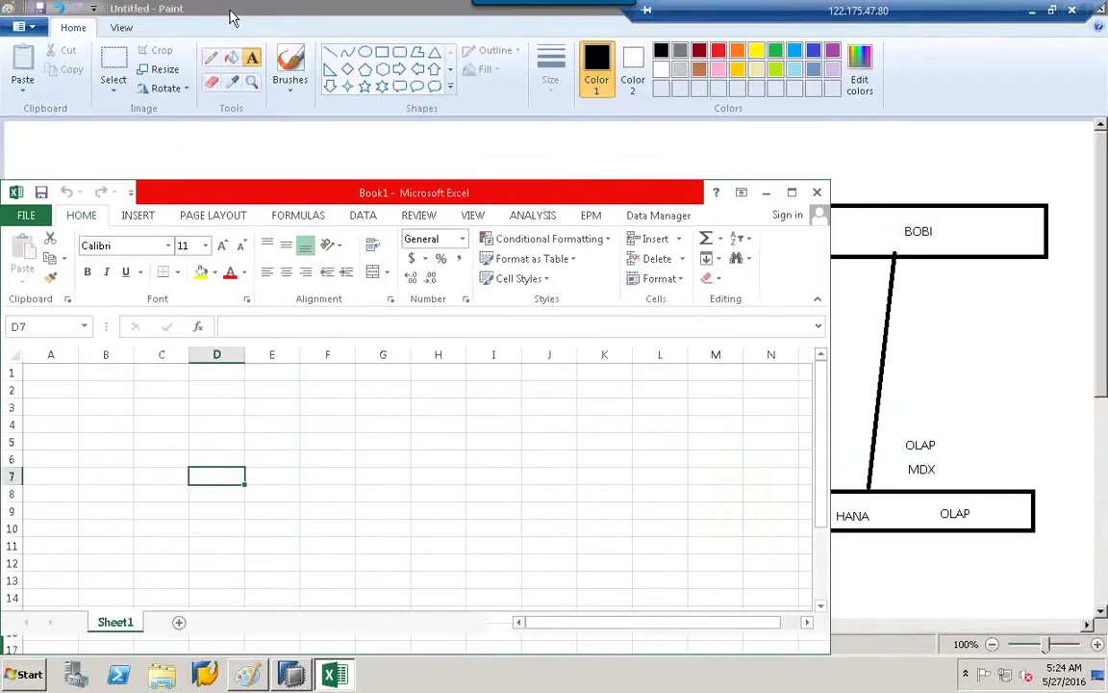
pyautogui.doubleClick(432, 194)
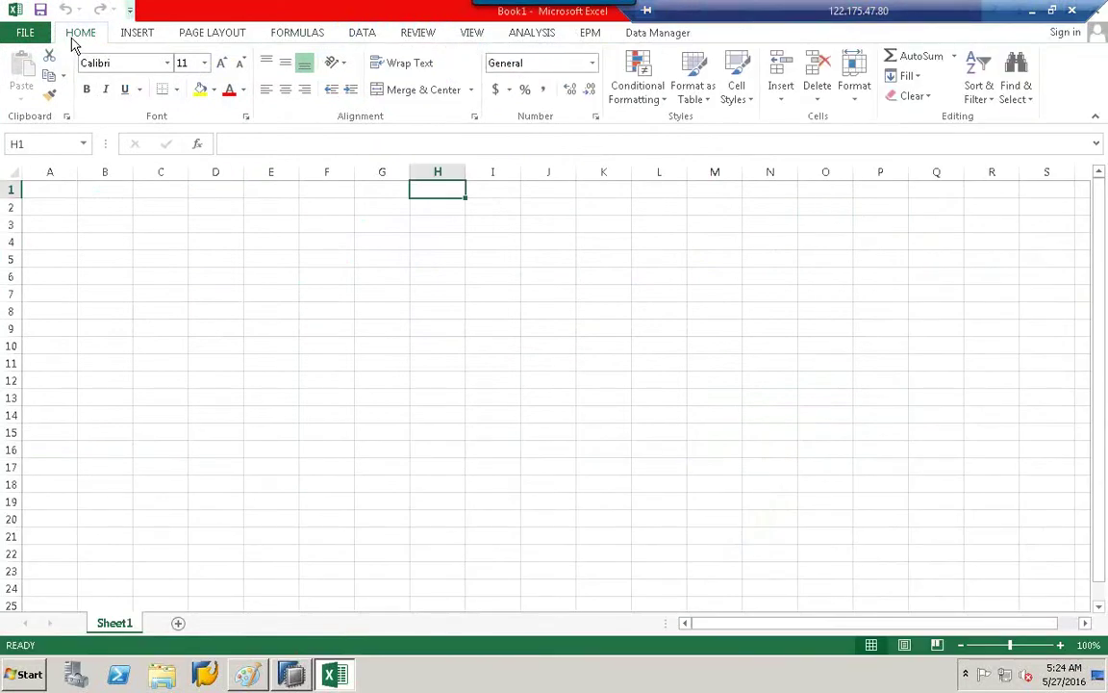
# Launch Excel 2013 from Start > All Programs > Microsoft Office 2013 and open a blank workbook.
pyautogui.click(41, 676)
pyautogui.click(39, 607)
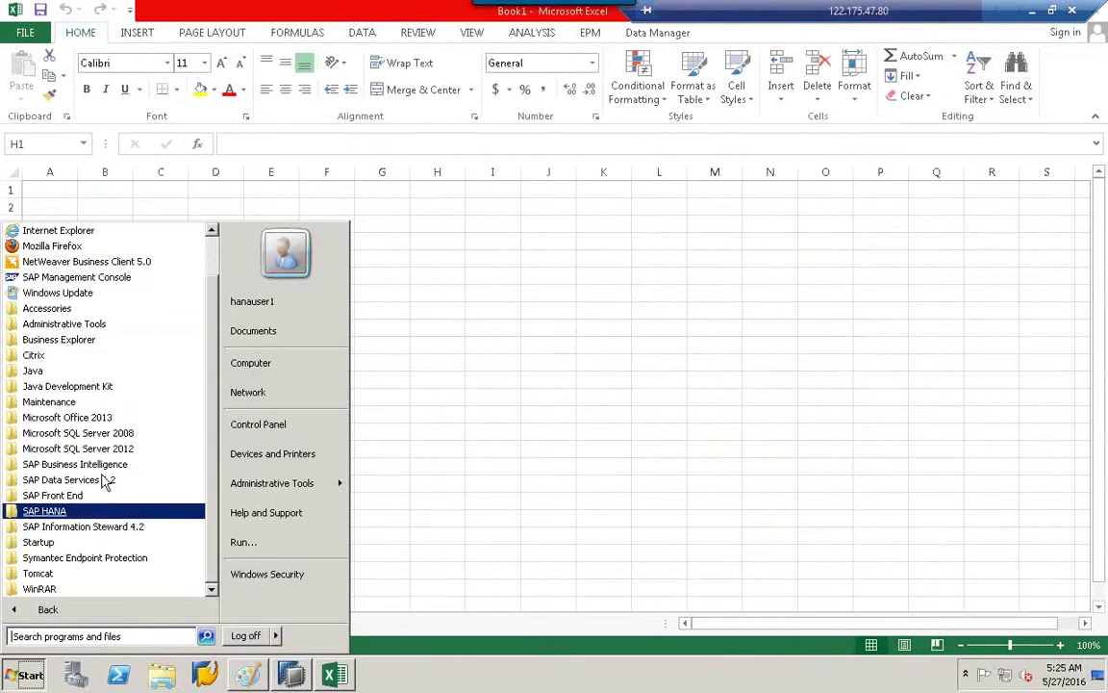
pyautogui.click(68, 417)
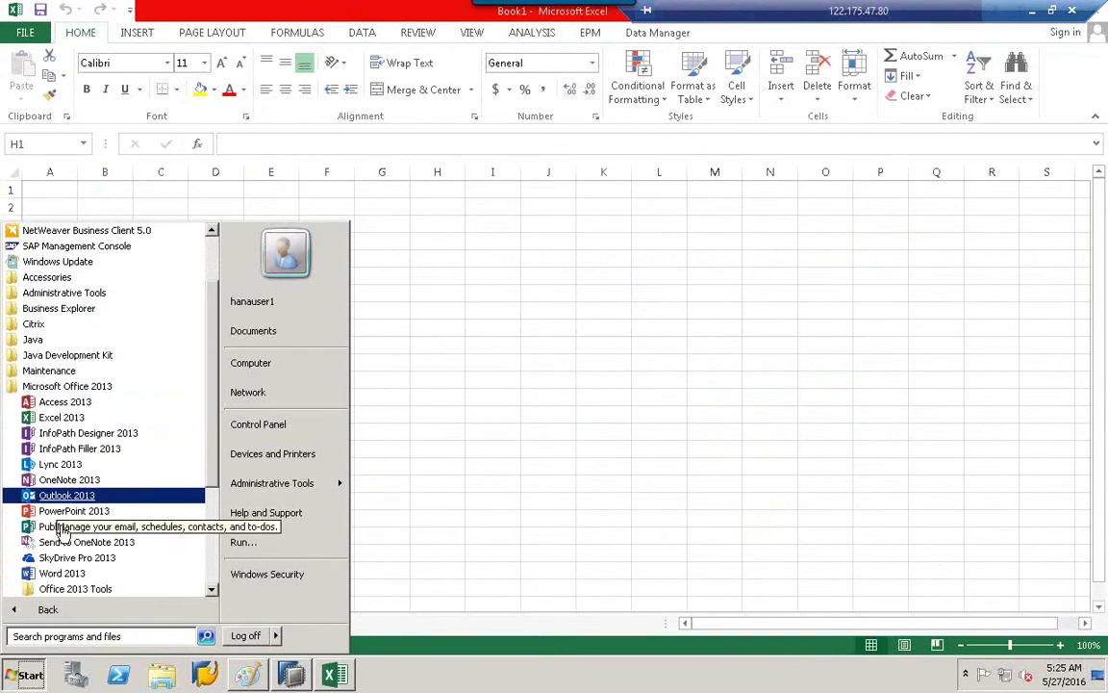
pyautogui.click(61, 419)
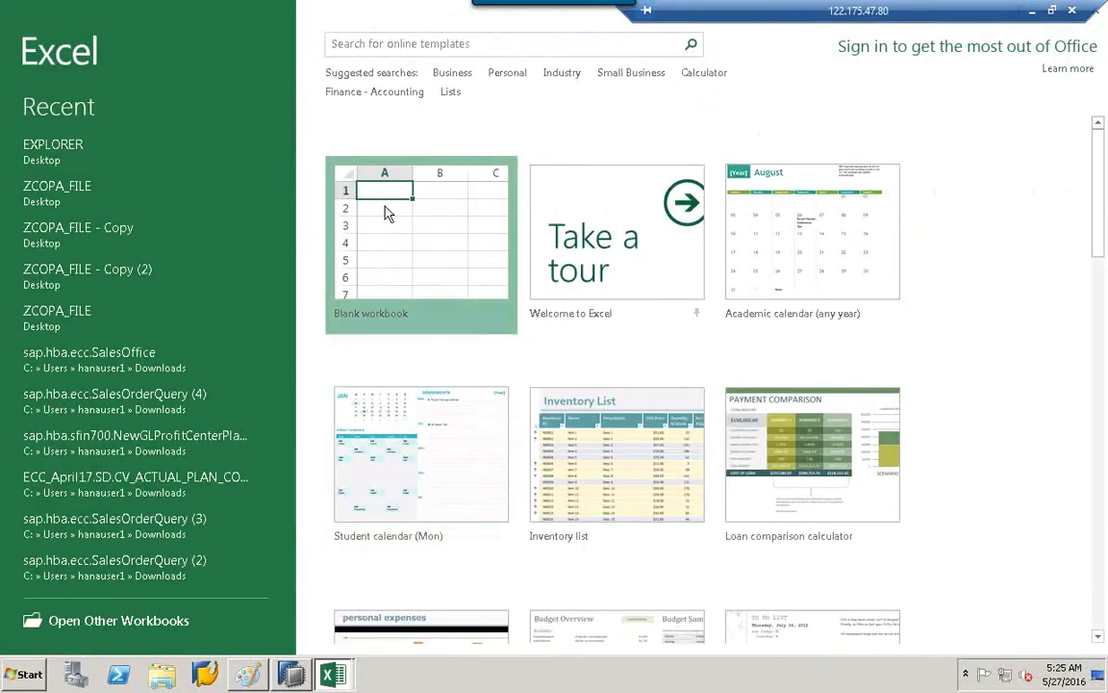
pyautogui.doubleClick(385, 207)
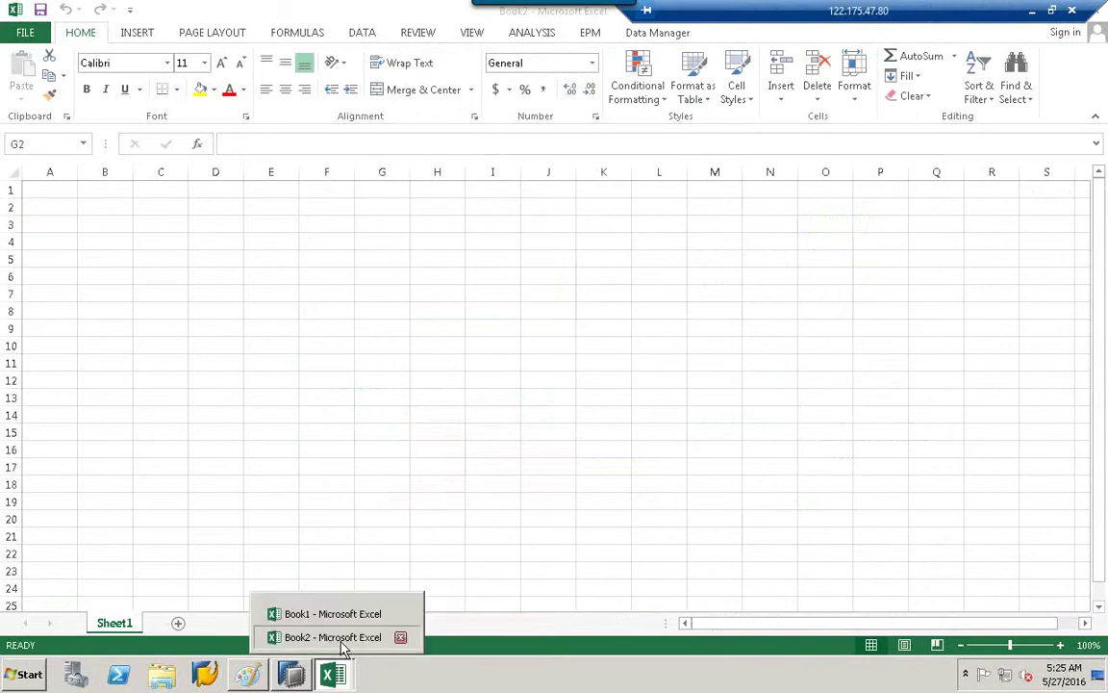
# Show the ANALYSIS ribbon tab, start Insert Data Source, then switch over to the Paint diagram.
pyautogui.click(528, 37)
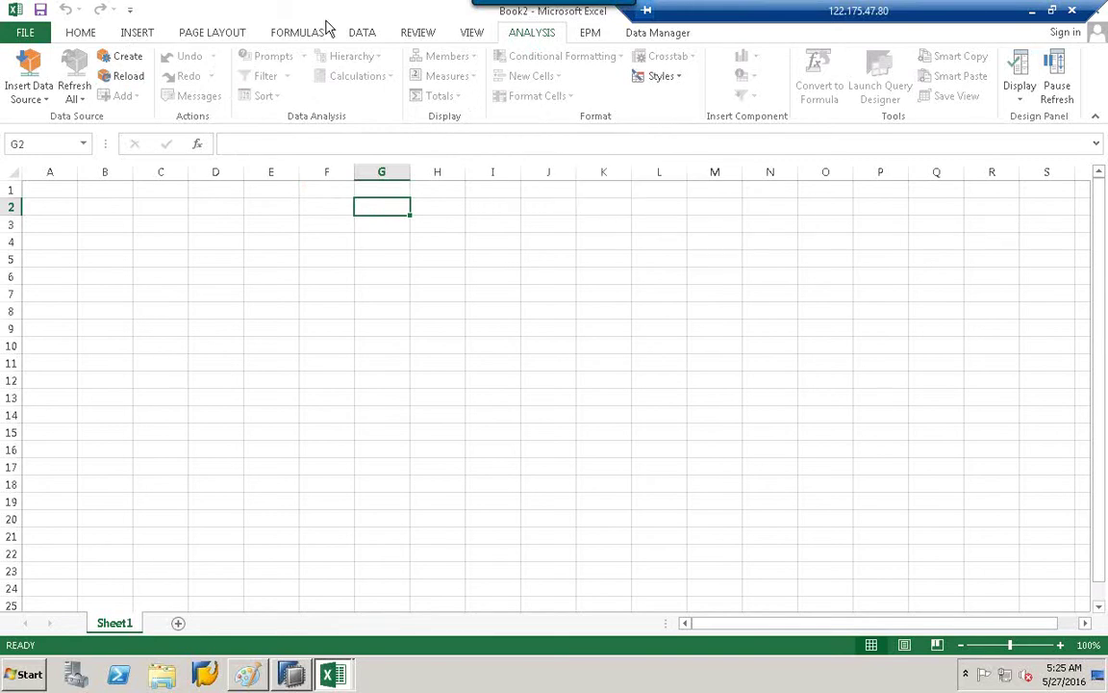
pyautogui.click(41, 102)
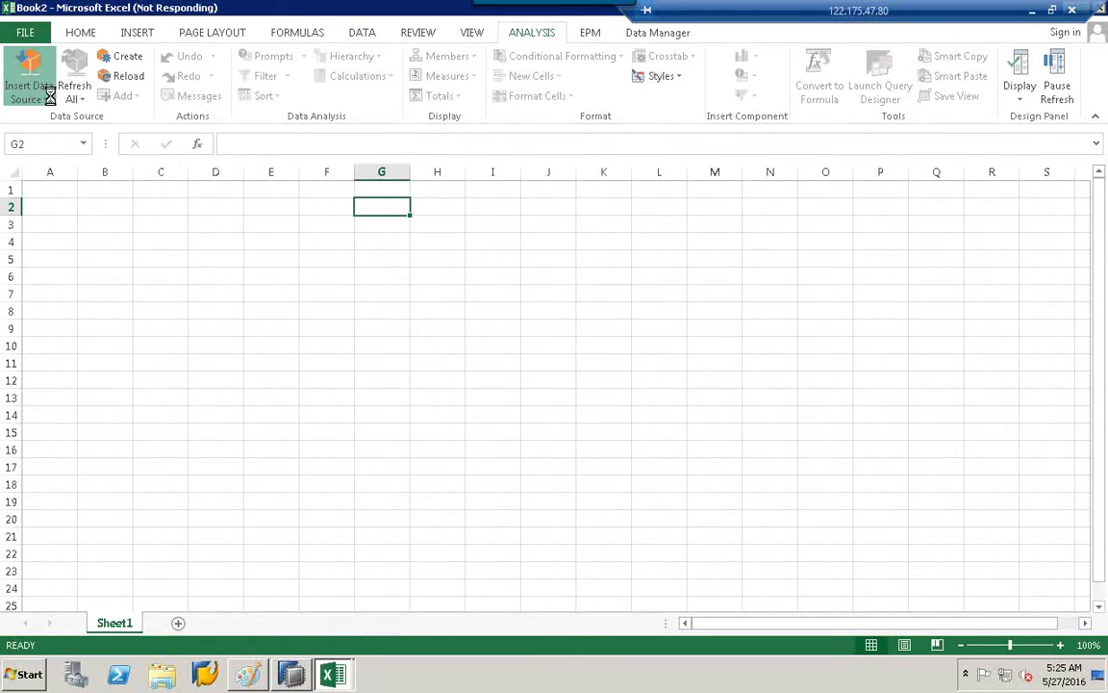
pyautogui.click(248, 675)
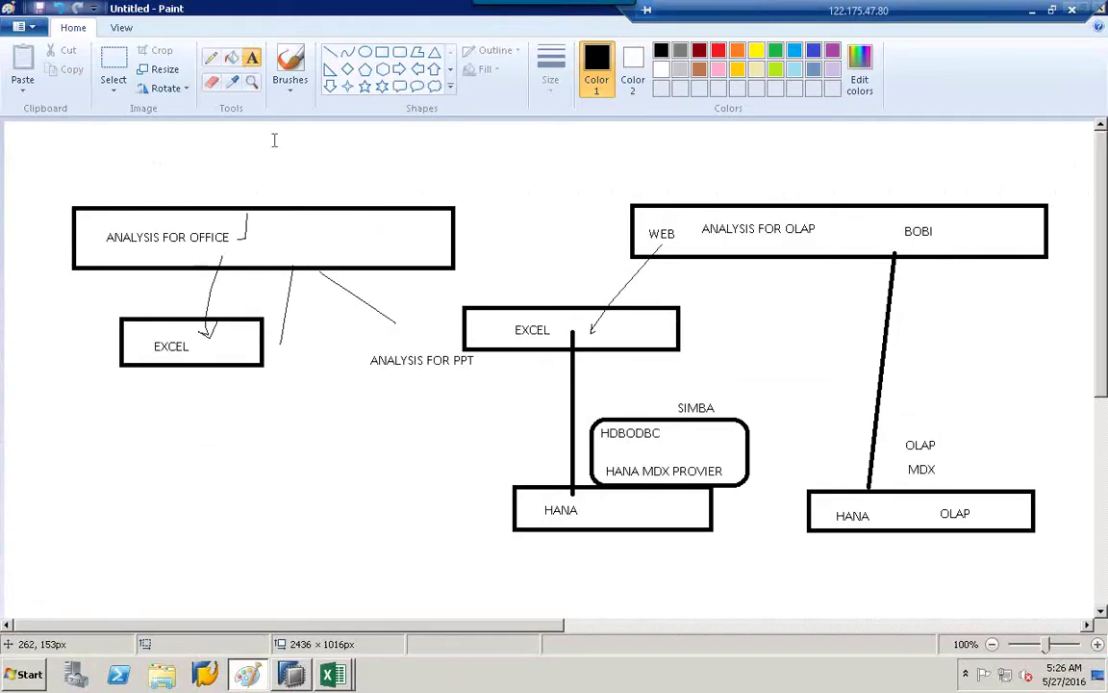
# Draw a rectangle in the lower-left of the diagram labelled 'HANA'.
pyautogui.click(382, 51)
pyautogui.moveTo(102, 474); pyautogui.dragTo(340, 532)
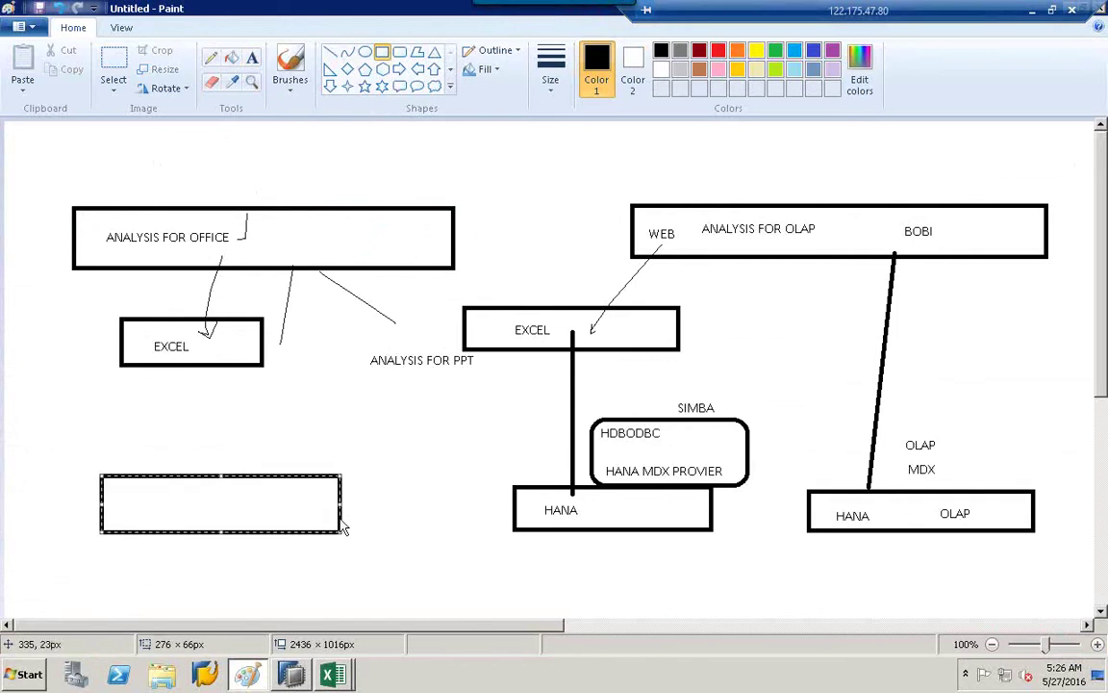
pyautogui.click(256, 60)
pyautogui.click(165, 500)
pyautogui.write('HA')
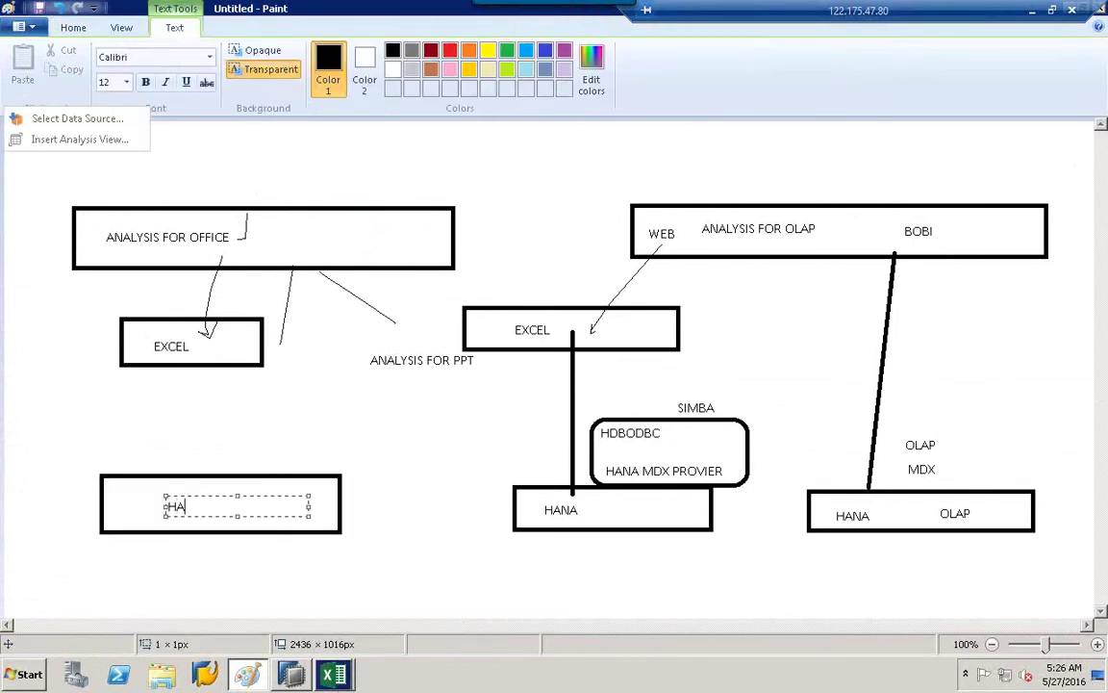
pyautogui.write('NA')
pyautogui.click(355, 403)
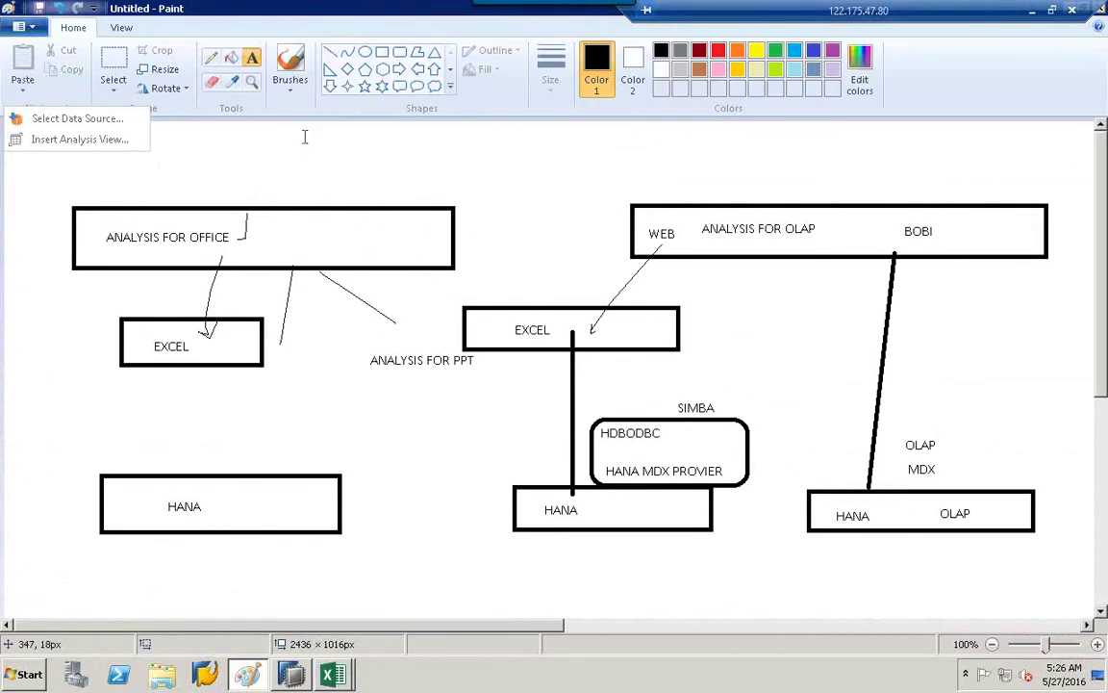
# Draw a line from Analysis for Office down to the HANA box and label it 'ODBC'.
pyautogui.click(330, 52)
pyautogui.moveTo(323, 276); pyautogui.dragTo(258, 471)
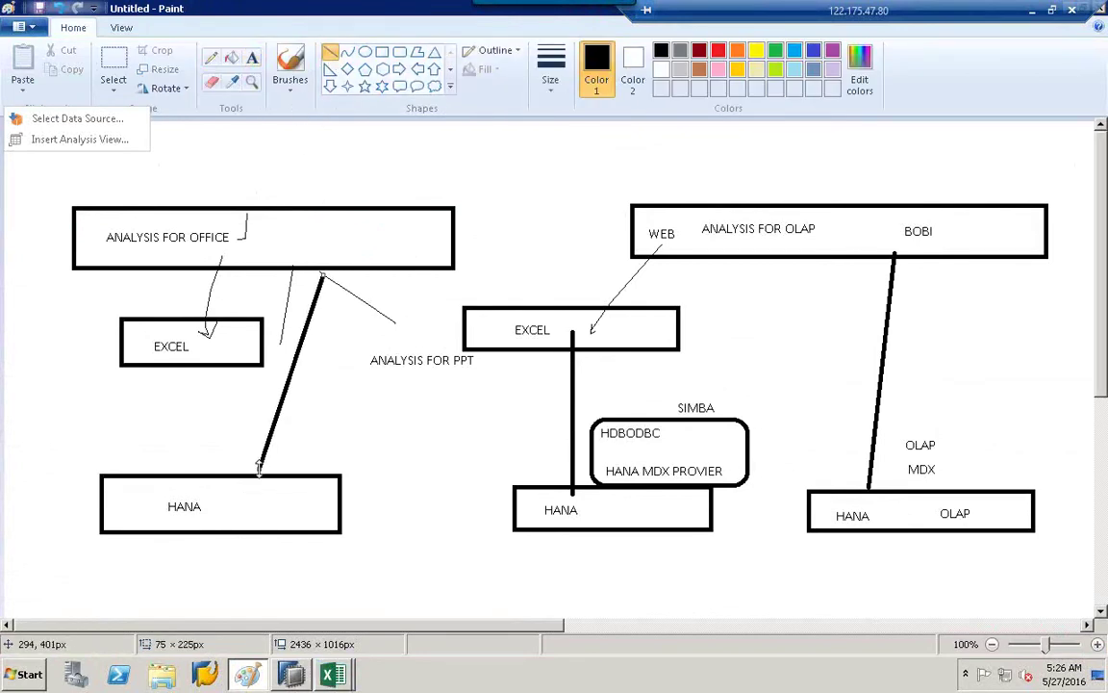
pyautogui.click(252, 57)
pyautogui.click(296, 427)
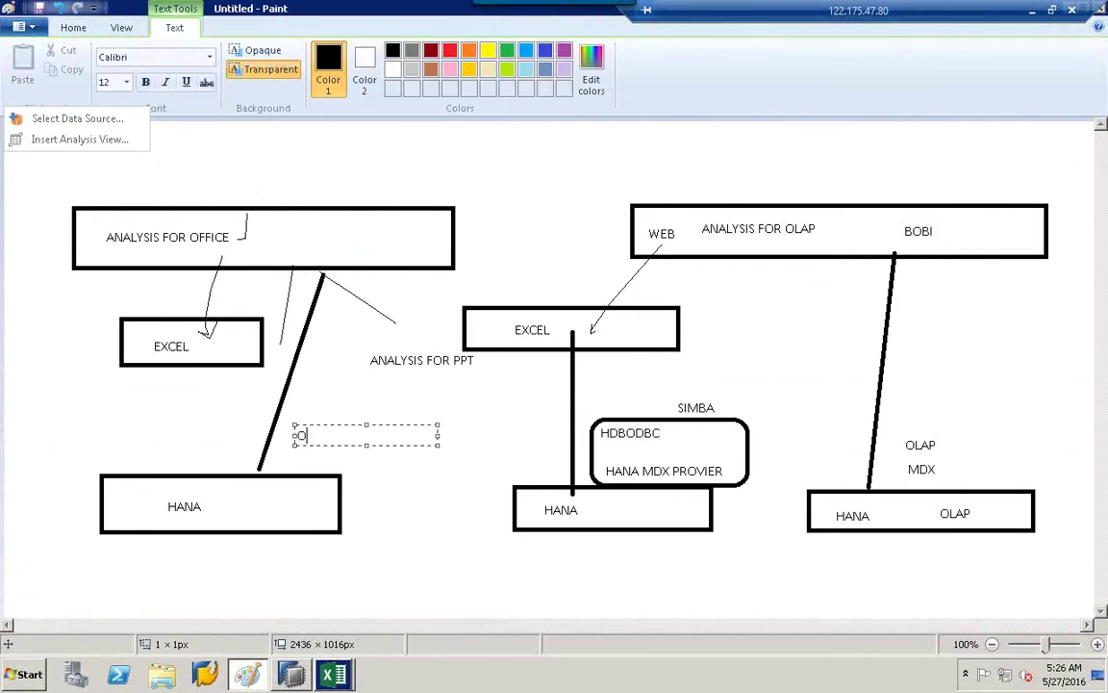
pyautogui.write('ODBC')
pyautogui.click(449, 475)
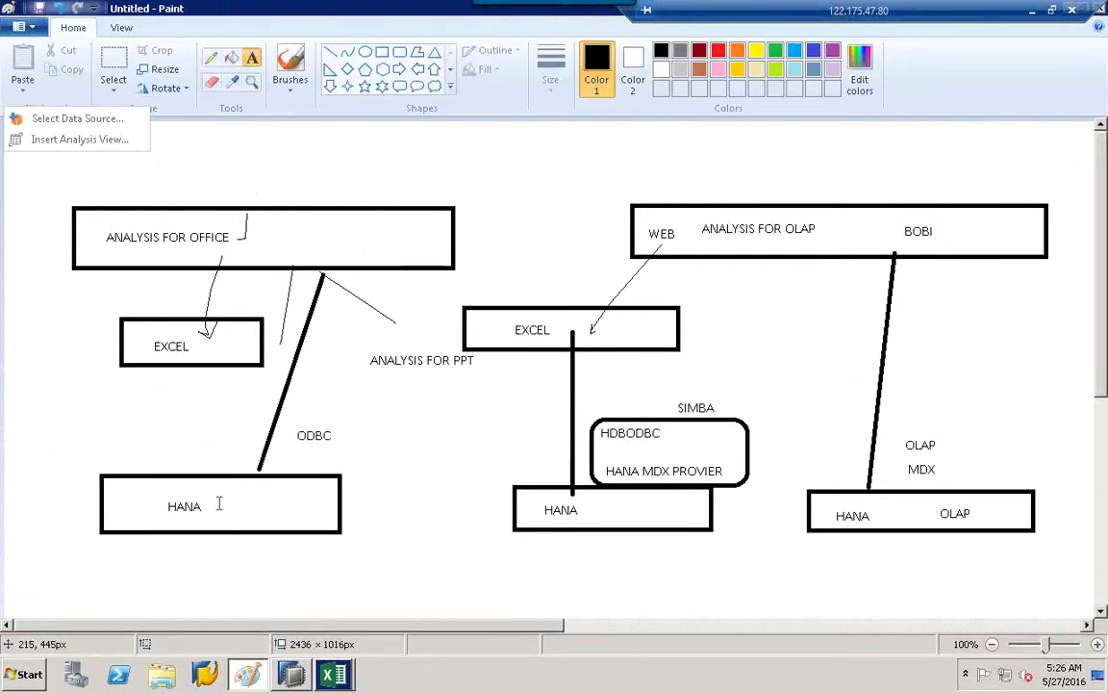
# Add a 'SQL' label below ODBC, then bring Excel's Book2 back to the front.
pyautogui.click(310, 452)
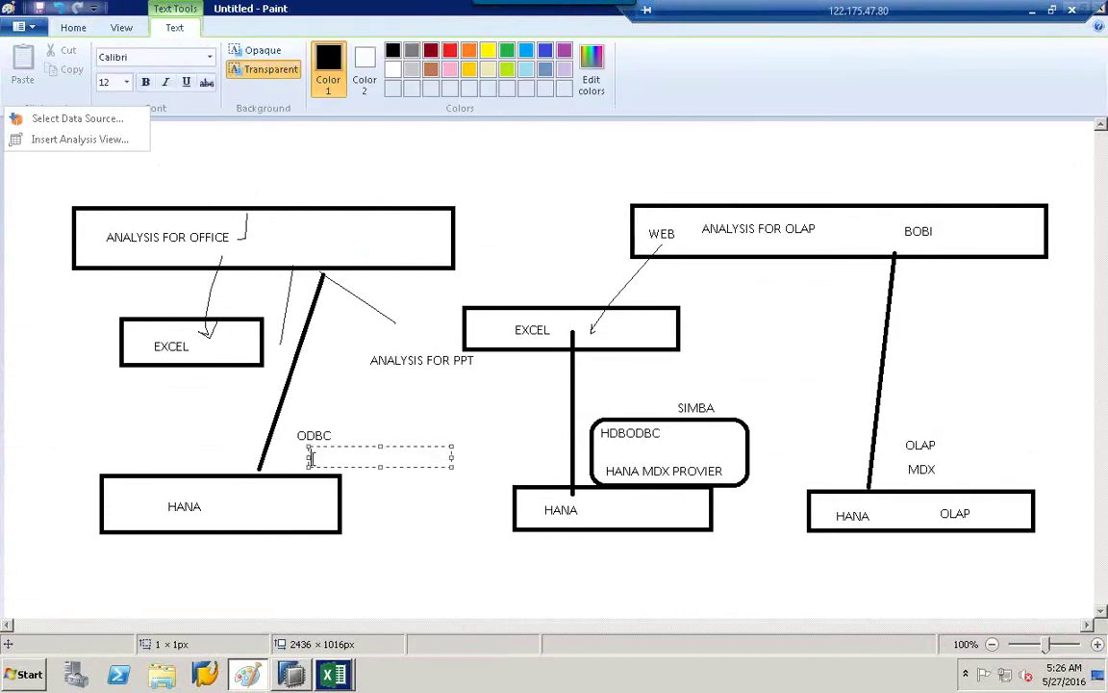
pyautogui.write('SQL')
pyautogui.click(402, 507)
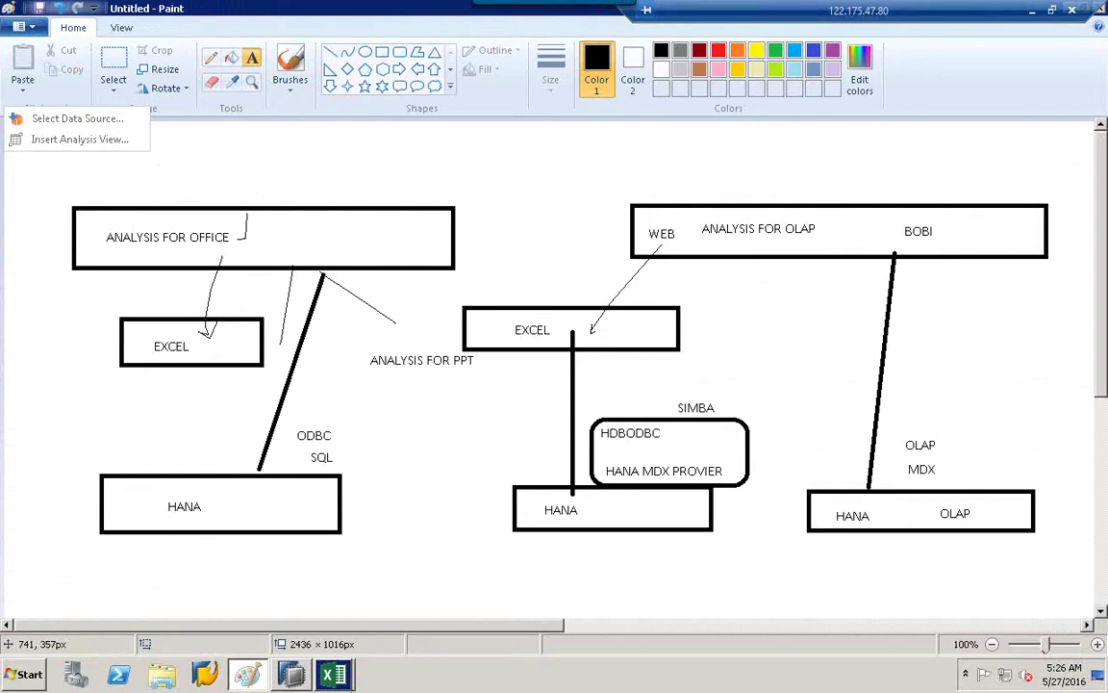
pyautogui.click(333, 675)
pyautogui.click(333, 637)
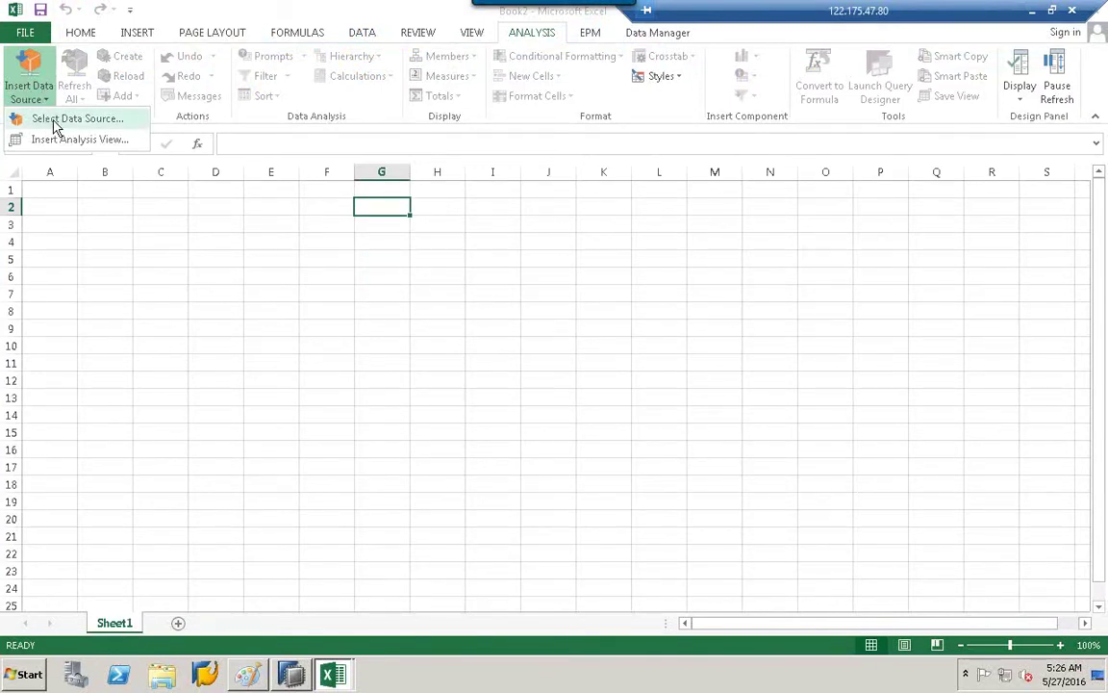
# Choose Insert Data Source > Select Data Source and skip the BI platform logon.
pyautogui.rightClick(54, 123)
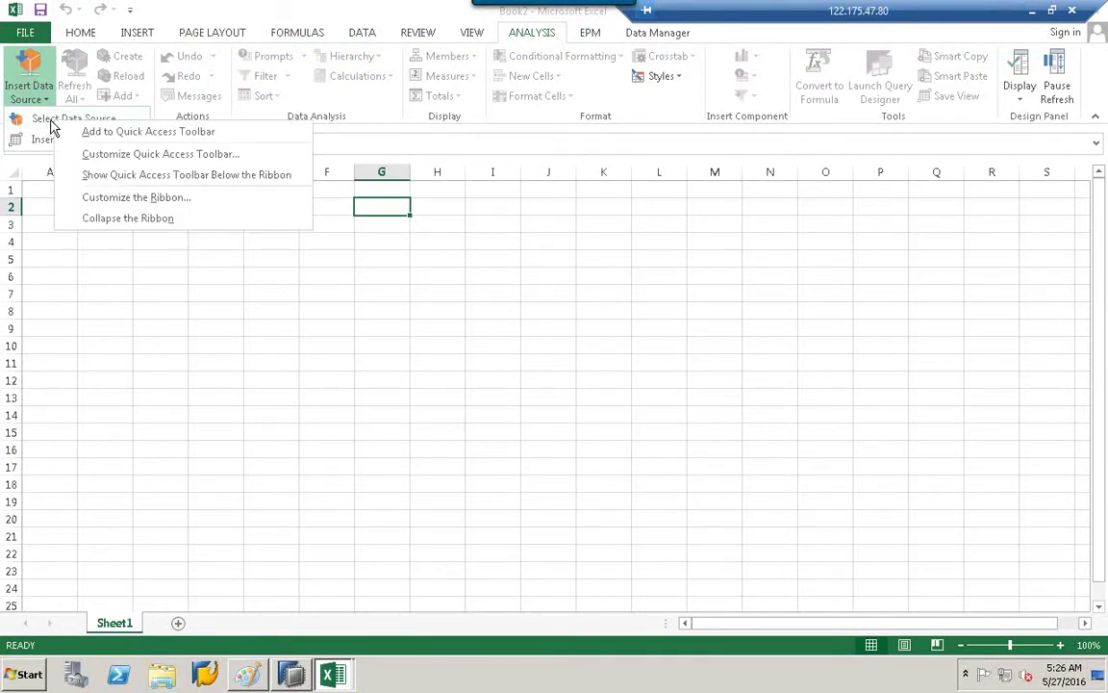
pyautogui.click(94, 258)
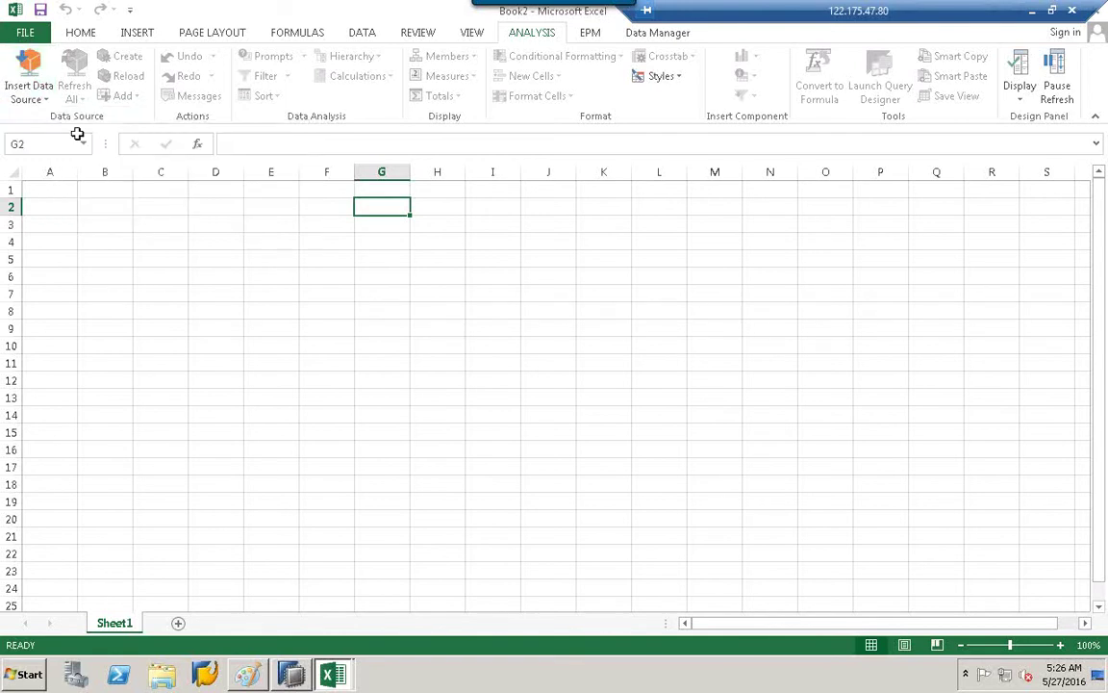
pyautogui.click(43, 97)
pyautogui.click(42, 118)
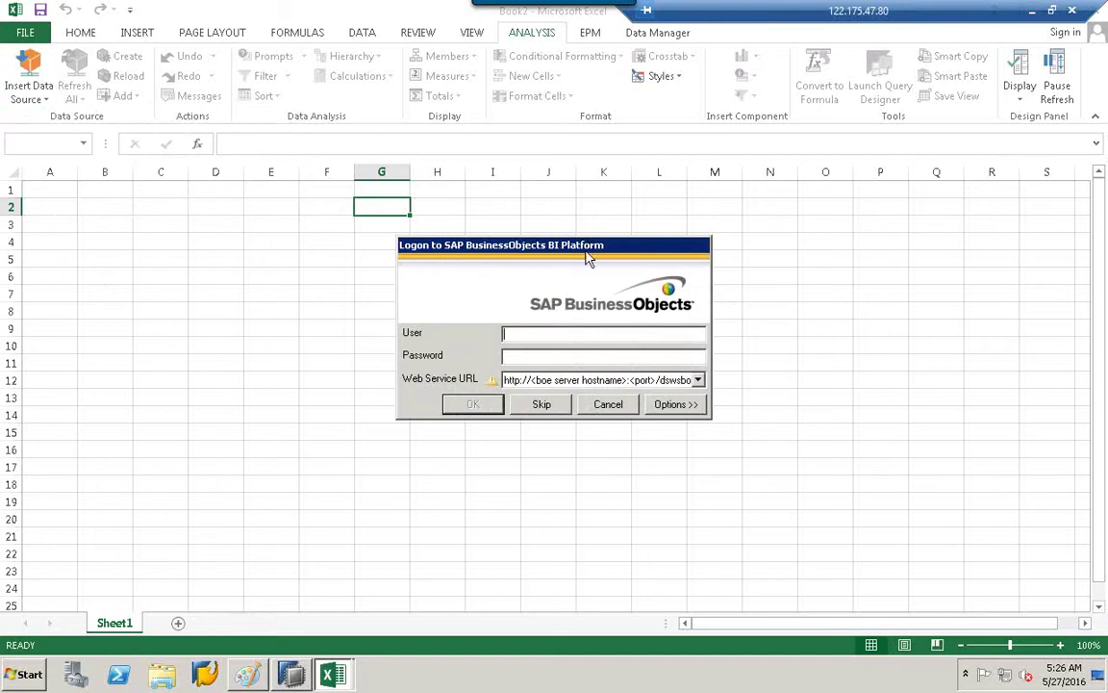
pyautogui.moveTo(589, 258); pyautogui.dragTo(496, 213)
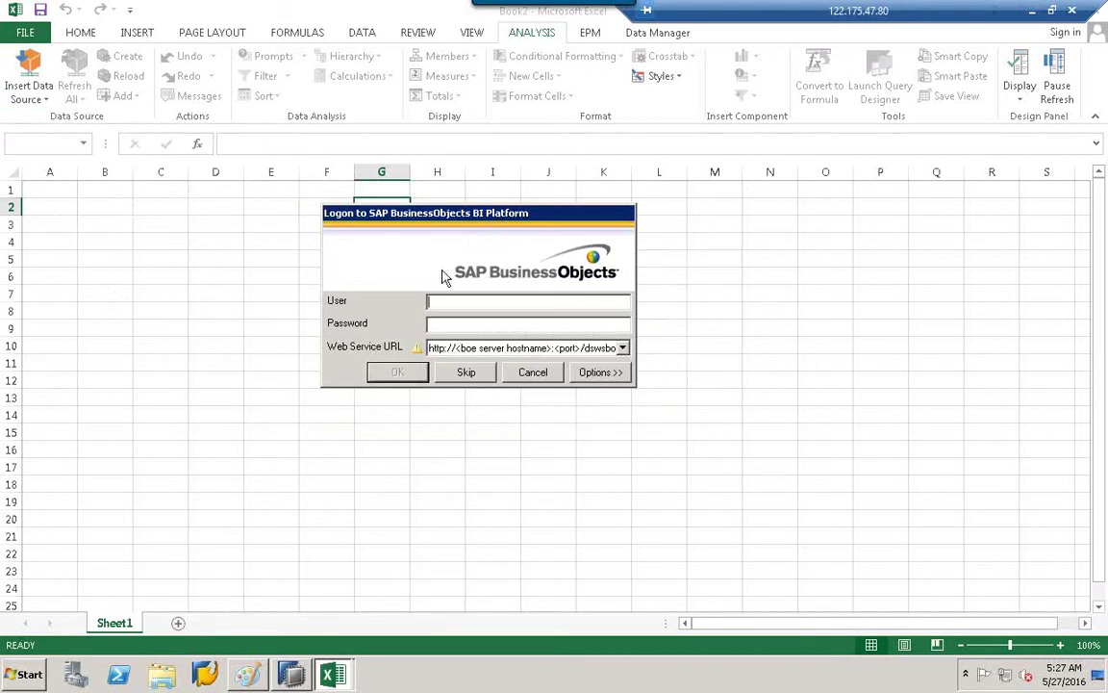
pyautogui.click(467, 374)
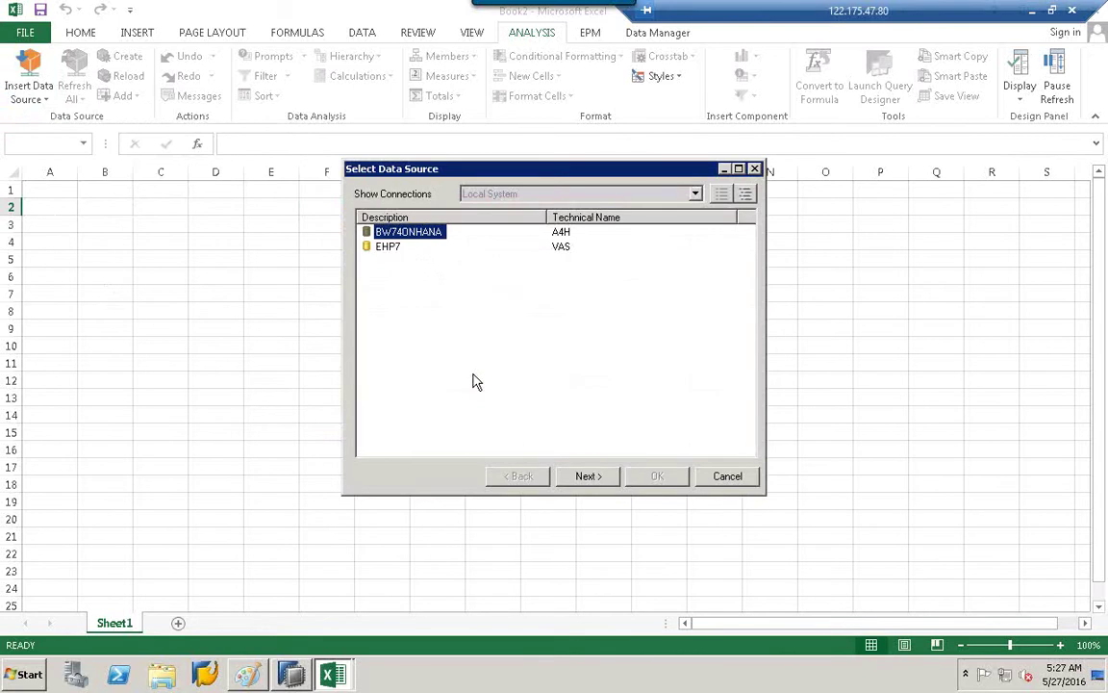
# Start the BW74ONHANA logon and inspect its connection Properties in SAP Logon without changes.
pyautogui.doubleClick(432, 238)
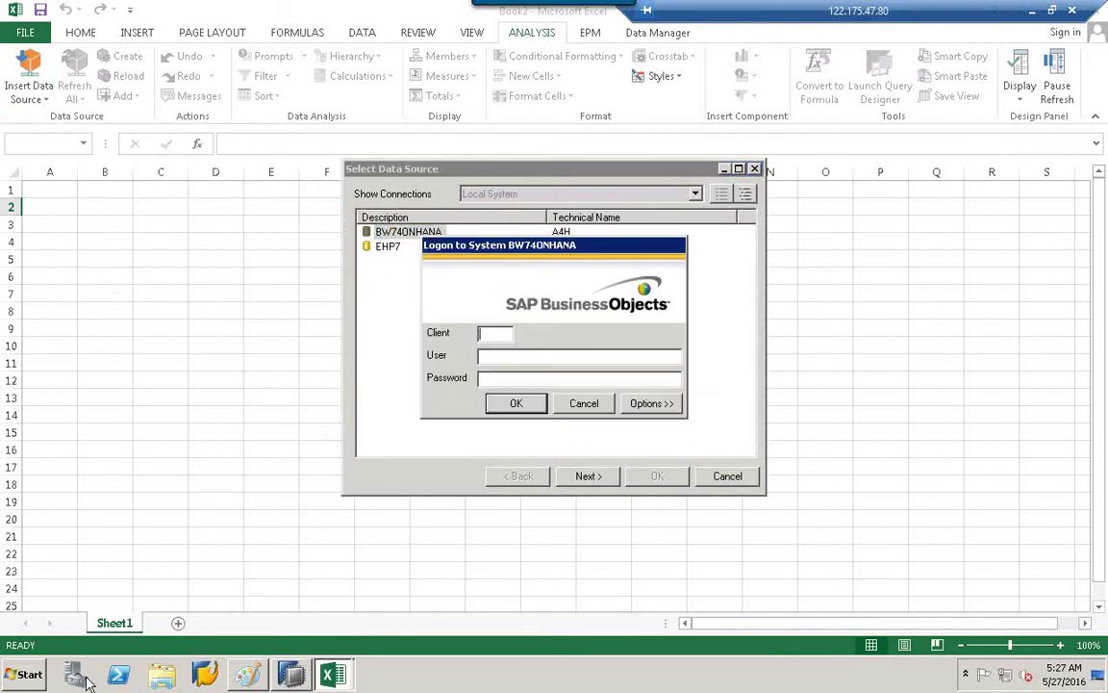
pyautogui.click(209, 677)
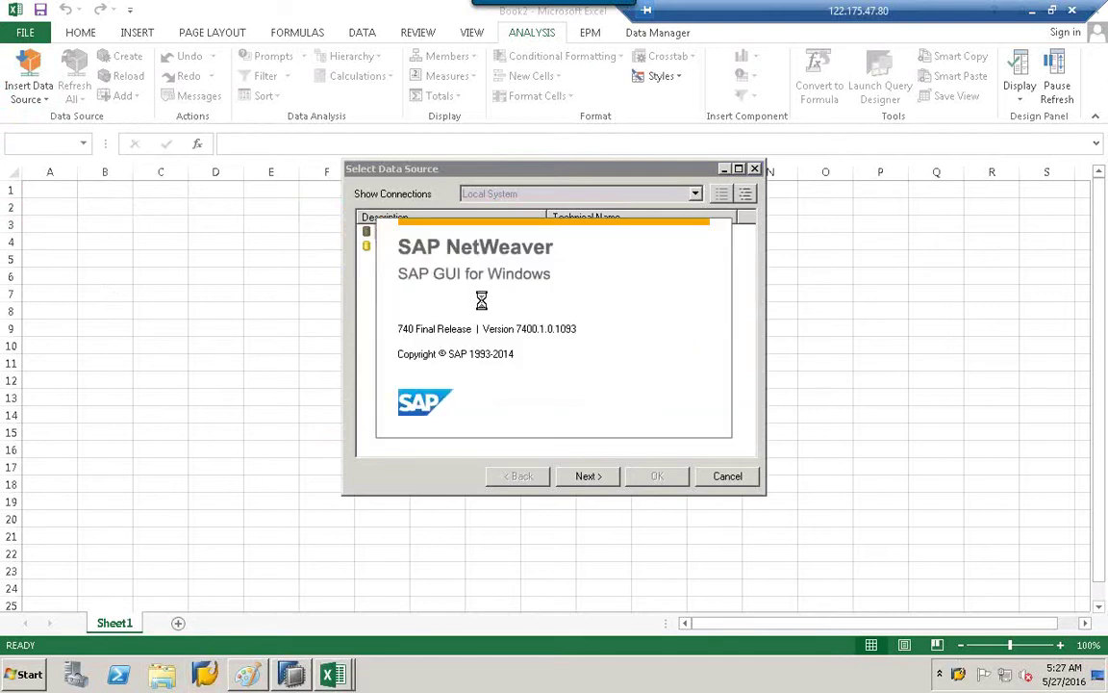
pyautogui.rightClick(301, 237)
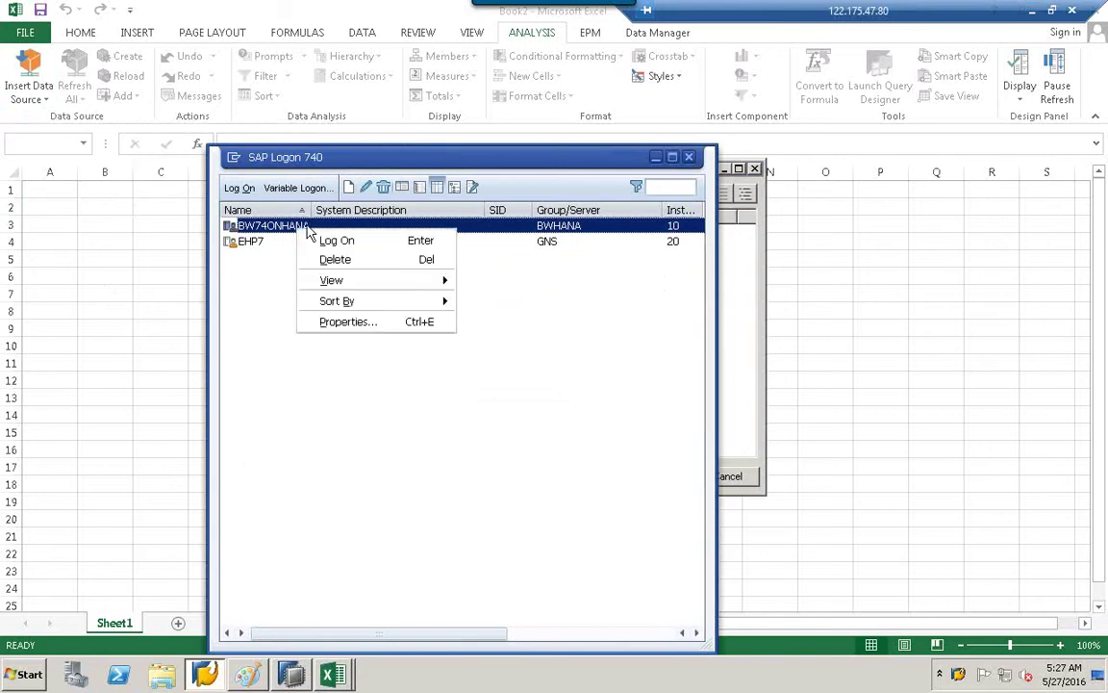
pyautogui.click(366, 322)
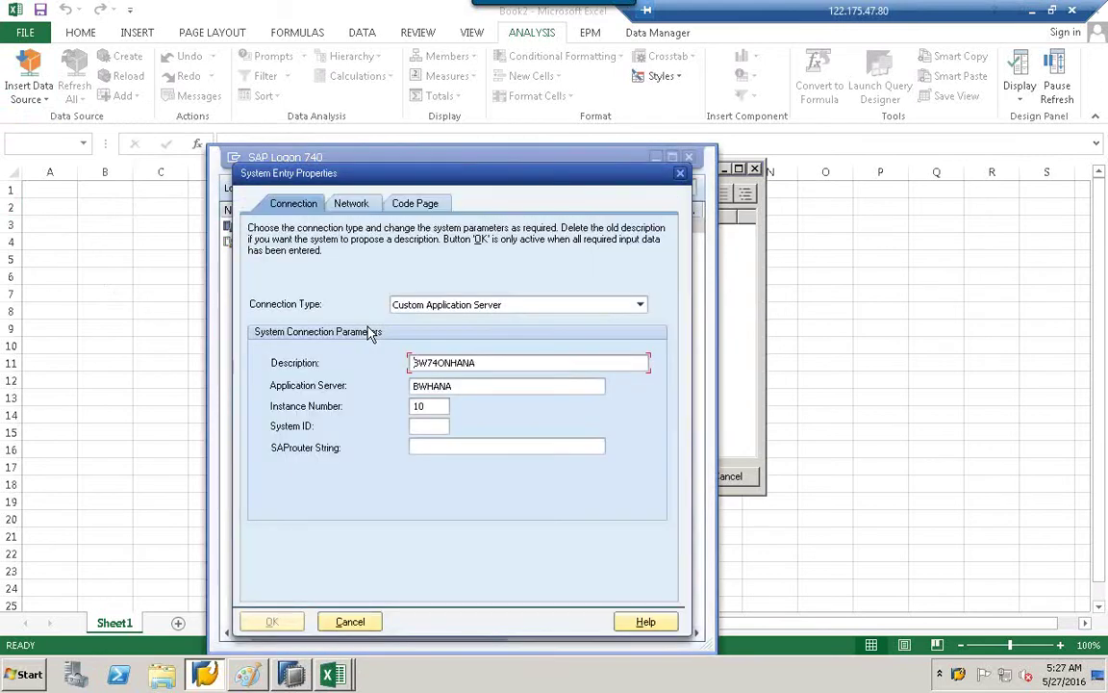
pyautogui.click(364, 621)
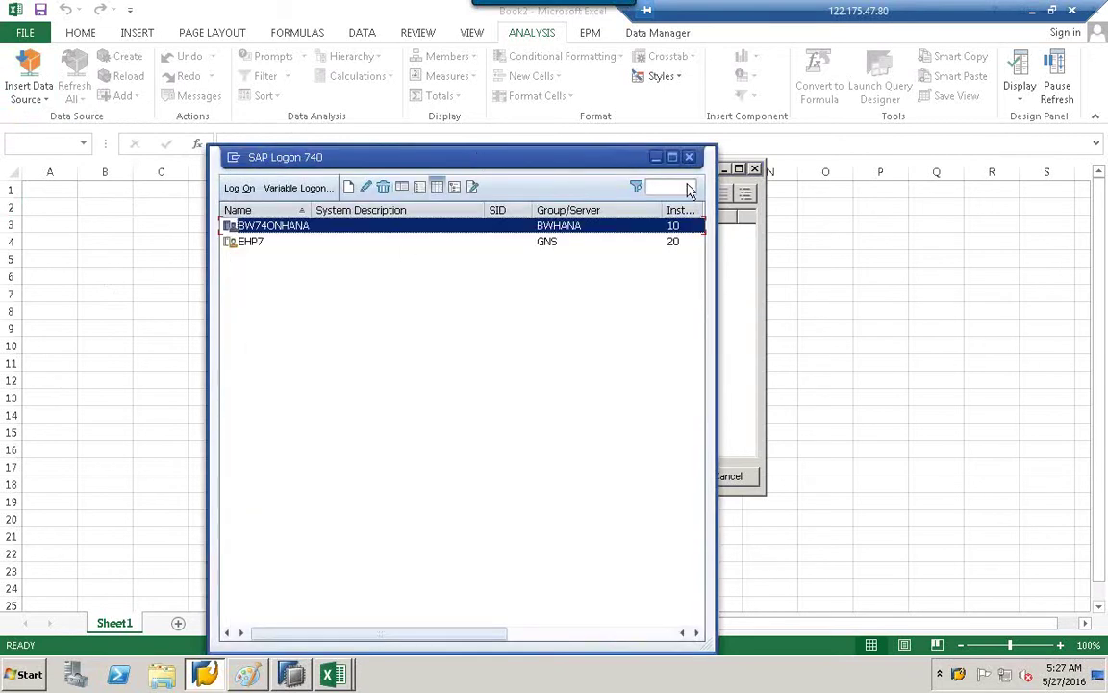
pyautogui.click(691, 158)
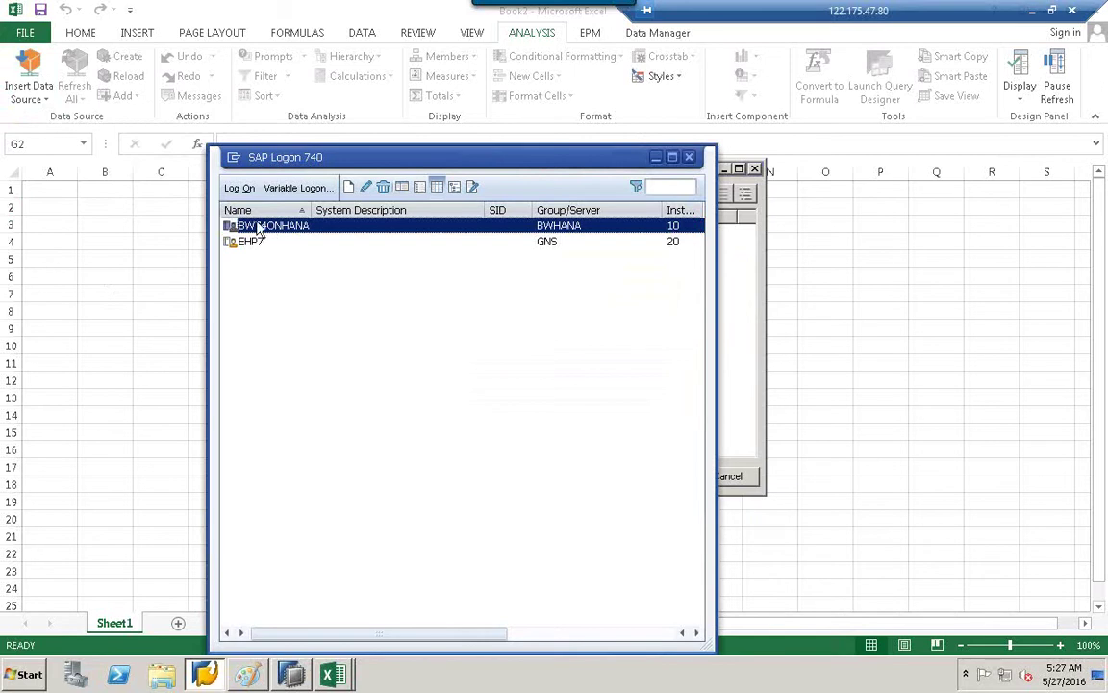
# Close the SAP GUI logon and SAP Logon window, returning to the BW74ONHANA logon dialog.
pyautogui.doubleClick(454, 231)
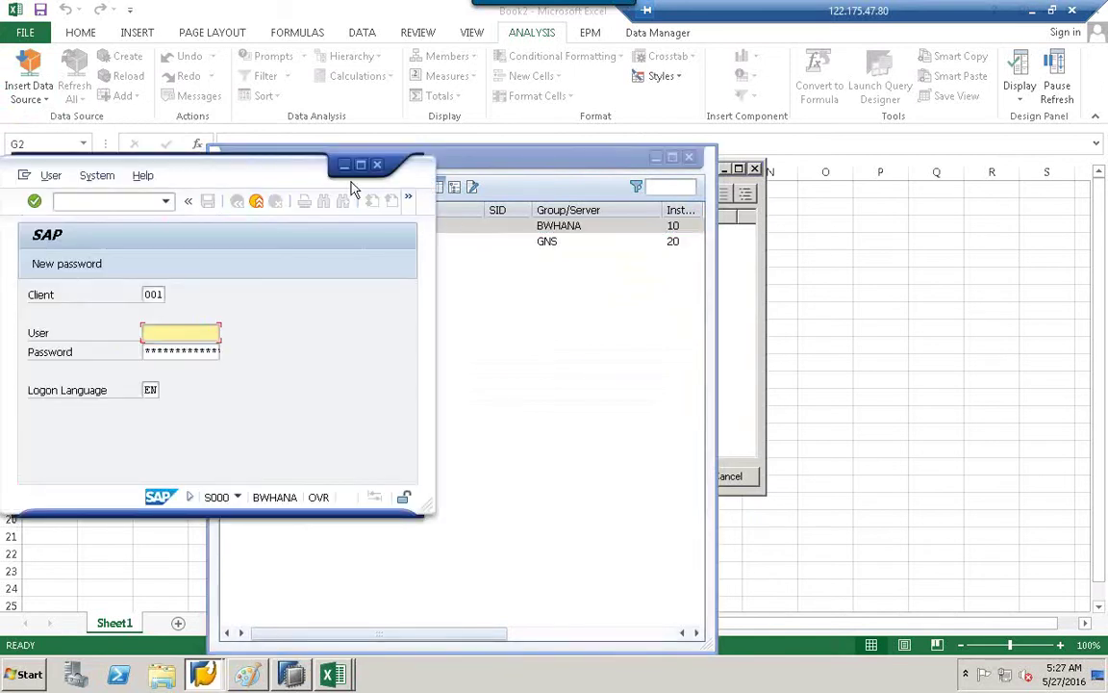
pyautogui.click(378, 168)
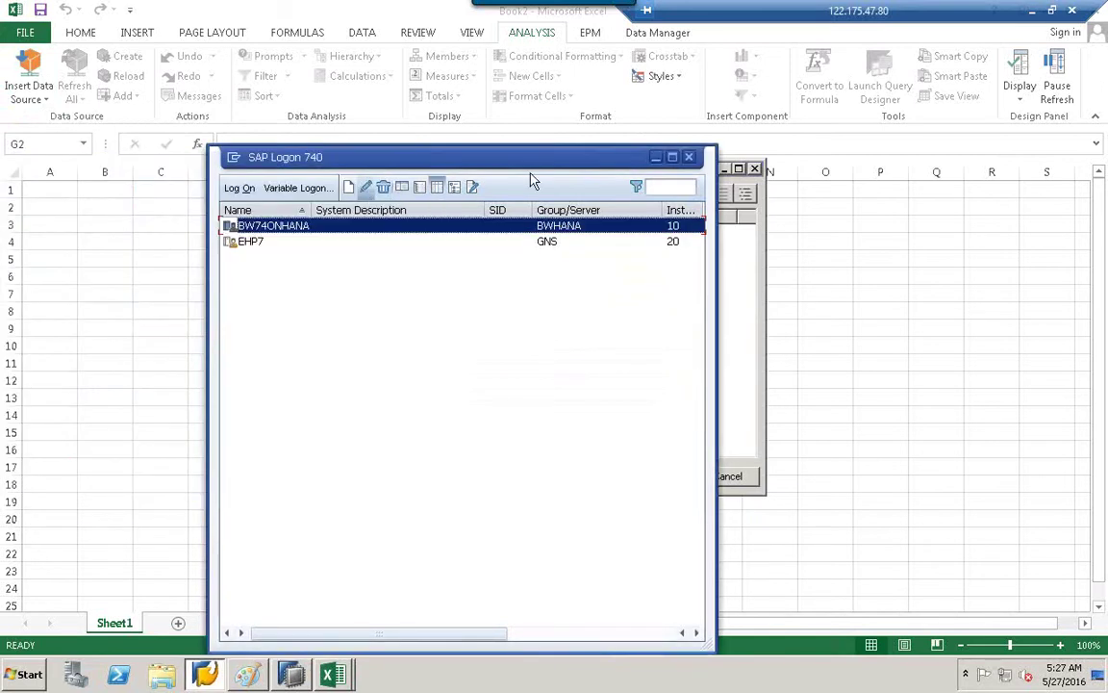
pyautogui.click(690, 158)
pyautogui.click(497, 334)
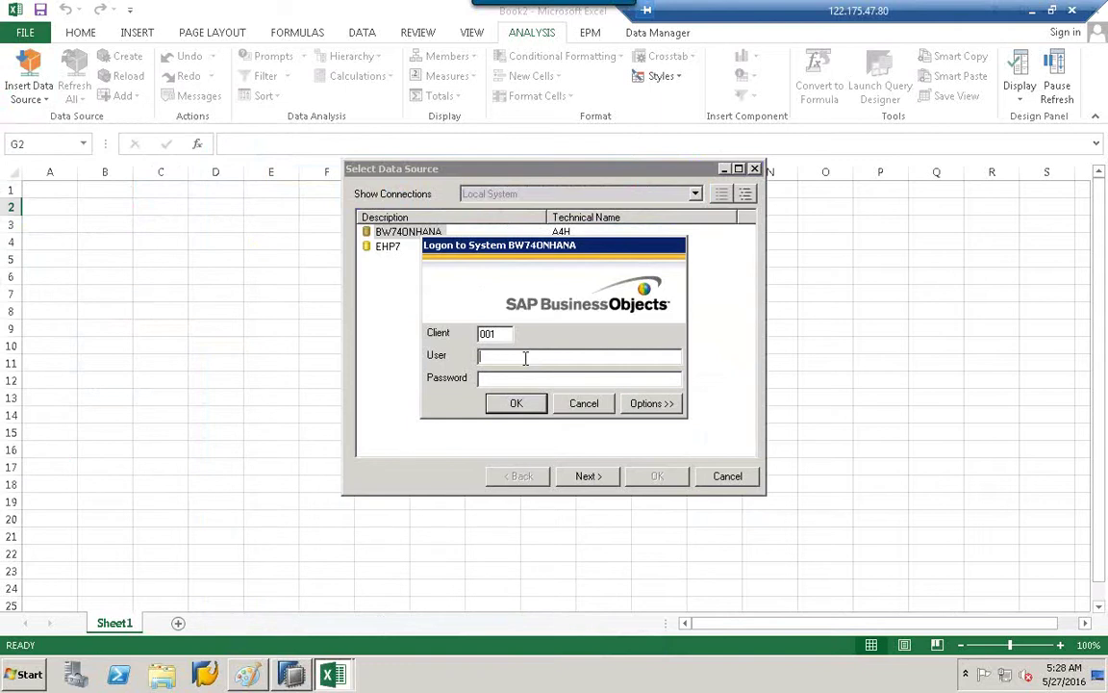
# Log on to BW74ONHANA with user and password, dismiss the connection error, and re-submit the password.
pyautogui.write('be*')
pyautogui.press('Return')
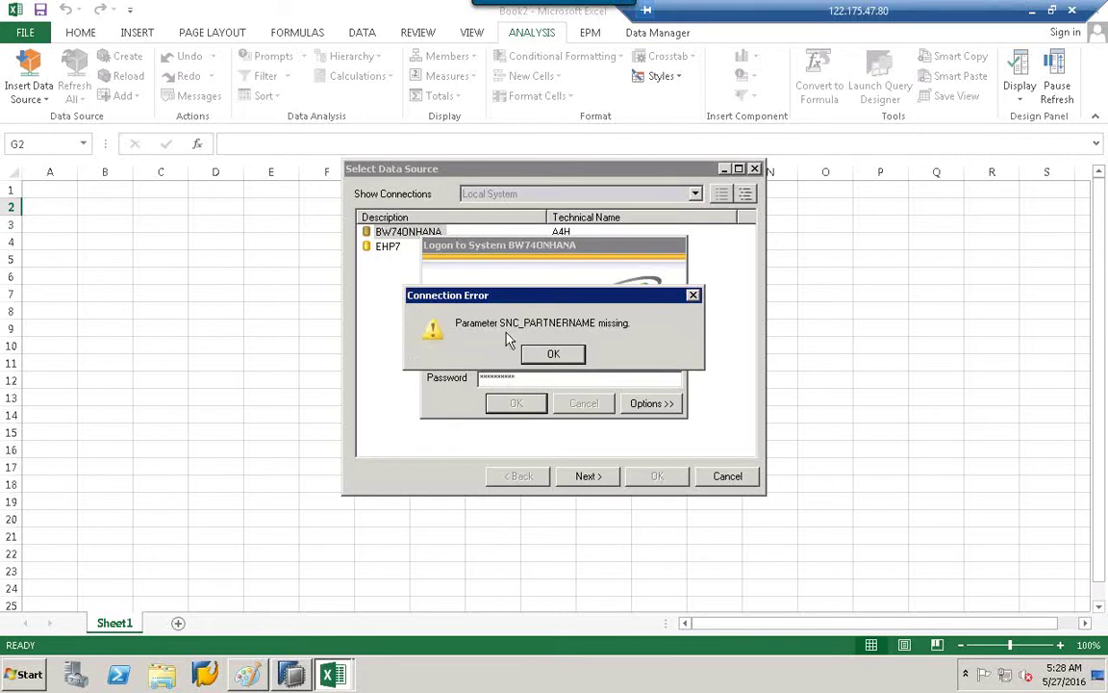
pyautogui.click(574, 353)
pyautogui.write('*')
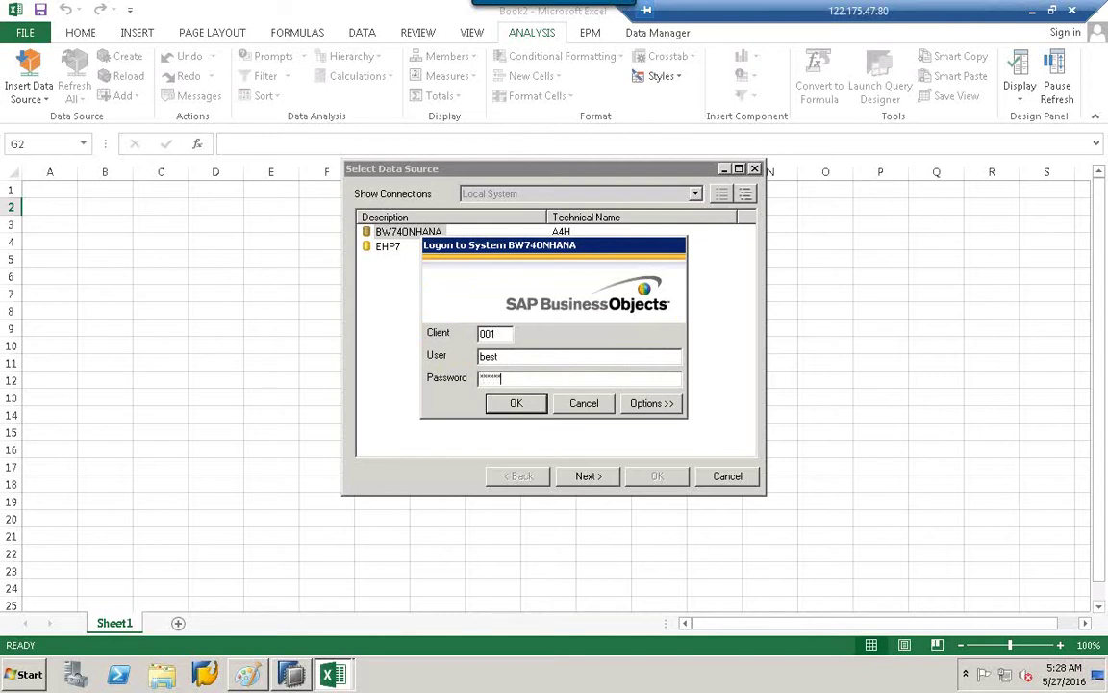
pyautogui.press('Return')
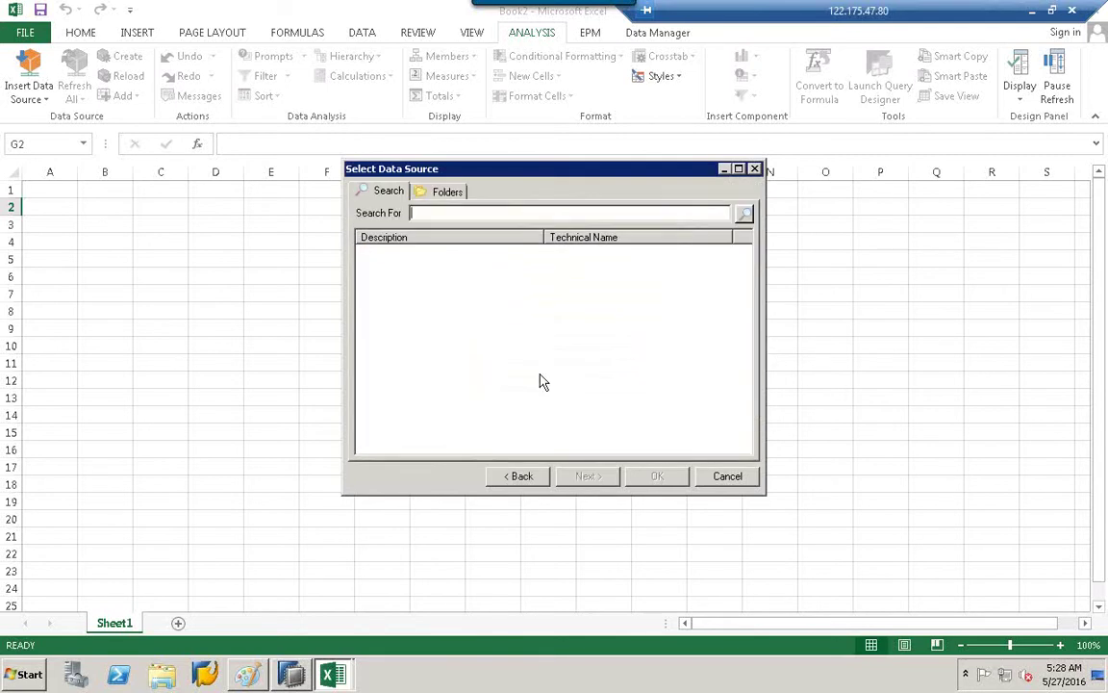
# Browse data sources by folder with View set to Area, and maximize the dialog.
pyautogui.click(450, 192)
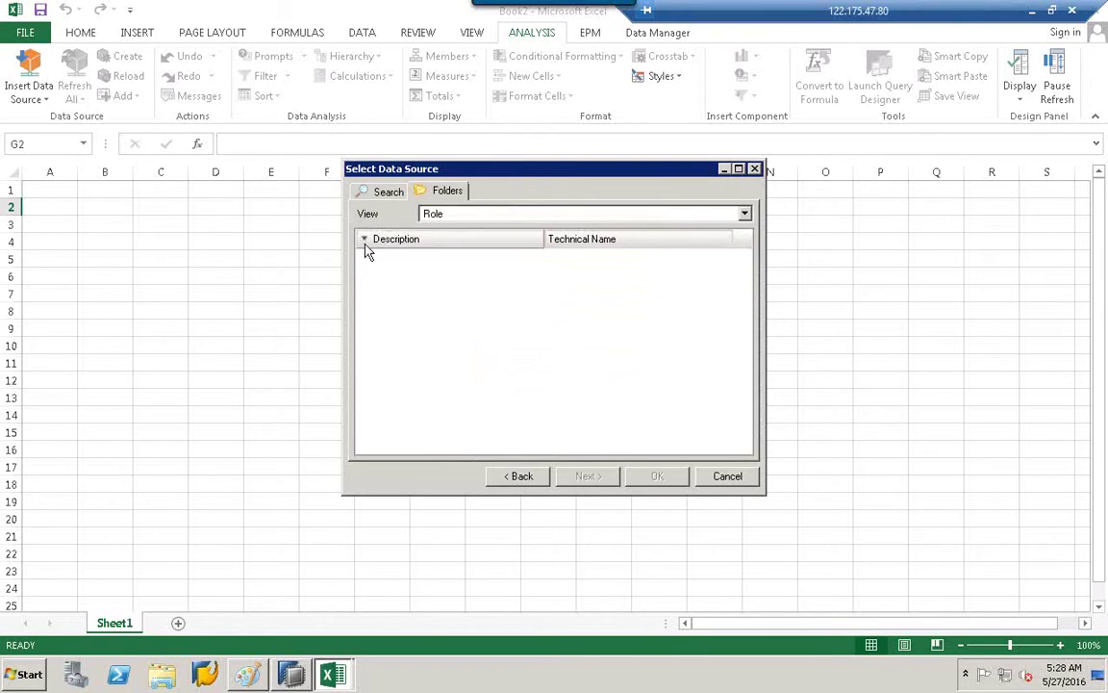
pyautogui.click(385, 191)
pyautogui.click(432, 195)
pyautogui.click(745, 213)
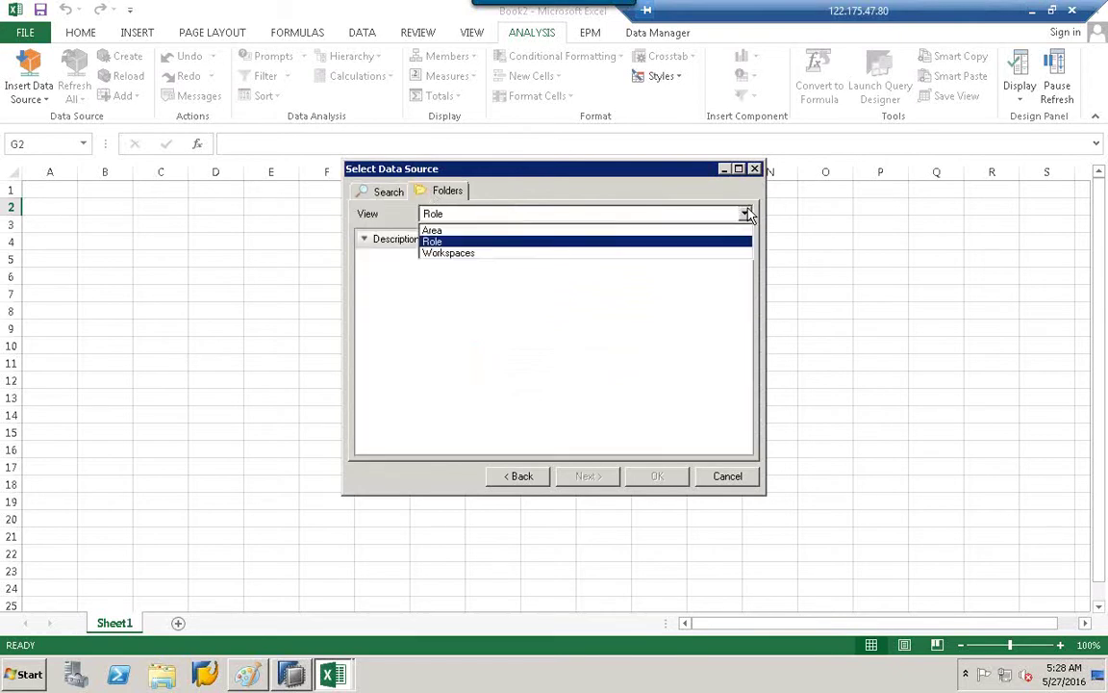
pyautogui.click(431, 240)
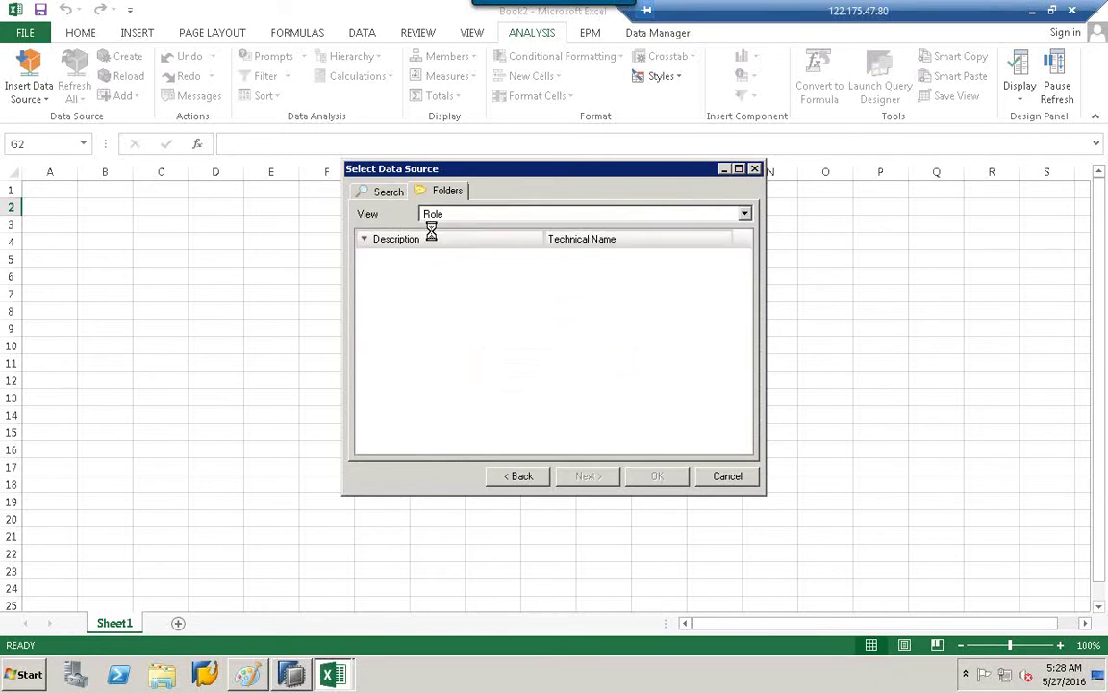
pyautogui.click(739, 171)
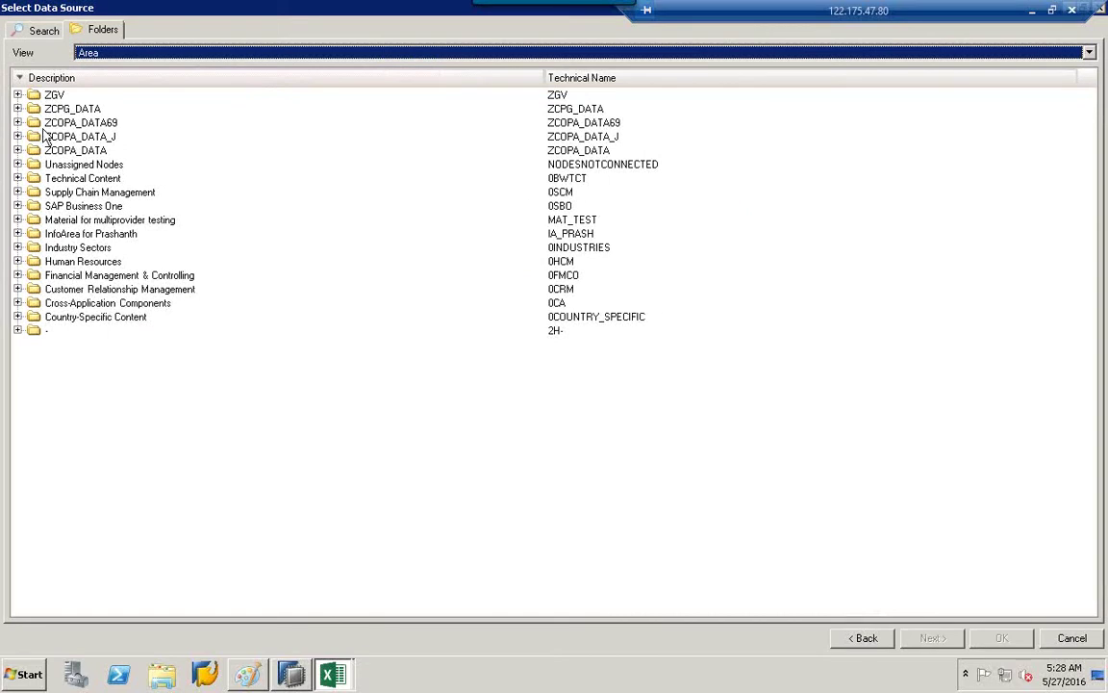
# Expand the ZGV and ZCOPA folders and open the ZICHANA59 InfoProvider as the data source.
pyautogui.click(18, 109)
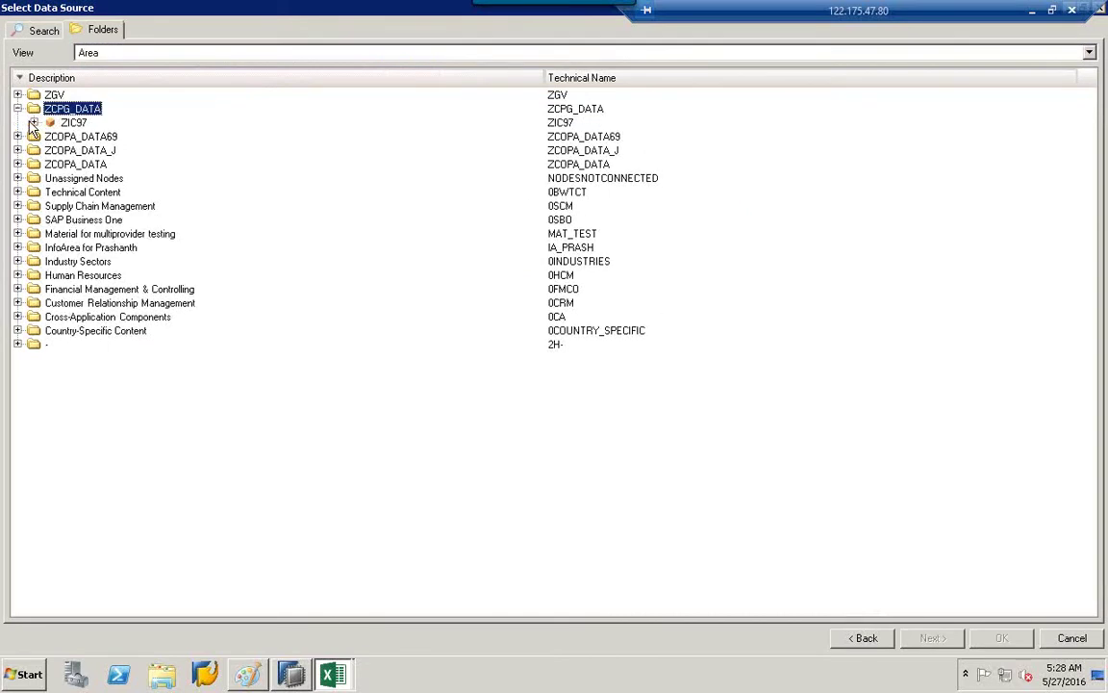
pyautogui.click(39, 123)
pyautogui.click(18, 137)
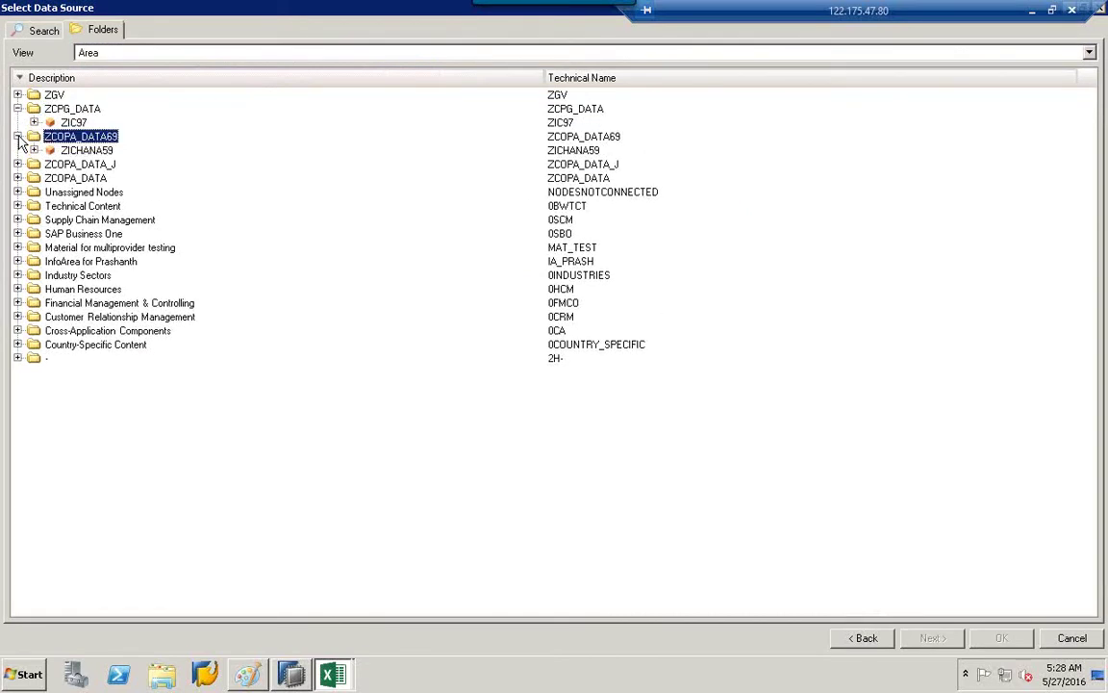
pyautogui.click(19, 94)
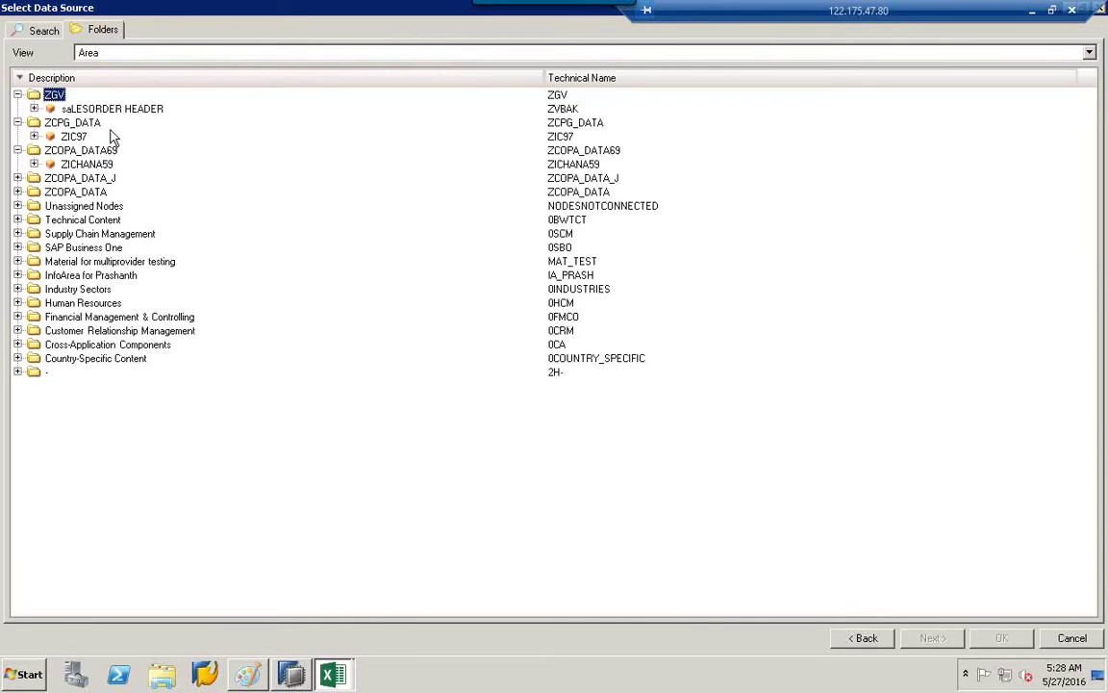
pyautogui.click(72, 205)
pyautogui.click(19, 191)
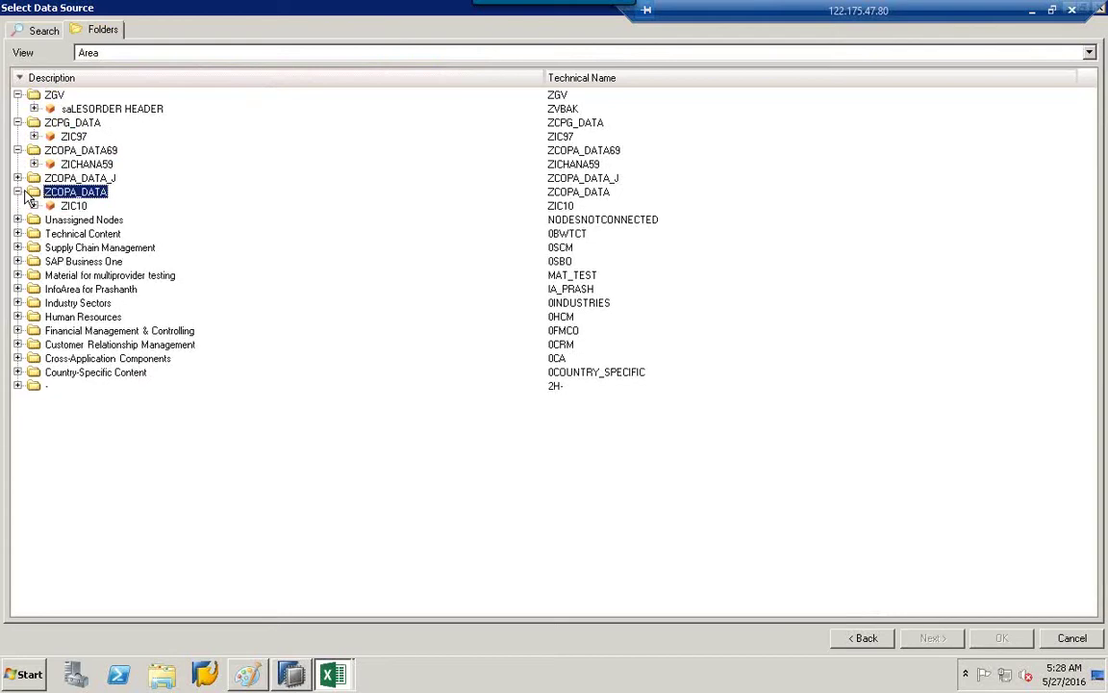
pyautogui.click(18, 179)
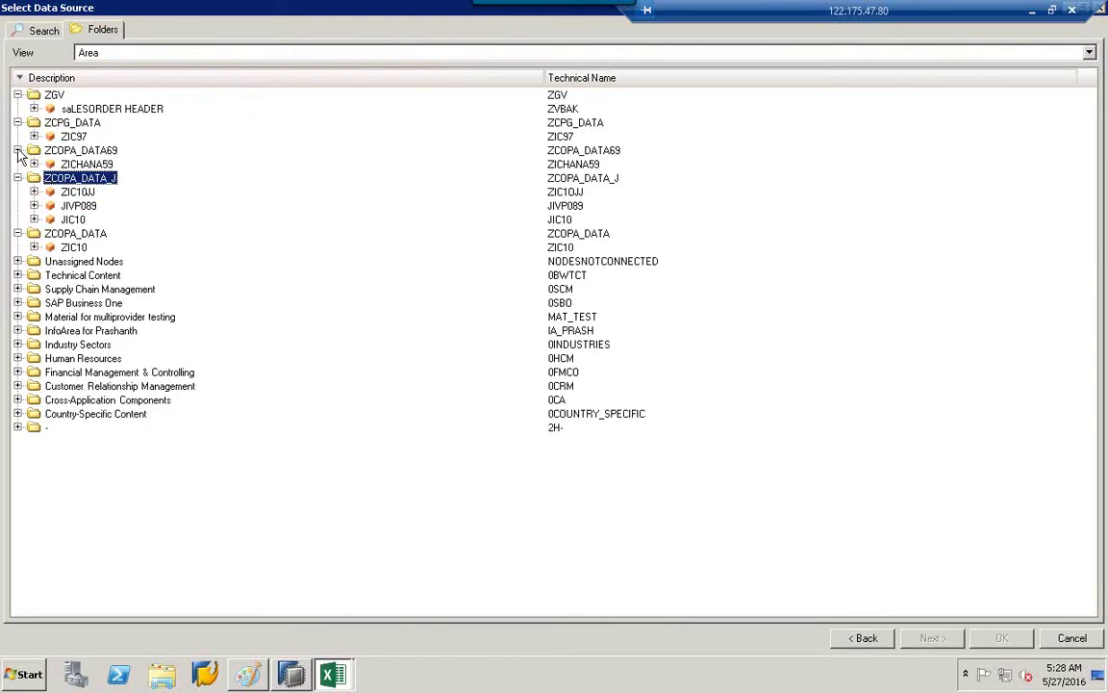
pyautogui.click(69, 164)
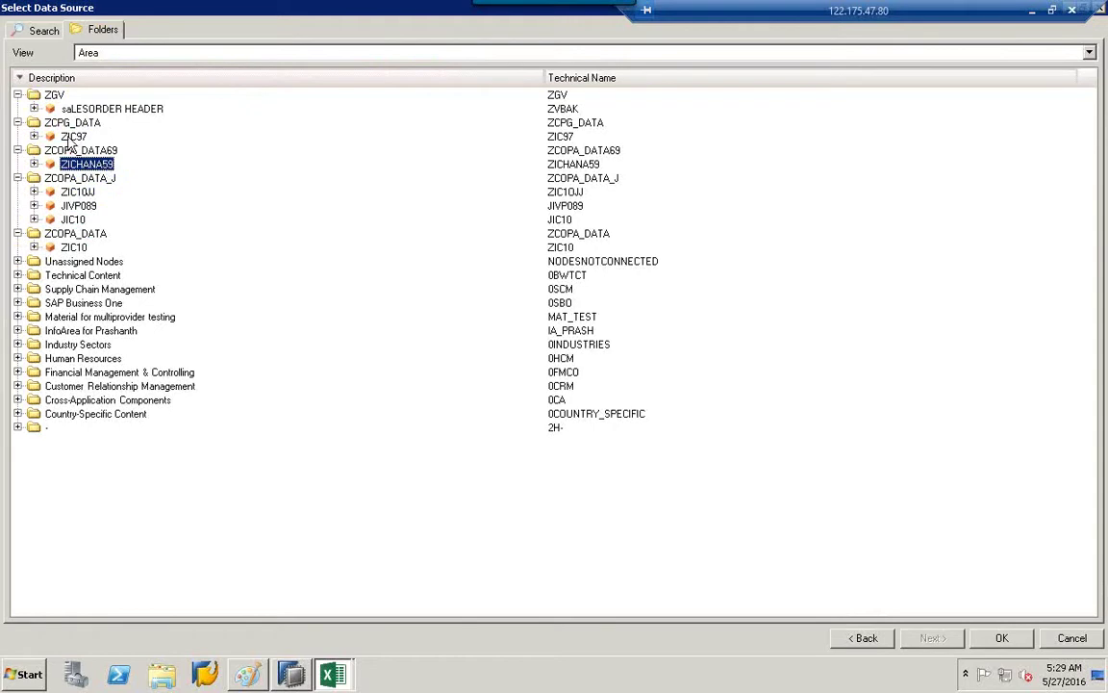
pyautogui.click(67, 138)
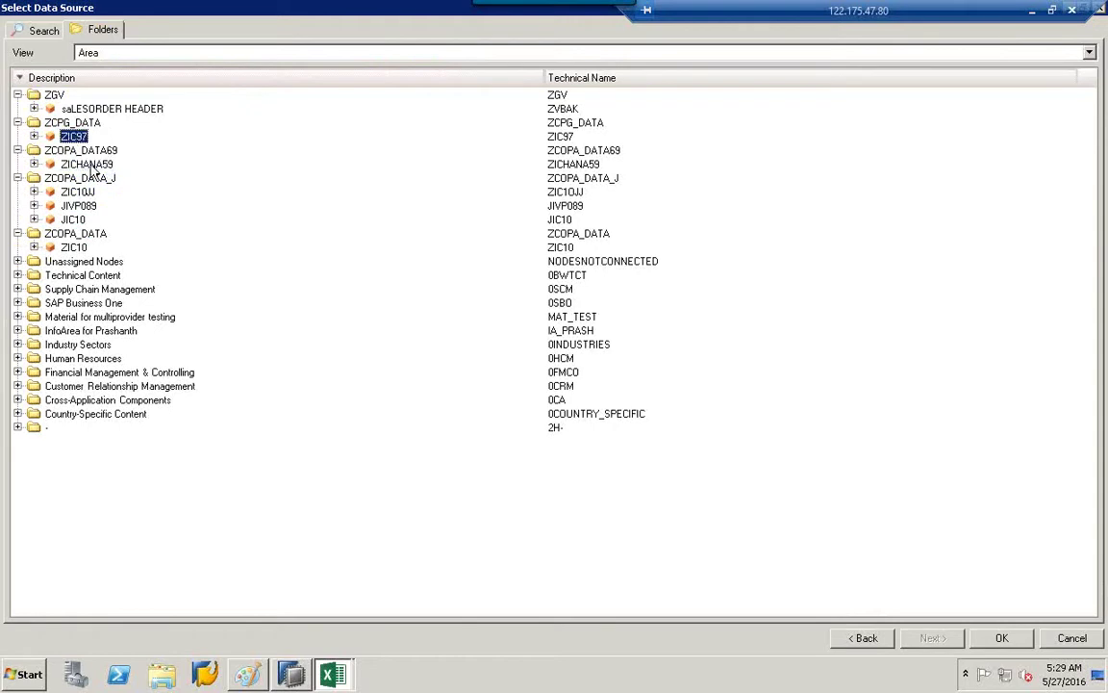
pyautogui.click(91, 164)
pyautogui.doubleClick(88, 165)
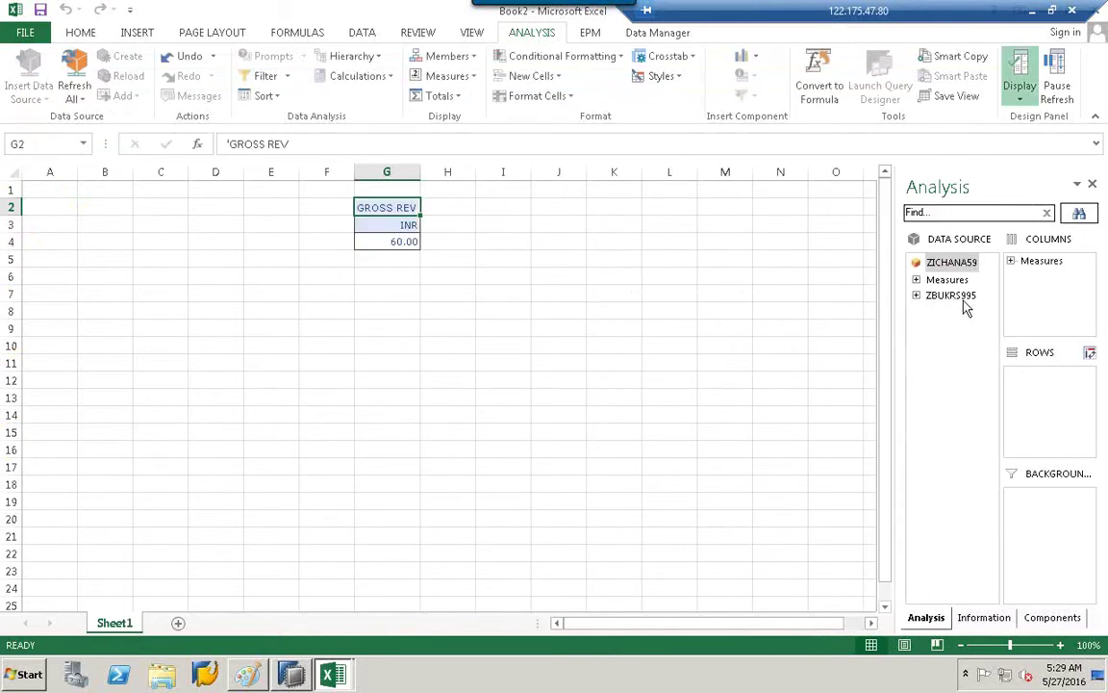
# Drop ZBUKRS995 into ROWS and close the resulting ALPHA-conversion error message.
pyautogui.moveTo(946, 301); pyautogui.dragTo(1044, 390)
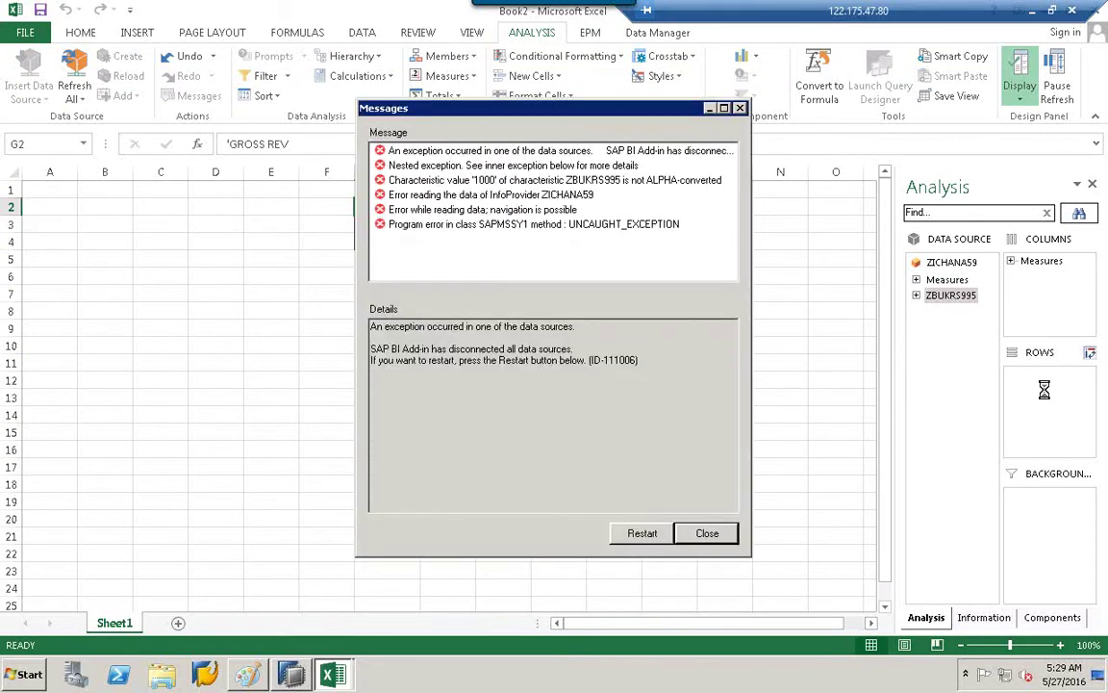
pyautogui.click(709, 535)
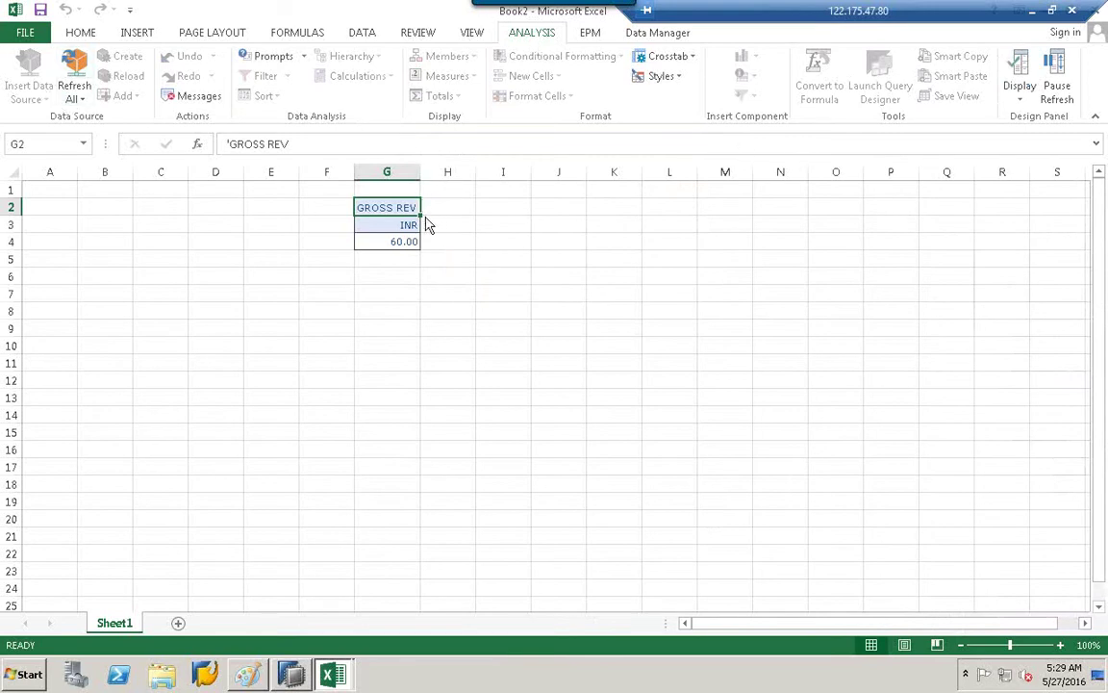
# Refresh the GROSS REV data source from the ANALYSIS tab.
pyautogui.click(586, 39)
pyautogui.click(525, 37)
pyautogui.click(74, 66)
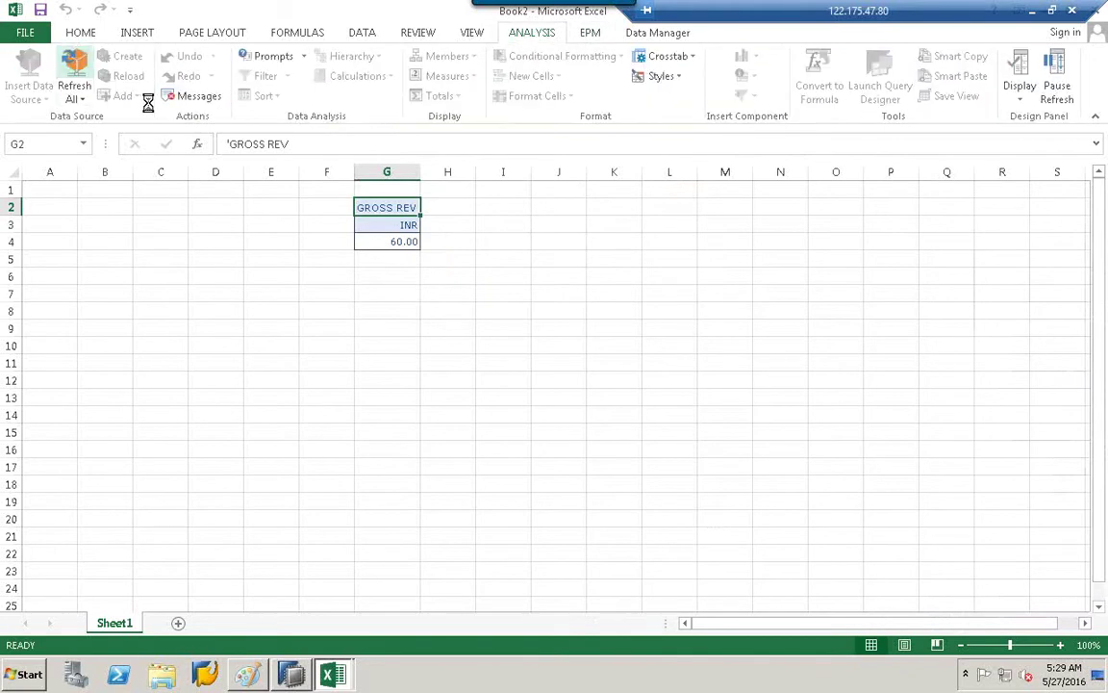
pyautogui.click(84, 100)
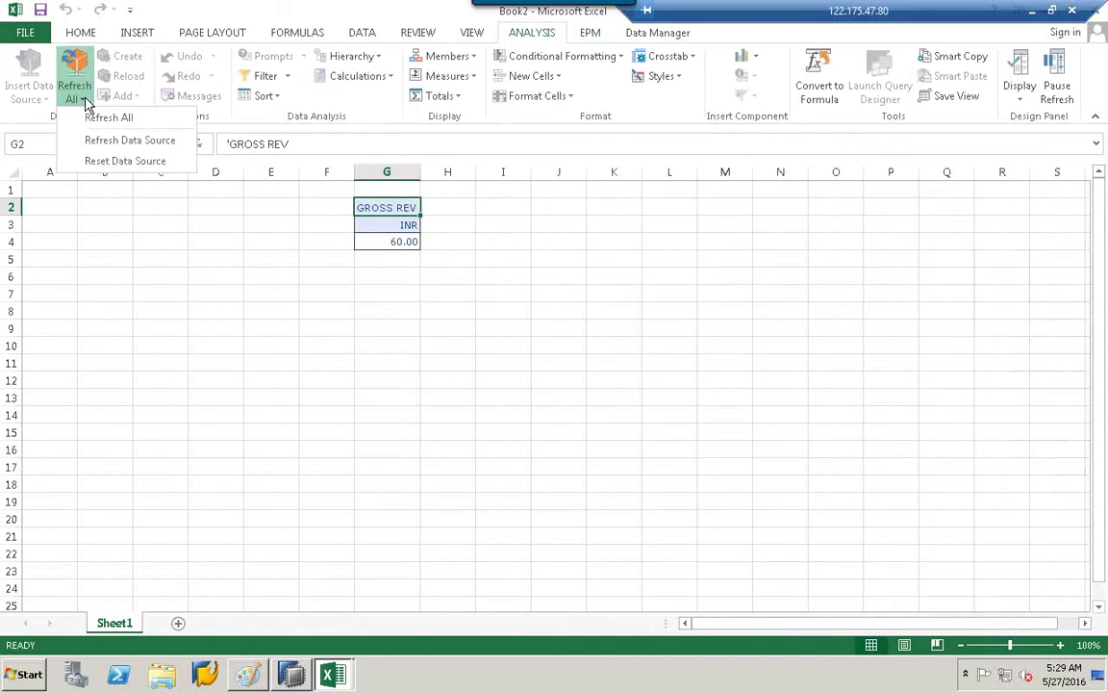
pyautogui.click(125, 142)
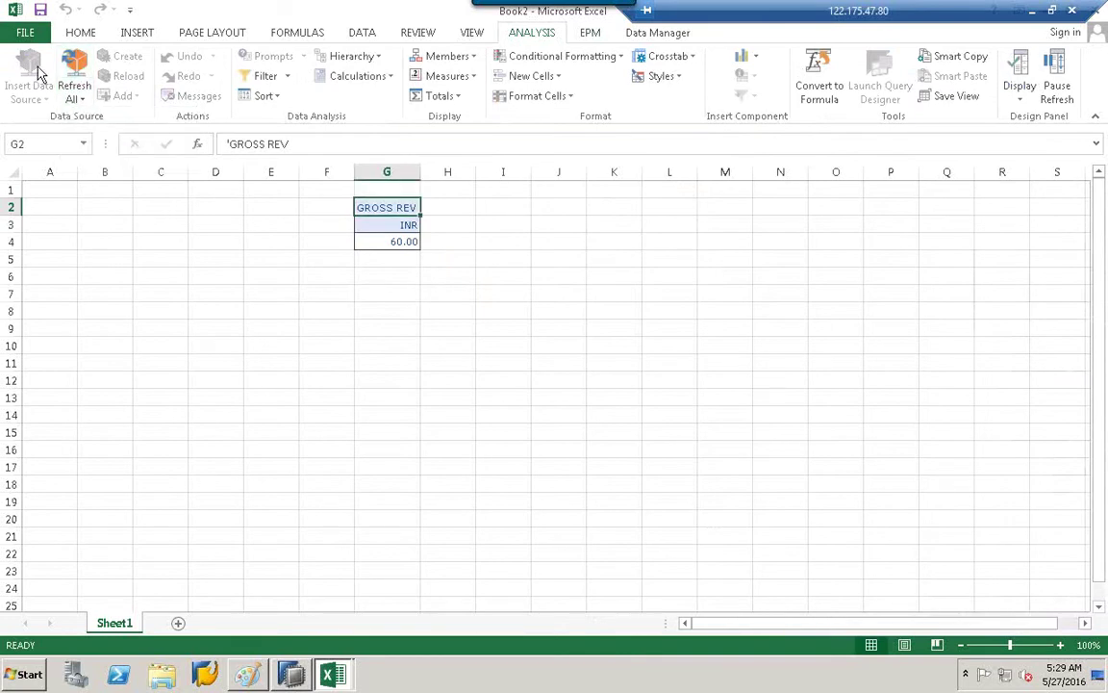
# Insert ZICHANA59 on a new sheet, expand Measures and ZBUKRS995, and close the error message.
pyautogui.click(178, 623)
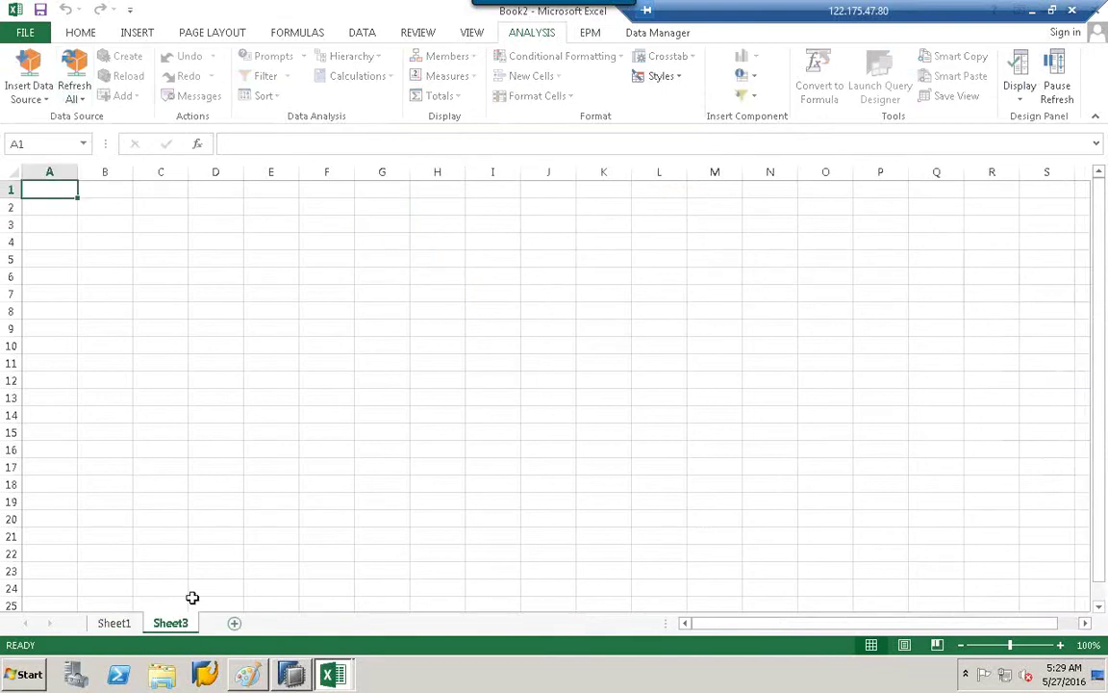
pyautogui.click(30, 89)
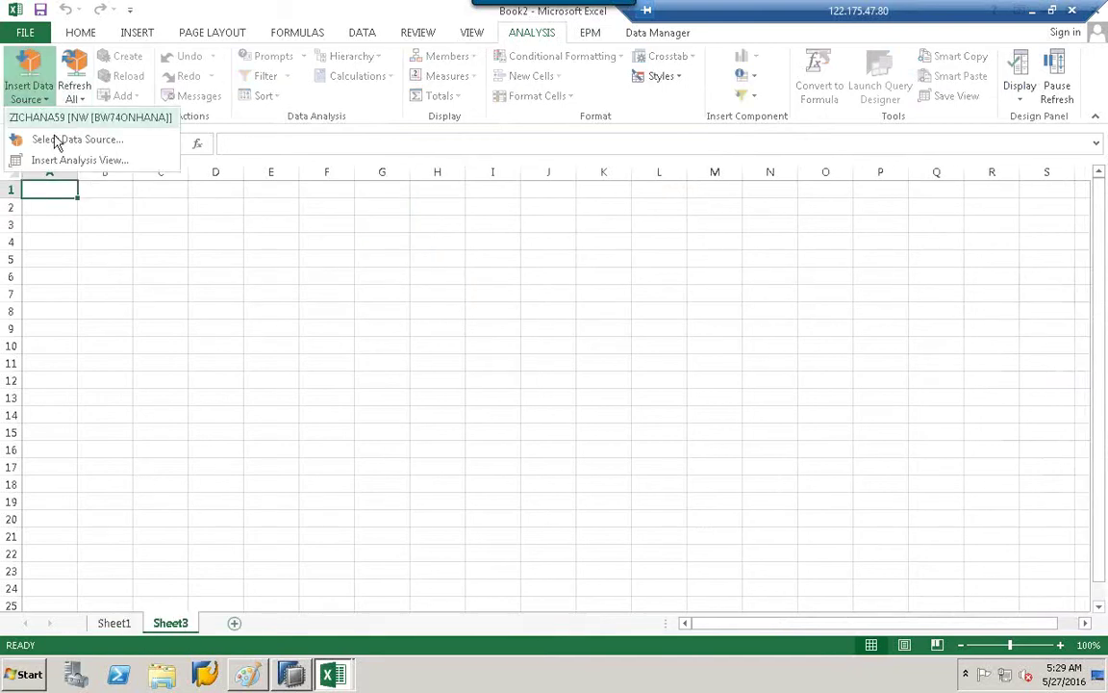
pyautogui.click(66, 118)
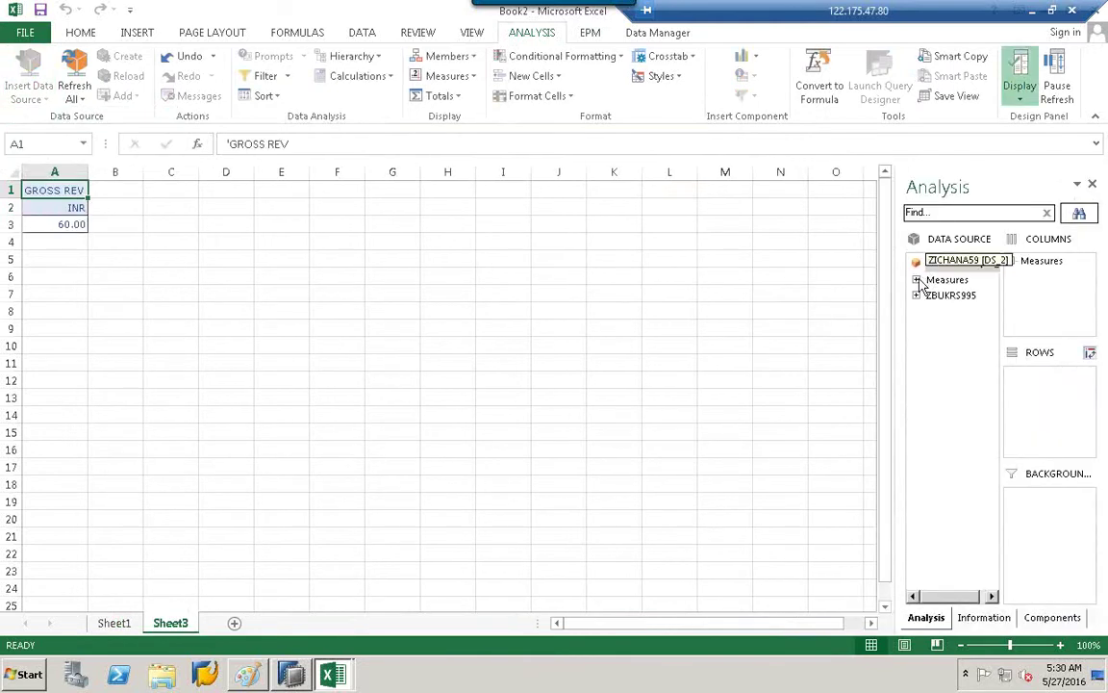
pyautogui.click(917, 280)
pyautogui.click(918, 311)
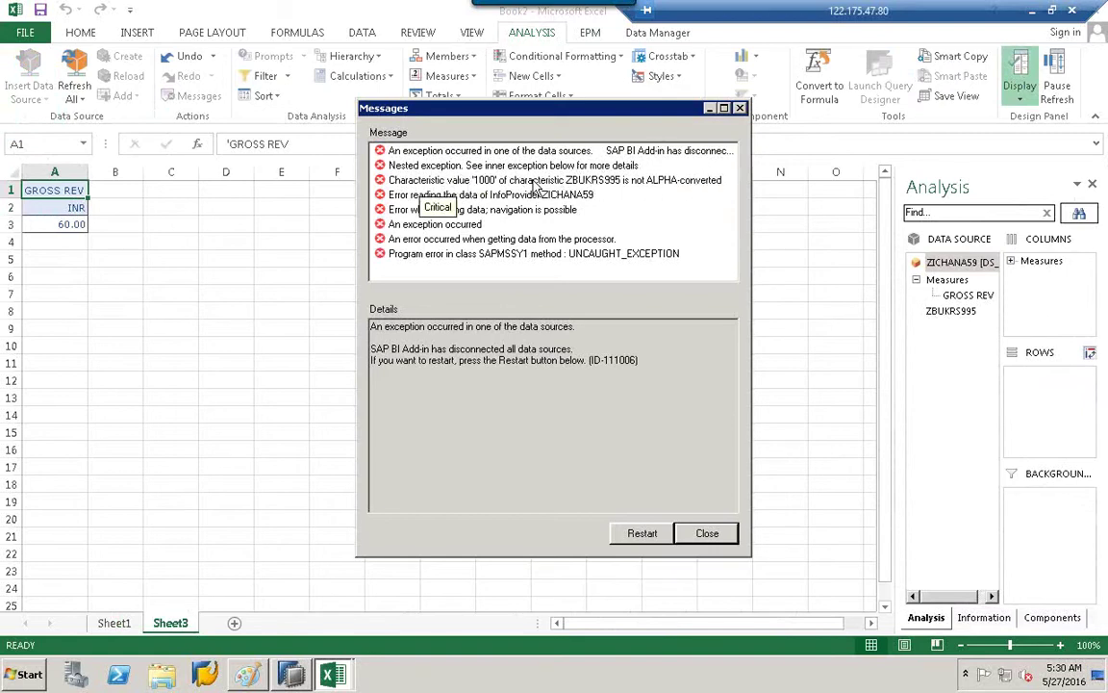
pyautogui.click(705, 535)
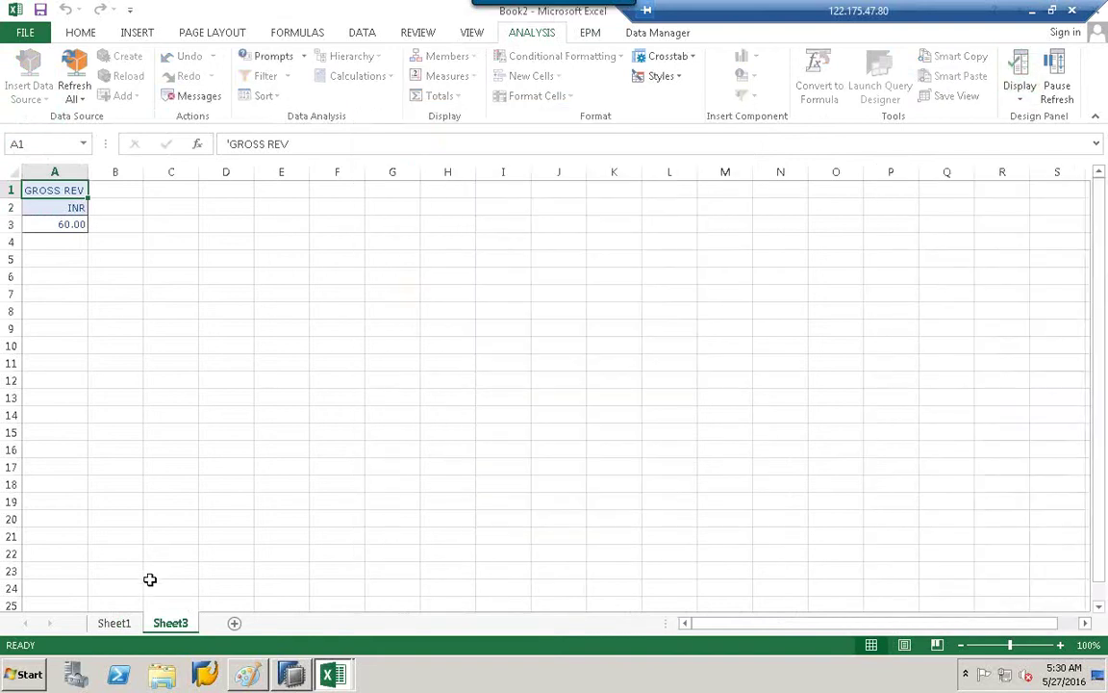
# Add a new Sheet4 and expand ZIC10 in the Select Data Source browser.
pyautogui.click(234, 623)
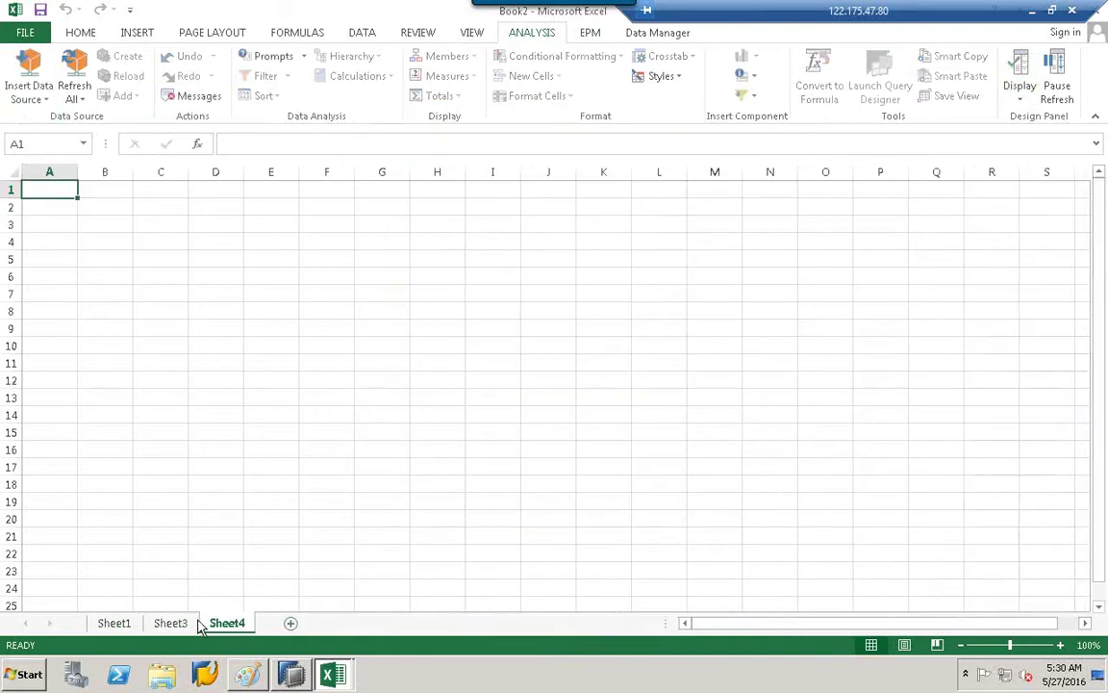
pyautogui.click(36, 97)
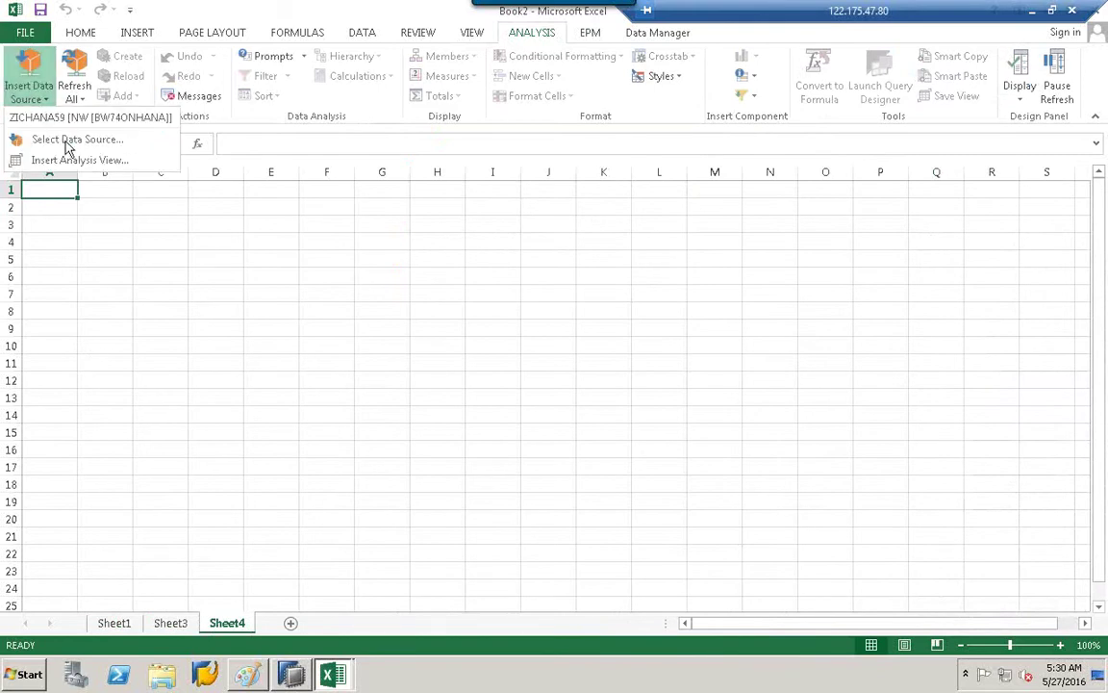
pyautogui.click(65, 138)
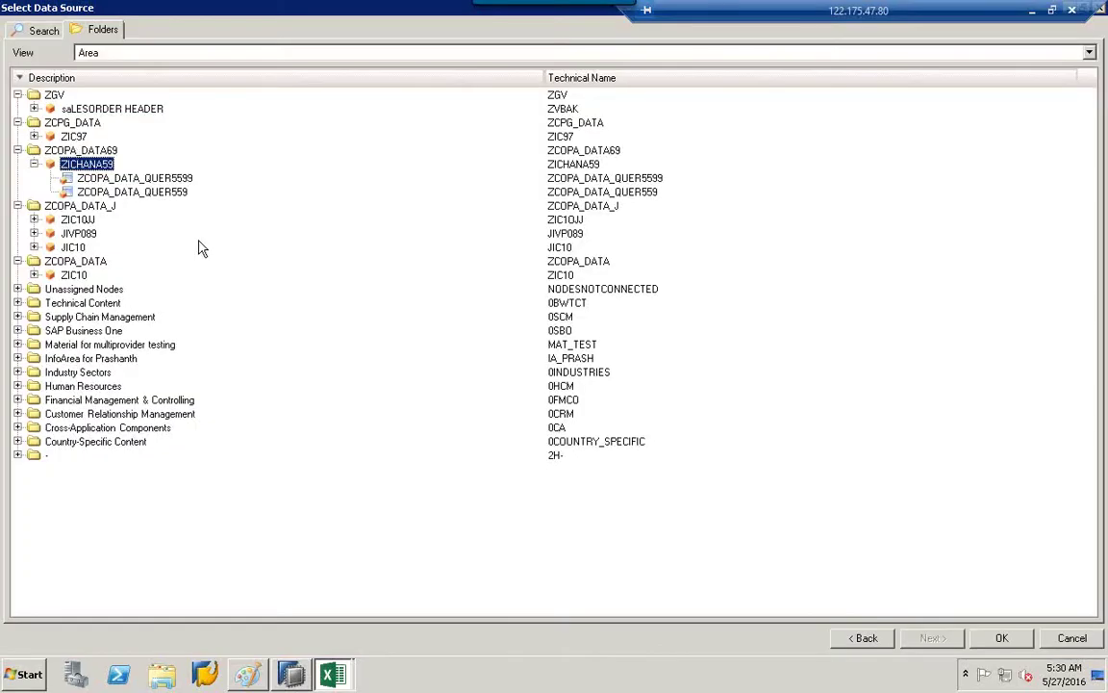
pyautogui.click(72, 248)
pyautogui.click(73, 275)
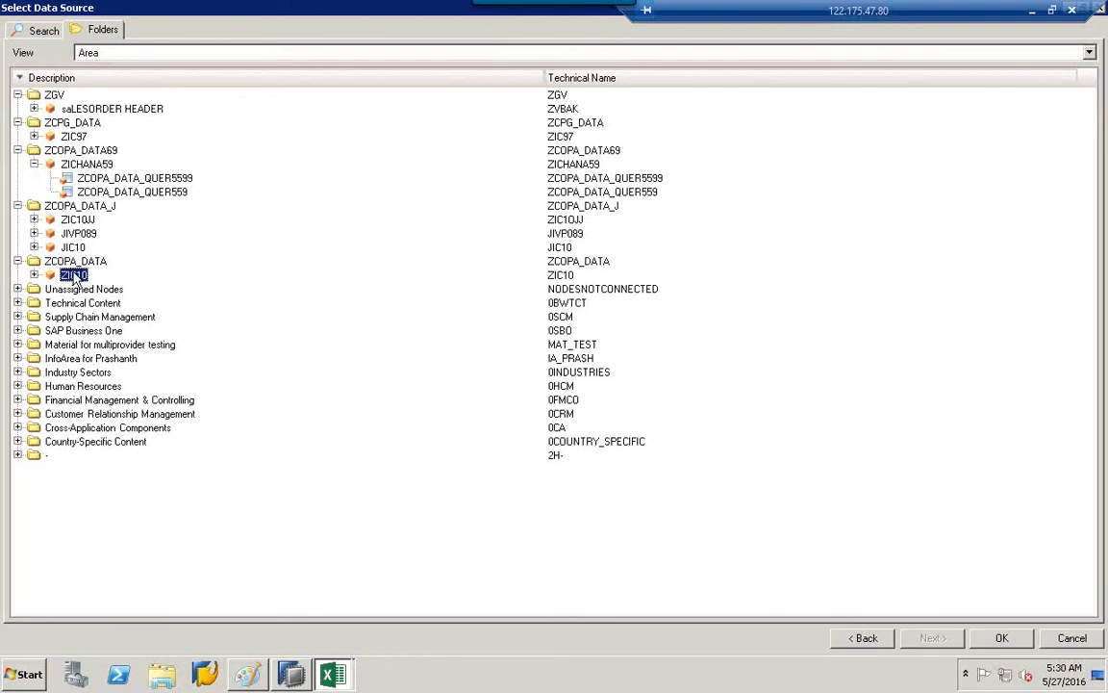
pyautogui.doubleClick(74, 276)
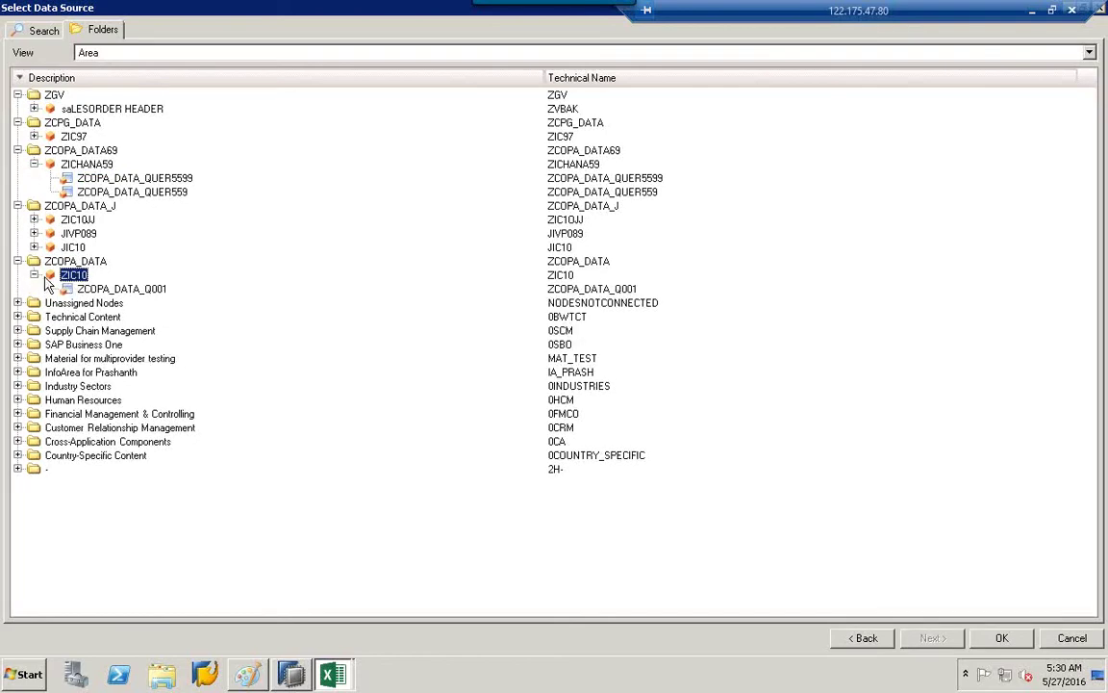
# Try inserting the ZCOPA_DATA_Q001 query and dismiss the resulting ZIC10 error.
pyautogui.click(111, 288)
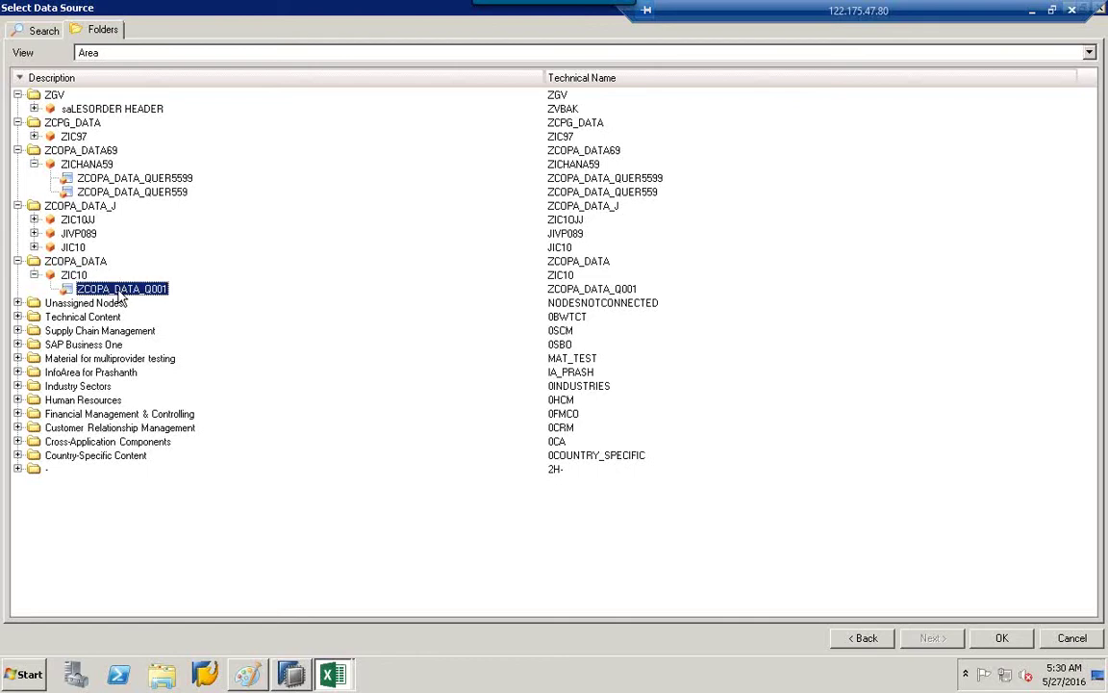
pyautogui.click(991, 636)
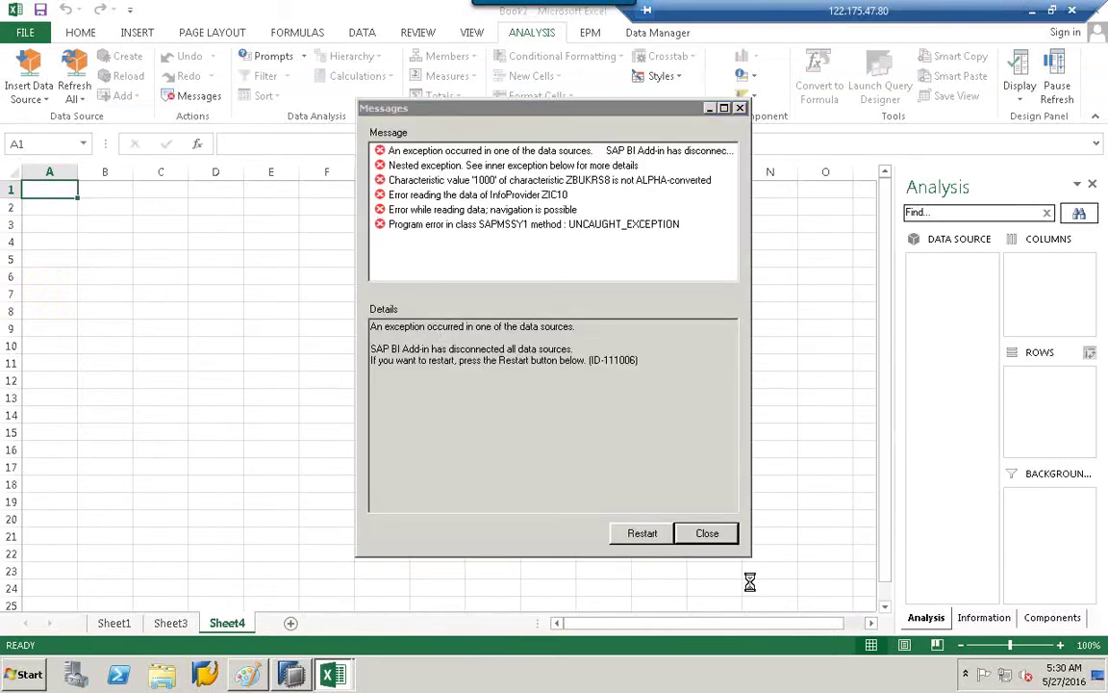
pyautogui.click(706, 535)
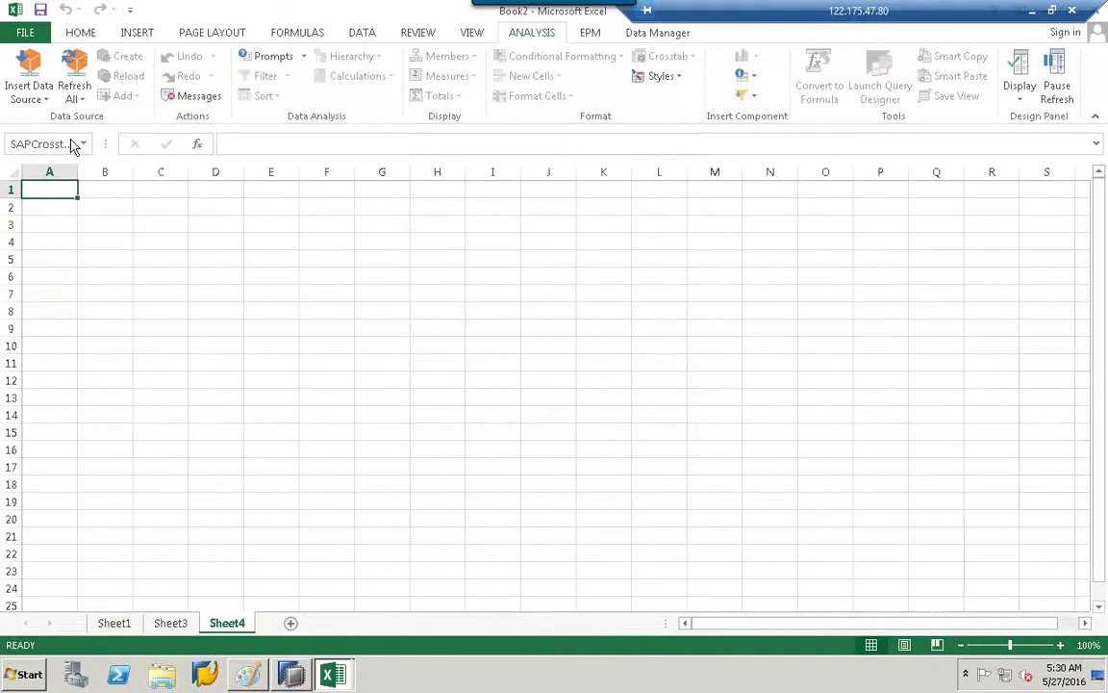
pyautogui.click(30, 96)
# Insert the HANA2BW/ZCOPATABLE80 provider from the HANA2BW folder into Sheet4.
pyautogui.click(64, 161)
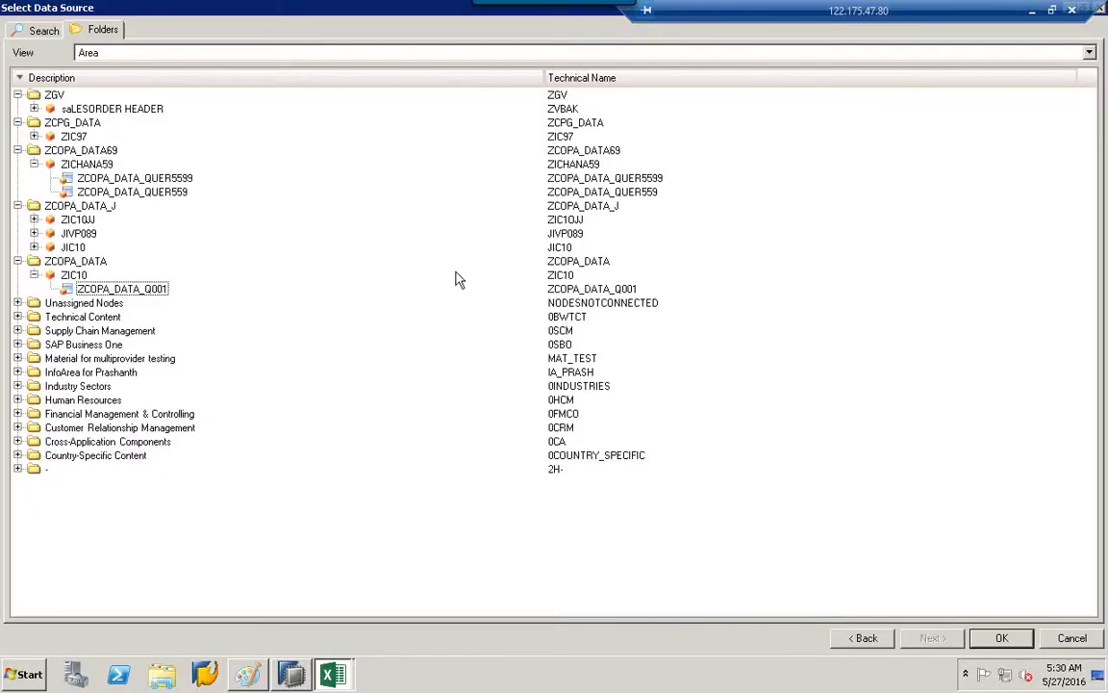
pyautogui.click(18, 470)
pyautogui.click(34, 482)
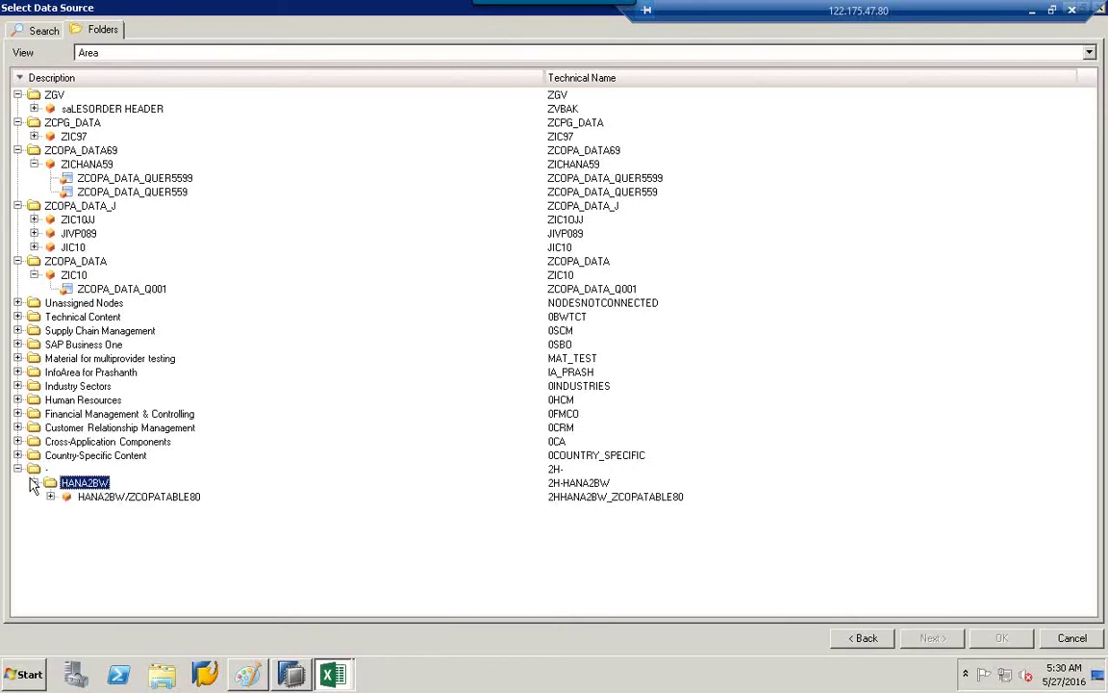
pyautogui.click(106, 497)
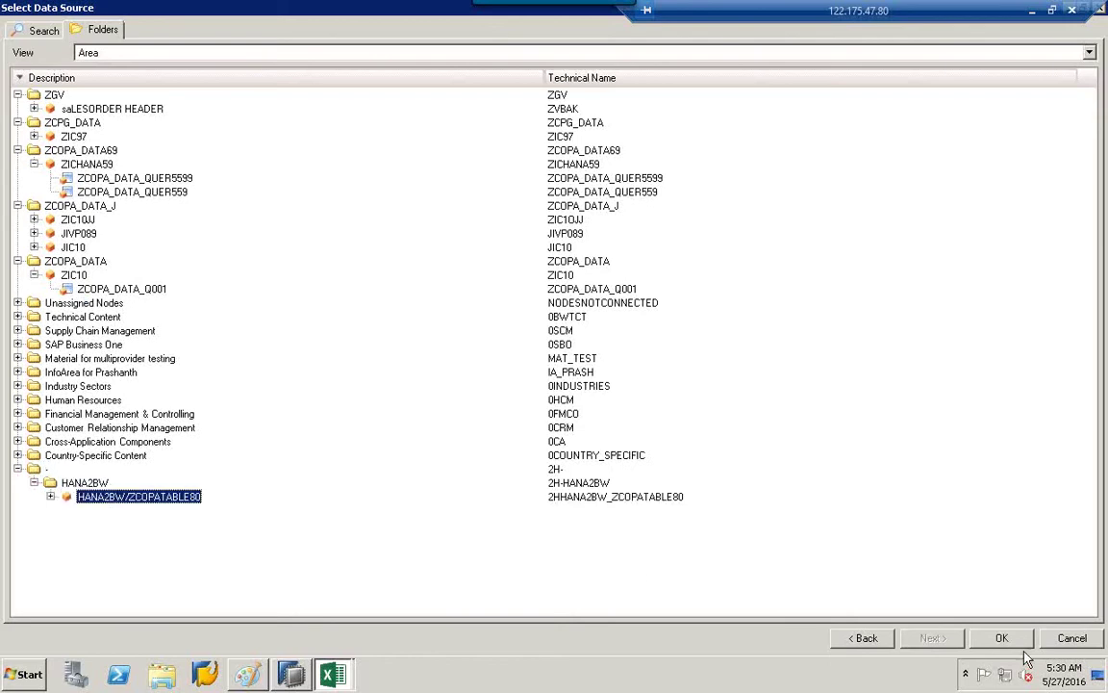
pyautogui.click(1004, 638)
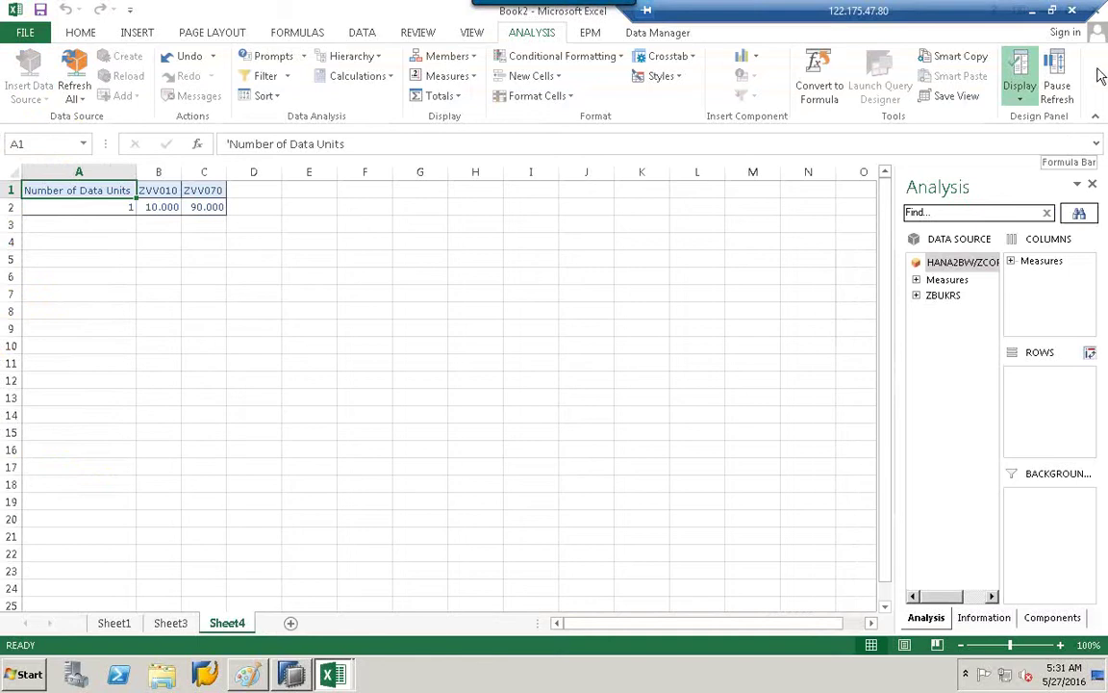
# Drag ZBUKRS into the crosstab rows and show the data source Information tab.
pyautogui.click(943, 296)
pyautogui.moveTo(947, 299); pyautogui.dragTo(1040, 406)
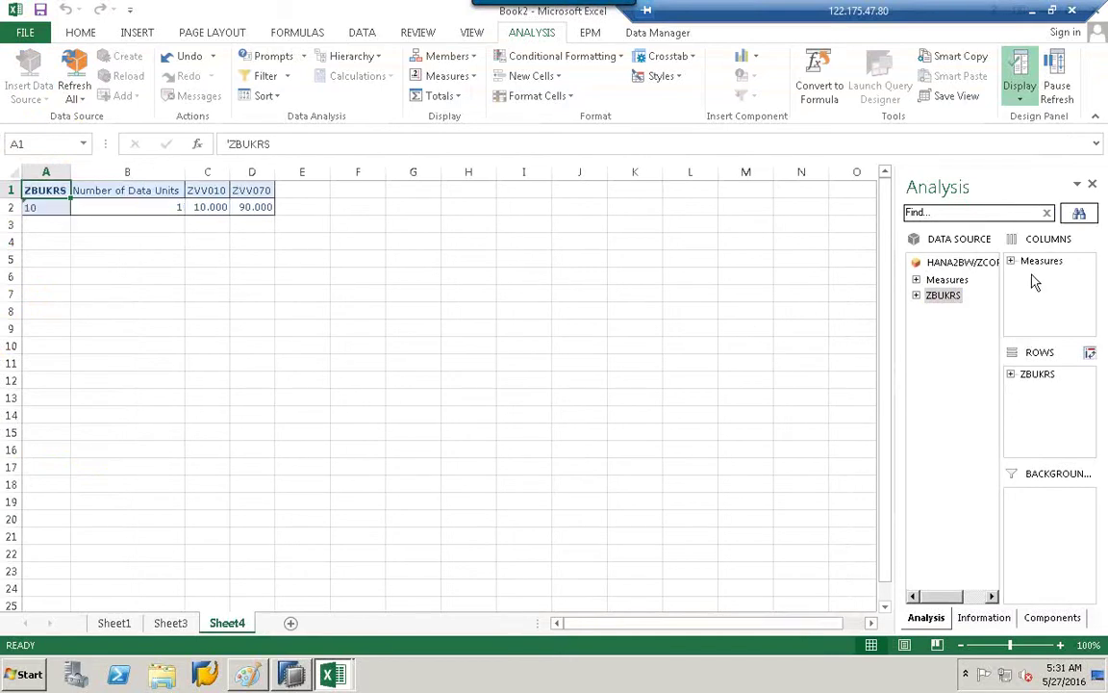
pyautogui.click(524, 260)
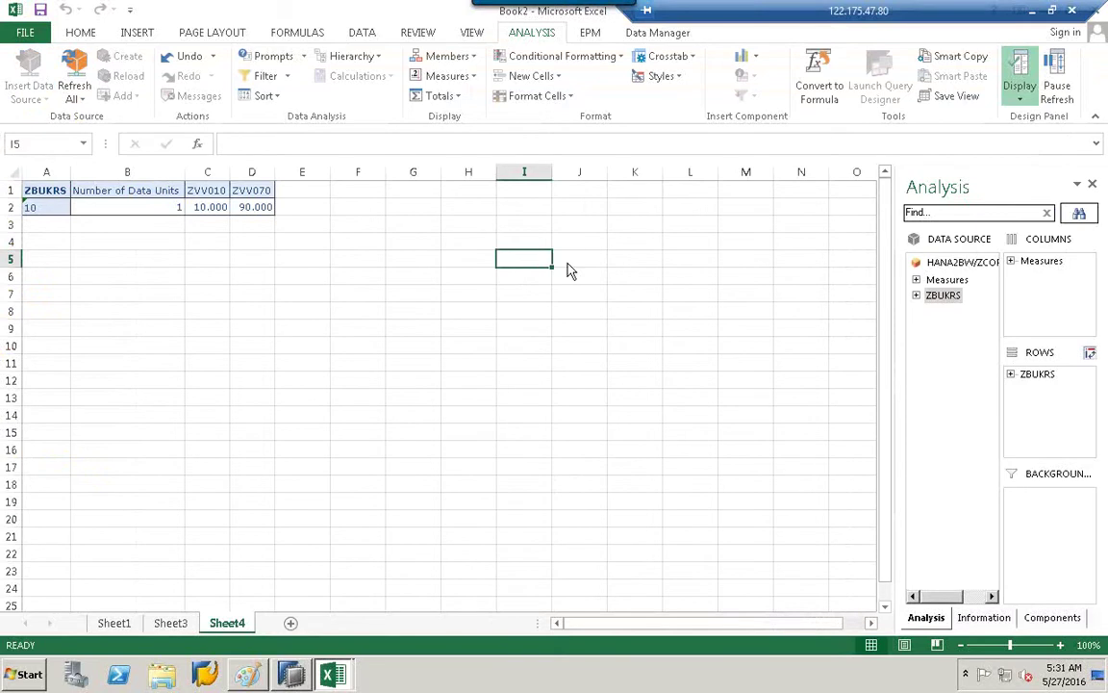
pyautogui.click(779, 347)
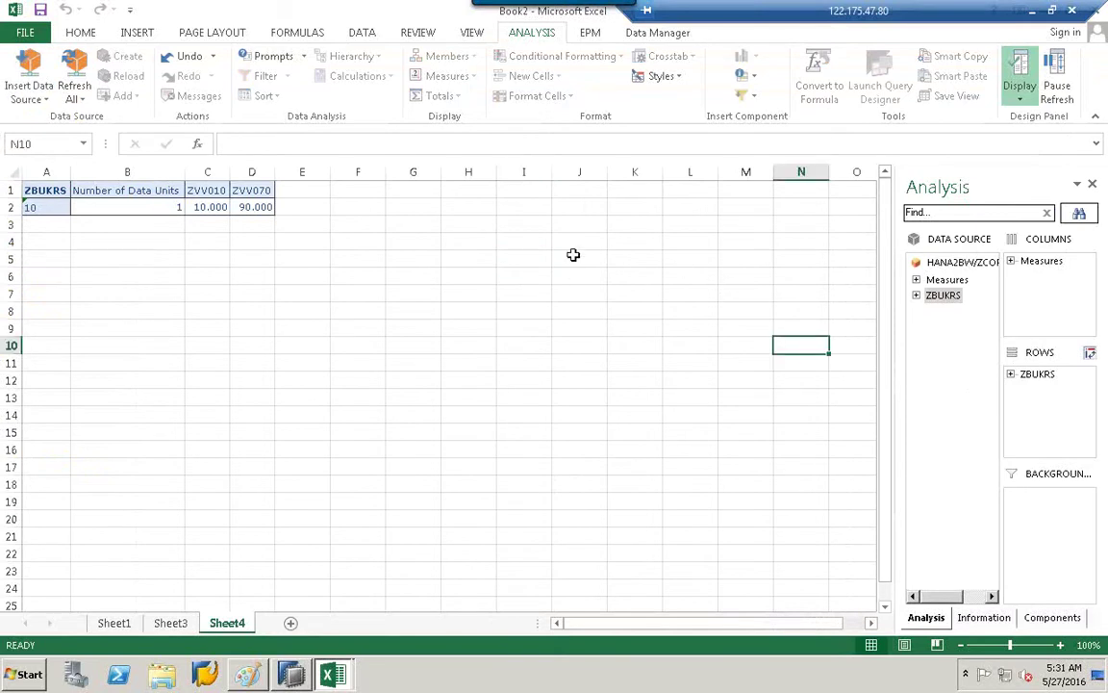
pyautogui.click(975, 620)
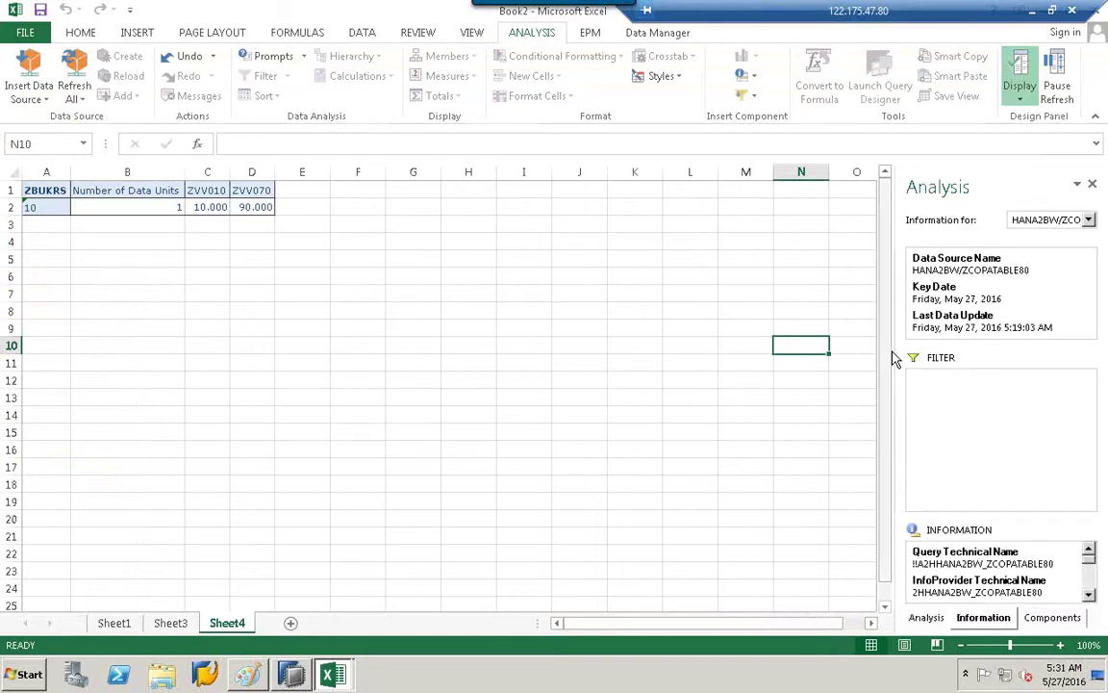
# Widen the Analysis side panel and revisit ZBUKRS in the field layout.
pyautogui.moveTo(896, 353); pyautogui.dragTo(782, 352)
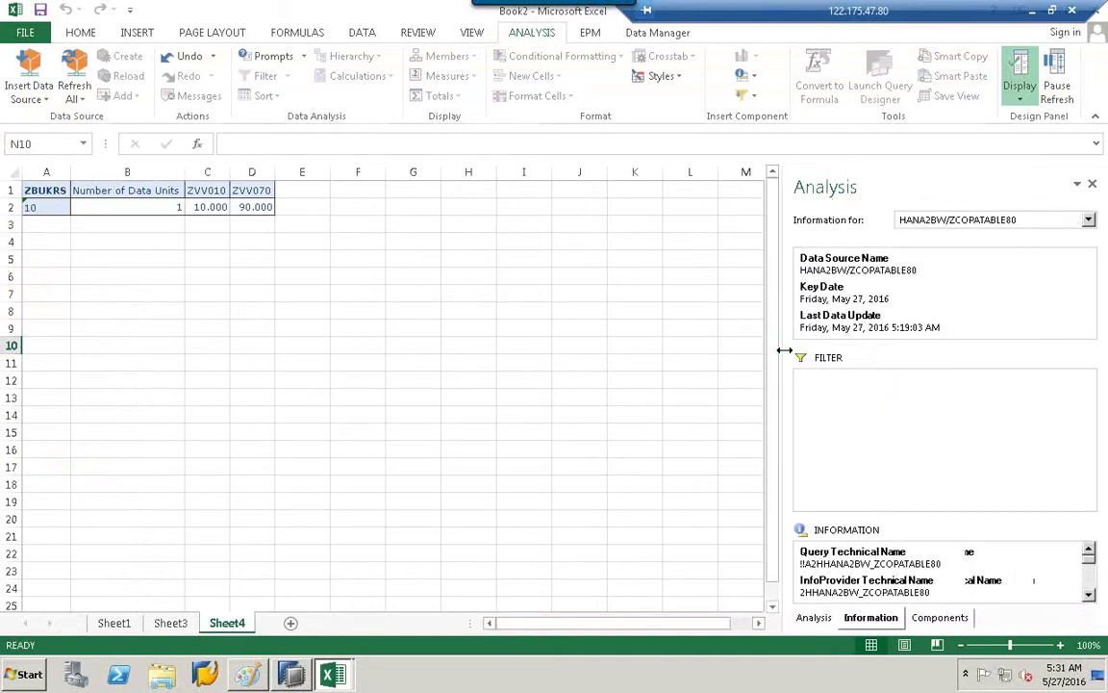
pyautogui.click(814, 618)
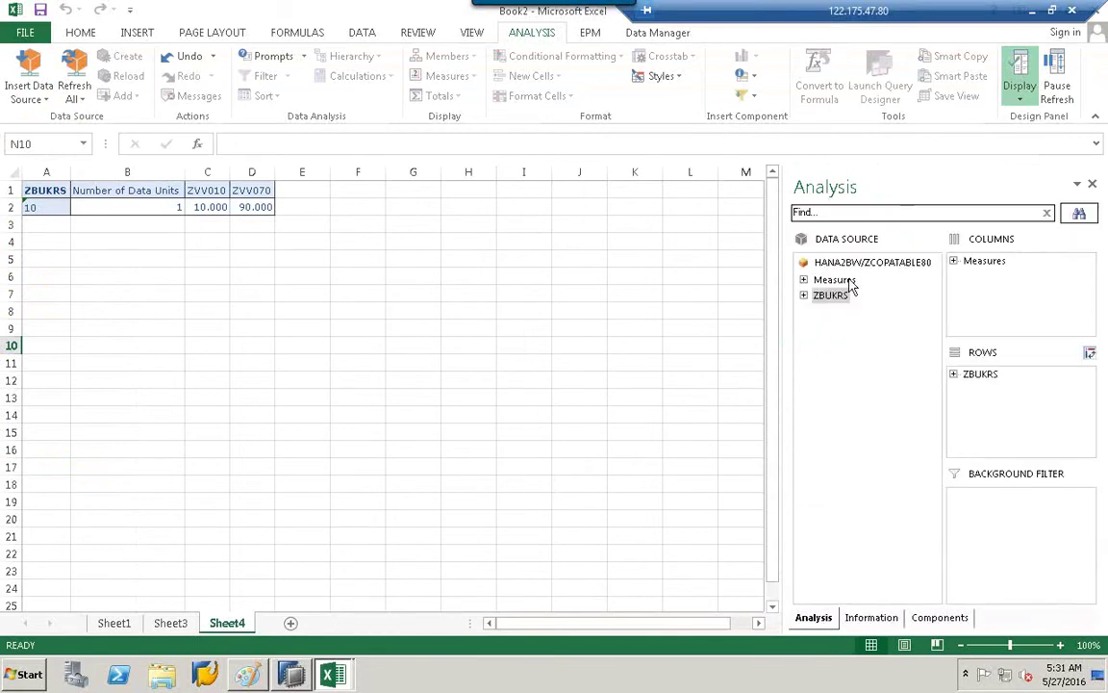
pyautogui.click(808, 299)
pyautogui.click(861, 620)
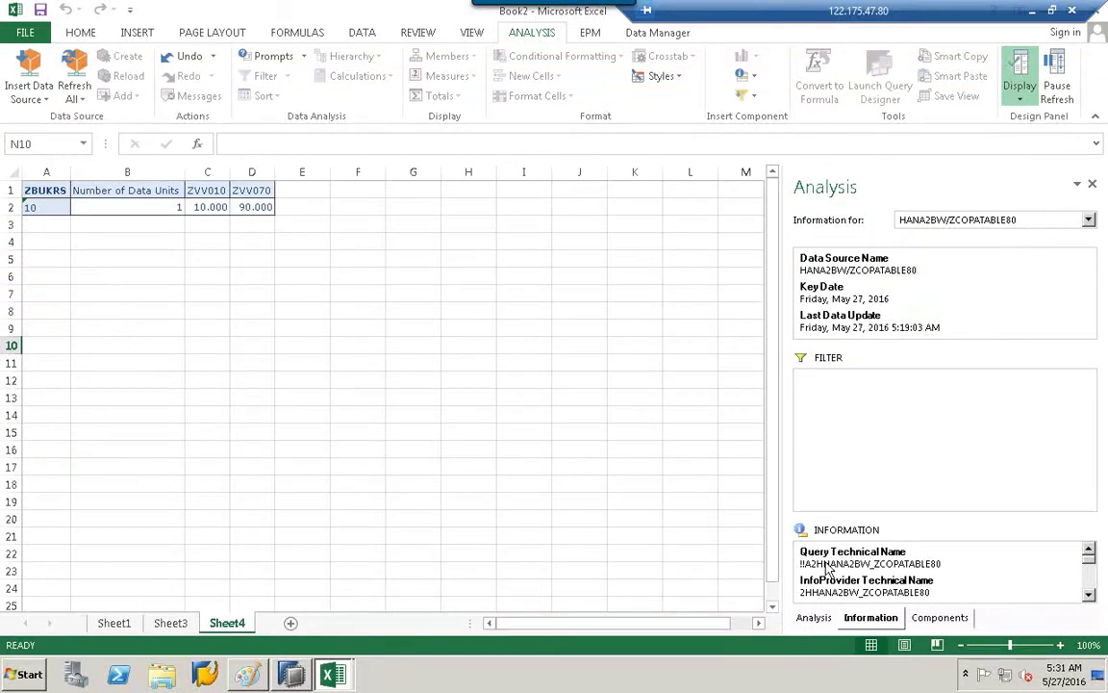
# Scroll through the data source details, including system A4H, then show the components view.
pyautogui.click(1088, 596)
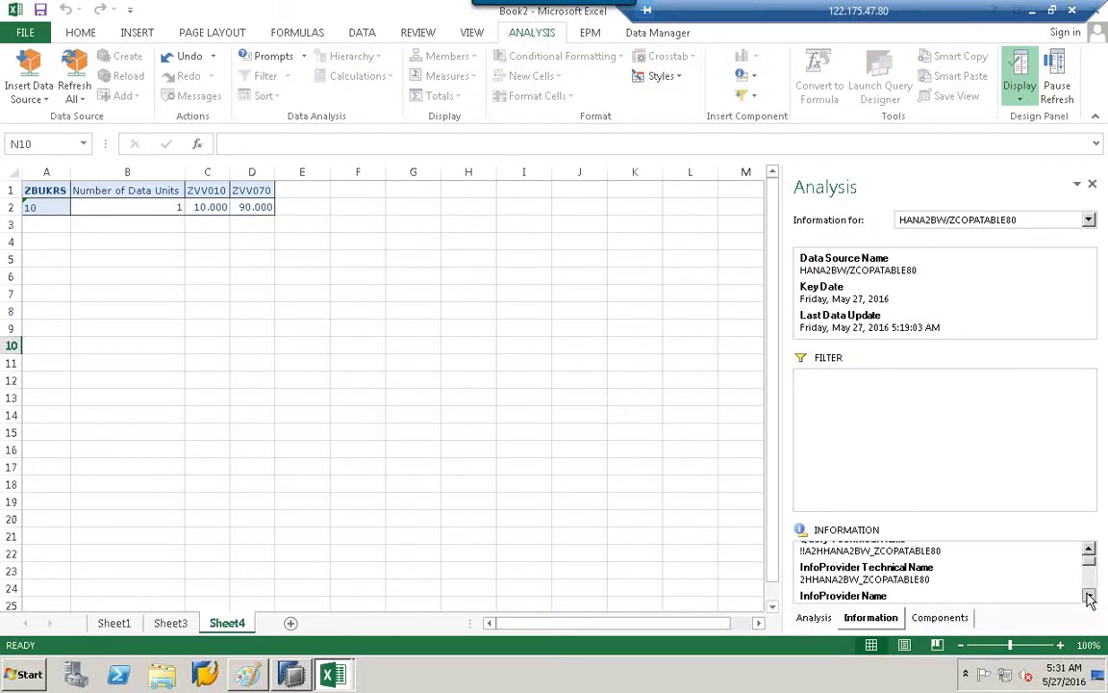
pyautogui.click(1088, 596)
pyautogui.click(1088, 596)
pyautogui.click(1088, 596)
pyautogui.click(1088, 596)
pyautogui.click(1088, 596)
pyautogui.click(1088, 595)
pyautogui.click(1088, 596)
pyautogui.click(1089, 596)
pyautogui.click(1088, 596)
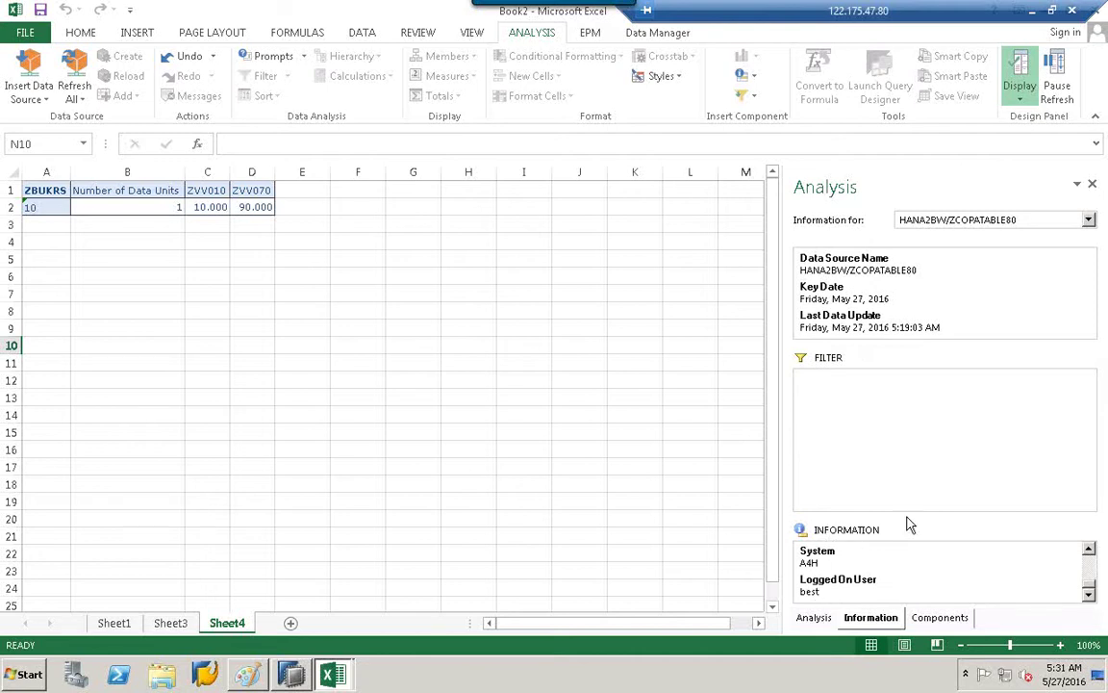
pyautogui.click(932, 621)
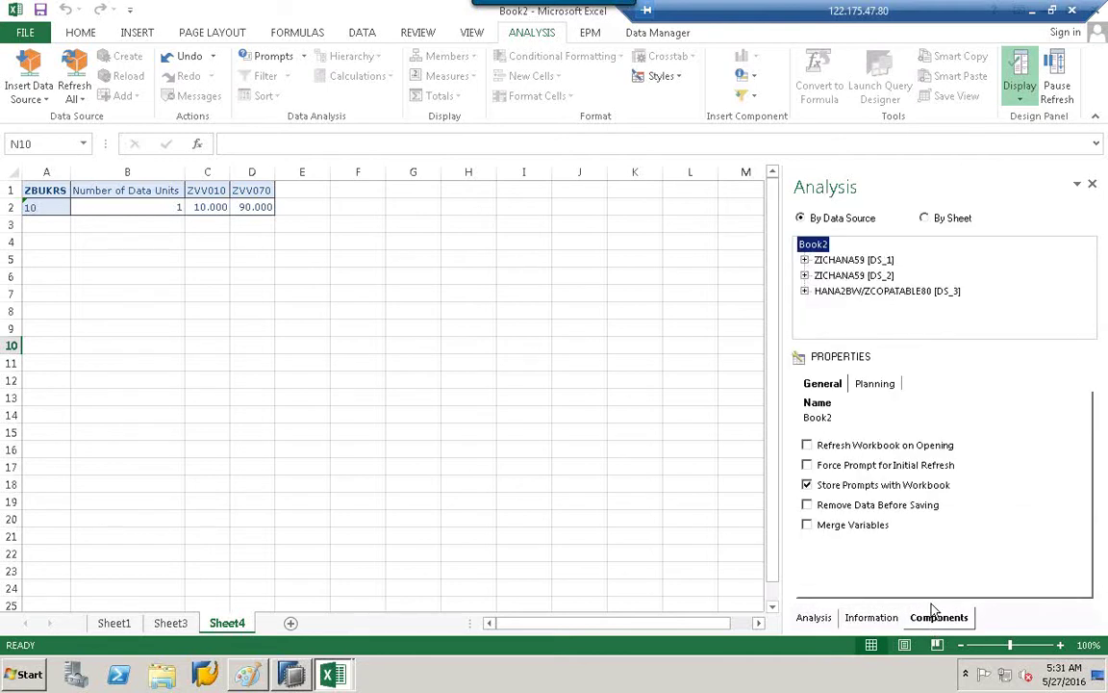
# Expand each data source in the By Data Source tree to see which crosstab it feeds.
pyautogui.click(837, 260)
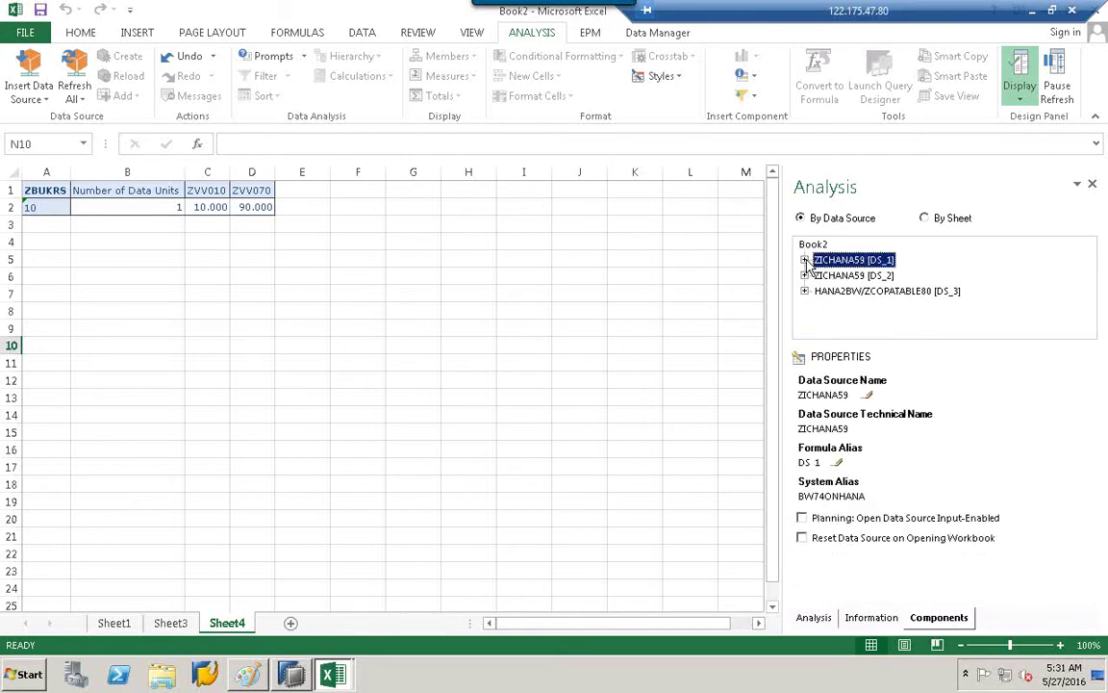
pyautogui.click(805, 260)
pyautogui.click(805, 260)
pyautogui.click(805, 276)
pyautogui.click(805, 276)
pyautogui.click(805, 292)
pyautogui.click(805, 292)
# Browse the components By Sheet, inspecting Sheet1, then return to the field layout.
pyautogui.click(923, 218)
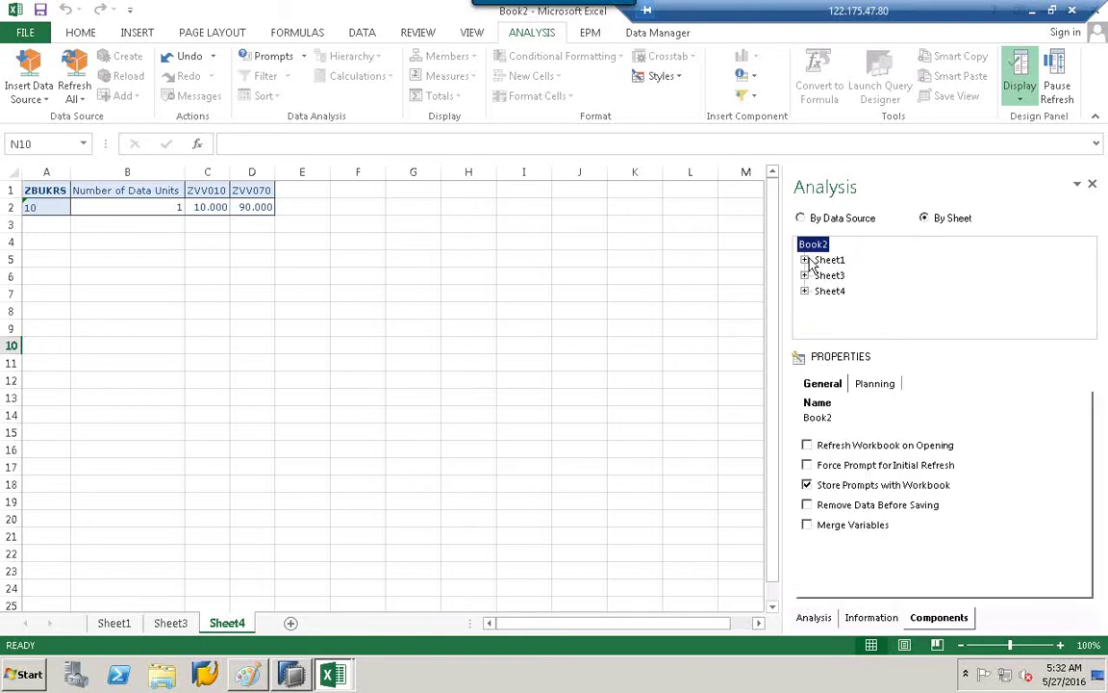
pyautogui.click(806, 260)
pyautogui.click(807, 259)
pyautogui.rightClick(806, 261)
pyautogui.click(814, 618)
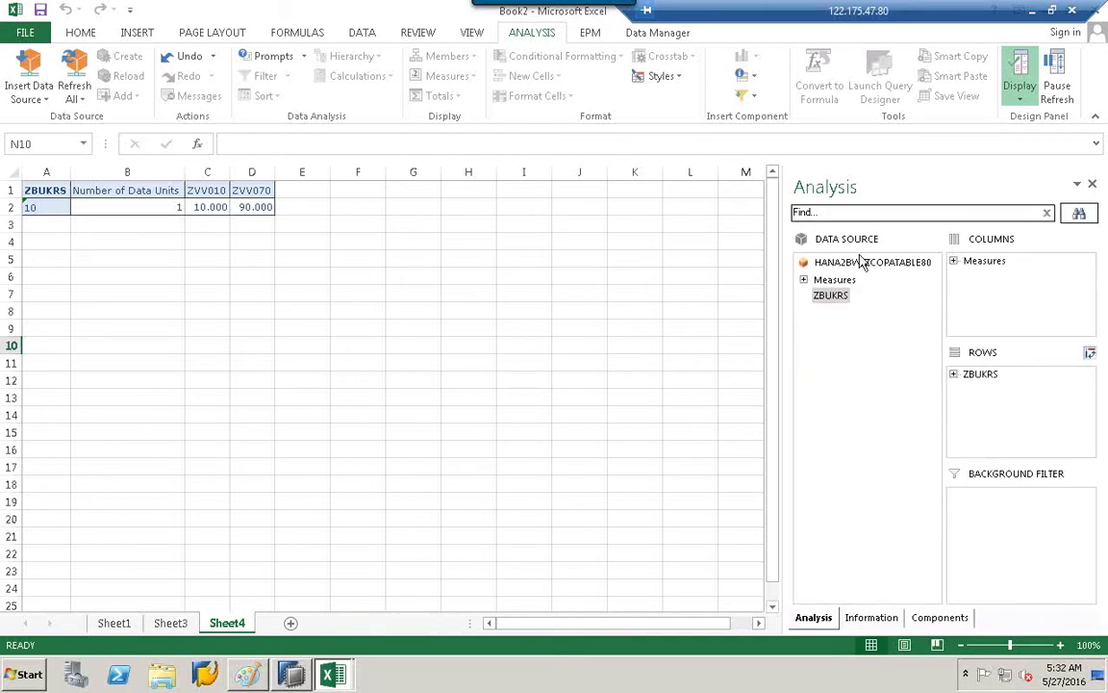
# Select cells around the crosstab, including the ZVV070 and ZVV010 headers.
pyautogui.click(813, 213)
pyautogui.click(448, 223)
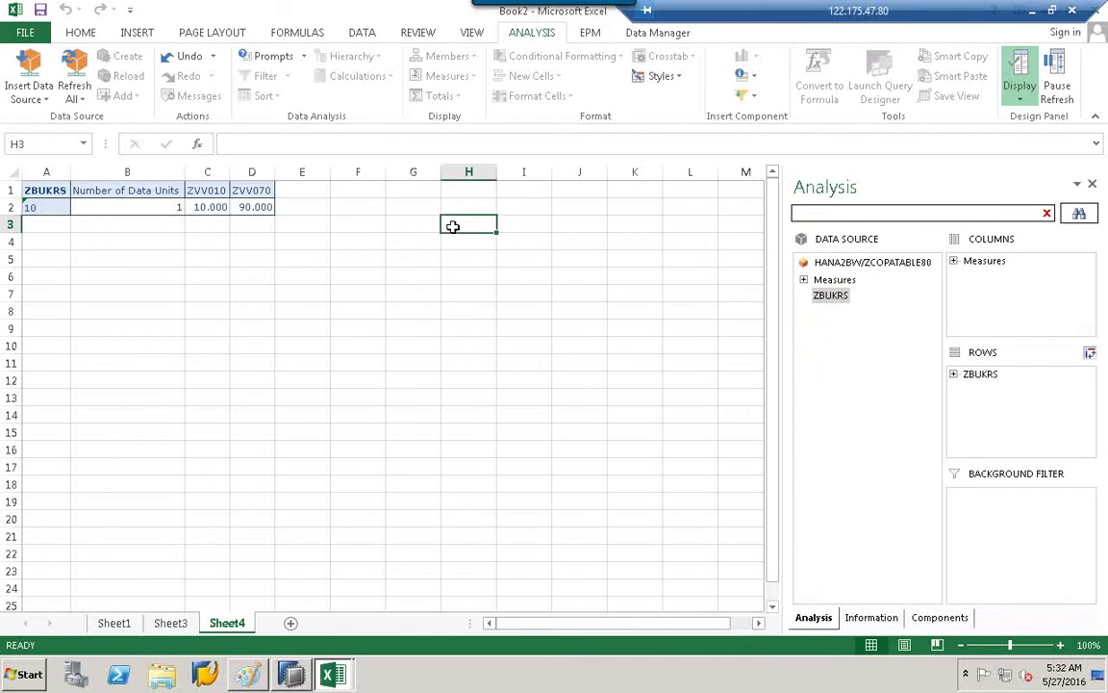
pyautogui.click(252, 191)
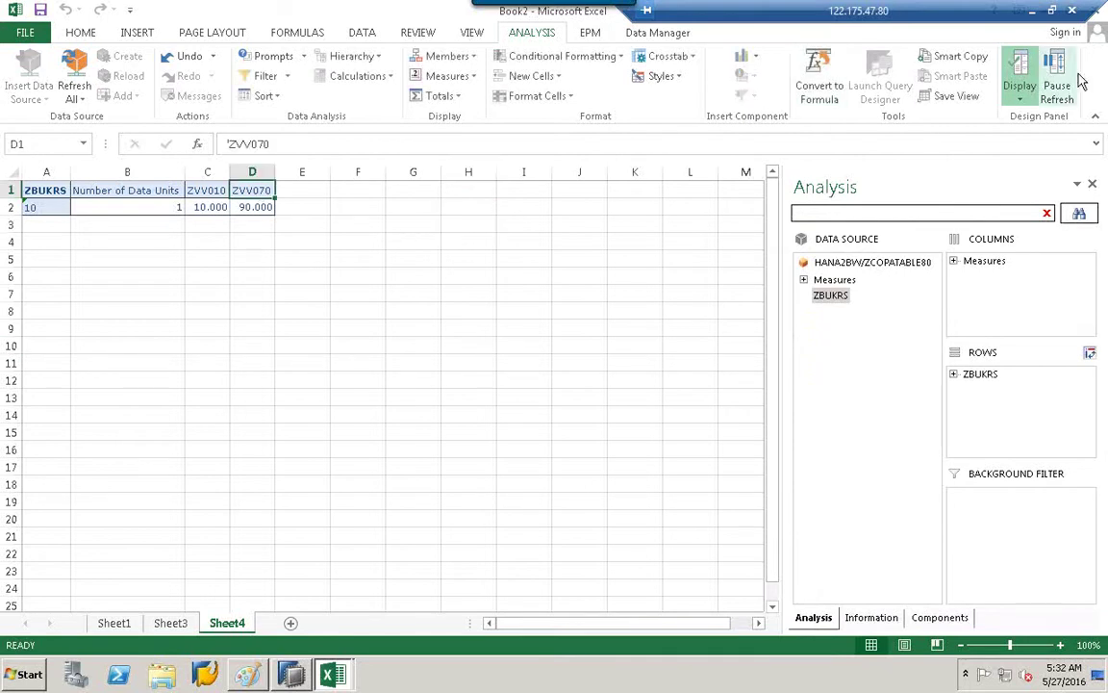
pyautogui.click(1032, 11)
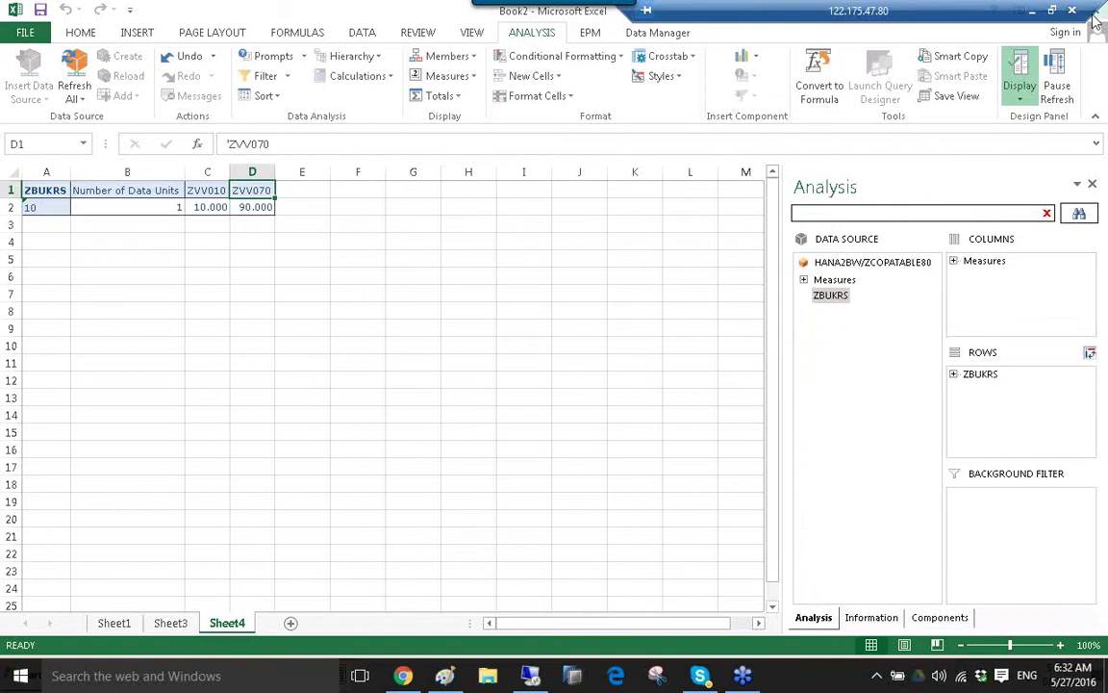
pyautogui.click(626, 329)
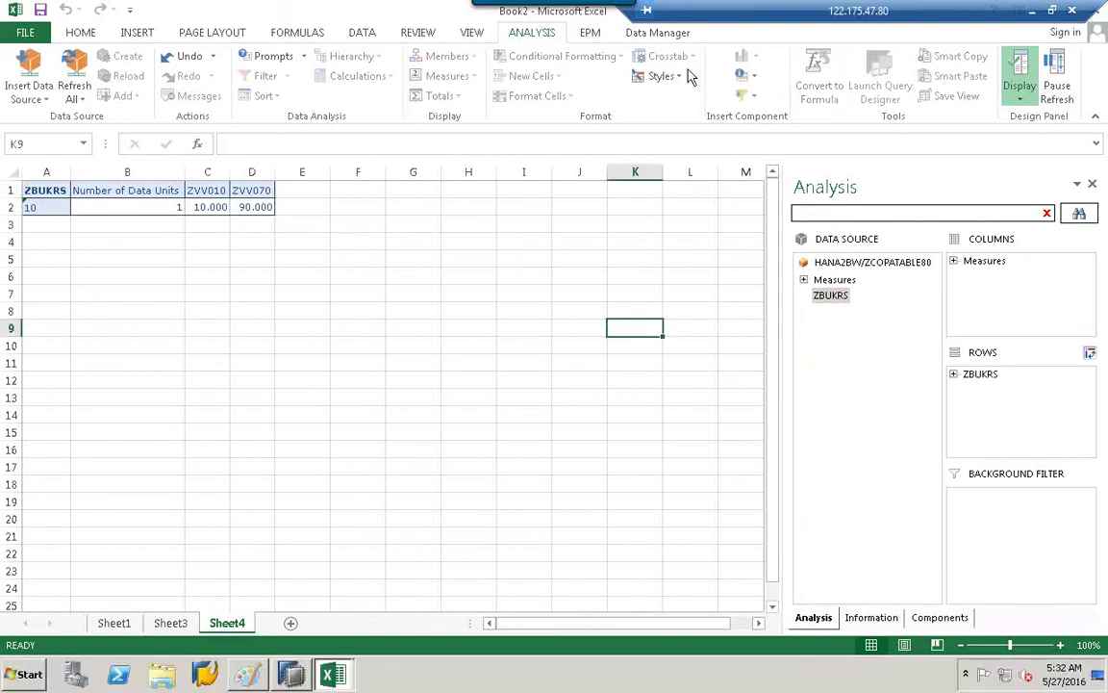
pyautogui.click(299, 202)
pyautogui.click(313, 187)
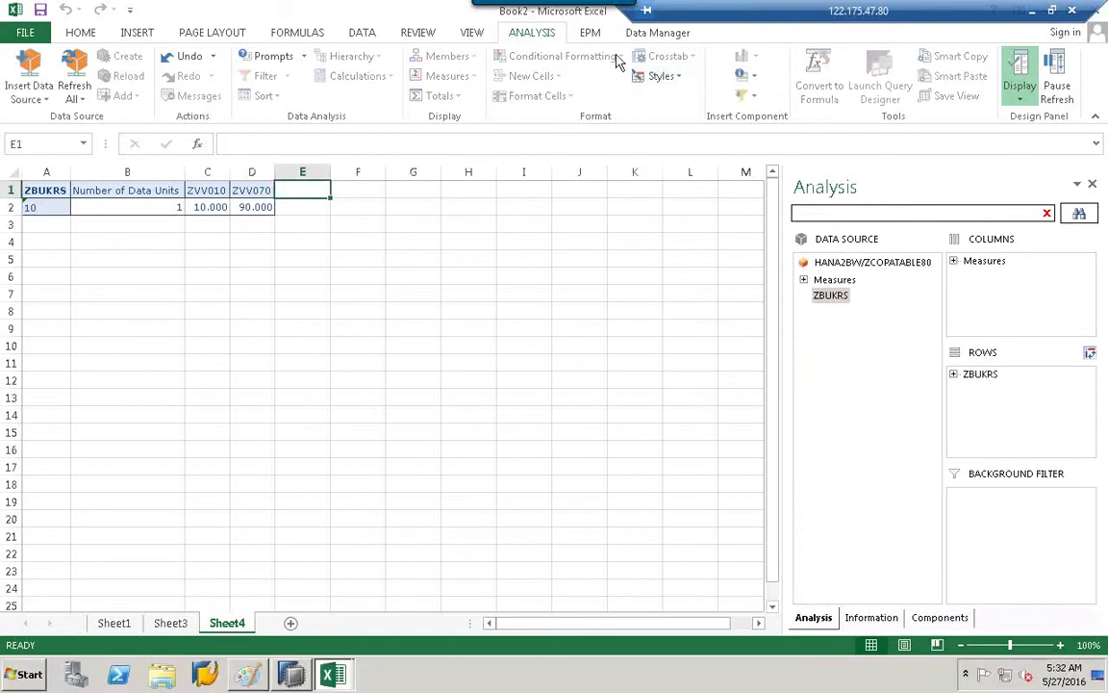
pyautogui.click(216, 188)
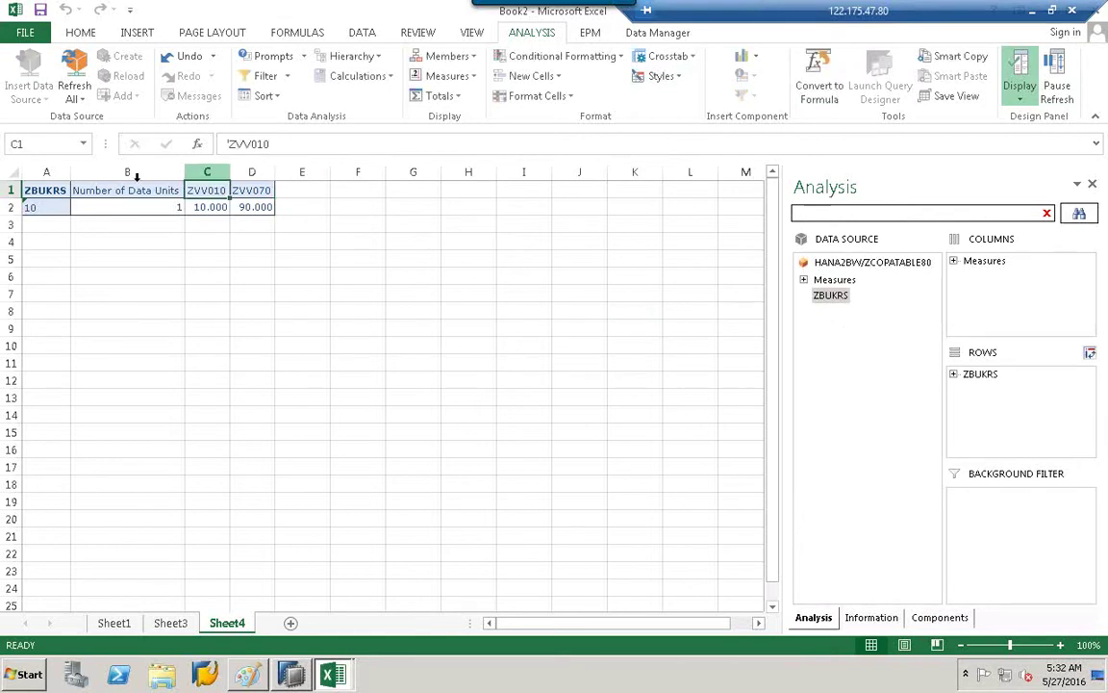
# Select the ZBUKRS header in A1 and start a new conditional formatting rule.
pyautogui.click(35, 191)
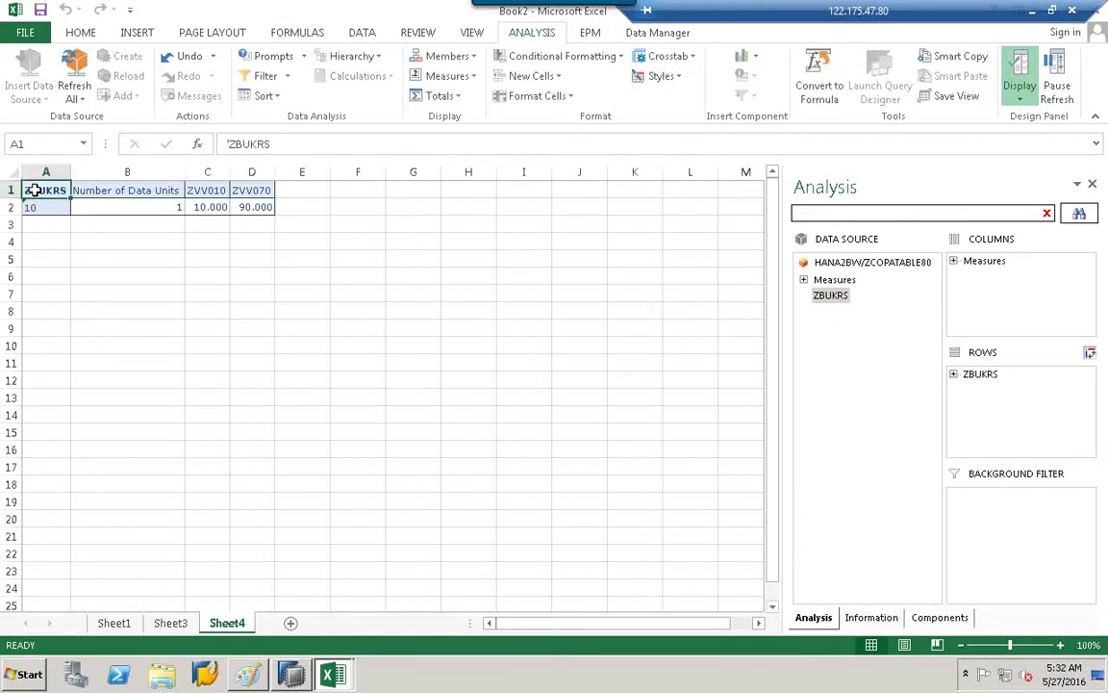
pyautogui.click(615, 59)
pyautogui.click(558, 79)
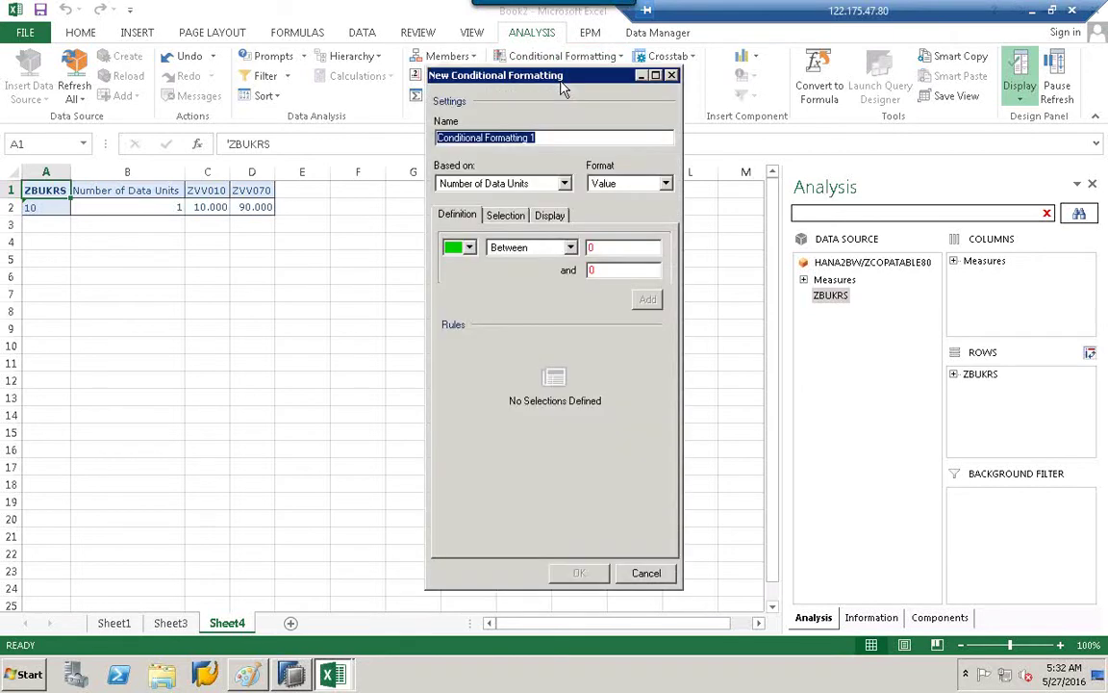
# Rename the rule to 'les' and base it on ZVV010.
pyautogui.click(542, 138)
pyautogui.moveTo(558, 138); pyautogui.dragTo(379, 133)
pyautogui.press('BackSpace')
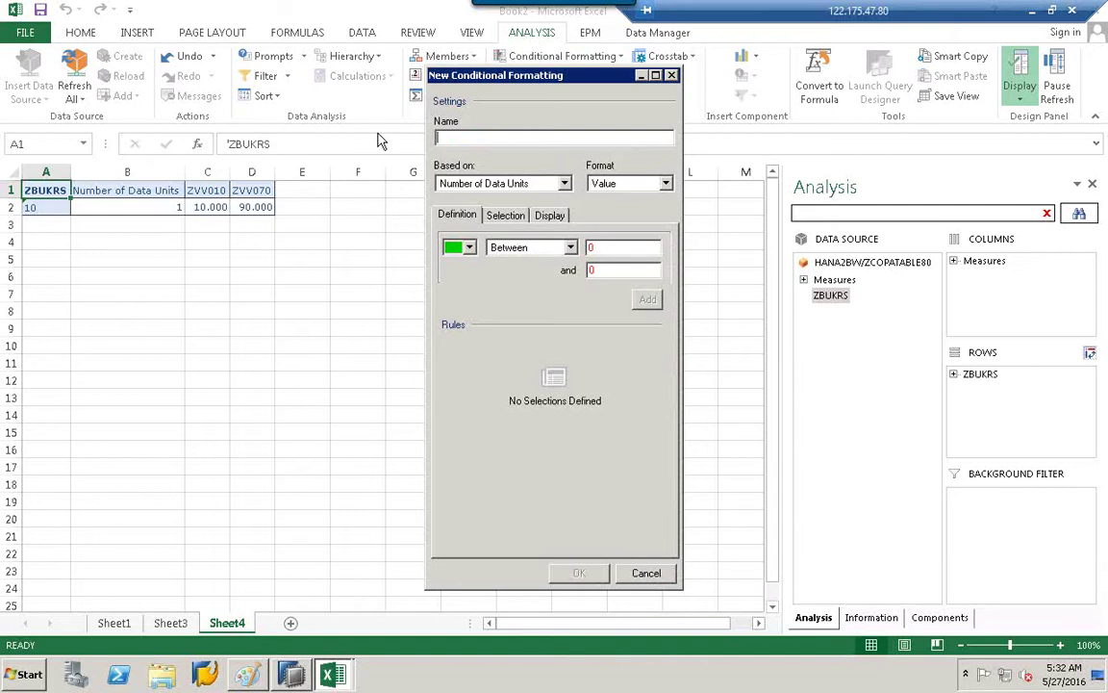
pyautogui.write('le')
pyautogui.click(508, 183)
pyautogui.click(509, 184)
pyautogui.click(510, 183)
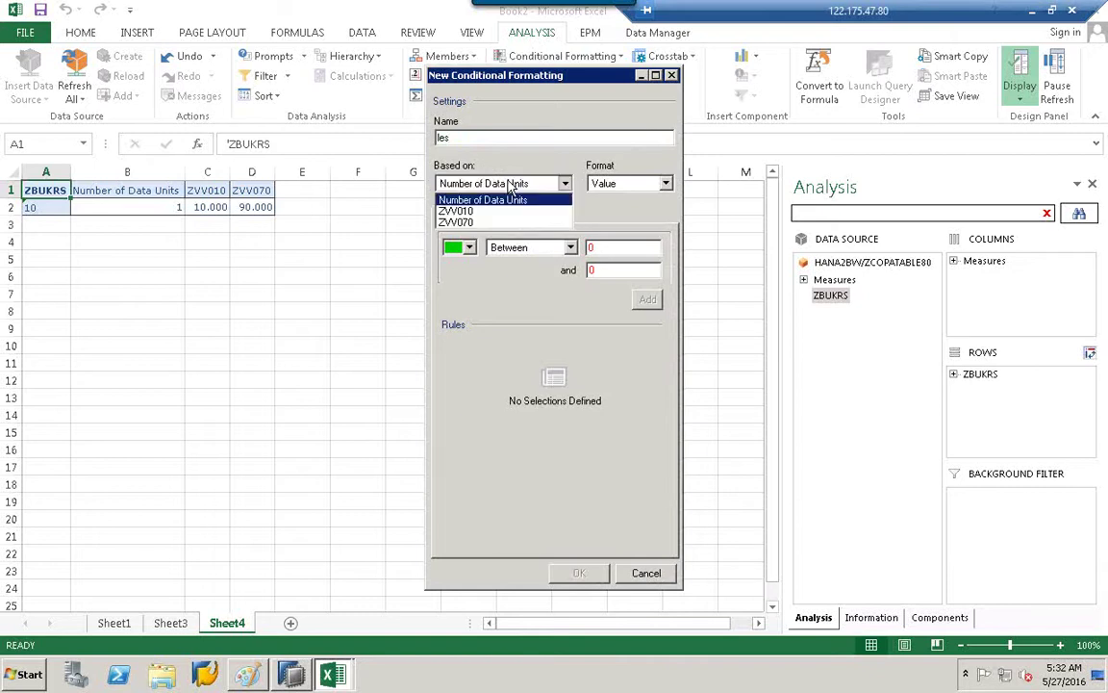
pyautogui.click(457, 211)
# Set the format to Trend Ascending with the green down arrow, number 1.
pyautogui.click(633, 187)
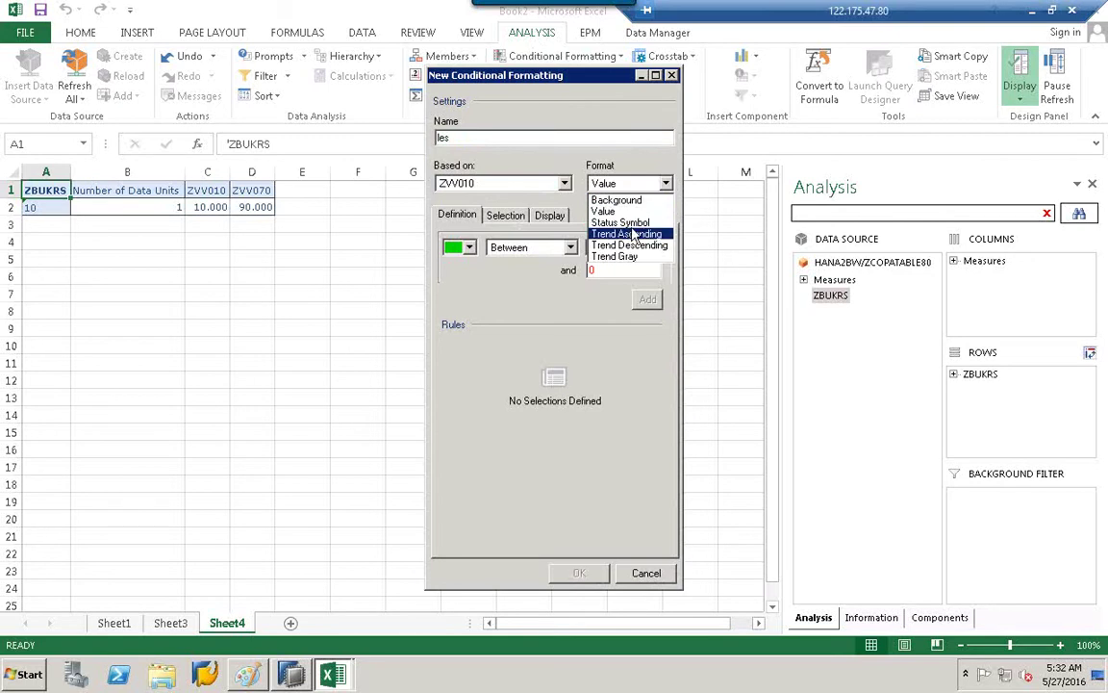
pyautogui.click(624, 224)
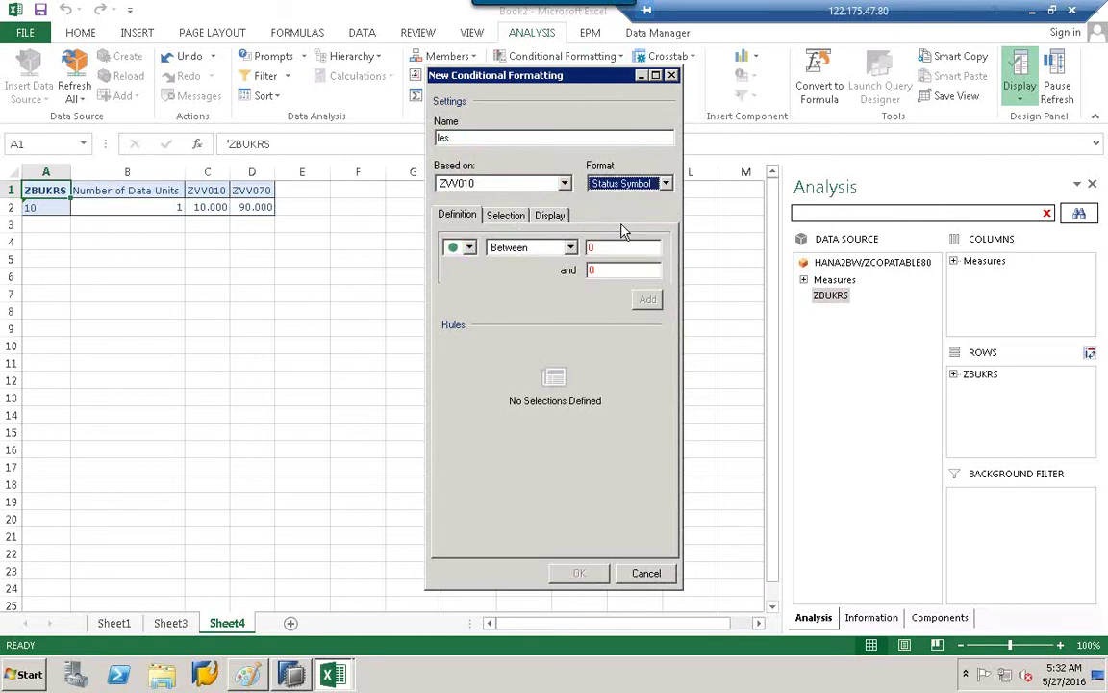
pyautogui.click(464, 249)
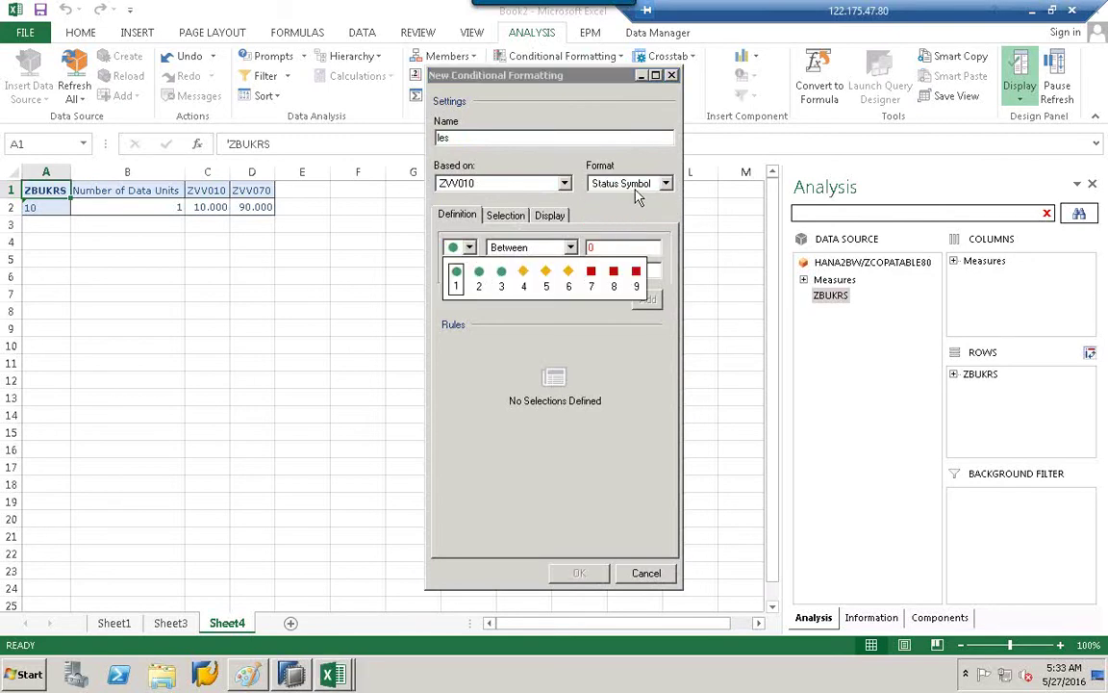
pyautogui.click(636, 192)
pyautogui.click(626, 230)
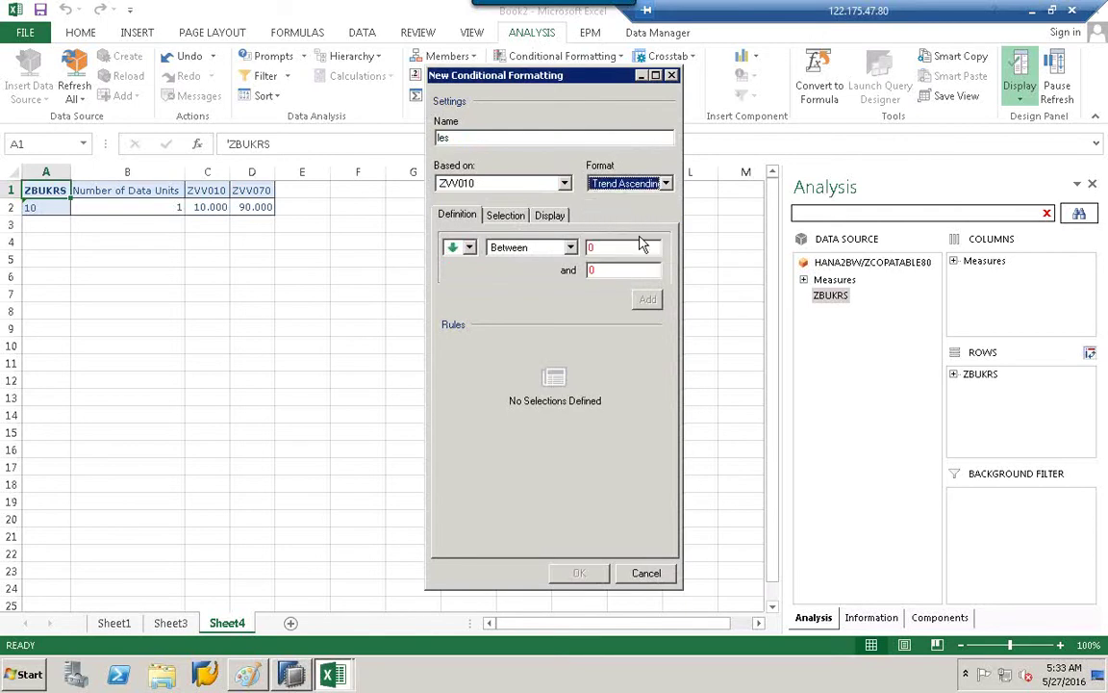
pyautogui.click(469, 248)
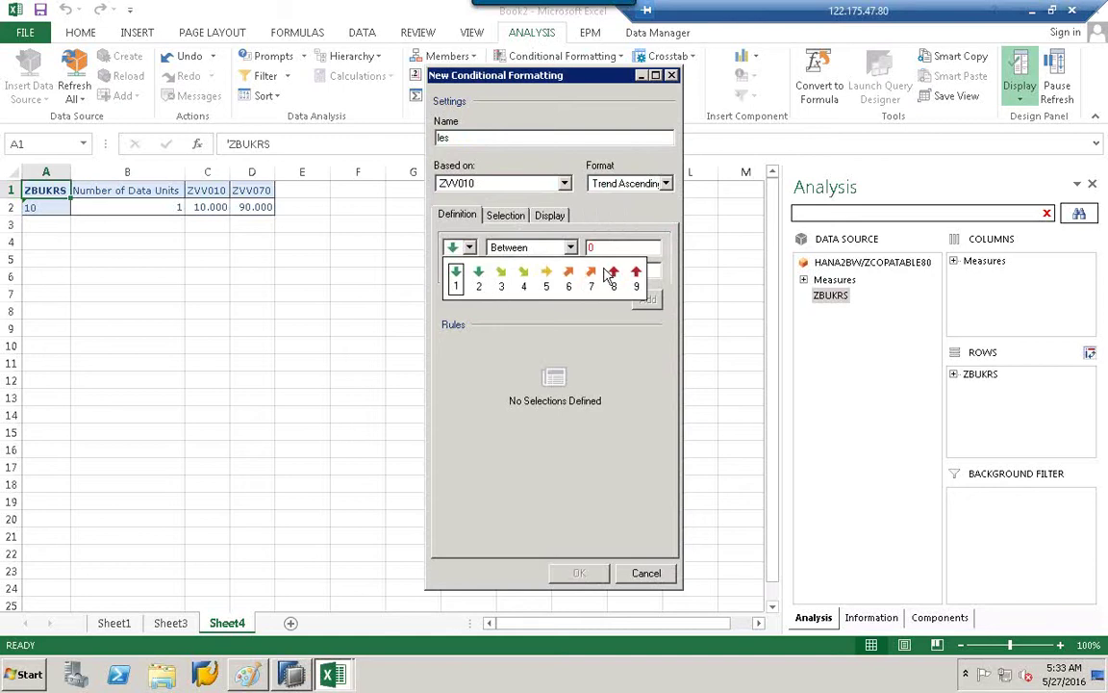
pyautogui.click(612, 276)
pyautogui.click(460, 258)
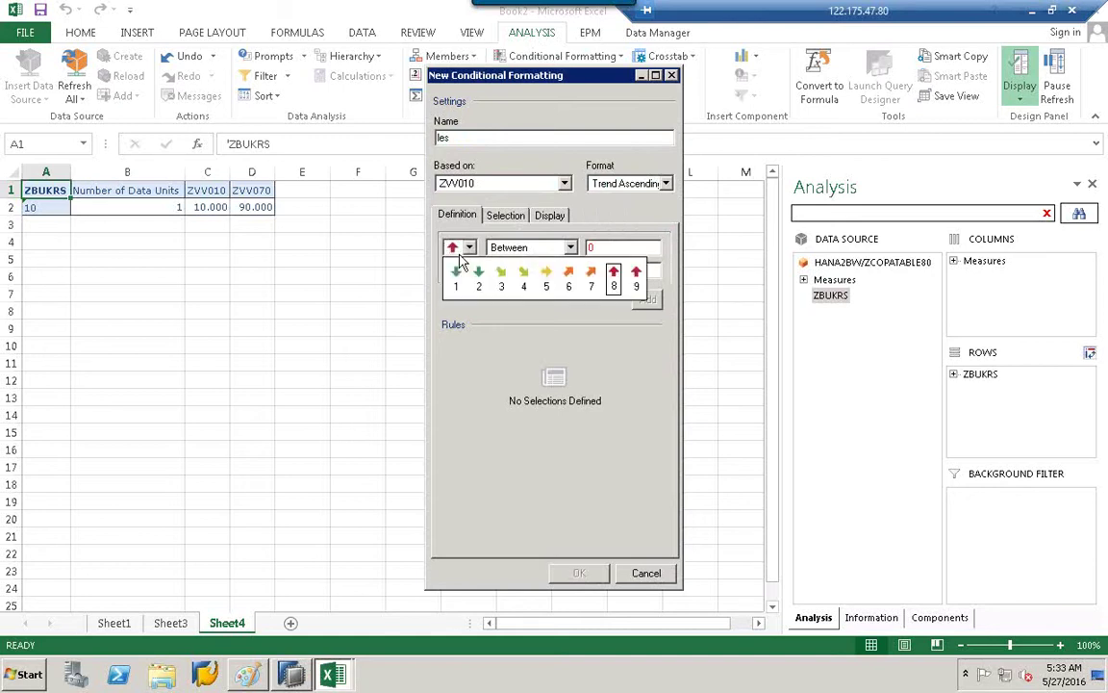
pyautogui.click(452, 276)
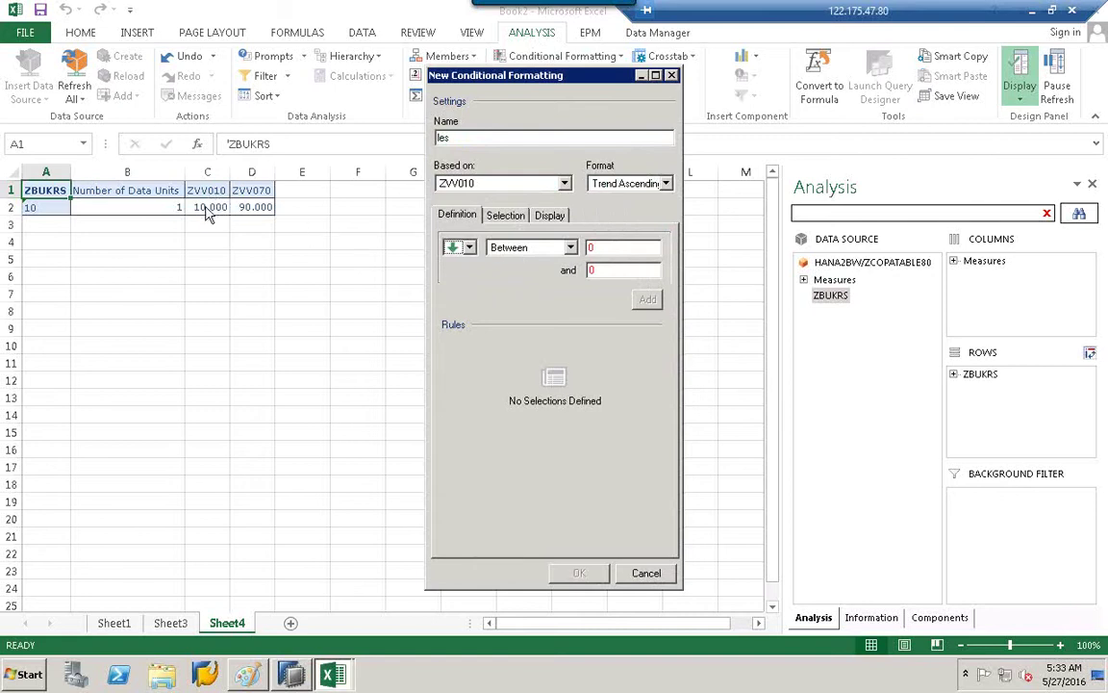
# Add a Less Than 5 condition to the rule list.
pyautogui.click(510, 248)
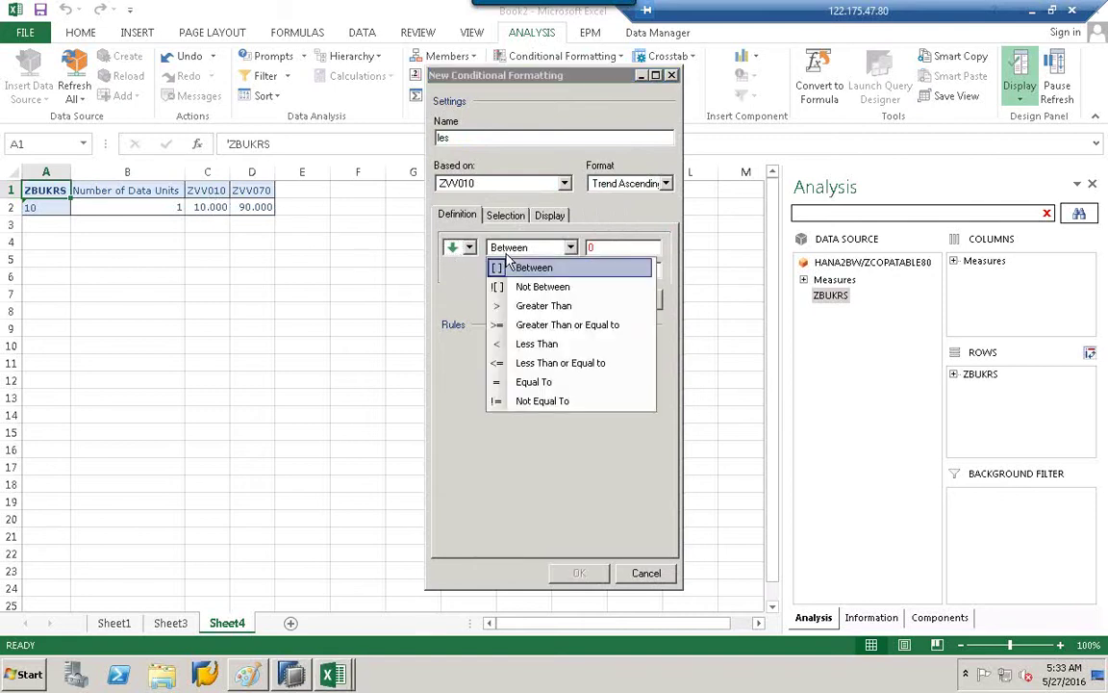
pyautogui.click(543, 345)
pyautogui.click(624, 248)
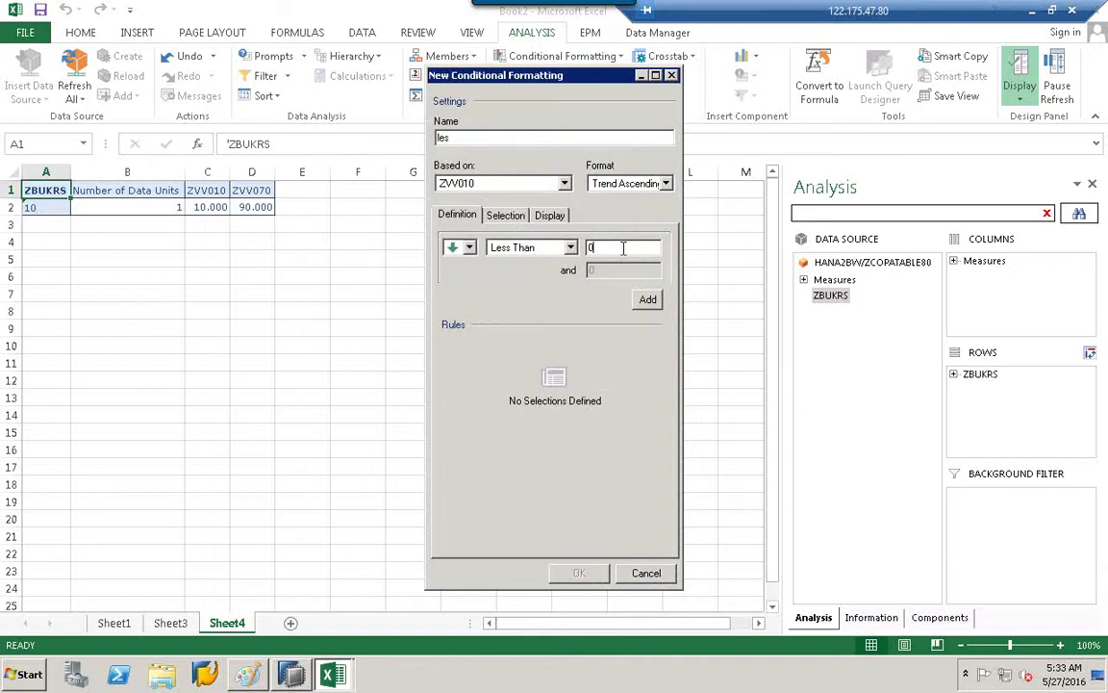
pyautogui.write('5')
pyautogui.click(648, 300)
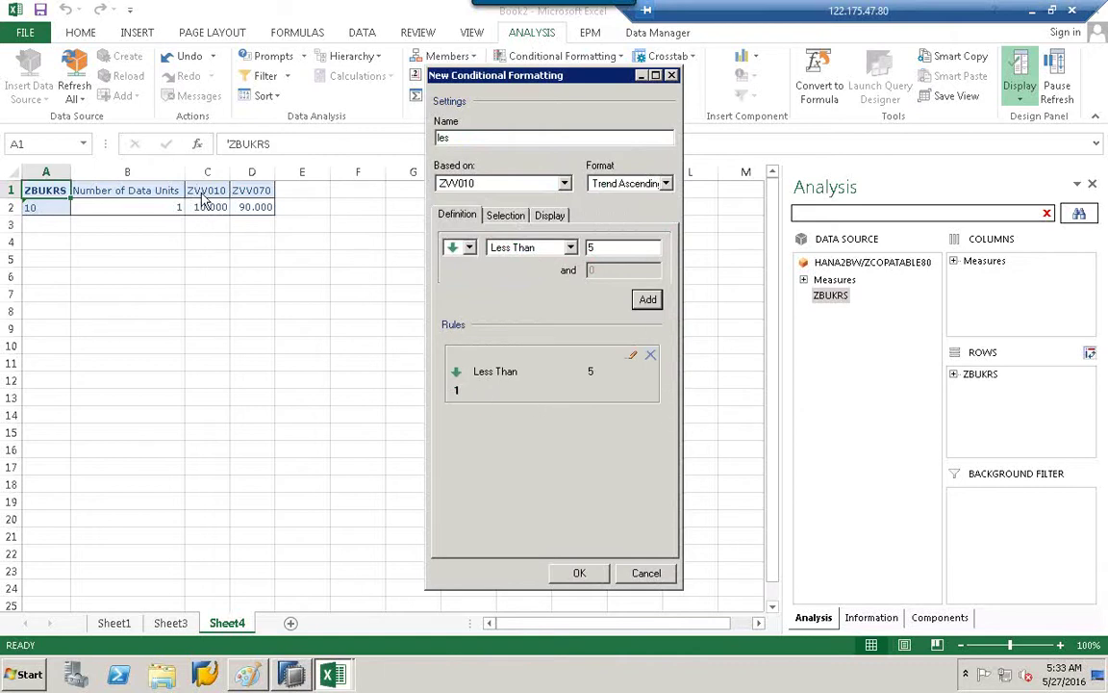
# Rebase the rule on ZVV070 with Trend Descending and the red down arrow.
pyautogui.click(564, 184)
pyautogui.click(456, 222)
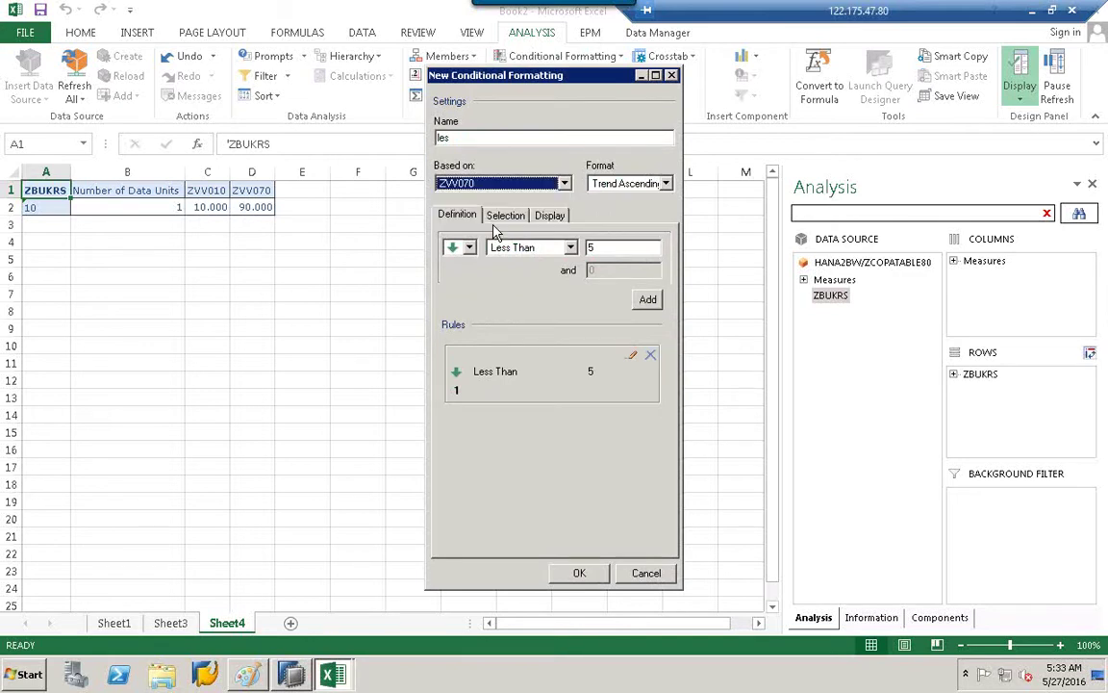
pyautogui.click(666, 184)
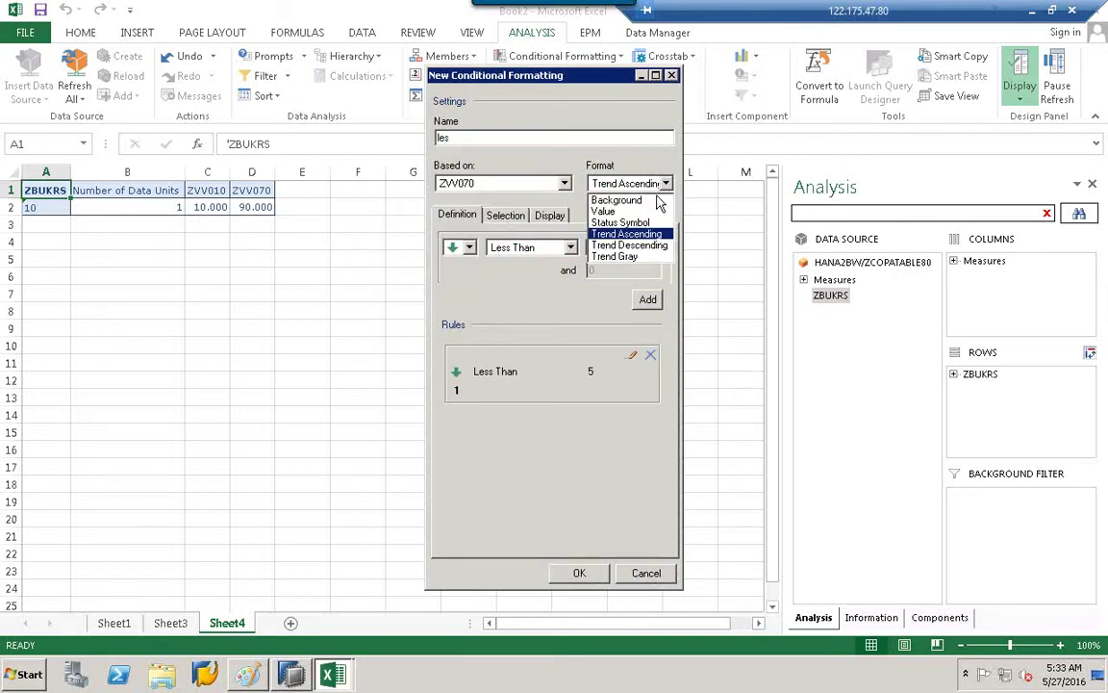
pyautogui.click(630, 241)
pyautogui.click(466, 247)
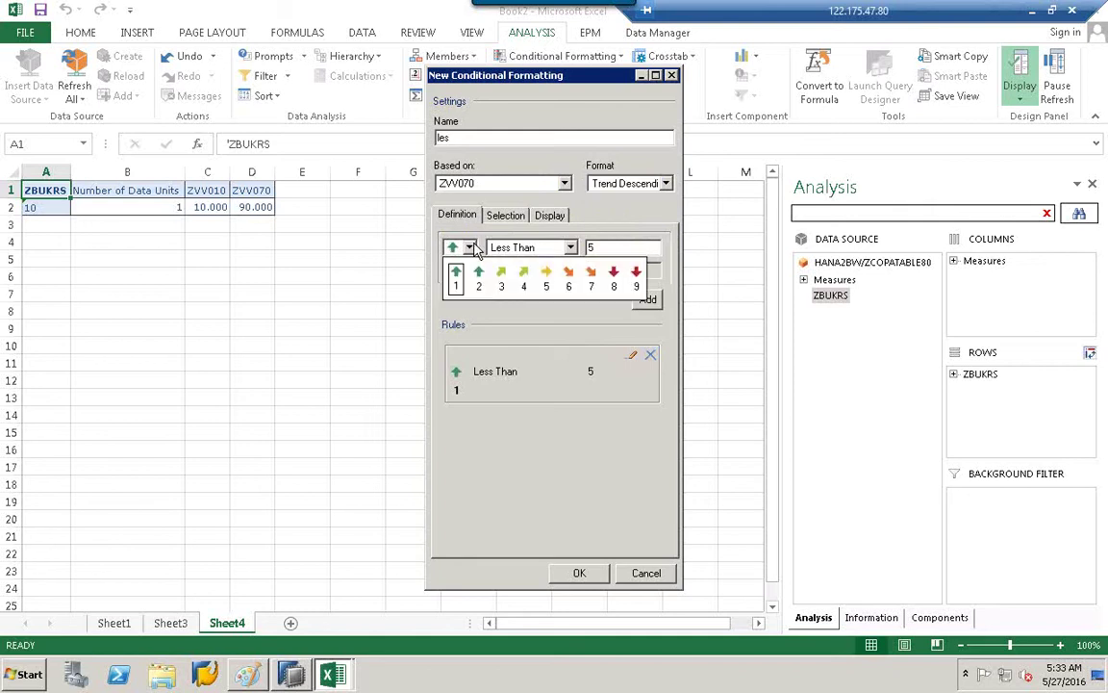
pyautogui.click(614, 274)
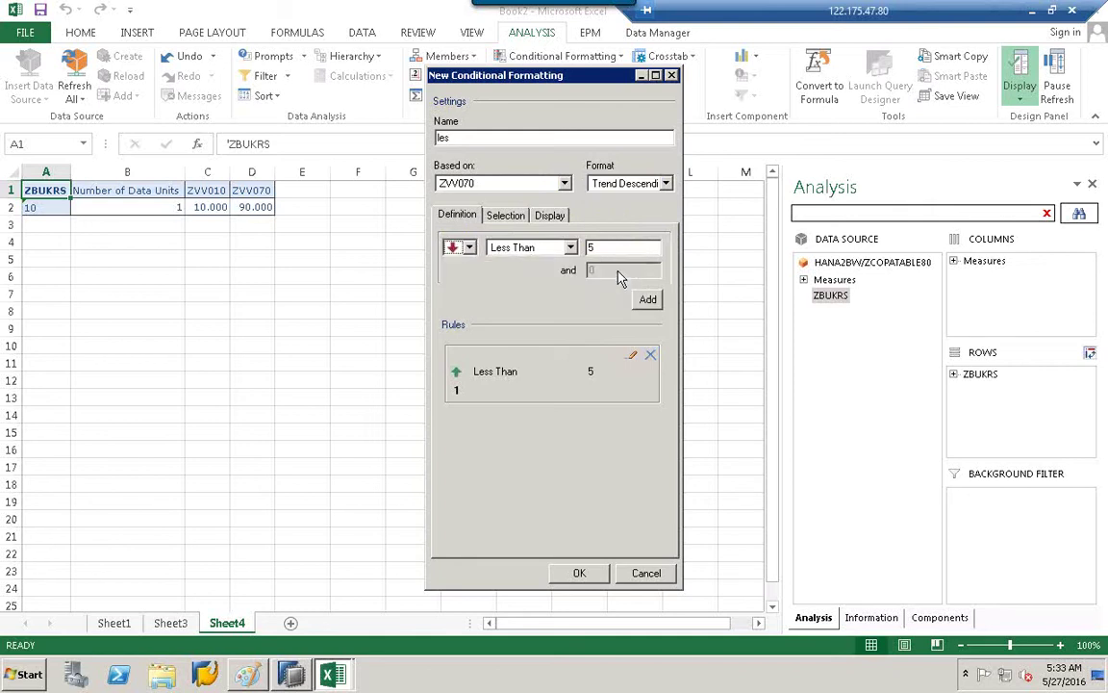
# Add a Greater Than 10 condition and apply the formatting to ZVV070.
pyautogui.click(571, 248)
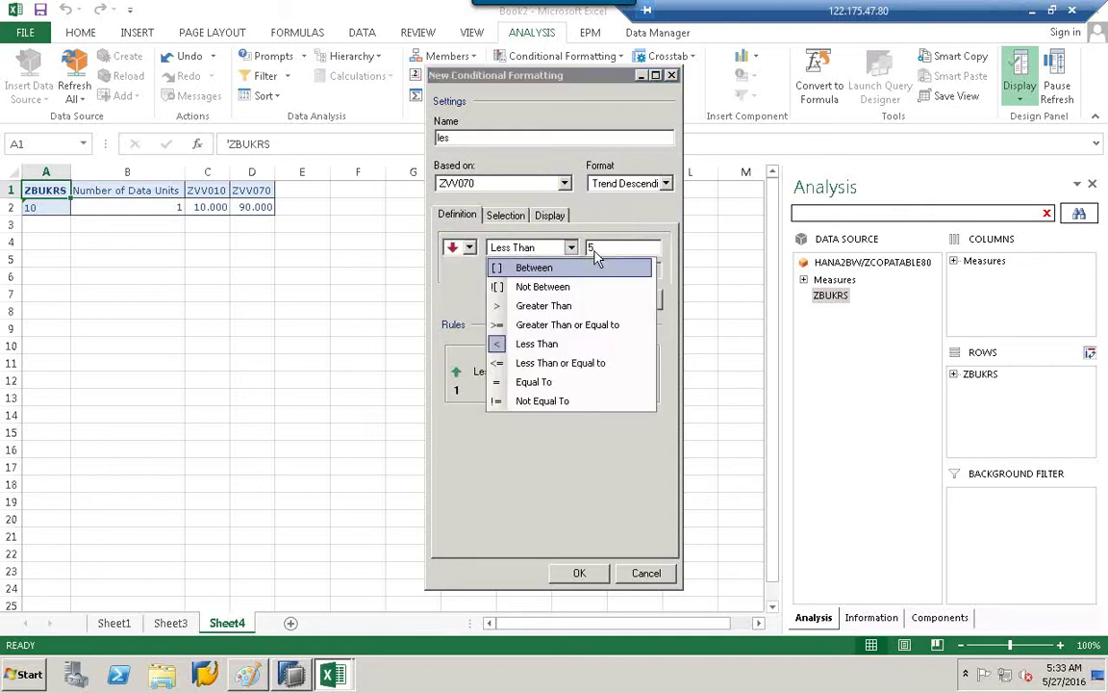
pyautogui.click(564, 306)
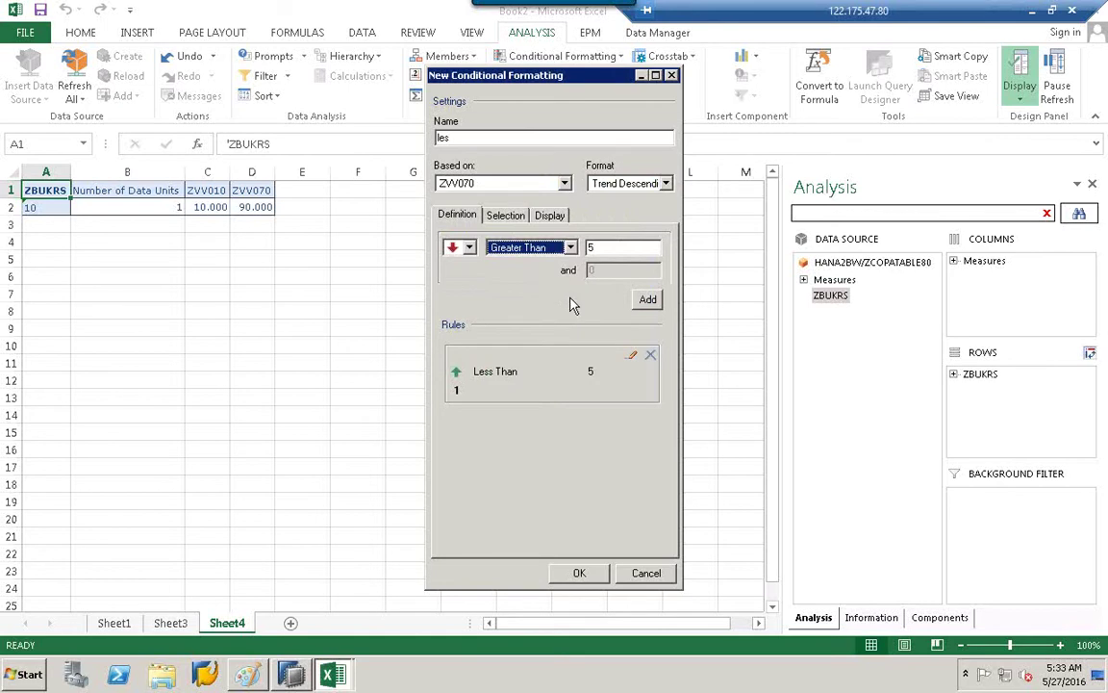
pyautogui.click(628, 247)
pyautogui.write('10')
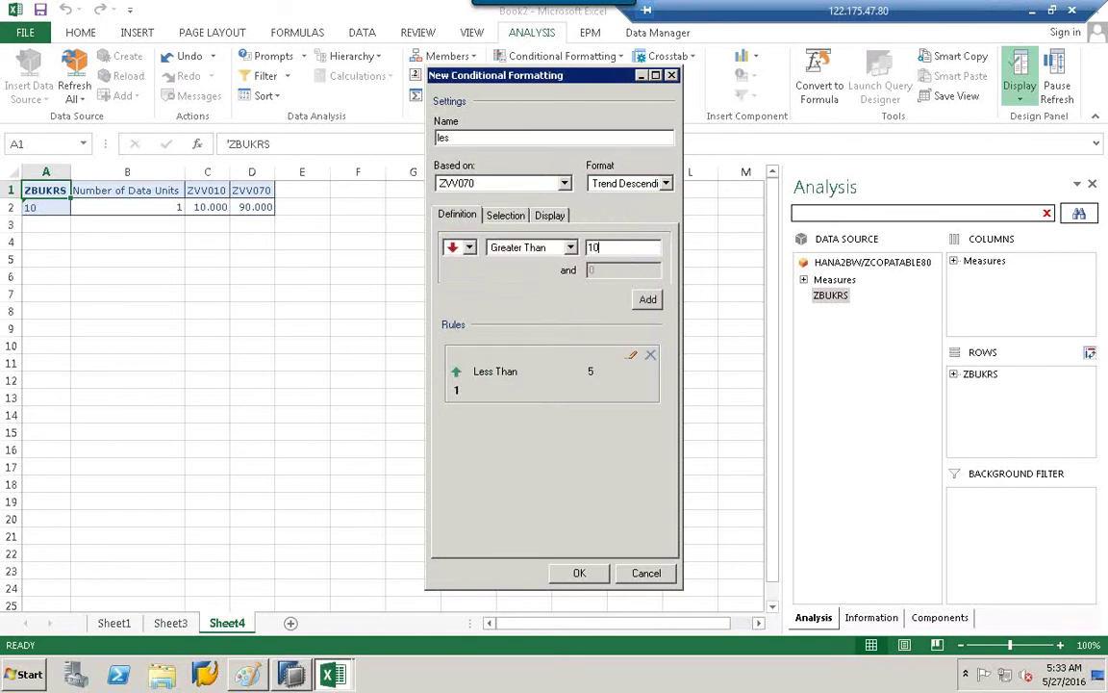
pyautogui.click(648, 299)
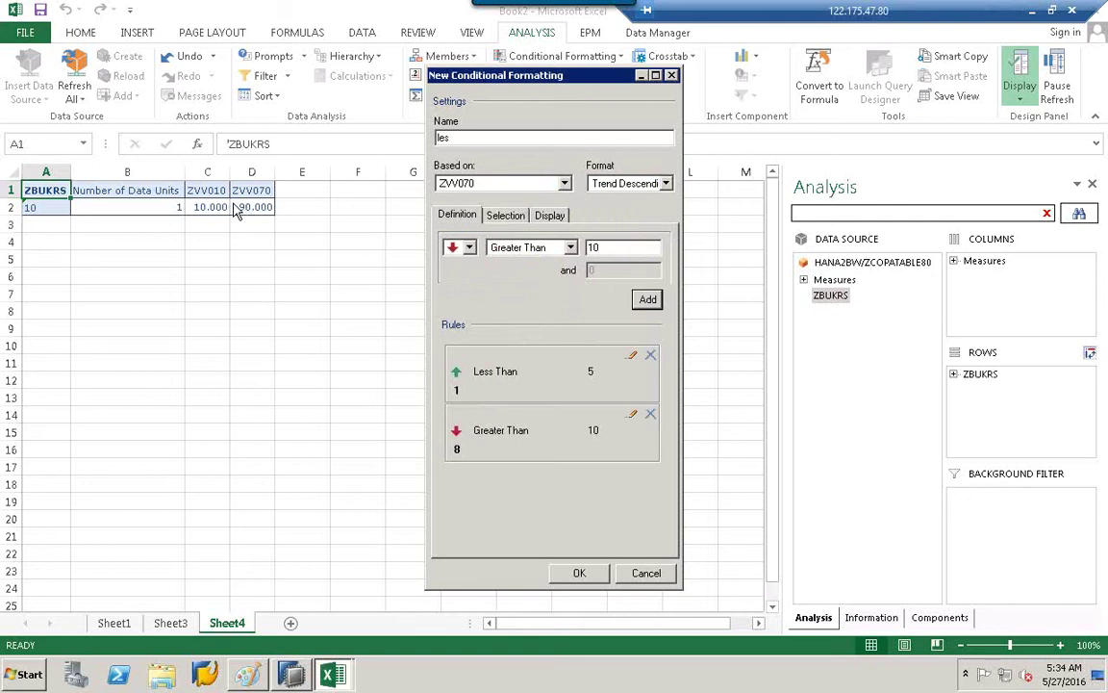
pyautogui.click(579, 574)
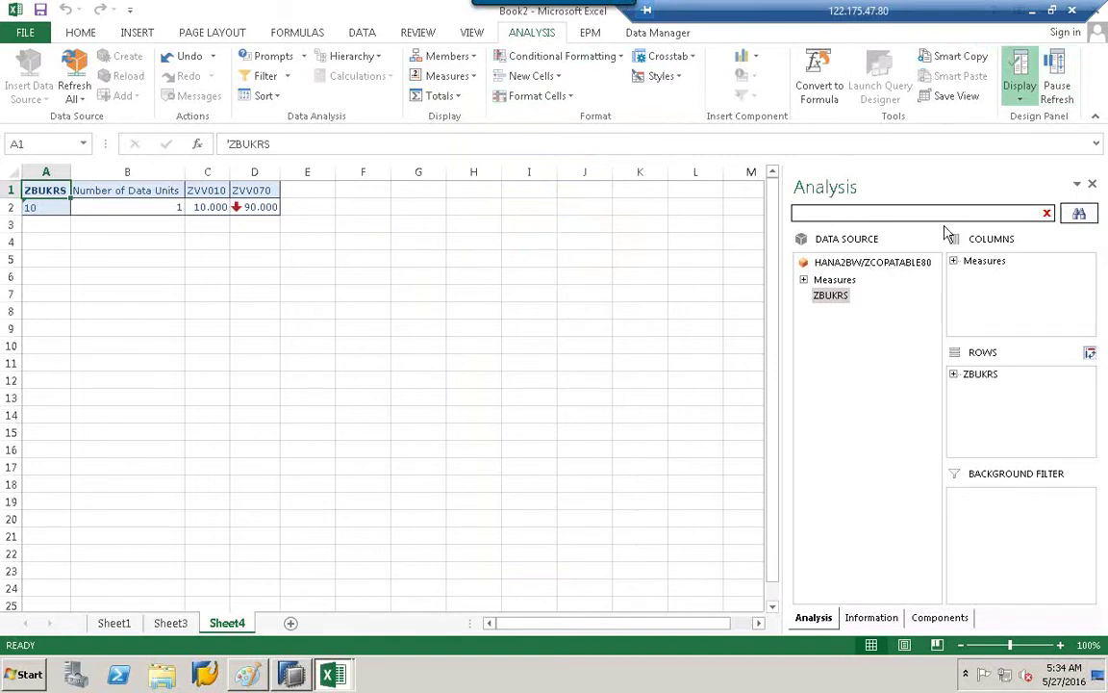
# Pause crosstab refresh, select cell J8, and list the available filter components.
pyautogui.click(1055, 82)
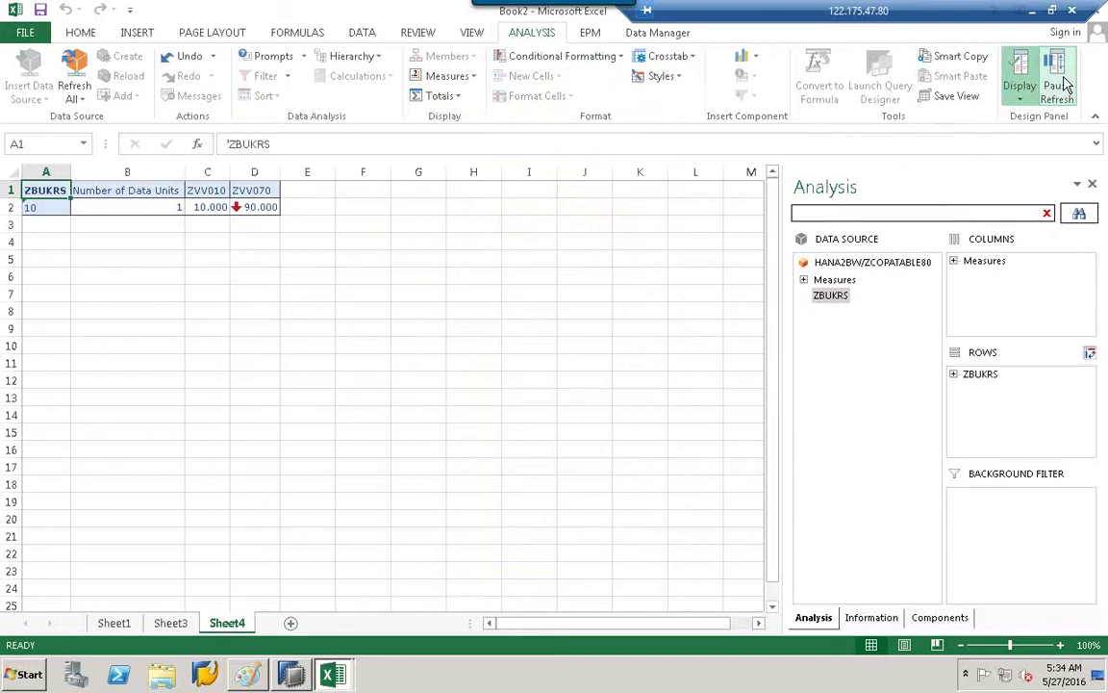
pyautogui.click(1064, 85)
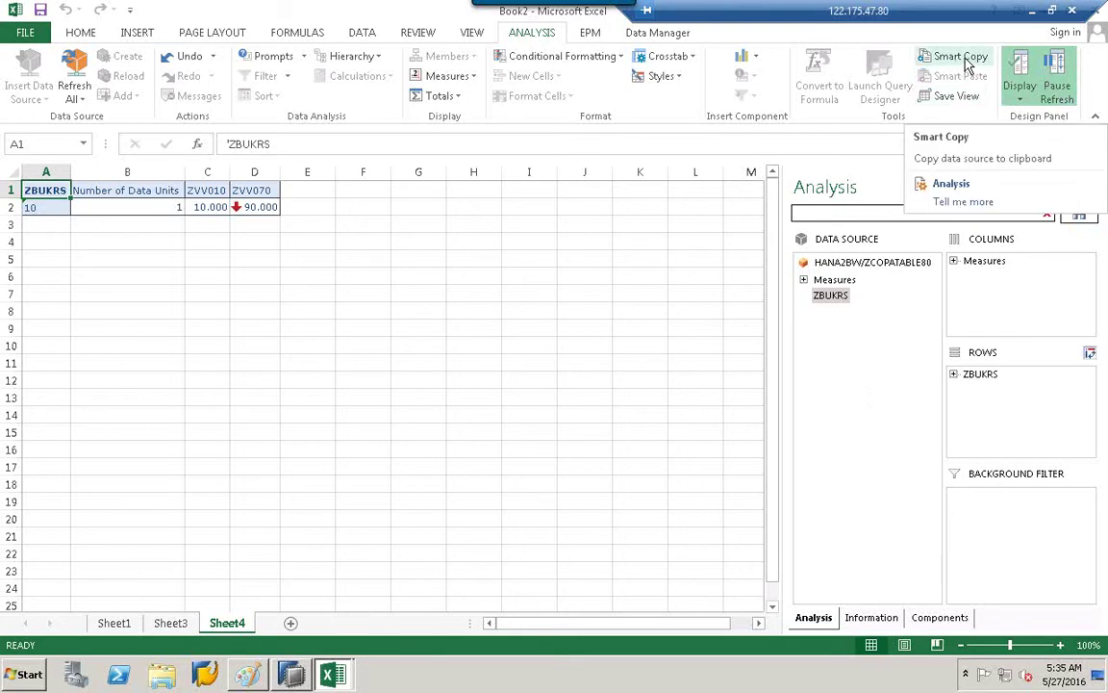
pyautogui.click(584, 310)
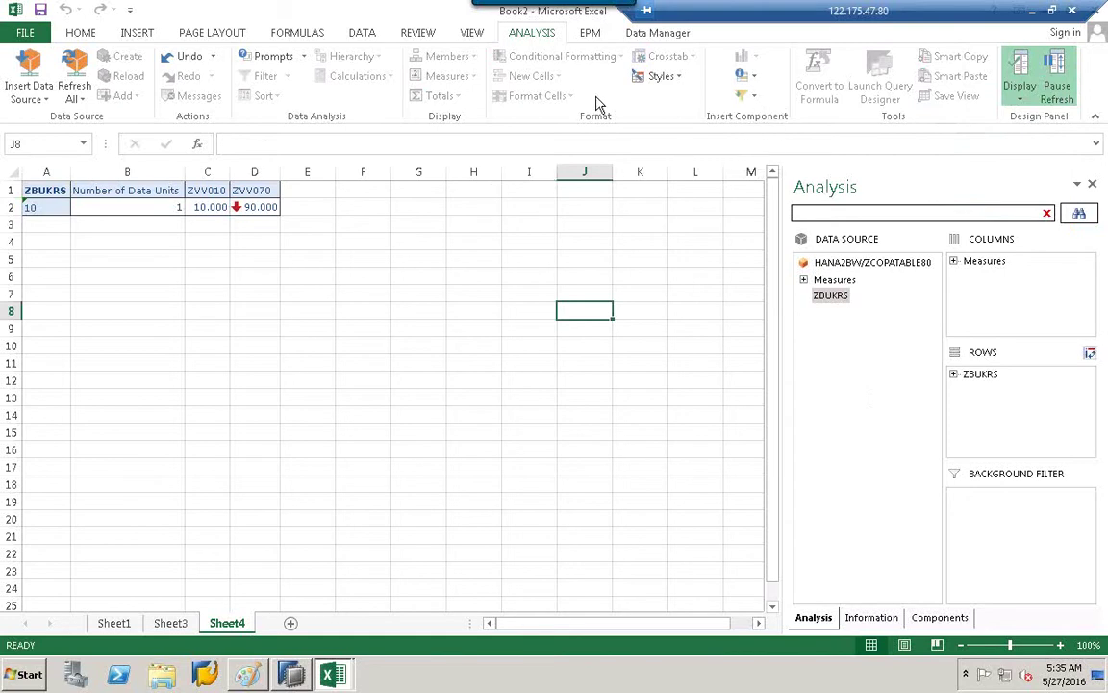
pyautogui.click(749, 95)
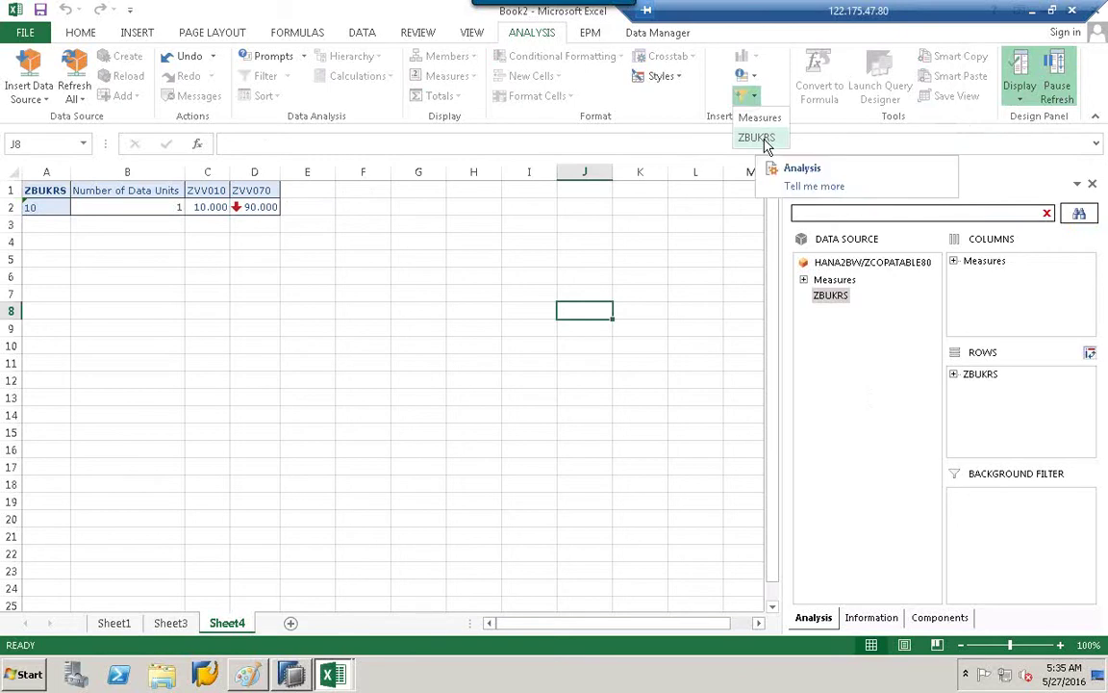
# Insert a ZBUKRS filter component at cell I4.
pyautogui.click(493, 261)
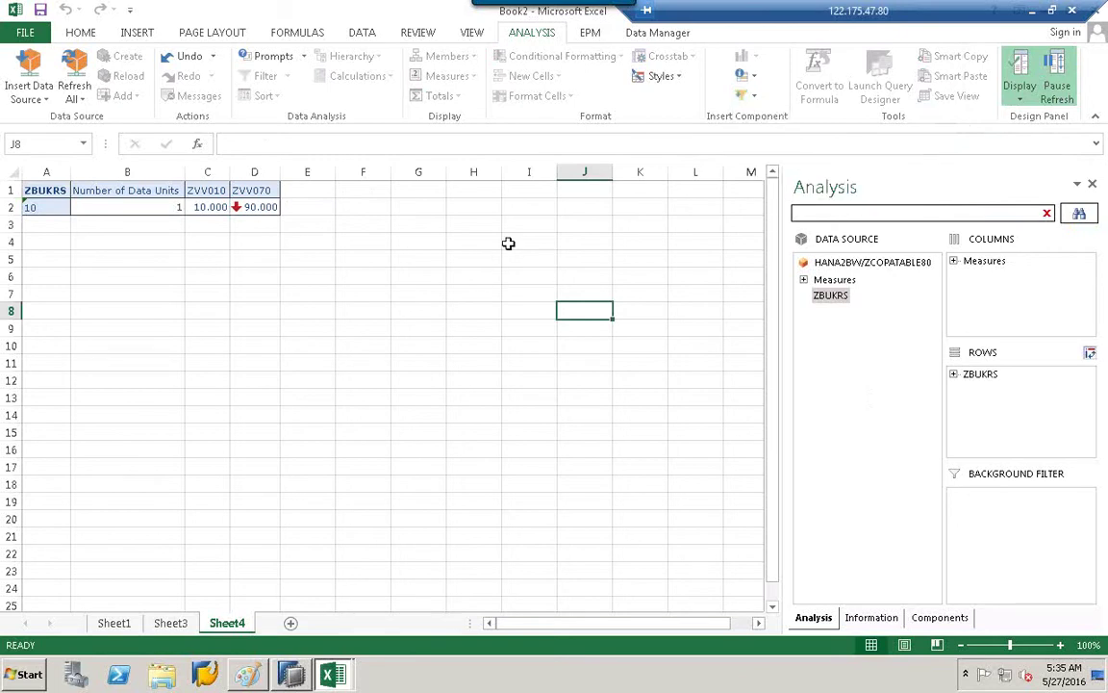
pyautogui.click(515, 243)
pyautogui.click(749, 95)
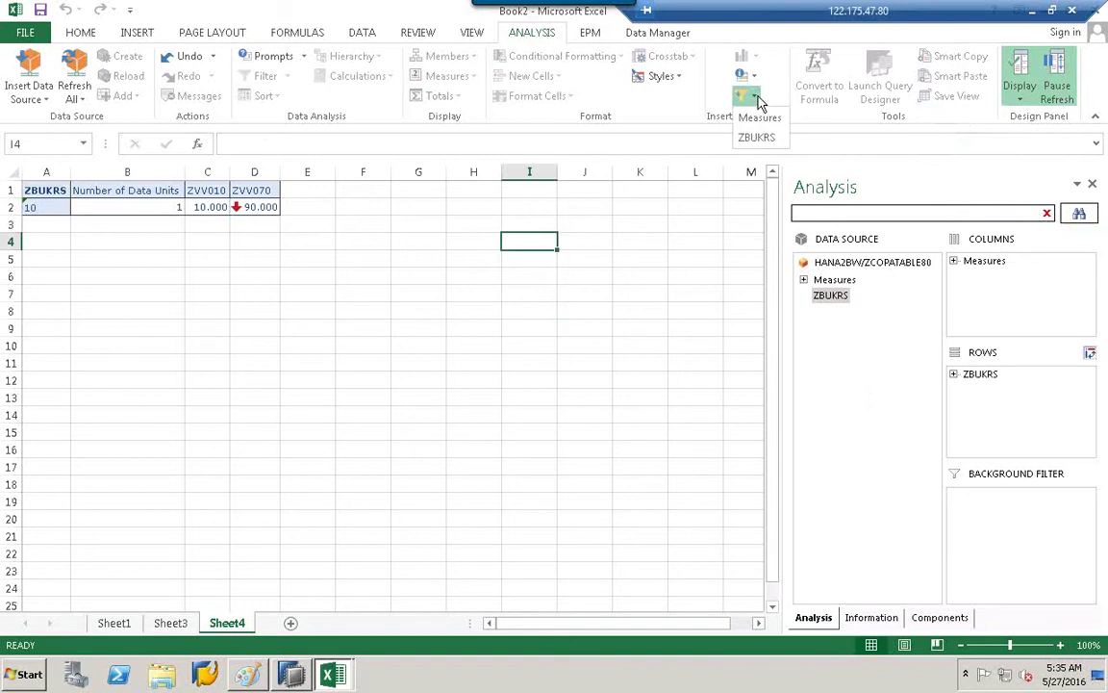
pyautogui.click(758, 138)
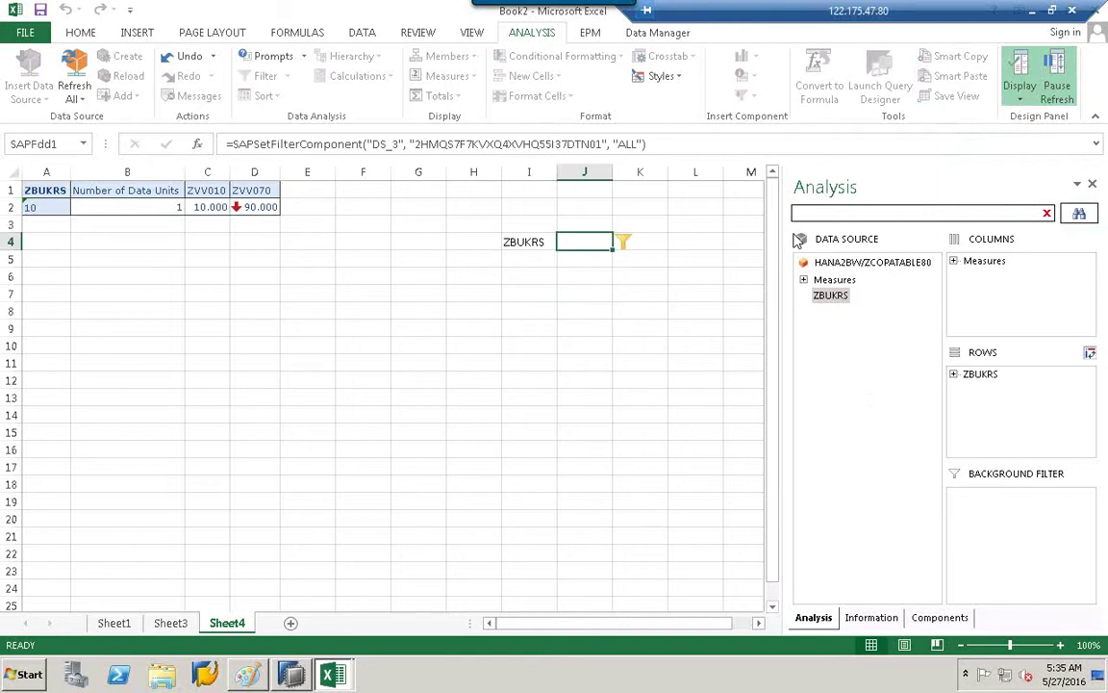
# Open the ZBUKRS filter's member selection, cancel it, and select cells H4 and I4.
pyautogui.click(624, 242)
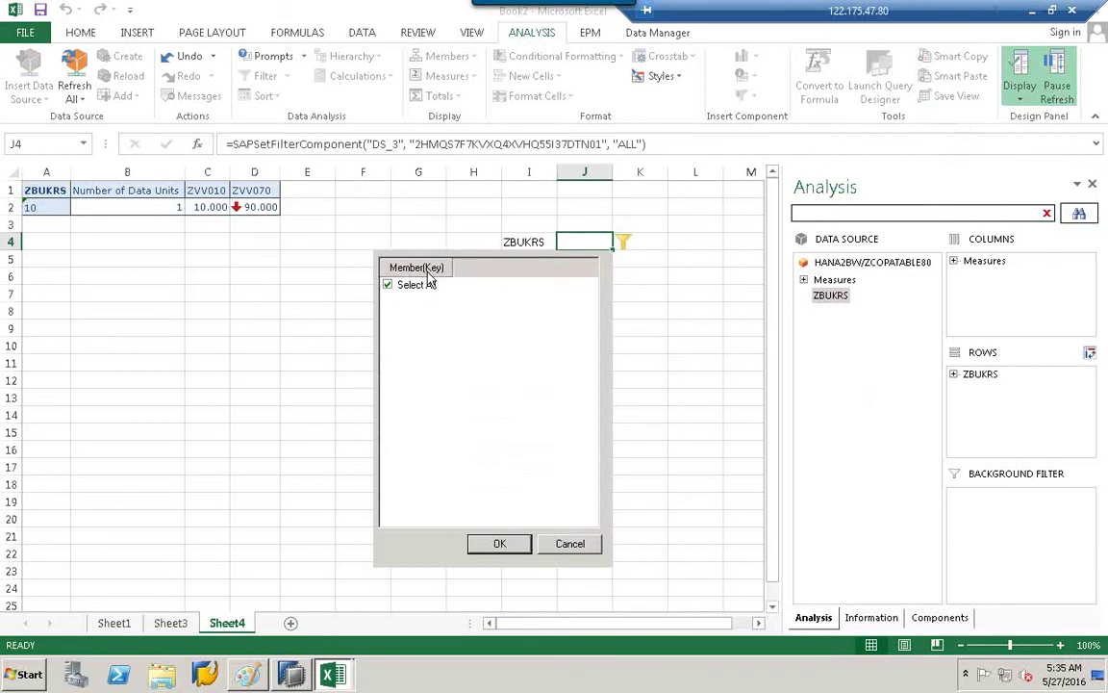
pyautogui.click(569, 544)
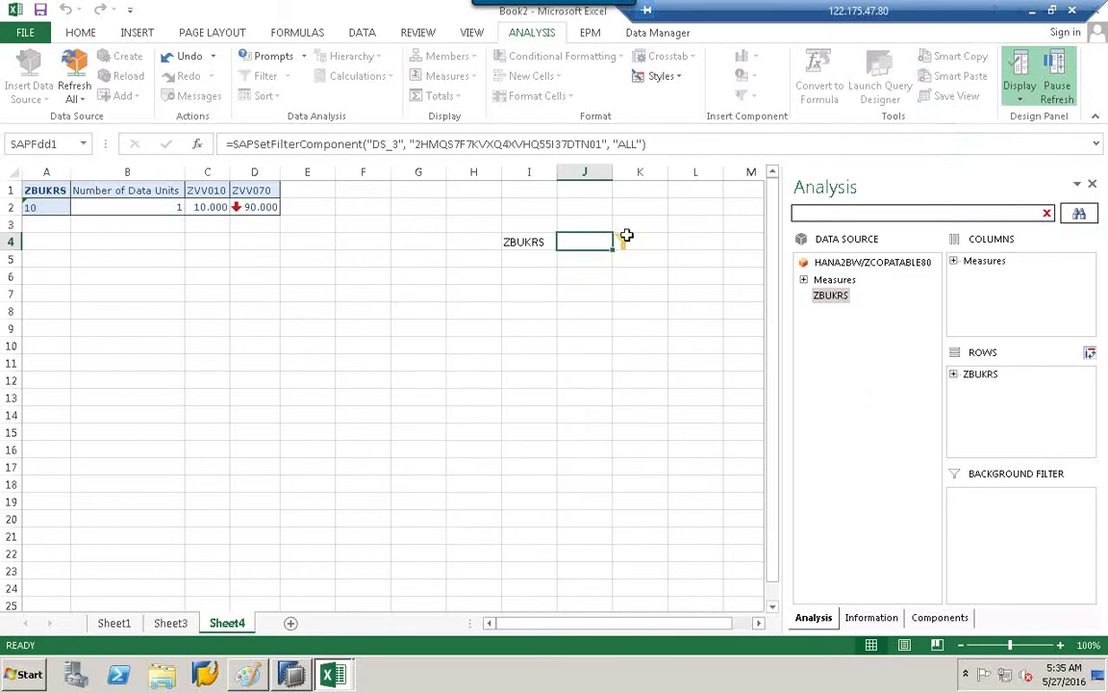
pyautogui.click(700, 206)
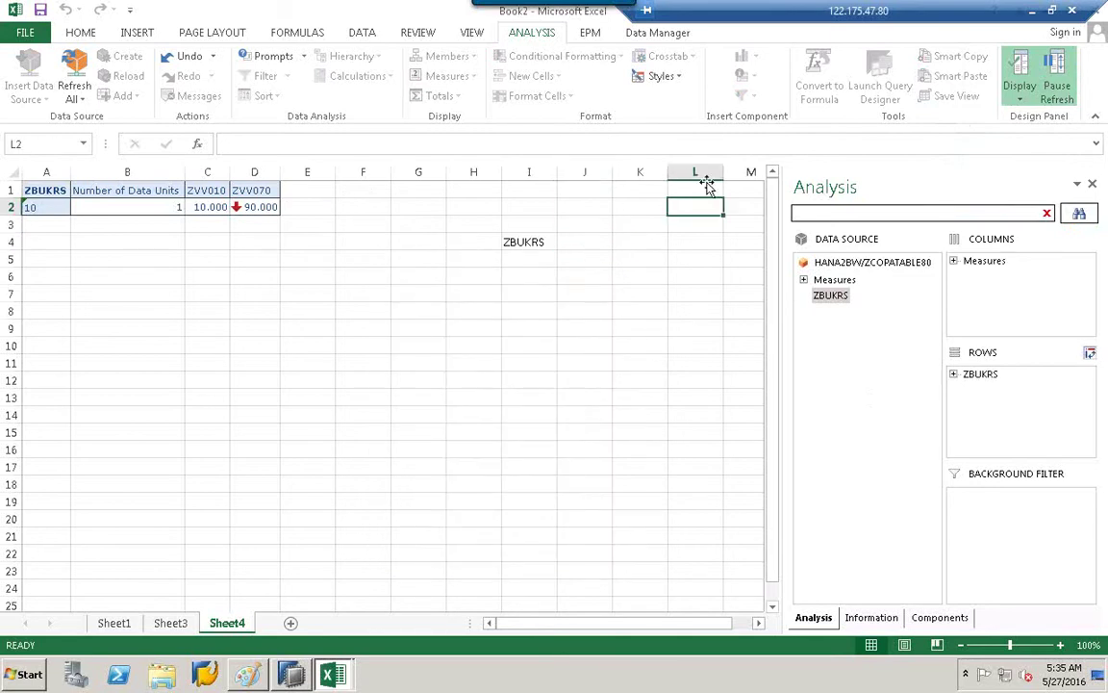
pyautogui.click(495, 243)
pyautogui.click(513, 243)
# Select cell A1, then review the Prompts and Hierarchy dropdown options without changing them.
pyautogui.click(61, 190)
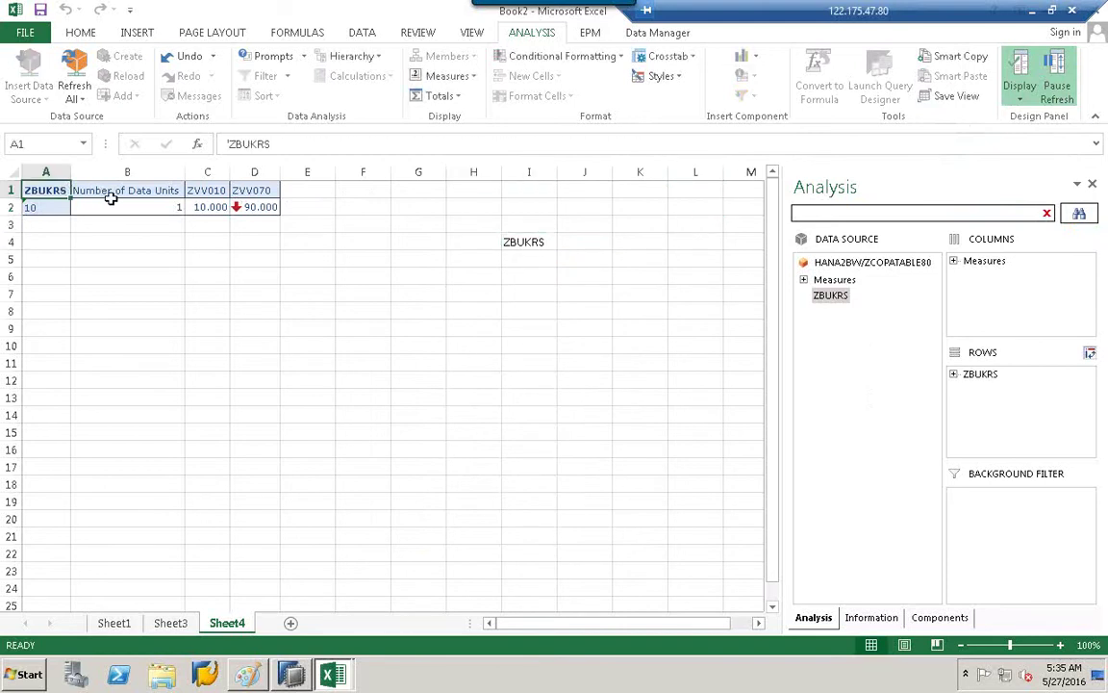
pyautogui.click(306, 58)
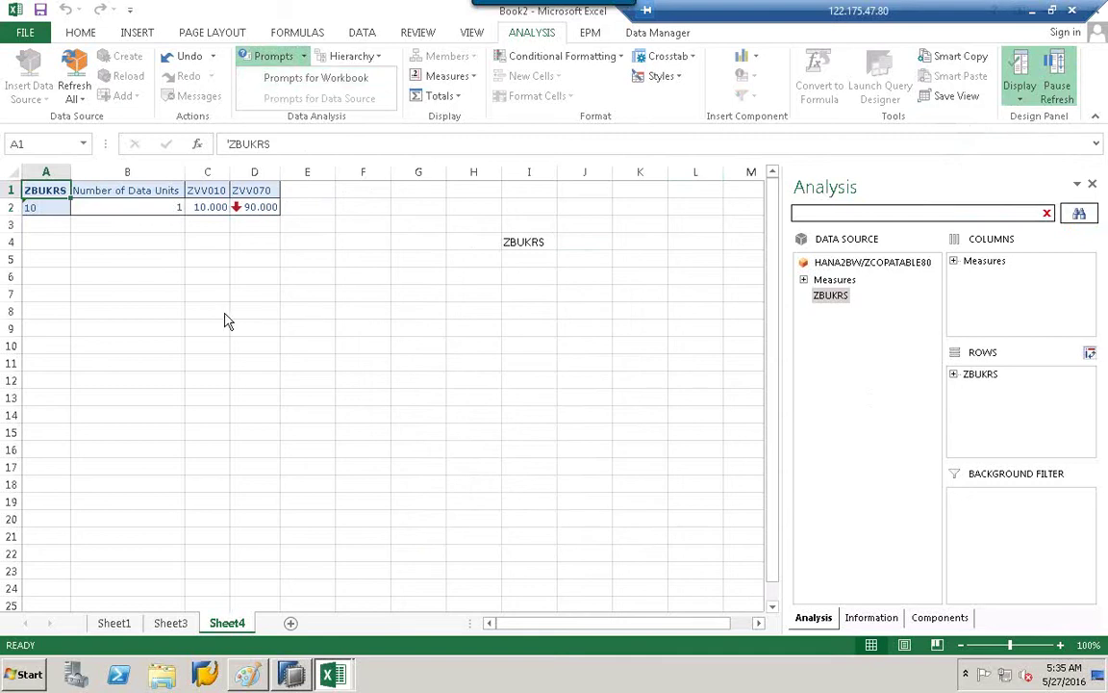
pyautogui.click(203, 284)
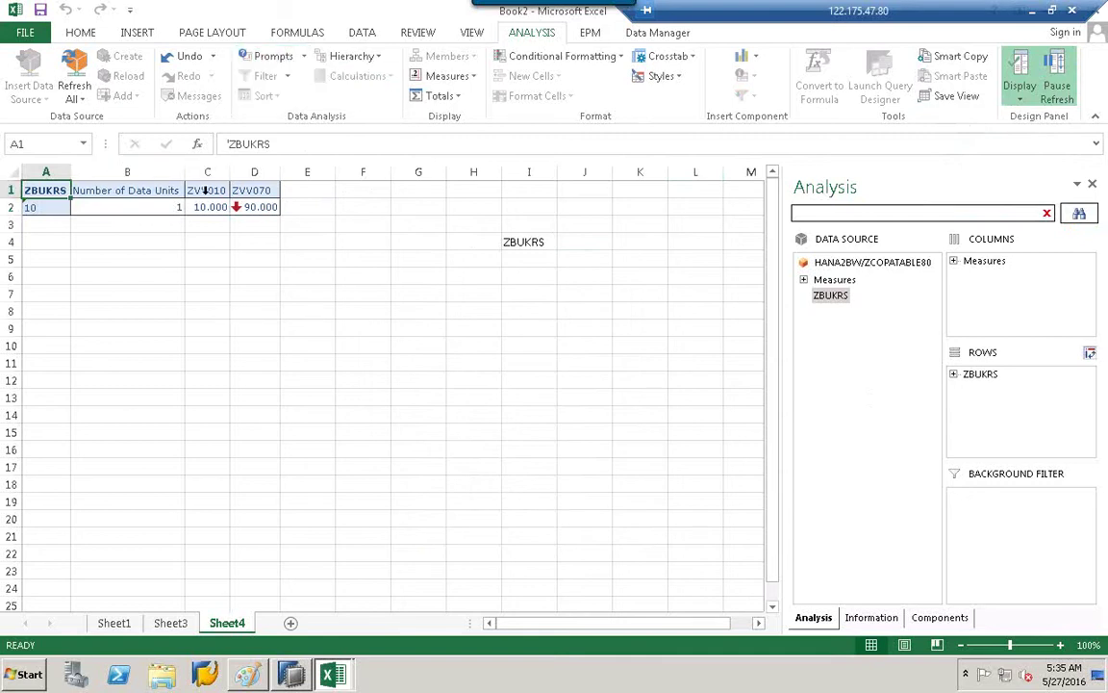
pyautogui.click(379, 57)
pyautogui.click(221, 186)
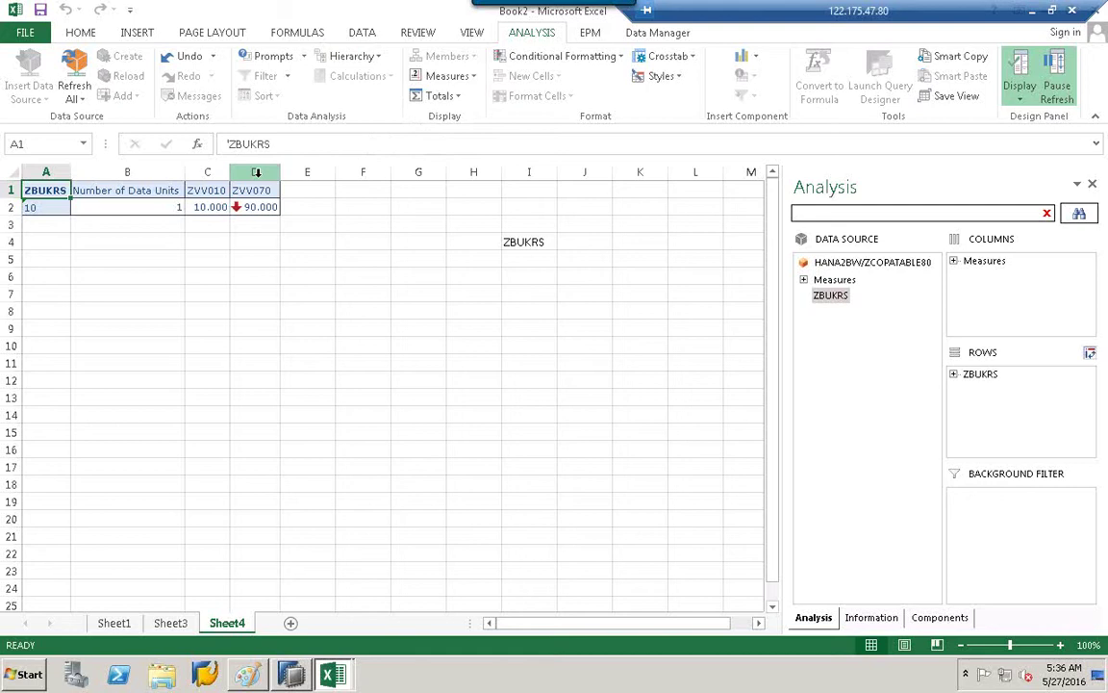
# Select columns D to F, click empty cell H8, then bring the Paint diagram forward.
pyautogui.click(256, 172)
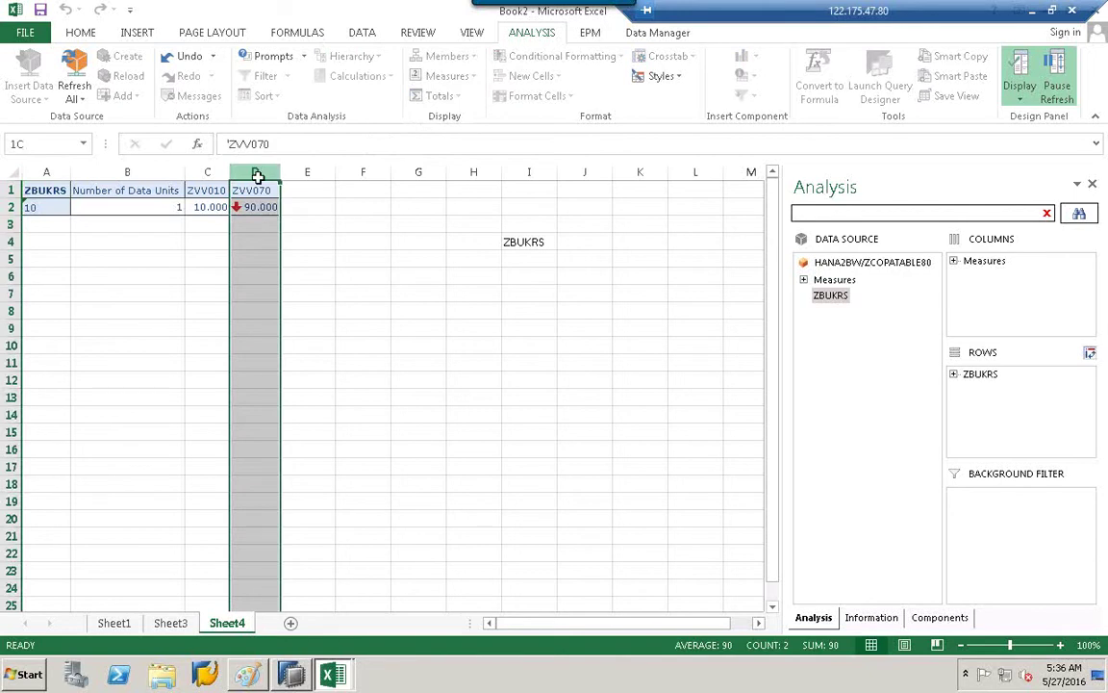
pyautogui.keyDown('shift'); pyautogui.click(346, 294); pyautogui.keyUp('shift')
pyautogui.click(486, 308)
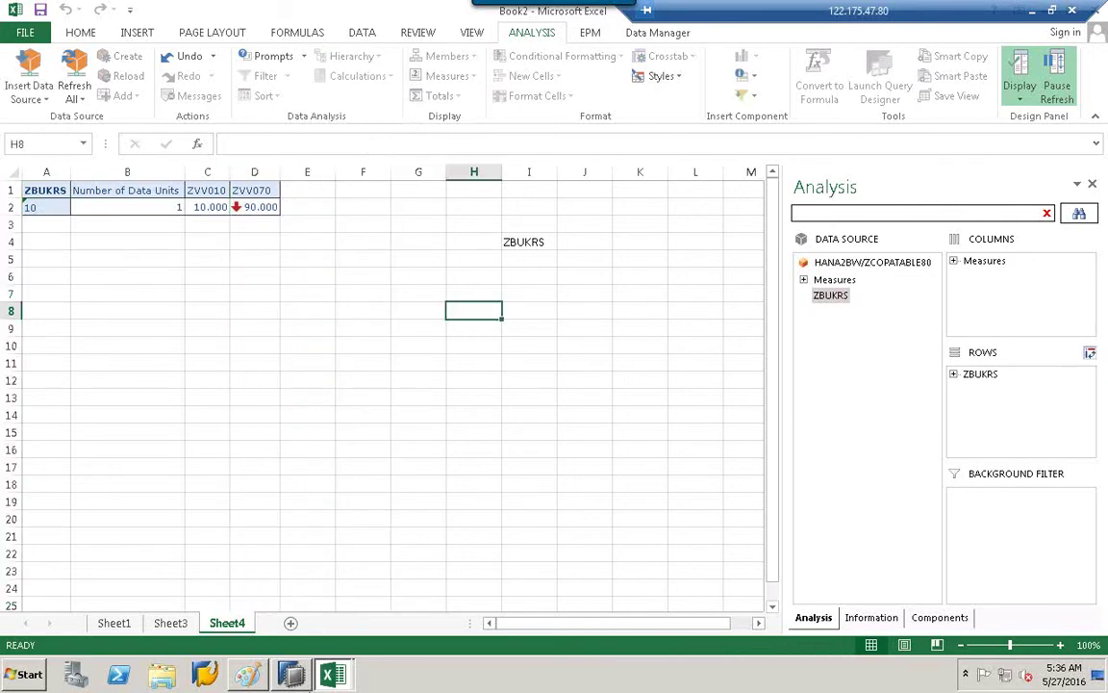
pyautogui.click(247, 673)
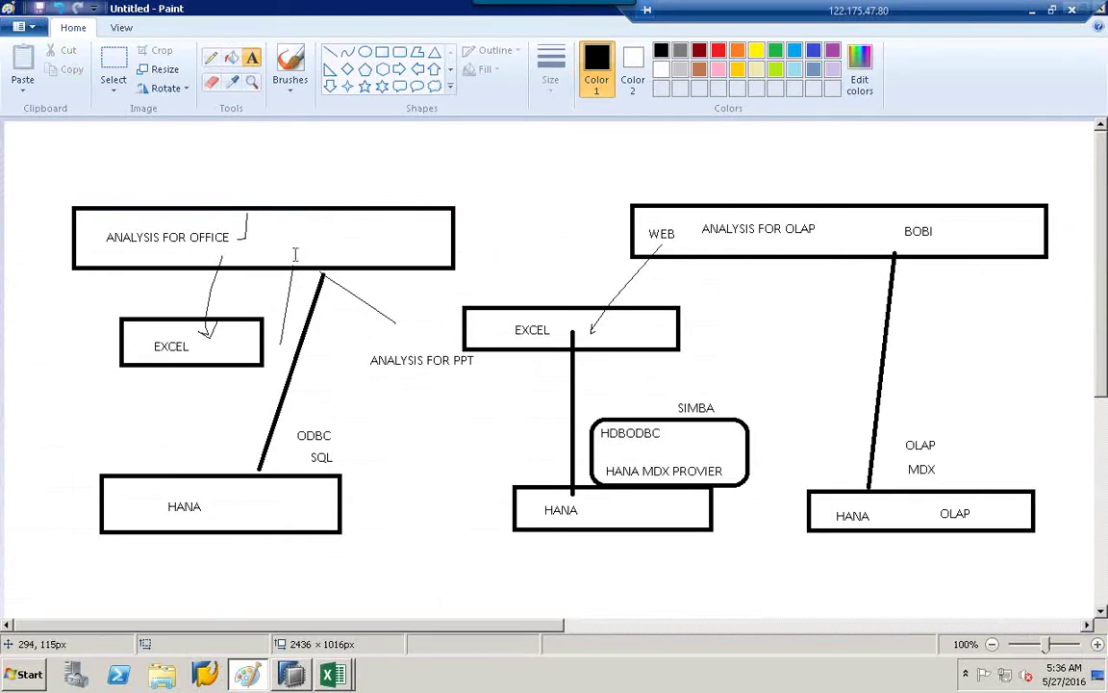
# Draw a straight line down from the ANALYSIS FOR OFFICE box past the ANALYSIS FOR PPT label.
pyautogui.click(330, 51)
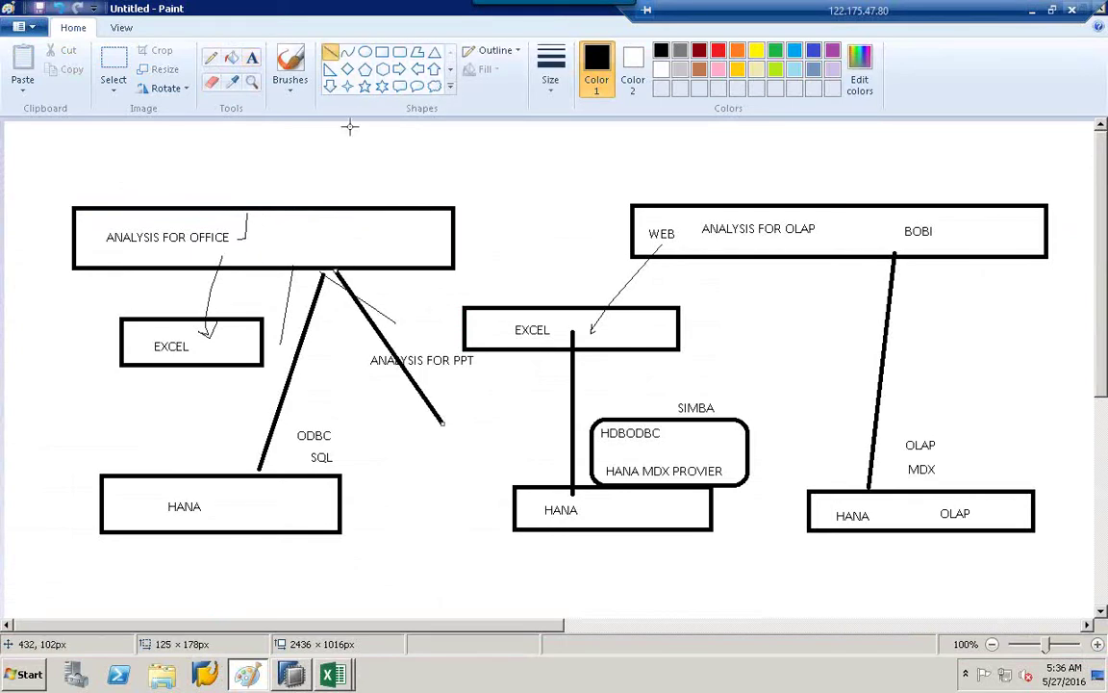
pyautogui.click(382, 51)
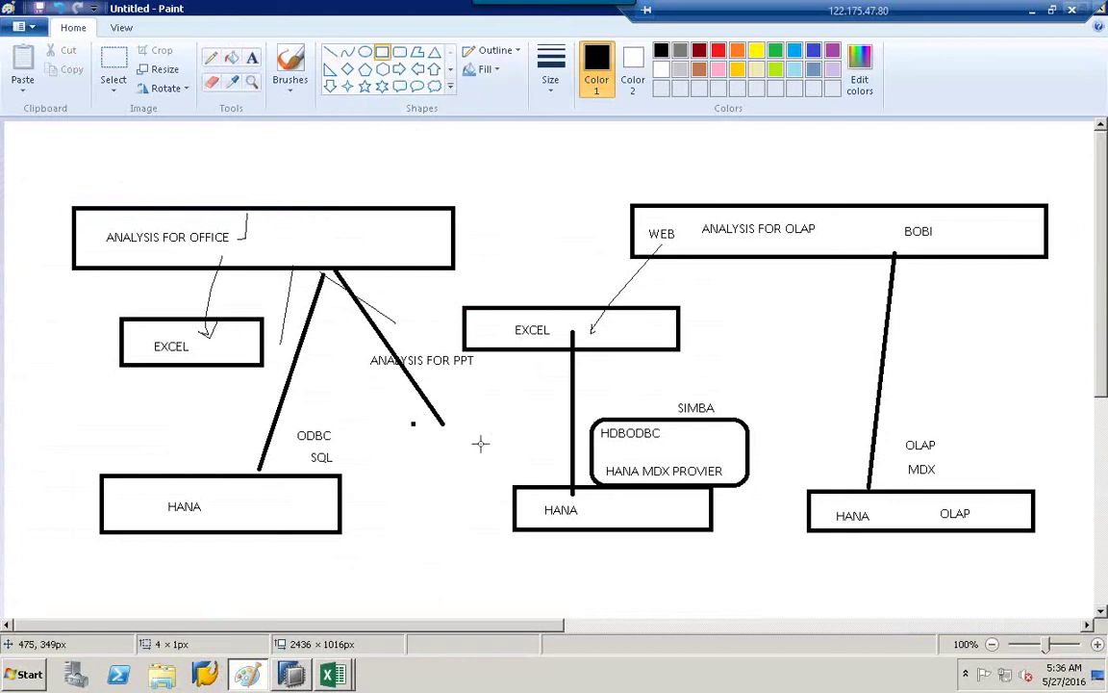
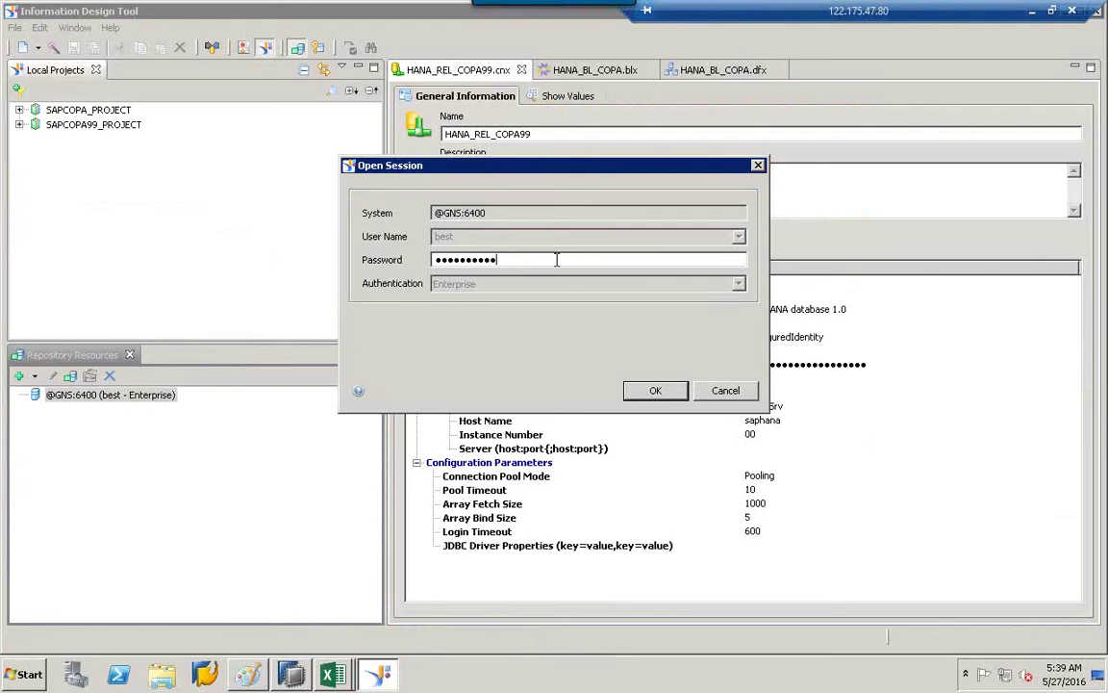
pyautogui.write('••••••••••')
pyautogui.press('Return')
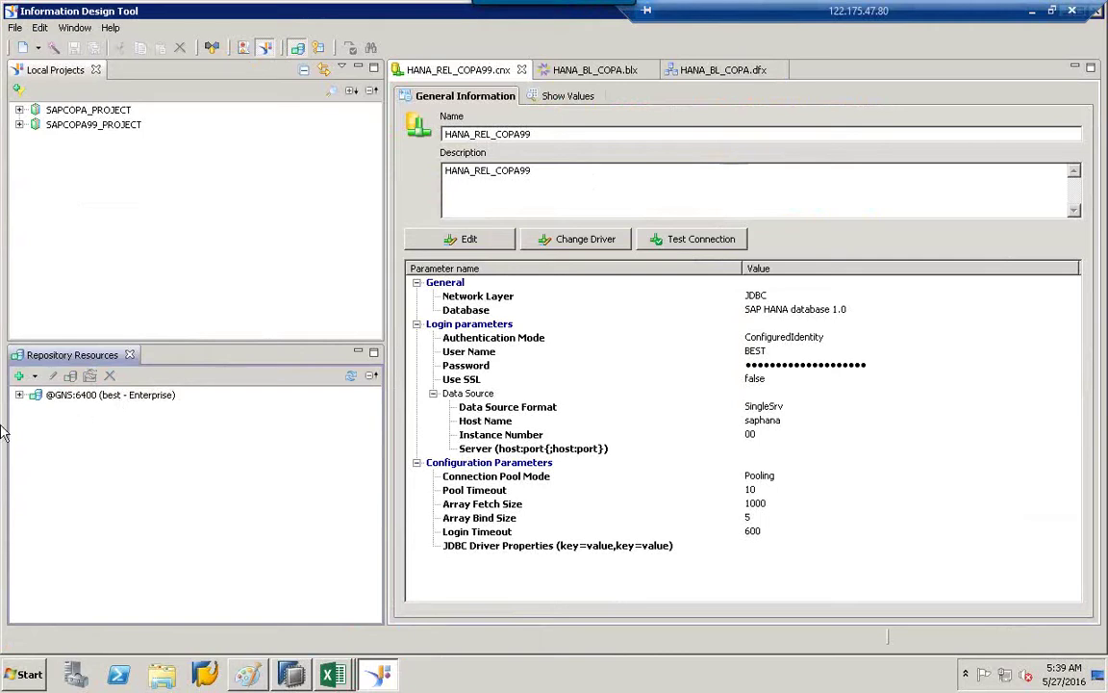
pyautogui.click(20, 394)
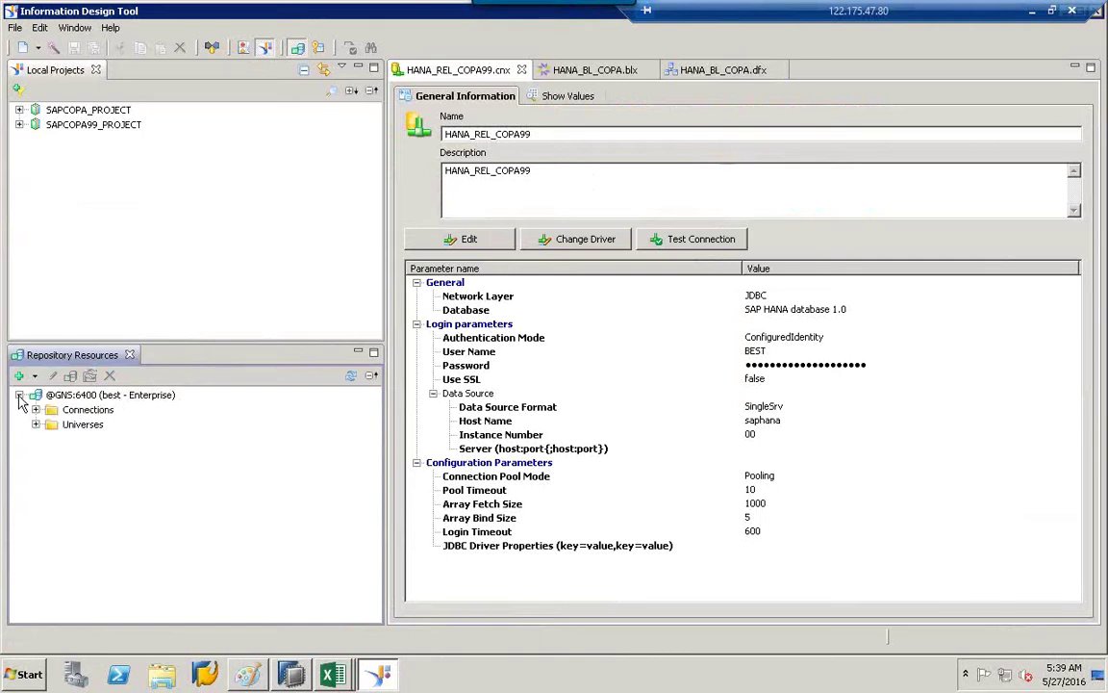
pyautogui.click(82, 411)
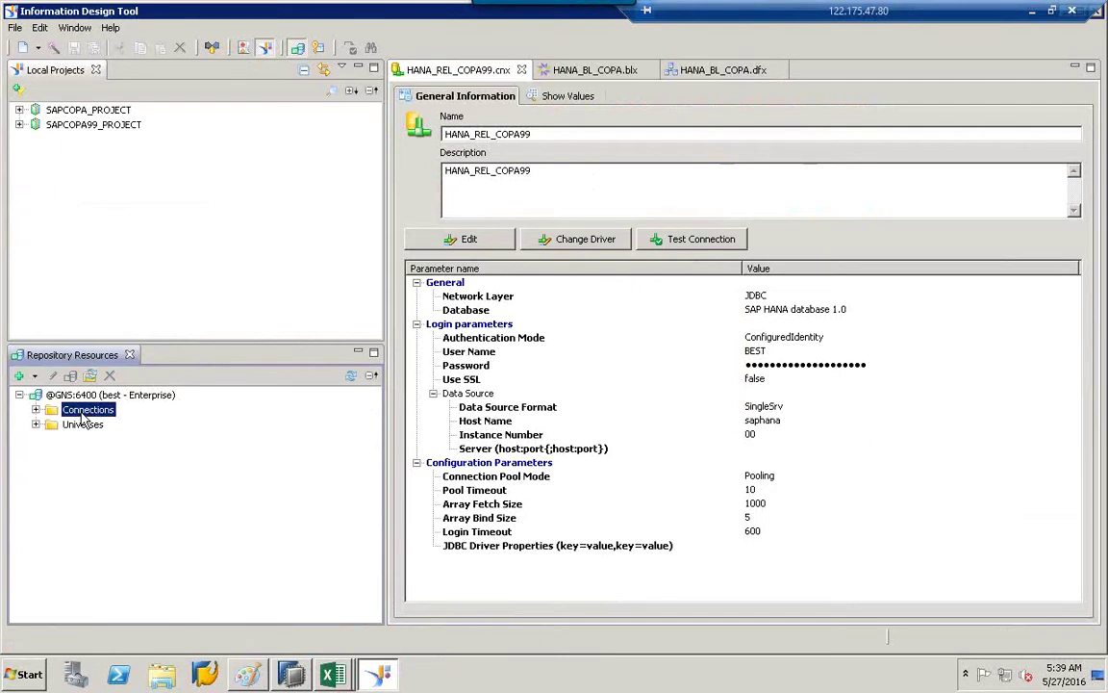
pyautogui.rightClick(83, 414)
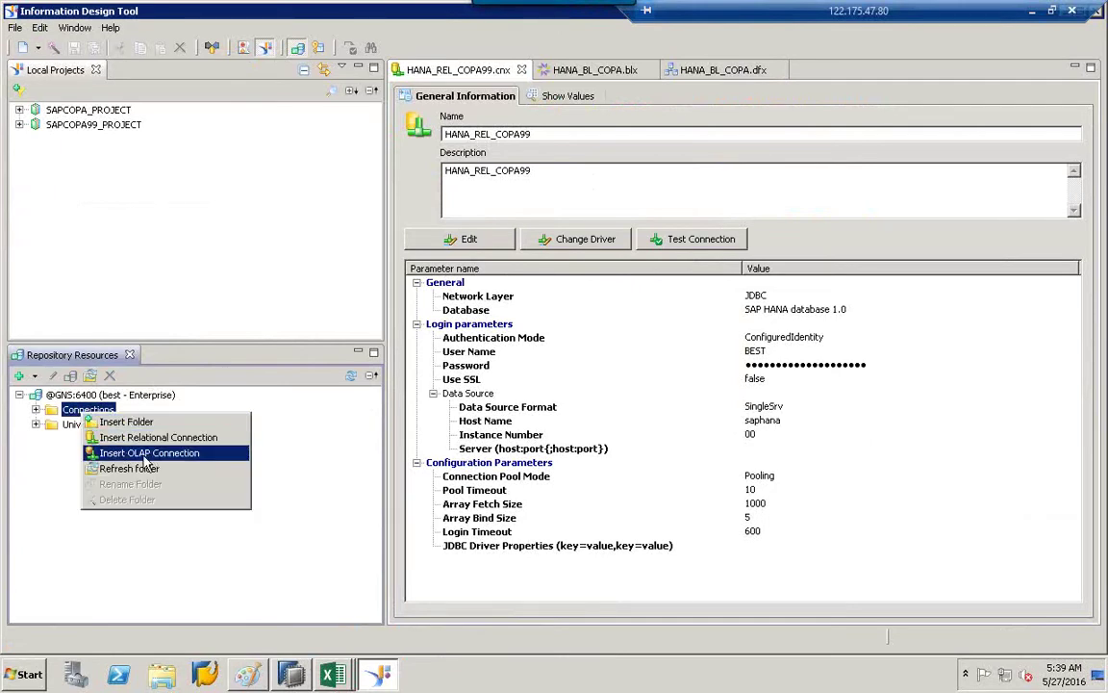
pyautogui.click(151, 454)
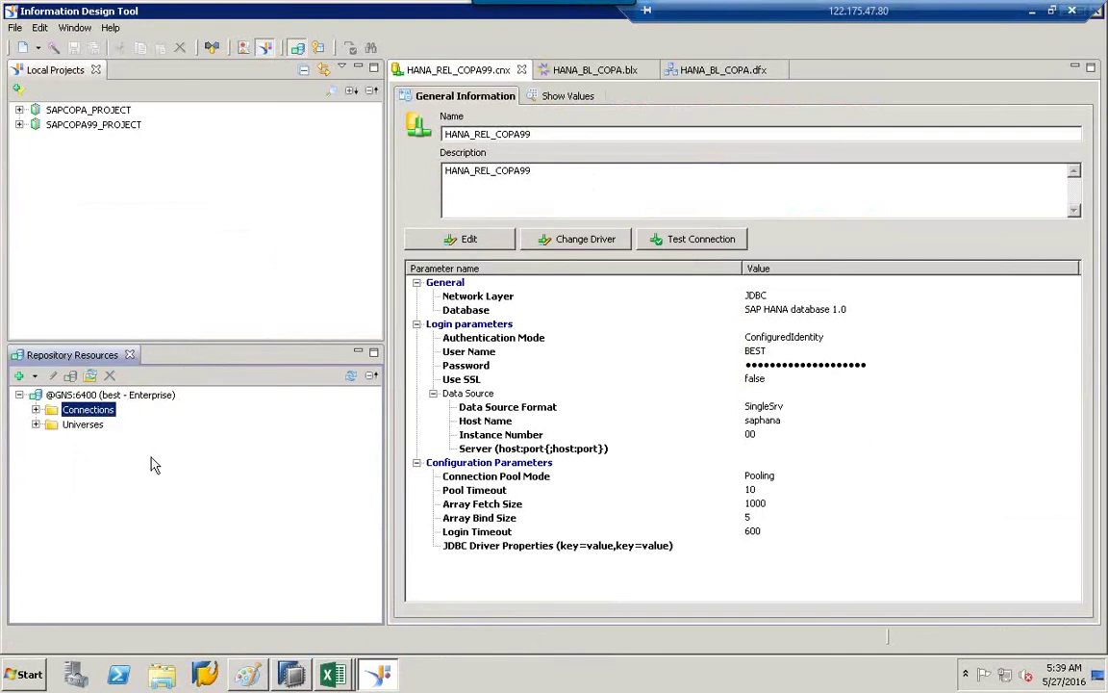
pyautogui.write('bwolap')
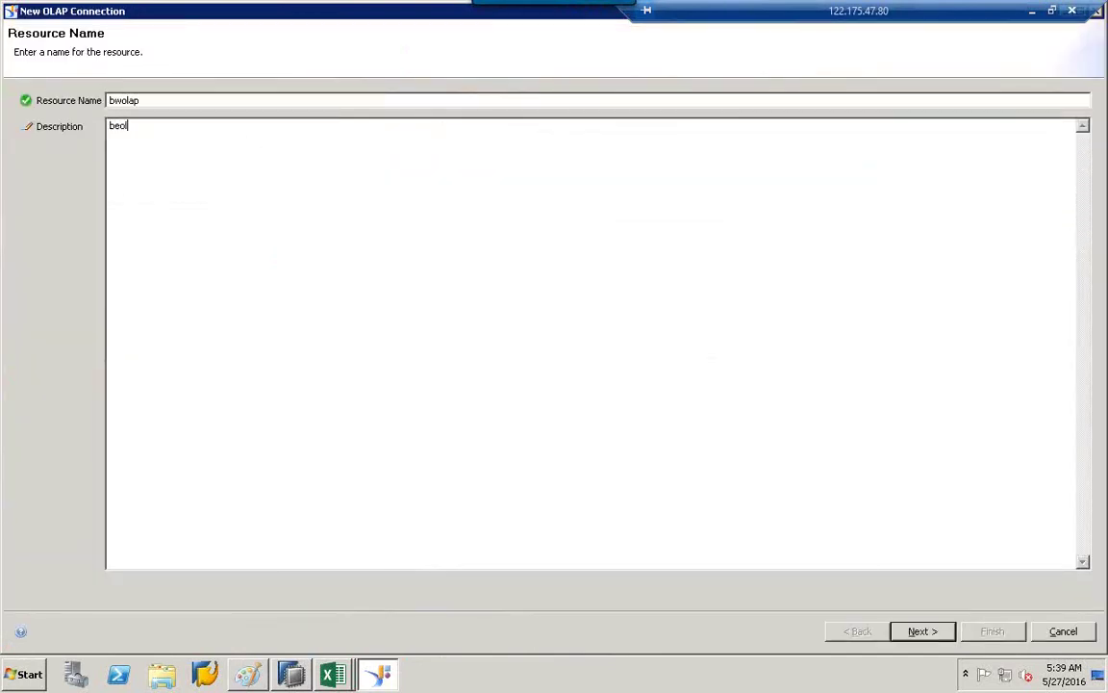
pyautogui.press('BackSpace')
pyautogui.press('BackSpace')
pyautogui.press('BackSpace')
pyautogui.press('BackSpace')
pyautogui.write('bwolap')
pyautogui.click(935, 633)
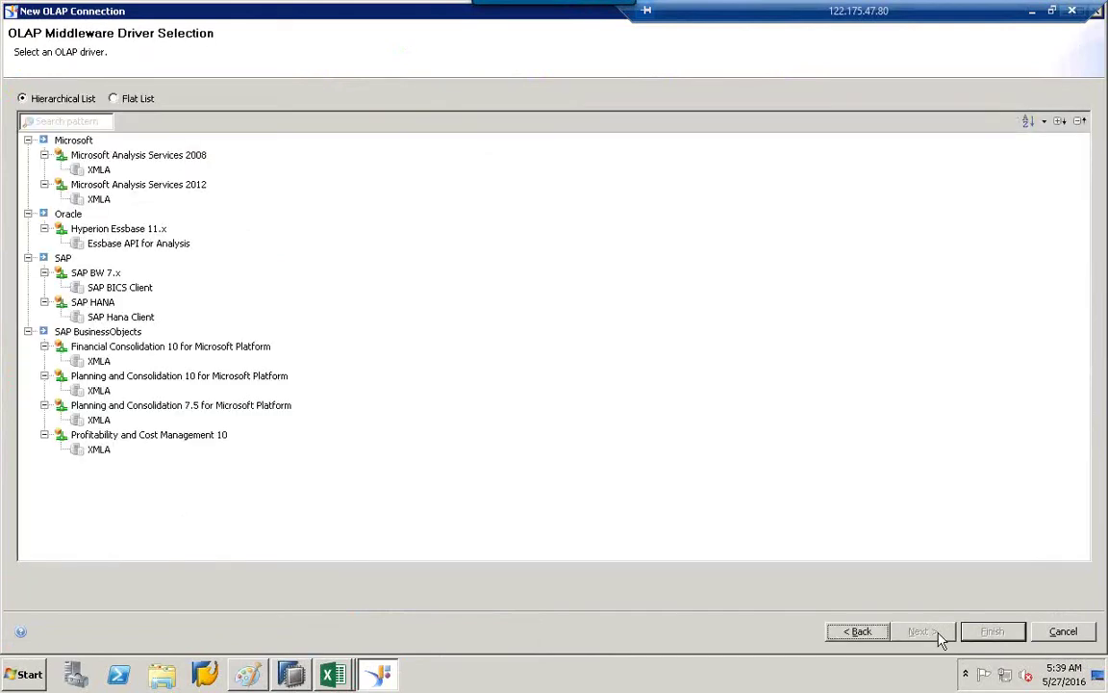
pyautogui.click(94, 275)
pyautogui.click(109, 288)
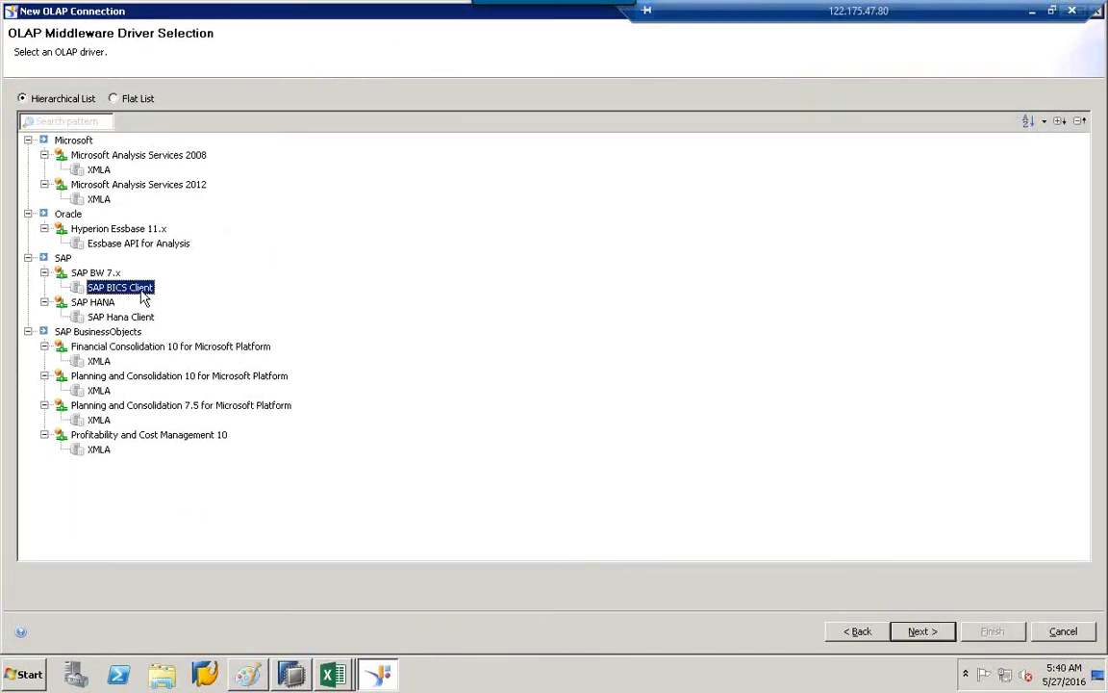
pyautogui.click(28, 213)
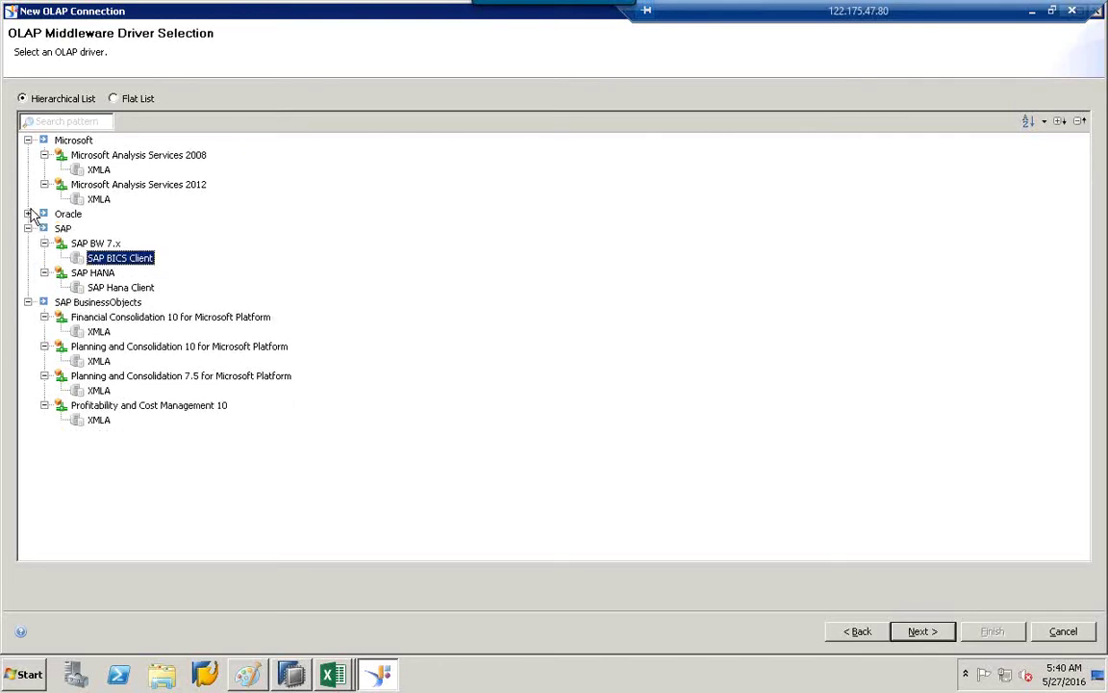
pyautogui.click(44, 184)
pyautogui.click(28, 140)
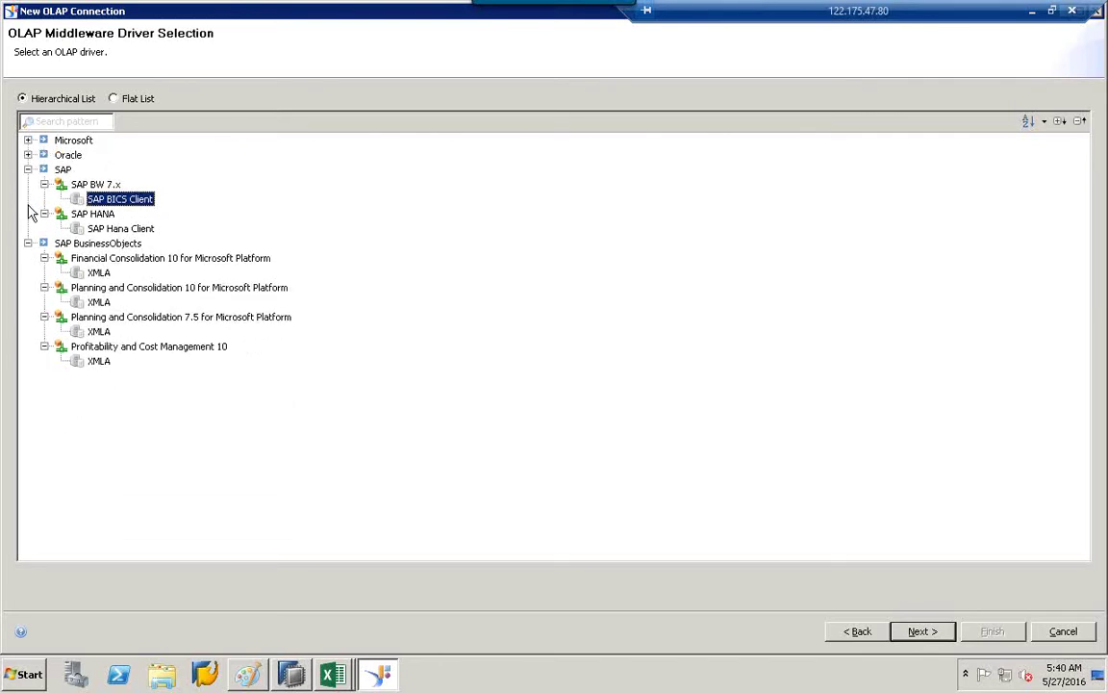
pyautogui.click(28, 243)
pyautogui.click(109, 229)
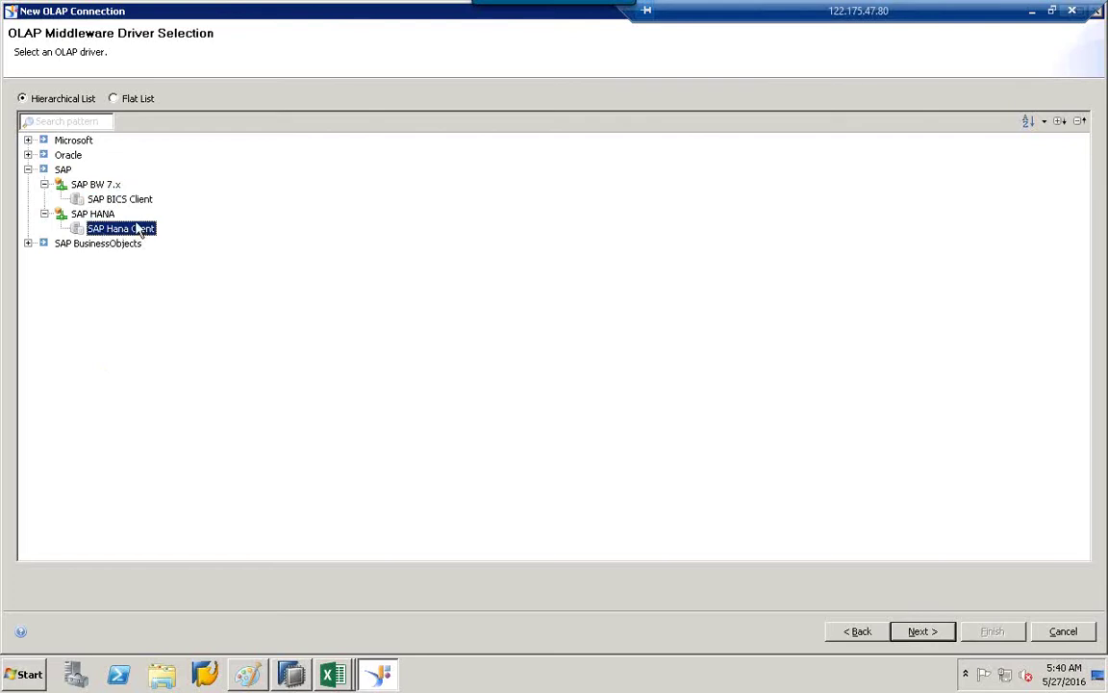
pyautogui.click(113, 199)
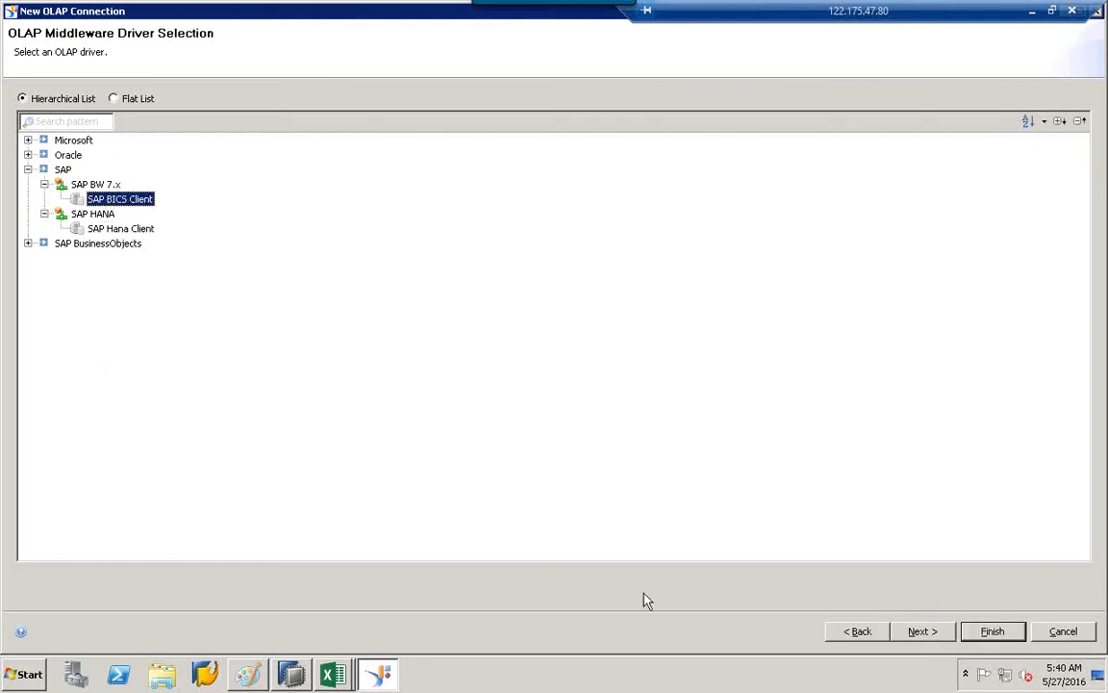
pyautogui.click(854, 635)
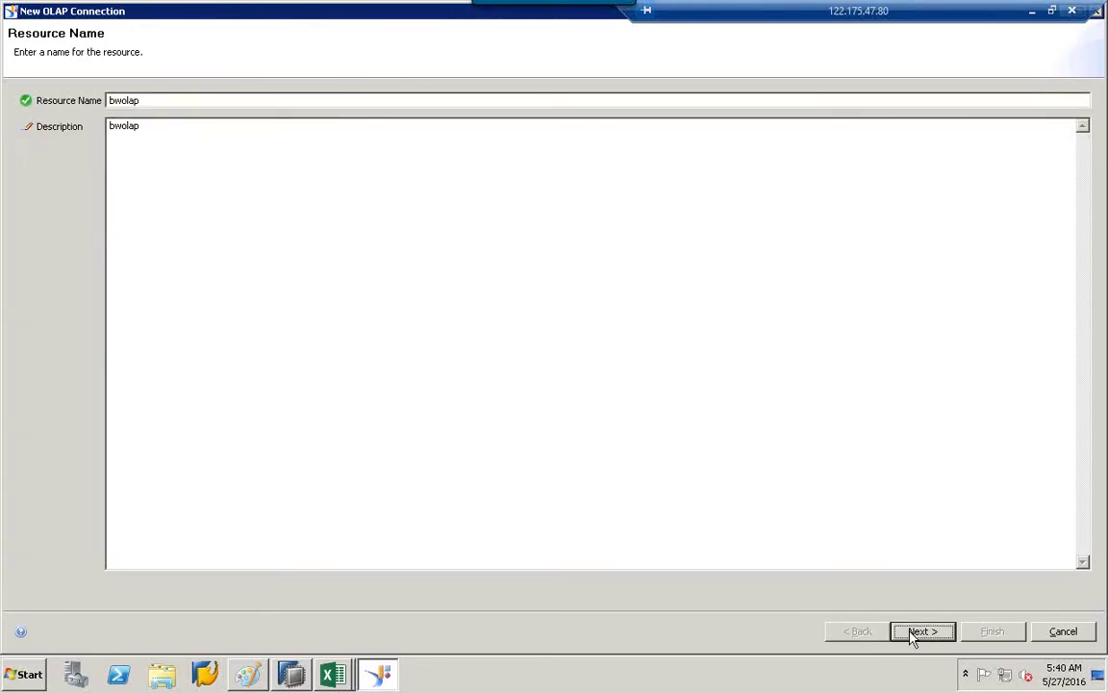
pyautogui.click(910, 632)
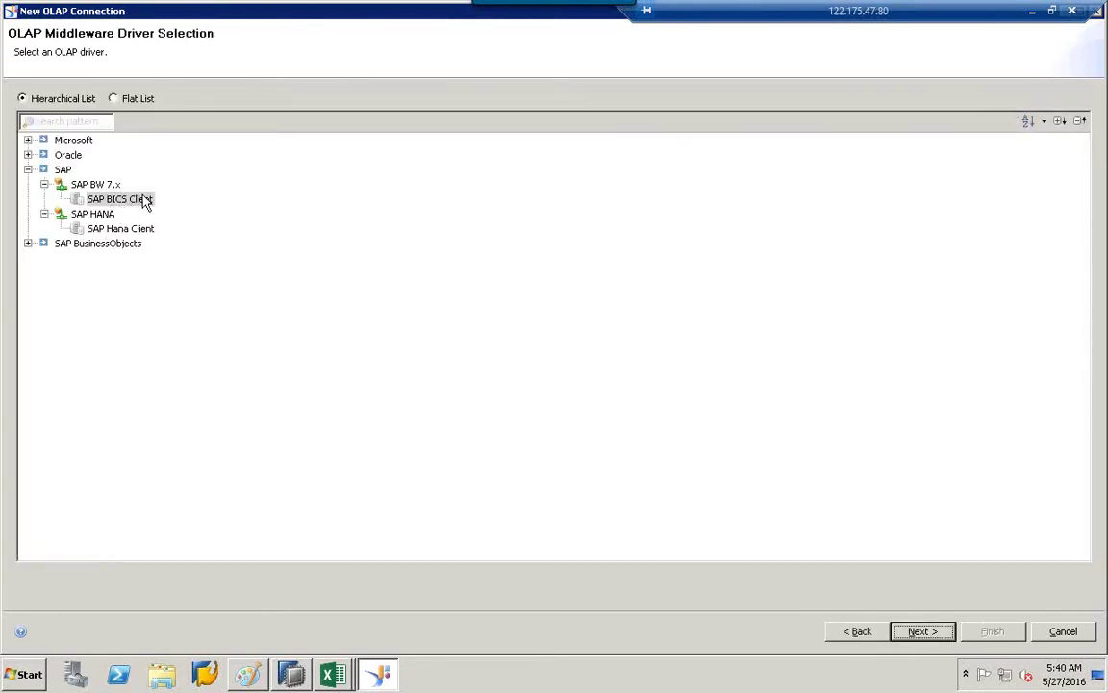
pyautogui.click(1064, 632)
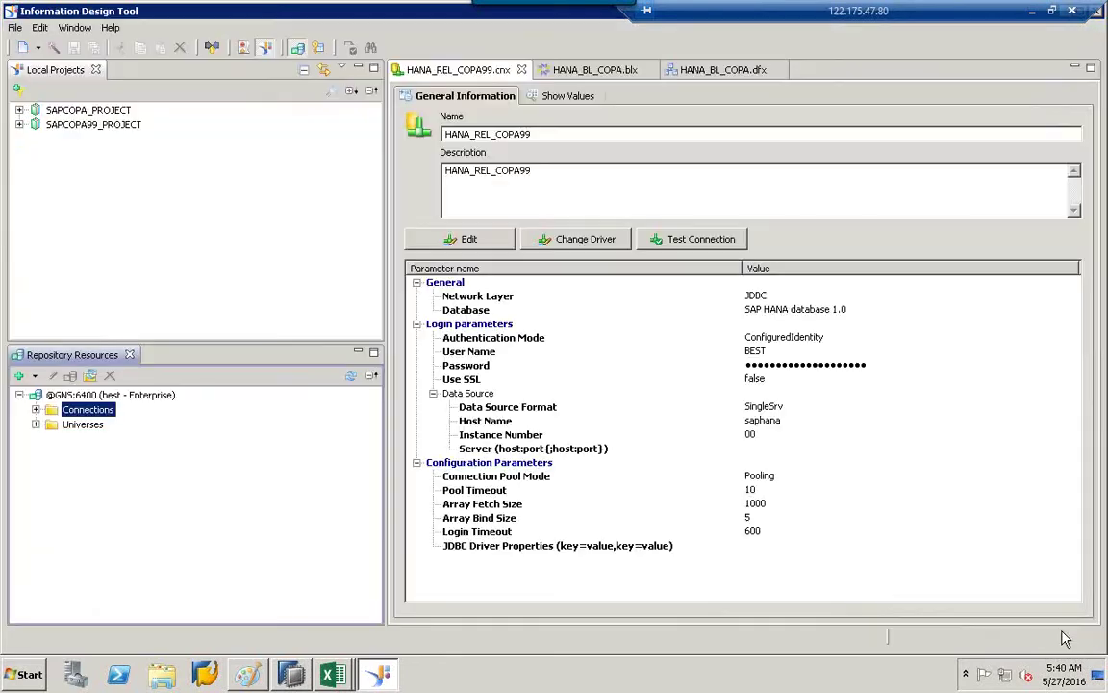
# Insert a new relational connection from the Connections folder's context menu.
pyautogui.rightClick(106, 413)
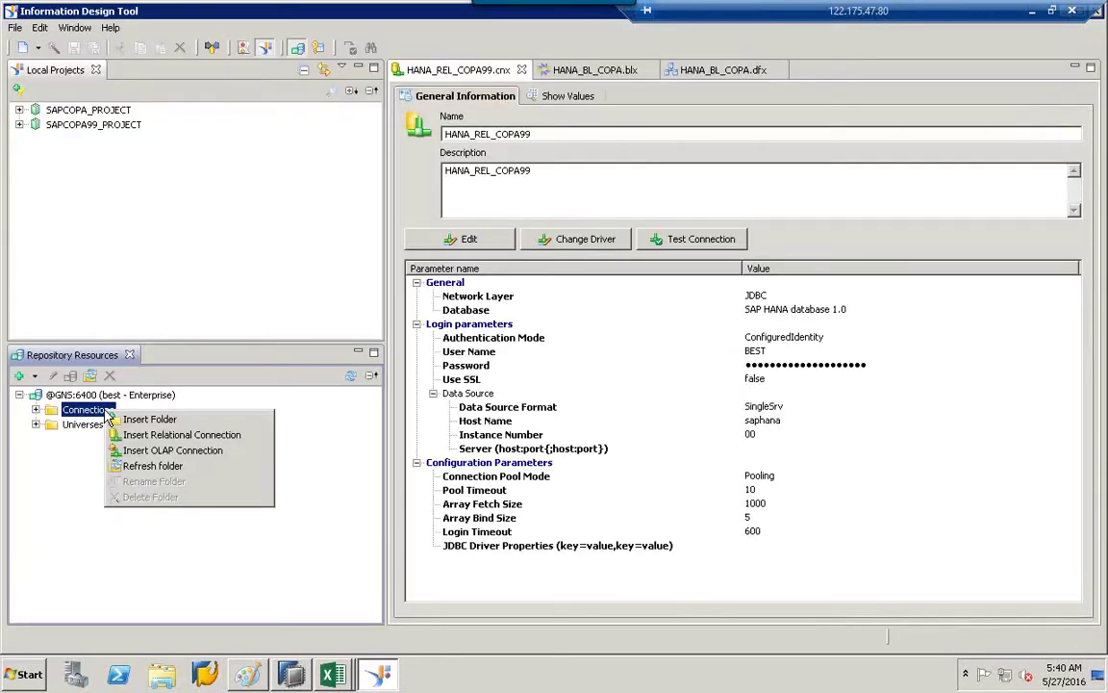
pyautogui.click(169, 435)
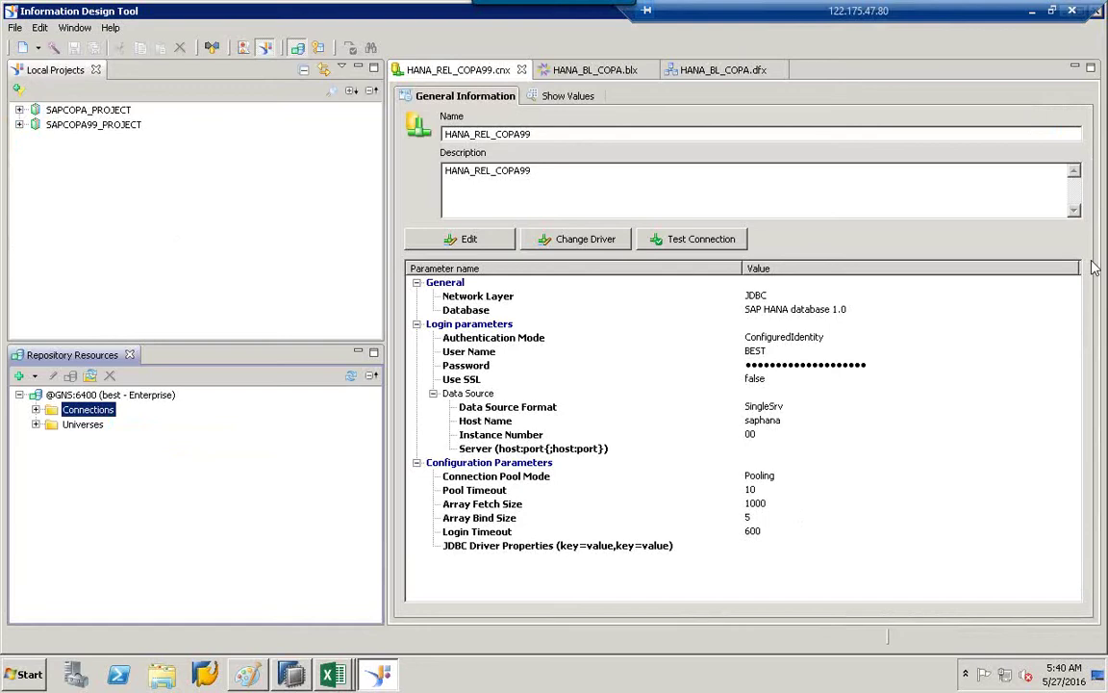
pyautogui.rightClick(92, 411)
pyautogui.click(212, 397)
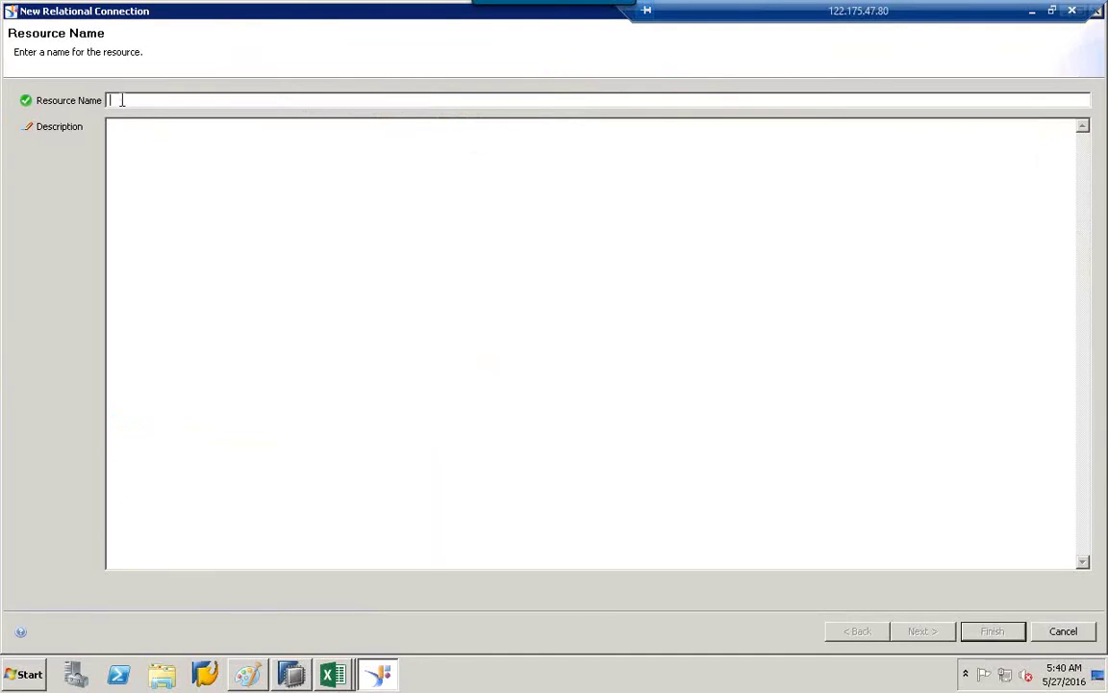
# Enter ecc as the resource name and description, then continue to driver selection.
pyautogui.write('ecc')
pyautogui.click(117, 128)
pyautogui.write('ec')
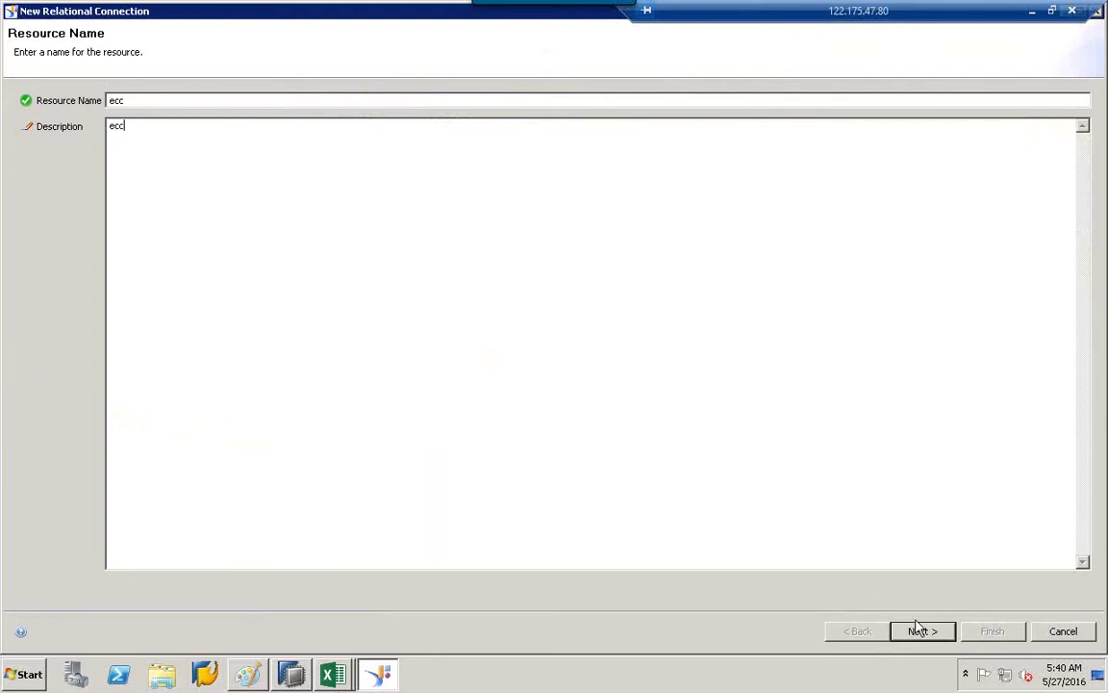
pyautogui.click(921, 634)
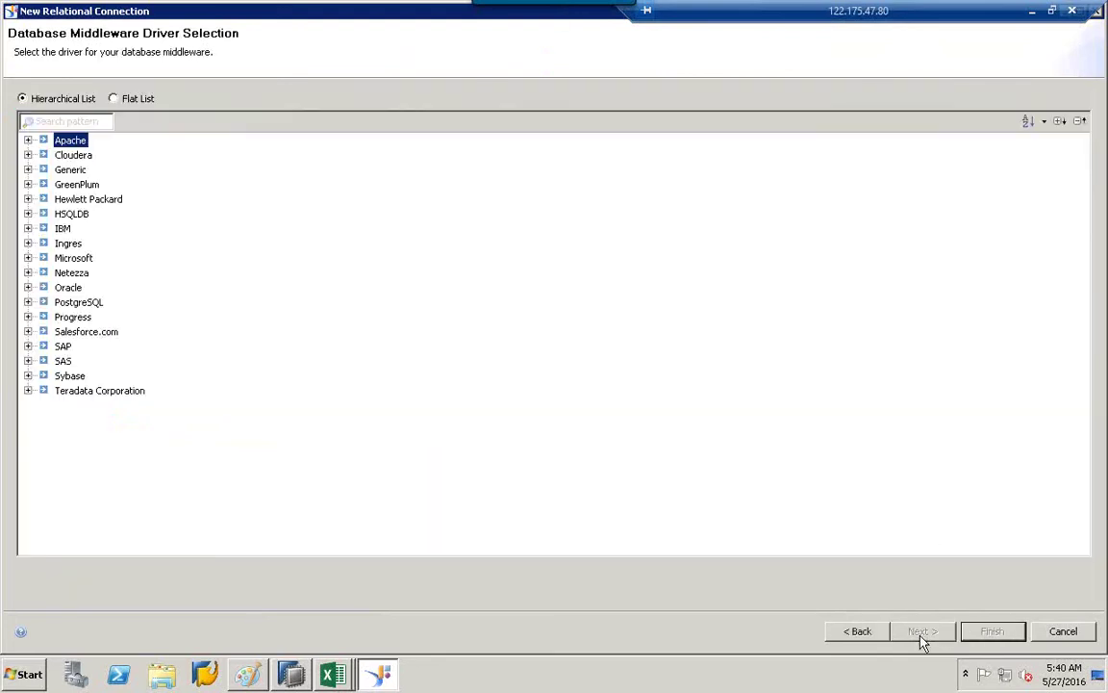
# Expand the SAP drivers, browse ERP 6, mySAP ERP 2004 and R/3, then expand SAP ERP 6.
pyautogui.click(28, 347)
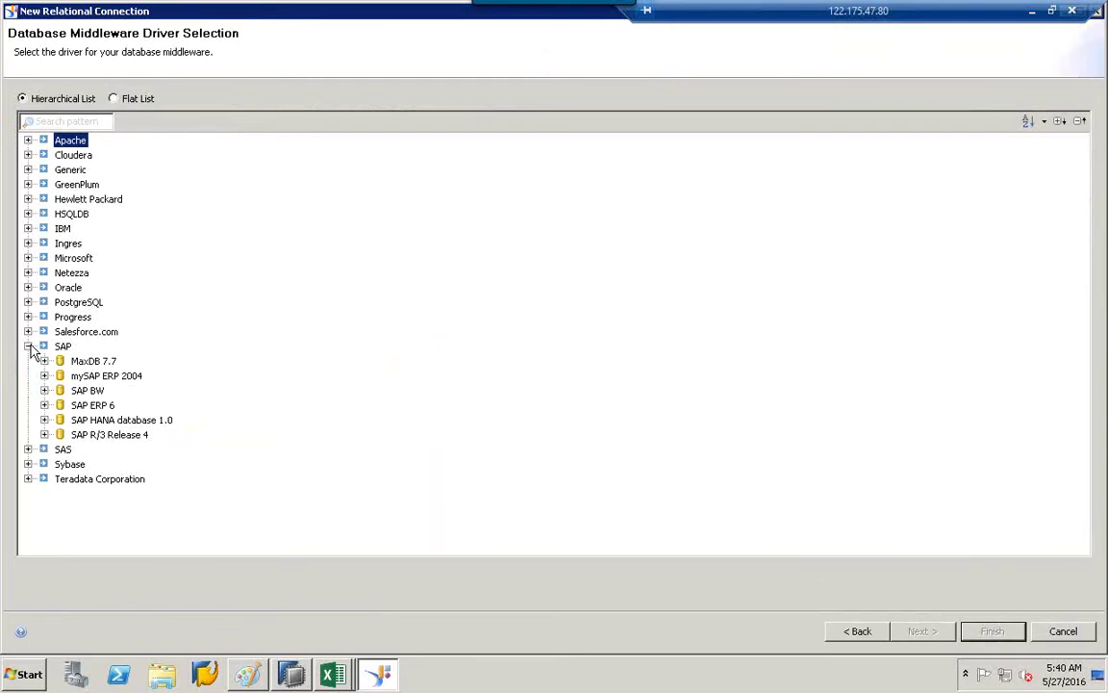
pyautogui.click(94, 405)
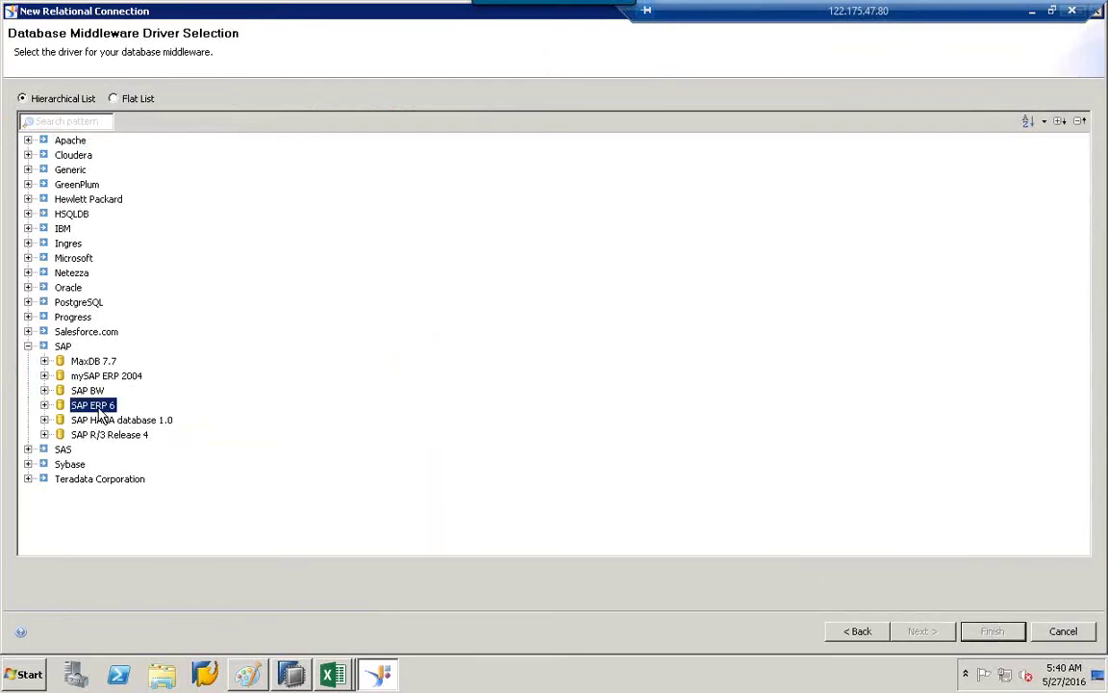
pyautogui.click(94, 375)
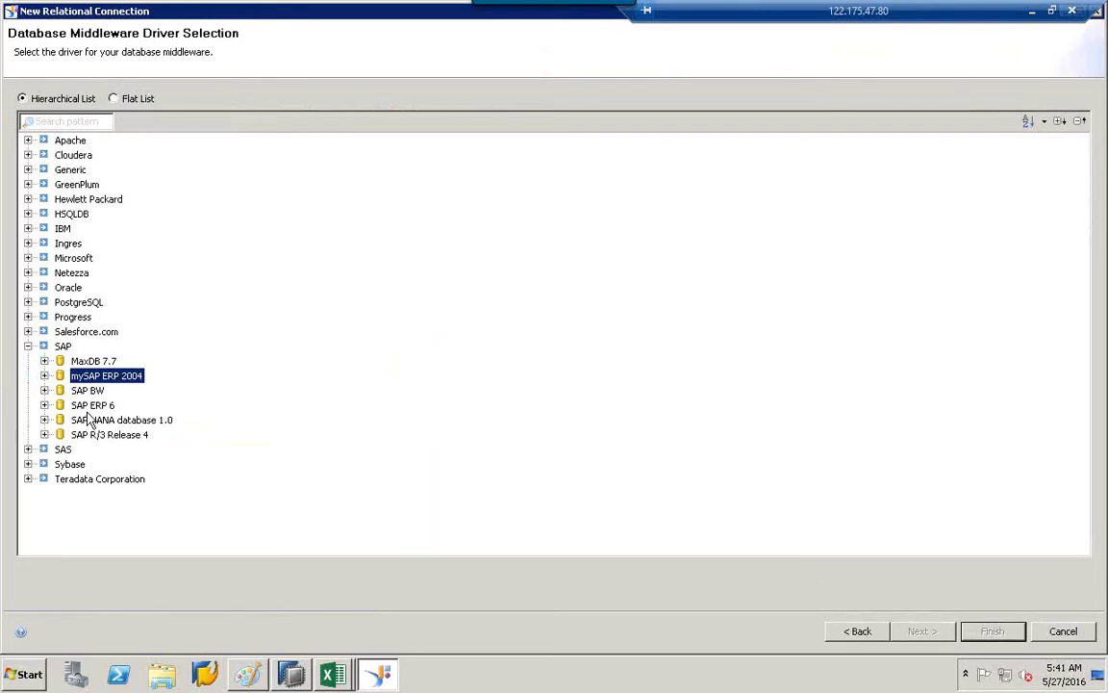
pyautogui.click(94, 406)
pyautogui.click(119, 436)
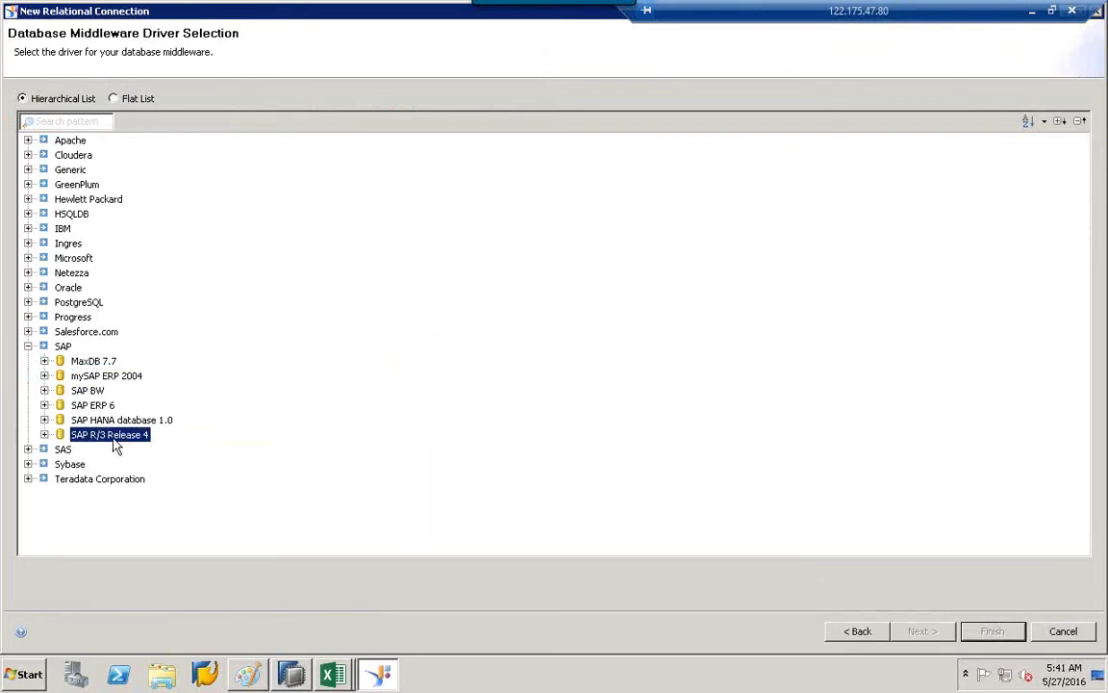
pyautogui.click(44, 405)
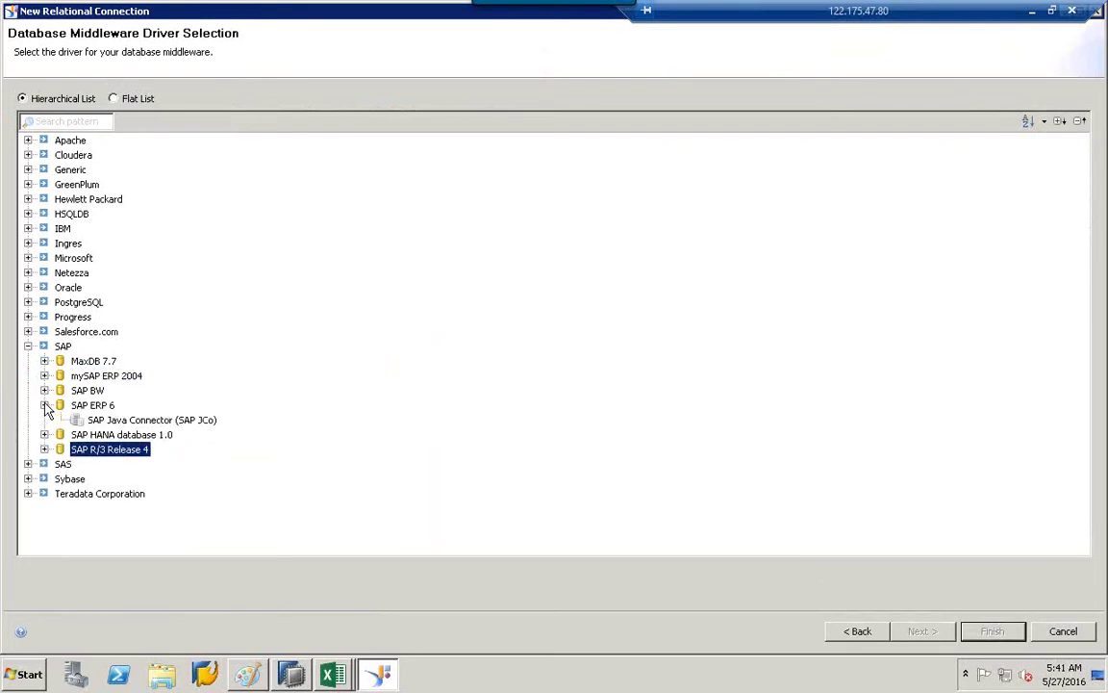
# Pick the SAP ERP 6 Java Connector, then expand SAP BW and select its Java Connector.
pyautogui.click(138, 421)
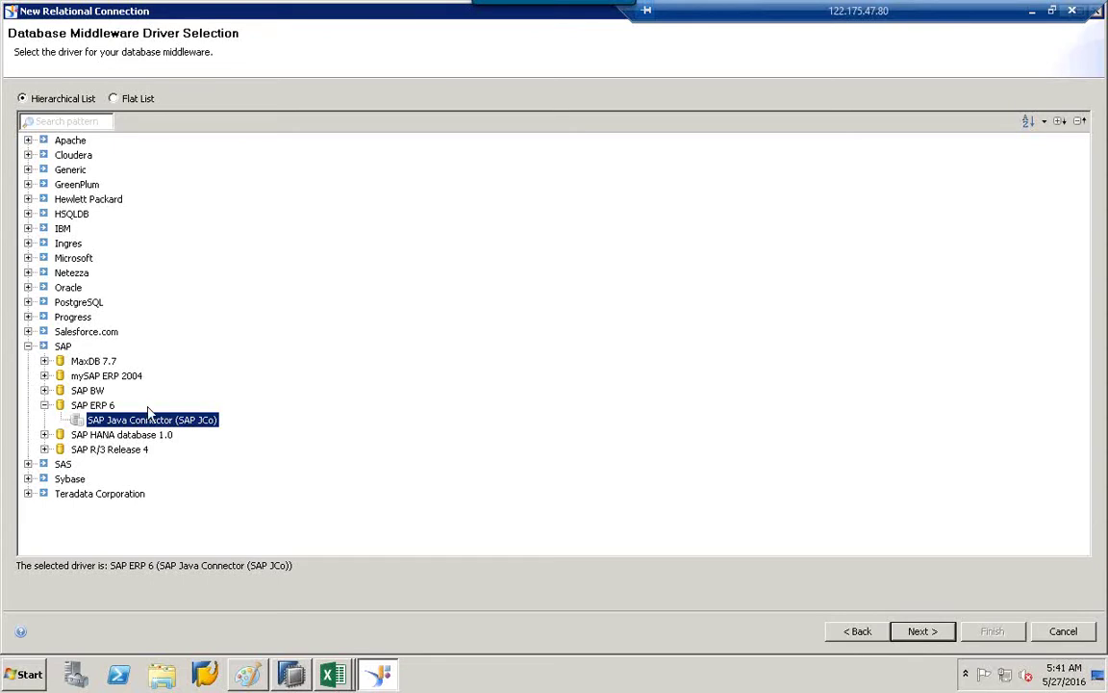
pyautogui.click(45, 391)
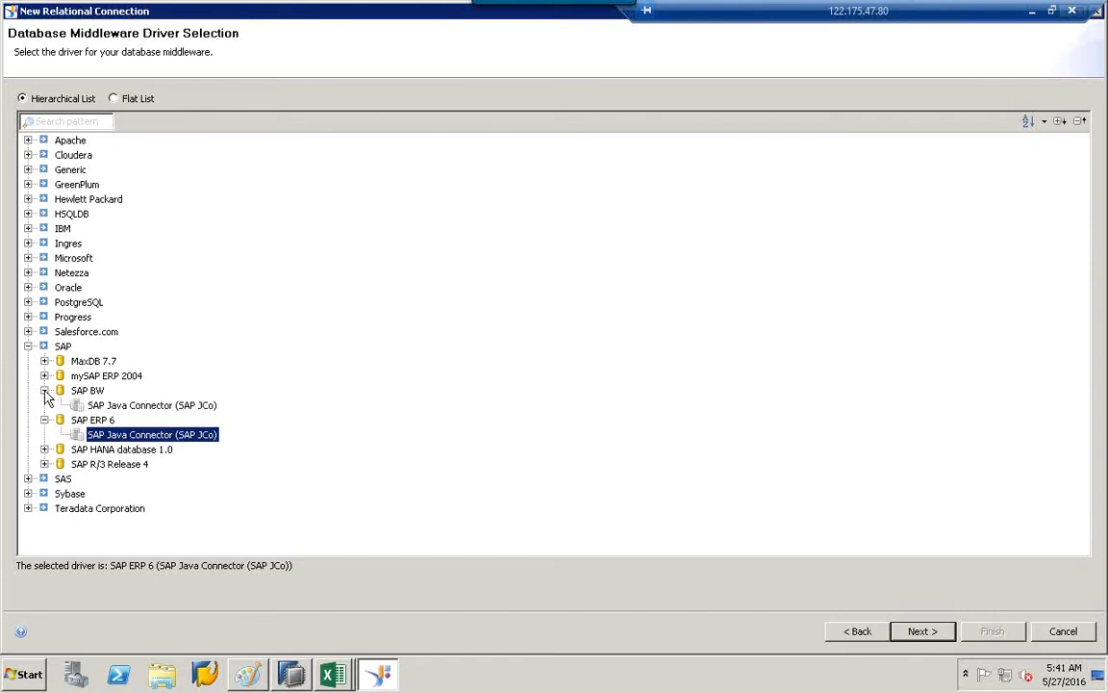
pyautogui.click(146, 407)
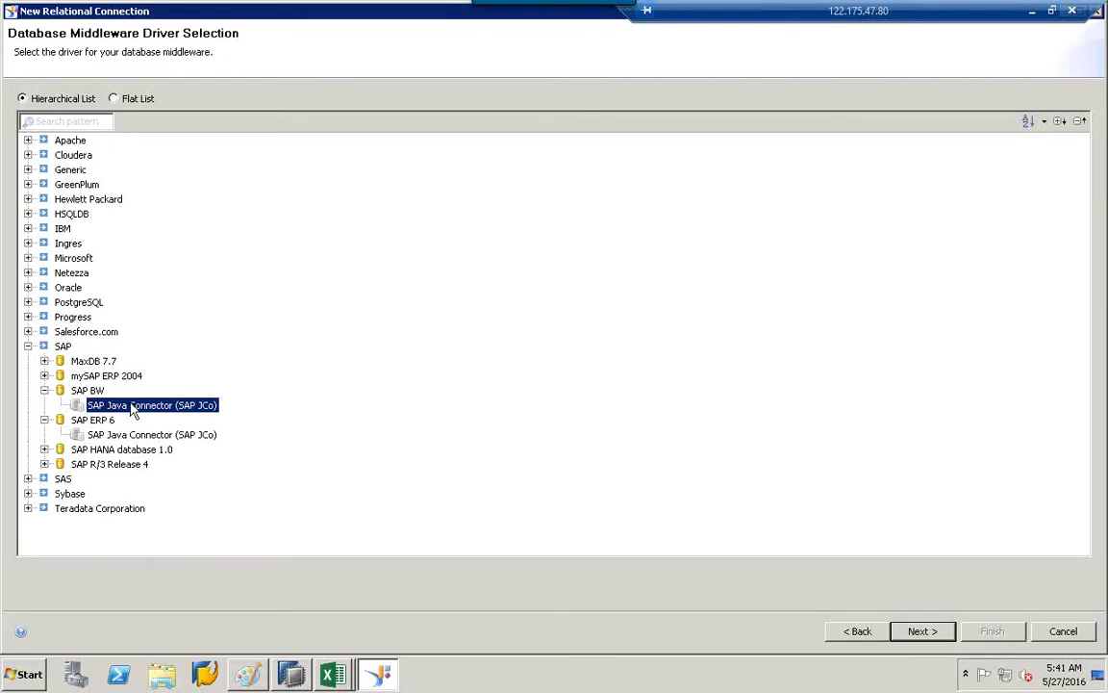
# Compare the SAP HANA JDBC and ODBC drivers, then back out and cancel the connection.
pyautogui.click(127, 464)
pyautogui.click(125, 451)
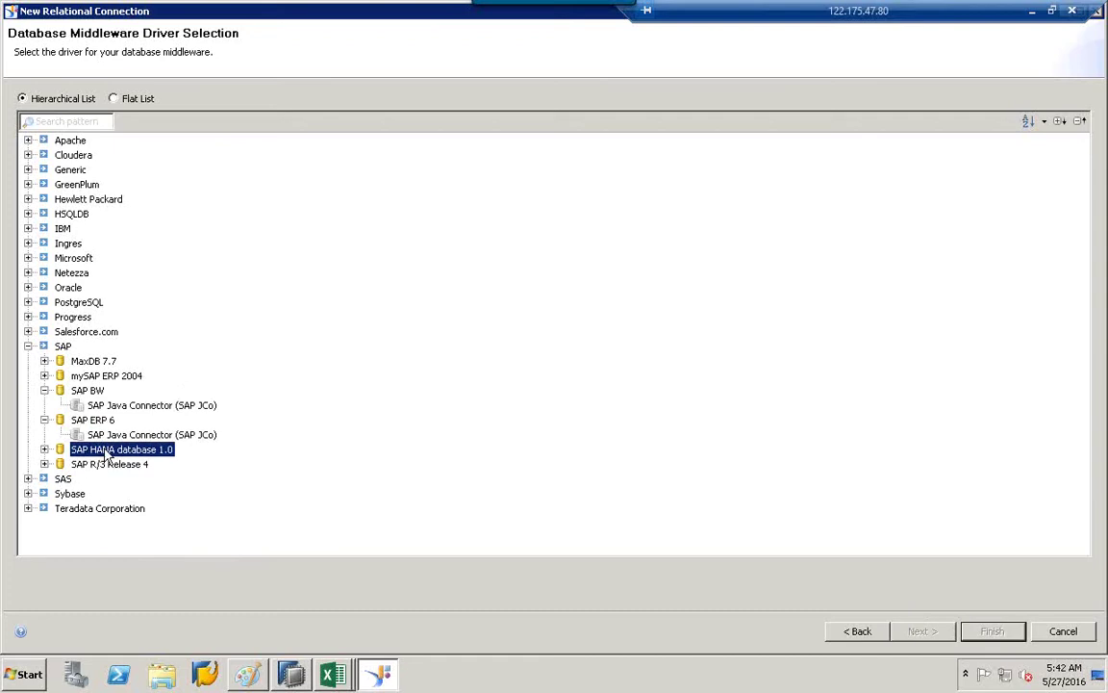
pyautogui.click(44, 449)
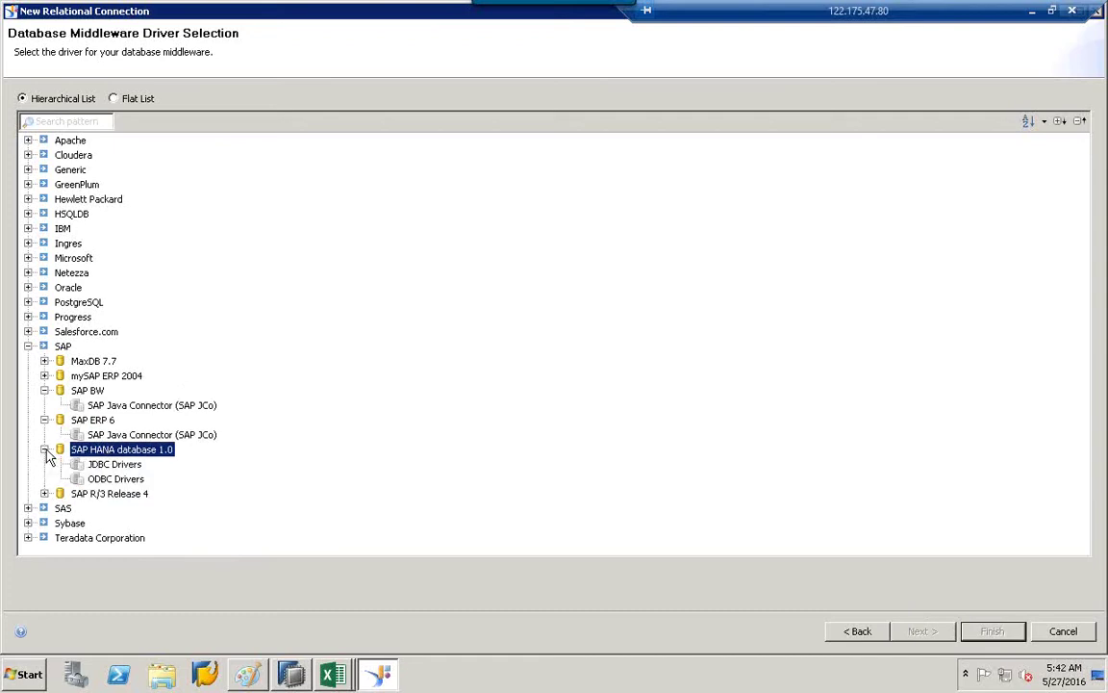
pyautogui.click(121, 466)
pyautogui.click(116, 479)
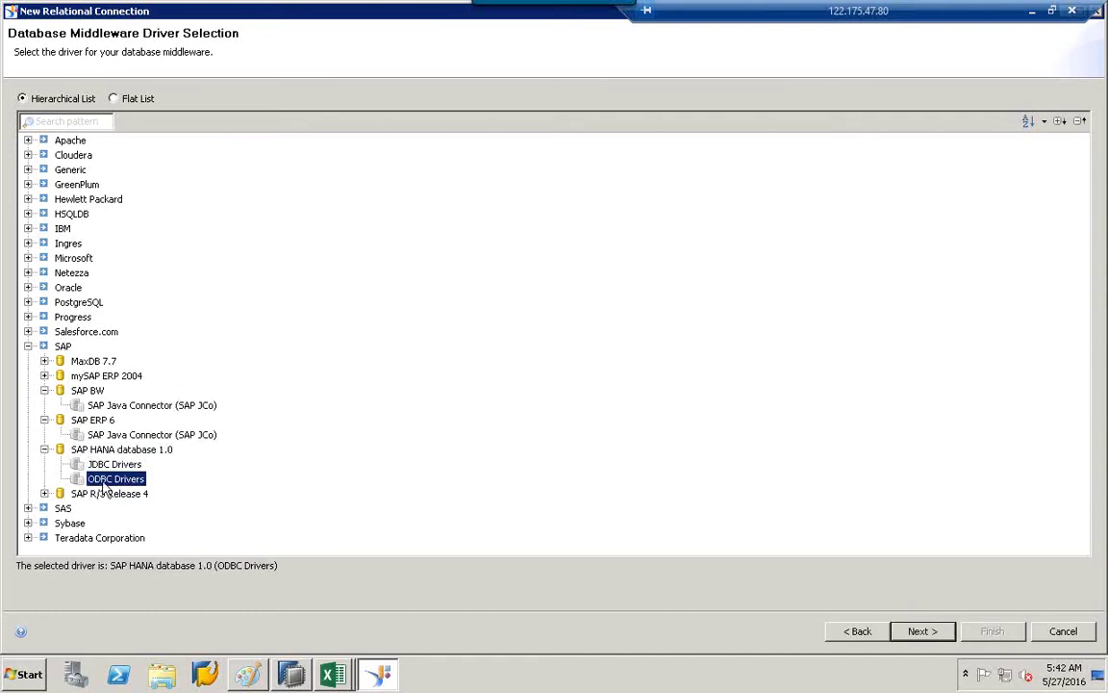
pyautogui.click(121, 464)
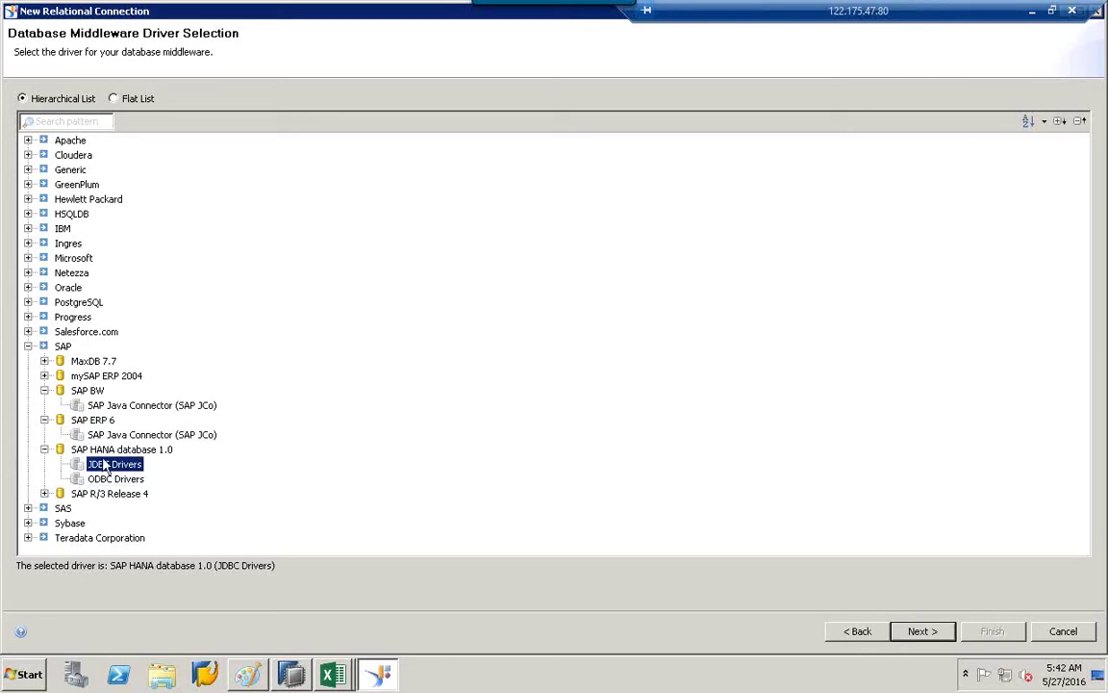
pyautogui.click(117, 480)
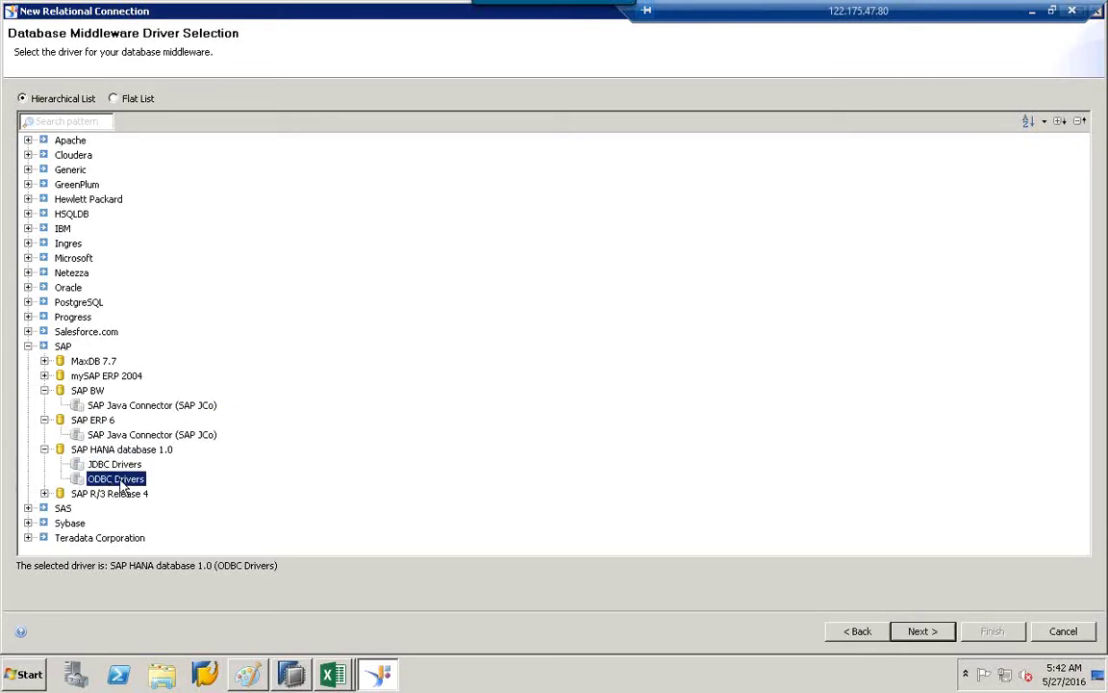
pyautogui.click(130, 408)
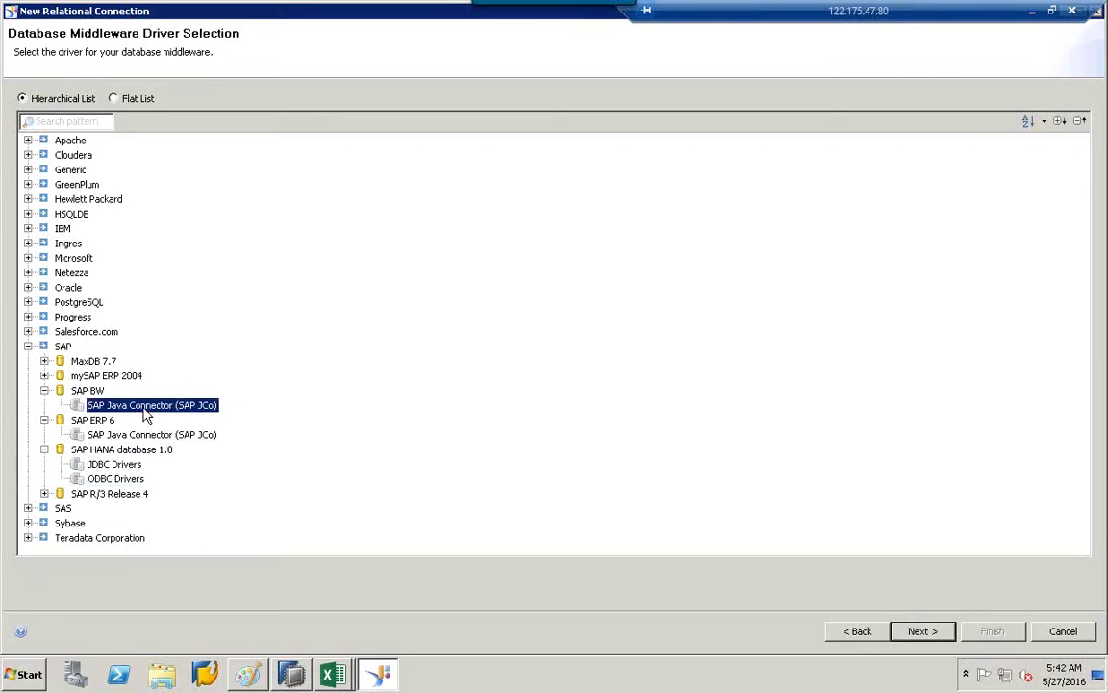
pyautogui.click(121, 438)
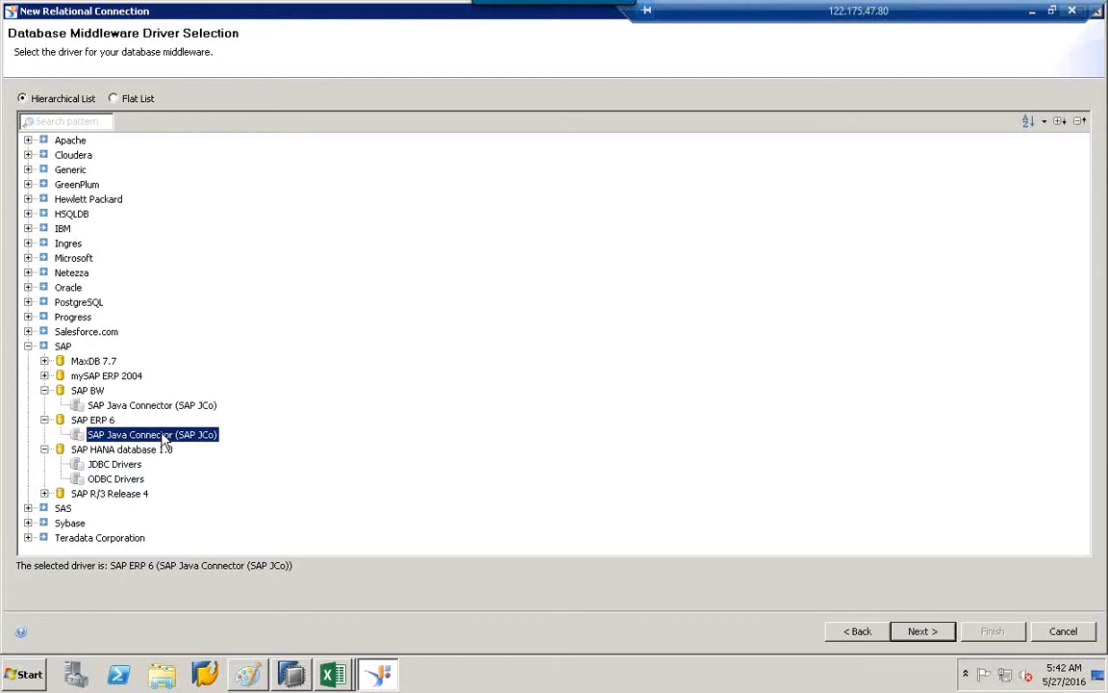
pyautogui.click(859, 630)
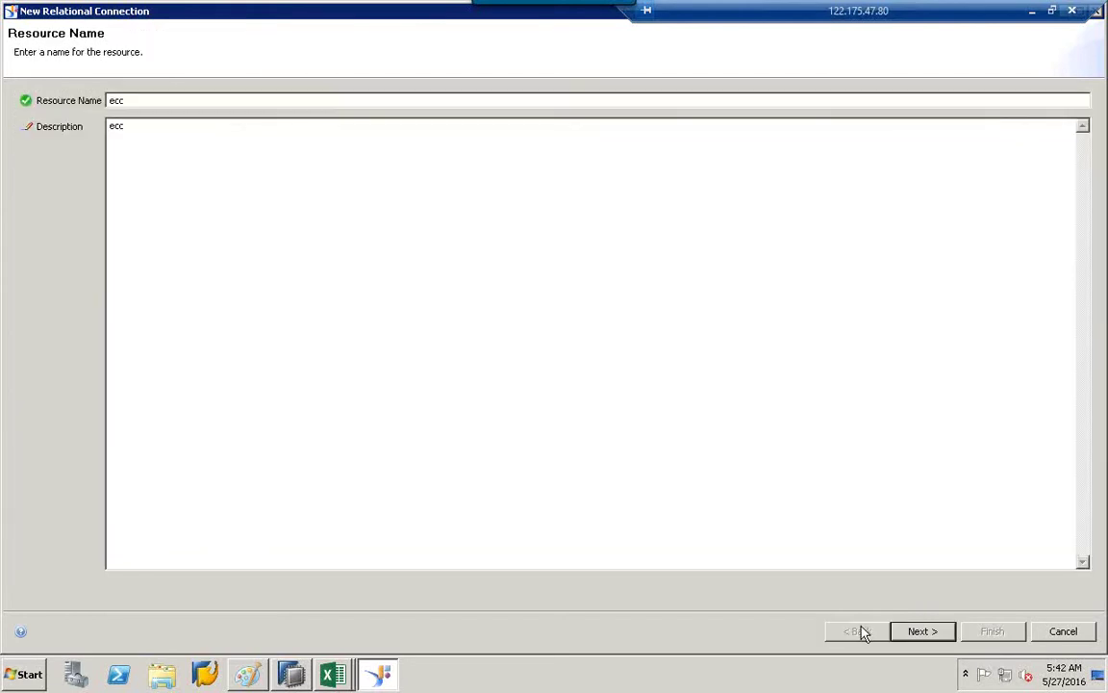
pyautogui.click(1054, 632)
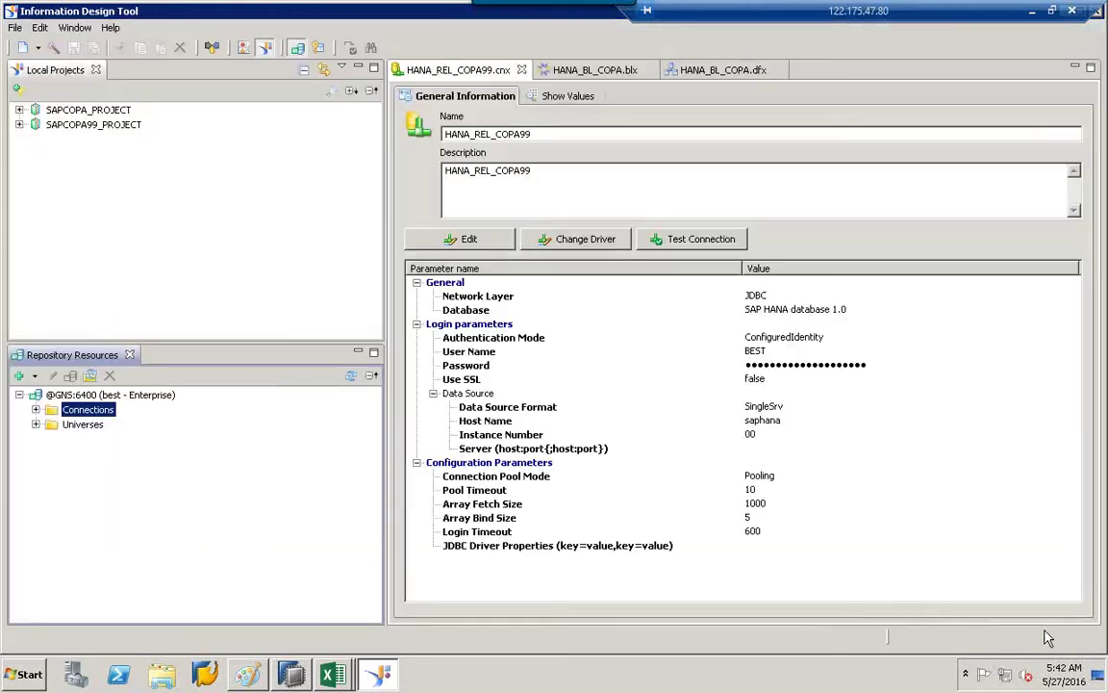
# Insert a new OLAP connection named bw and continue to driver selection.
pyautogui.rightClick(104, 412)
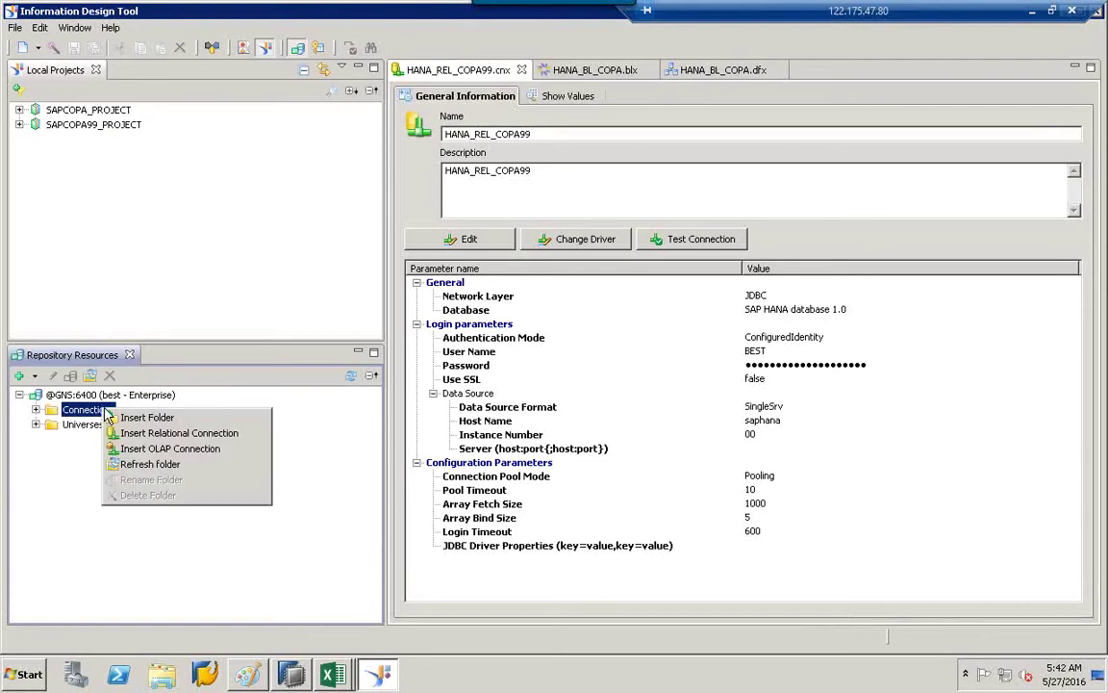
pyautogui.click(146, 449)
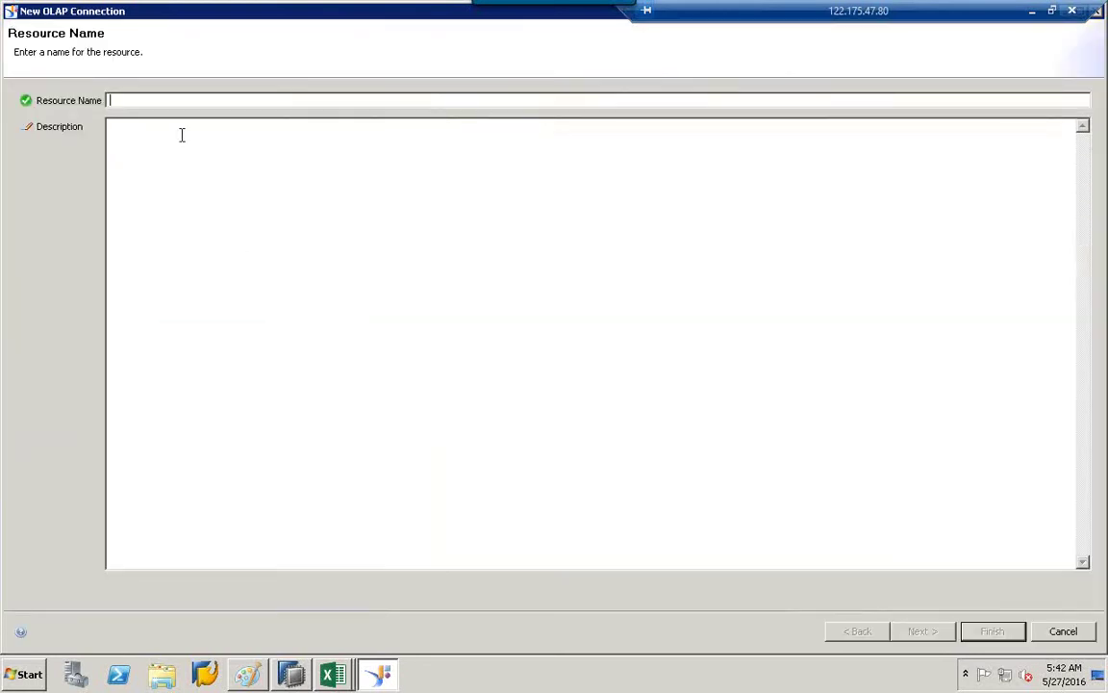
pyautogui.write('ecc')
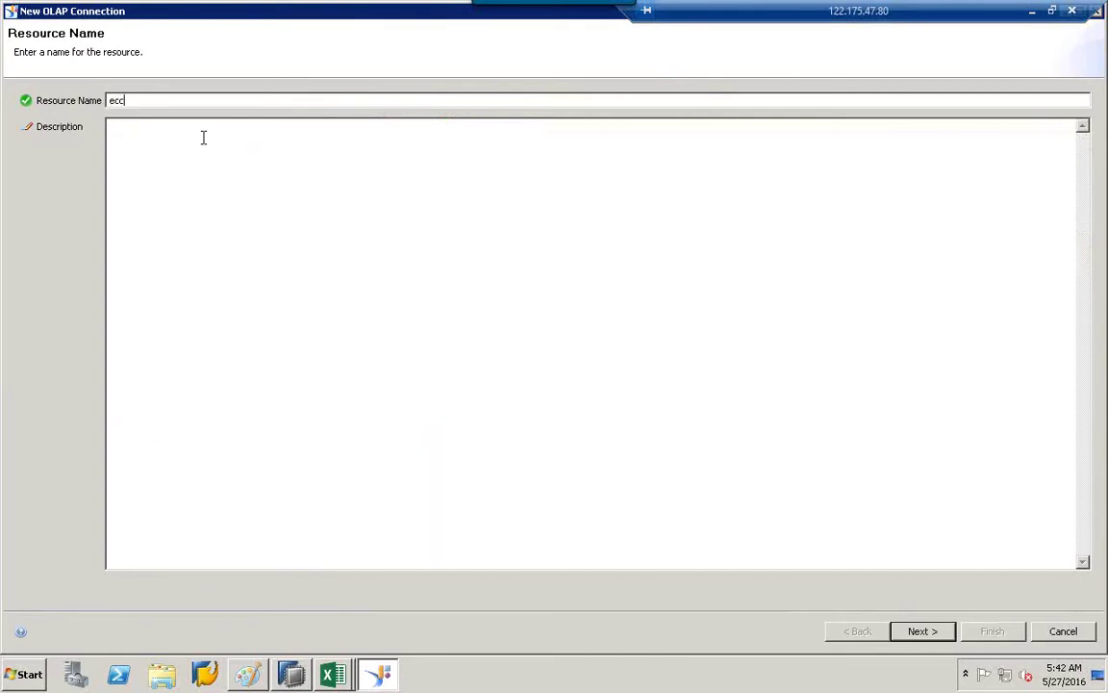
pyautogui.press('BackSpace')
pyautogui.write('bw')
pyautogui.click(180, 169)
pyautogui.write('b')
pyautogui.click(929, 631)
# Compare the SAP Hana Client and SAP BICS Client drivers, settling on SAP BICS Client.
pyautogui.click(115, 317)
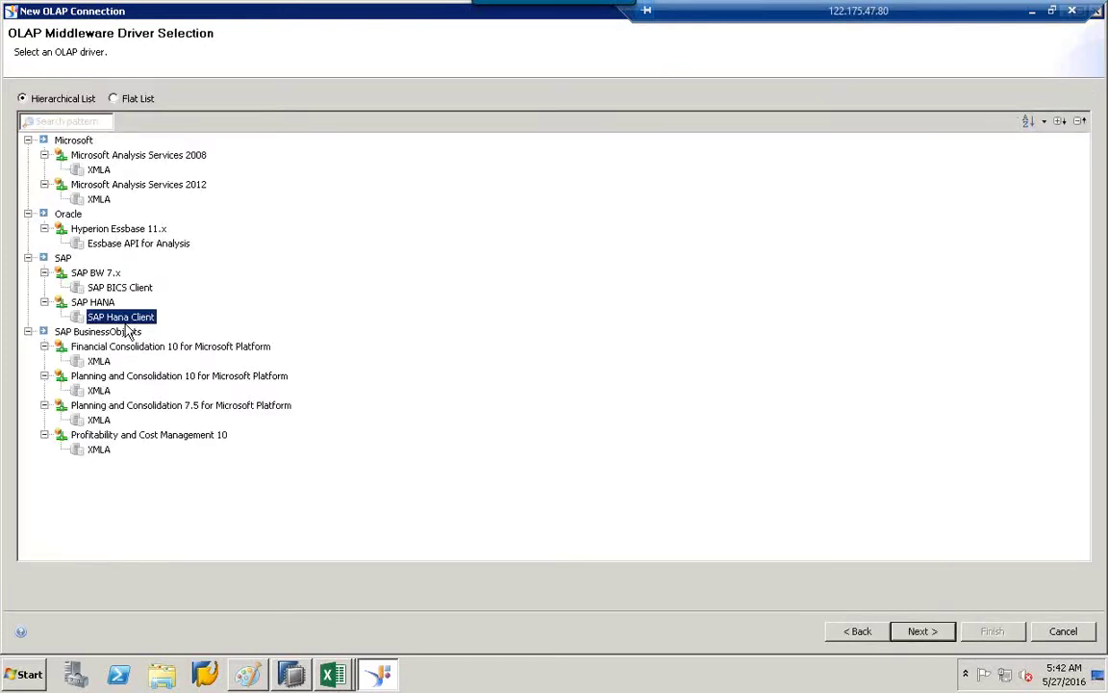
pyautogui.click(106, 288)
pyautogui.click(115, 317)
pyautogui.click(116, 289)
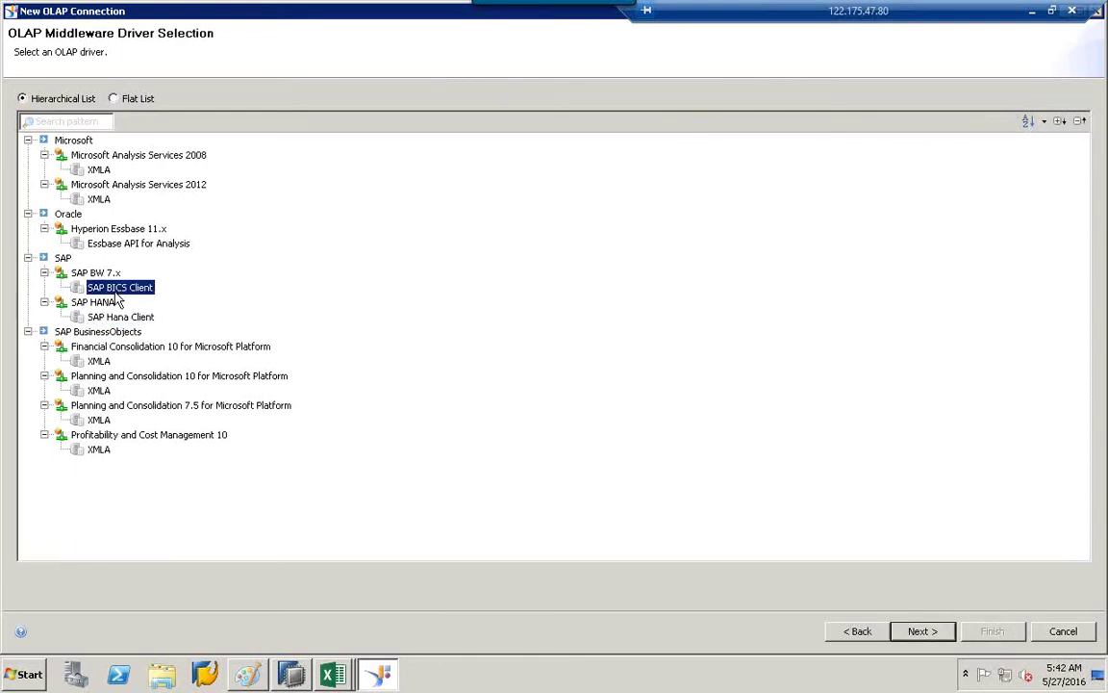
pyautogui.click(133, 319)
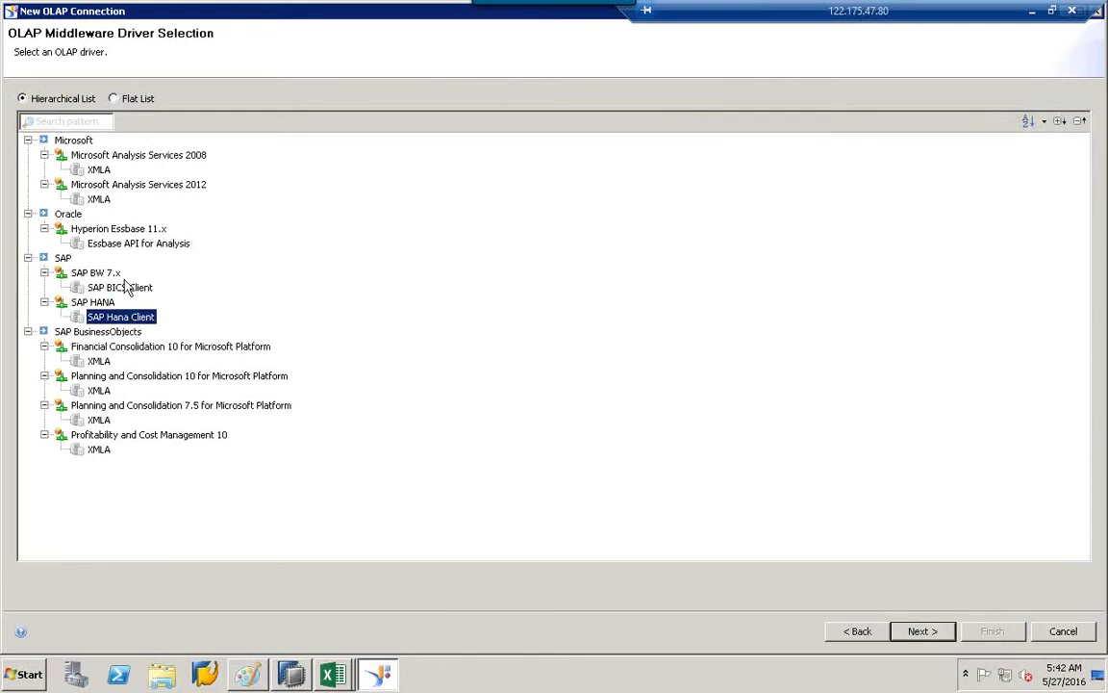
pyautogui.click(117, 288)
pyautogui.click(128, 317)
pyautogui.click(132, 291)
pyautogui.click(133, 317)
# In Paint, draw a new box near the canvas bottom with a line rising from it.
pyautogui.click(261, 679)
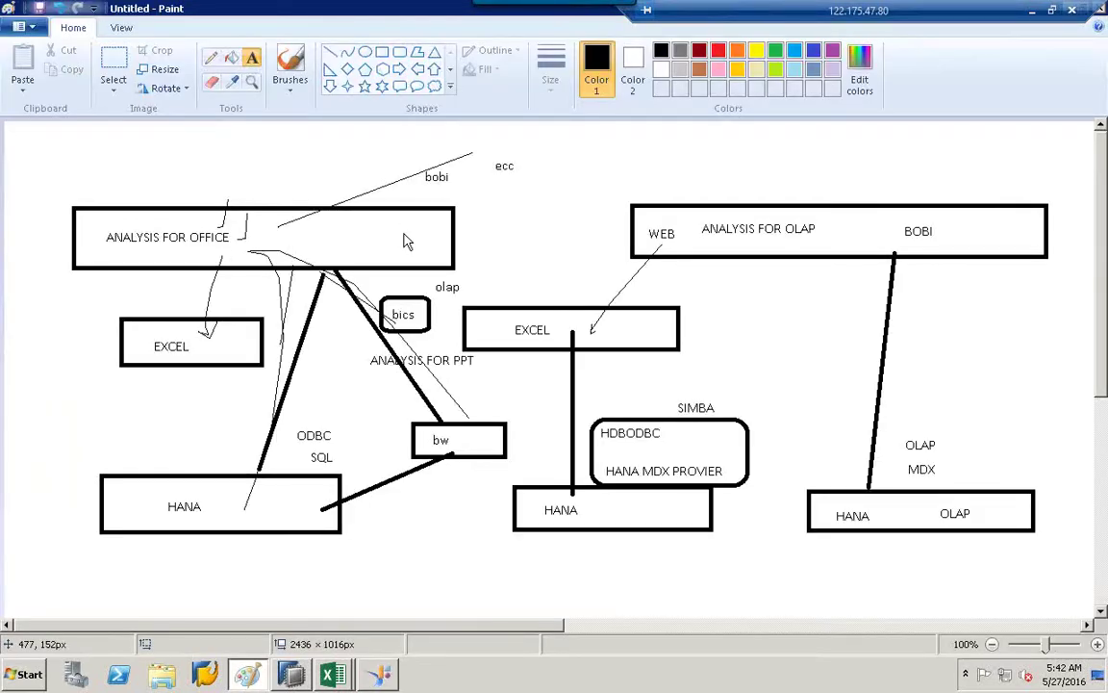
pyautogui.click(382, 51)
pyautogui.moveTo(319, 559); pyautogui.dragTo(514, 596)
pyautogui.click(329, 55)
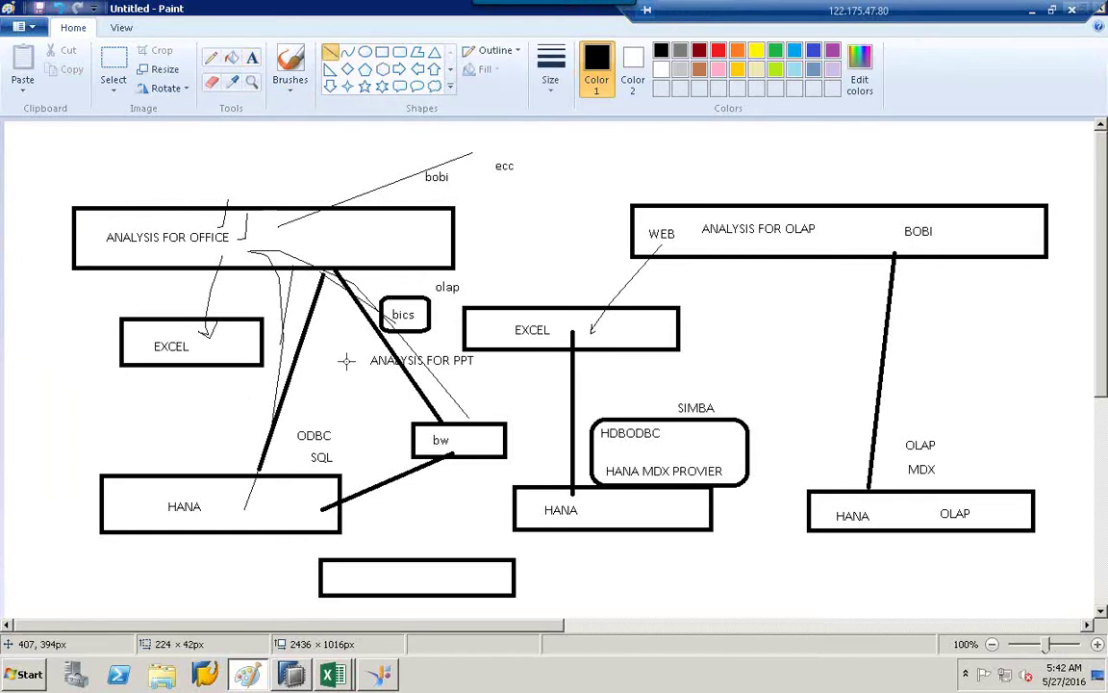
pyautogui.moveTo(375, 564); pyautogui.dragTo(389, 510)
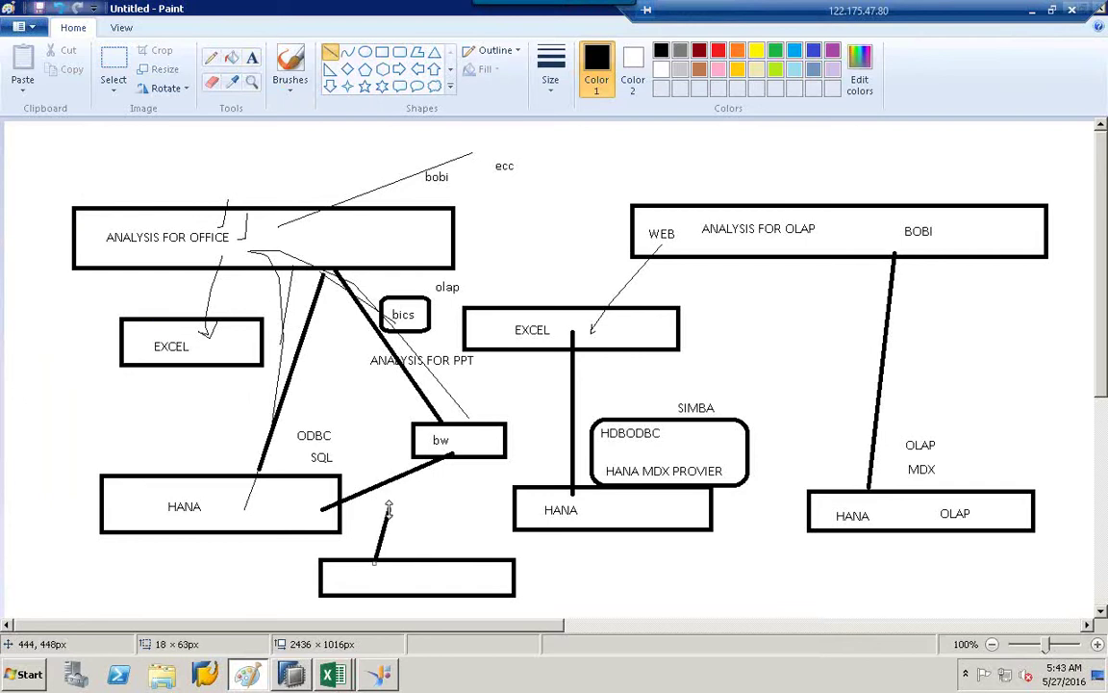
# Add jco and rel labels beside the line and a bw label inside the bottom box.
pyautogui.click(253, 58)
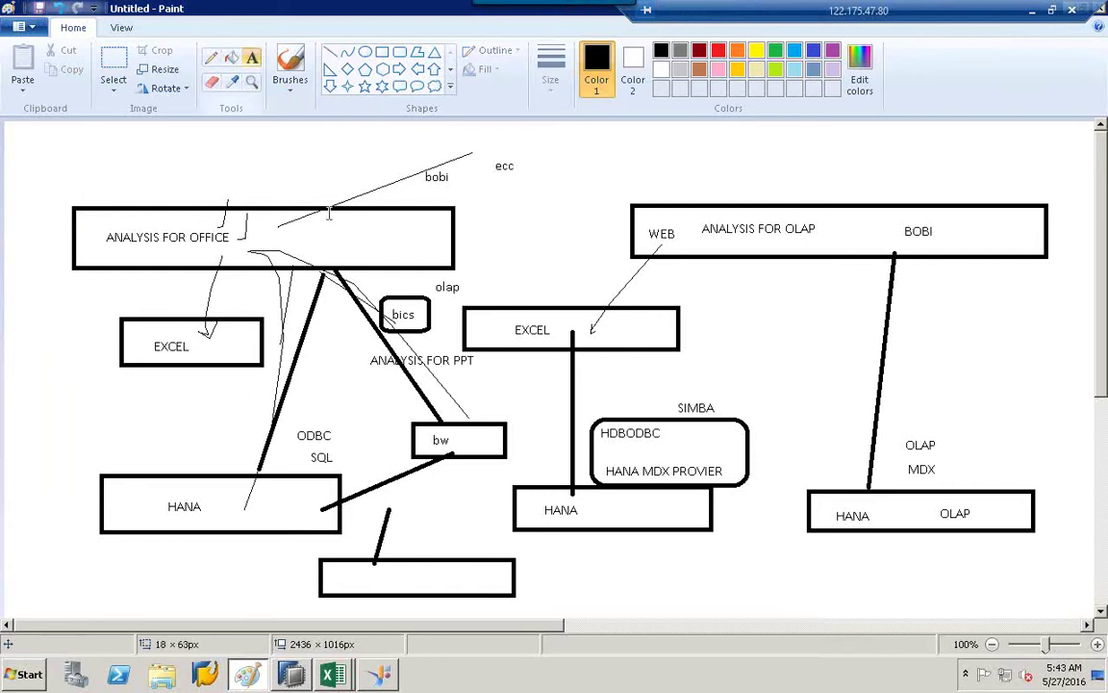
pyautogui.click(421, 524)
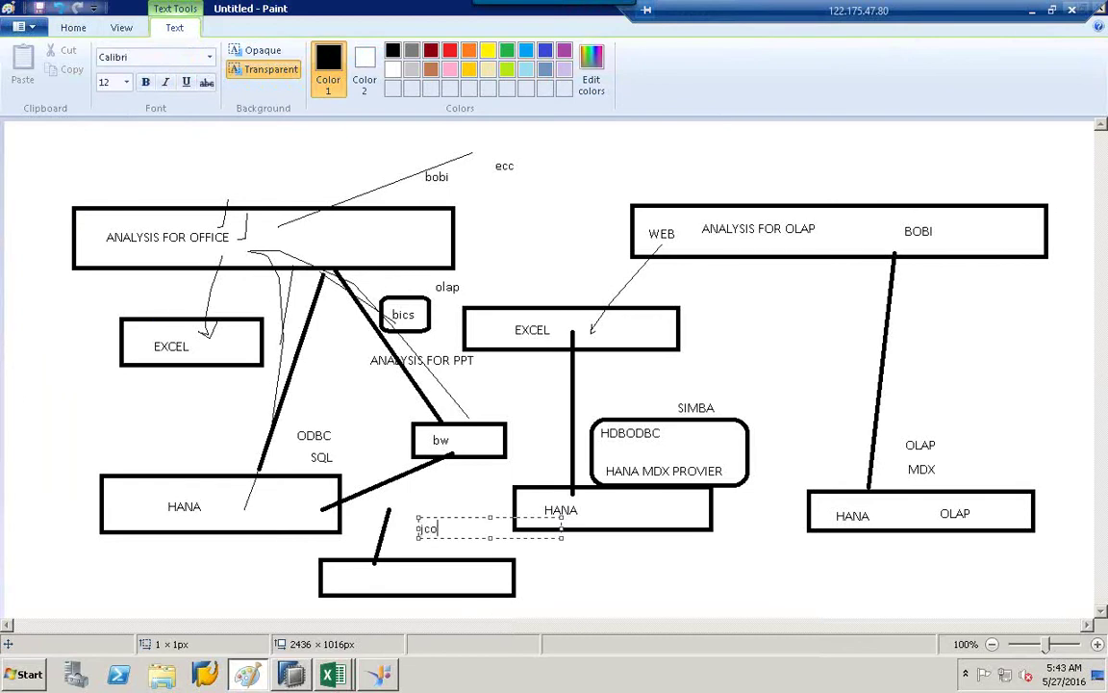
pyautogui.click(458, 504)
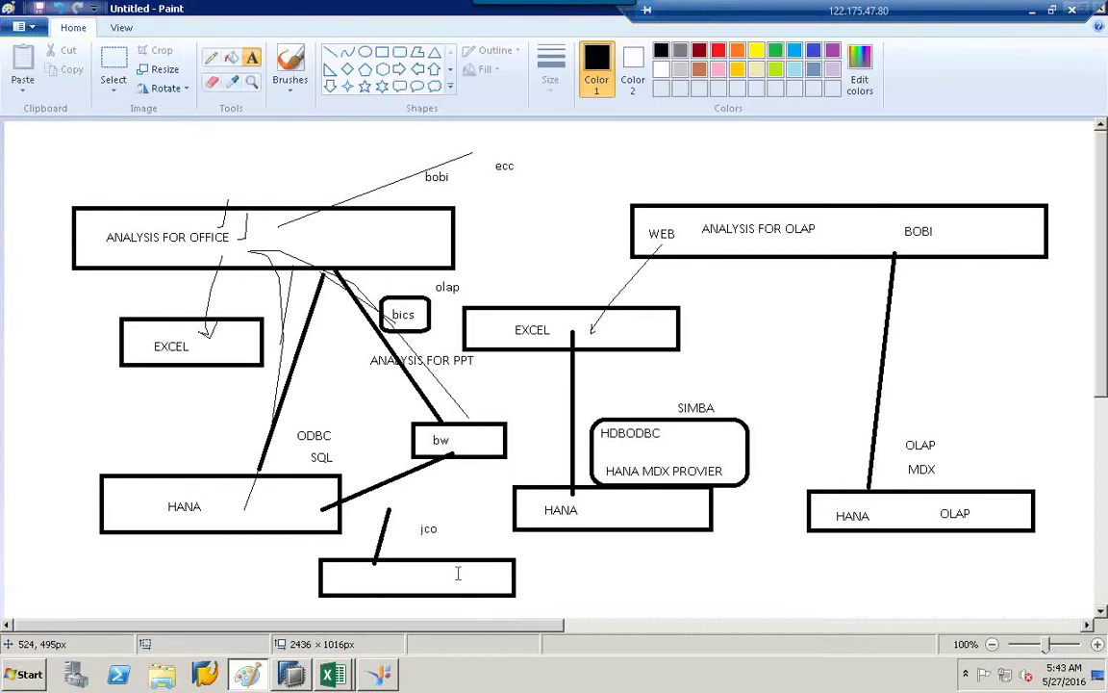
pyautogui.click(458, 567)
pyautogui.write('bw')
pyautogui.click(426, 529)
pyautogui.click(446, 533)
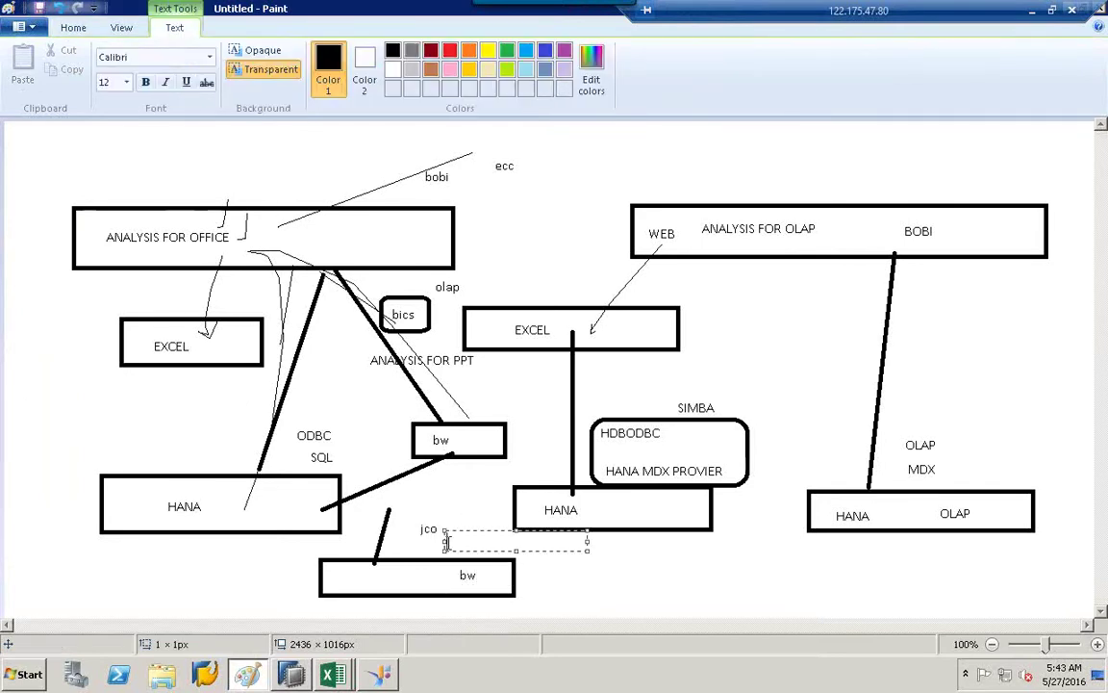
pyautogui.click(589, 166)
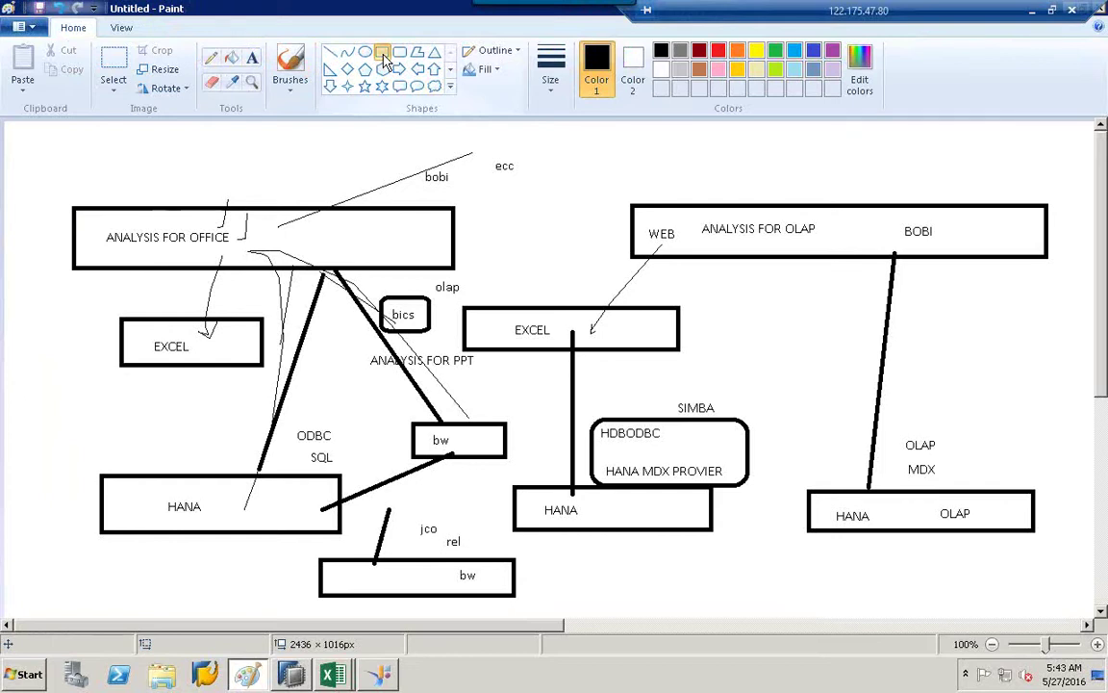
# Draw a small oltp box beside the ecc label, then undo the recent boxes and labels.
pyautogui.click(383, 56)
pyautogui.moveTo(542, 166); pyautogui.dragTo(635, 198)
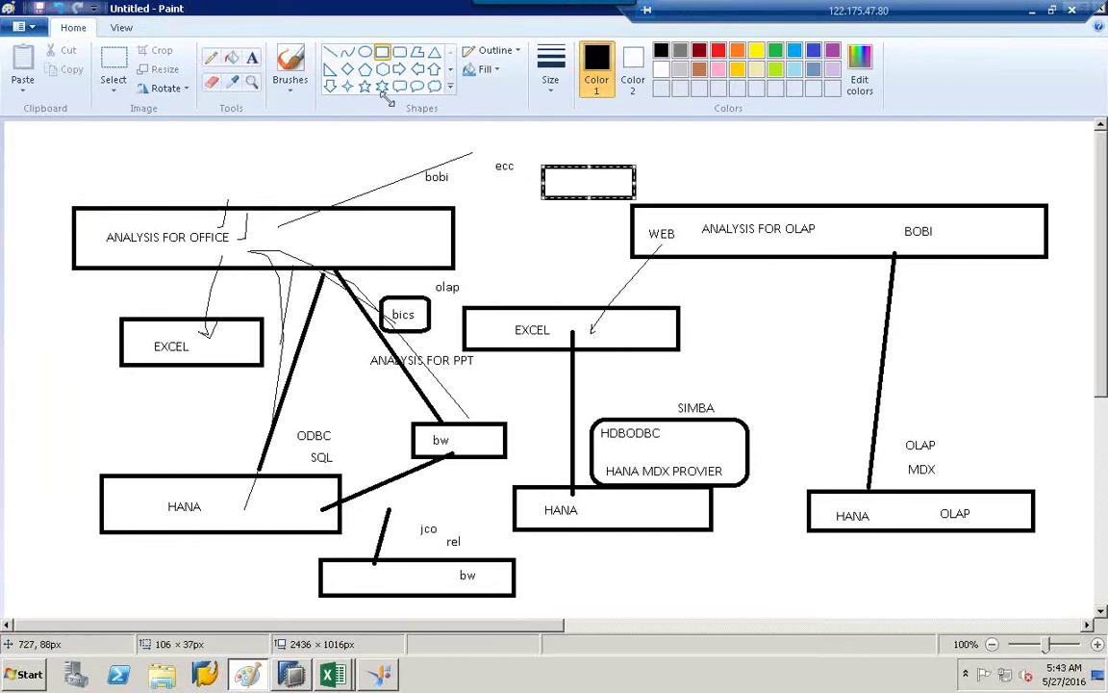
pyautogui.click(252, 58)
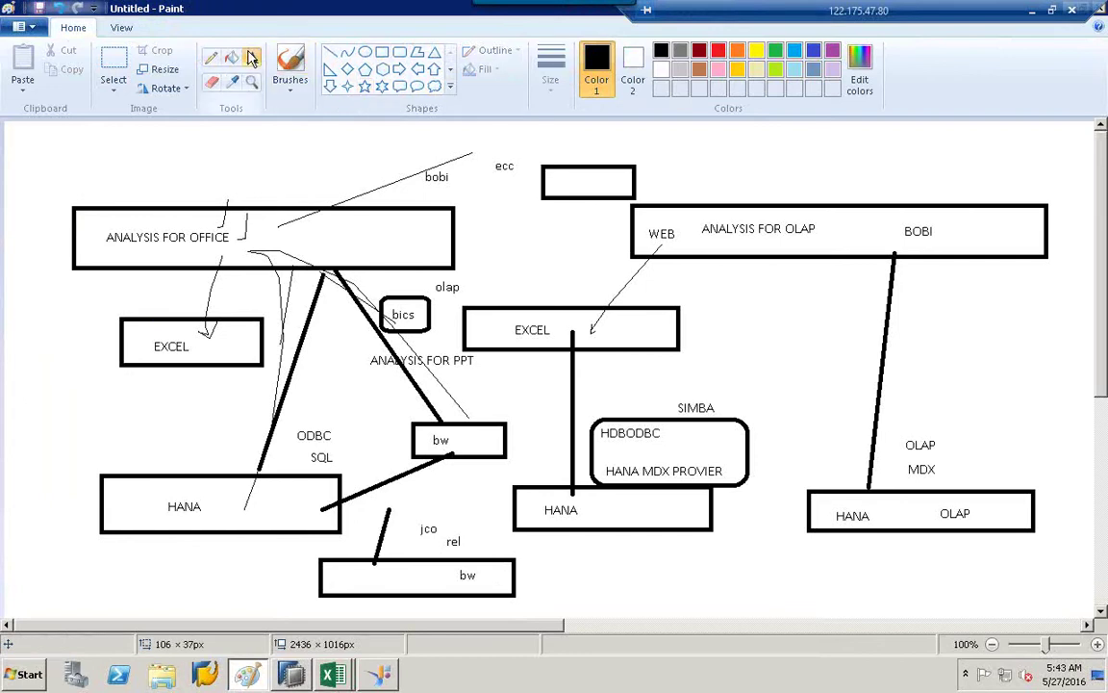
pyautogui.click(556, 185)
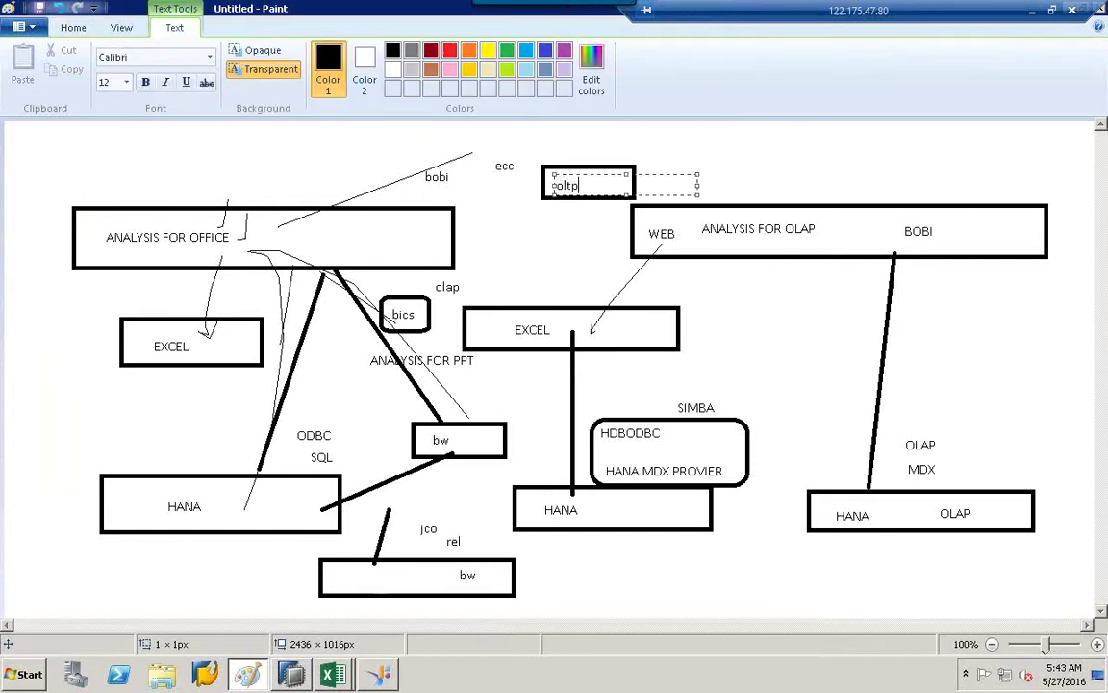
pyautogui.write('oltp')
pyautogui.click(567, 240)
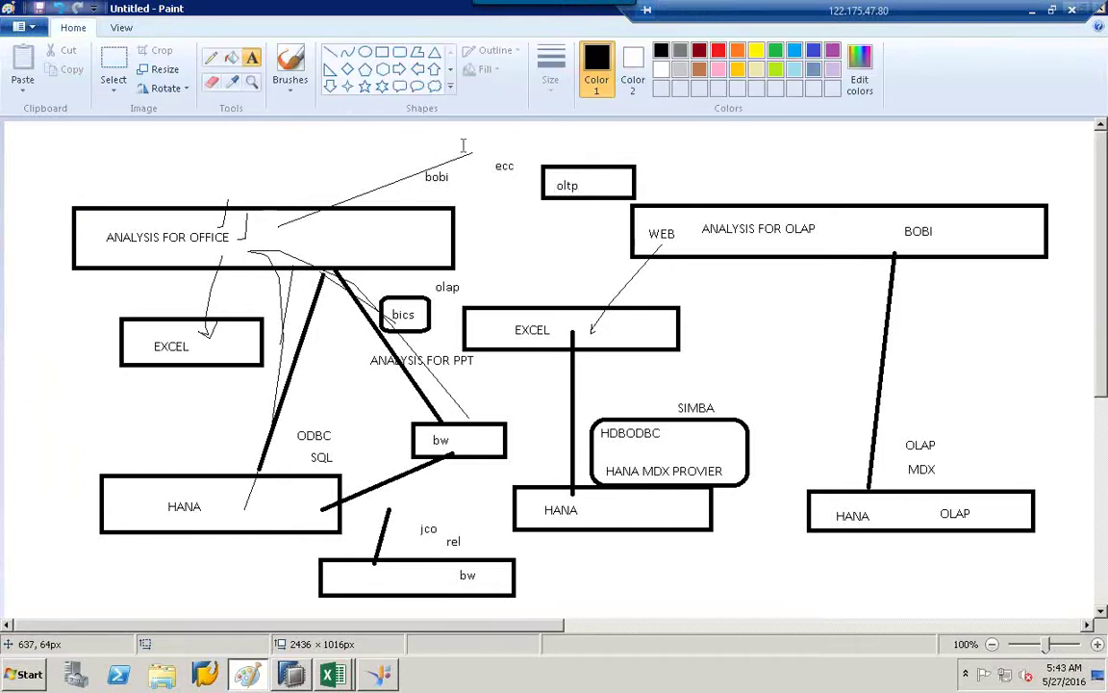
pyautogui.click(330, 52)
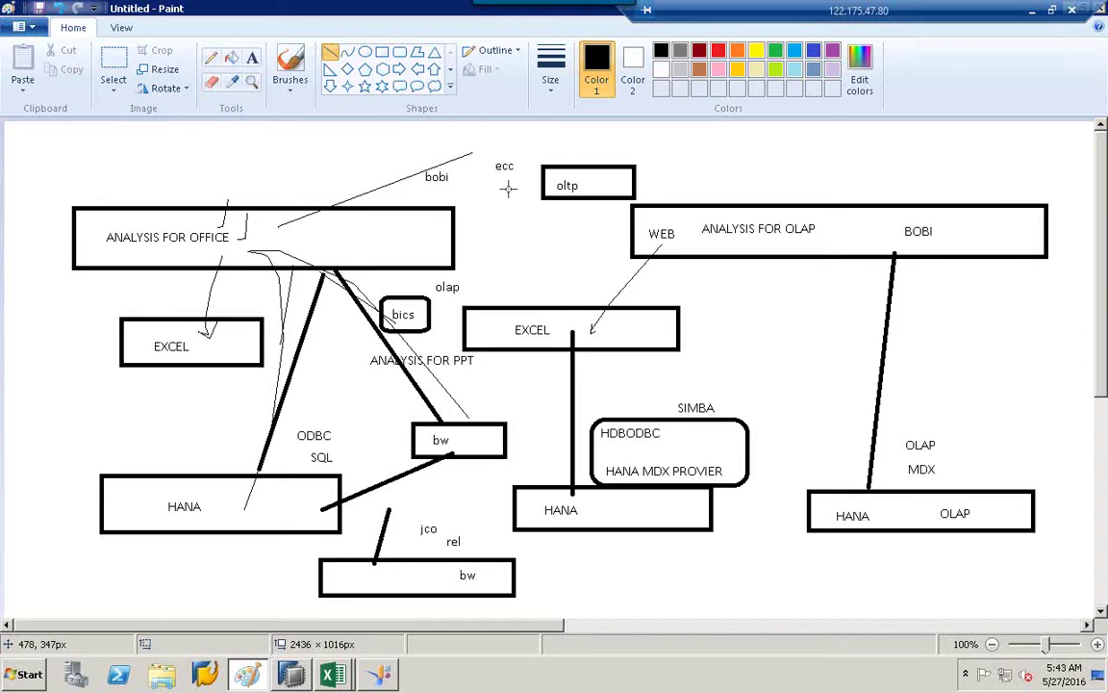
pyautogui.click(60, 12)
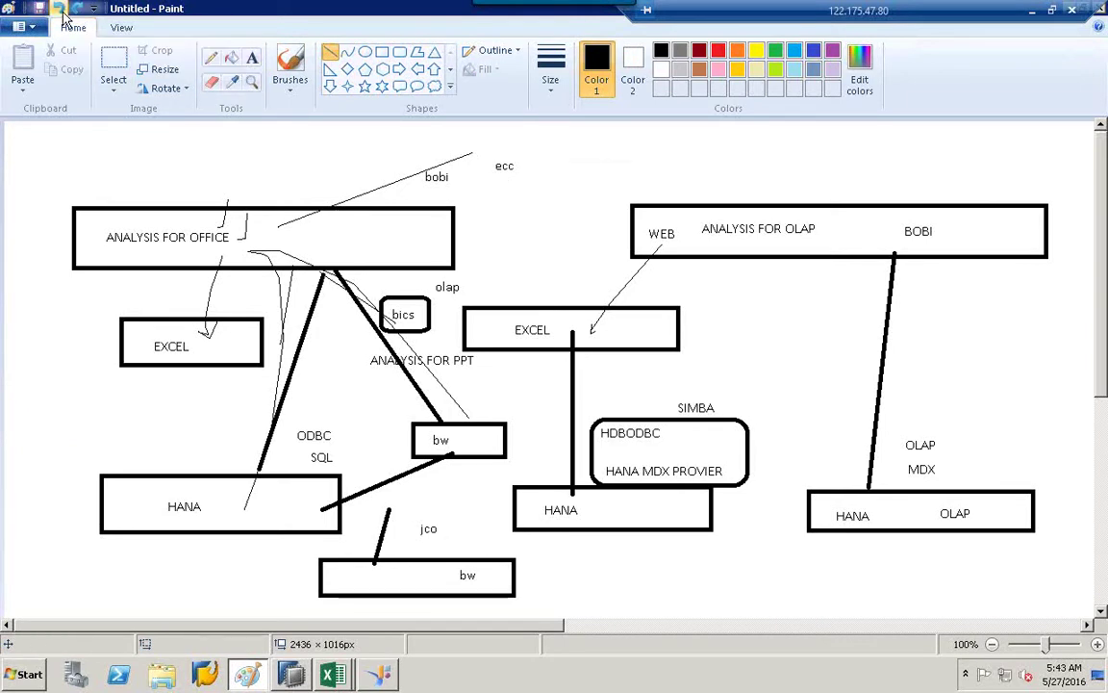
# Launch a second, blank Paint window via mspaint and maximize it.
pyautogui.click(26, 674)
pyautogui.click(64, 635)
pyautogui.write('mspaint')
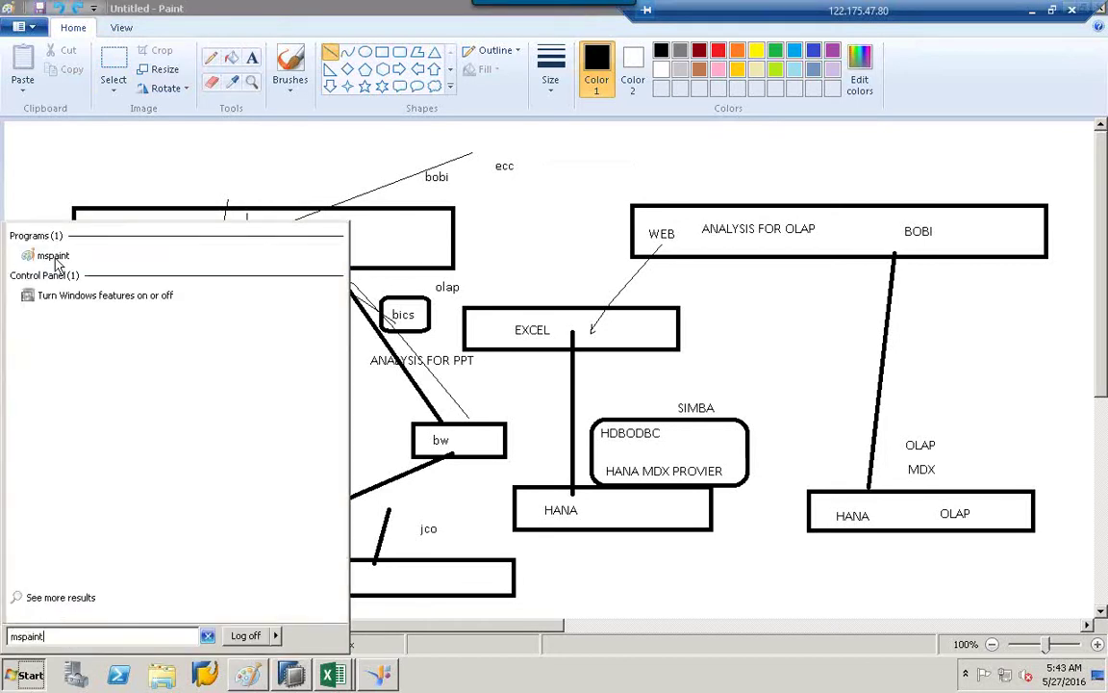
pyautogui.click(54, 257)
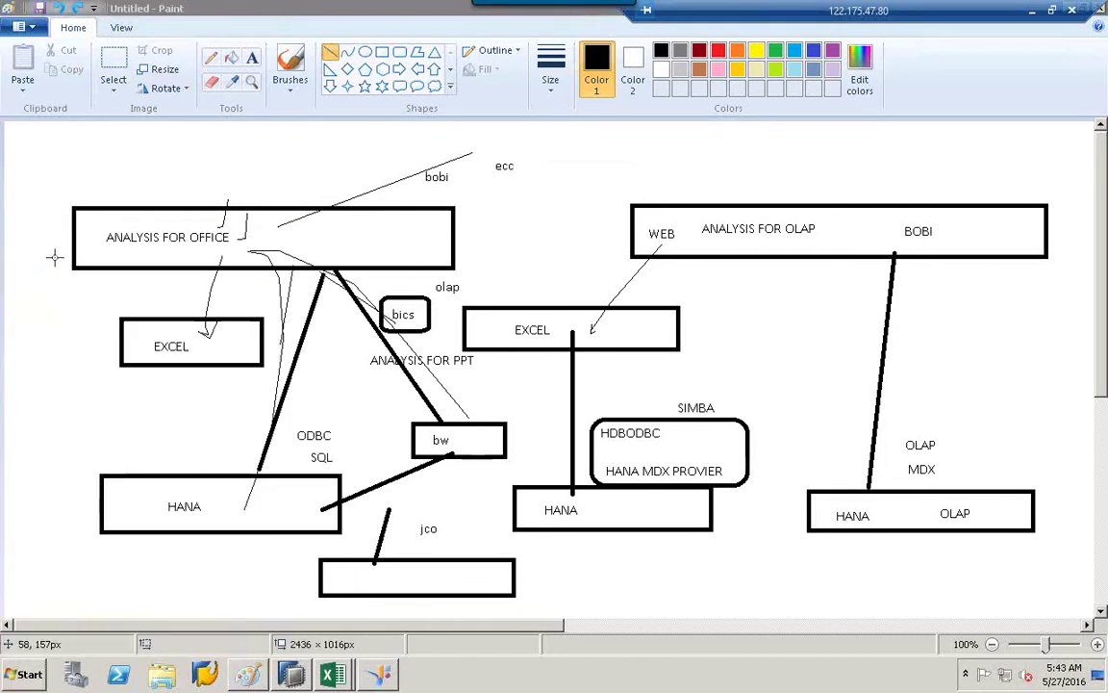
pyautogui.doubleClick(355, 159)
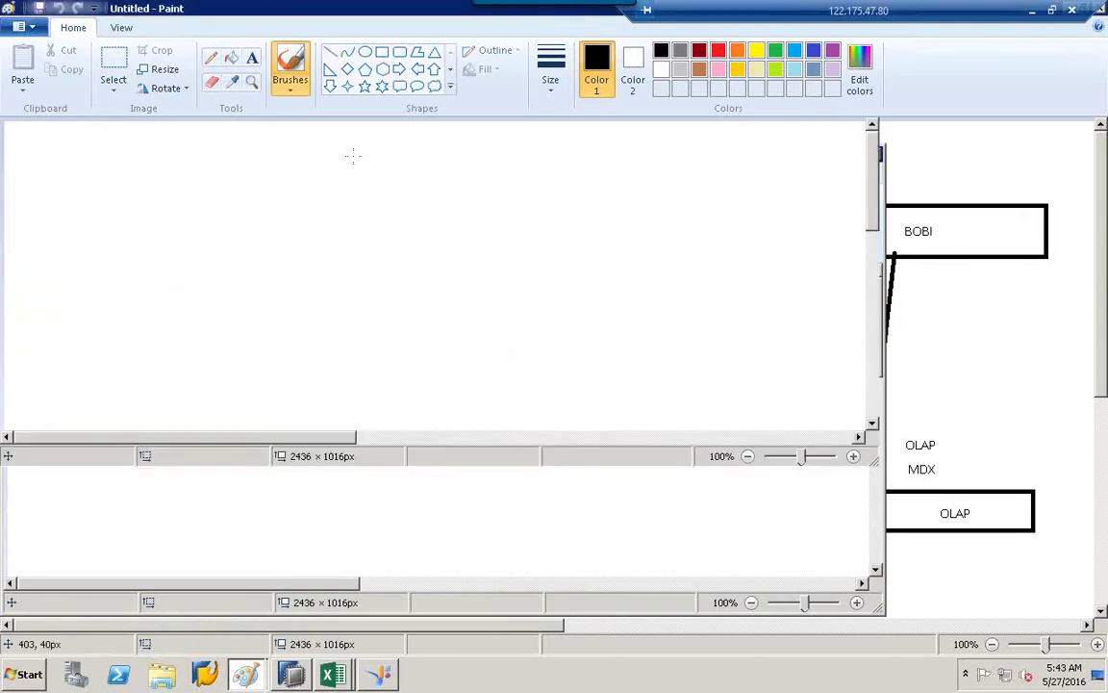
# Draw three rectangles: left, right and bottom centre of the canvas.
pyautogui.click(383, 54)
pyautogui.moveTo(222, 394); pyautogui.dragTo(455, 446)
pyautogui.moveTo(661, 389)
pyautogui.mouseDown()
pyautogui.moveTo(862, 396)
pyautogui.moveTo(917, 441)
pyautogui.mouseUp()
pyautogui.click(586, 527)
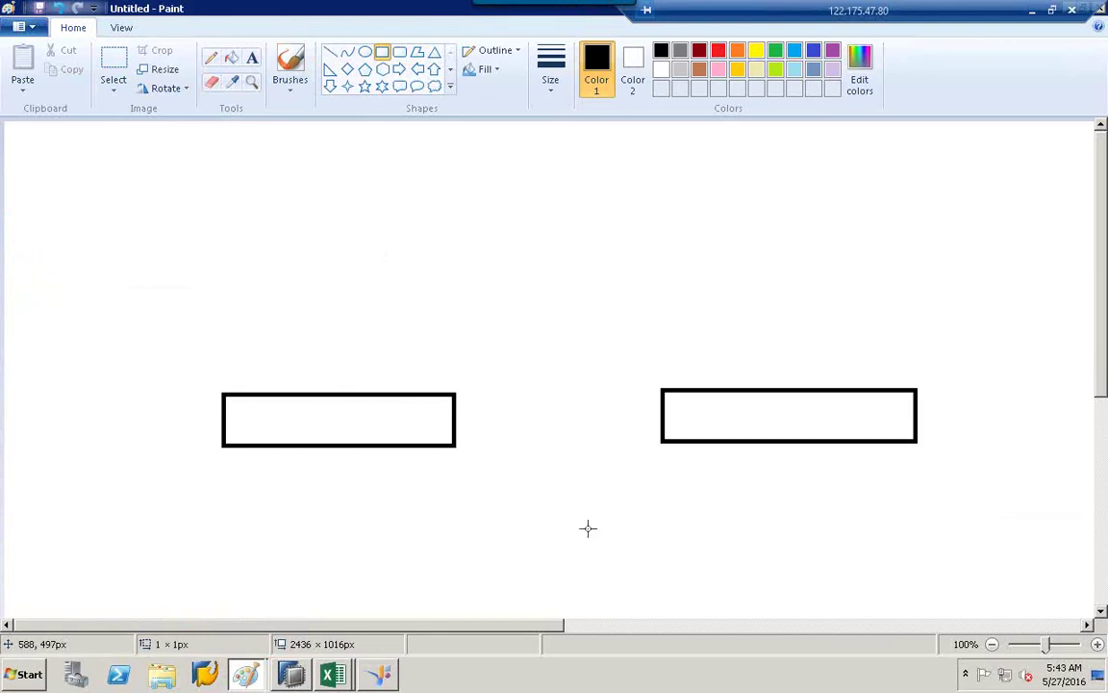
pyautogui.moveTo(438, 522); pyautogui.dragTo(447, 522)
pyautogui.moveTo(634, 555); pyautogui.dragTo(650, 566)
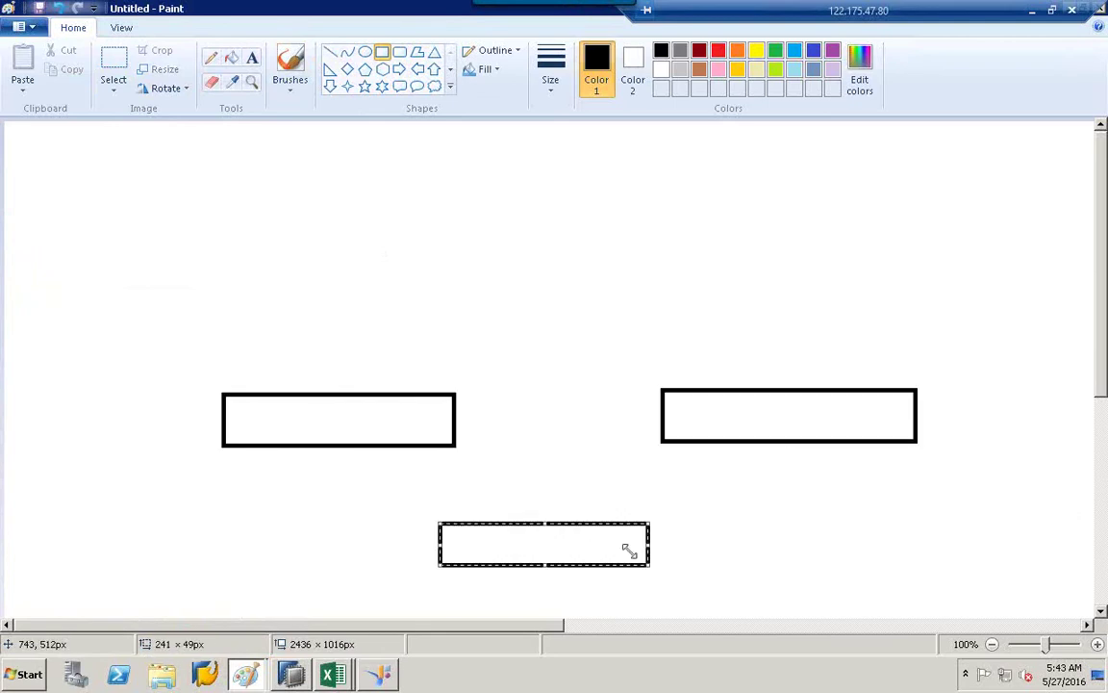
# Label the boxes oltp, olap and oltap.
pyautogui.click(252, 58)
pyautogui.click(271, 412)
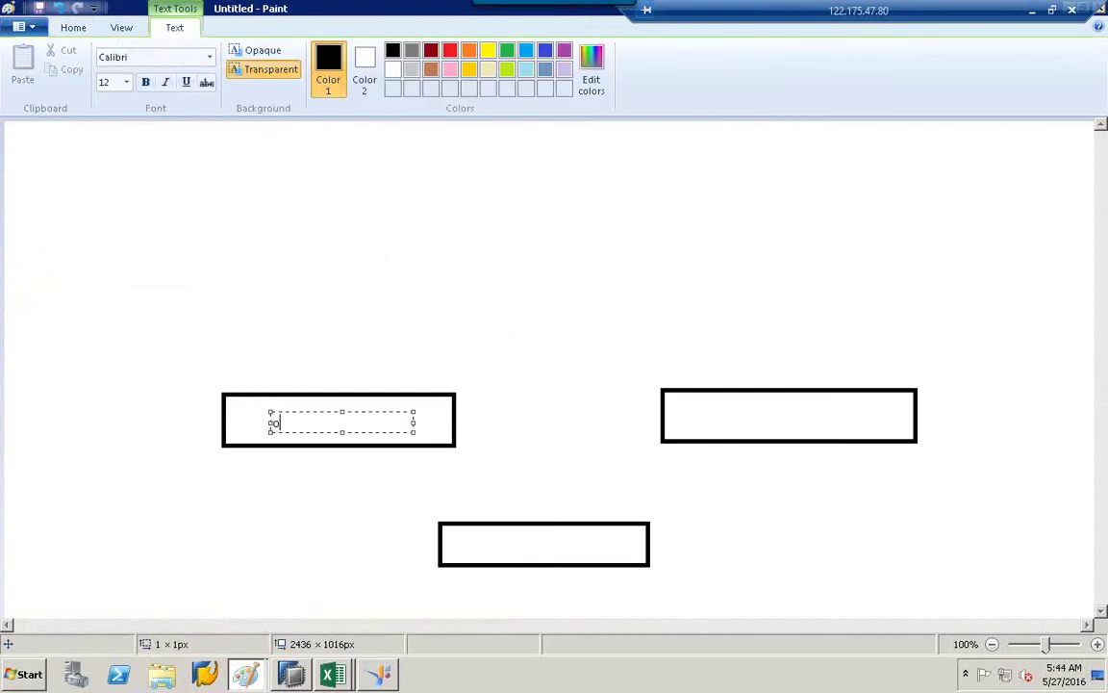
pyautogui.click(477, 308)
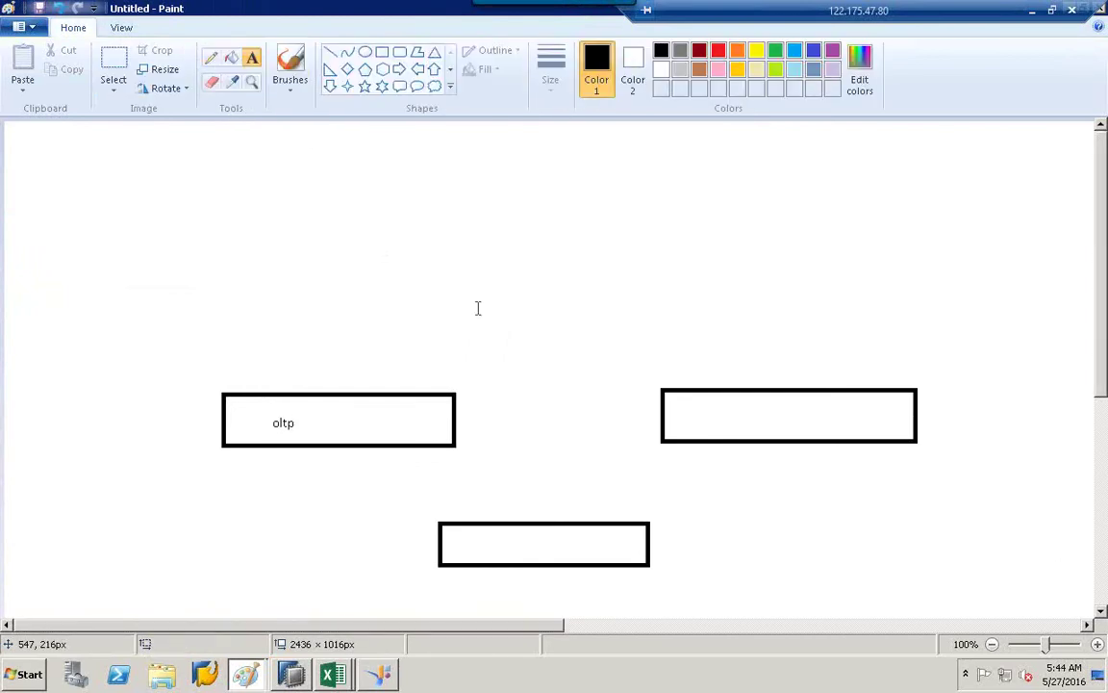
pyautogui.click(736, 409)
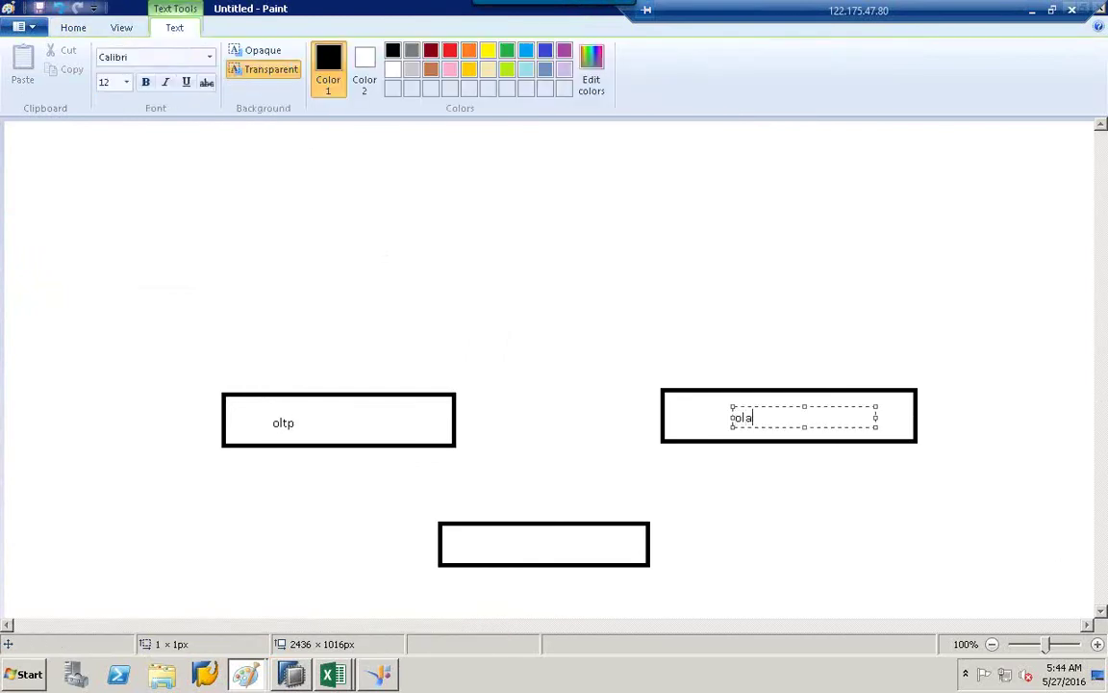
pyautogui.click(609, 428)
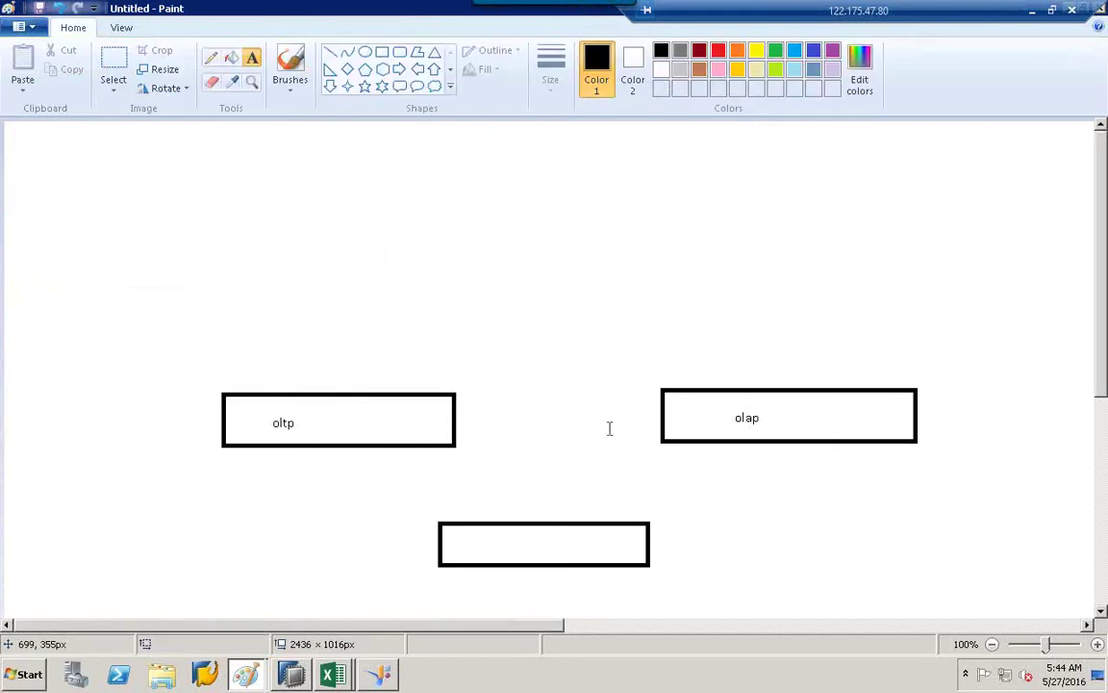
pyautogui.click(482, 541)
pyautogui.write('oltap')
pyautogui.click(433, 433)
# Draw lines joining the oltp and olap boxes to the oltap box.
pyautogui.click(330, 52)
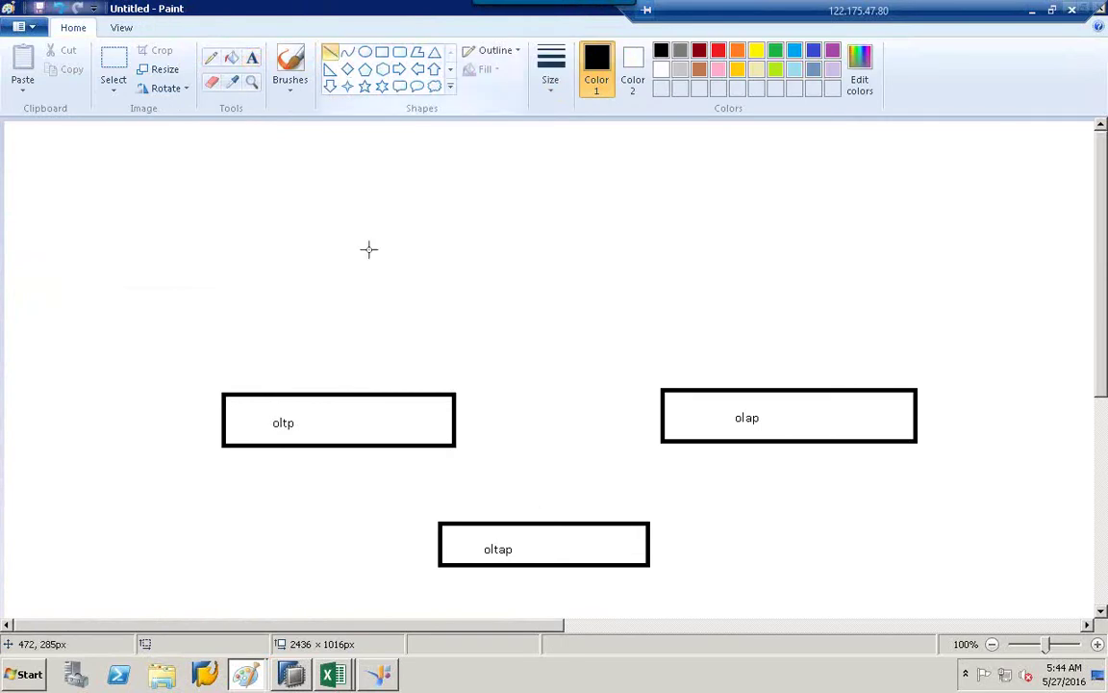
pyautogui.moveTo(386, 411); pyautogui.dragTo(444, 505)
pyautogui.moveTo(784, 426); pyautogui.dragTo(626, 541)
# Draw lines rising from the oltp and olap boxes, labelled jco and joco.
pyautogui.click(382, 52)
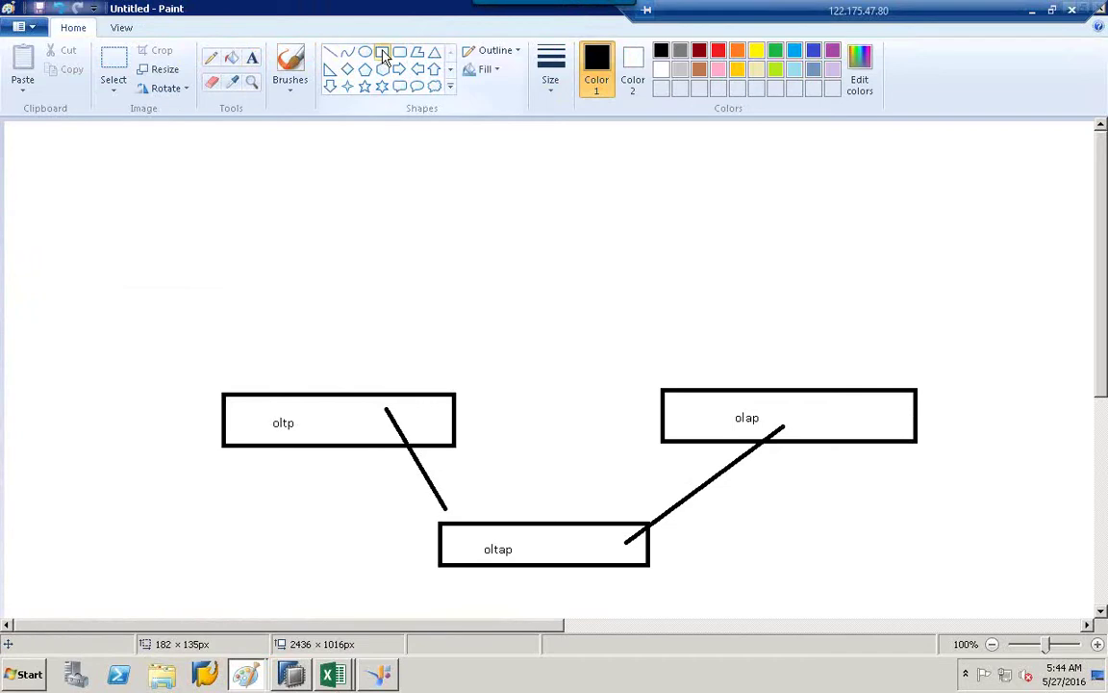
pyautogui.click(330, 52)
pyautogui.moveTo(327, 389); pyautogui.dragTo(364, 279)
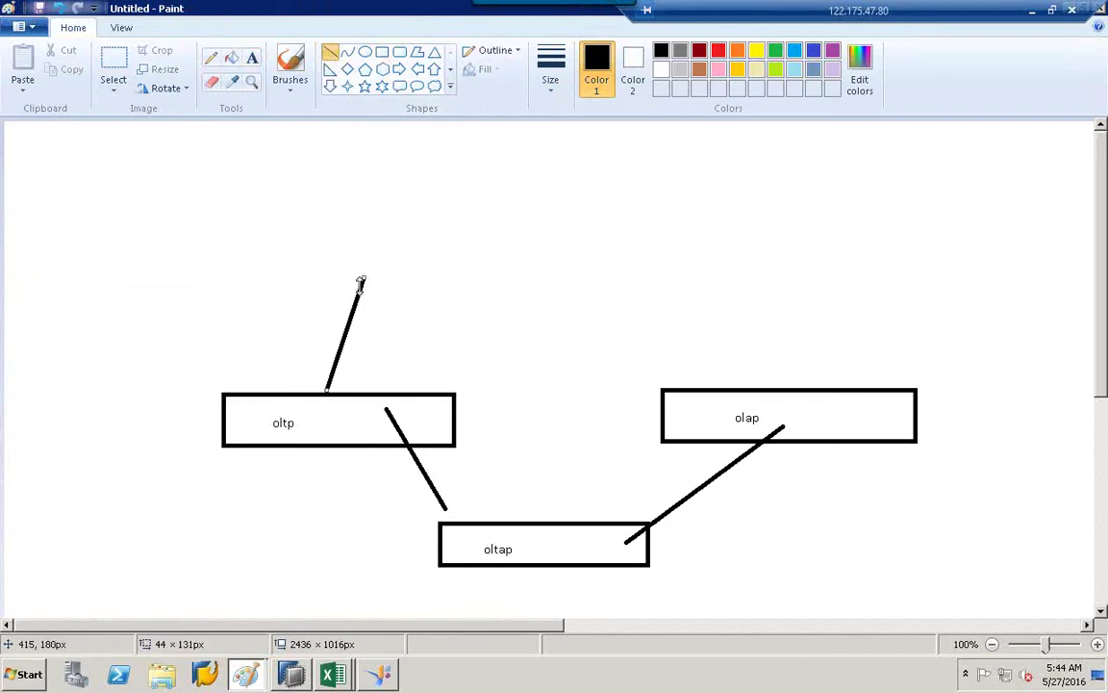
pyautogui.click(252, 60)
pyautogui.click(372, 336)
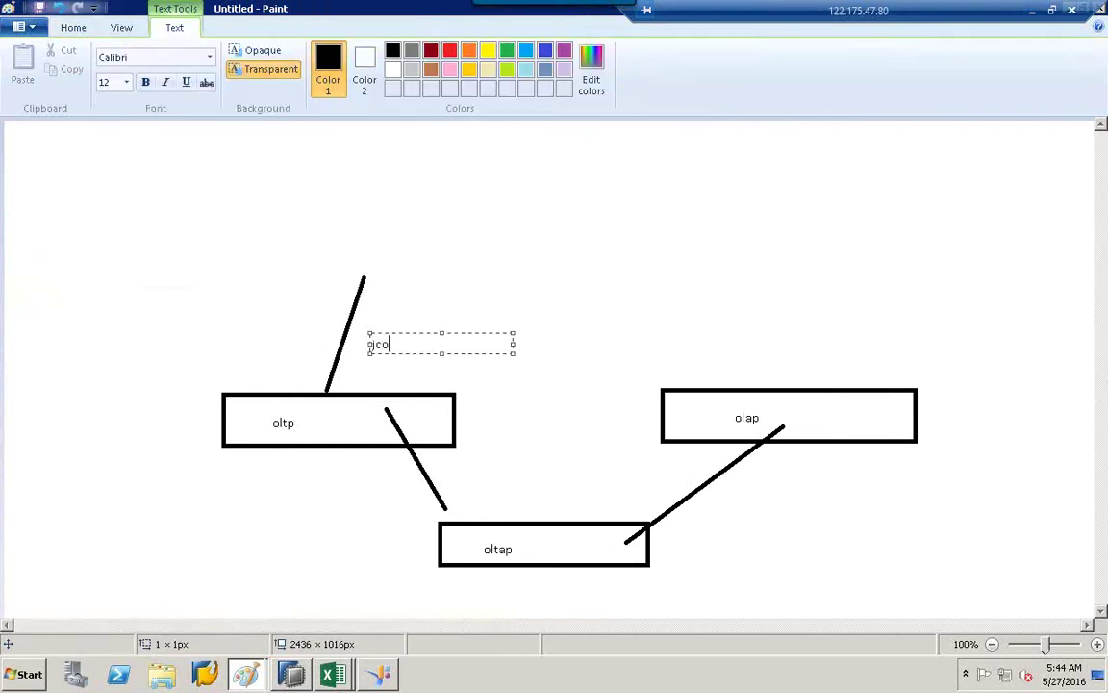
pyautogui.click(650, 222)
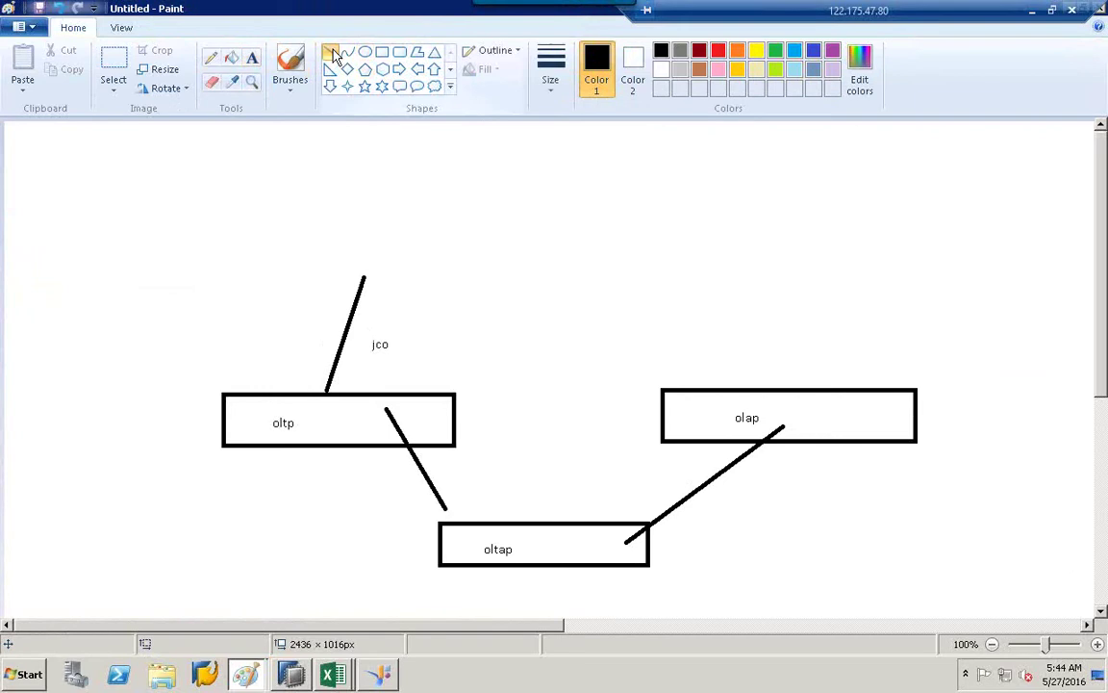
pyautogui.moveTo(707, 264); pyautogui.dragTo(760, 386)
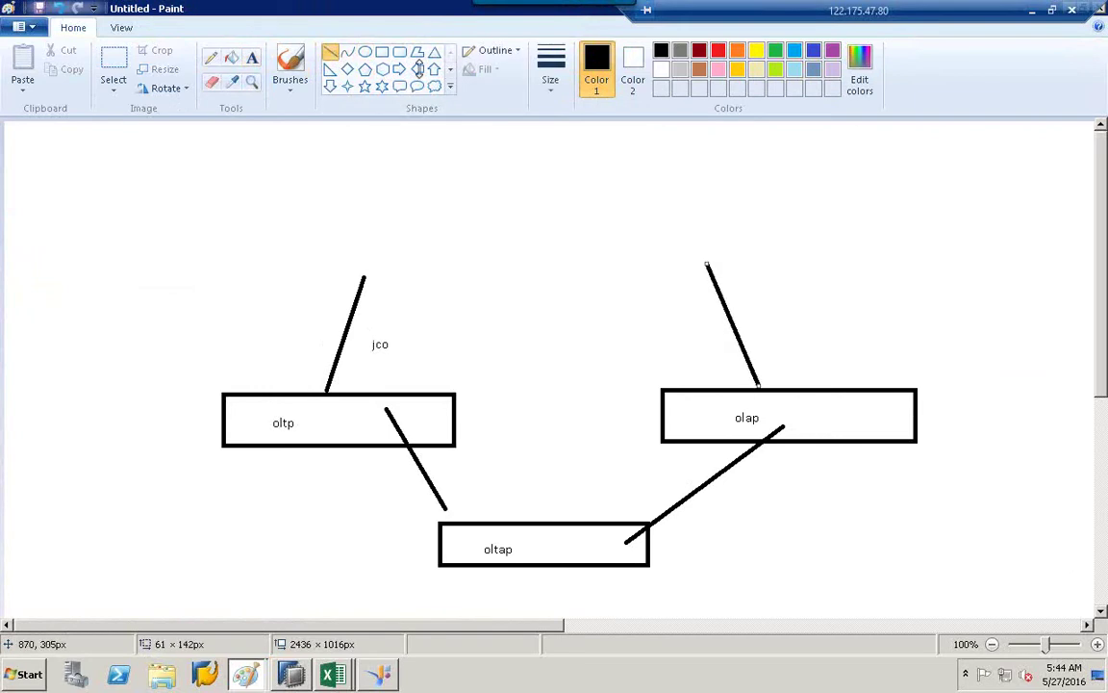
pyautogui.click(252, 60)
pyautogui.click(764, 332)
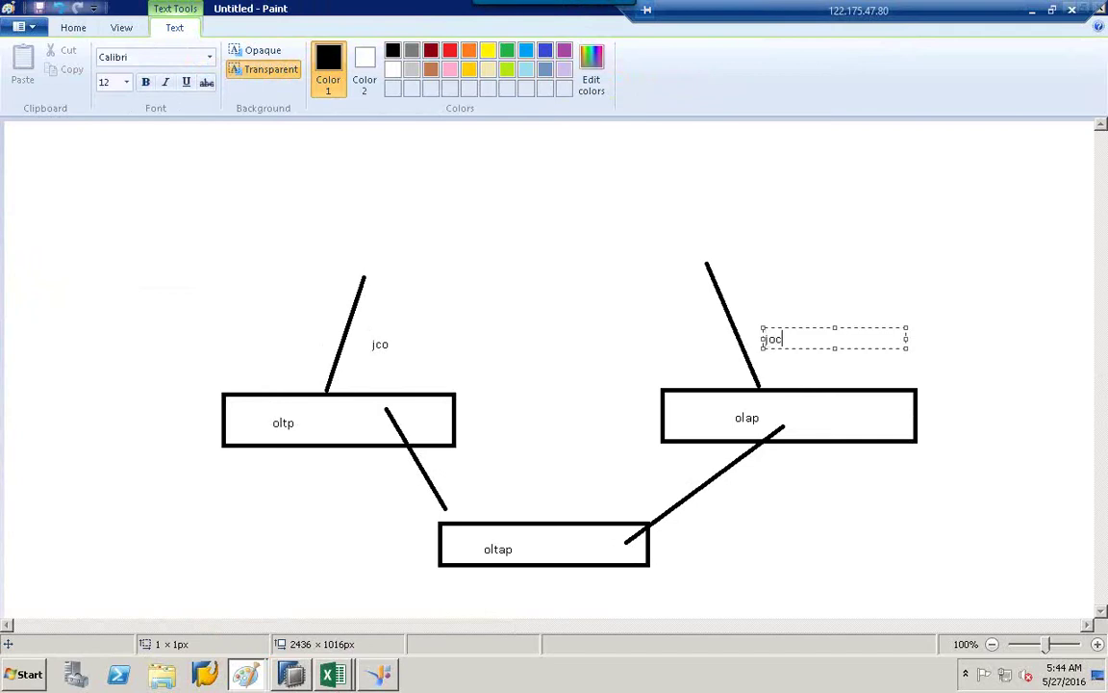
pyautogui.click(671, 327)
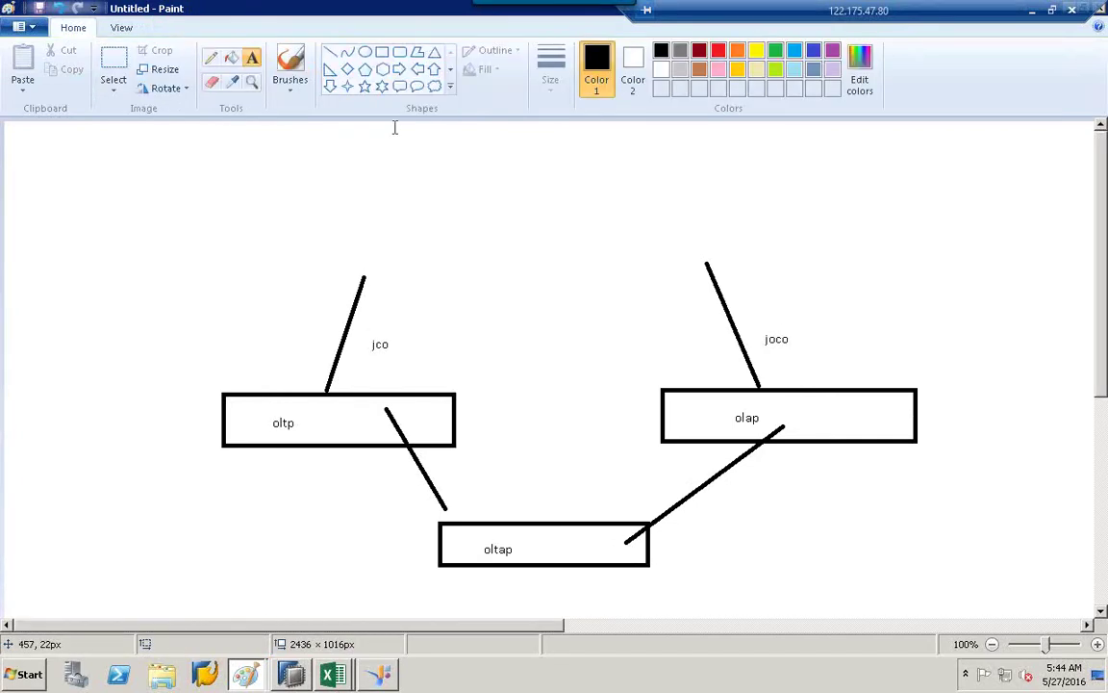
# Draw a long thin box spanning the jco and joco labels.
pyautogui.click(380, 54)
pyautogui.moveTo(349, 328); pyautogui.dragTo(819, 358)
pyautogui.click(601, 286)
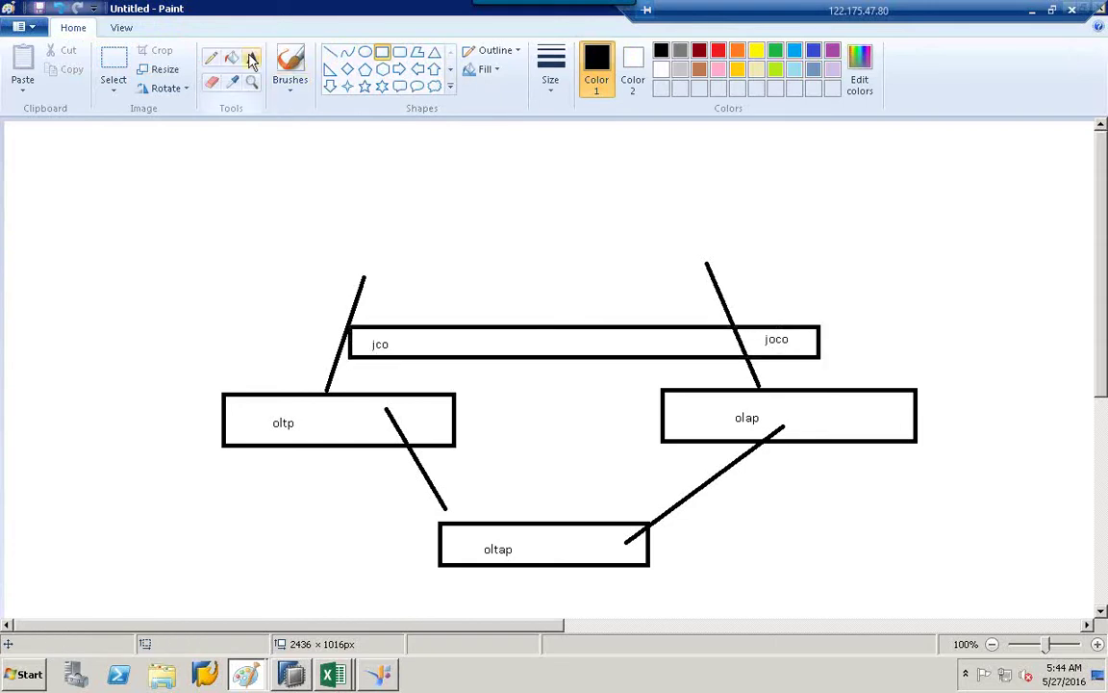
pyautogui.click(211, 81)
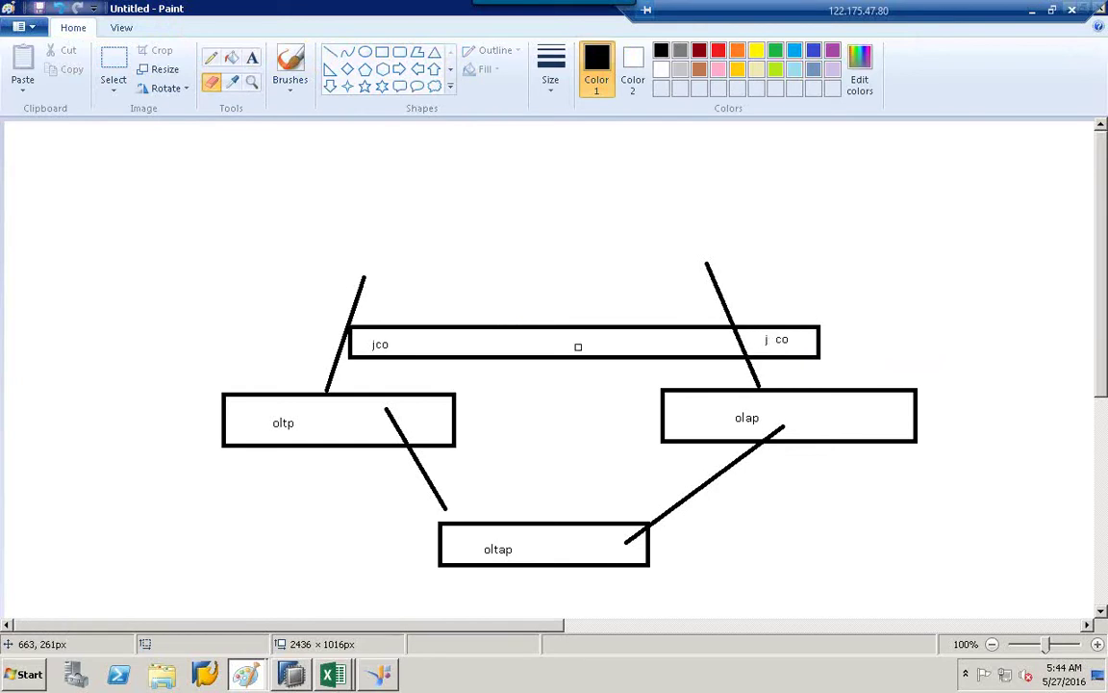
pyautogui.click(252, 58)
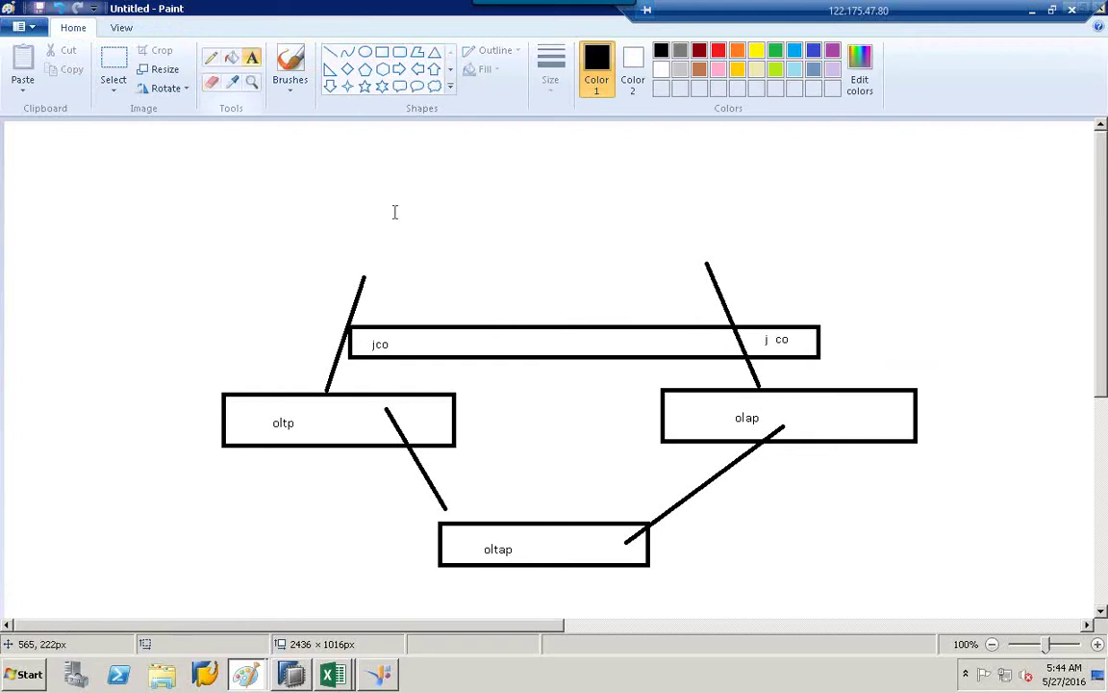
pyautogui.click(511, 314)
# Add a rel label above the long box and a vertical line down to oltap.
pyautogui.click(413, 309)
pyautogui.click(397, 313)
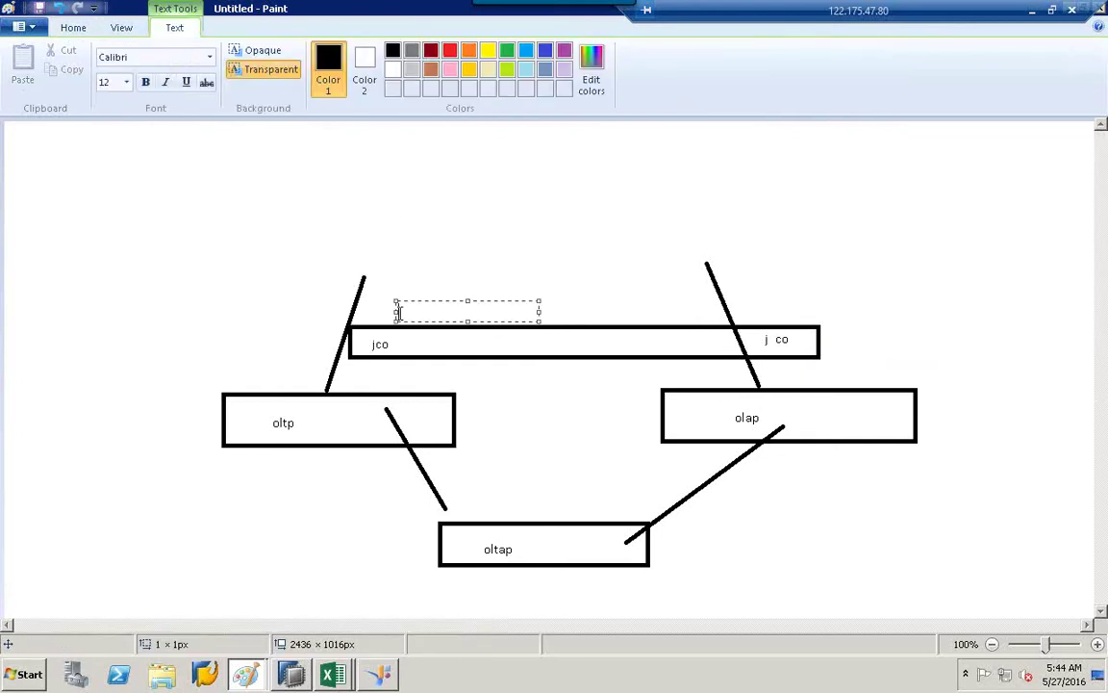
pyautogui.write('rel')
pyautogui.click(480, 207)
pyautogui.click(330, 53)
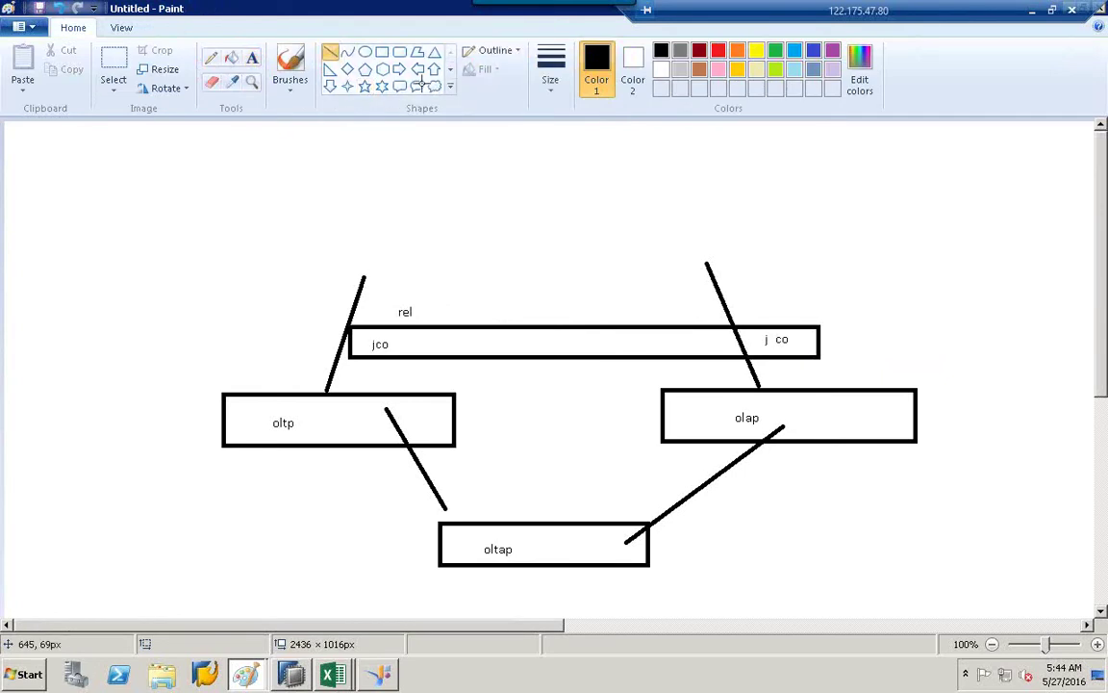
pyautogui.moveTo(512, 165); pyautogui.dragTo(518, 520)
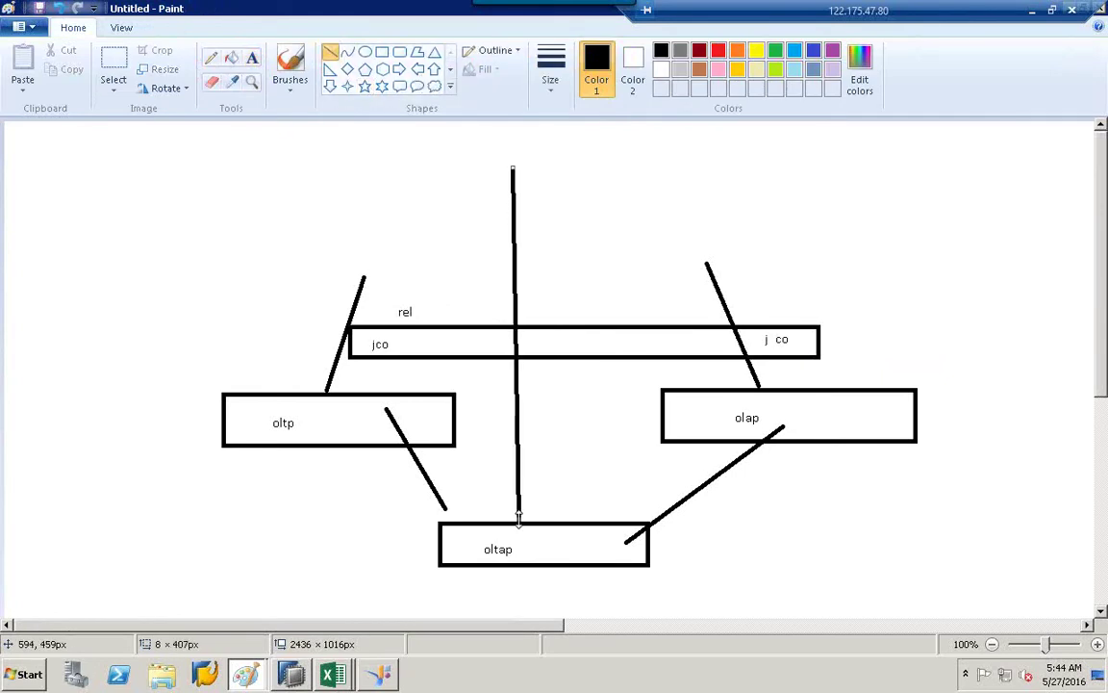
# Label the bottom box hana.
pyautogui.click(252, 57)
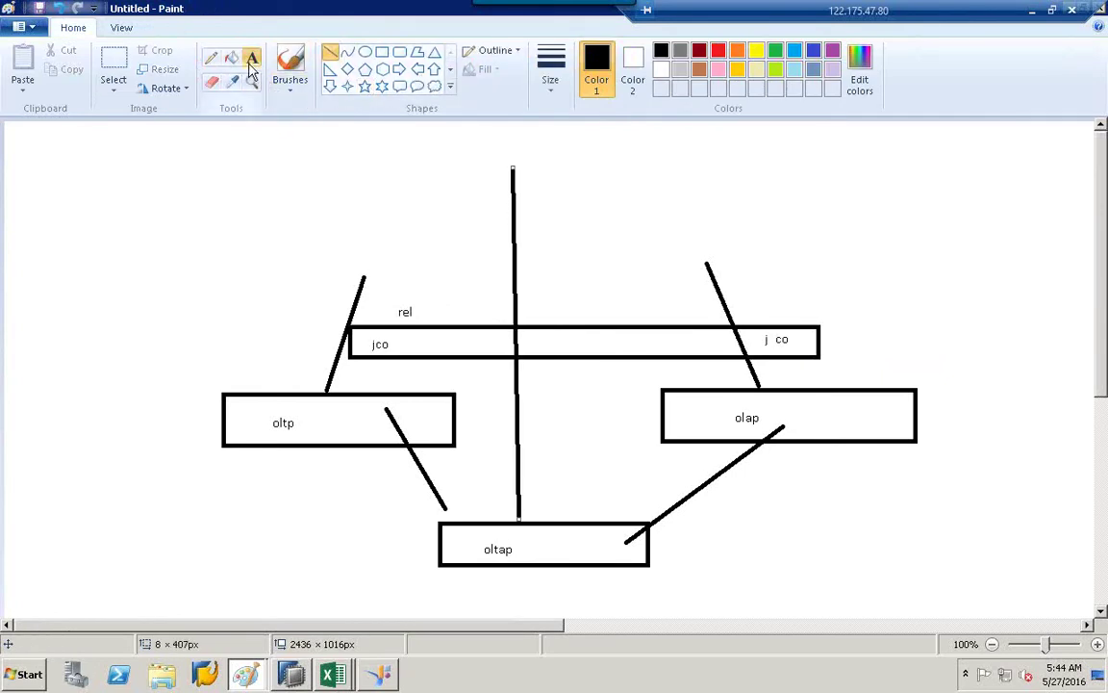
pyautogui.click(547, 546)
pyautogui.write('hana')
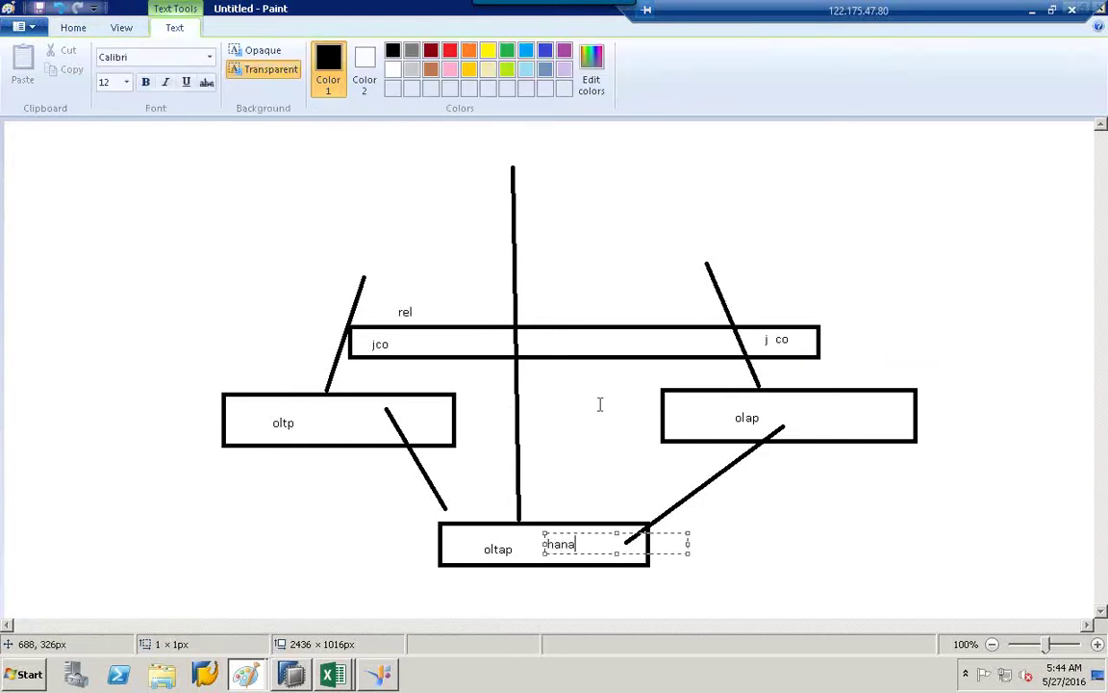
pyautogui.click(599, 404)
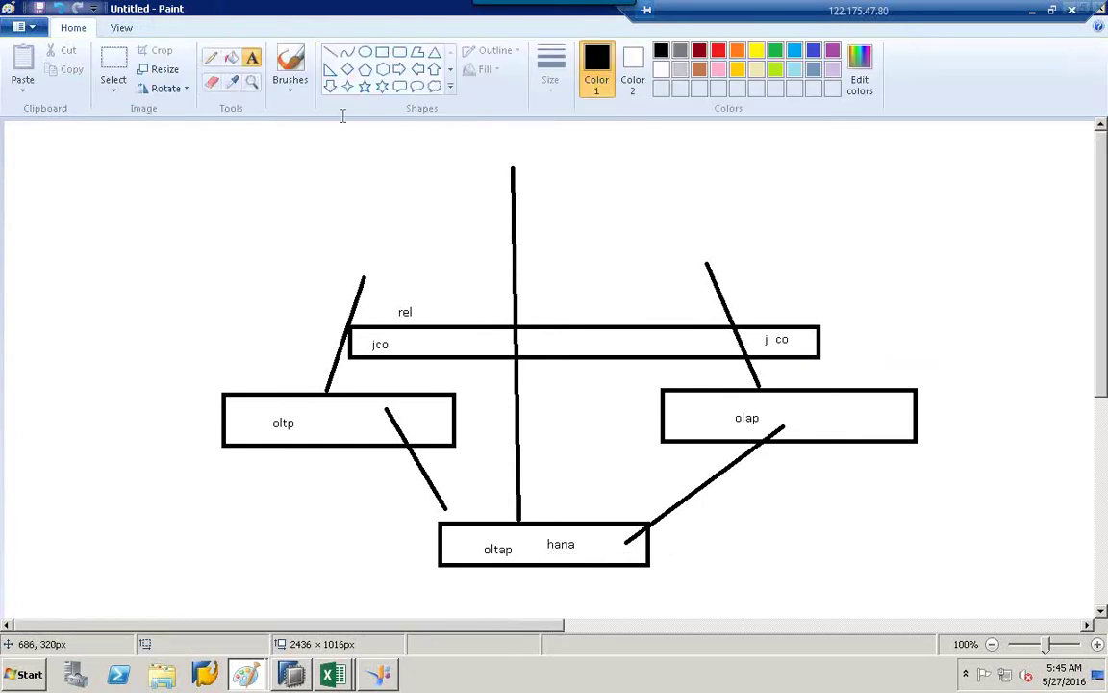
# Draw two branch lines off the vertical line, labelled odbc and jdbc.
pyautogui.click(330, 51)
pyautogui.moveTo(512, 274); pyautogui.dragTo(569, 205)
pyautogui.moveTo(521, 291); pyautogui.dragTo(584, 301)
pyautogui.click(252, 57)
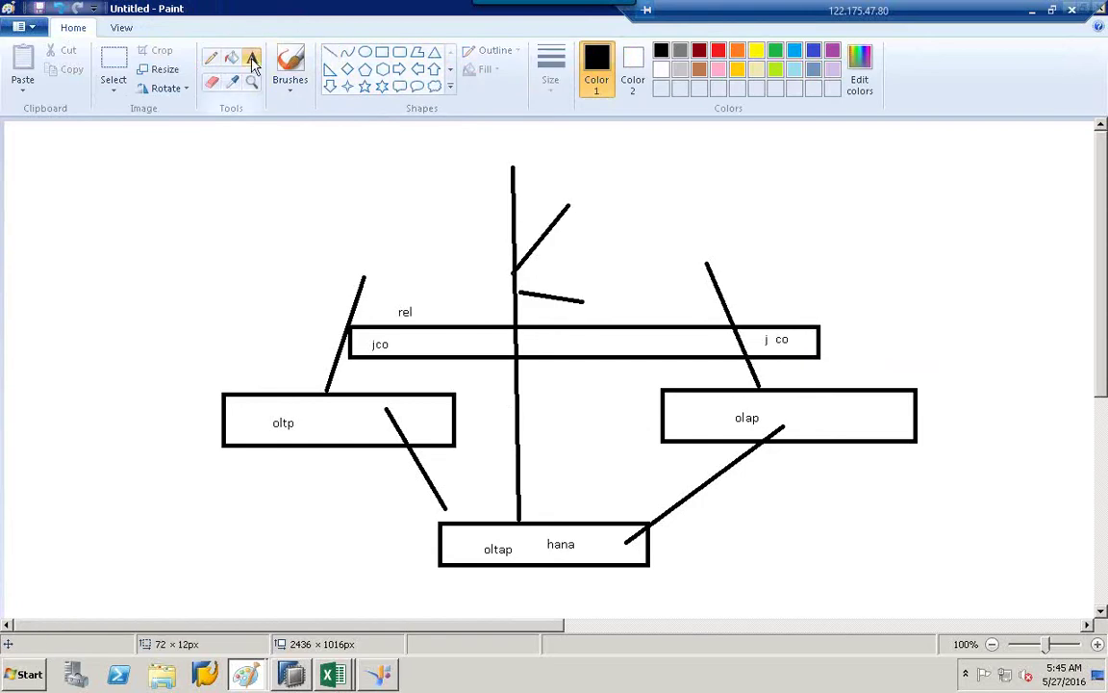
pyautogui.click(579, 197)
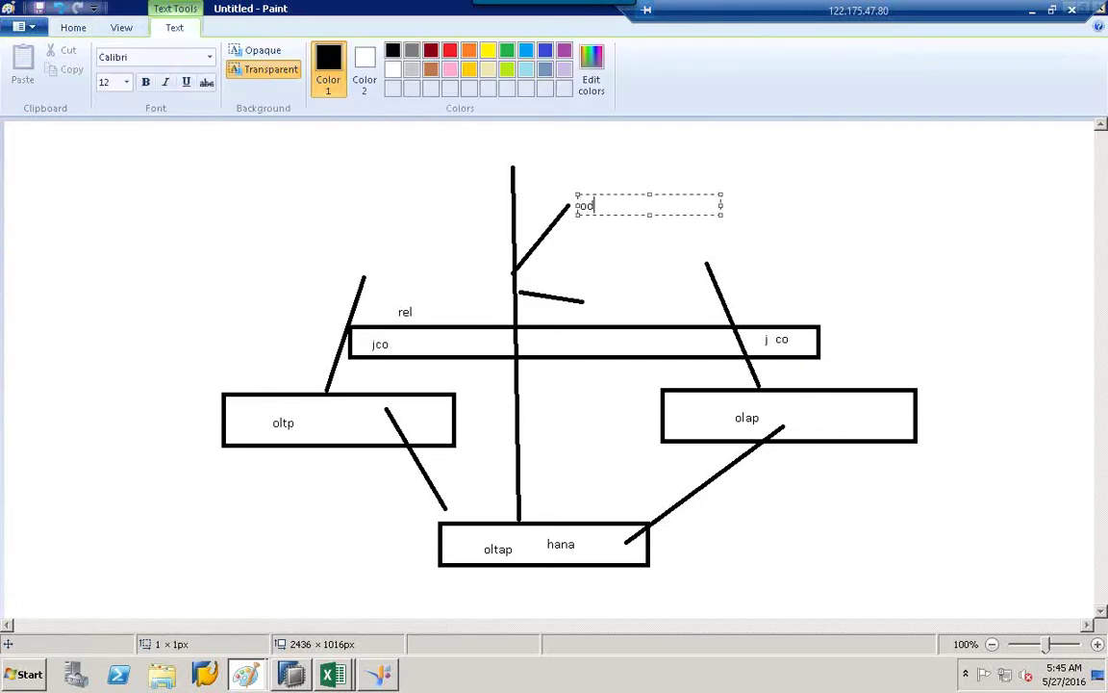
pyautogui.click(600, 287)
pyautogui.click(595, 290)
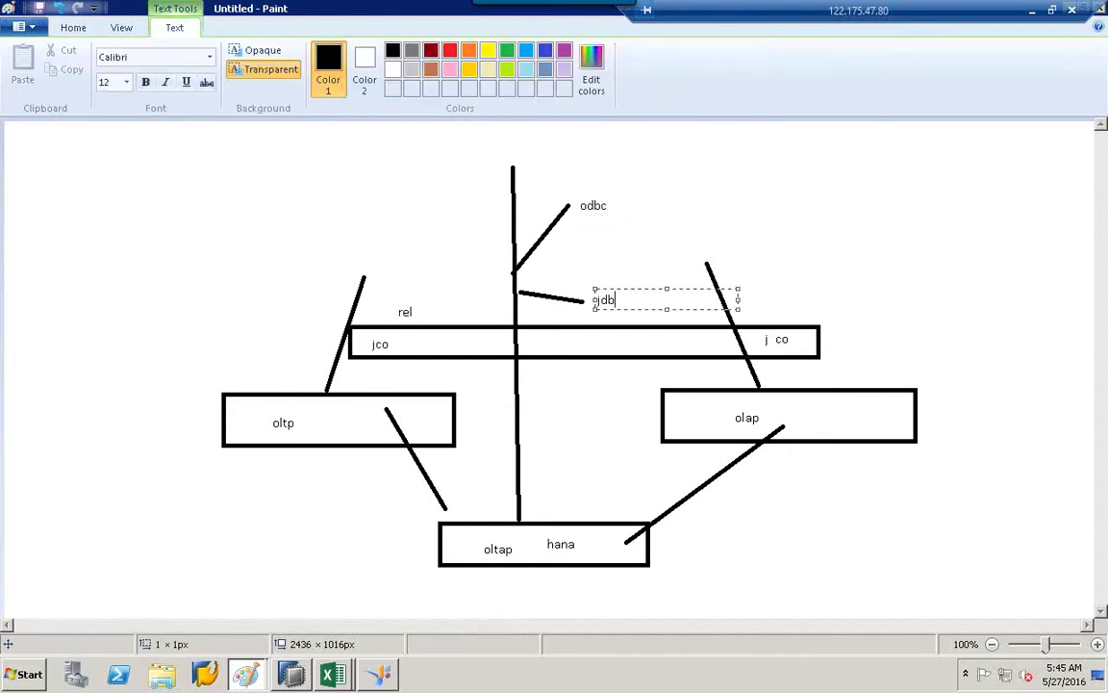
pyautogui.click(629, 273)
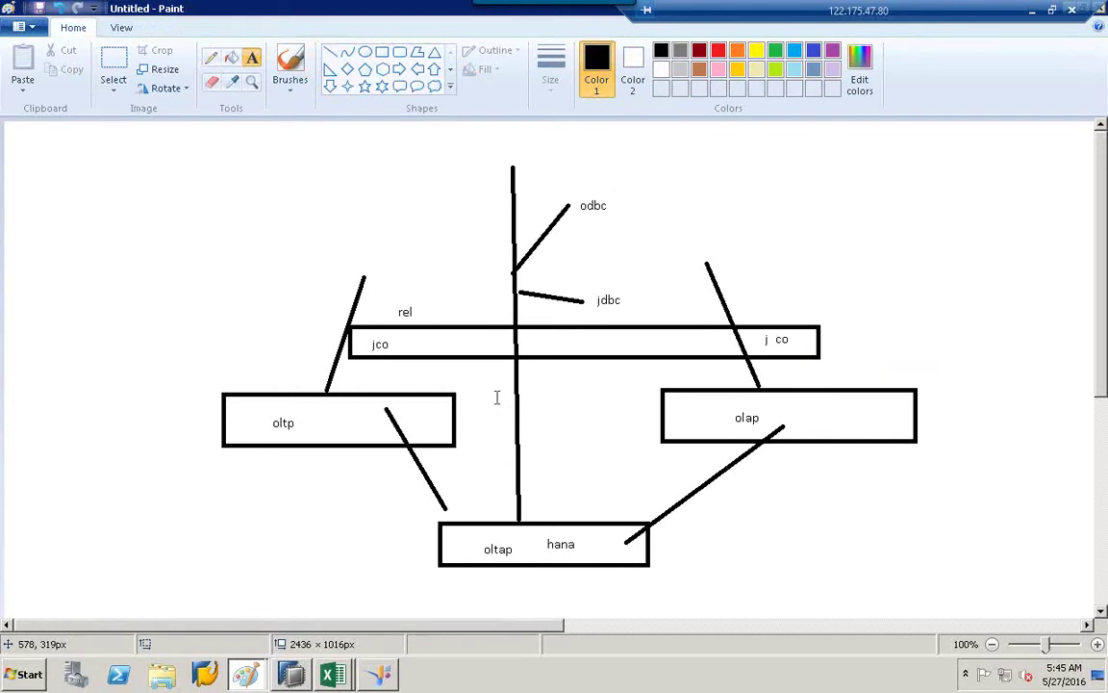
# Add an app label beside jco and a db label in the hana box.
pyautogui.click(390, 343)
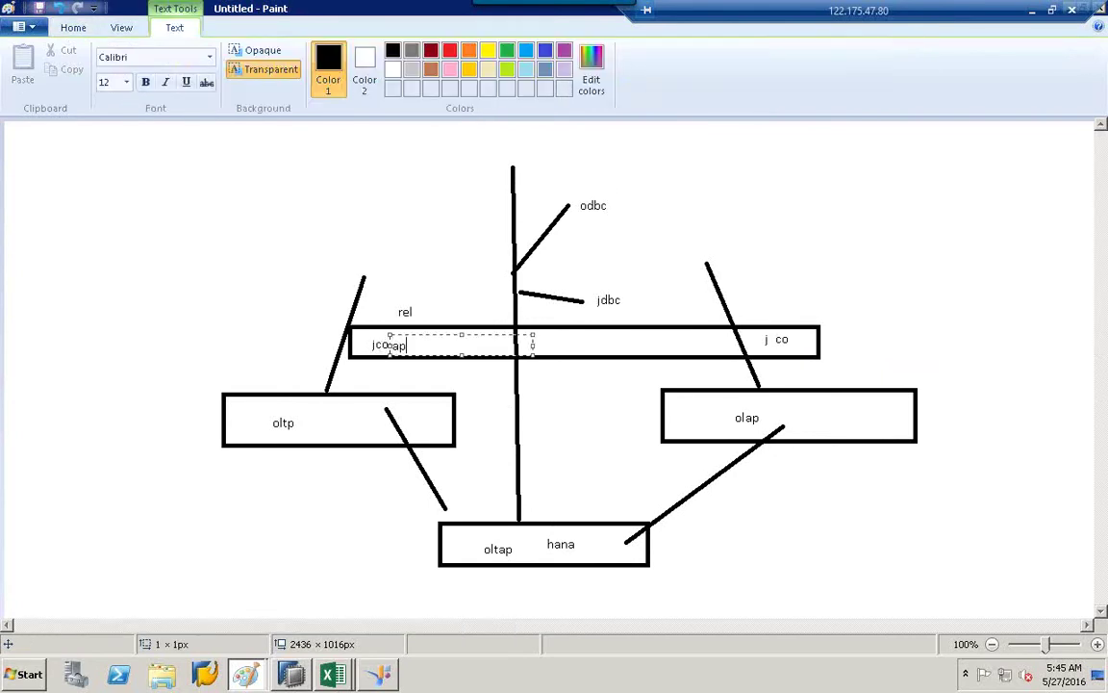
pyautogui.click(382, 351)
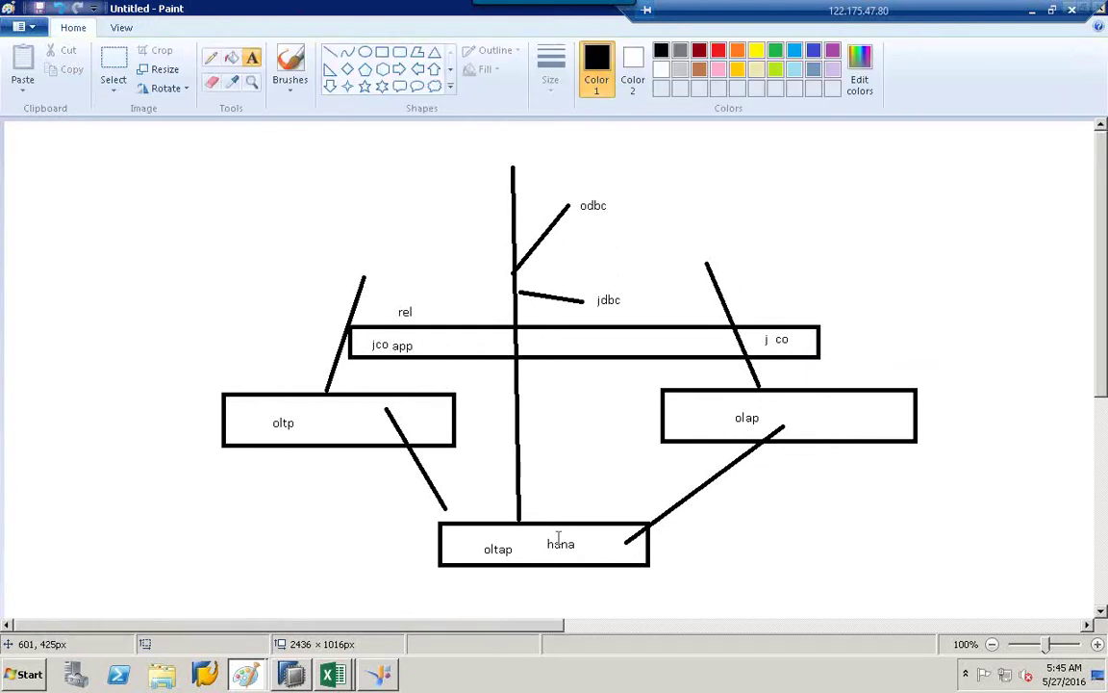
pyautogui.click(509, 539)
pyautogui.write('odb')
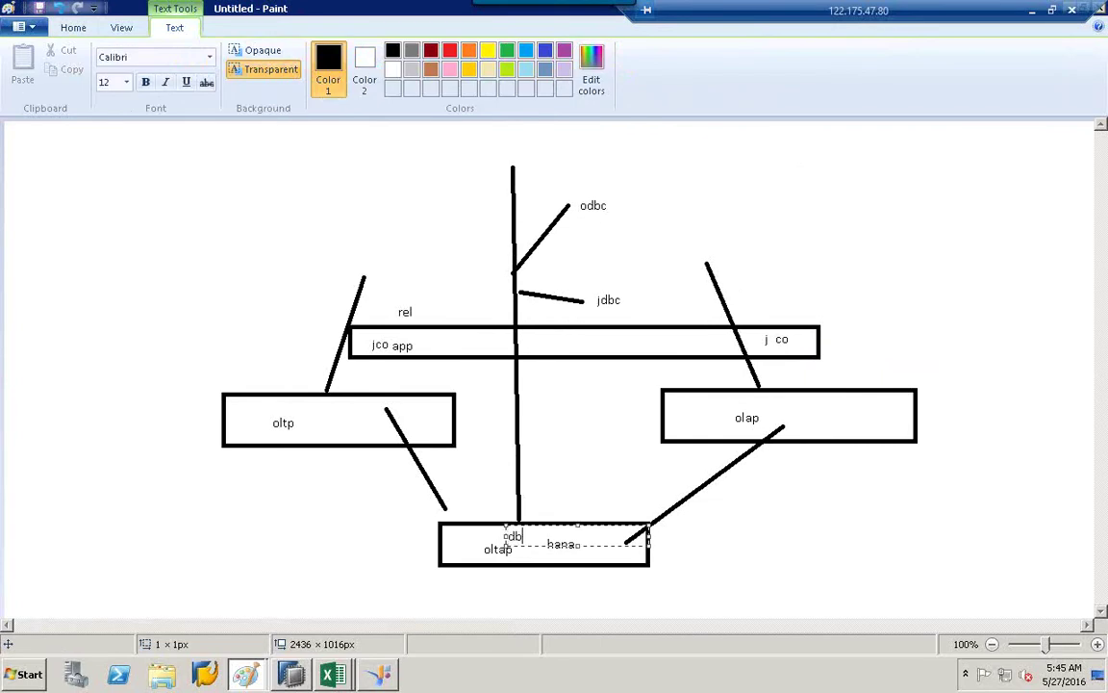
pyautogui.click(521, 558)
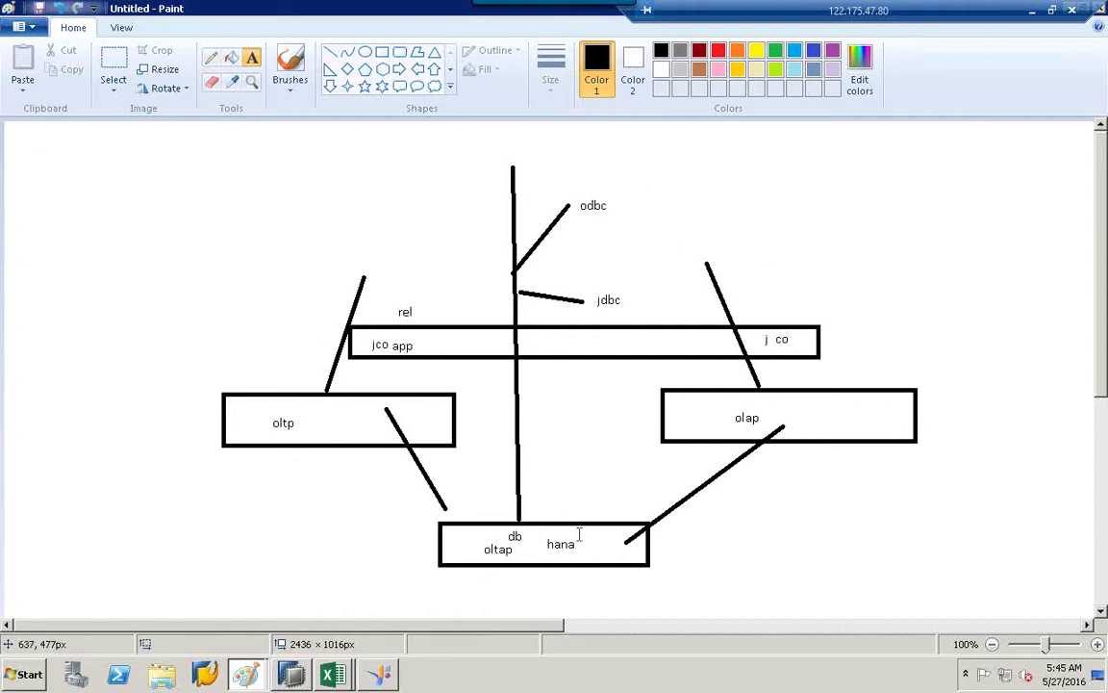
pyautogui.click(330, 52)
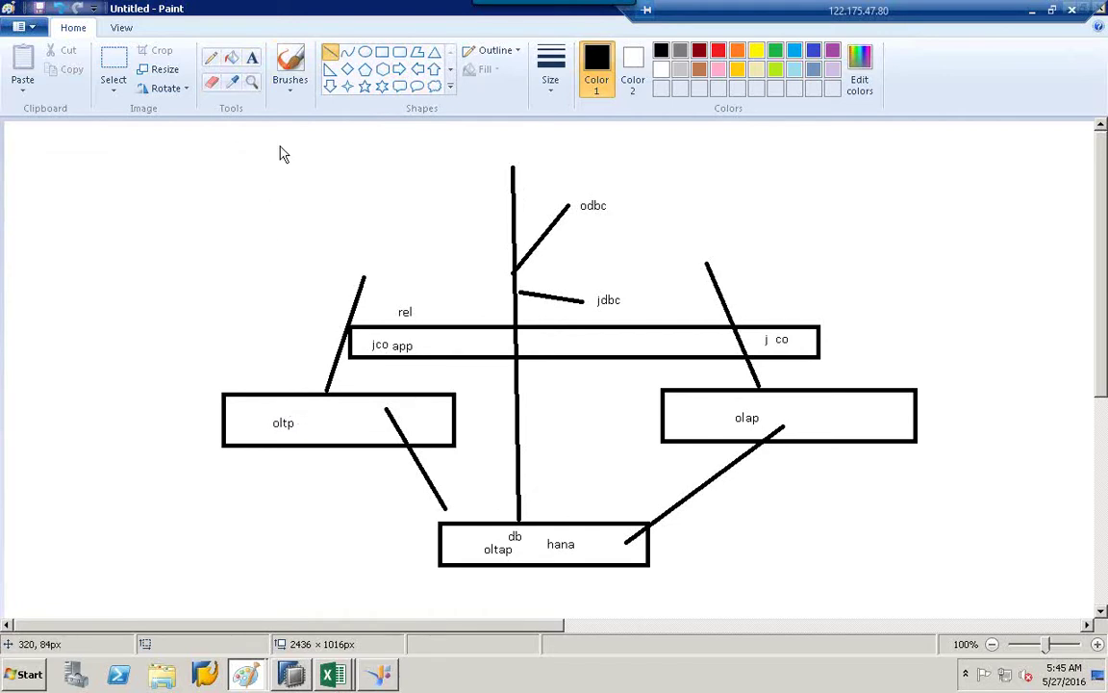
# Type the label 'ecc' inside the oltp box, beside oltp.
pyautogui.click(252, 58)
pyautogui.click(327, 408)
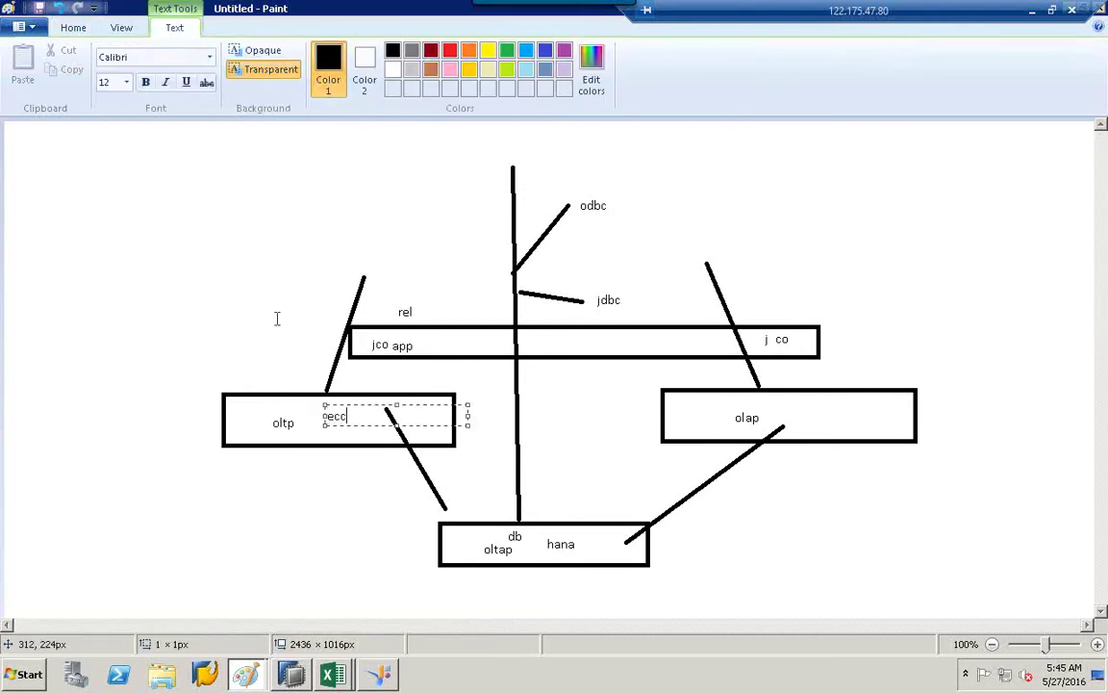
pyautogui.write('ecc')
pyautogui.click(288, 347)
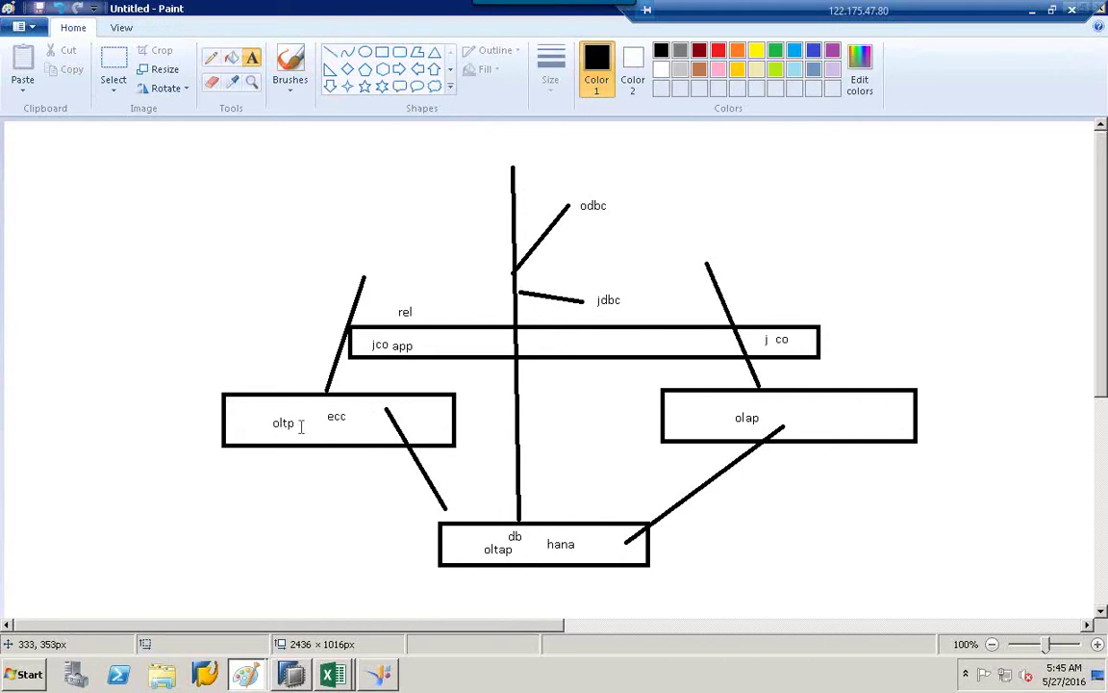
# Try a pencil curve from ecc and a small box at the left, then undo both.
pyautogui.click(212, 57)
pyautogui.moveTo(345, 429)
pyautogui.mouseDown()
pyautogui.moveTo(413, 505)
pyautogui.moveTo(460, 532)
pyautogui.mouseUp()
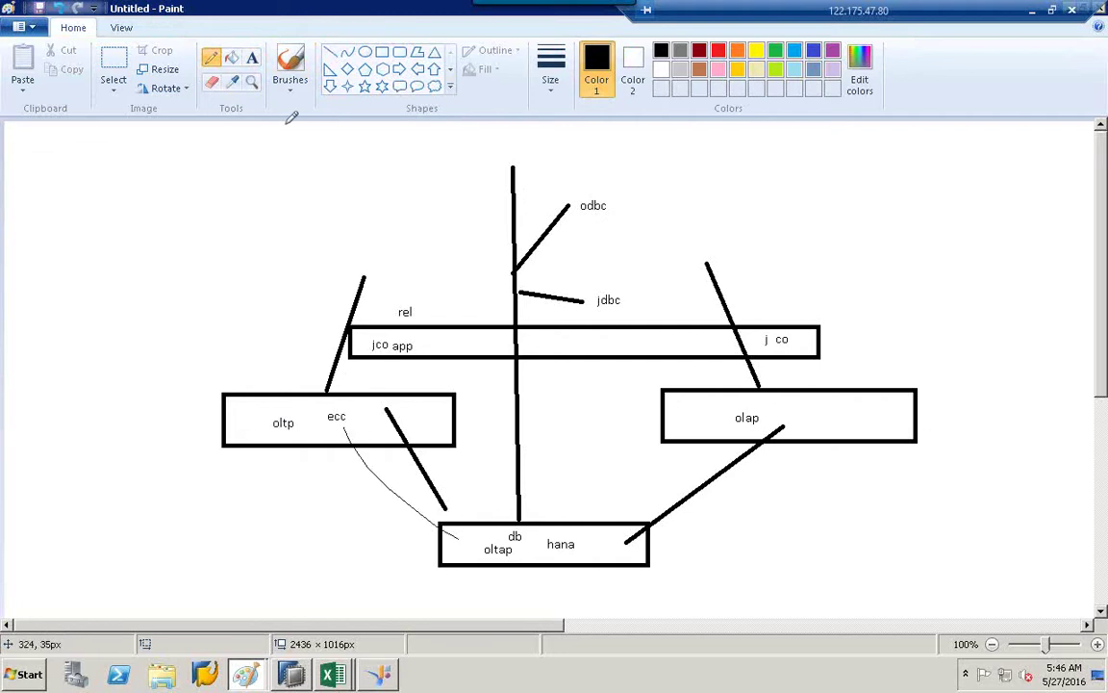
pyautogui.click(382, 52)
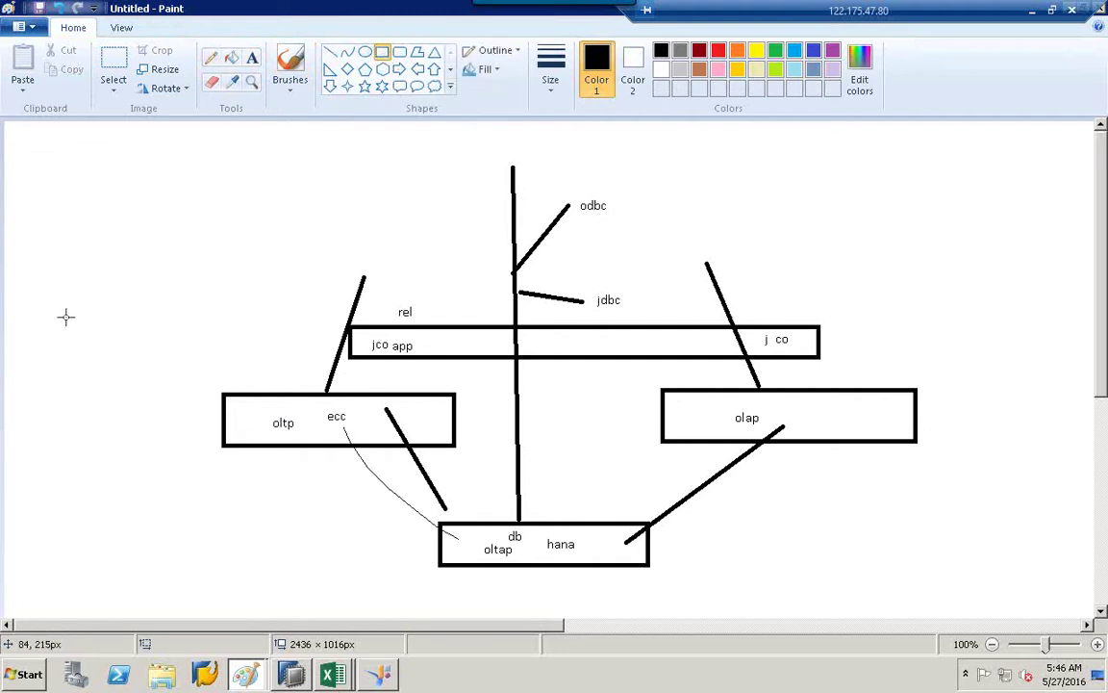
pyautogui.moveTo(33, 337); pyautogui.dragTo(135, 368)
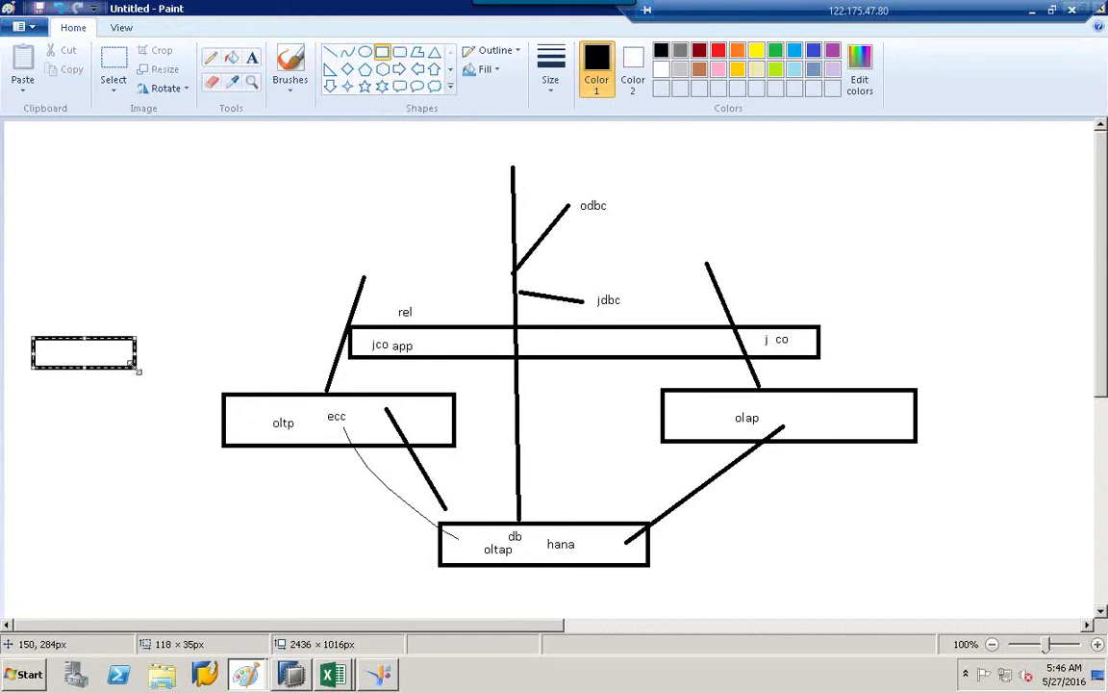
pyautogui.click(252, 57)
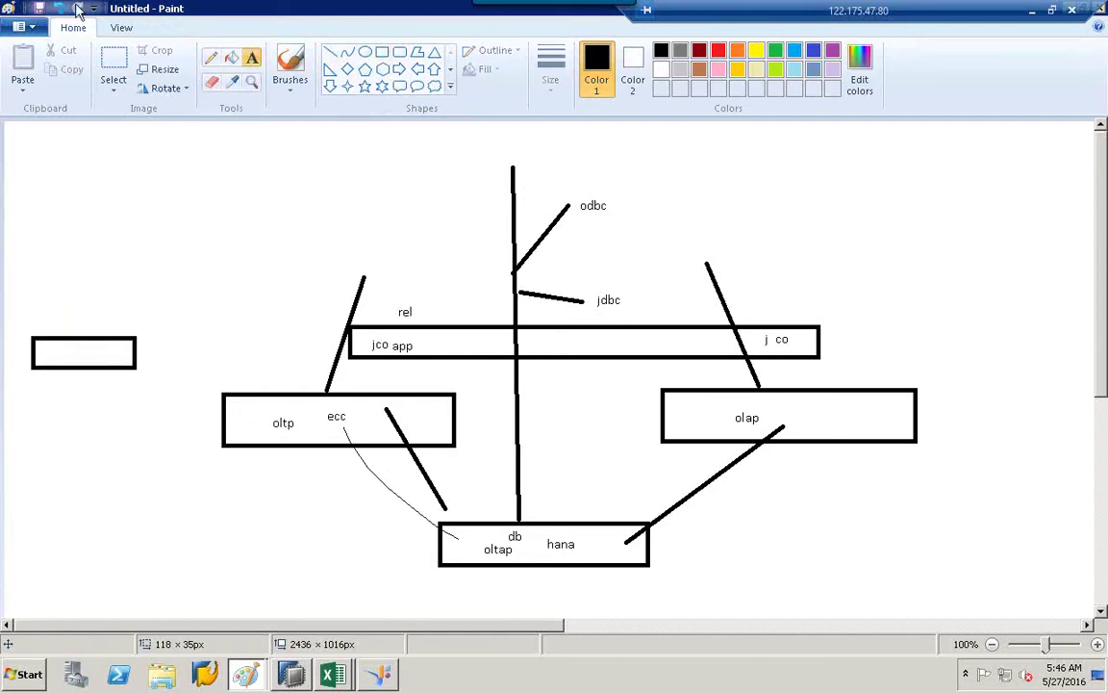
pyautogui.click(59, 9)
pyautogui.click(60, 9)
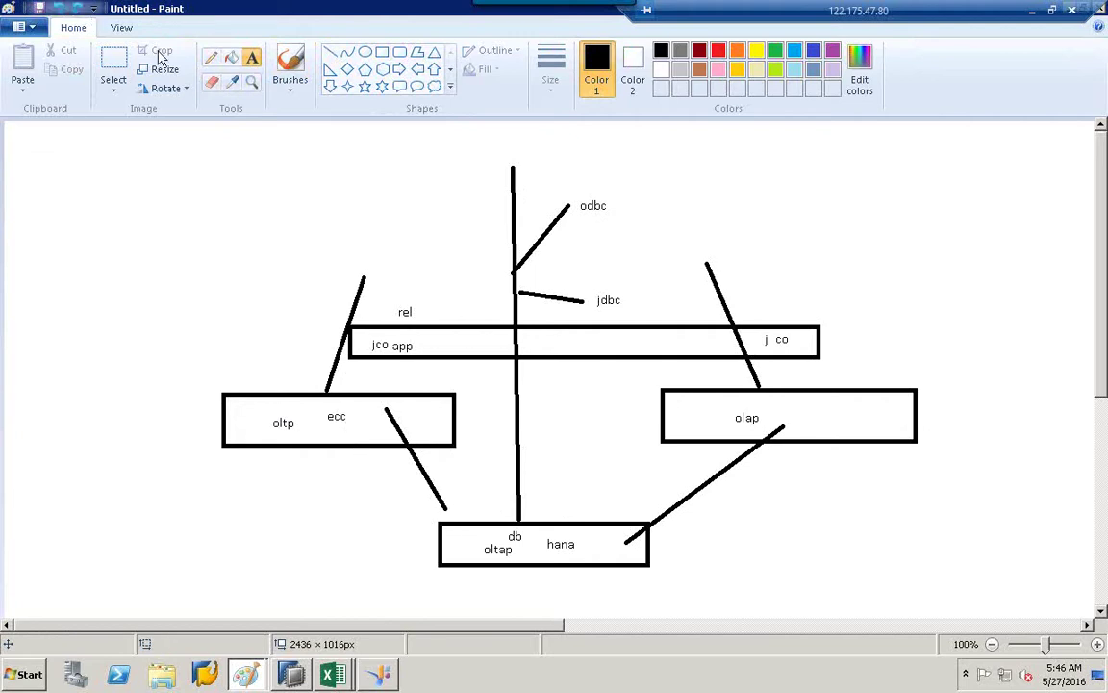
pyautogui.click(210, 57)
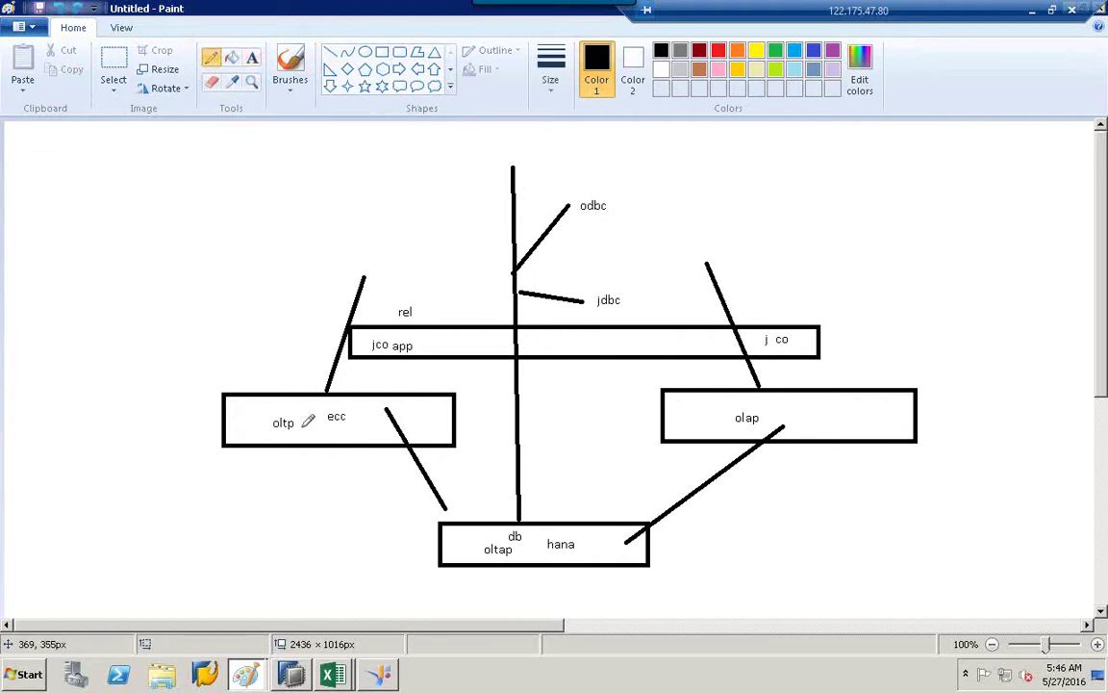
# Circle the oltp label, draw a thin curve from ecc to the hana box, and discard stray text boxes.
pyautogui.moveTo(302, 424)
pyautogui.mouseDown()
pyautogui.moveTo(261, 419)
pyautogui.moveTo(297, 409)
pyautogui.moveTo(304, 422)
pyautogui.mouseUp()
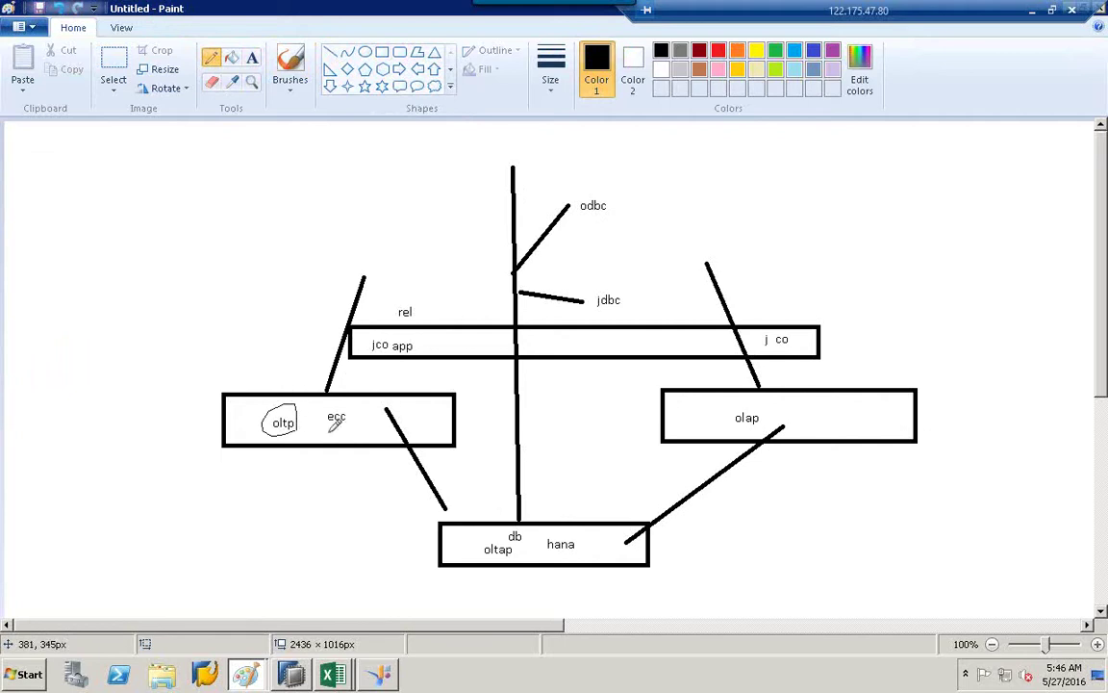
pyautogui.moveTo(328, 432)
pyautogui.mouseDown()
pyautogui.moveTo(368, 490)
pyautogui.moveTo(450, 532)
pyautogui.mouseUp()
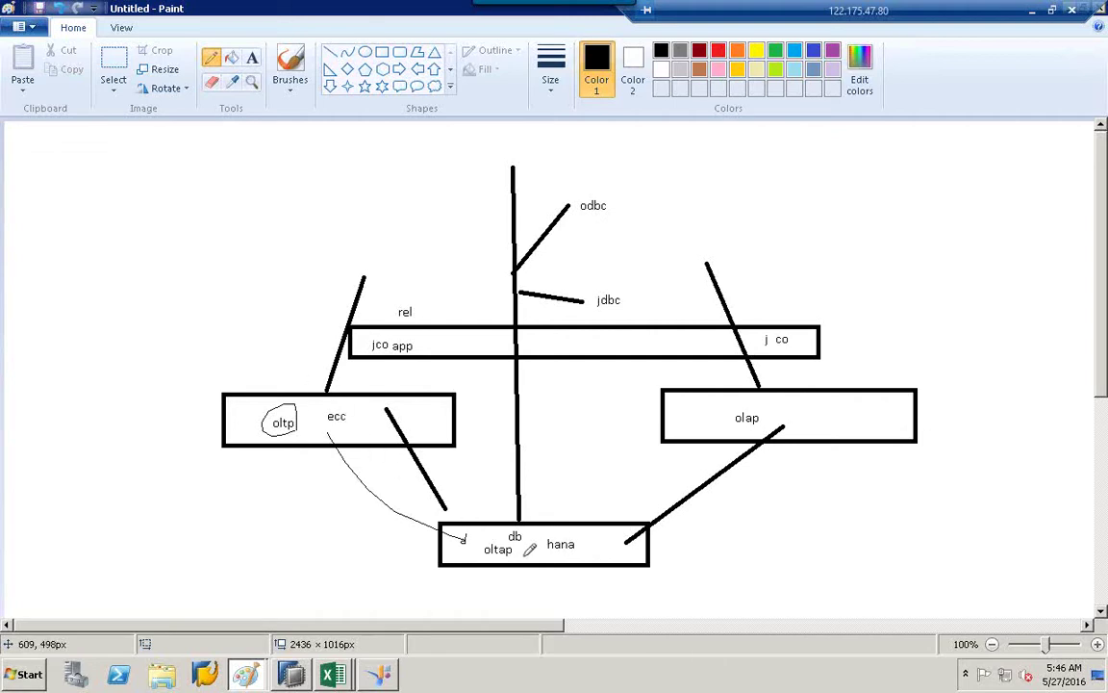
pyautogui.click(251, 57)
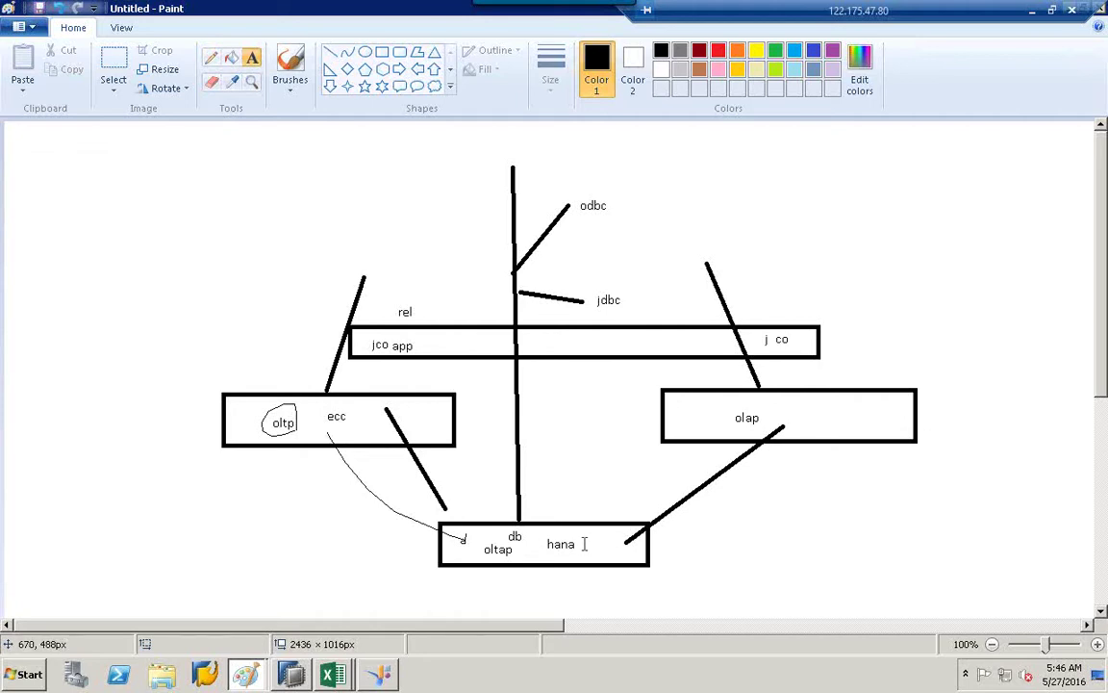
pyautogui.click(297, 430)
pyautogui.rightClick(298, 430)
pyautogui.click(302, 367)
pyautogui.moveTo(302, 366); pyautogui.dragTo(329, 416)
pyautogui.click(494, 513)
pyautogui.click(382, 51)
# Draw a new box at the lower left and label it 'bobi'.
pyautogui.moveTo(121, 506); pyautogui.dragTo(292, 536)
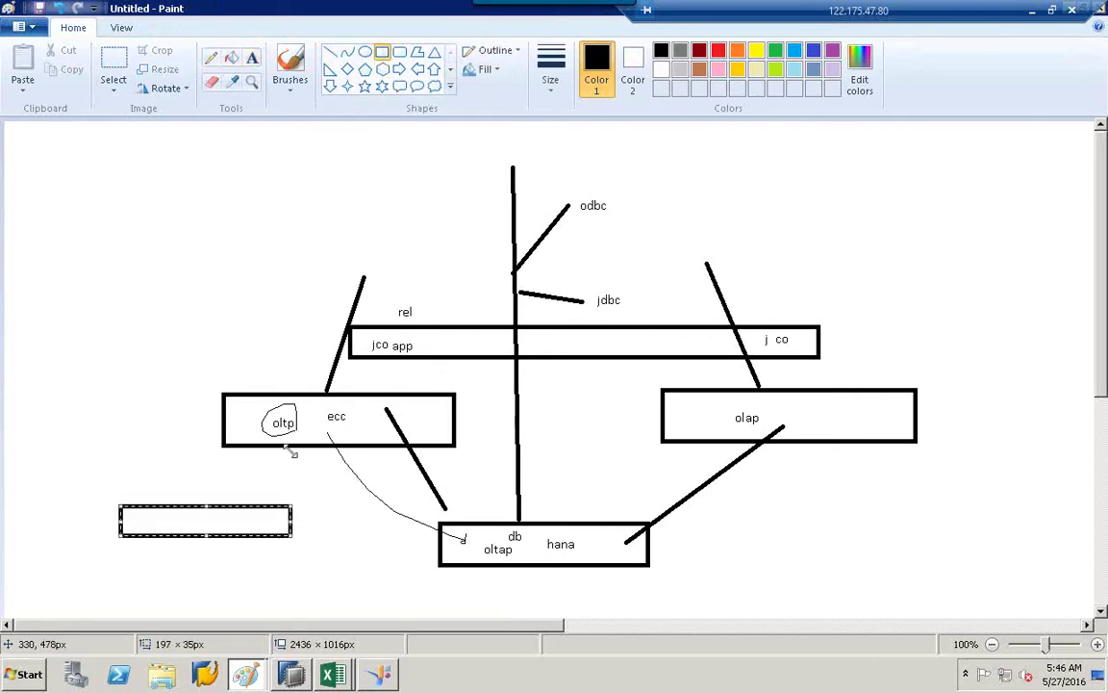
pyautogui.click(252, 60)
pyautogui.click(146, 519)
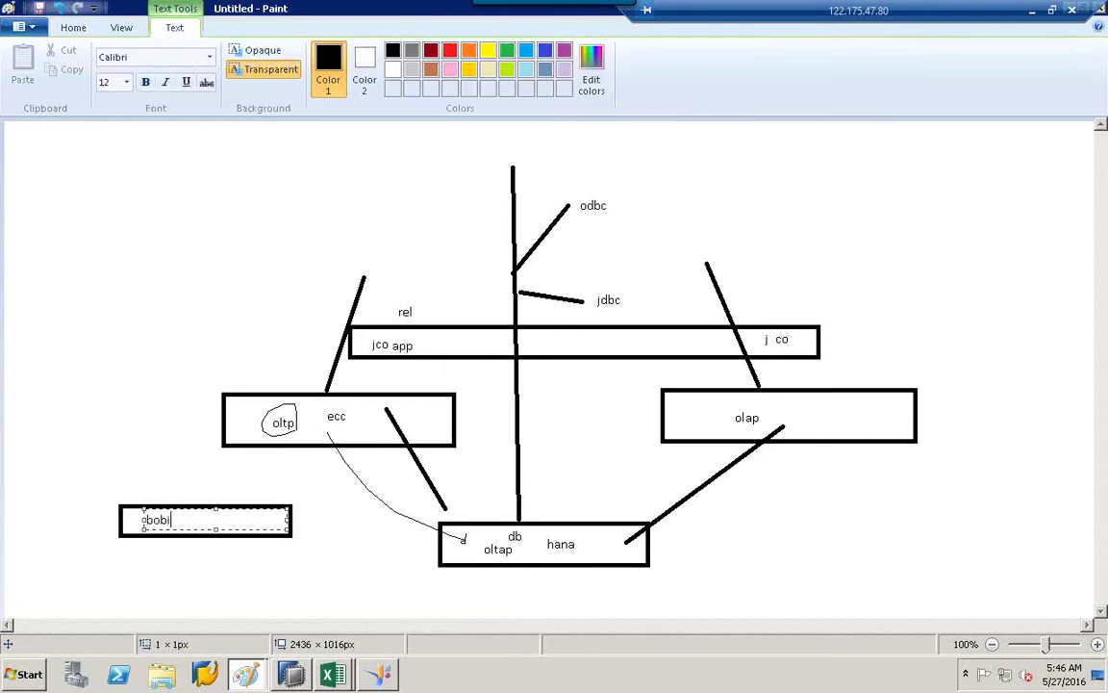
pyautogui.write('bobi')
pyautogui.click(154, 468)
# Link bobi by freehand lines to the oltp box and ecc, then circle ecc with a line into hana.
pyautogui.click(211, 58)
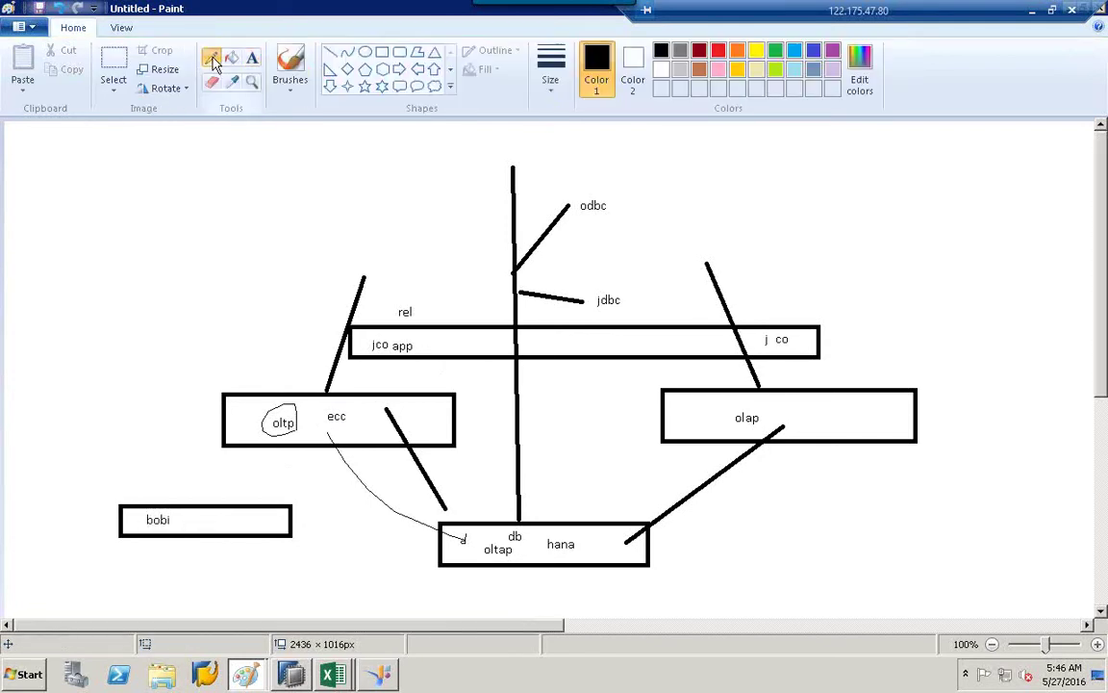
pyautogui.moveTo(273, 532)
pyautogui.mouseDown()
pyautogui.moveTo(406, 588)
pyautogui.moveTo(470, 546)
pyautogui.mouseUp()
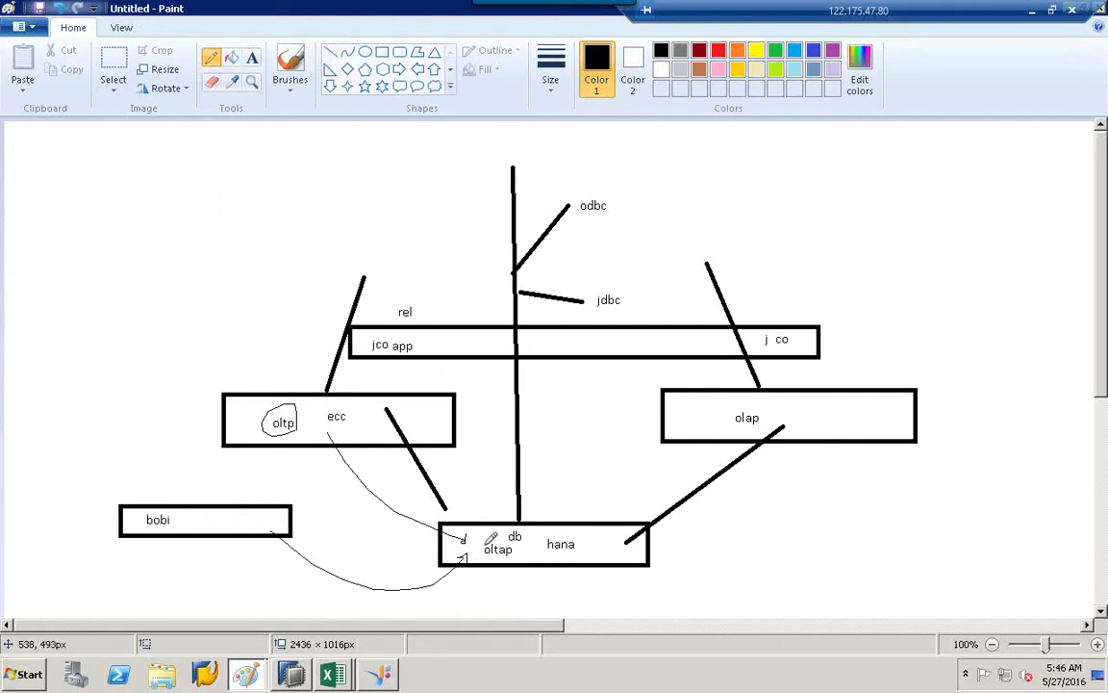
pyautogui.moveTo(205, 517); pyautogui.dragTo(320, 429)
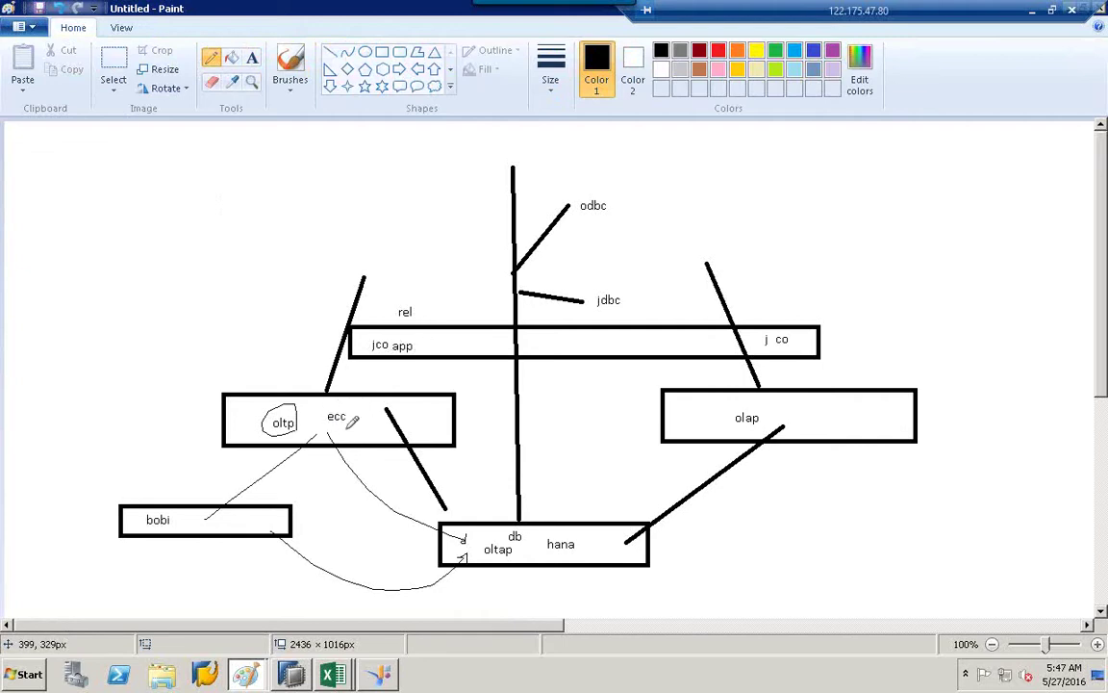
pyautogui.moveTo(325, 424)
pyautogui.mouseDown()
pyautogui.moveTo(344, 402)
pyautogui.moveTo(349, 423)
pyautogui.moveTo(443, 504)
pyautogui.mouseUp()
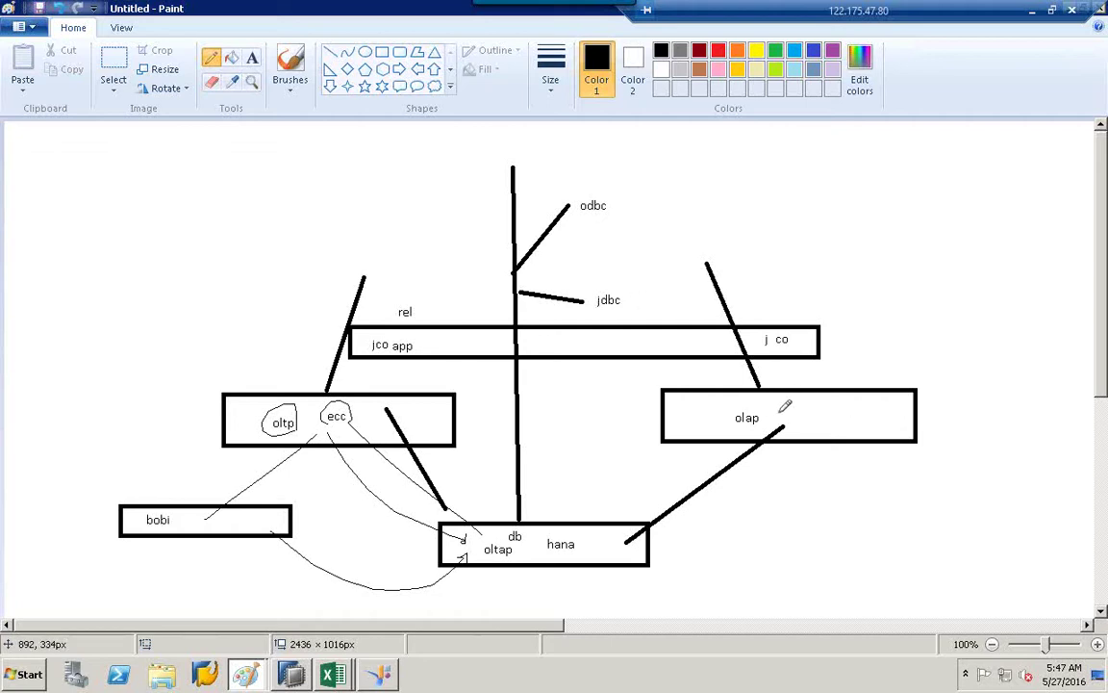
# Type the label 'bw' inside the olap box.
pyautogui.click(251, 58)
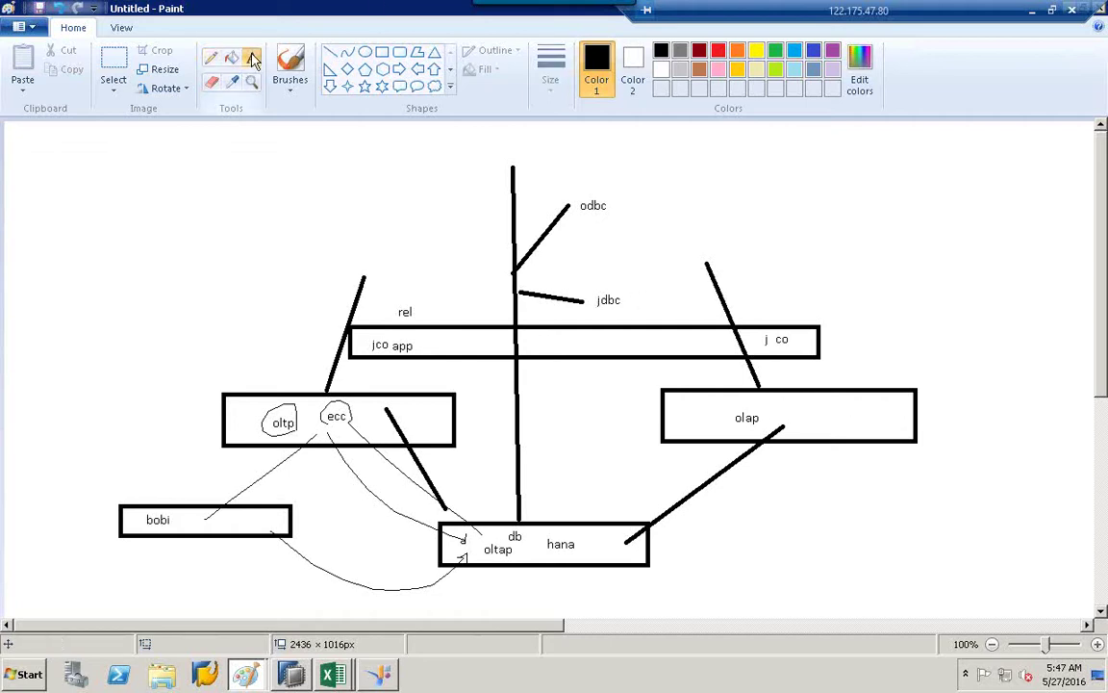
pyautogui.click(843, 421)
pyautogui.write('bw')
pyautogui.click(897, 322)
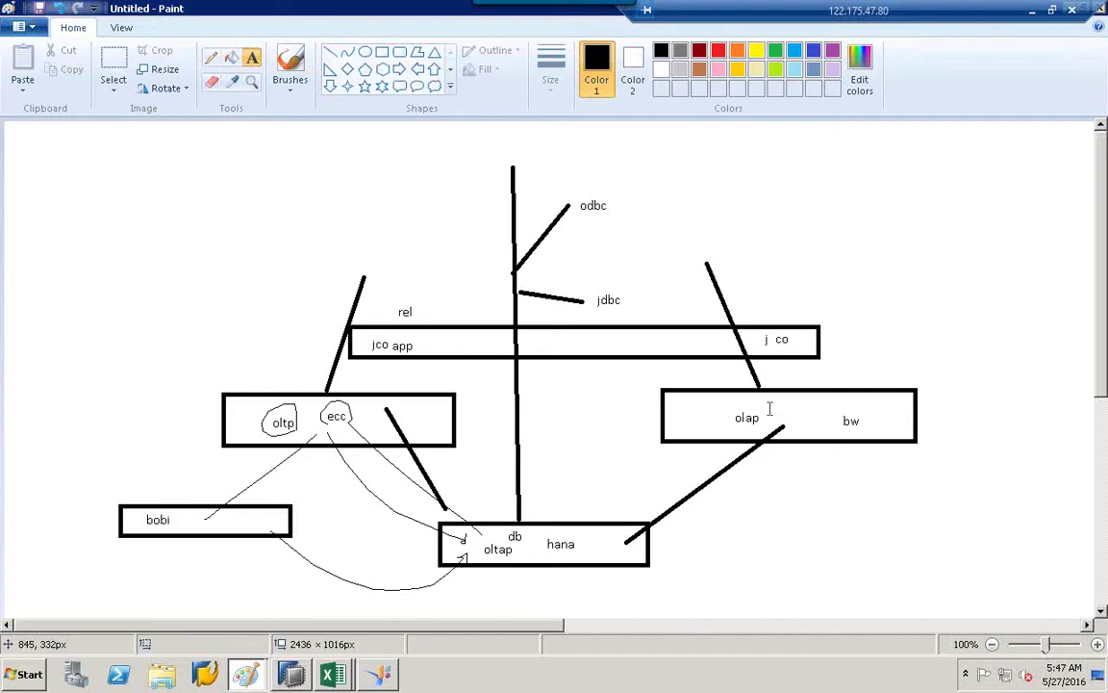
# Discard an empty text box and draw a freehand circle around the olap label.
pyautogui.click(673, 409)
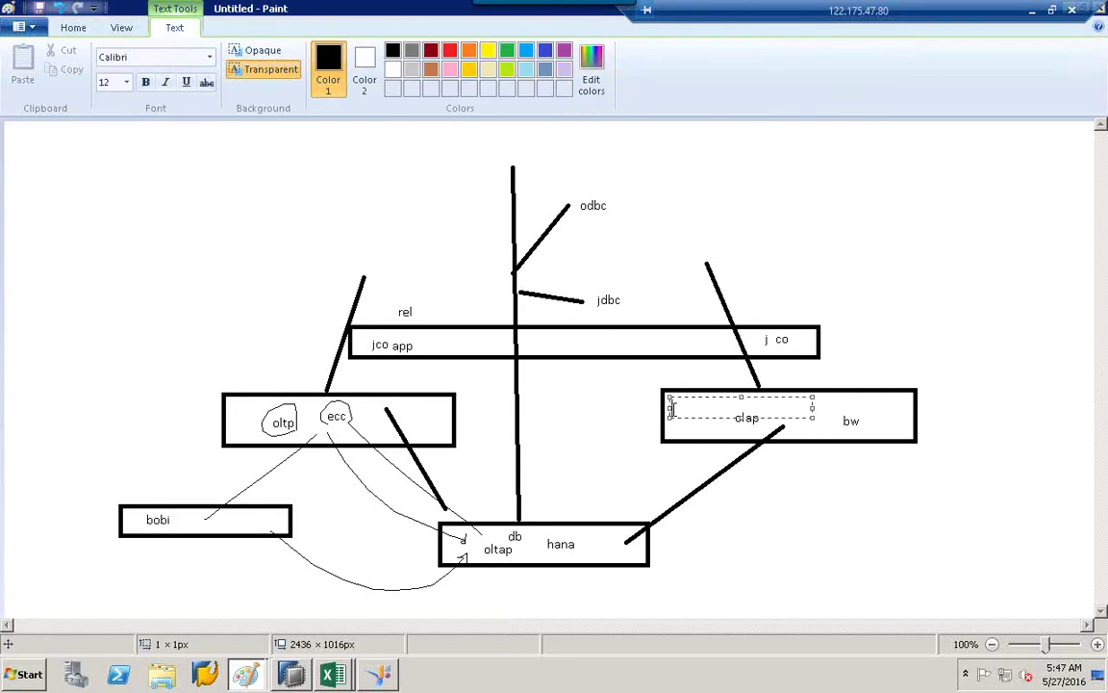
pyautogui.click(644, 371)
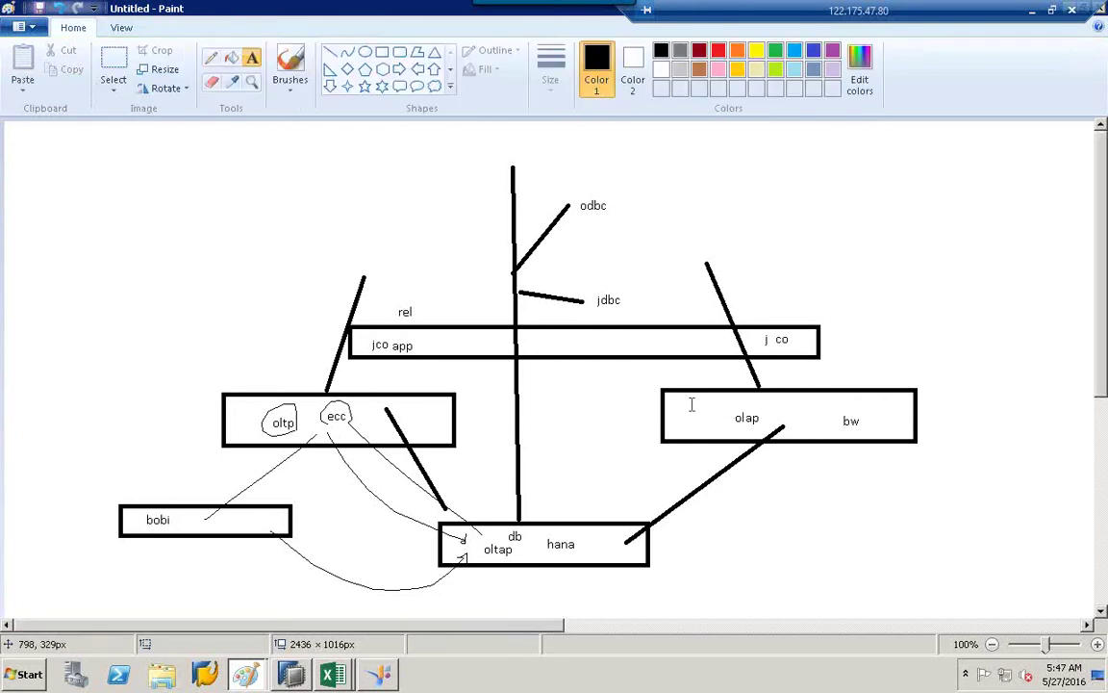
pyautogui.click(211, 57)
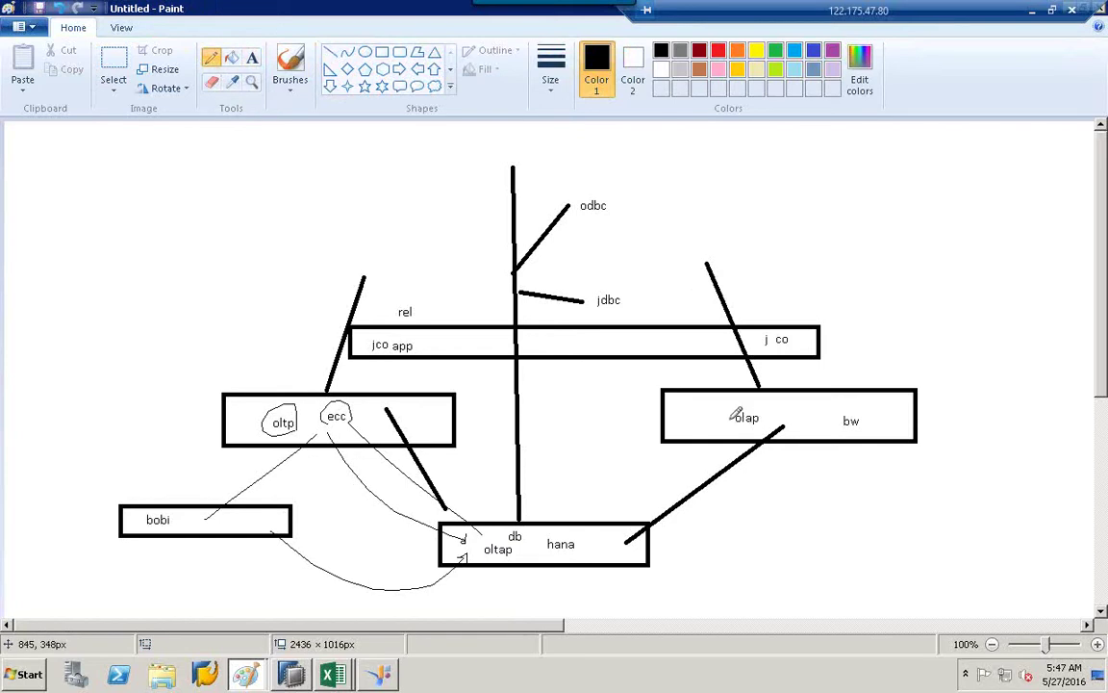
pyautogui.moveTo(732, 415)
pyautogui.mouseDown()
pyautogui.moveTo(762, 408)
pyautogui.moveTo(756, 430)
pyautogui.moveTo(734, 417)
pyautogui.mouseUp()
# Draw a thick straight line up from the olap box and label it 'bics'.
pyautogui.click(330, 51)
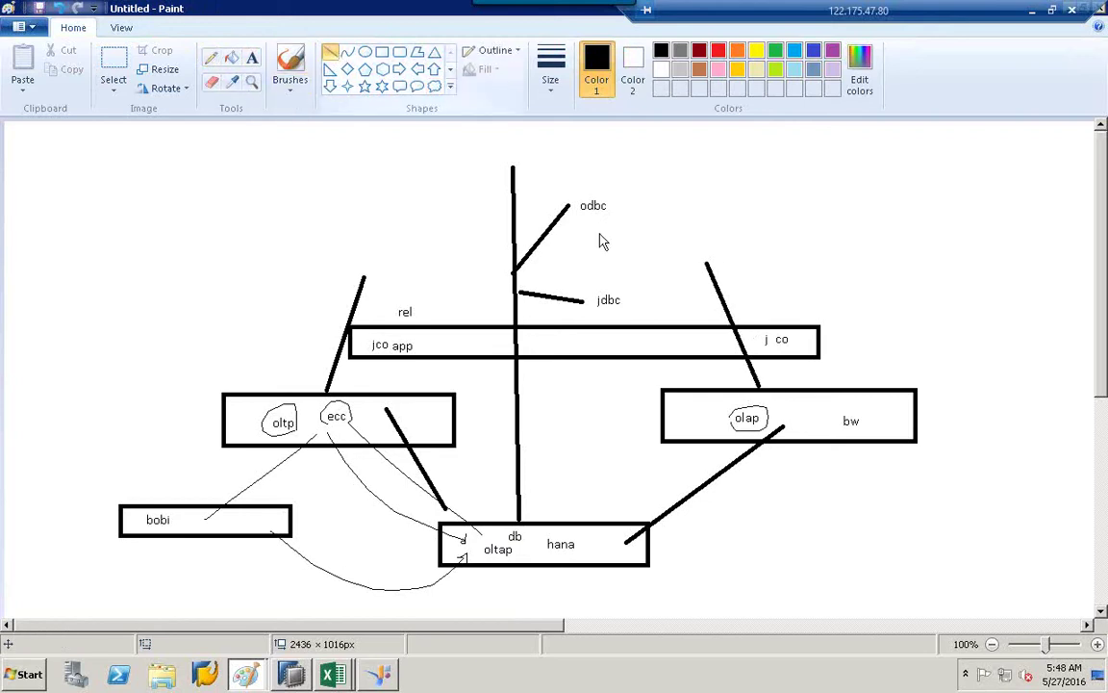
pyautogui.moveTo(642, 190); pyautogui.dragTo(660, 383)
pyautogui.click(252, 56)
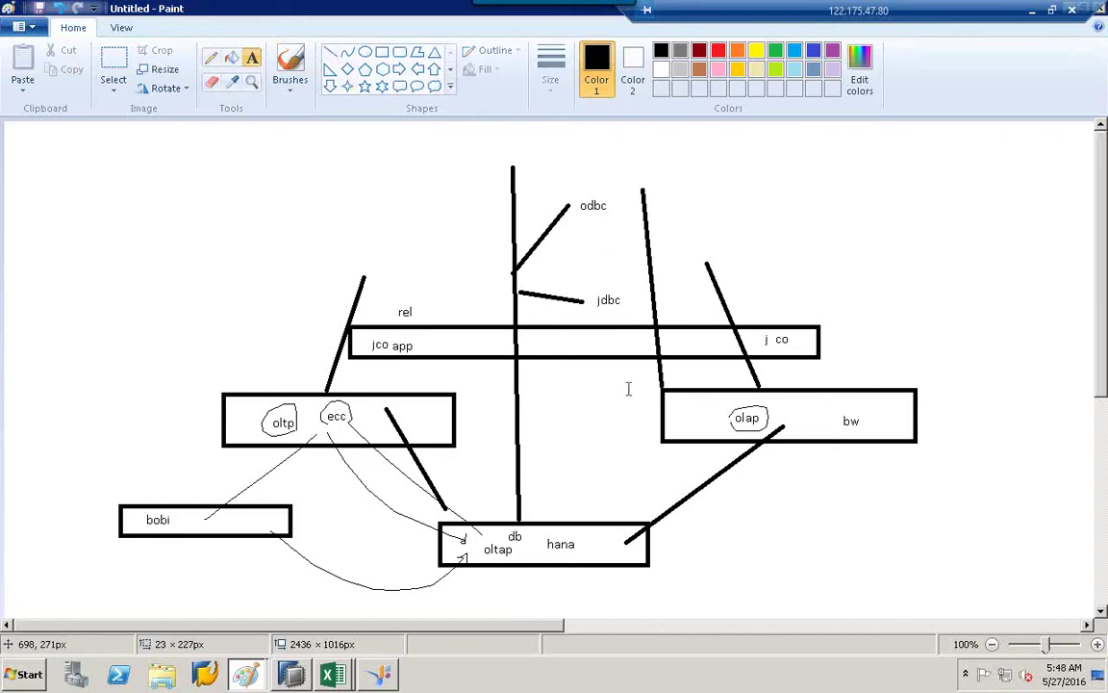
pyautogui.click(592, 390)
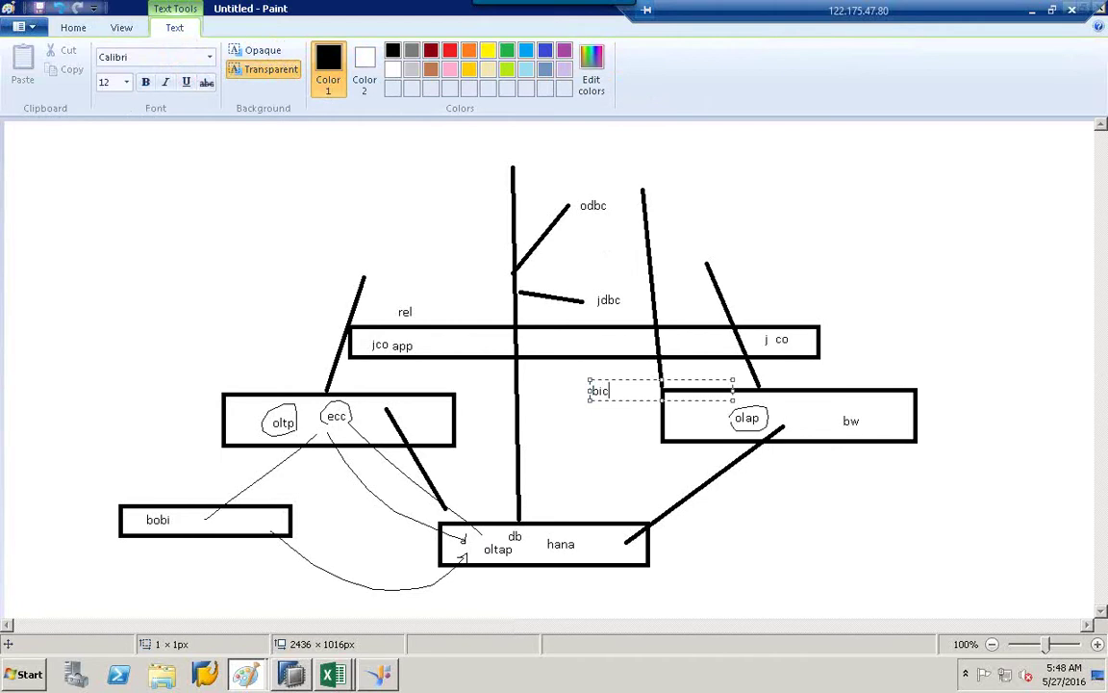
pyautogui.click(742, 218)
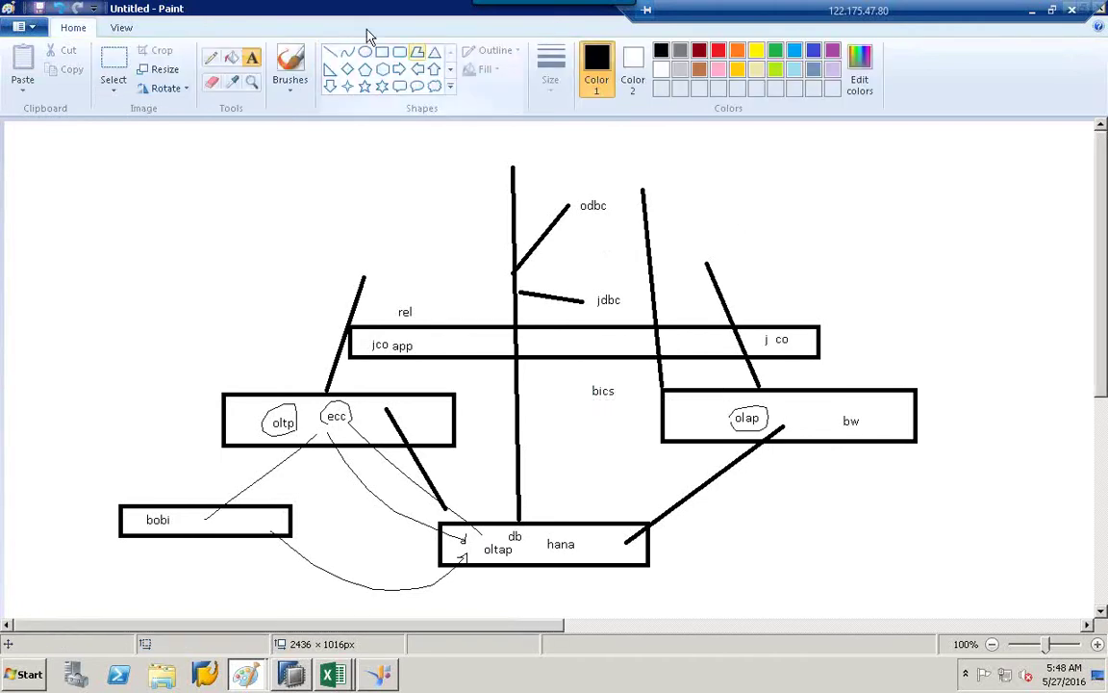
# Draw a box at the top of the line and label it 'bobi'.
pyautogui.click(382, 52)
pyautogui.moveTo(609, 161); pyautogui.dragTo(706, 197)
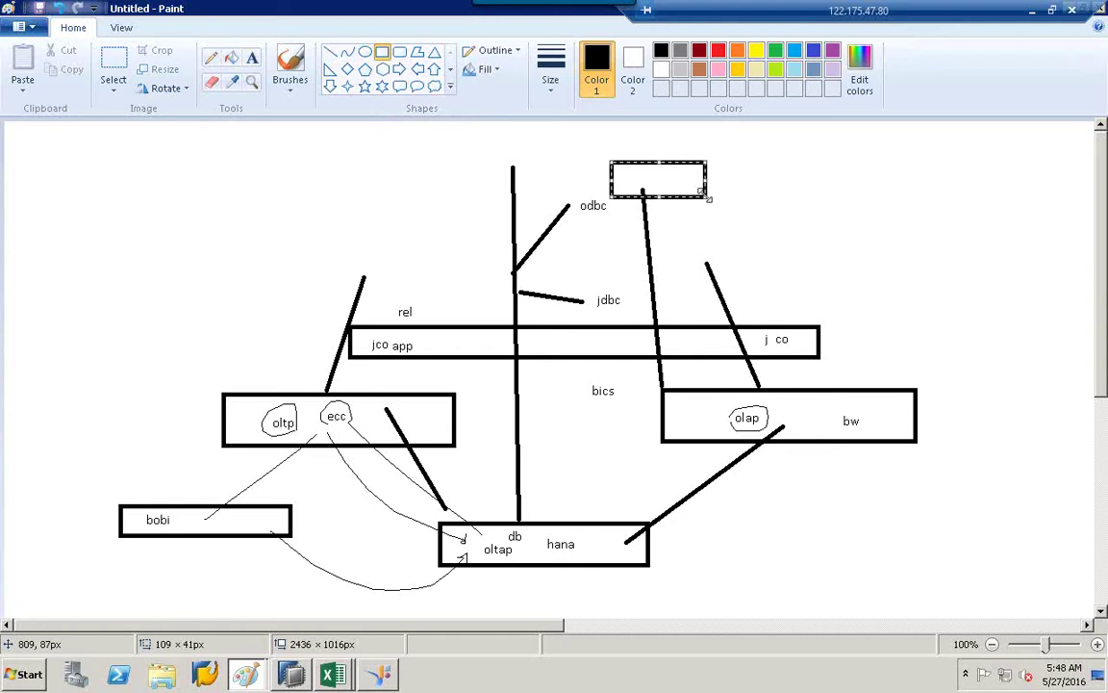
pyautogui.click(252, 59)
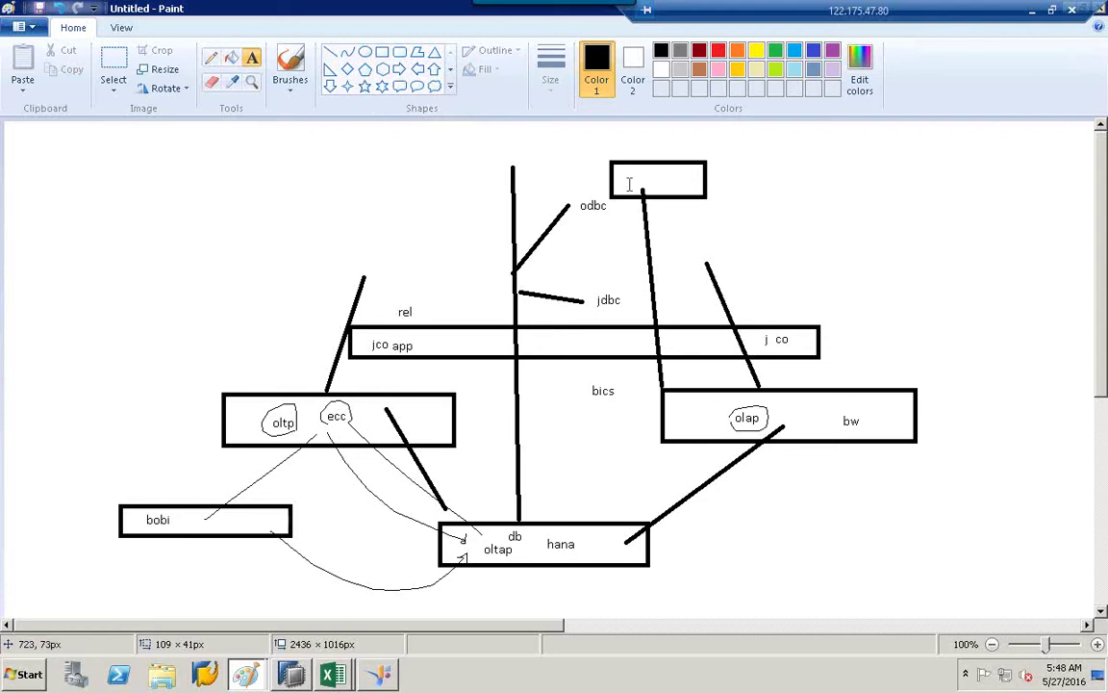
pyautogui.click(628, 184)
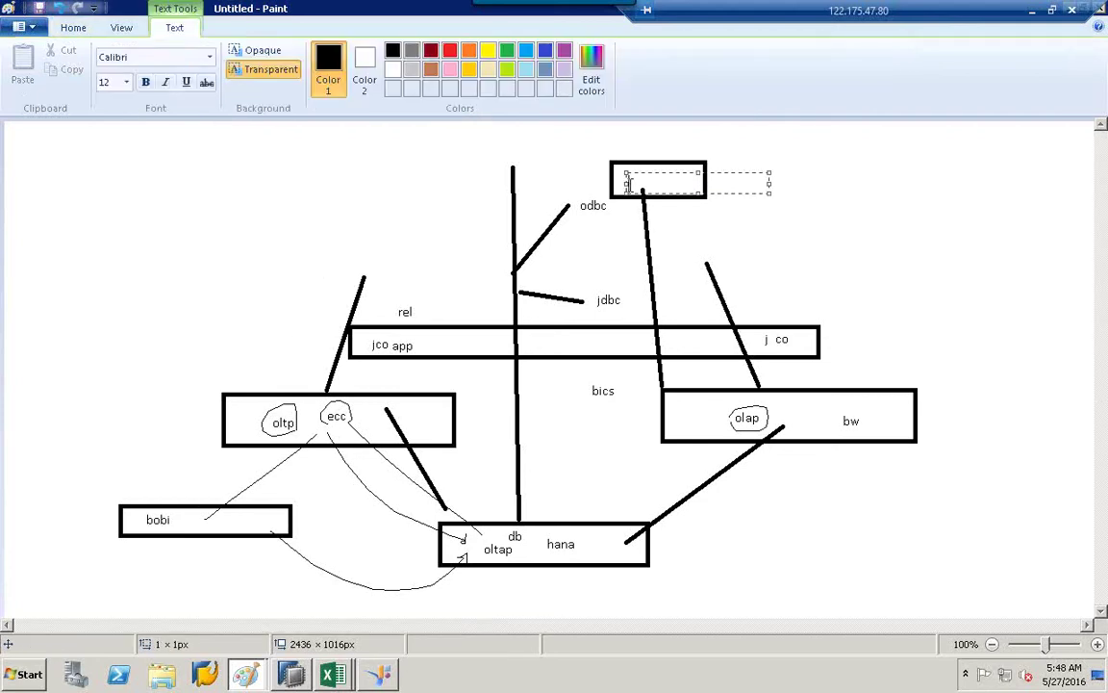
pyautogui.write('bobi')
pyautogui.click(161, 140)
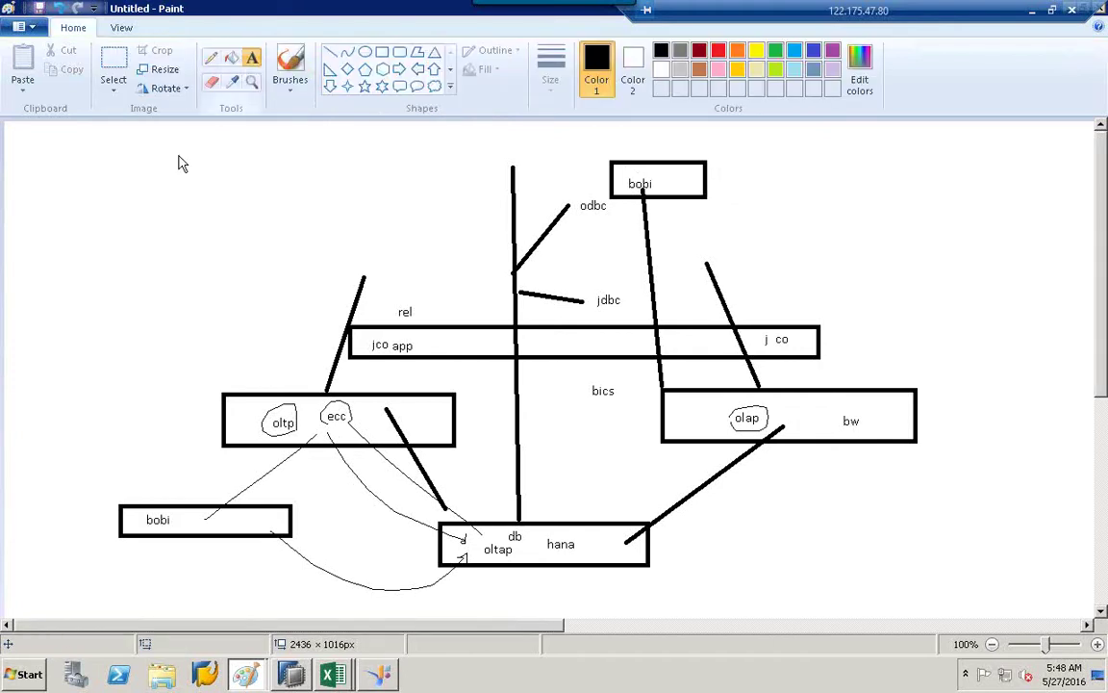
pyautogui.click(211, 58)
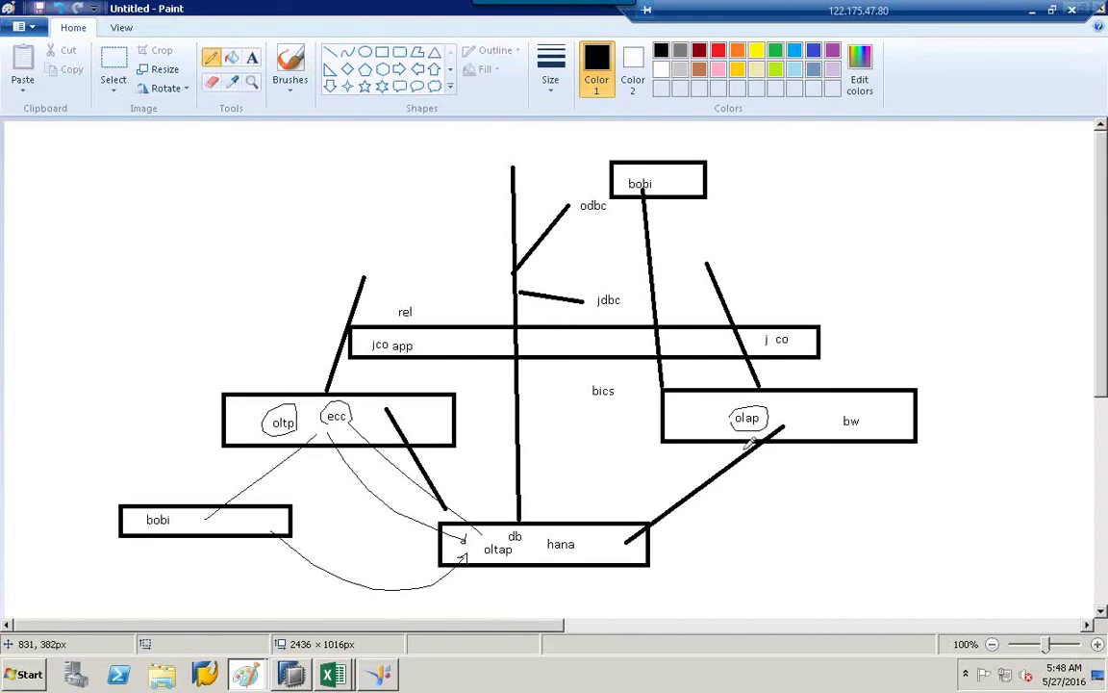
# Circle hana, draw a thin line right from its box, and type 'analysis for office' there.
pyautogui.moveTo(530, 549)
pyautogui.mouseDown()
pyautogui.moveTo(579, 527)
pyautogui.moveTo(540, 554)
pyautogui.mouseUp()
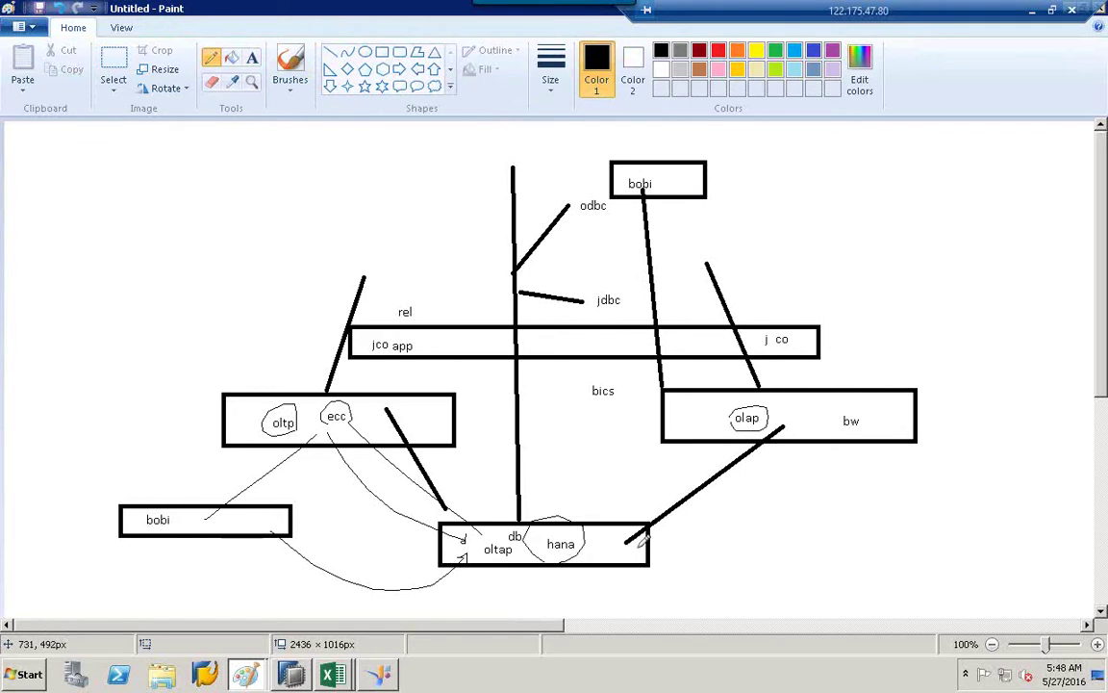
pyautogui.moveTo(640, 545); pyautogui.dragTo(845, 526)
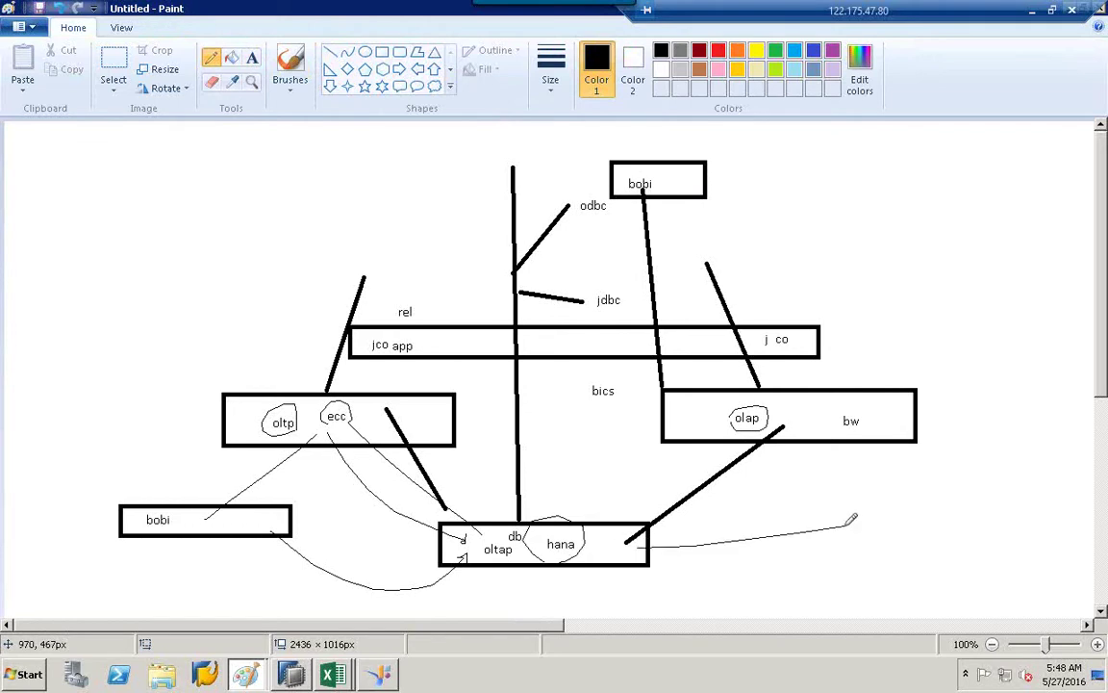
pyautogui.click(250, 60)
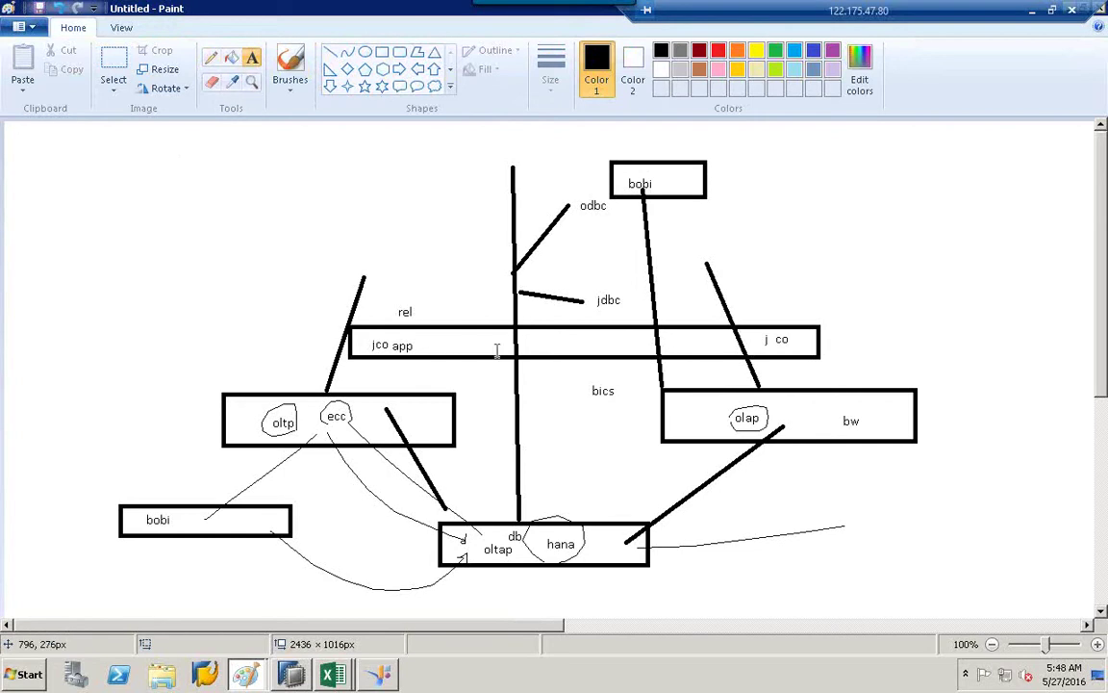
pyautogui.click(866, 523)
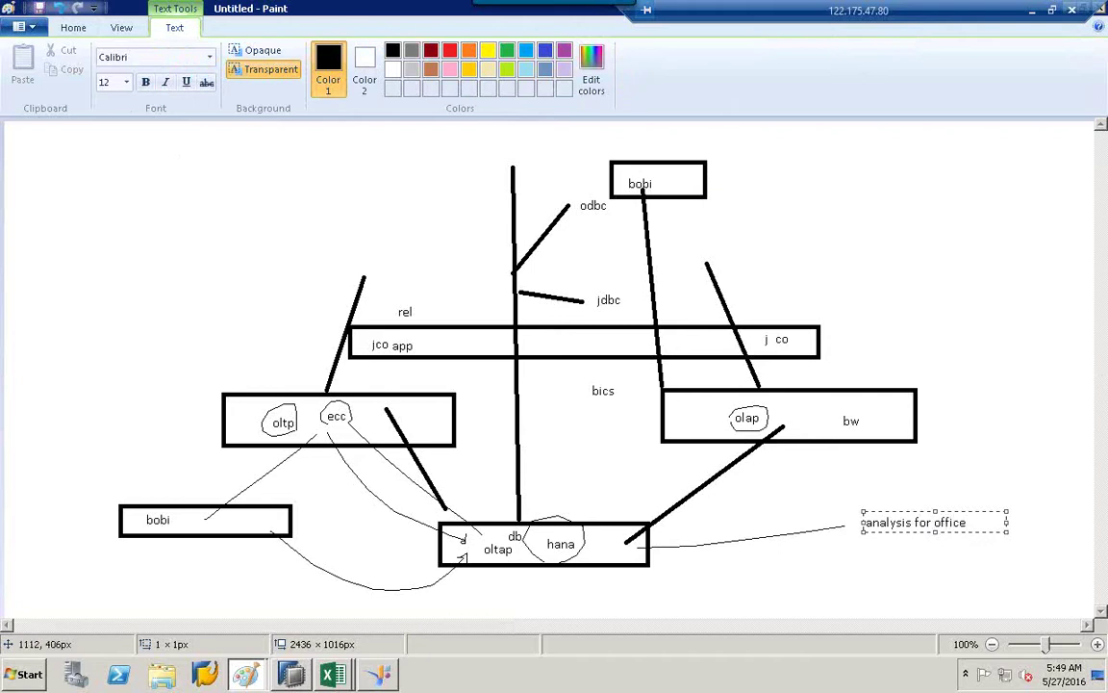
pyautogui.click(957, 464)
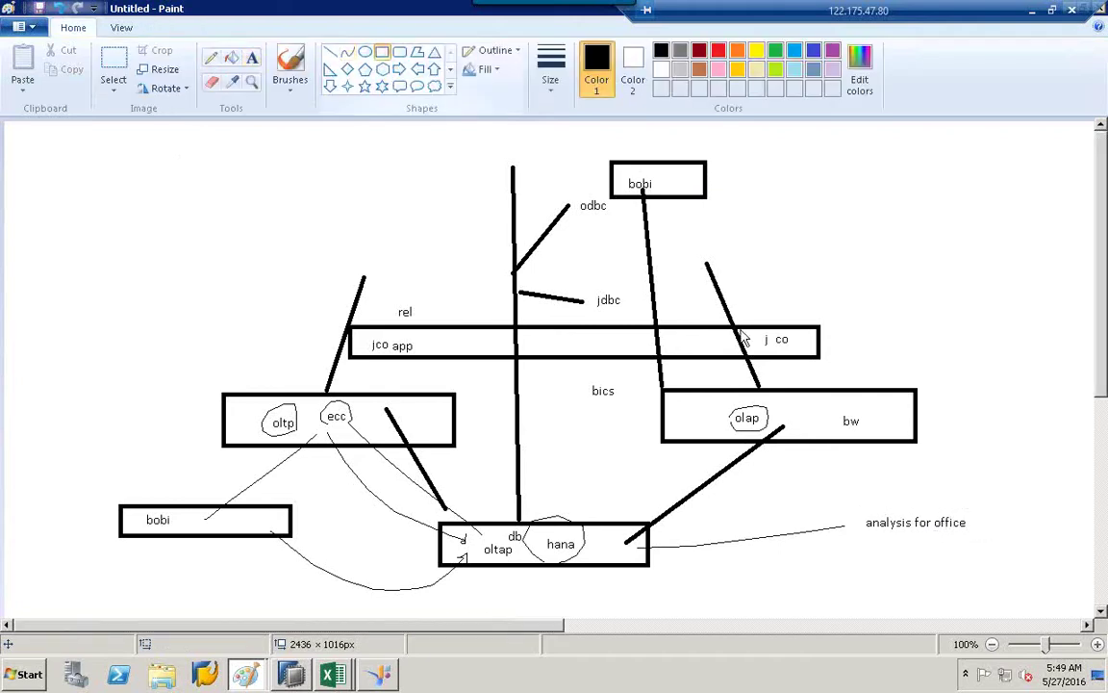
# Draw a box around 'analysis for office' and type 'odbc' below the connecting line.
pyautogui.click(382, 52)
pyautogui.moveTo(845, 502); pyautogui.dragTo(1023, 541)
pyautogui.click(943, 552)
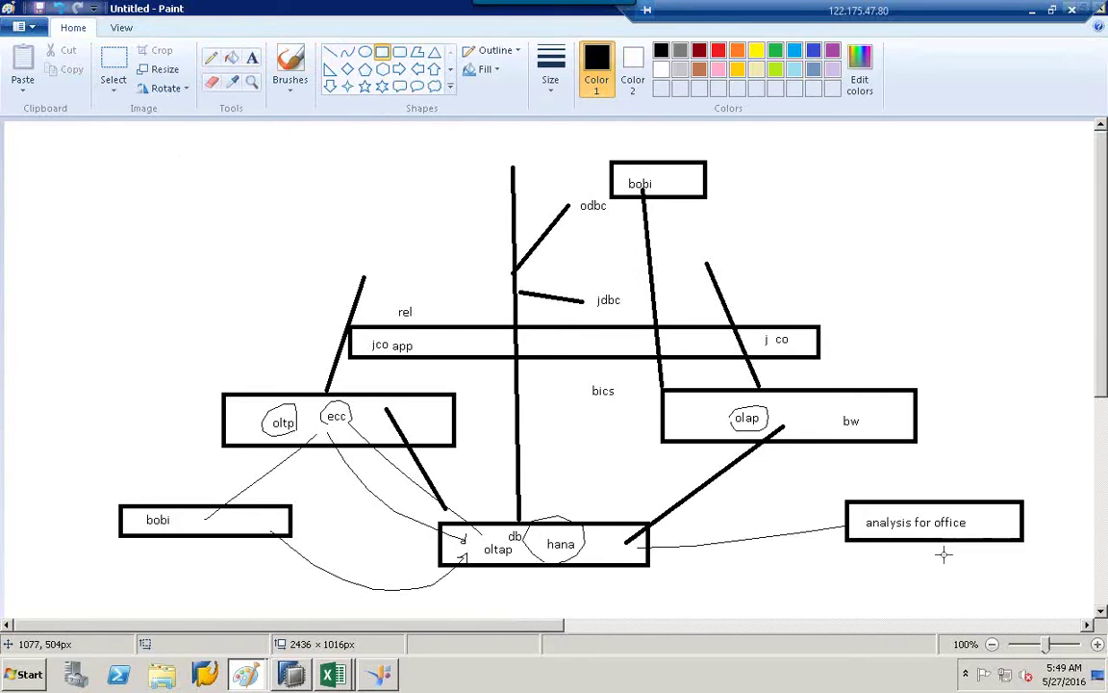
pyautogui.click(252, 57)
pyautogui.click(712, 568)
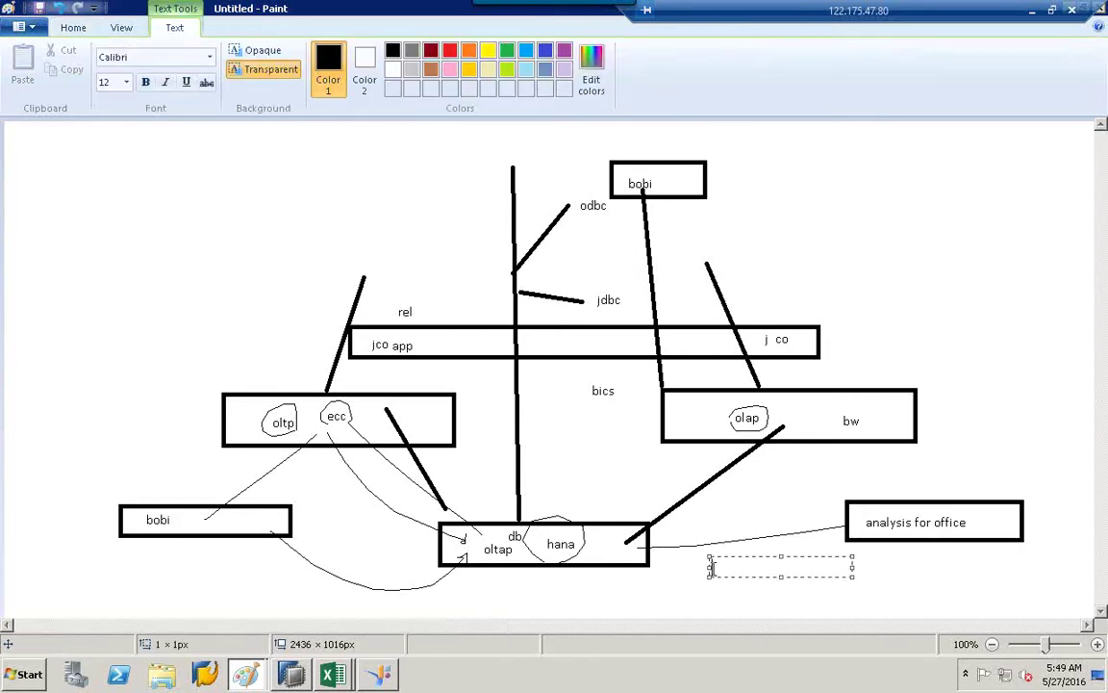
pyautogui.write('odbc')
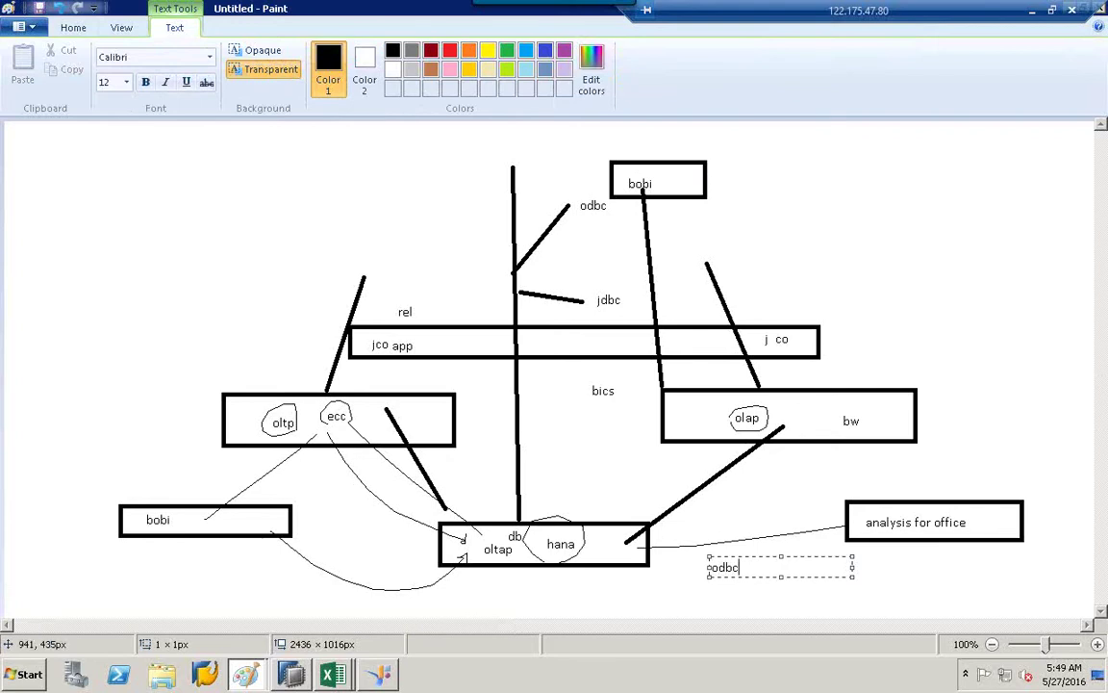
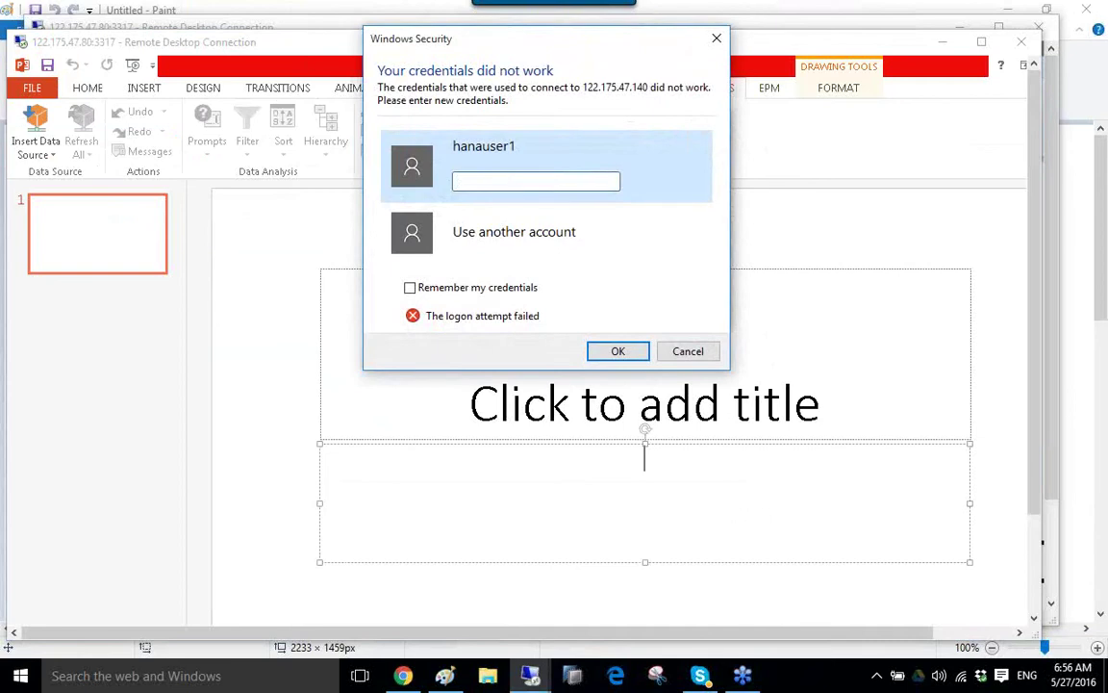
# Re-enter the password for 122.175.47.140 and accept the certificate warning to connect.
pyautogui.write('•••')
pyautogui.press('Return')
pyautogui.click(502, 181)
pyautogui.click(688, 351)
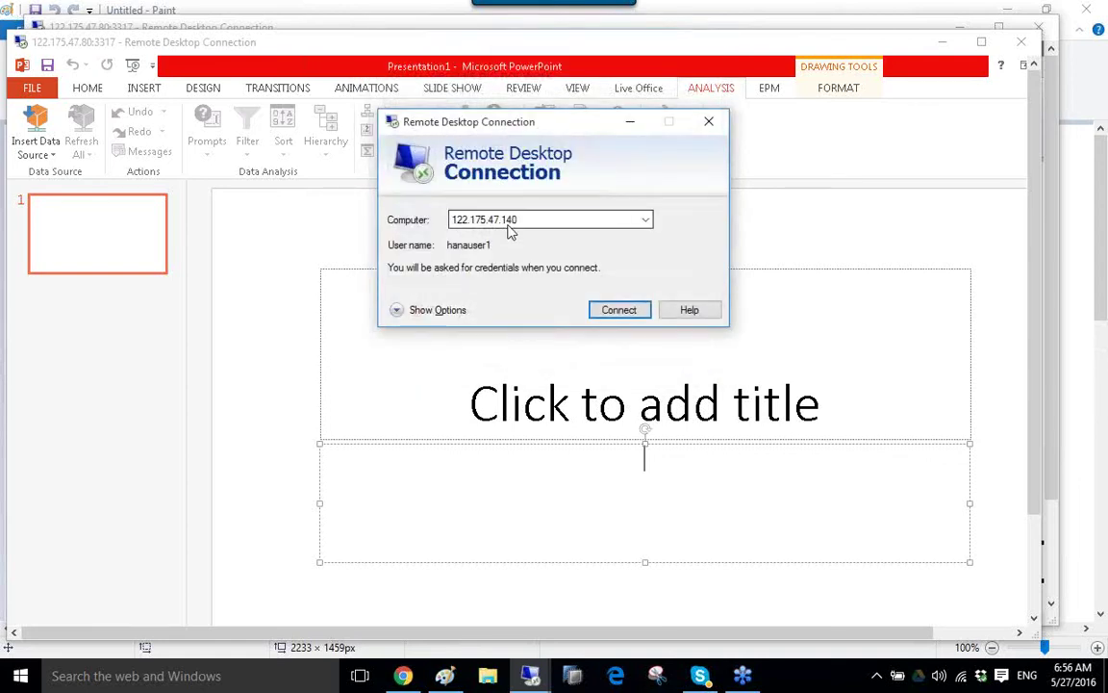
pyautogui.click(611, 309)
pyautogui.click(504, 181)
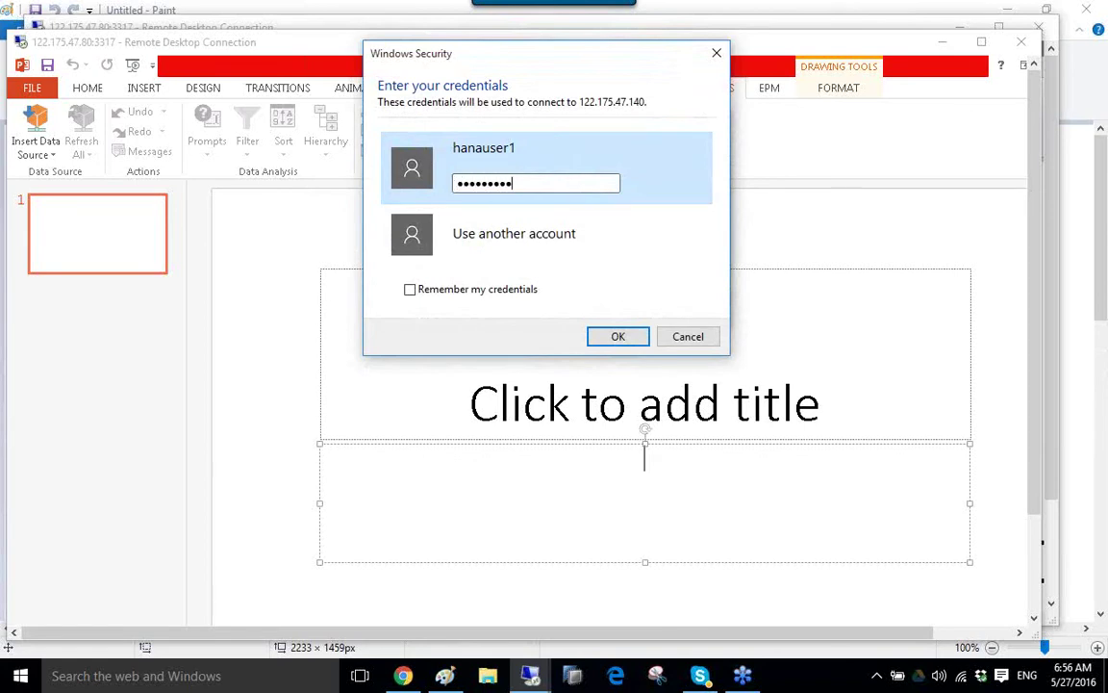
pyautogui.press('Return')
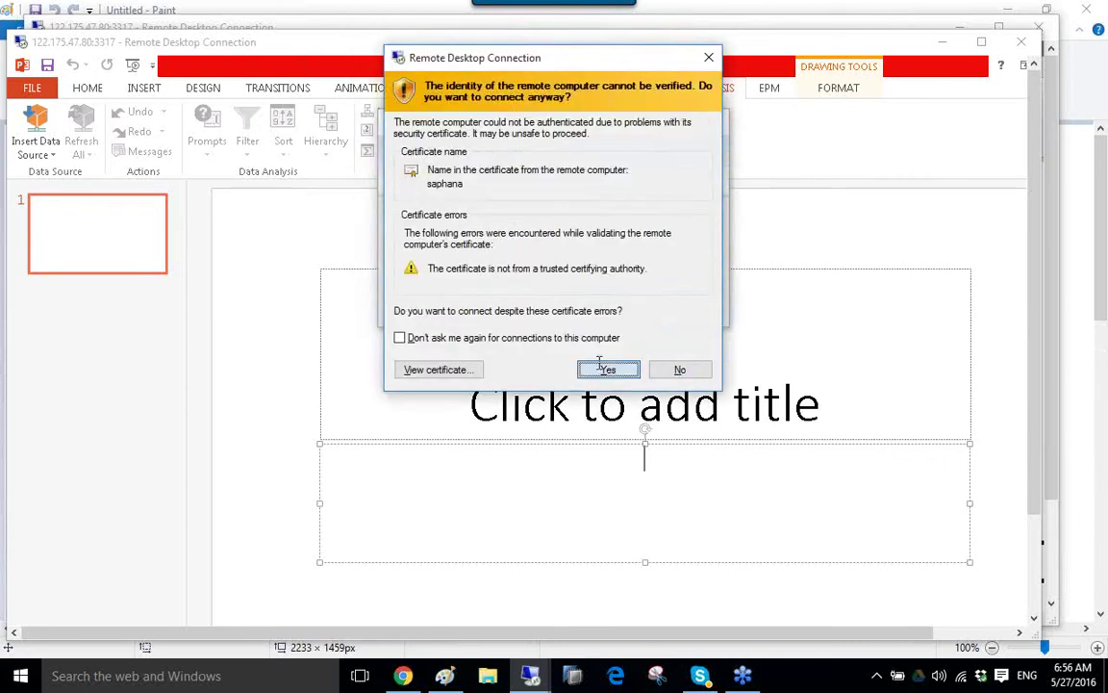
pyautogui.click(604, 370)
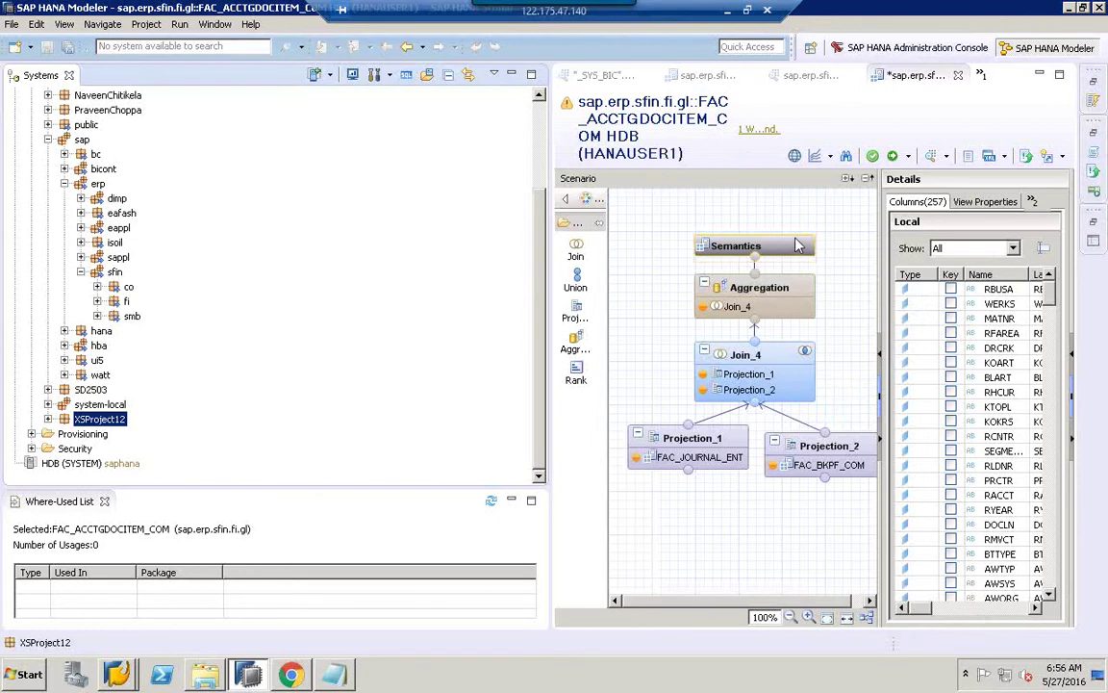
# Exit SAP HANA Studio without saving the open model.
pyautogui.hotkey('alt', 'F4')
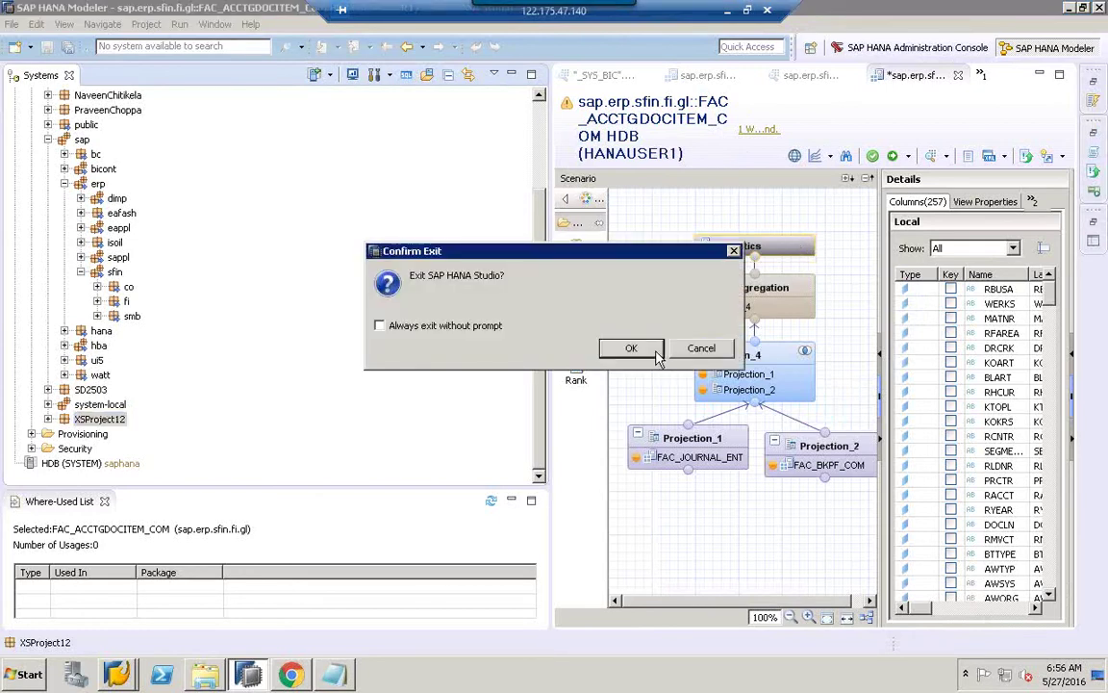
pyautogui.click(647, 356)
pyautogui.click(639, 346)
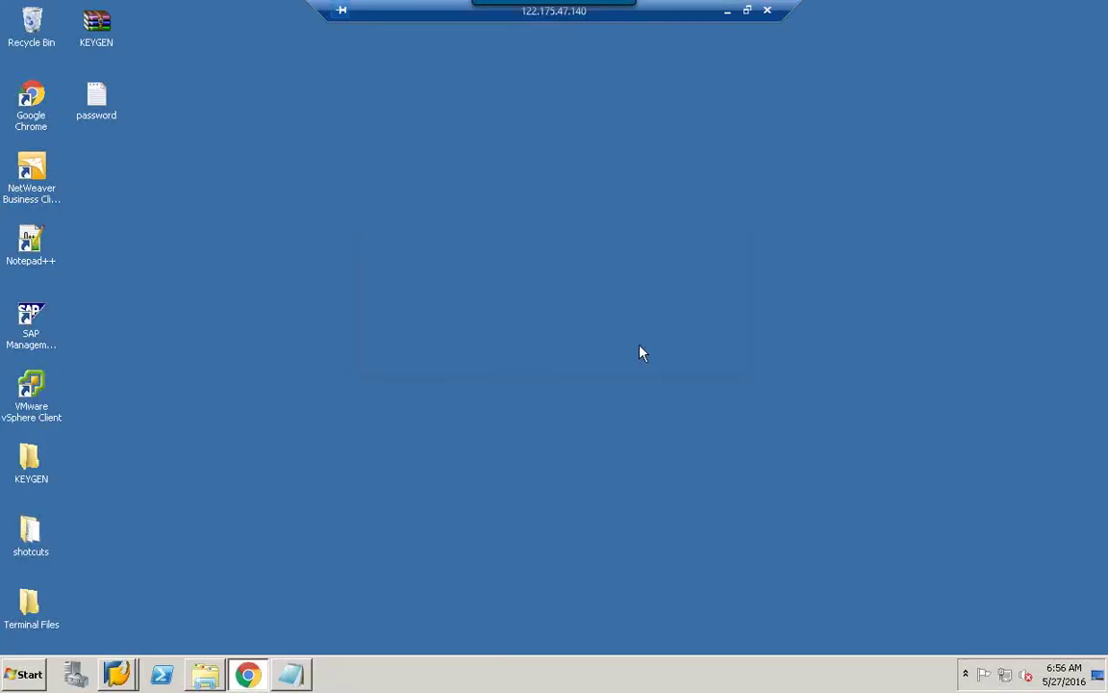
# Refresh the remote desktop and browse All Programs to the SAP Business Intelligence folder.
pyautogui.rightClick(401, 325)
pyautogui.click(477, 371)
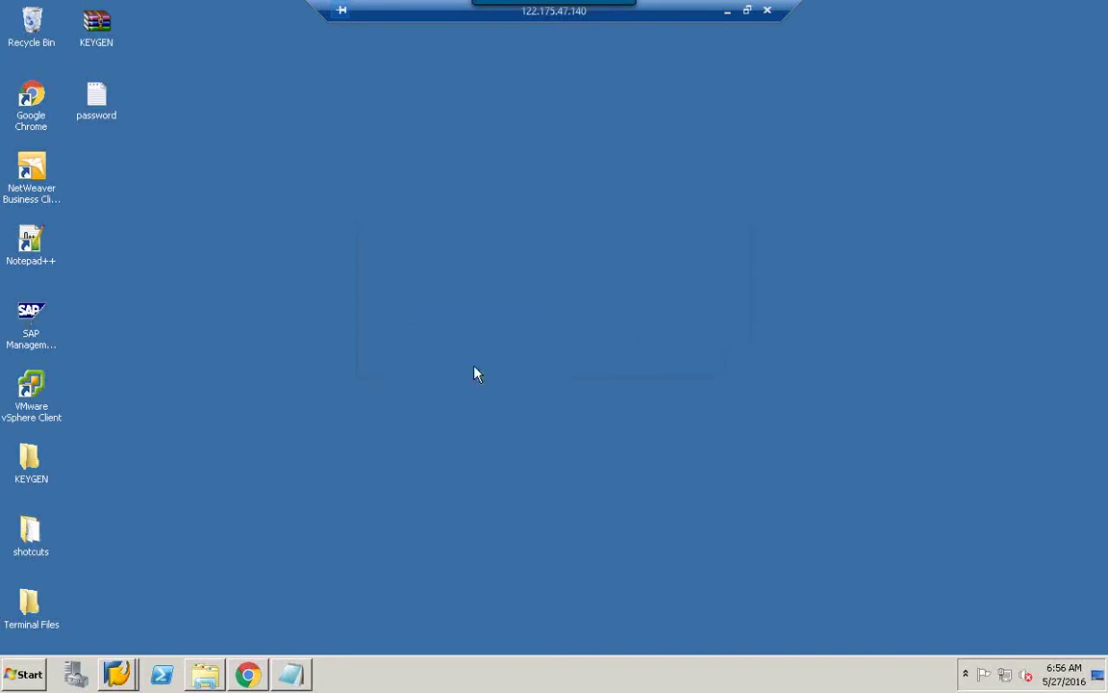
pyautogui.press('super')
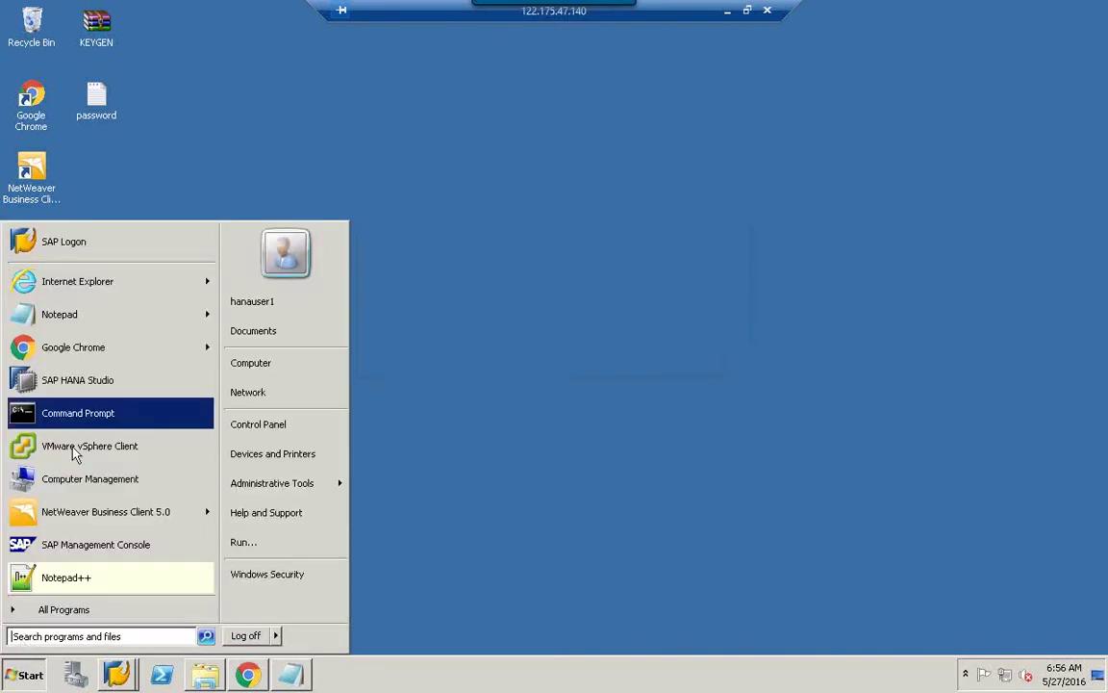
pyautogui.click(58, 609)
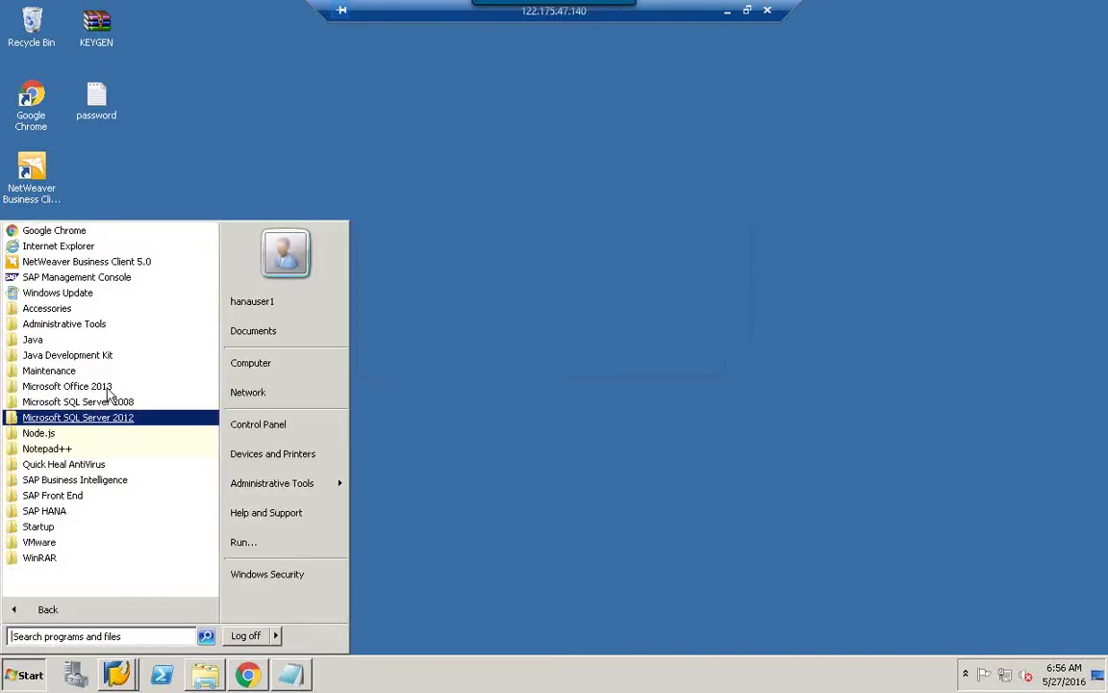
pyautogui.press('Up')
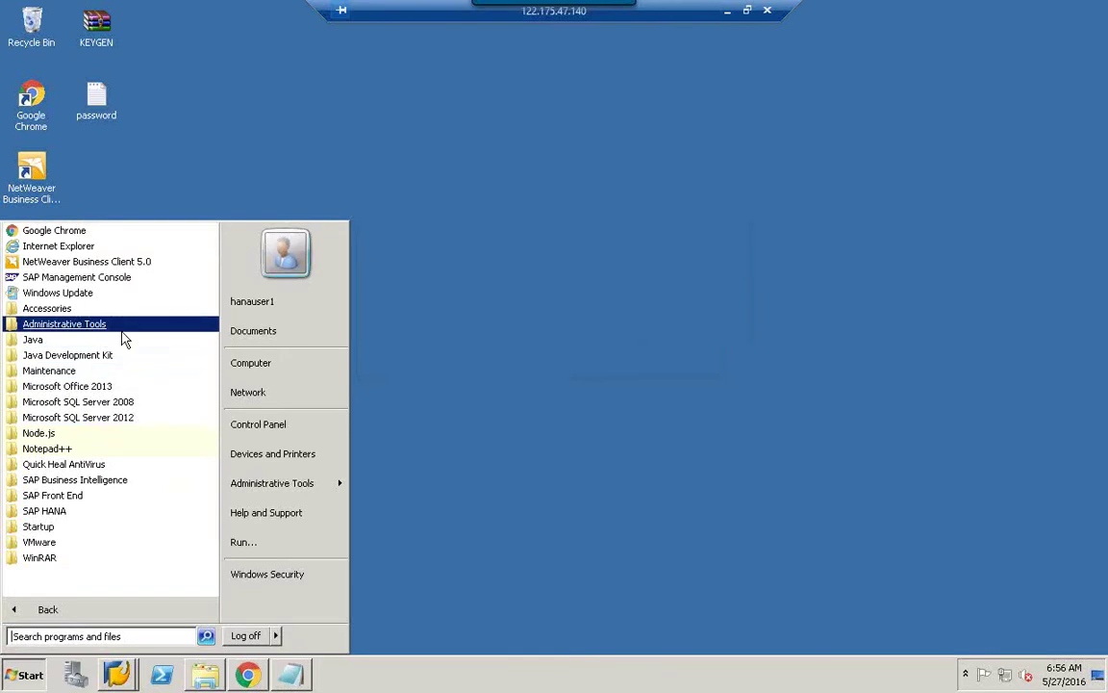
pyautogui.click(114, 480)
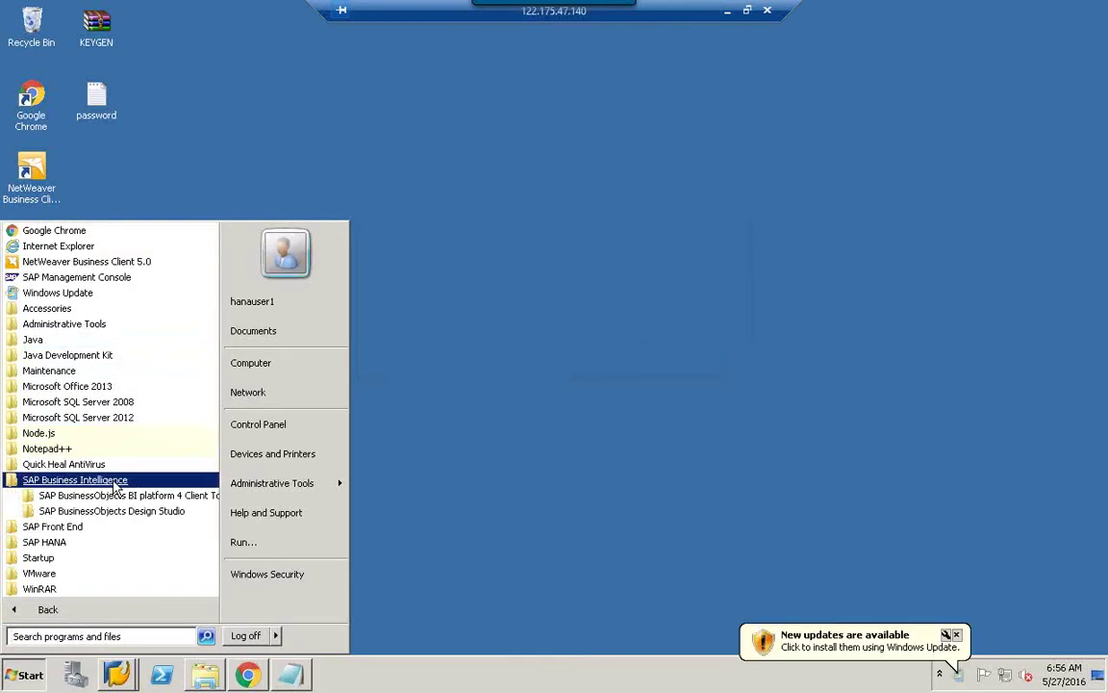
pyautogui.click(417, 411)
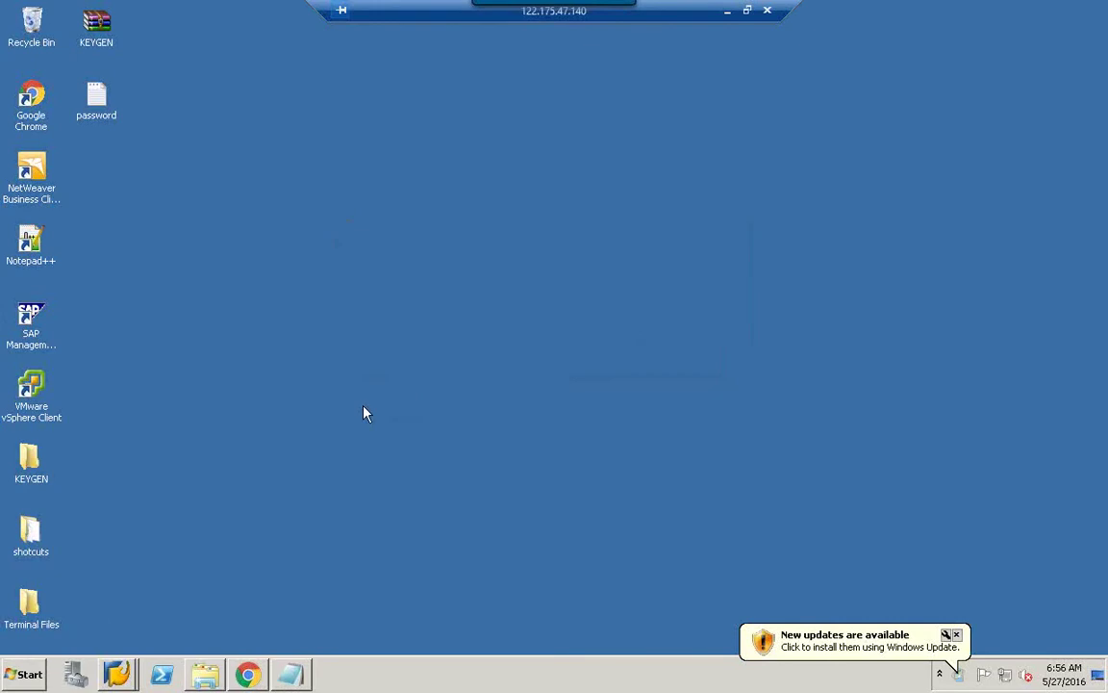
pyautogui.rightClick(248, 308)
pyautogui.click(352, 346)
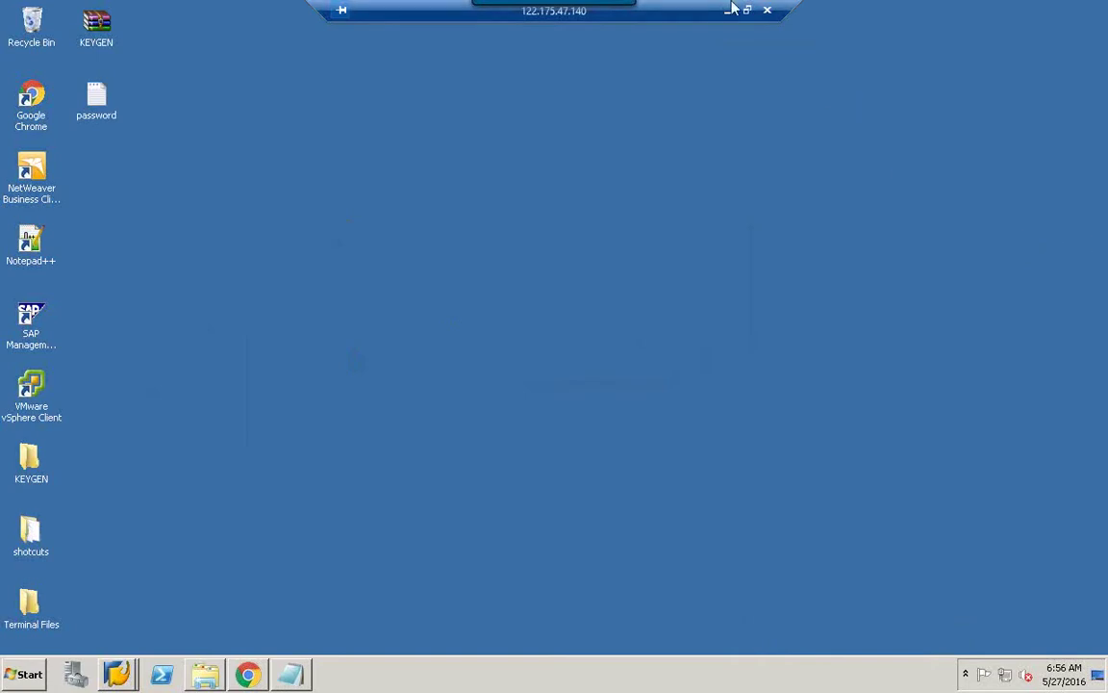
pyautogui.moveTo(698, 7); pyautogui.dragTo(419, 19)
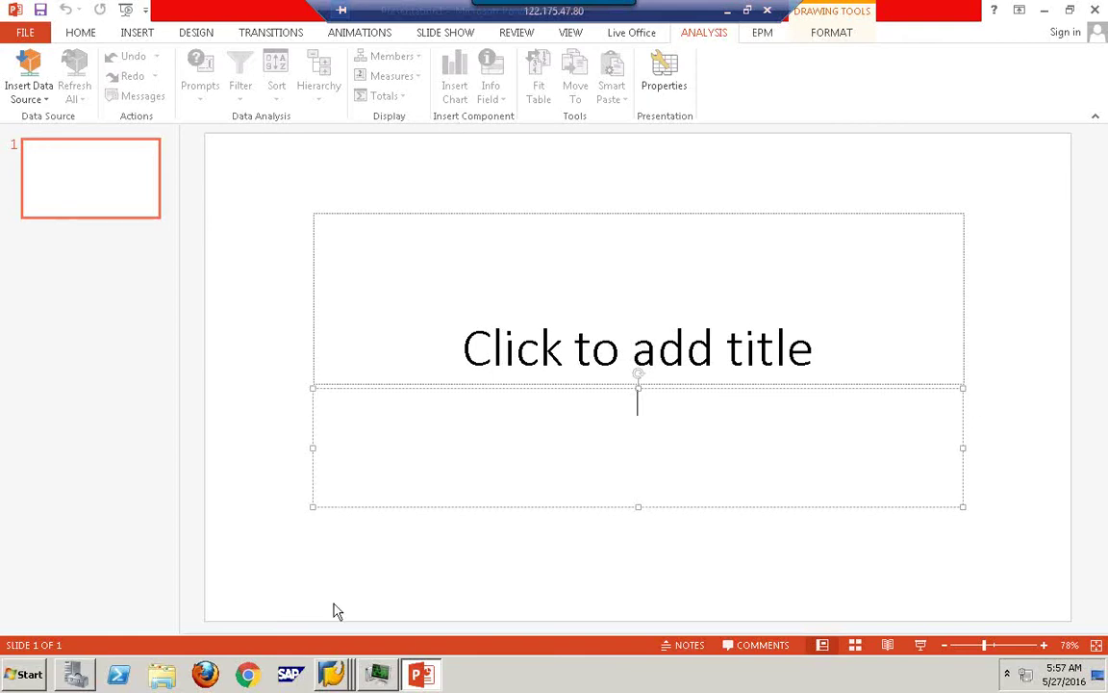
# Launch Data Sources (ODBC) from Administrative Tools.
pyautogui.click(333, 673)
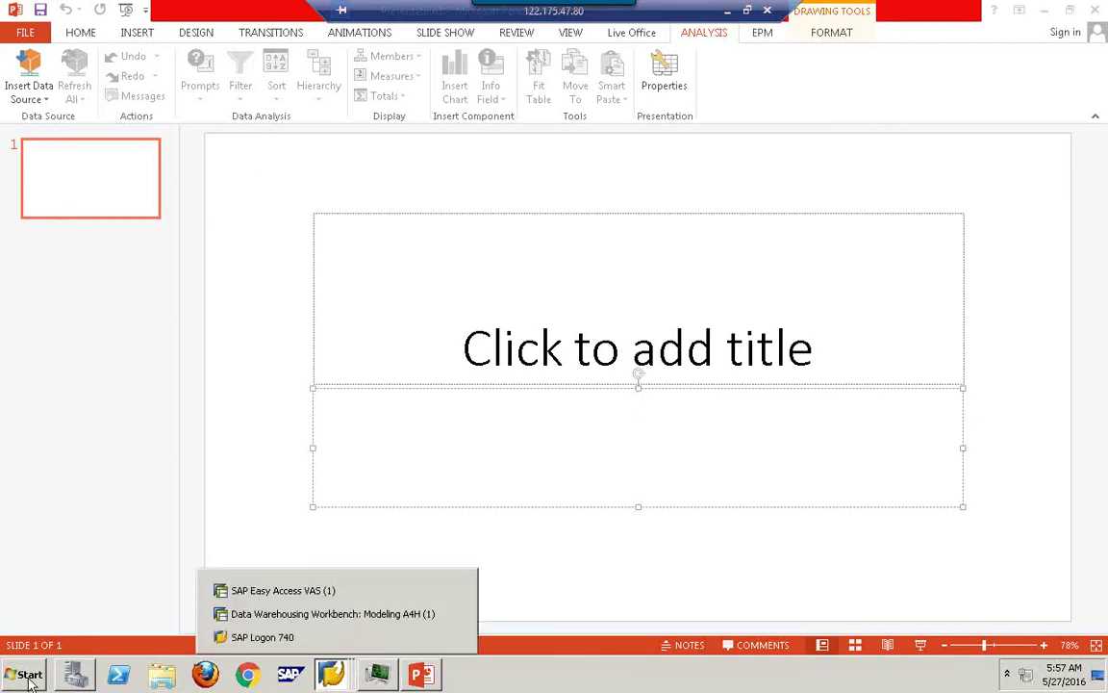
pyautogui.click(27, 675)
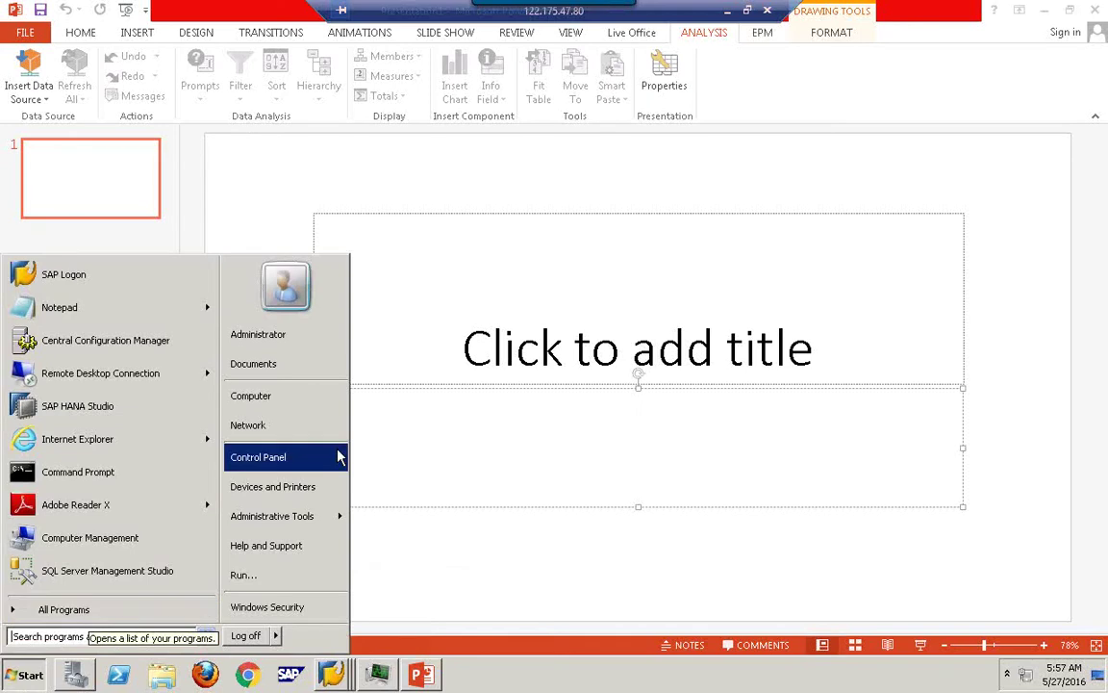
pyautogui.moveTo(337, 517)
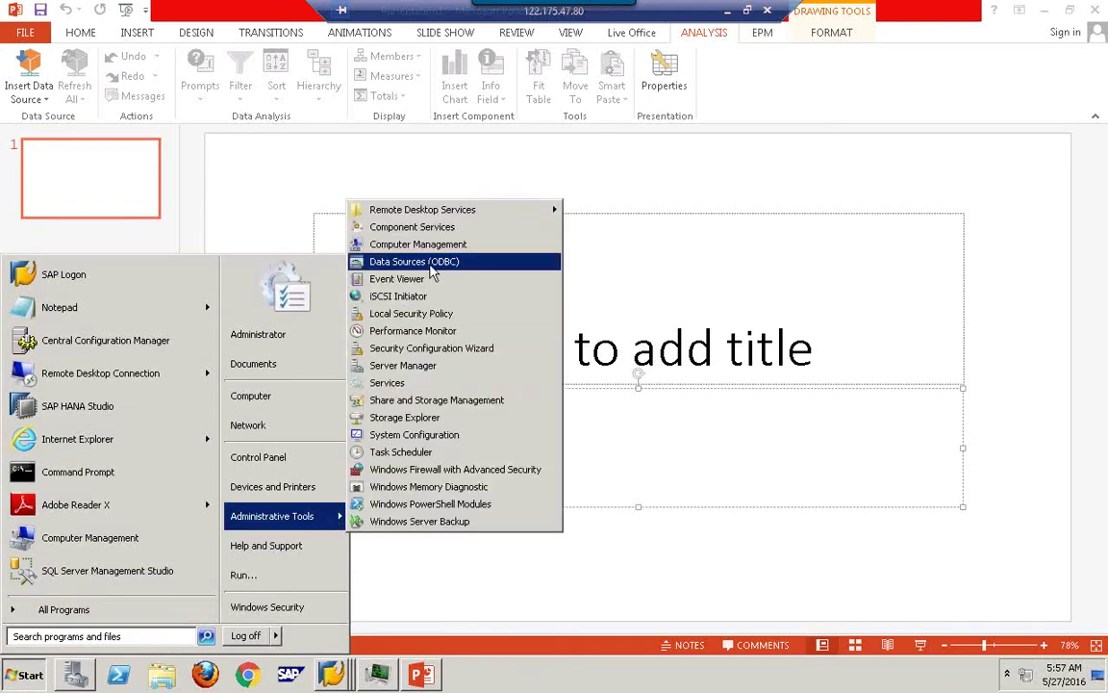
pyautogui.click(431, 266)
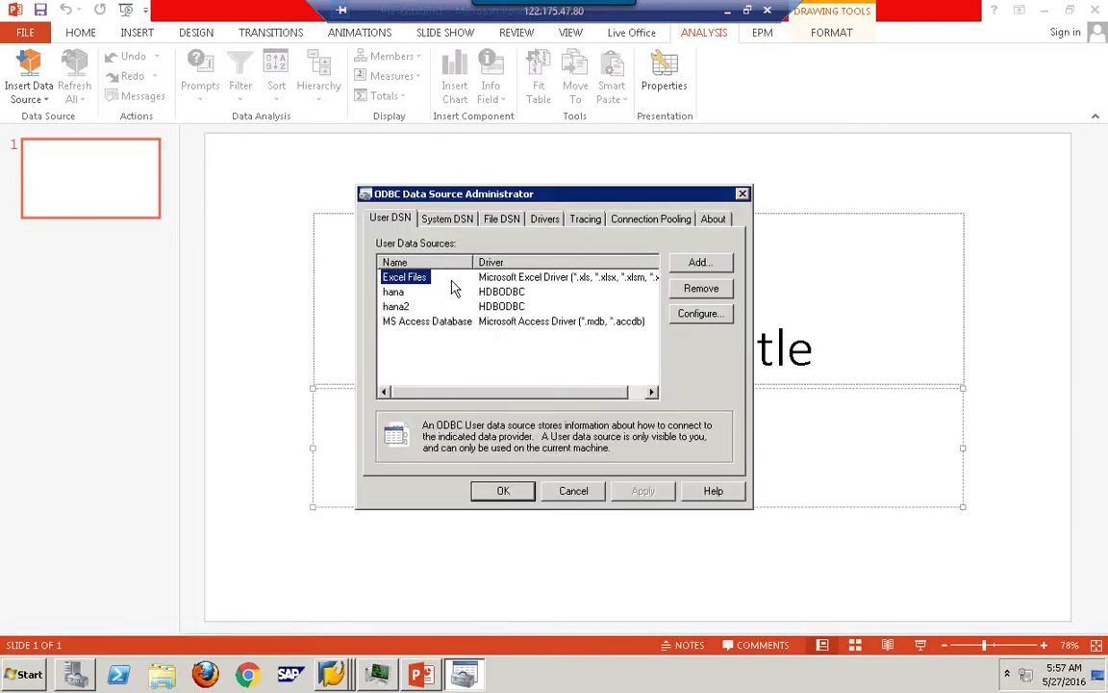
# Review system data source 1234's SAP HDB and advanced settings, then return to User DSN unchanged.
pyautogui.click(451, 220)
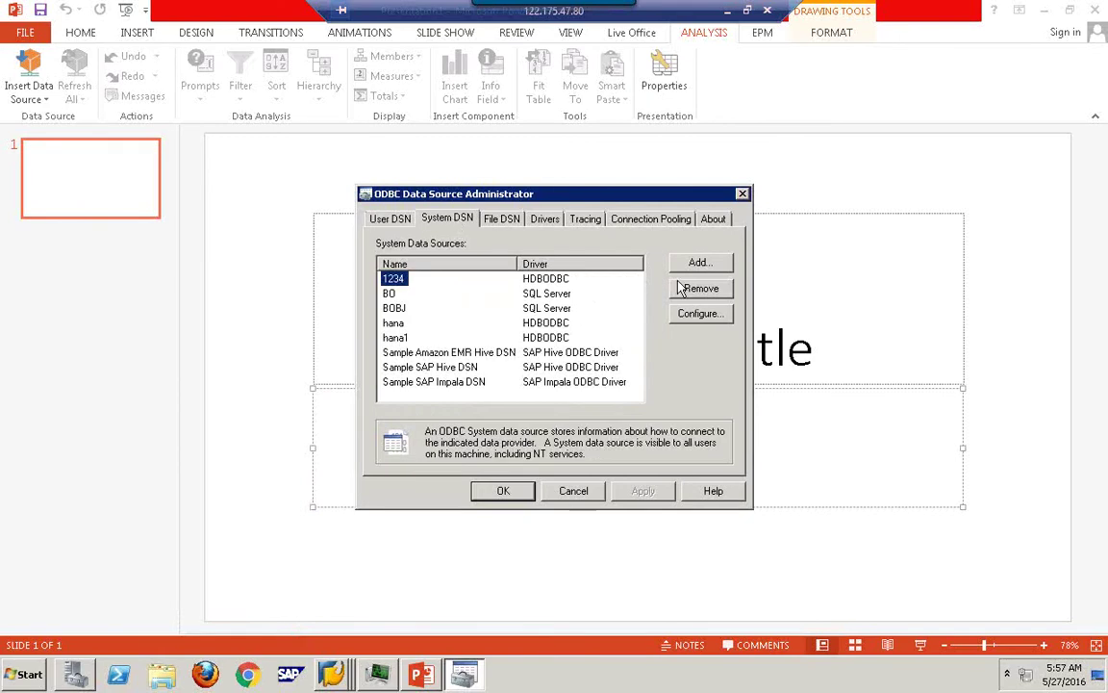
pyautogui.click(699, 316)
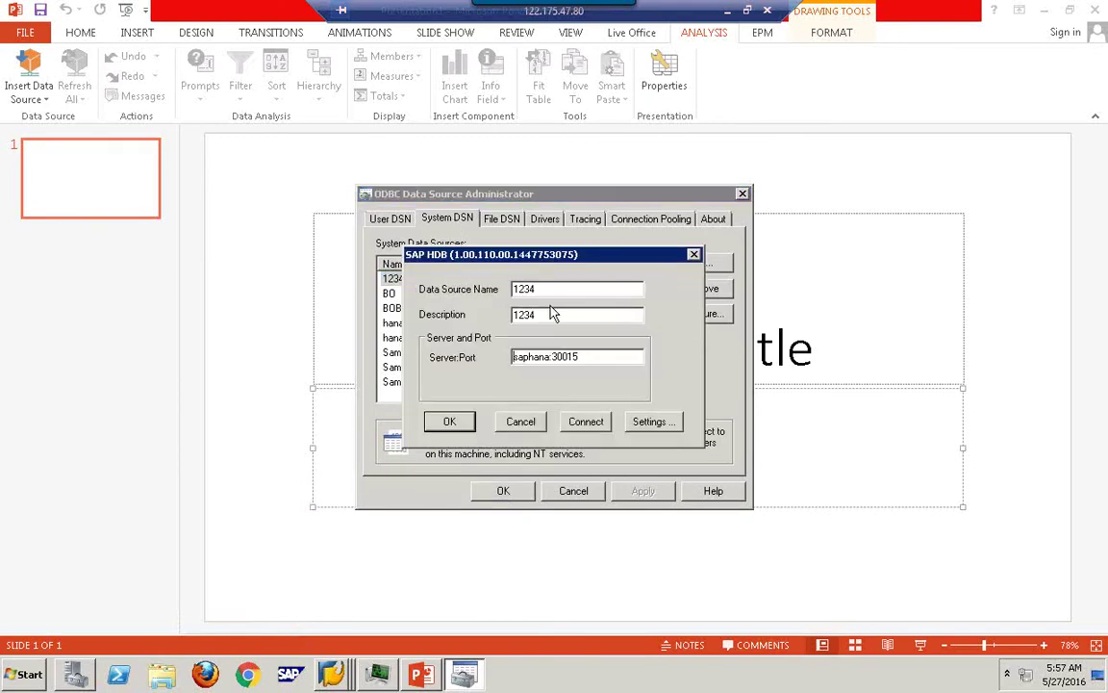
pyautogui.click(651, 423)
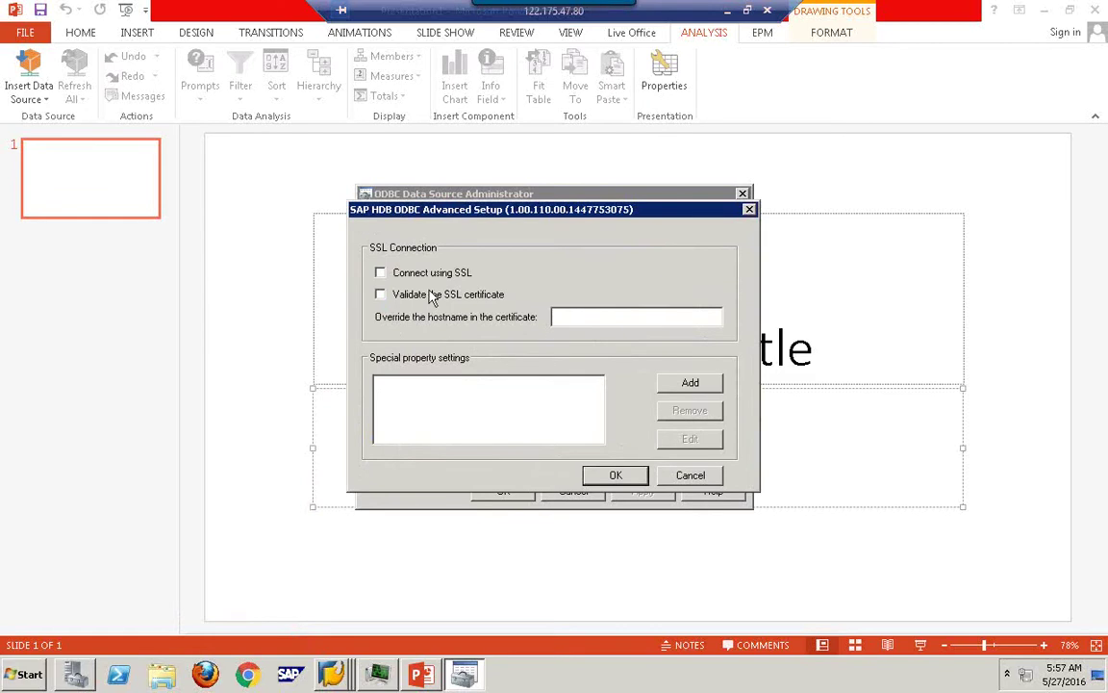
pyautogui.click(702, 477)
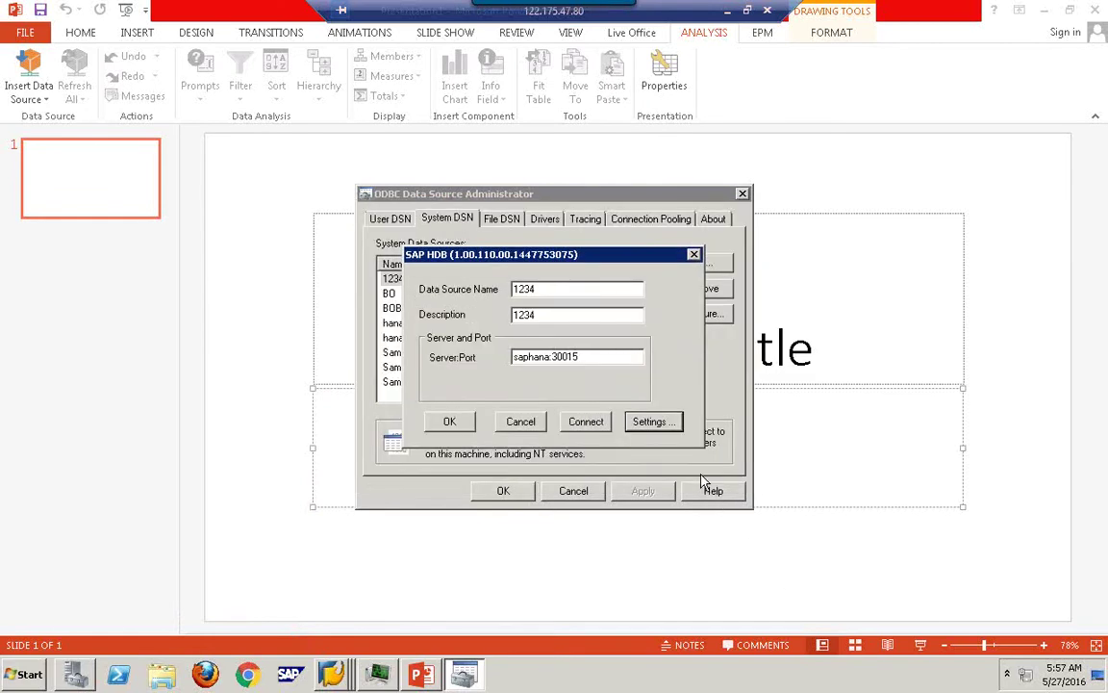
pyautogui.click(527, 421)
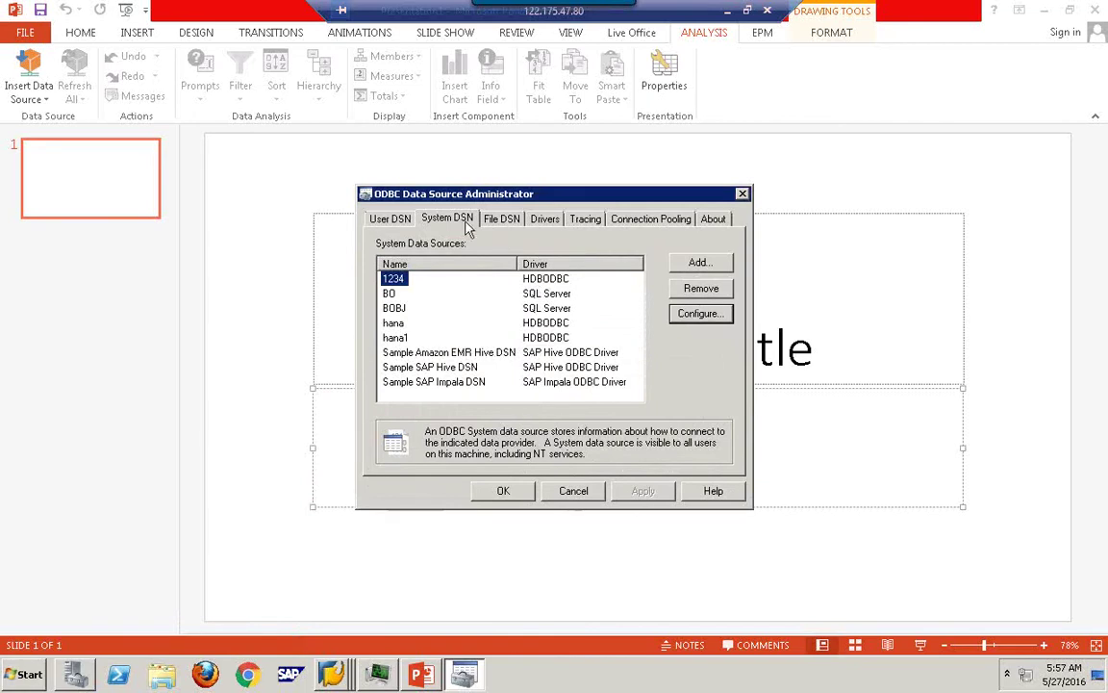
pyautogui.click(369, 221)
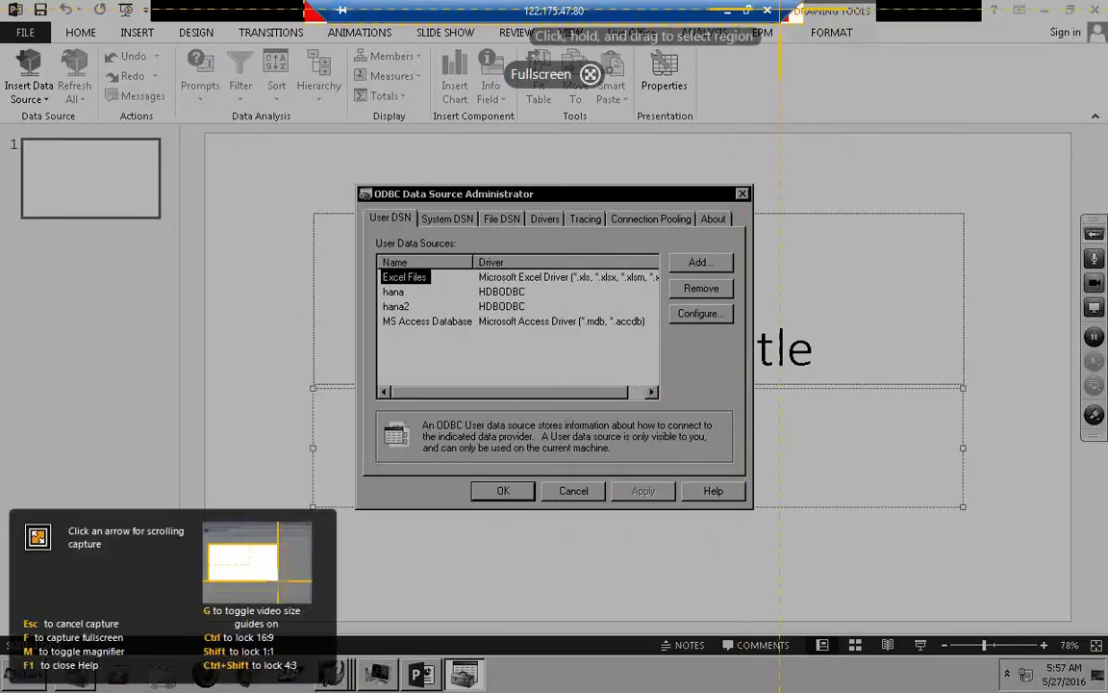
pyautogui.press('Escape')
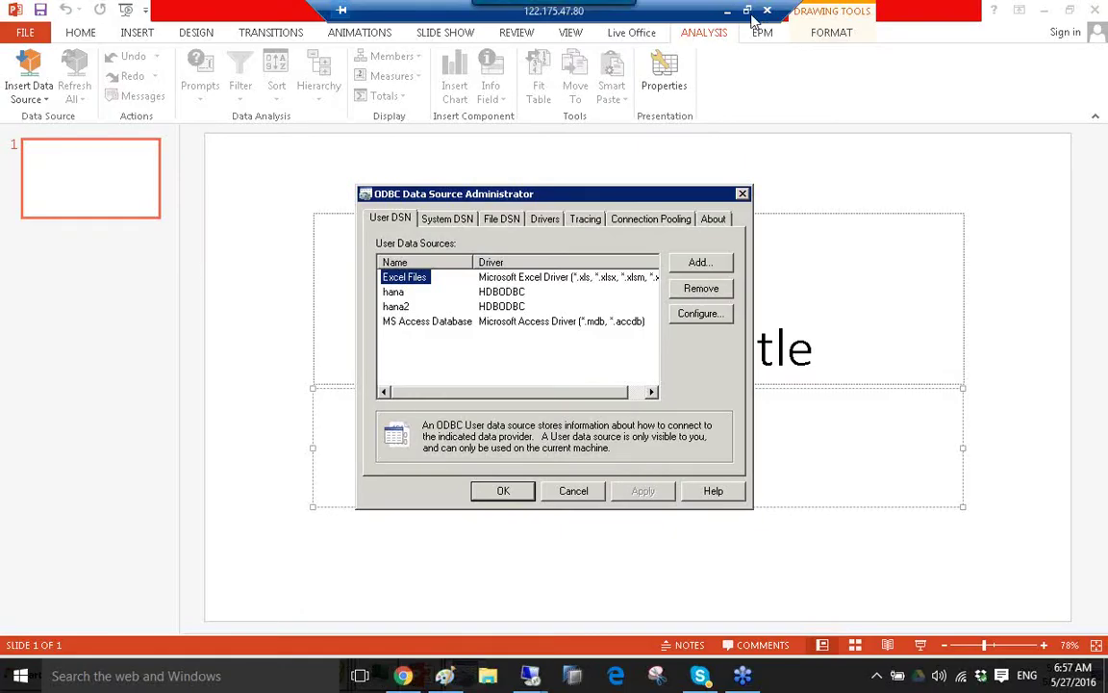
pyautogui.click(749, 12)
pyautogui.click(221, 676)
pyautogui.write('mstsc')
pyautogui.click(144, 248)
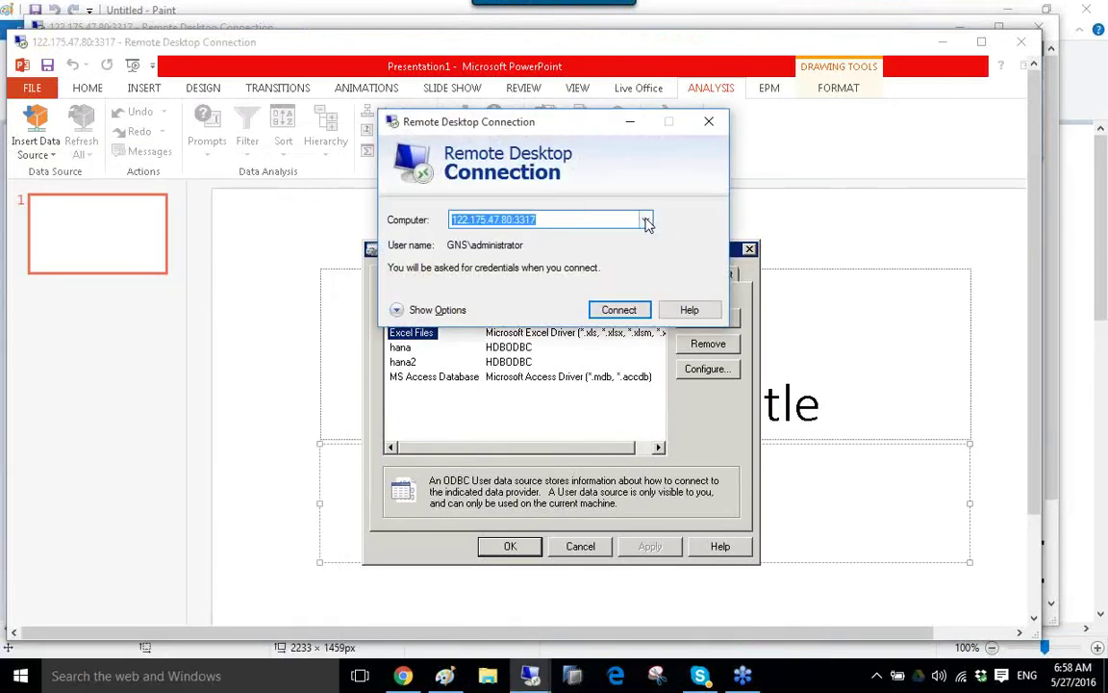
pyautogui.click(647, 221)
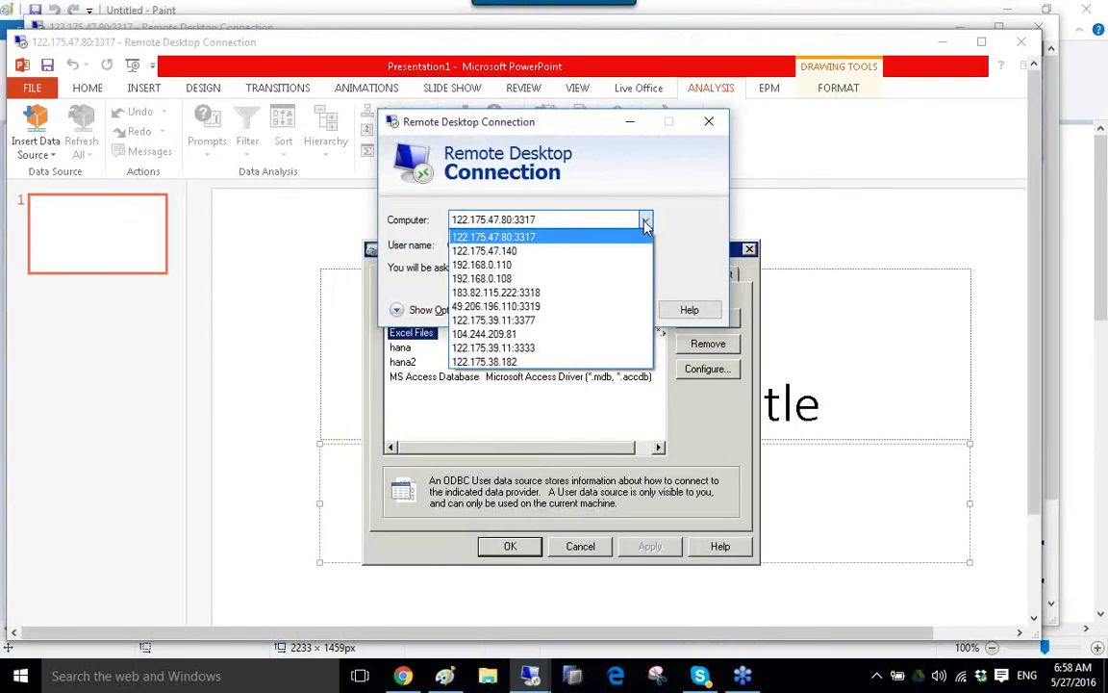
pyautogui.click(623, 292)
pyautogui.click(619, 310)
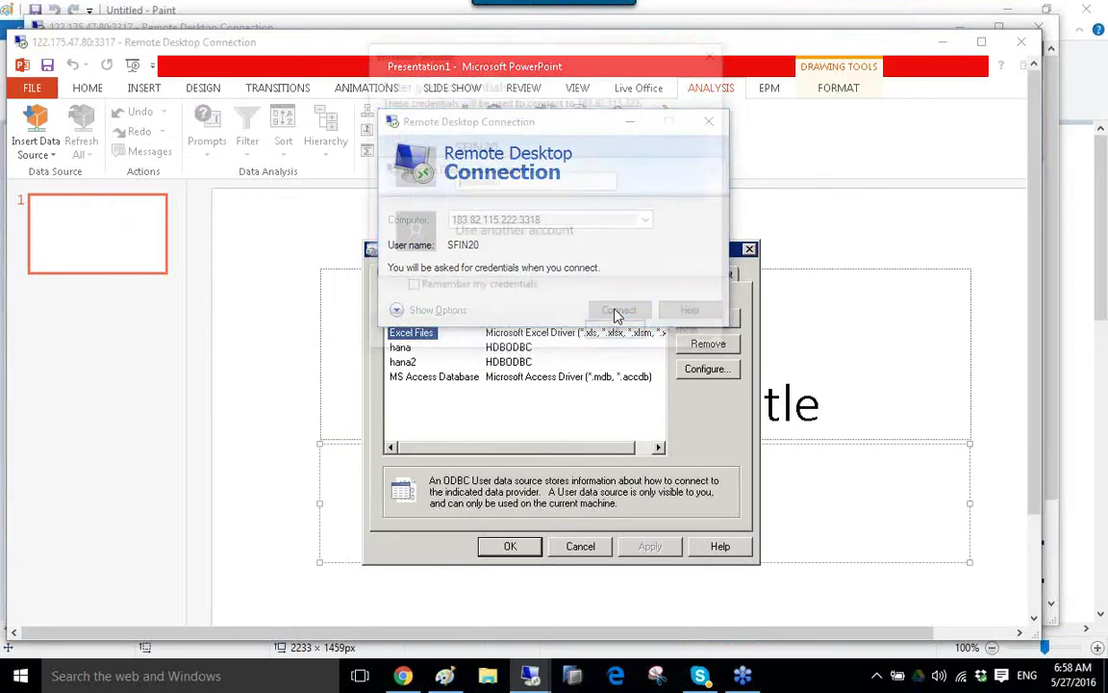
pyautogui.click(687, 336)
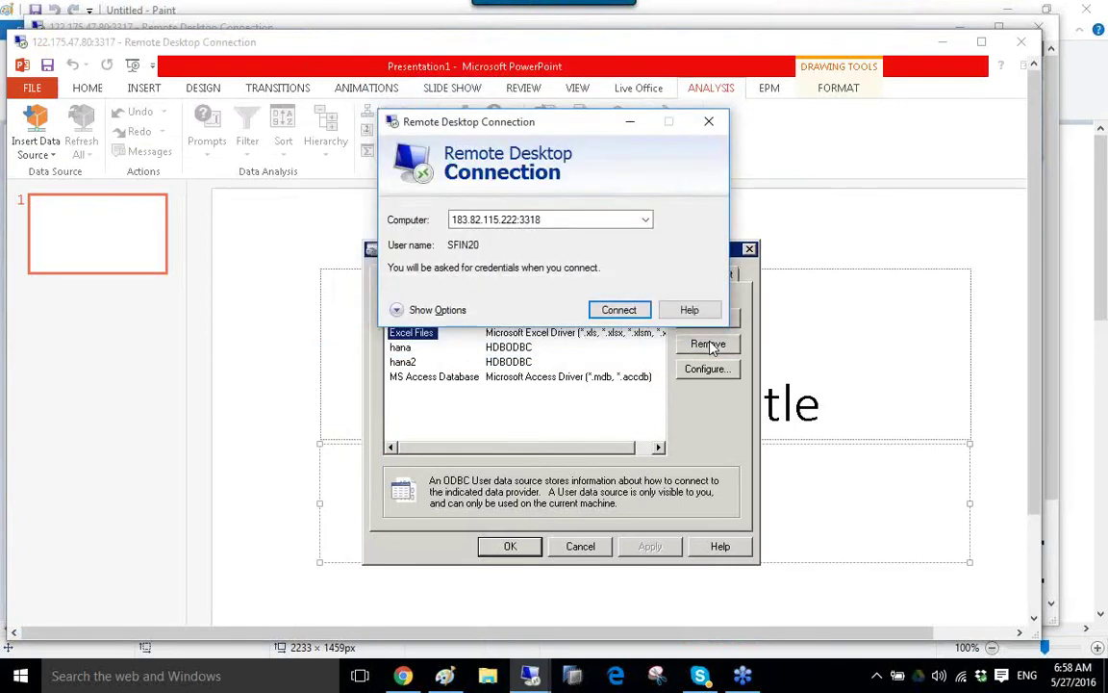
# Attempt a connection to 49.206.196.110:3319, then abort it.
pyautogui.click(645, 221)
pyautogui.click(609, 305)
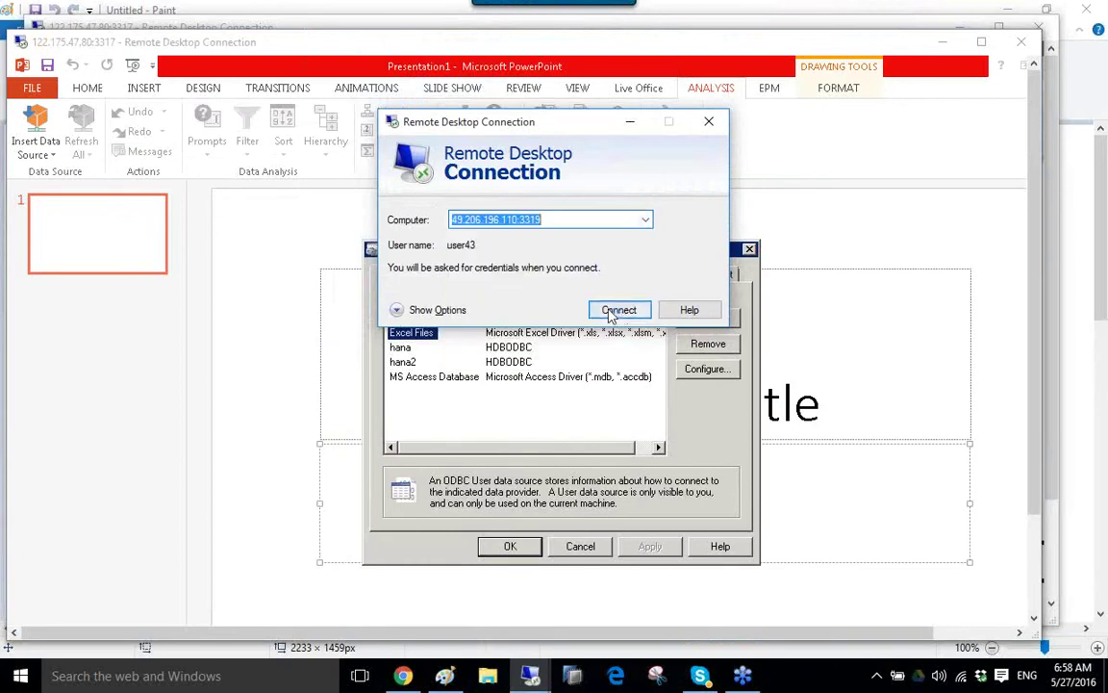
pyautogui.click(616, 310)
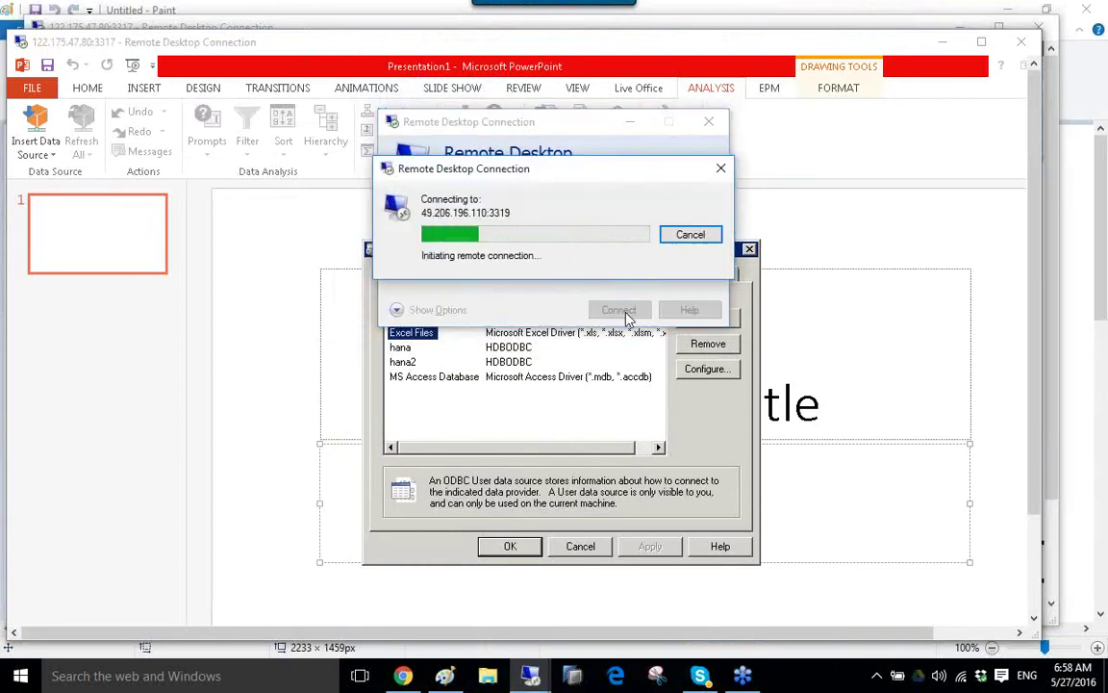
pyautogui.click(688, 235)
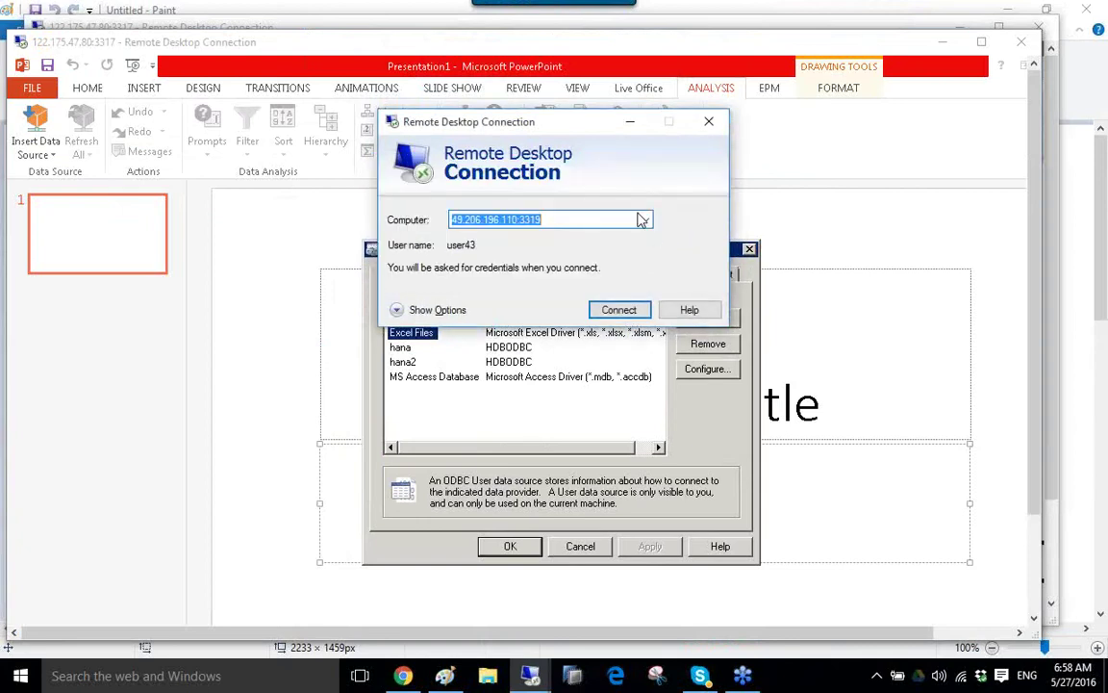
pyautogui.click(644, 222)
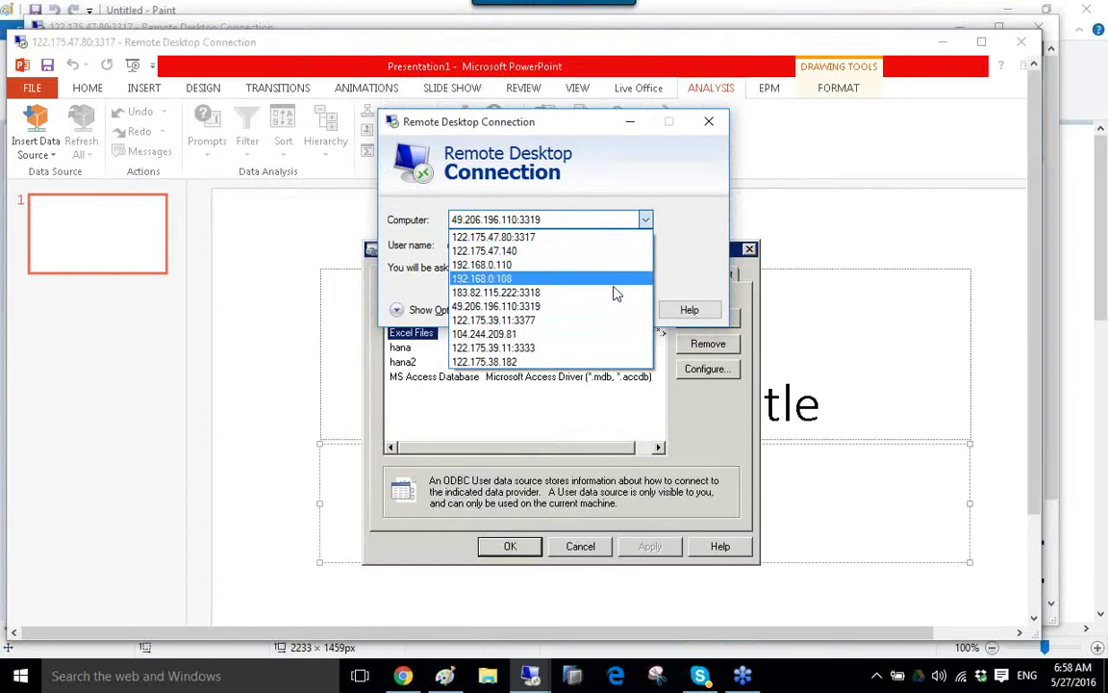
pyautogui.click(551, 291)
pyautogui.click(609, 309)
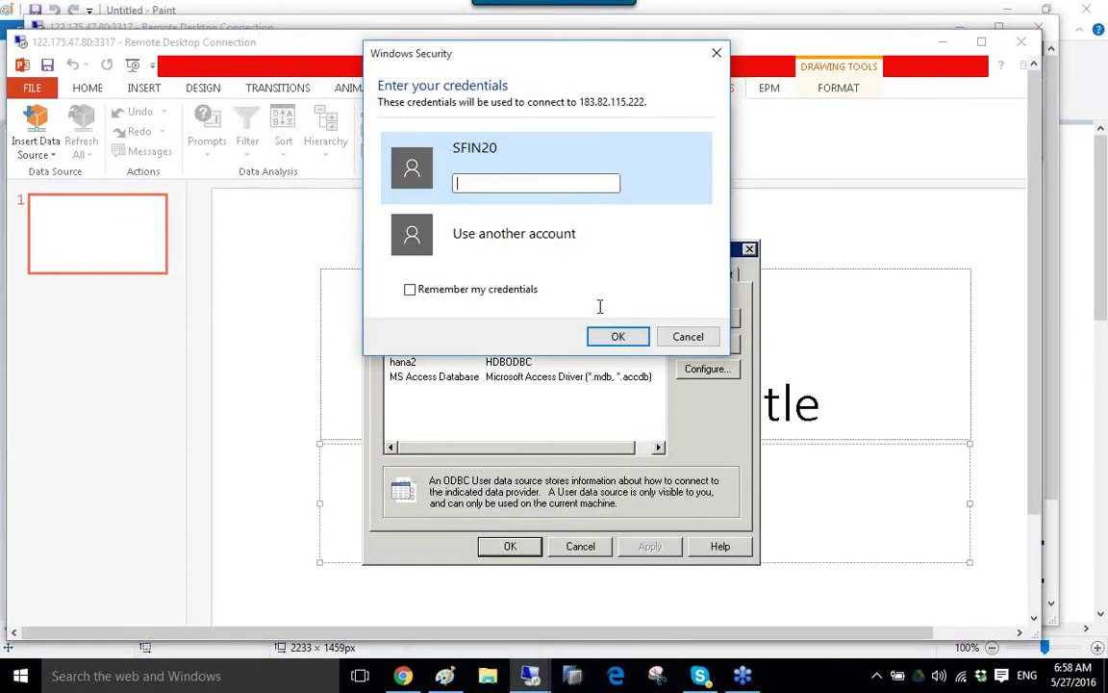
pyautogui.click(676, 336)
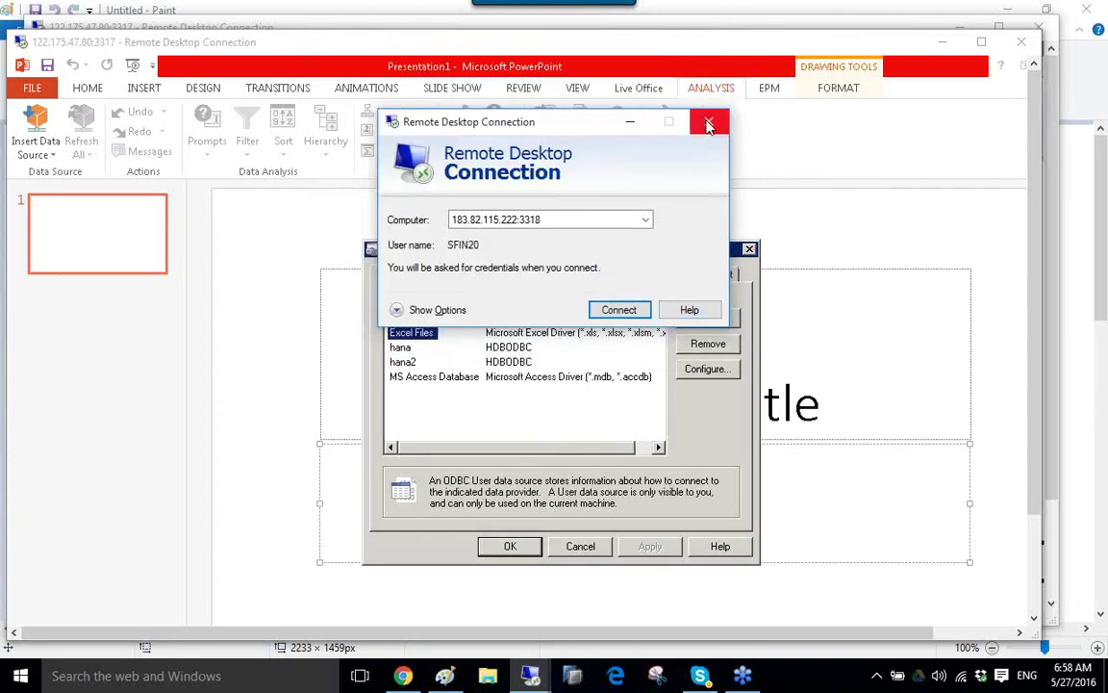
pyautogui.click(709, 121)
pyautogui.click(988, 40)
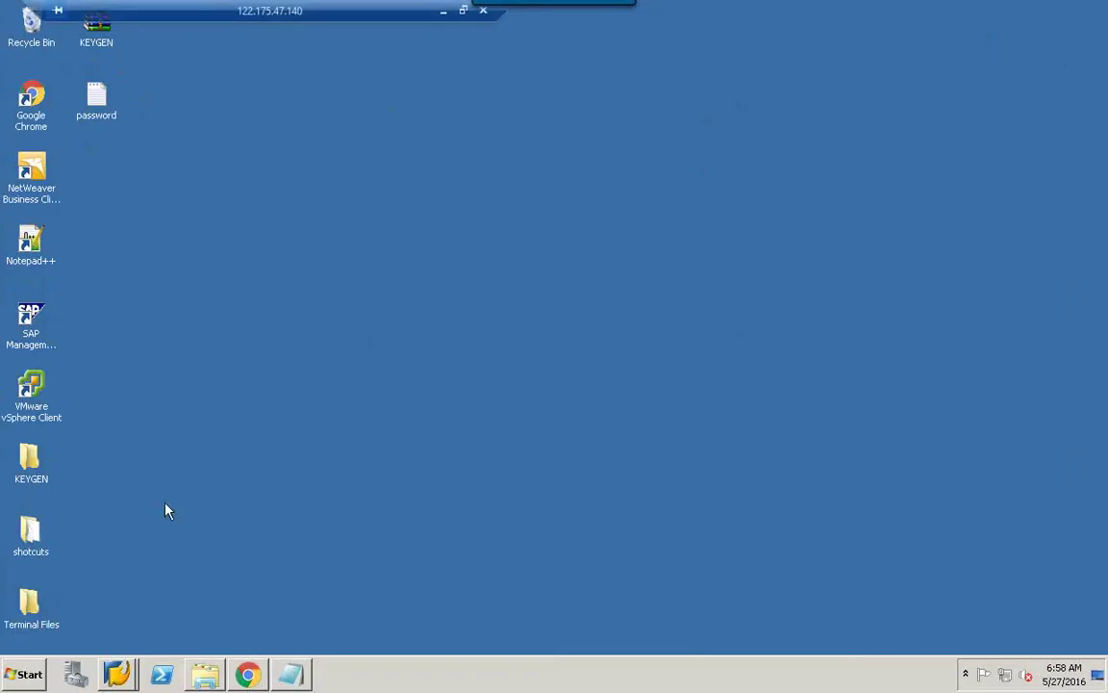
pyautogui.rightClick(116, 673)
pyautogui.click(126, 638)
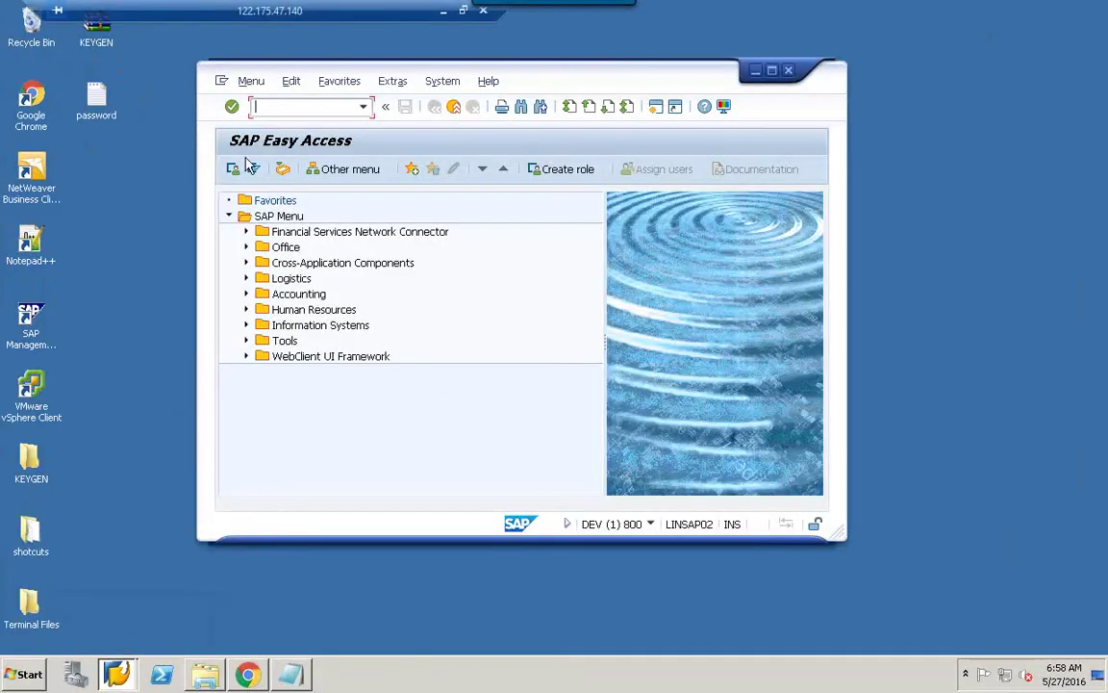
pyautogui.click(454, 107)
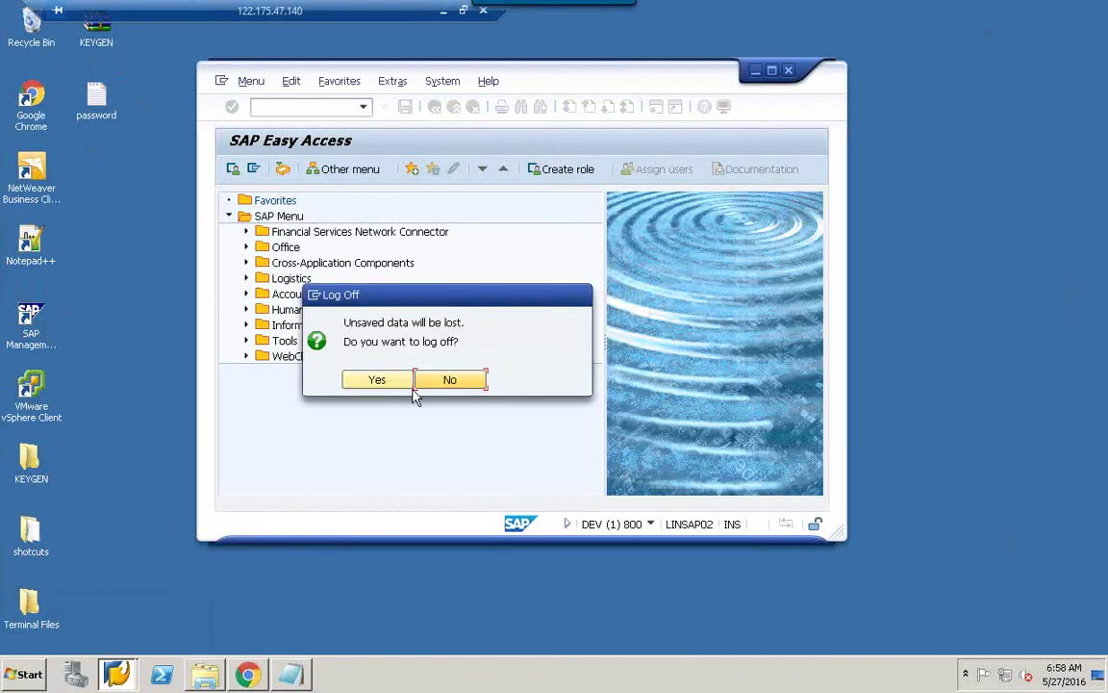
pyautogui.click(377, 380)
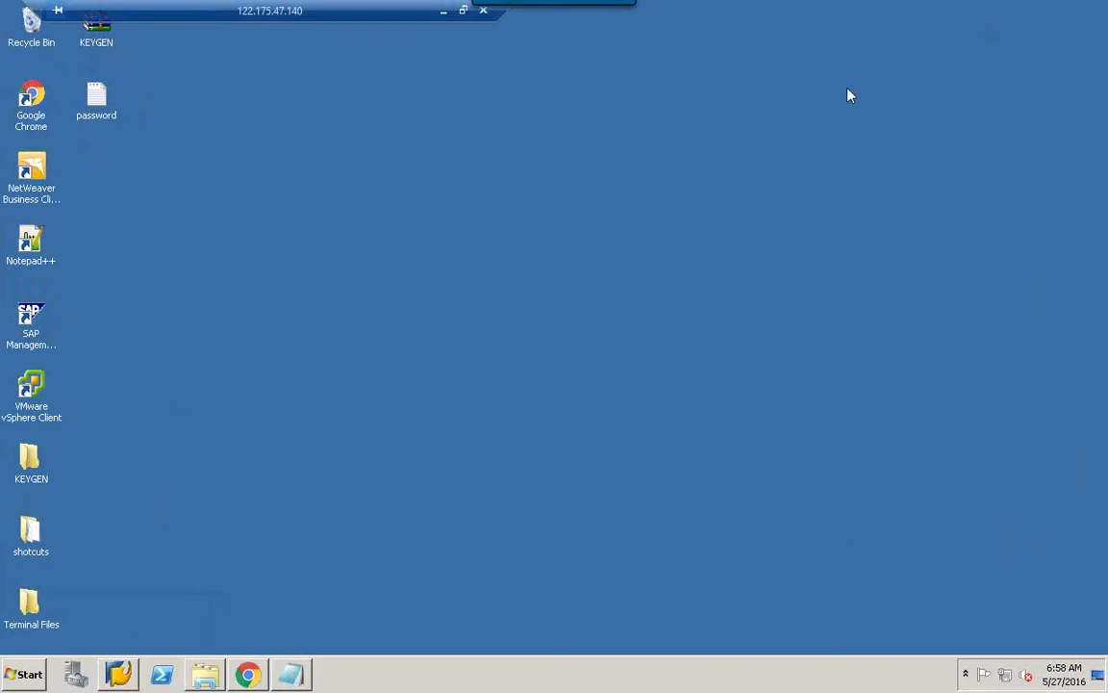
pyautogui.click(463, 9)
pyautogui.moveTo(538, 682)
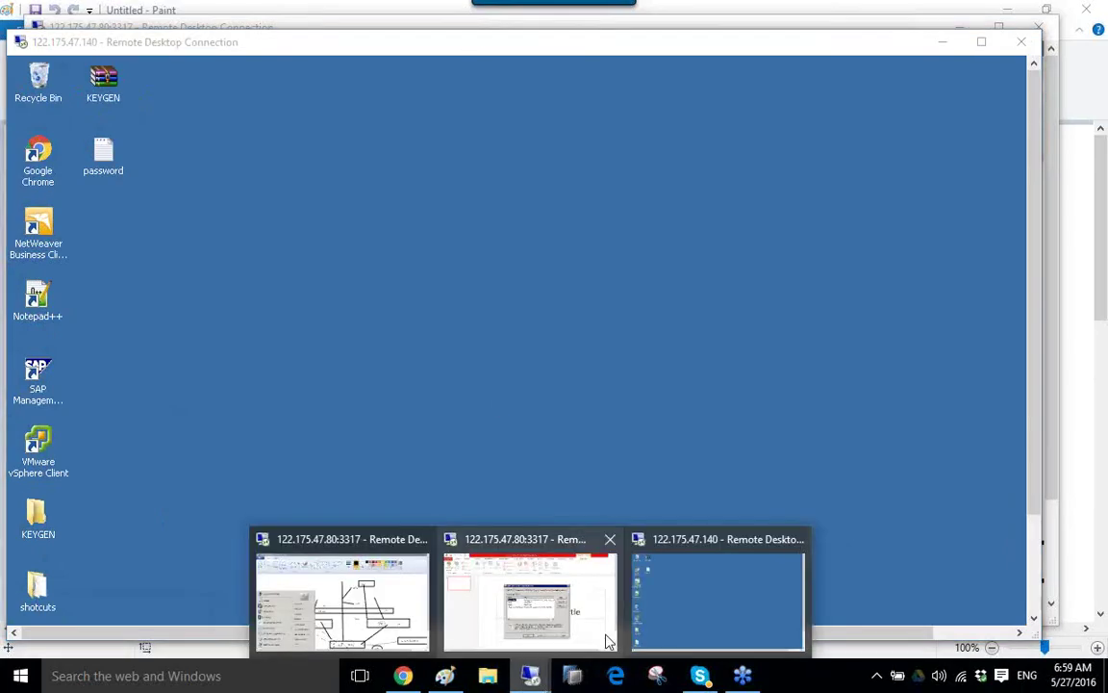
pyautogui.click(341, 591)
pyautogui.doubleClick(693, 29)
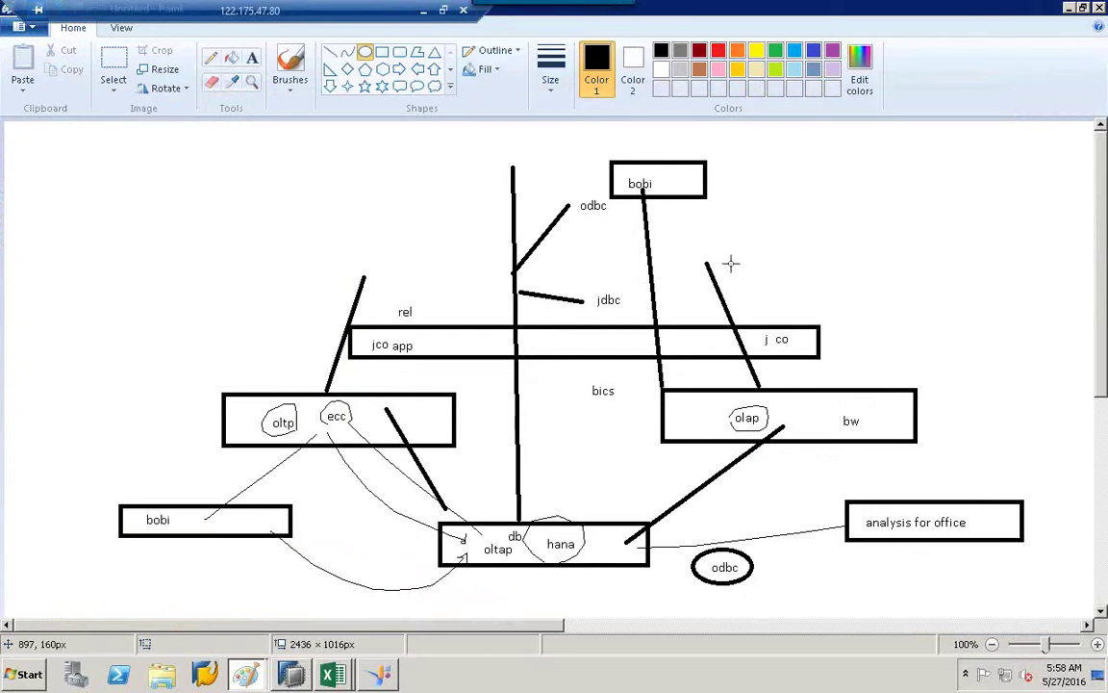
pyautogui.click(443, 9)
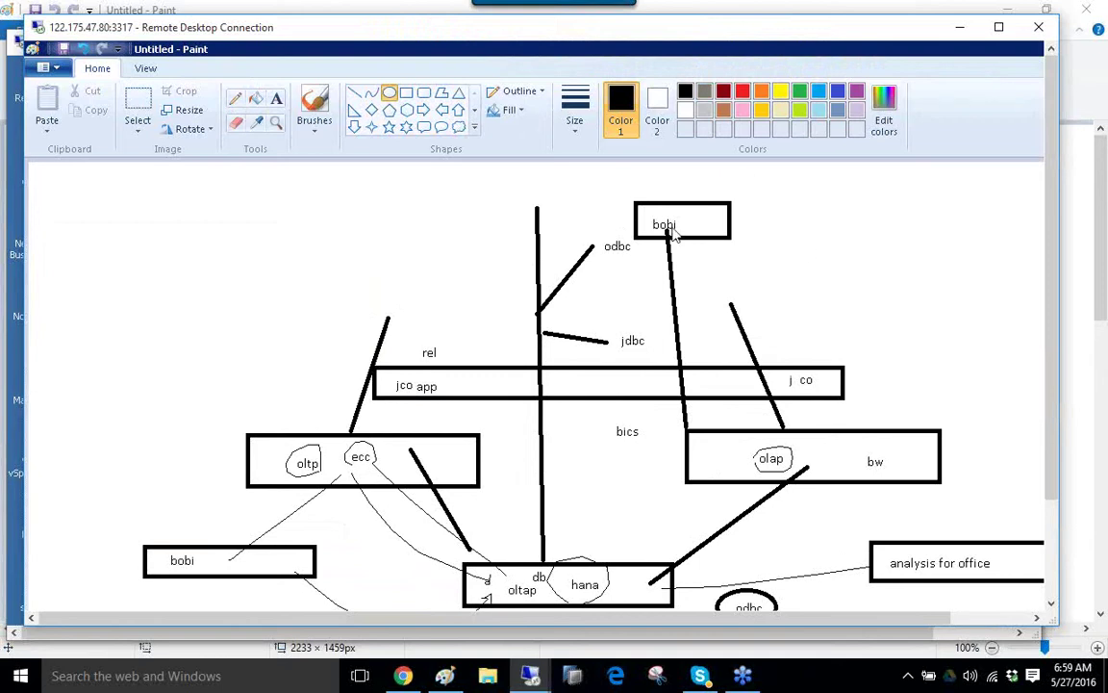
# Connect the local machine to another Wi-Fi network.
pyautogui.click(994, 678)
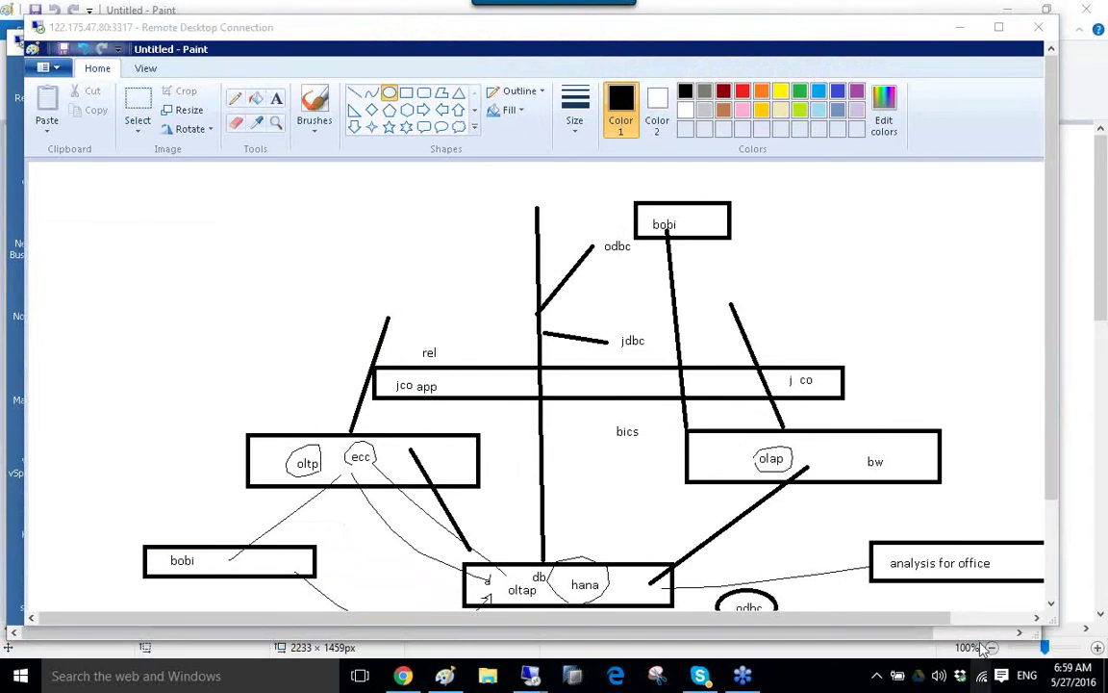
pyautogui.click(983, 680)
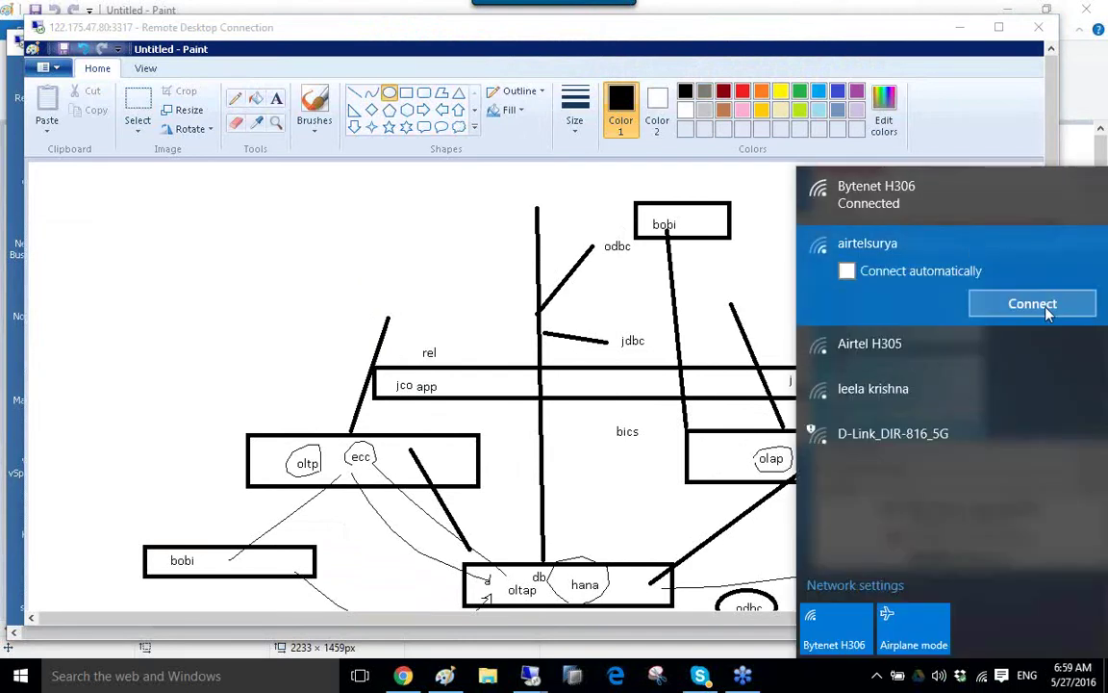
pyautogui.click(1041, 310)
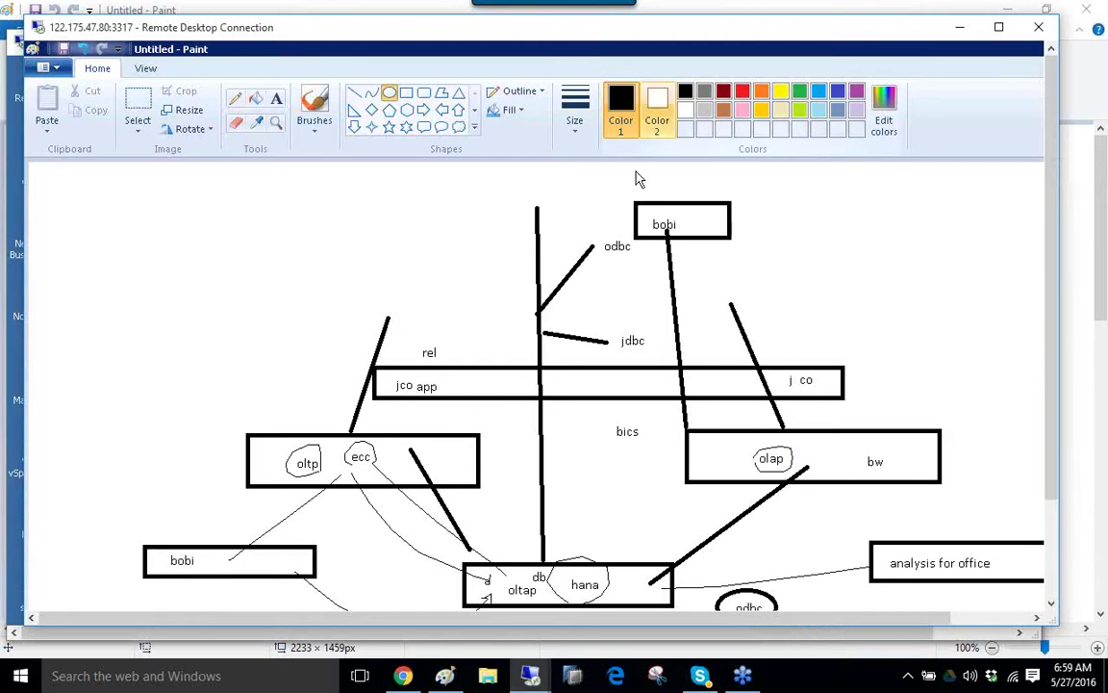
# Go full screen and minimize the first Paint window to show the Analysis for Office–HANA diagram.
pyautogui.doubleClick(710, 32)
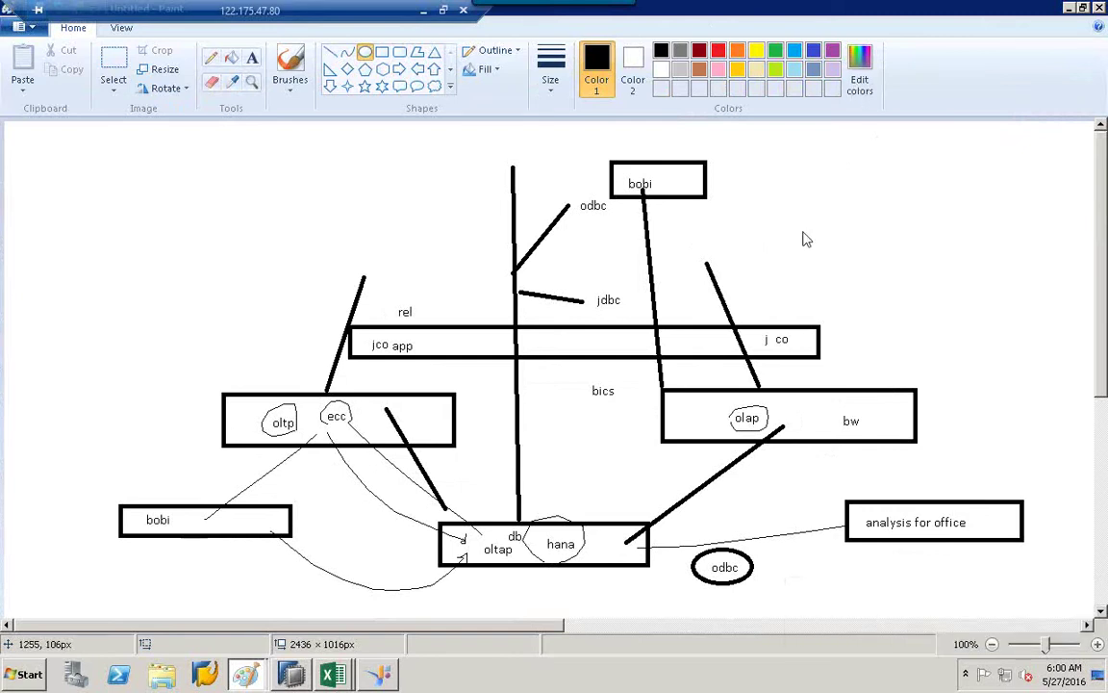
pyautogui.click(1071, 10)
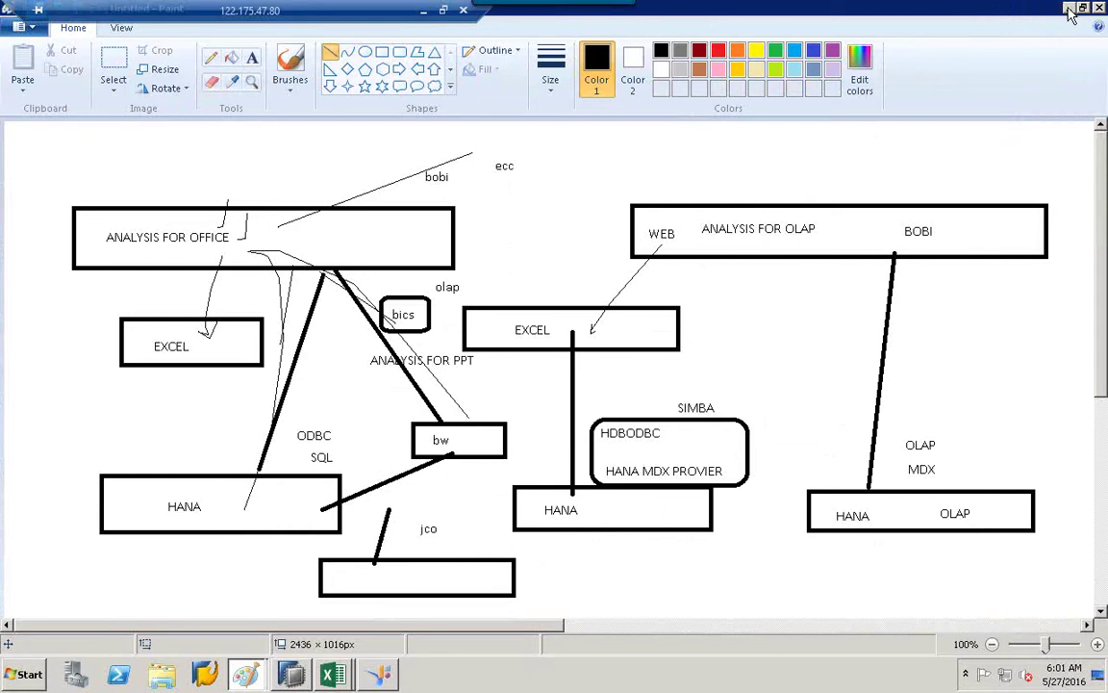
# Minimize Paint, cancel the OLAP Middleware Driver Selection, and minimize Information Design Tool.
pyautogui.click(1069, 11)
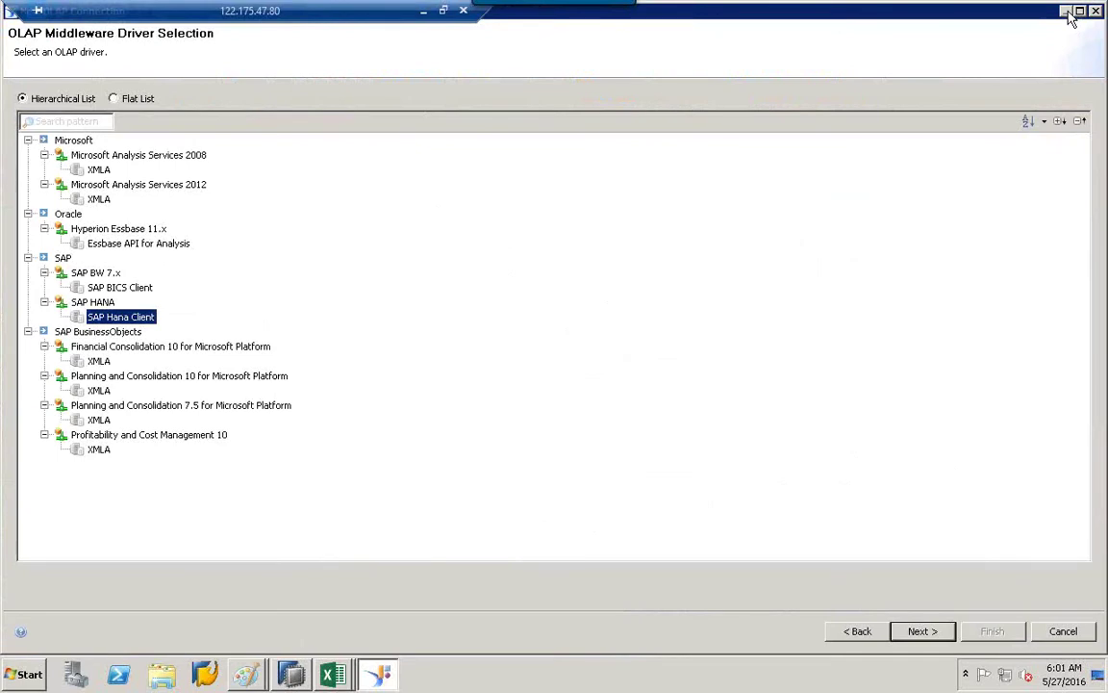
pyautogui.click(1064, 631)
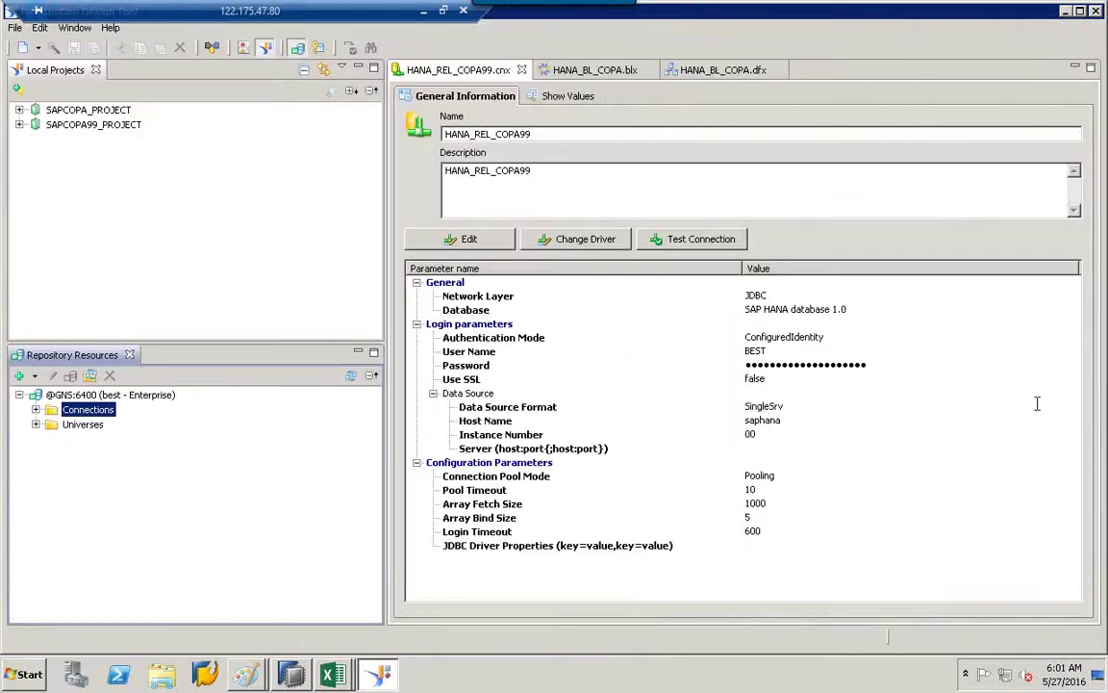
pyautogui.click(1065, 11)
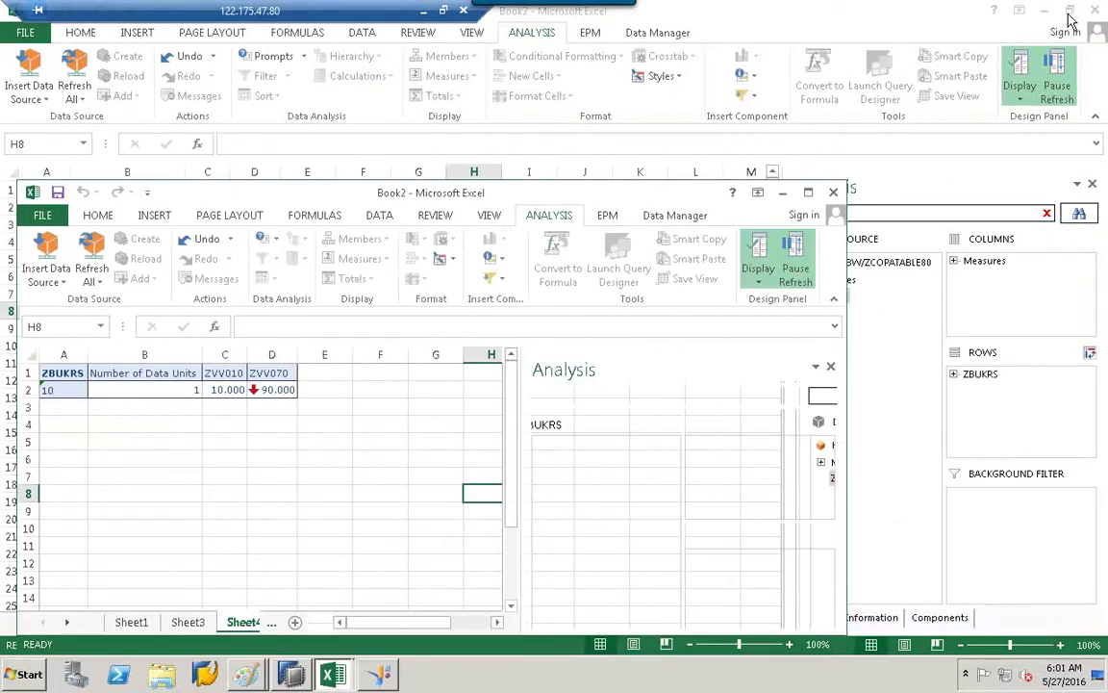
# Close Excel, discarding the changes to Book2.
pyautogui.click(1096, 11)
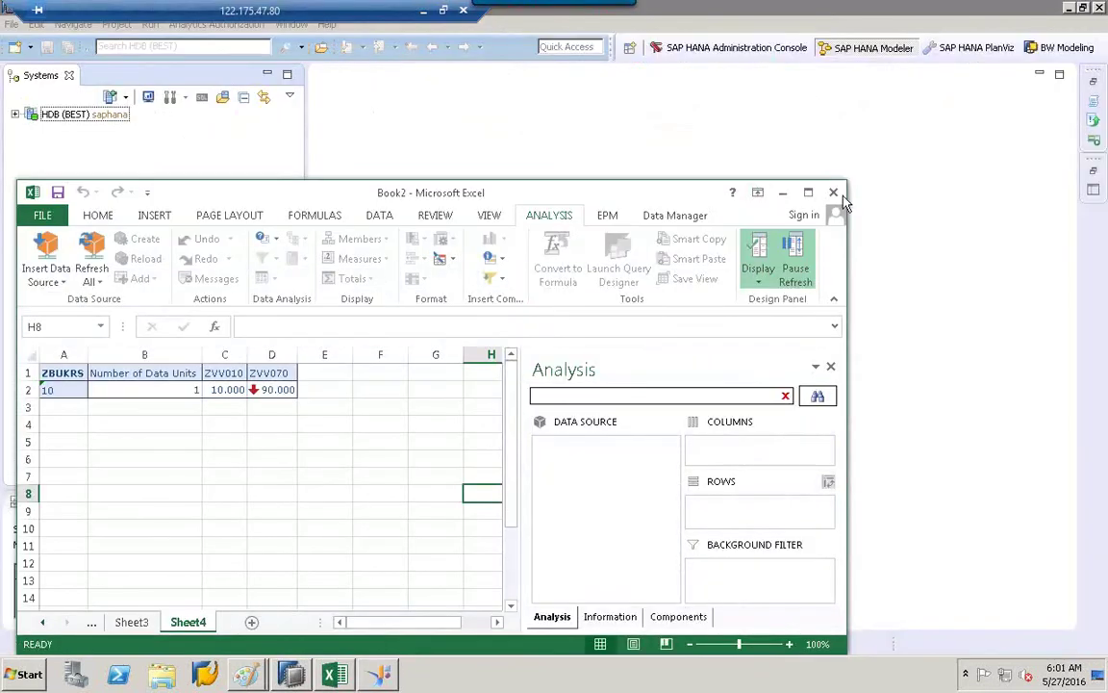
pyautogui.click(833, 192)
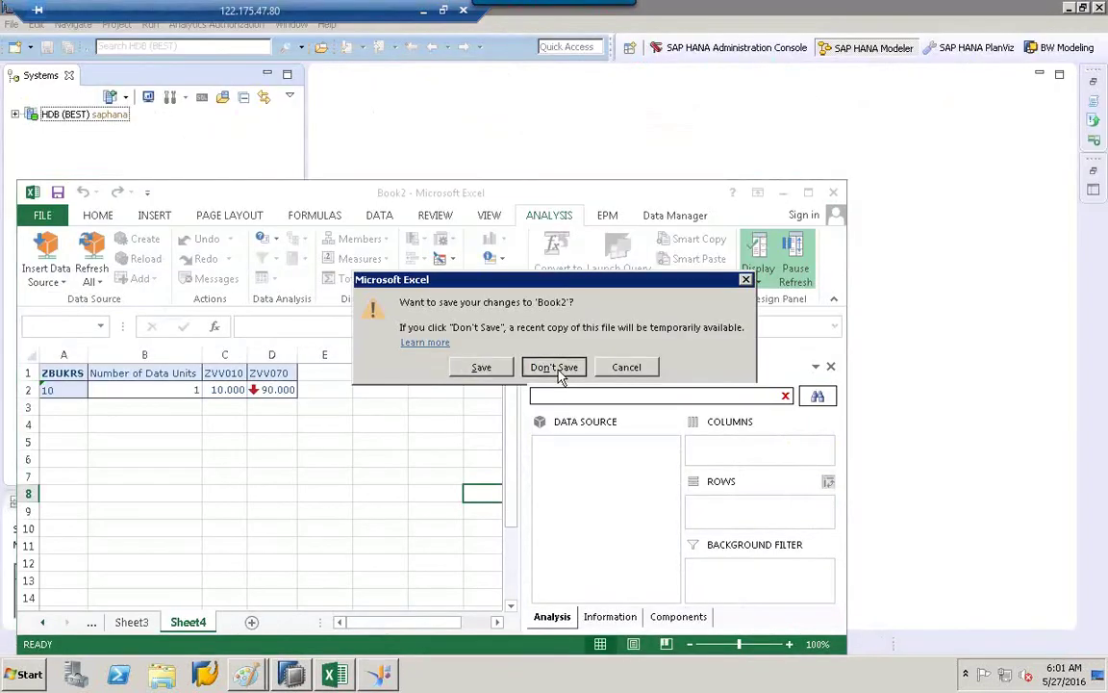
pyautogui.click(558, 370)
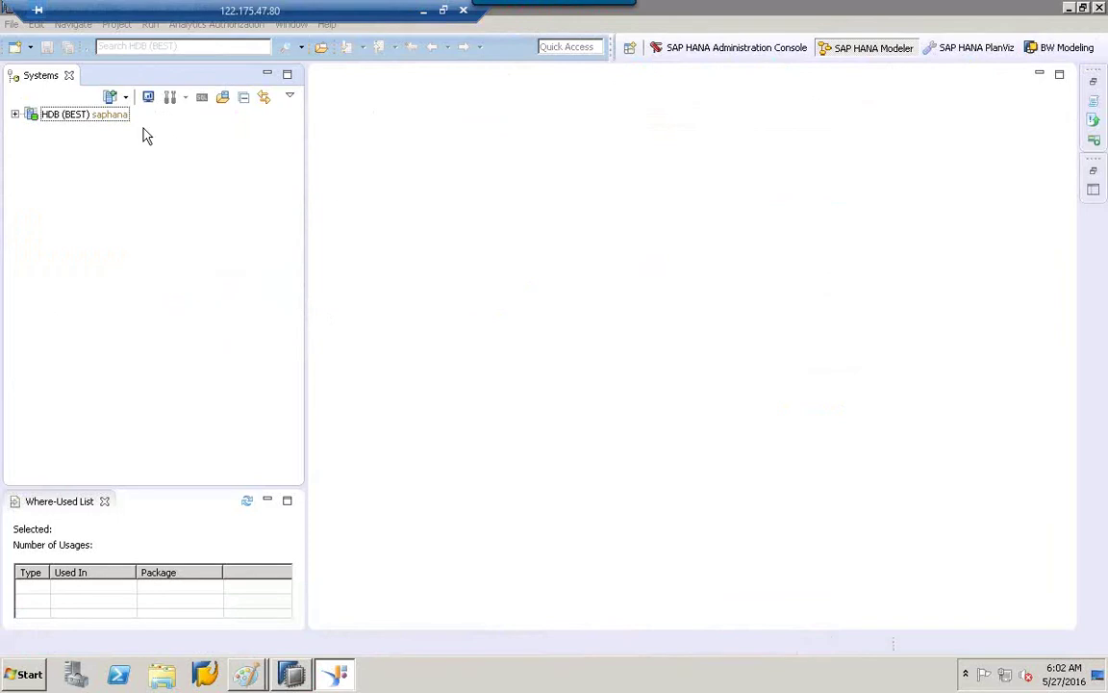
# Select the HDB (BEST) system in the Modeler's Systems view.
pyautogui.click(101, 118)
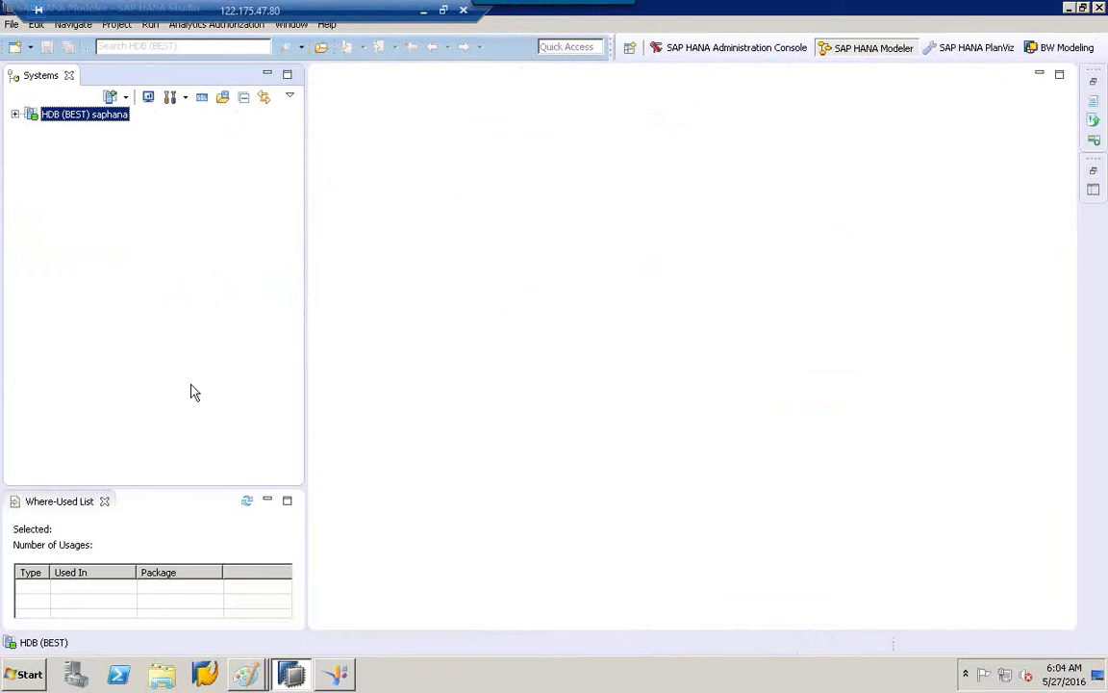
# Expand HDB (BEST) > Catalog > BEST, widening the Systems panel.
pyautogui.click(14, 115)
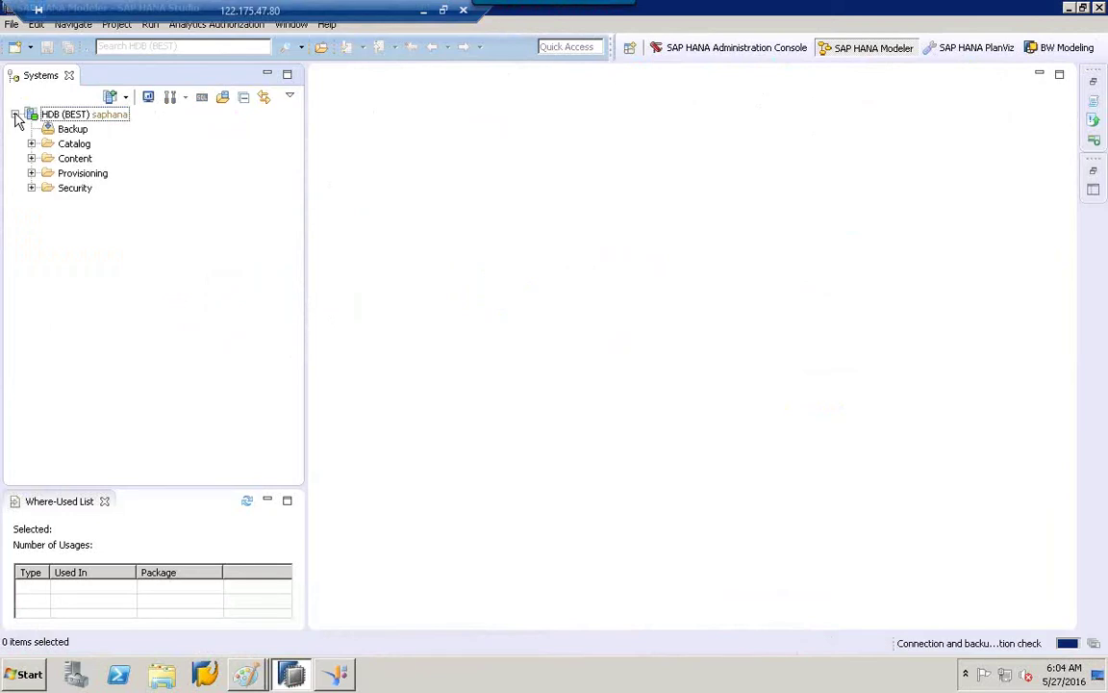
pyautogui.click(60, 142)
pyautogui.click(31, 145)
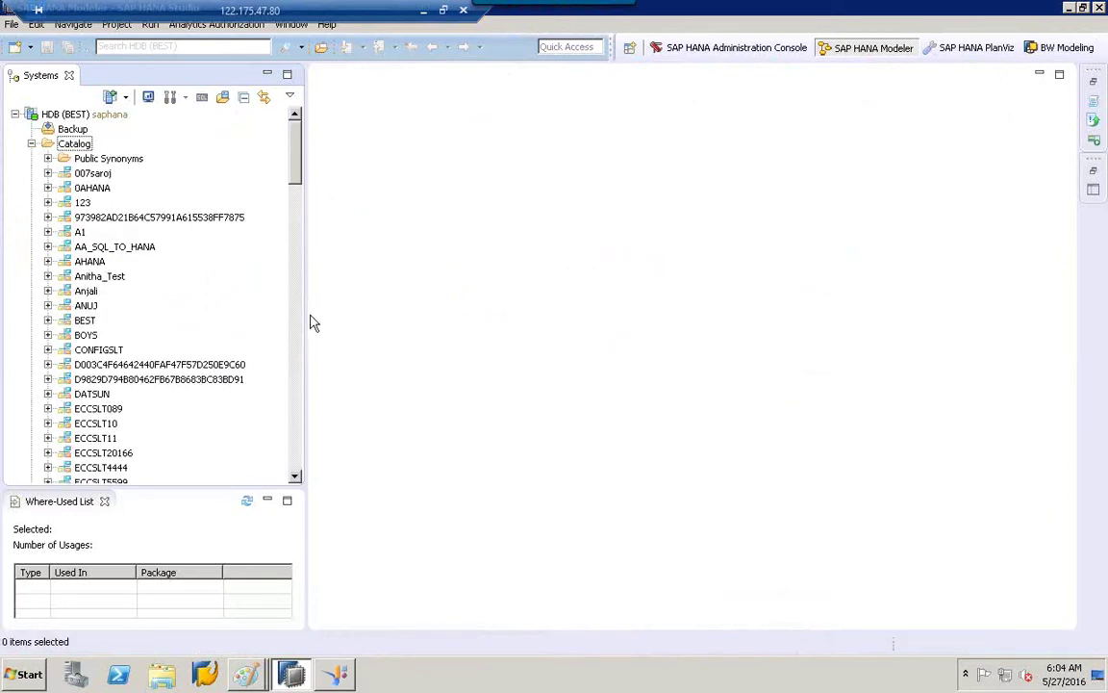
pyautogui.moveTo(305, 318); pyautogui.dragTo(460, 329)
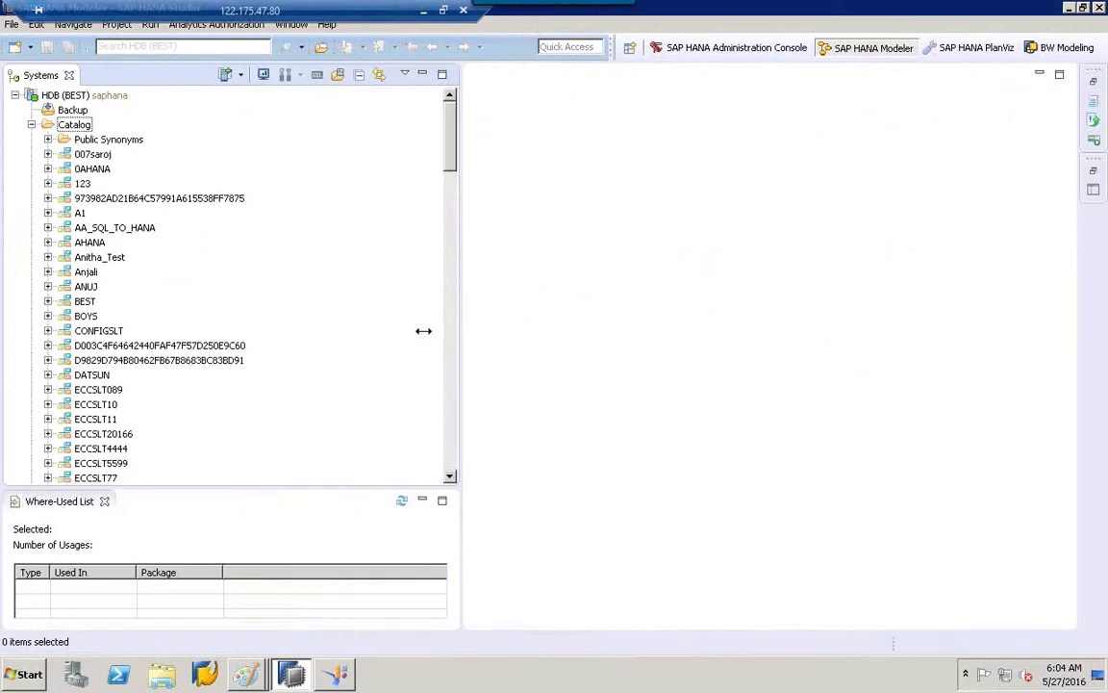
pyautogui.click(48, 302)
pyautogui.click(85, 304)
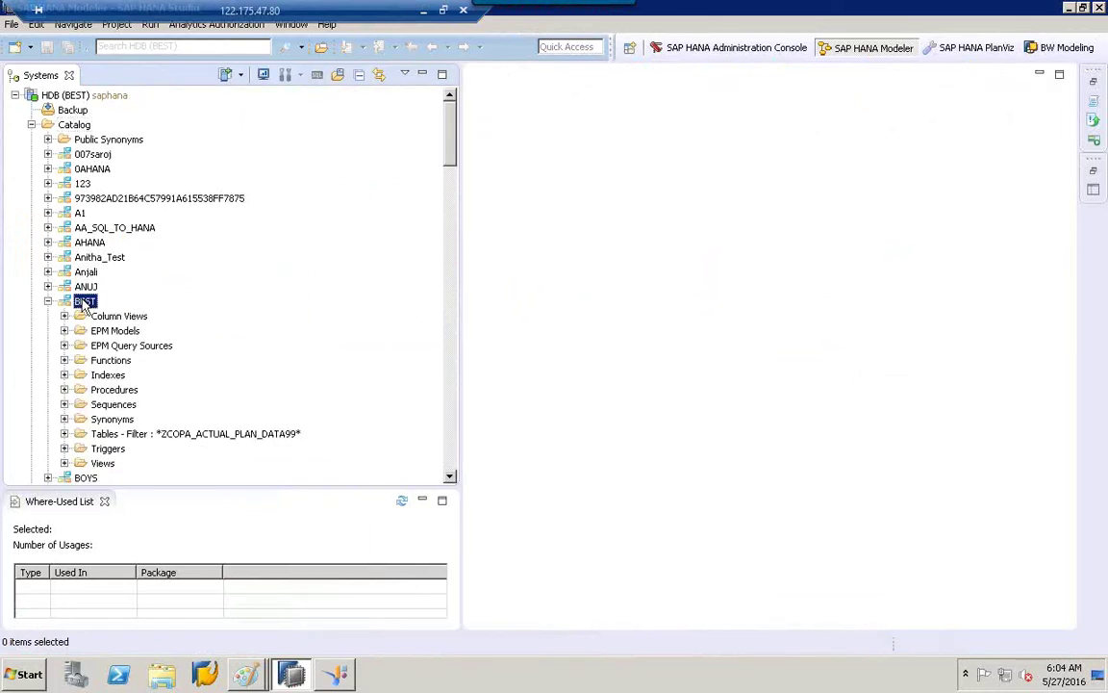
# Remove the Tables folder filter to list all tables and select EMP.
pyautogui.click(119, 435)
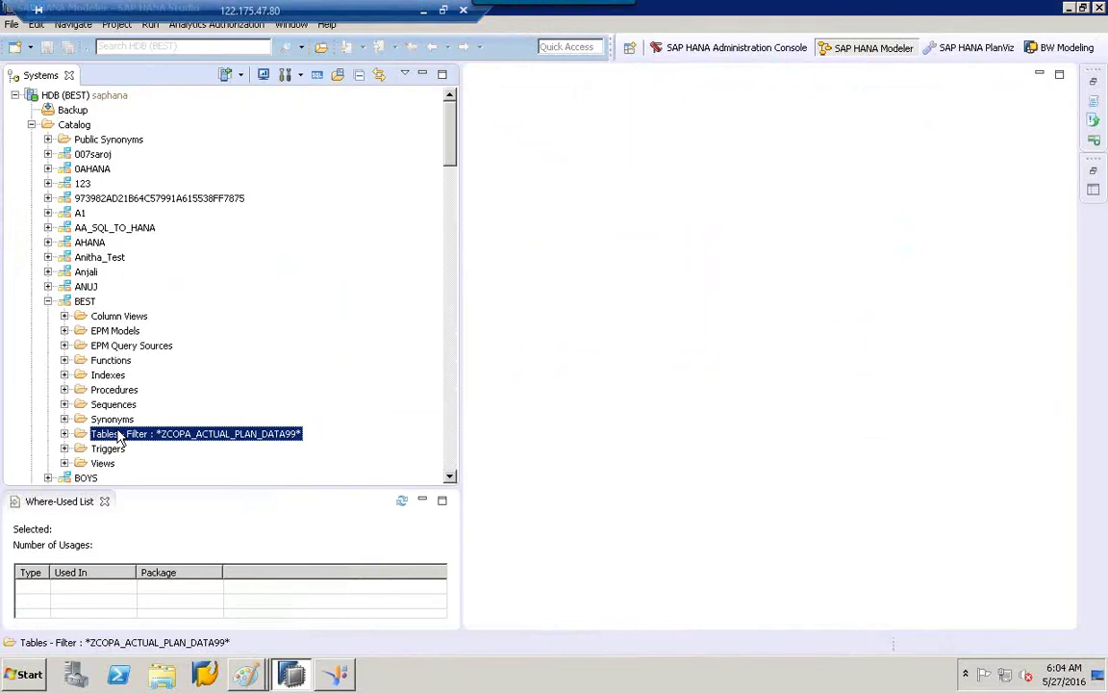
pyautogui.rightClick(118, 435)
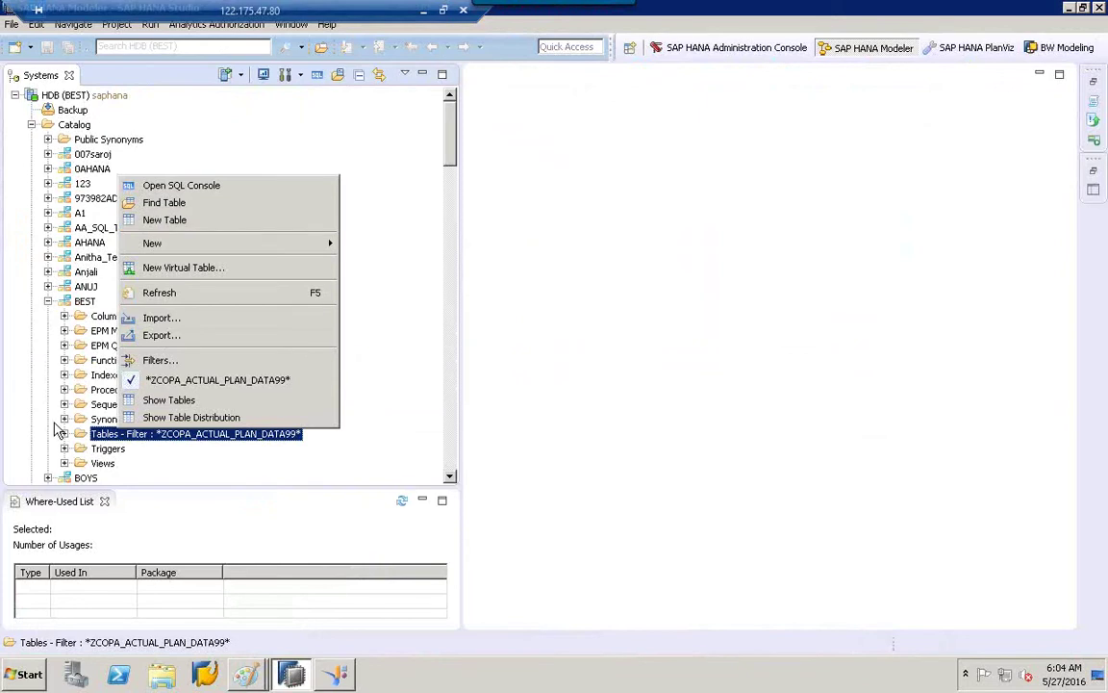
pyautogui.click(65, 434)
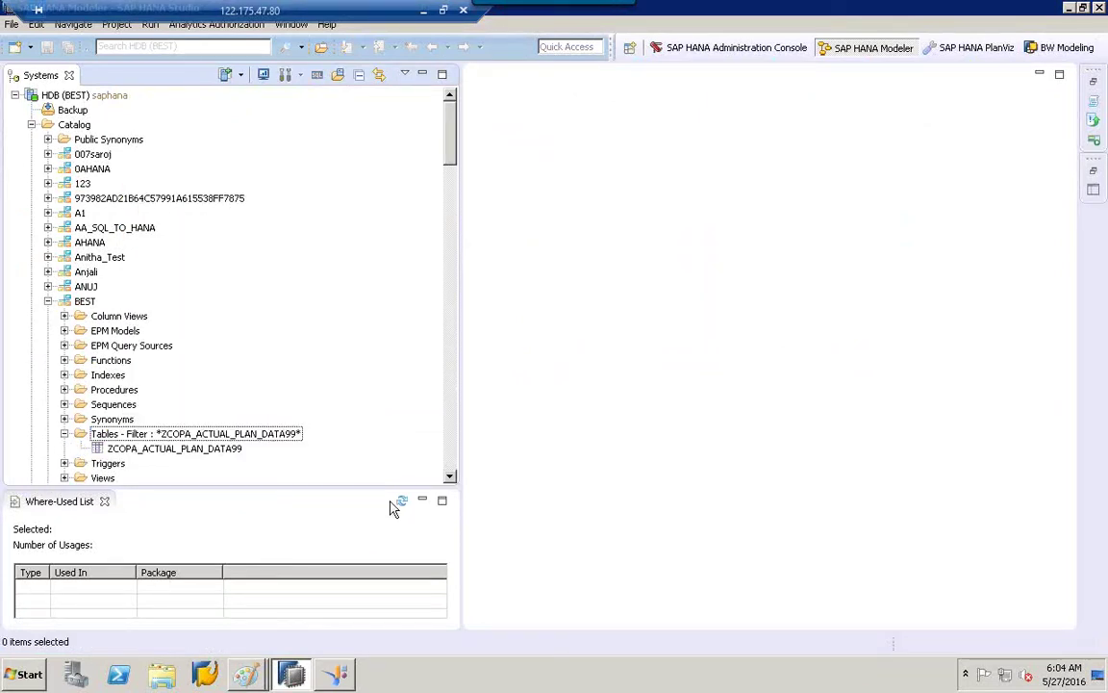
pyautogui.rightClick(293, 435)
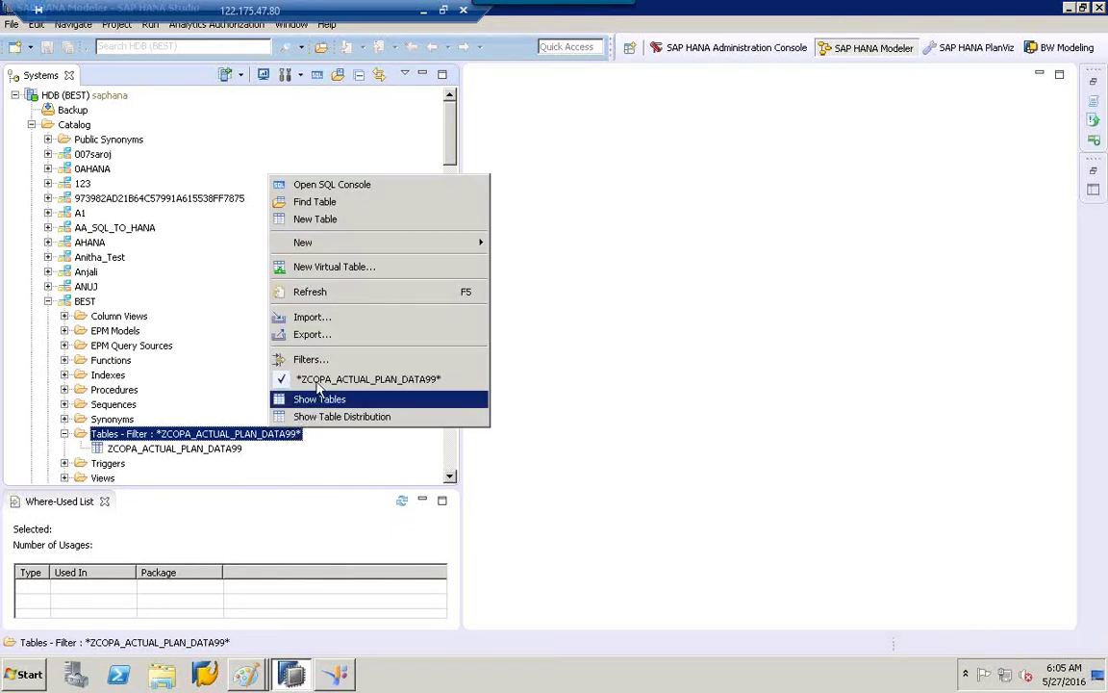
pyautogui.click(317, 398)
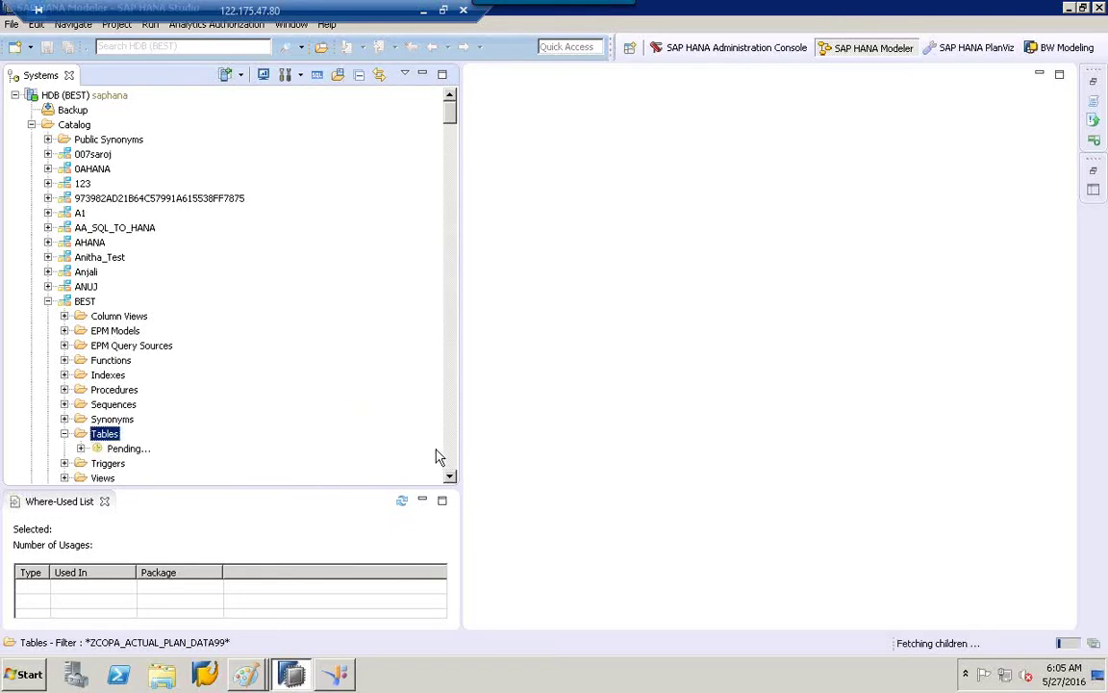
pyautogui.scroll(-8, 448, 468)
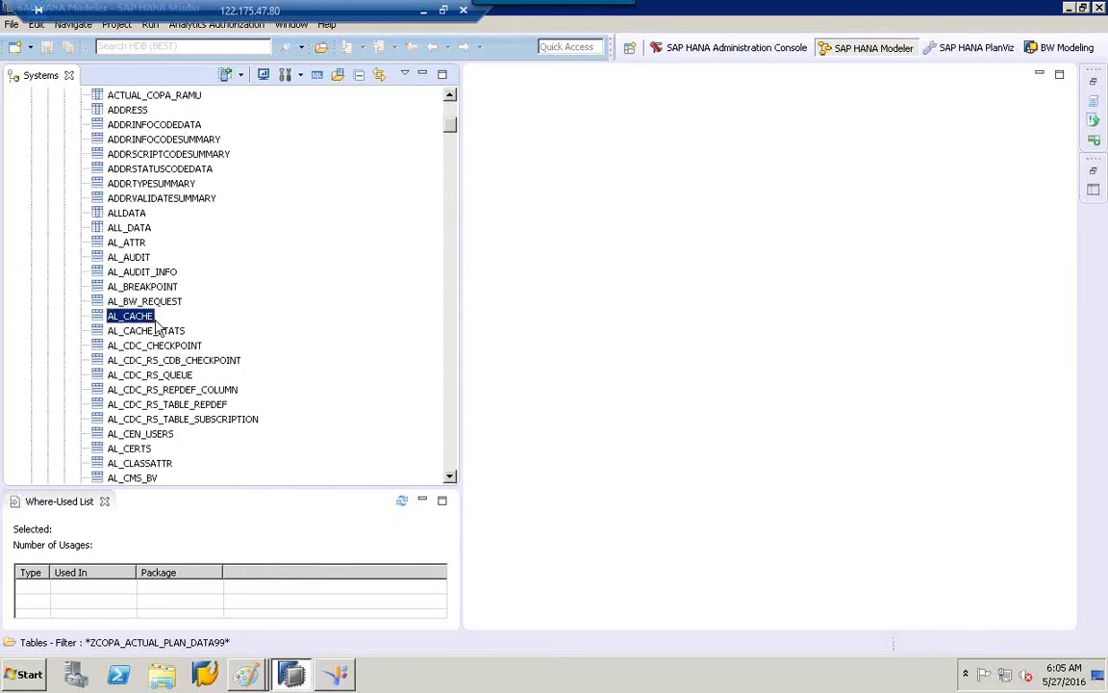
pyautogui.click(451, 469)
pyautogui.scroll(-20, 452, 471)
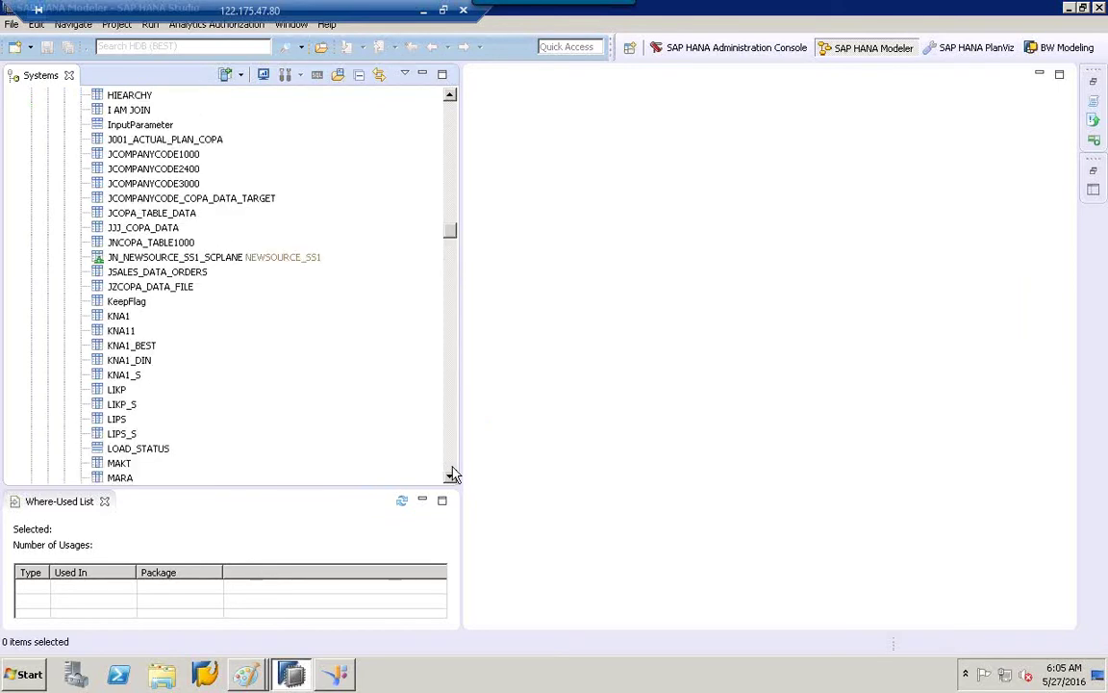
pyautogui.click(448, 117)
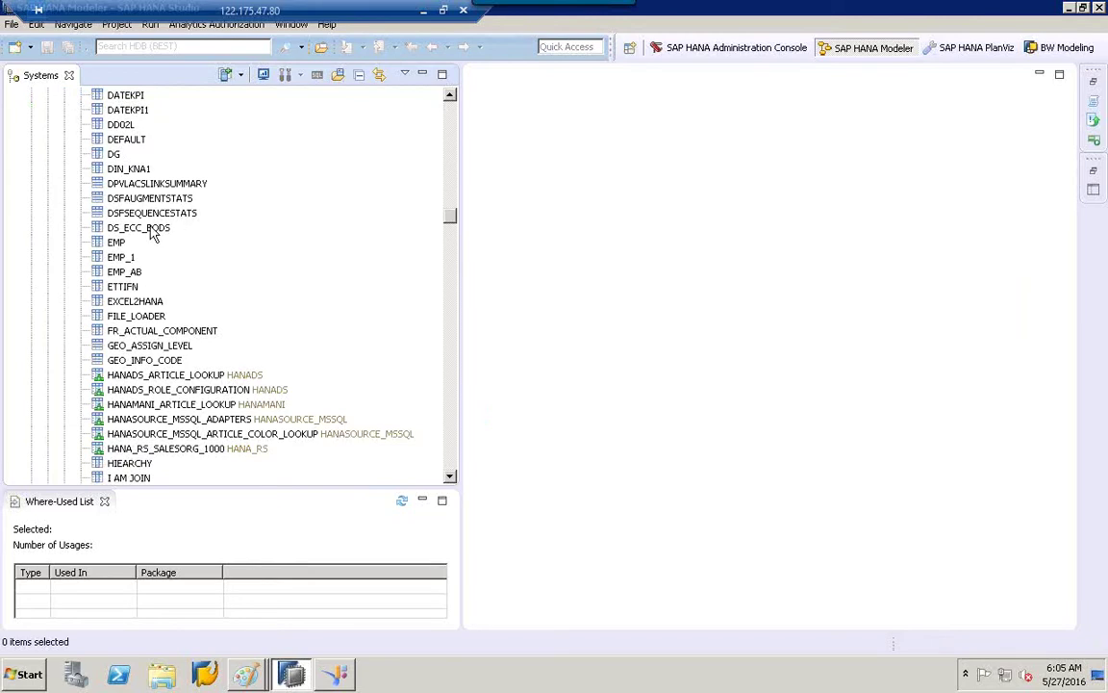
pyautogui.click(116, 242)
# Preview the EMP table data, then generate an insert statement for EMP.
pyautogui.rightClick(117, 245)
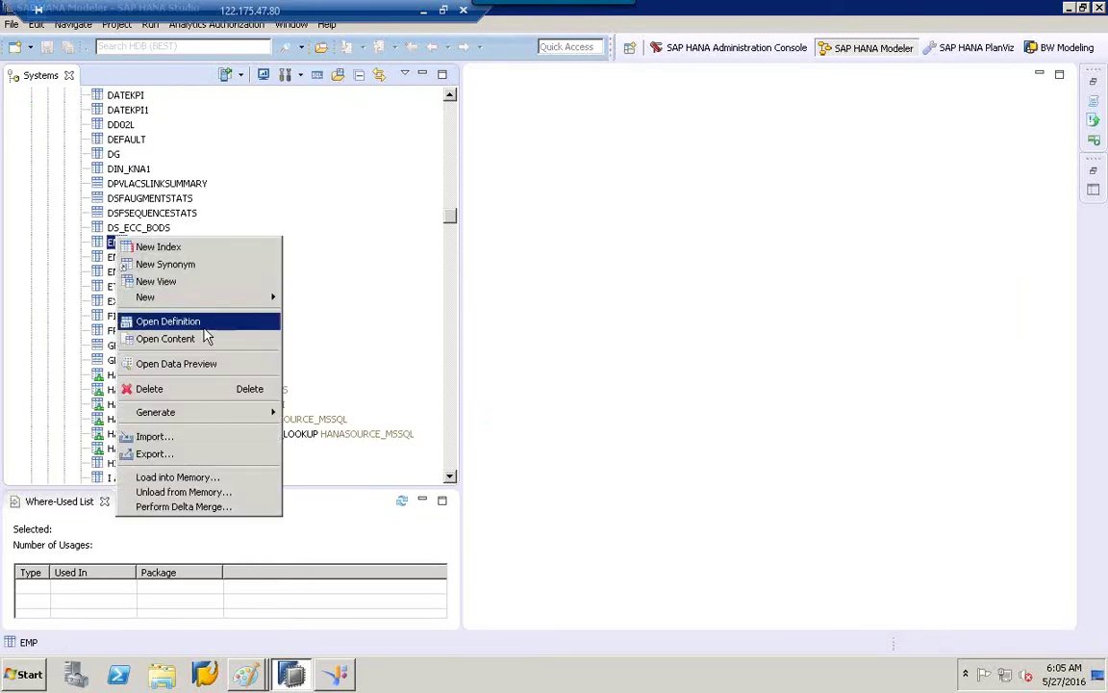
pyautogui.click(211, 371)
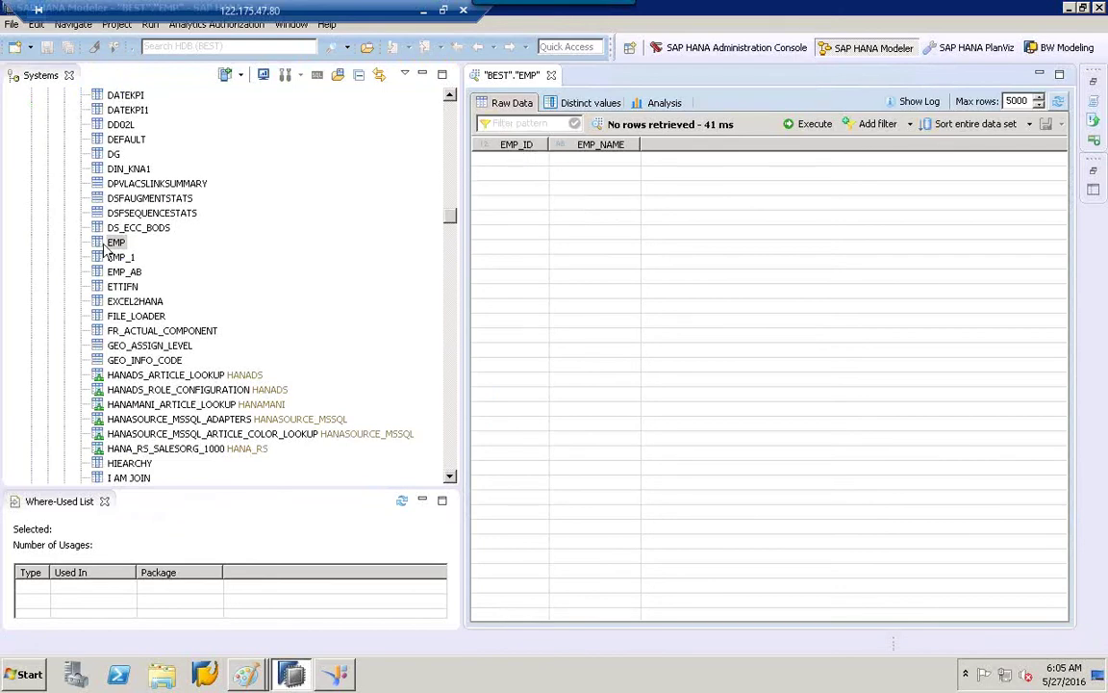
pyautogui.click(108, 243)
pyautogui.rightClick(107, 243)
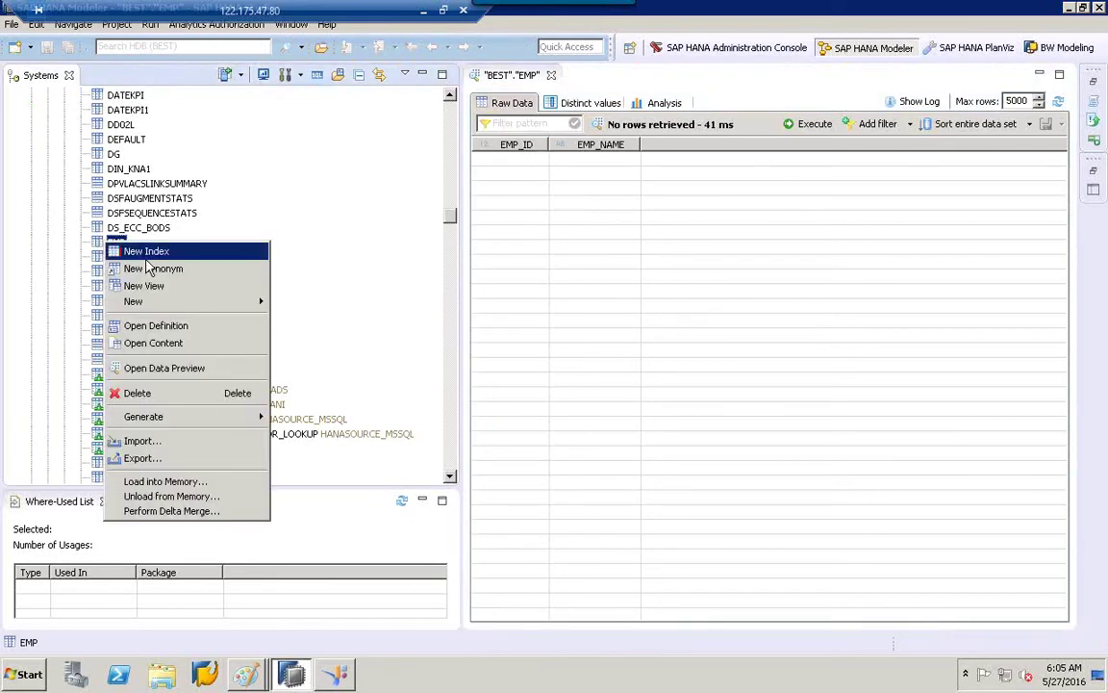
pyautogui.moveTo(234, 422)
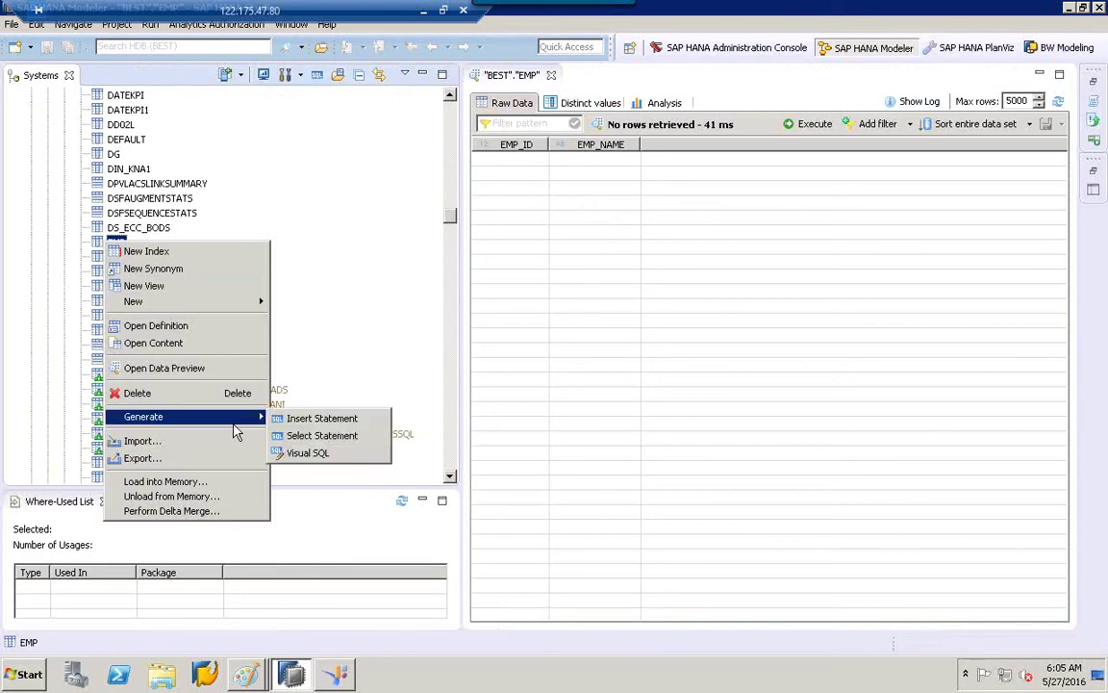
pyautogui.click(333, 420)
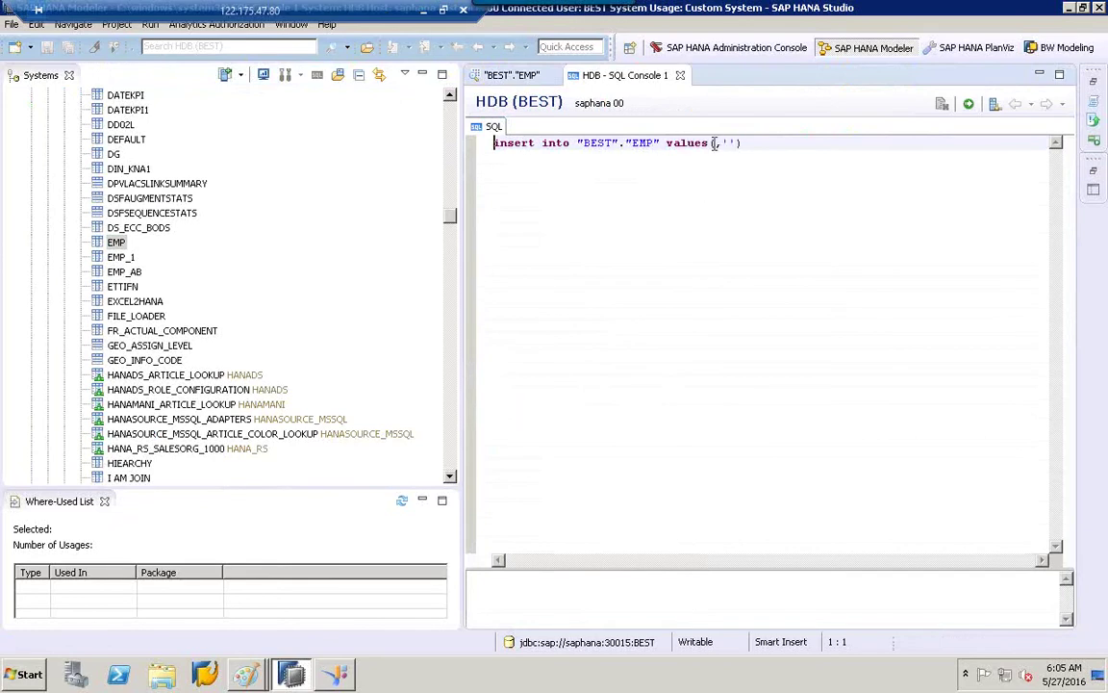
# Insert the row (001, 'ram') into EMP and preview the table to verify it.
pyautogui.click(715, 143)
pyautogui.write('00')
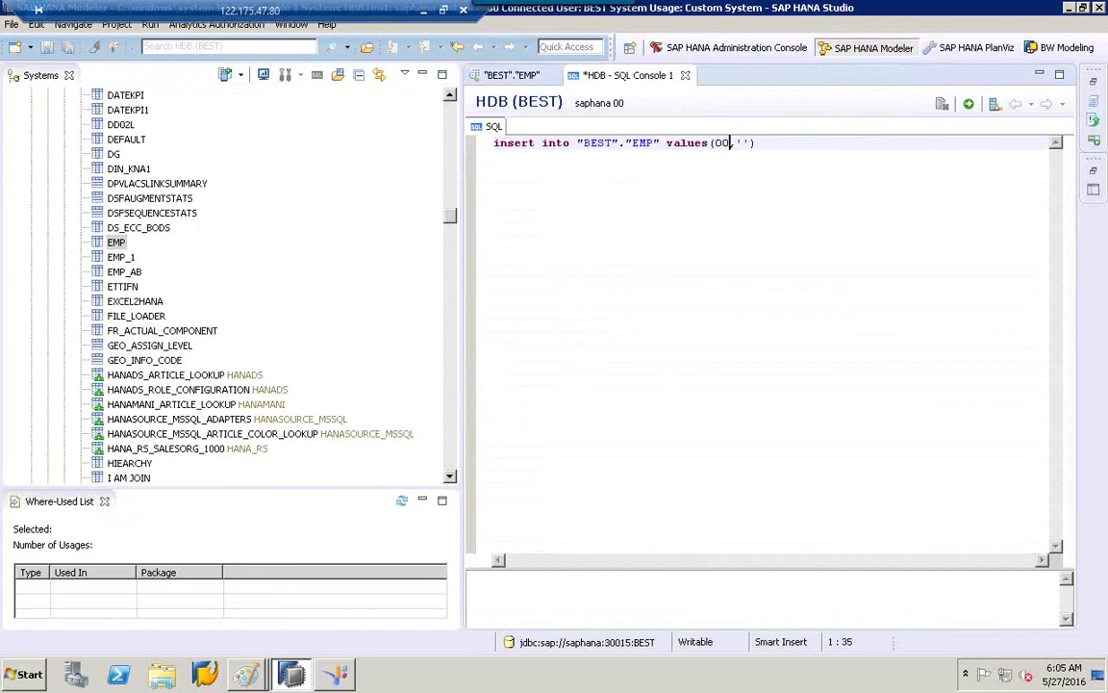
pyautogui.write('1')
pyautogui.click(751, 143)
pyautogui.write('ram')
pyautogui.click(969, 103)
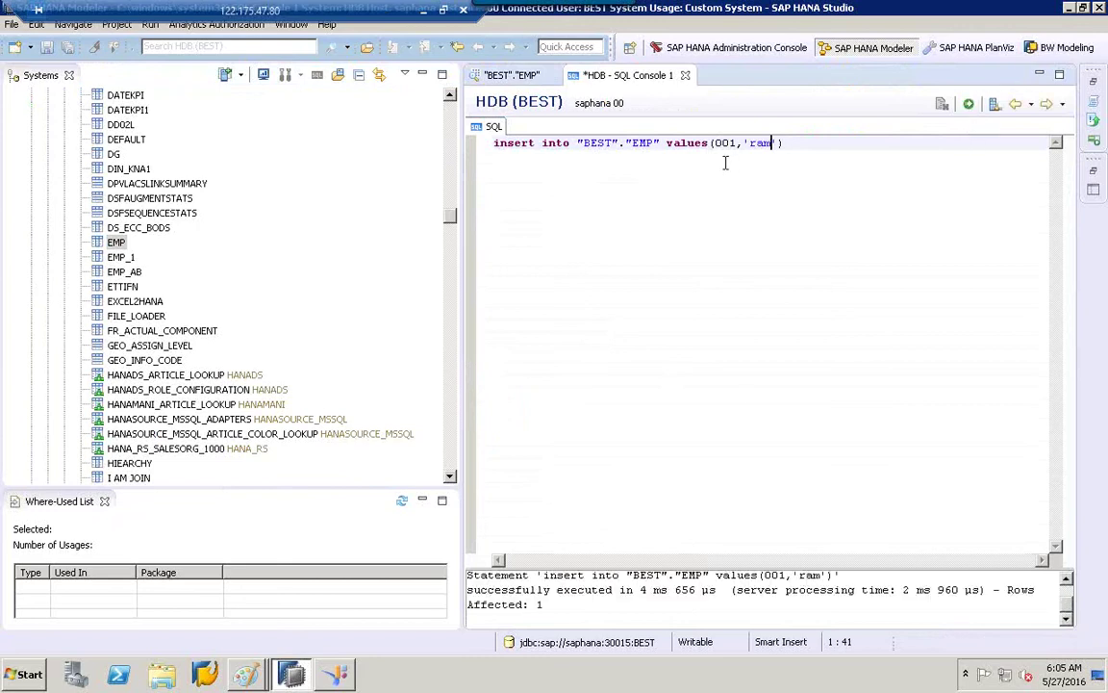
pyautogui.rightClick(119, 245)
pyautogui.click(210, 372)
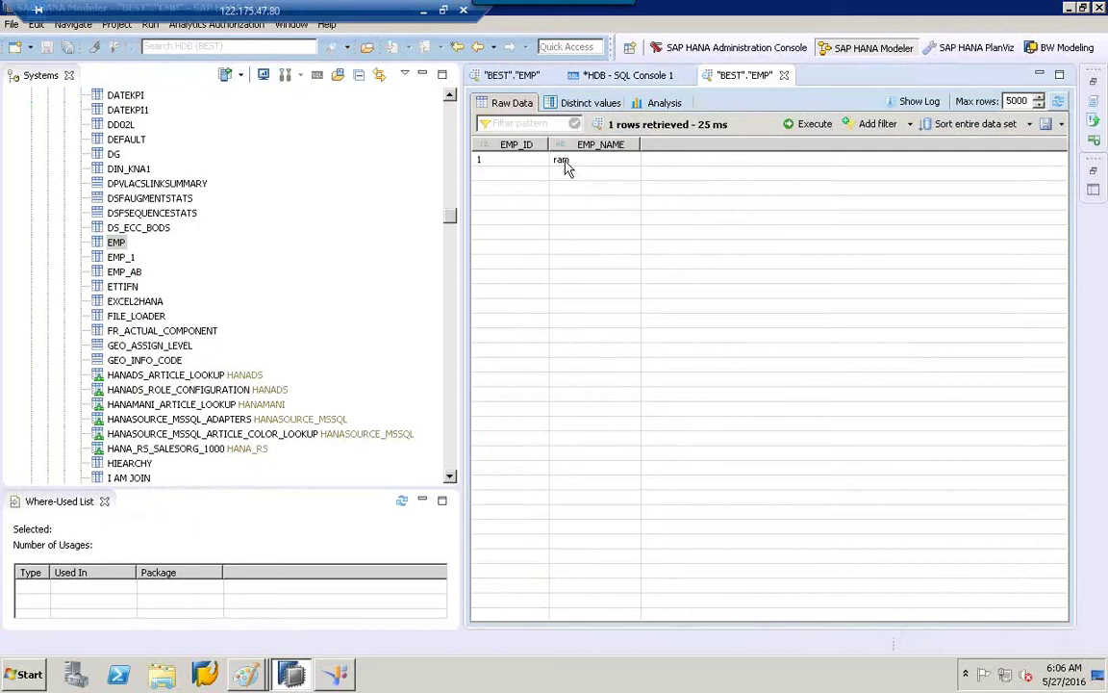
# Review the EMP Raw Data preview showing row 1, ram.
pyautogui.click(451, 100)
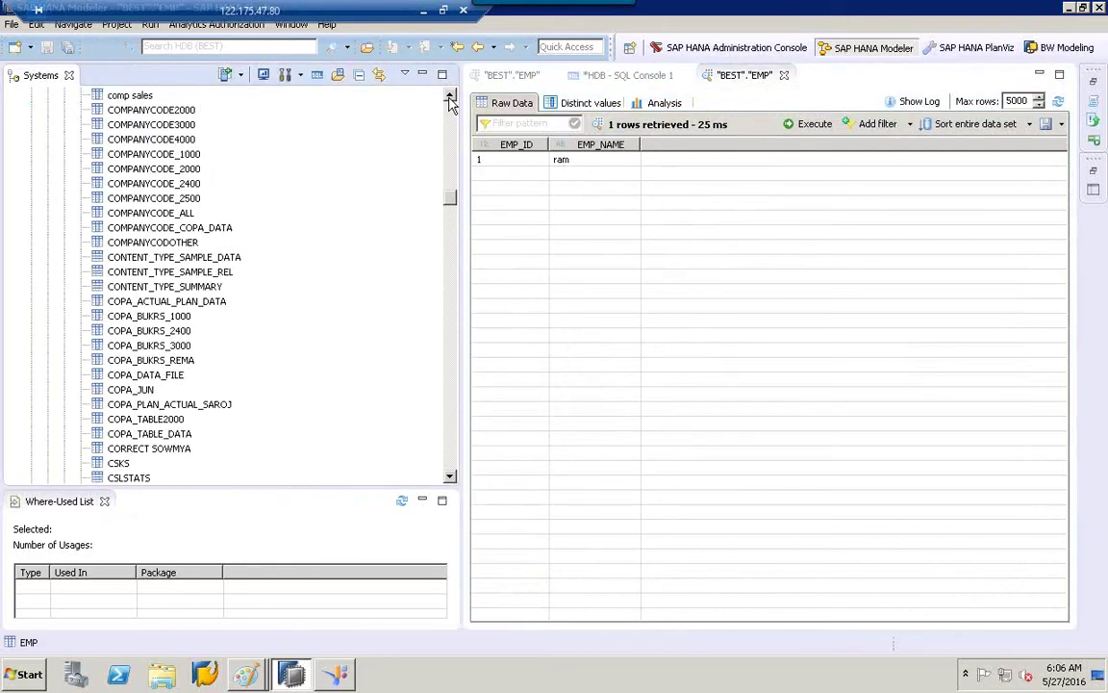
pyautogui.click(451, 109)
pyautogui.click(451, 114)
pyautogui.click(451, 114)
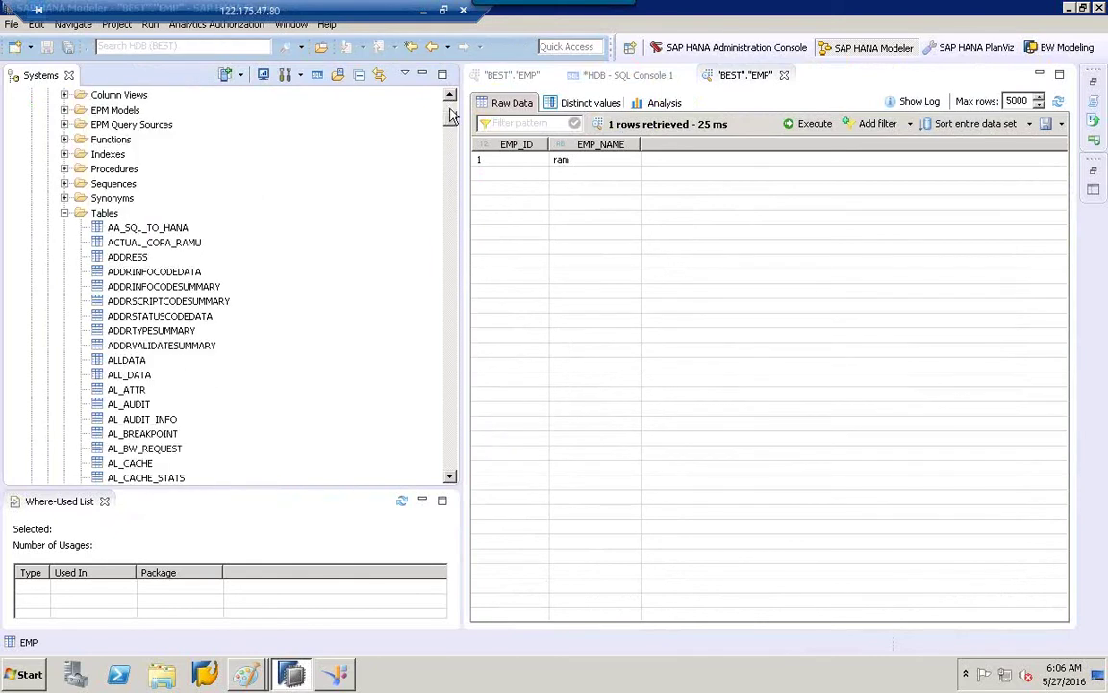
# Collapse the Tables folder and bring up the actions for the BEST Views folder.
pyautogui.click(64, 213)
pyautogui.press('Down')
pyautogui.press('Down')
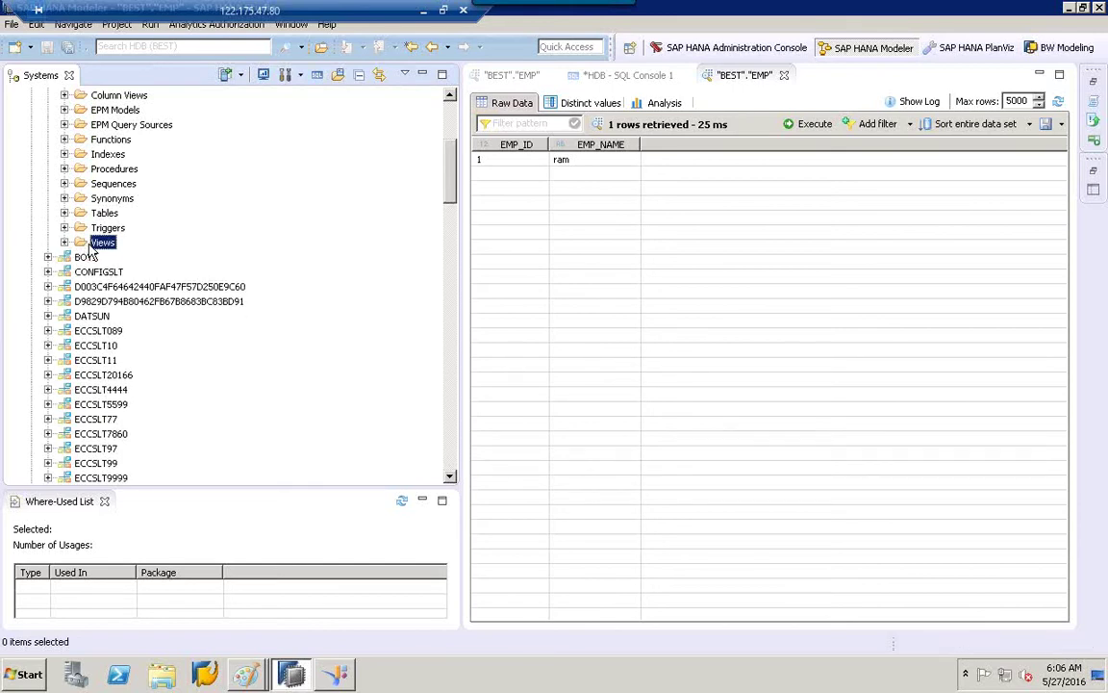
pyautogui.rightClick(93, 246)
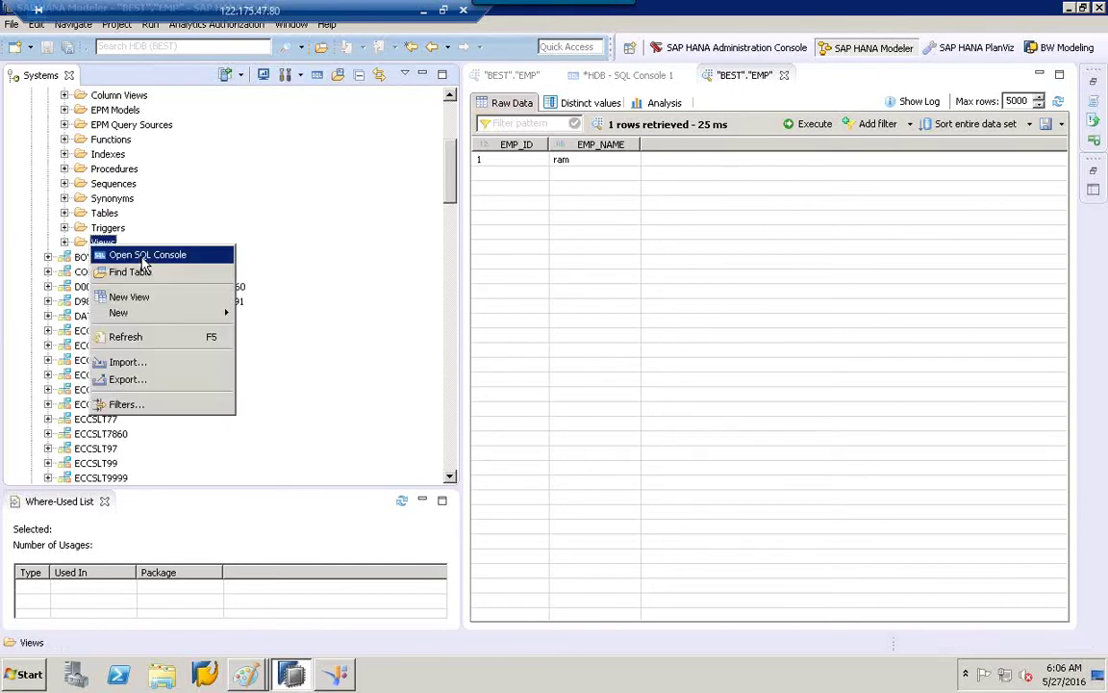
# Create a new BEST view, widen its editor, and bring up the Add Table dialog.
pyautogui.click(165, 298)
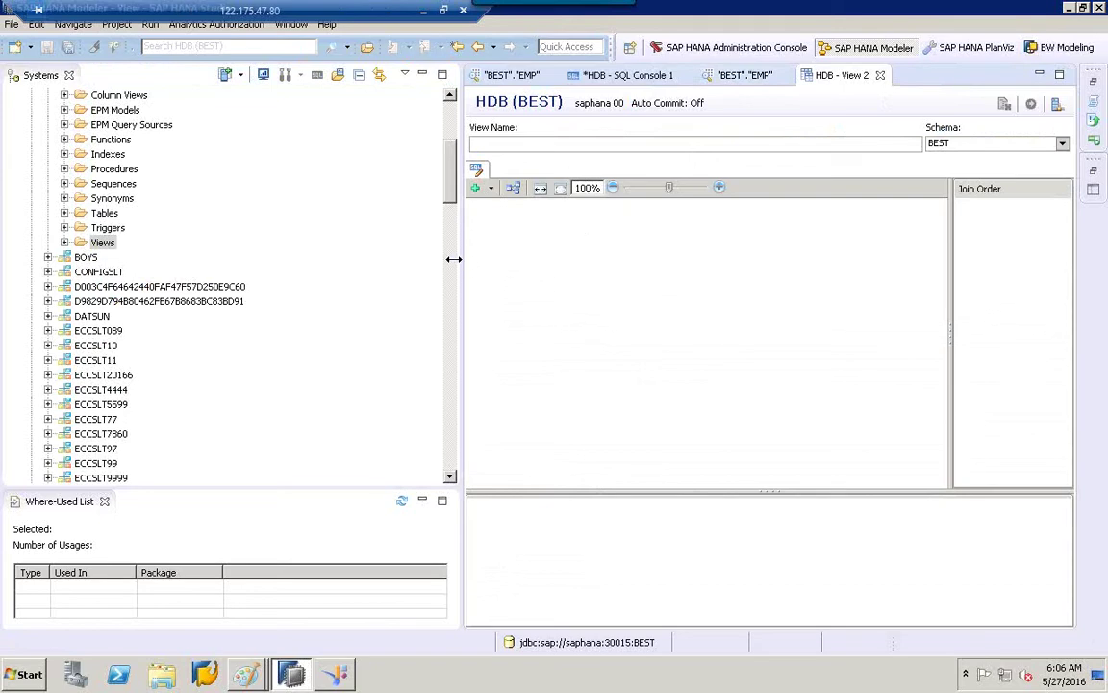
pyautogui.moveTo(460, 258); pyautogui.dragTo(361, 275)
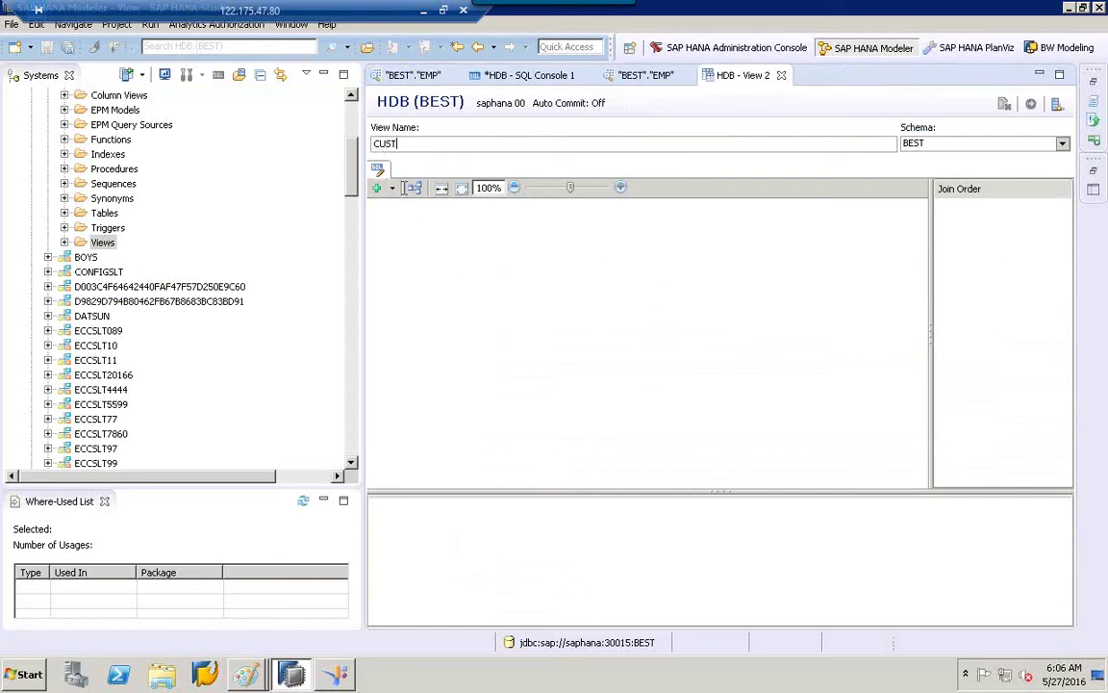
pyautogui.click(391, 189)
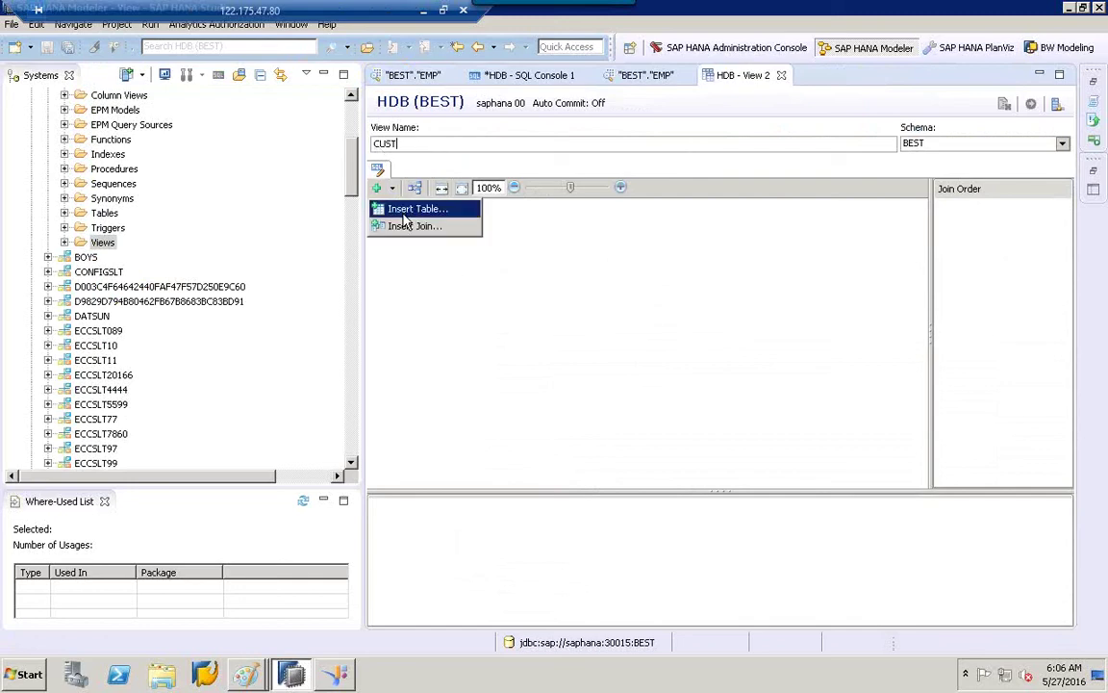
pyautogui.click(405, 209)
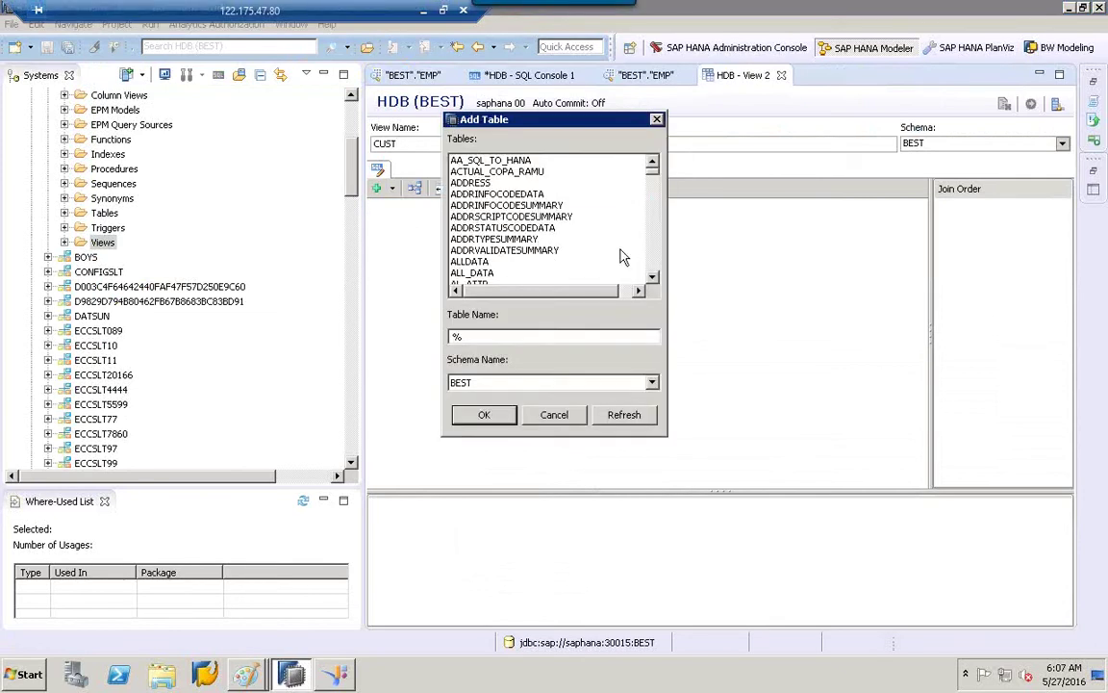
# Filter the table list by 'k', confirm with OK, and expand the BEST Tables folder.
pyautogui.click(508, 338)
pyautogui.write('kna1')
pyautogui.click(485, 421)
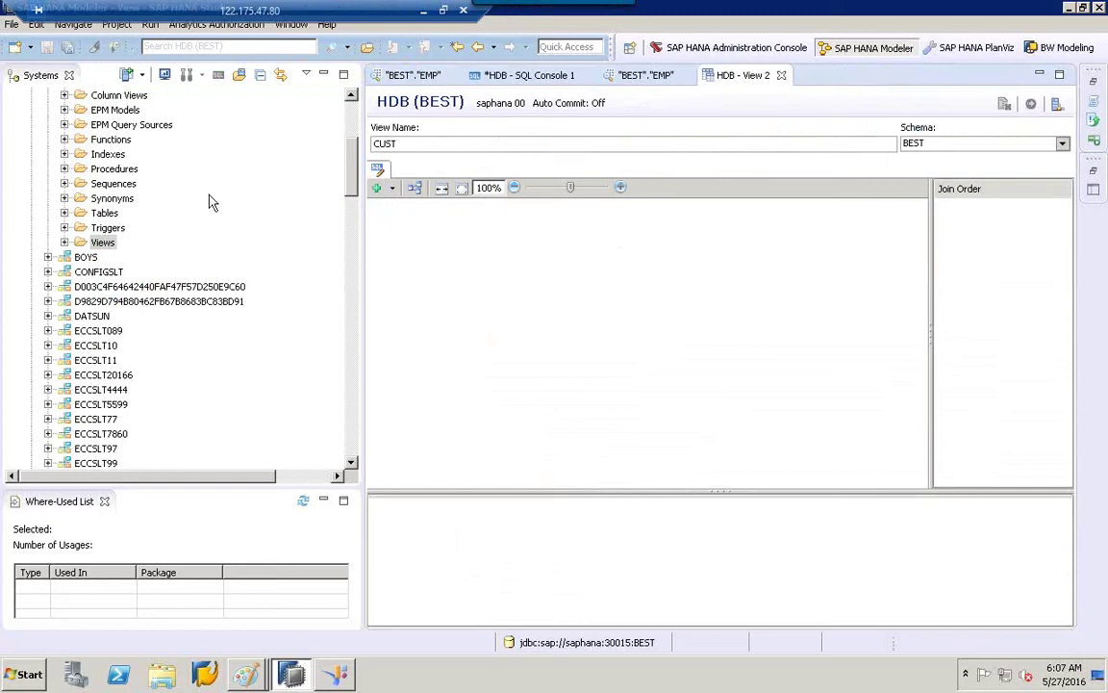
pyautogui.click(65, 213)
pyautogui.click(149, 214)
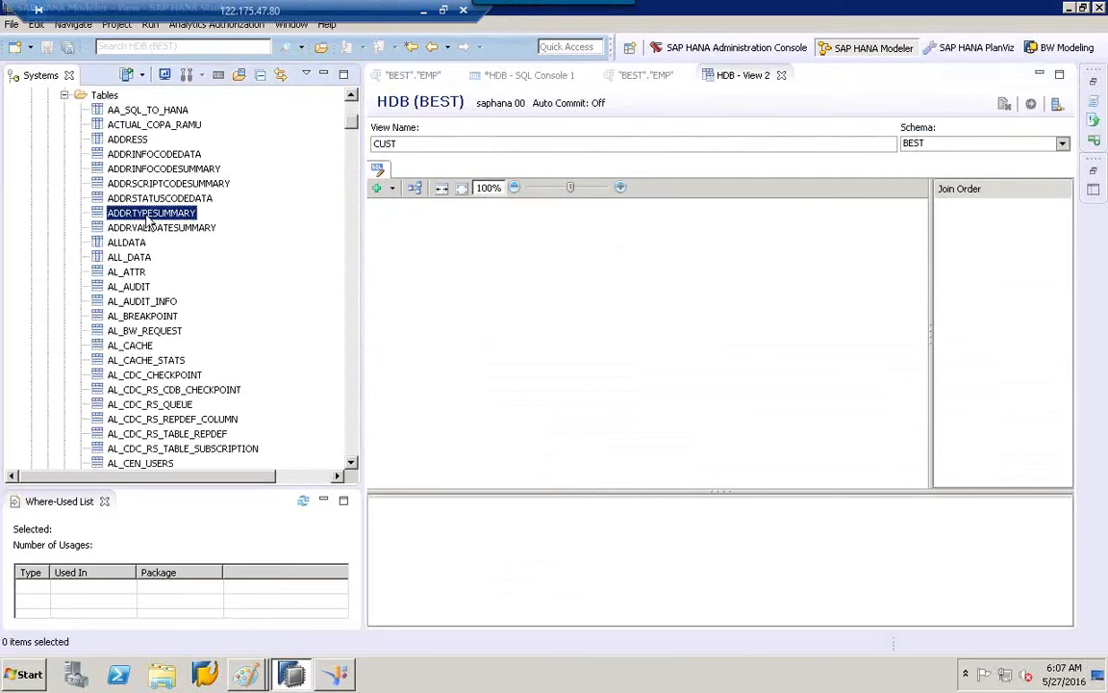
# Add table KNA1 to the CUST view canvas, zoom in, and delete the node.
pyautogui.write('KNA1')
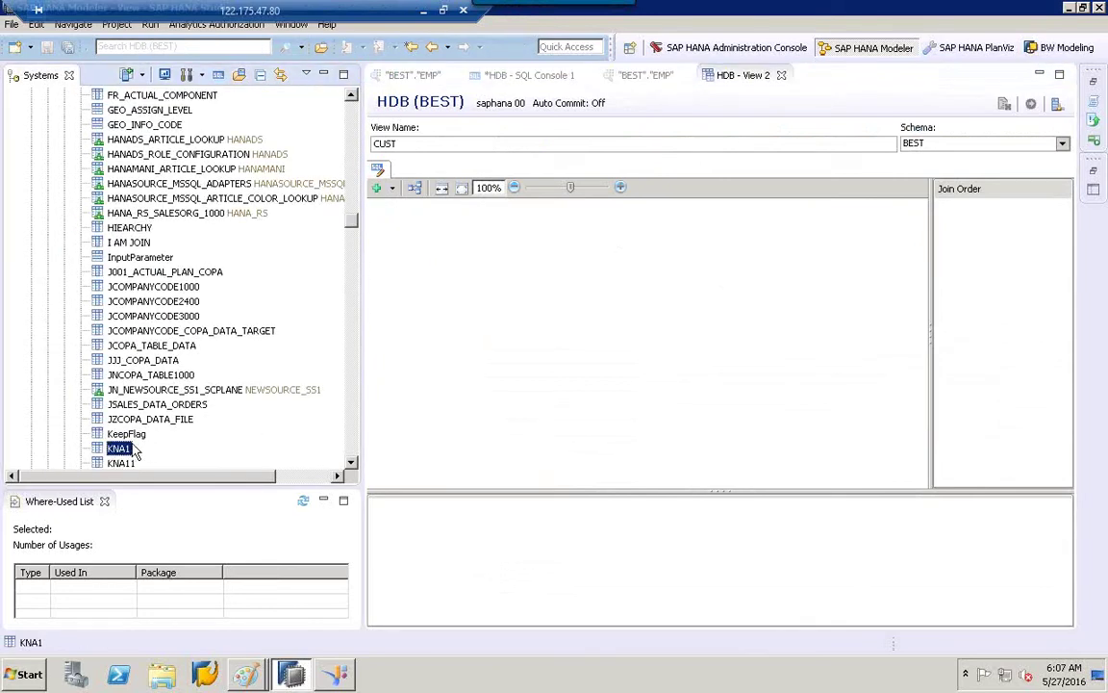
pyautogui.moveTo(134, 453); pyautogui.dragTo(549, 307)
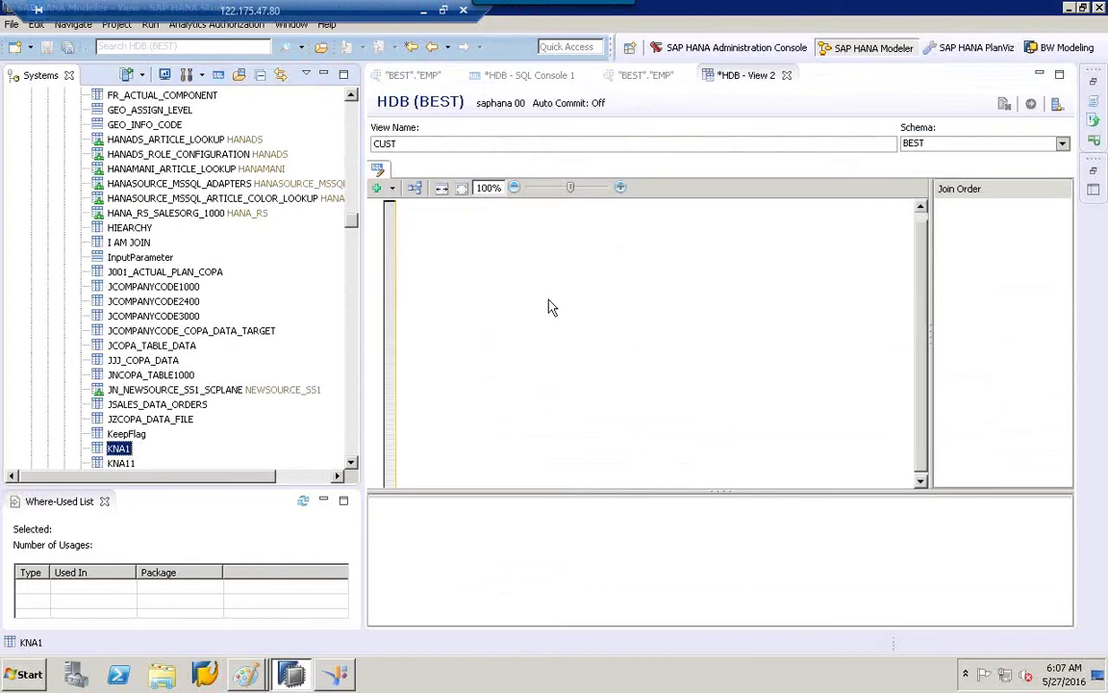
pyautogui.click(620, 187)
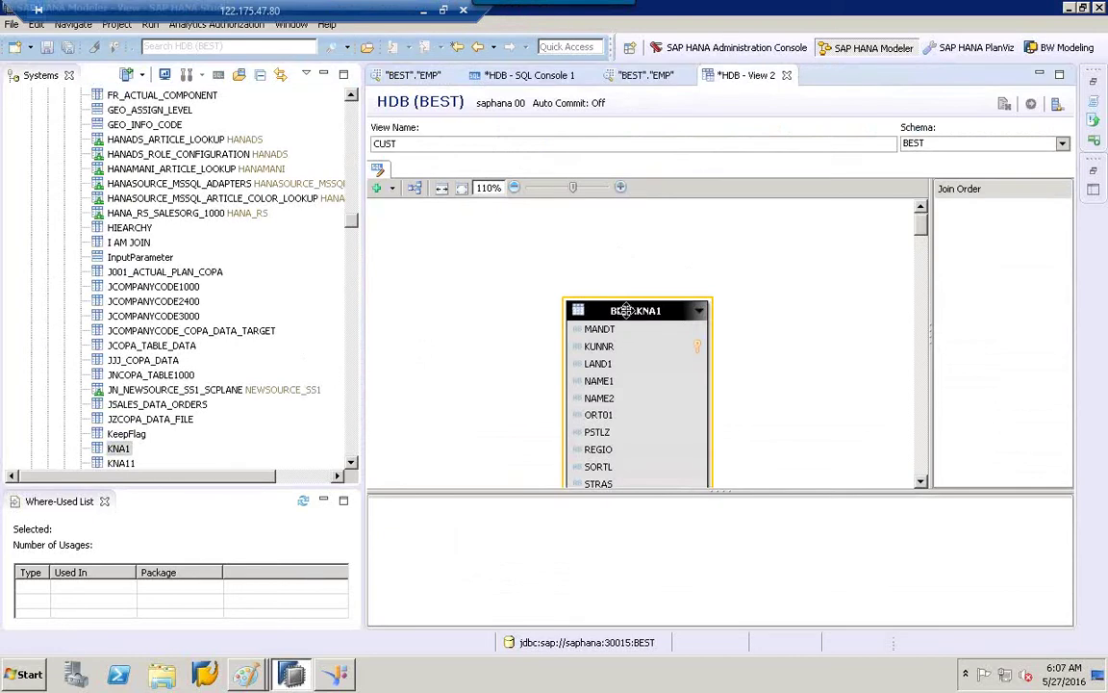
pyautogui.press('Delete')
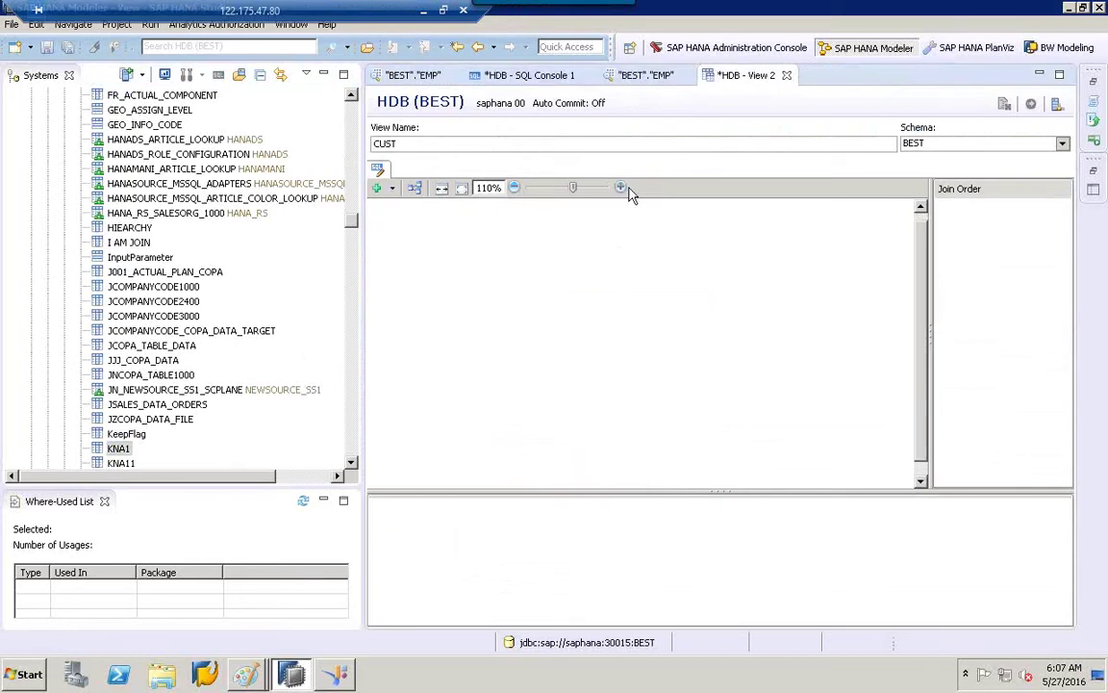
pyautogui.click(620, 187)
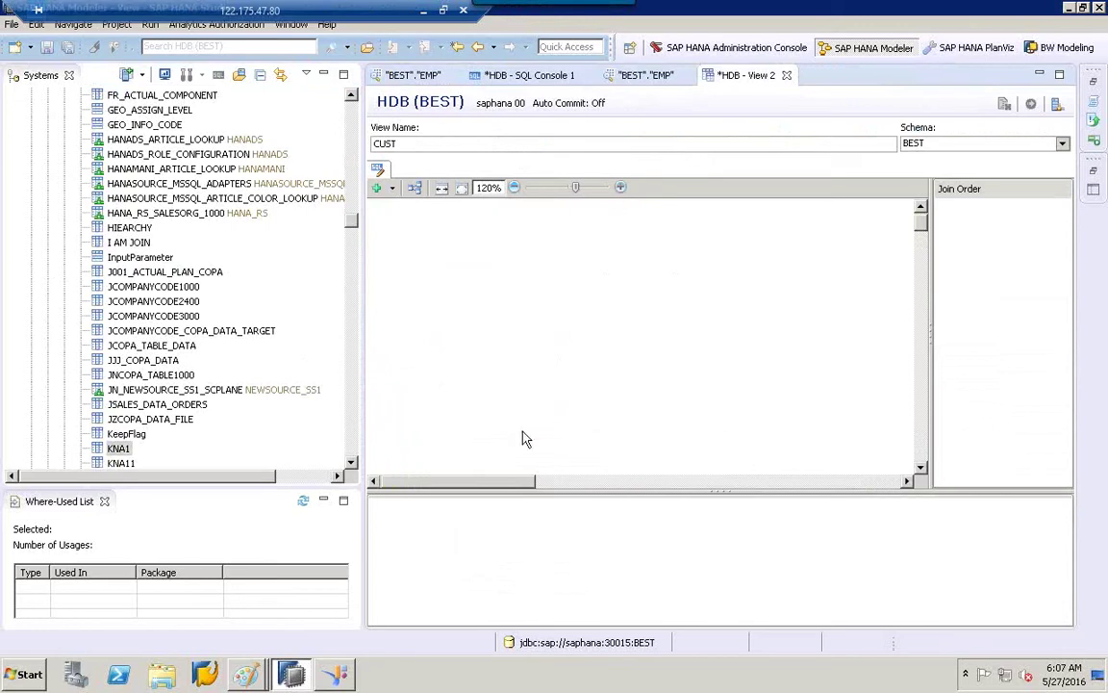
pyautogui.click(919, 460)
pyautogui.click(923, 223)
# Re-add KNA1 to the canvas and adjust the zoom and diagram area to fit it.
pyautogui.click(515, 188)
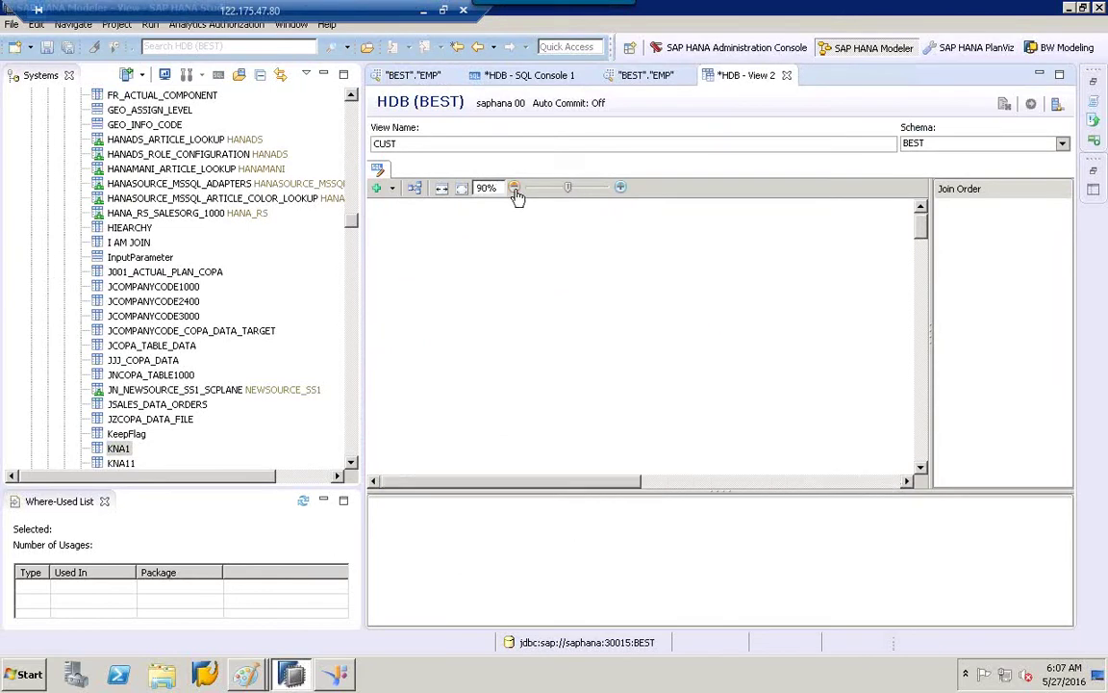
pyautogui.click(515, 188)
pyautogui.click(620, 188)
pyautogui.click(619, 189)
pyautogui.moveTo(130, 449); pyautogui.dragTo(428, 359)
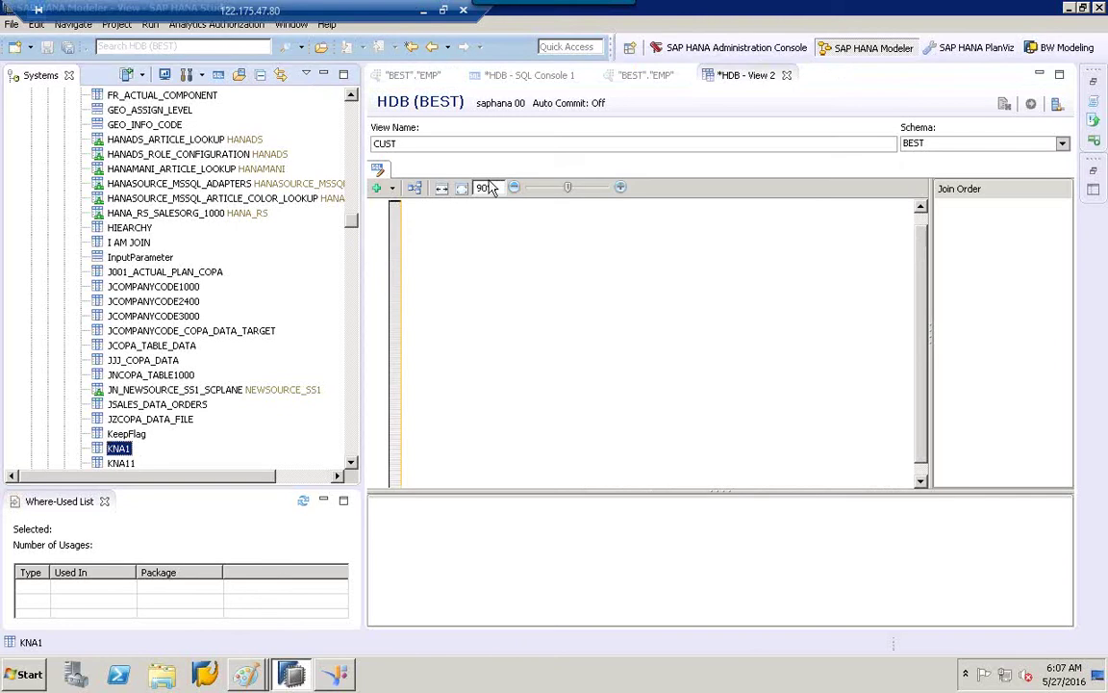
pyautogui.click(442, 190)
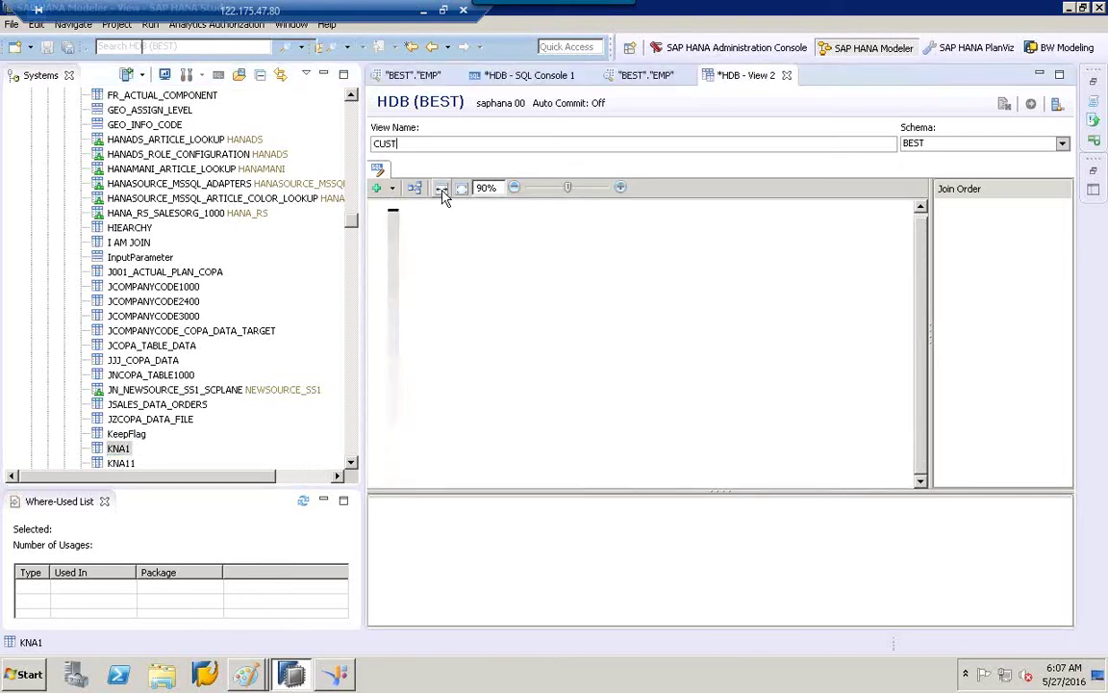
pyautogui.click(460, 188)
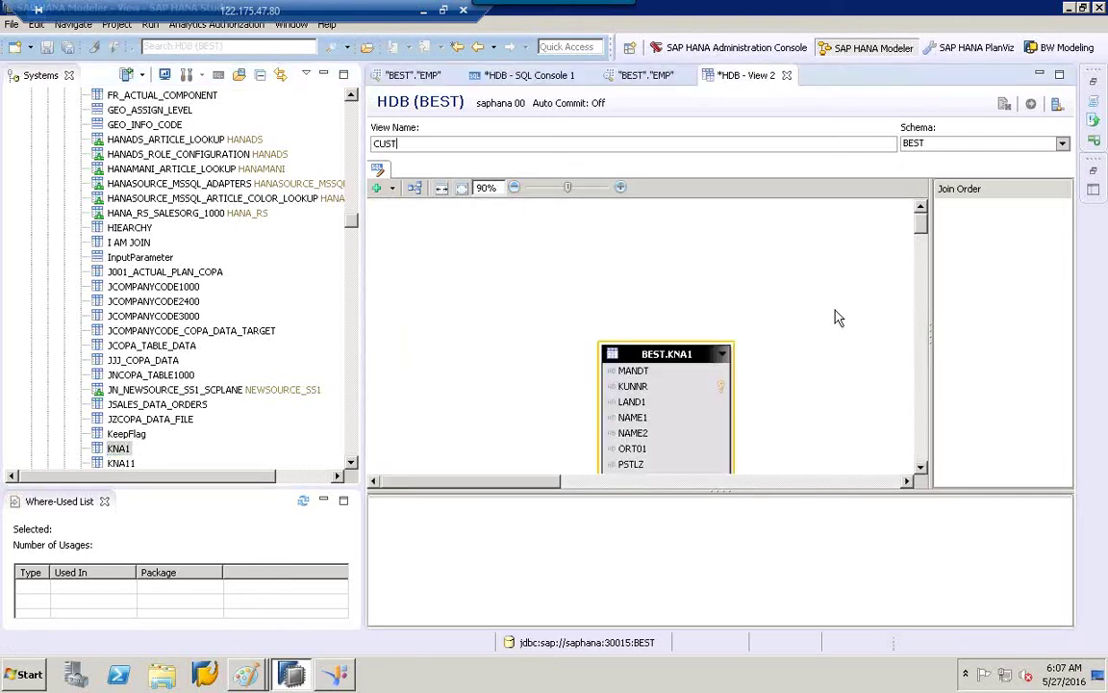
pyautogui.moveTo(930, 255); pyautogui.dragTo(970, 255)
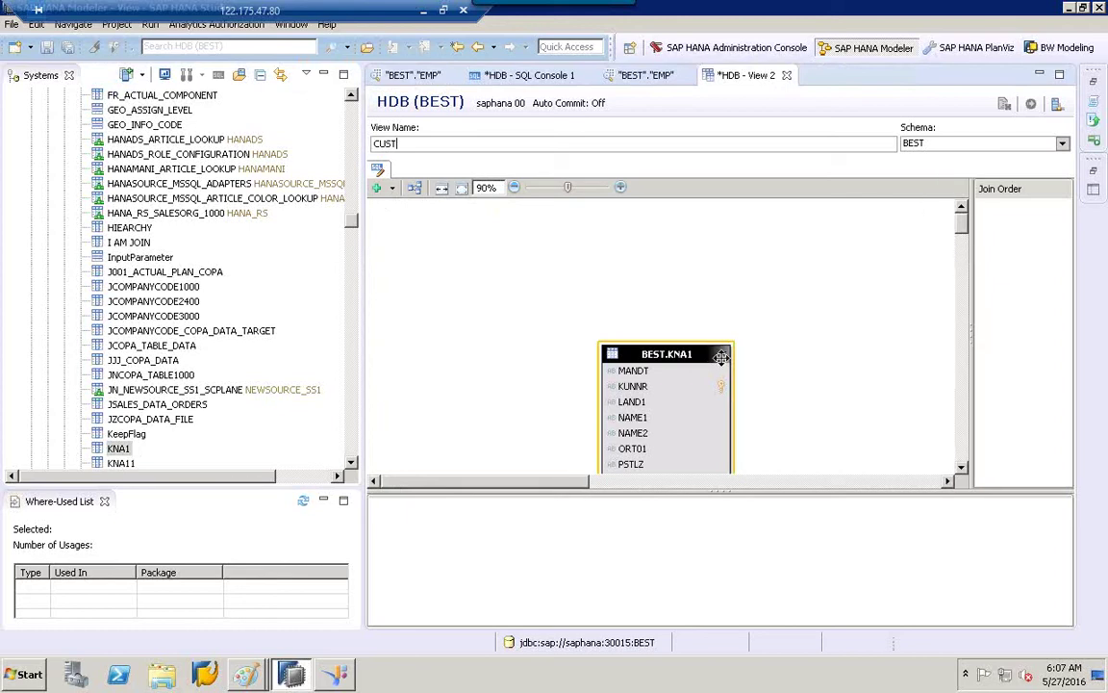
pyautogui.moveTo(601, 291); pyautogui.dragTo(572, 255)
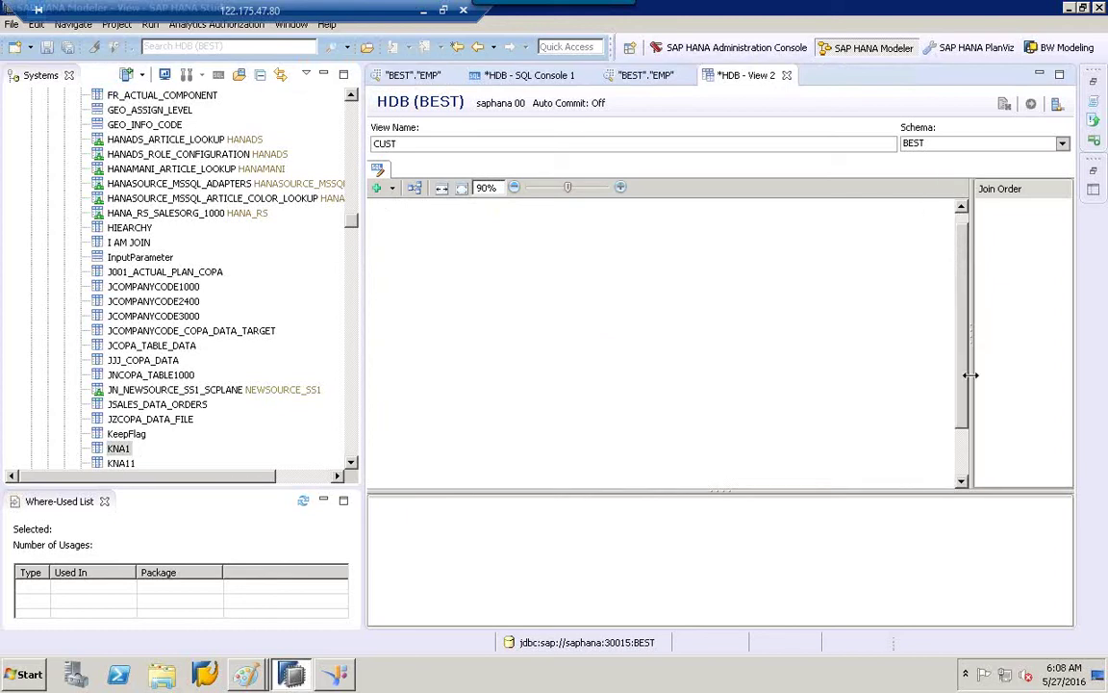
pyautogui.moveTo(968, 376); pyautogui.dragTo(963, 456)
pyautogui.click(963, 234)
# Place KNA1 on the canvas again, zoom out to 90%, and close the CUST view editor.
pyautogui.moveTo(143, 453); pyautogui.dragTo(460, 366)
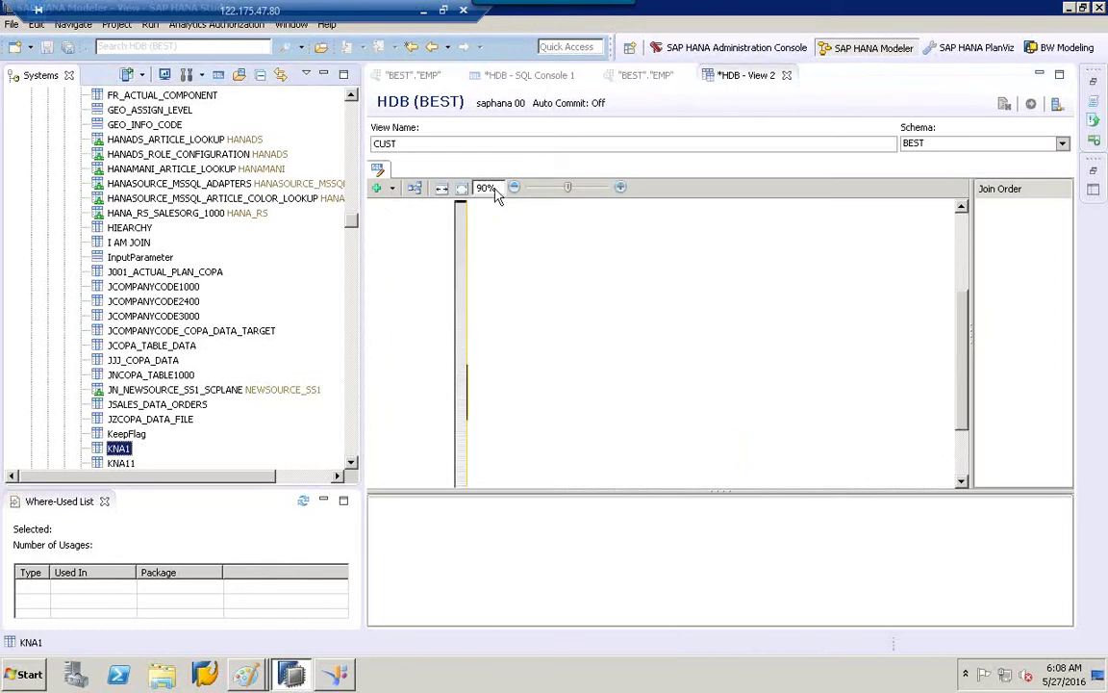
pyautogui.click(621, 189)
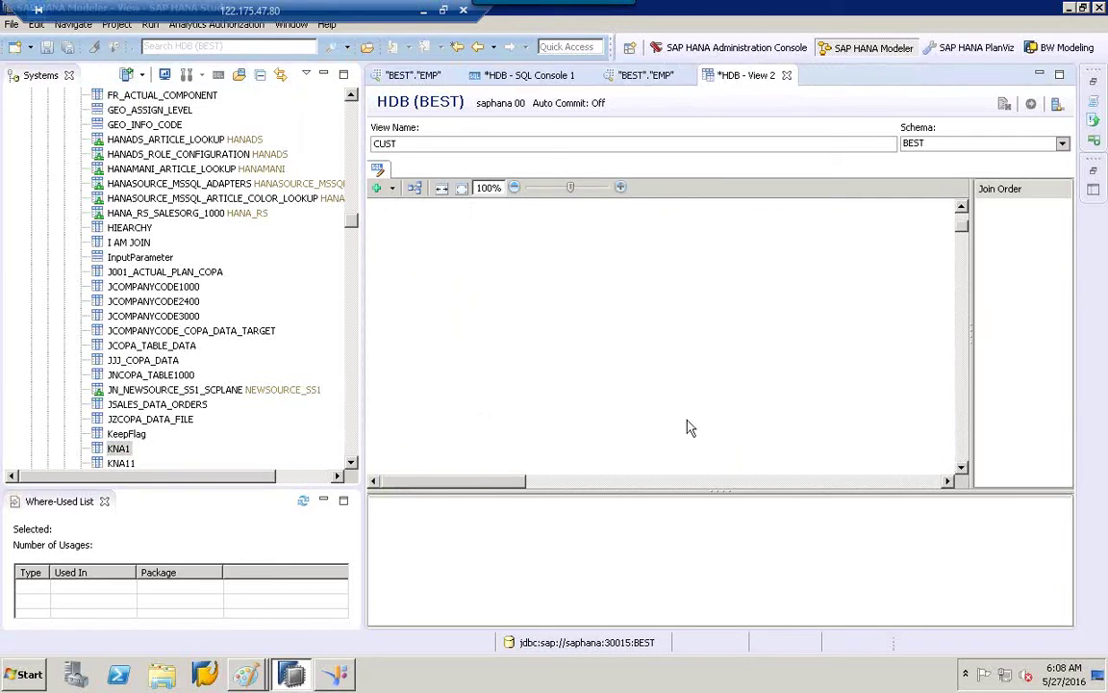
pyautogui.click(825, 484)
pyautogui.click(961, 448)
pyautogui.click(961, 449)
pyautogui.click(962, 448)
pyautogui.click(961, 449)
pyautogui.click(962, 450)
pyautogui.moveTo(963, 273); pyautogui.dragTo(963, 200)
pyautogui.moveTo(117, 448); pyautogui.dragTo(457, 292)
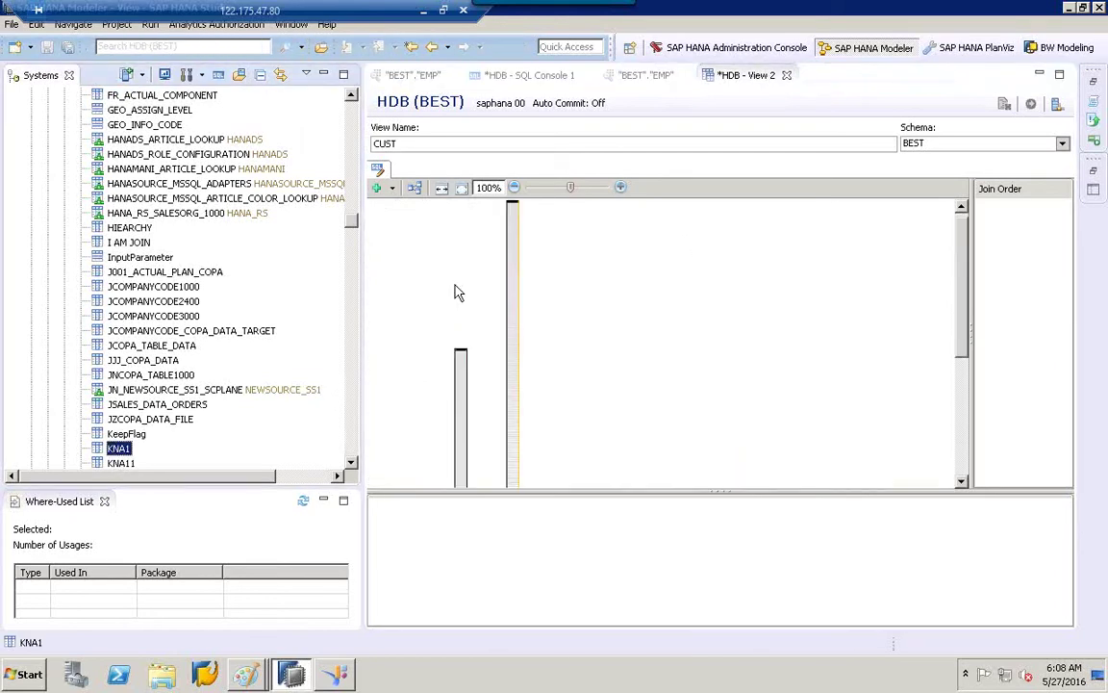
pyautogui.rightClick(514, 230)
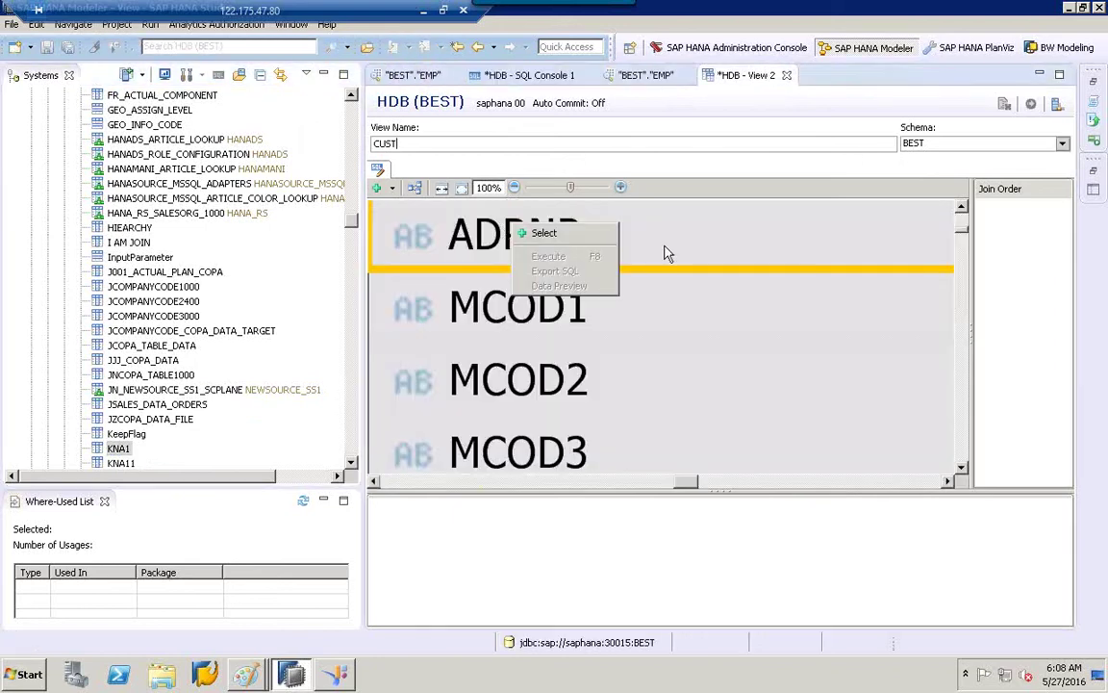
pyautogui.click(741, 207)
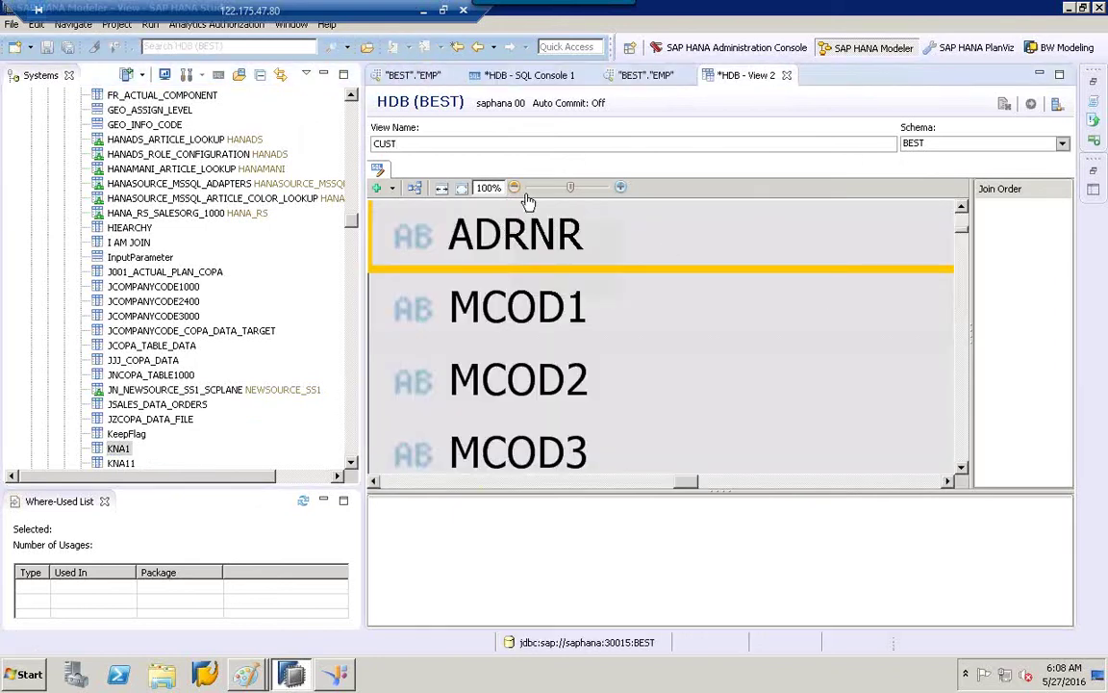
pyautogui.click(515, 188)
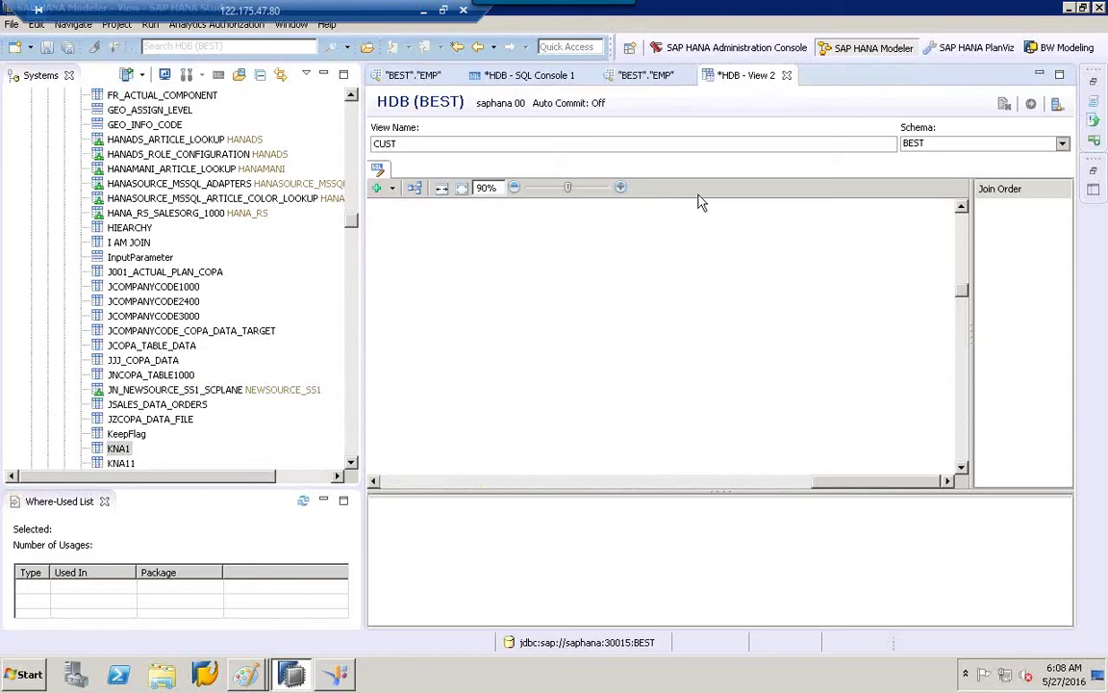
pyautogui.click(787, 76)
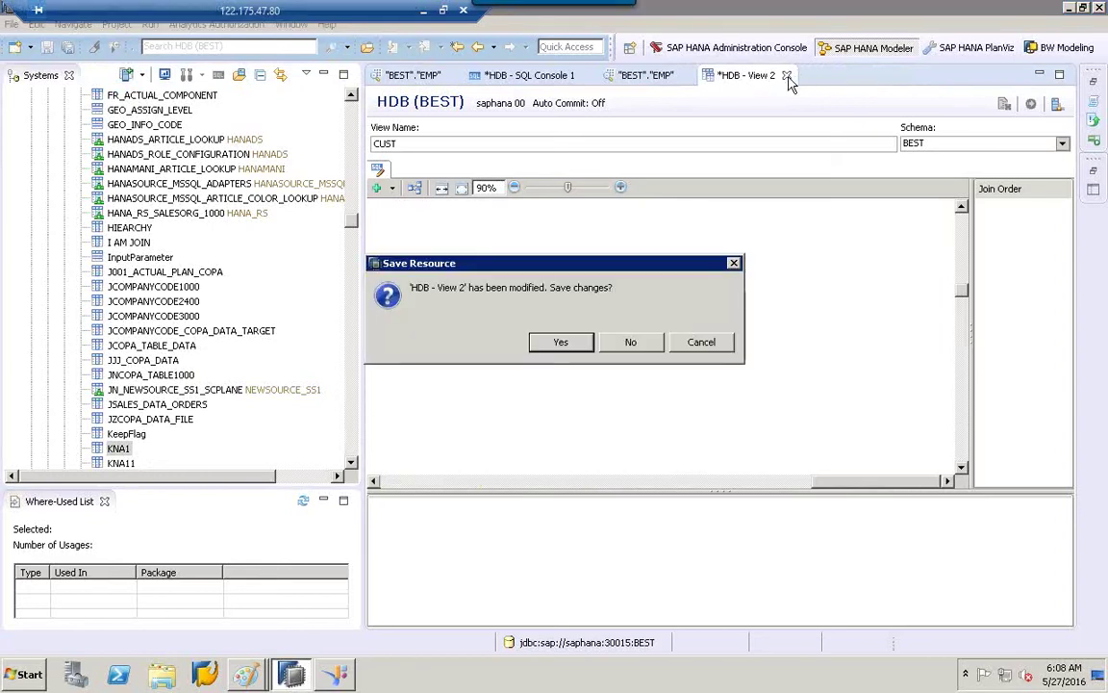
# Discard the unsaved CUST view and start a new view from the Views folder.
pyautogui.click(637, 342)
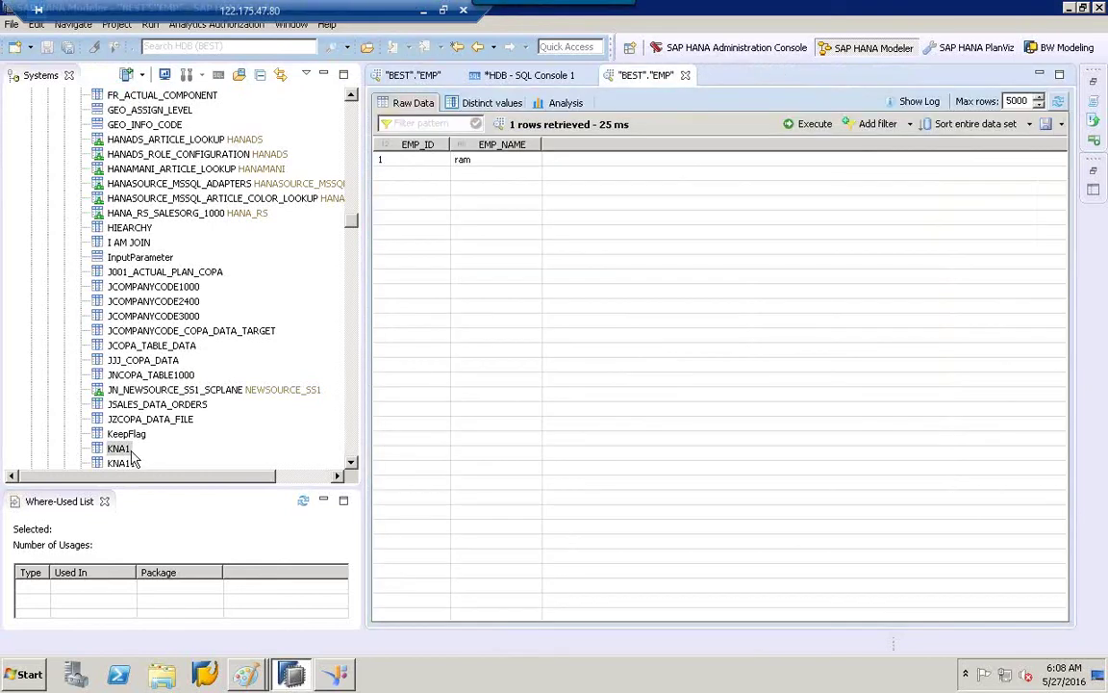
pyautogui.moveTo(349, 220); pyautogui.dragTo(342, 387)
pyautogui.click(101, 330)
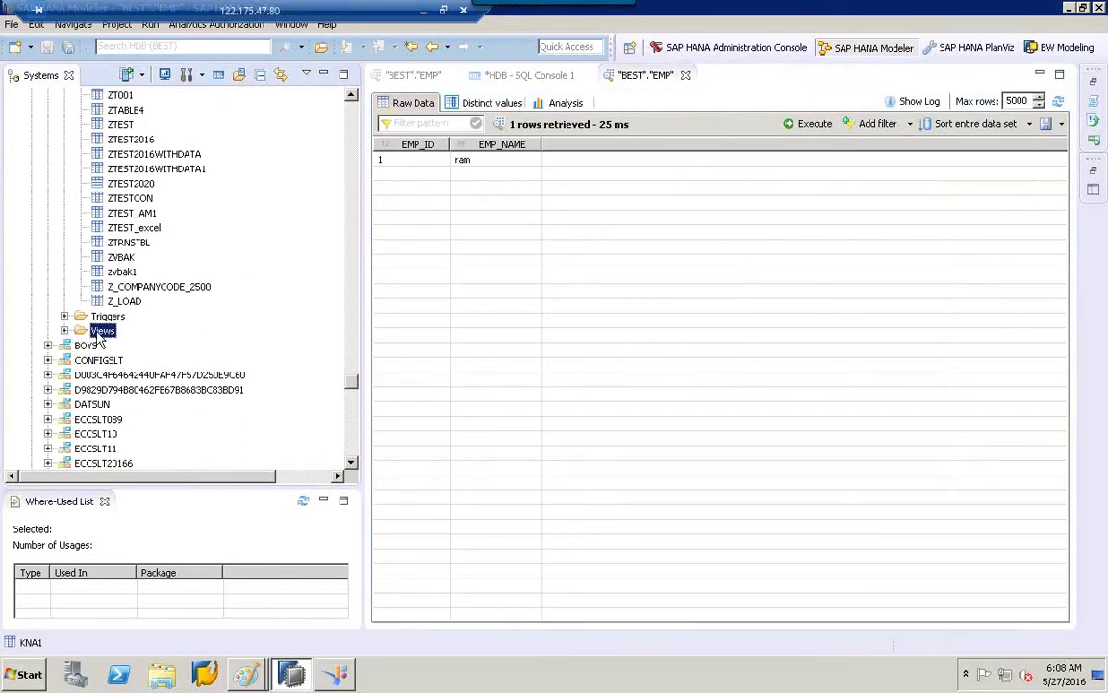
pyautogui.rightClick(102, 330)
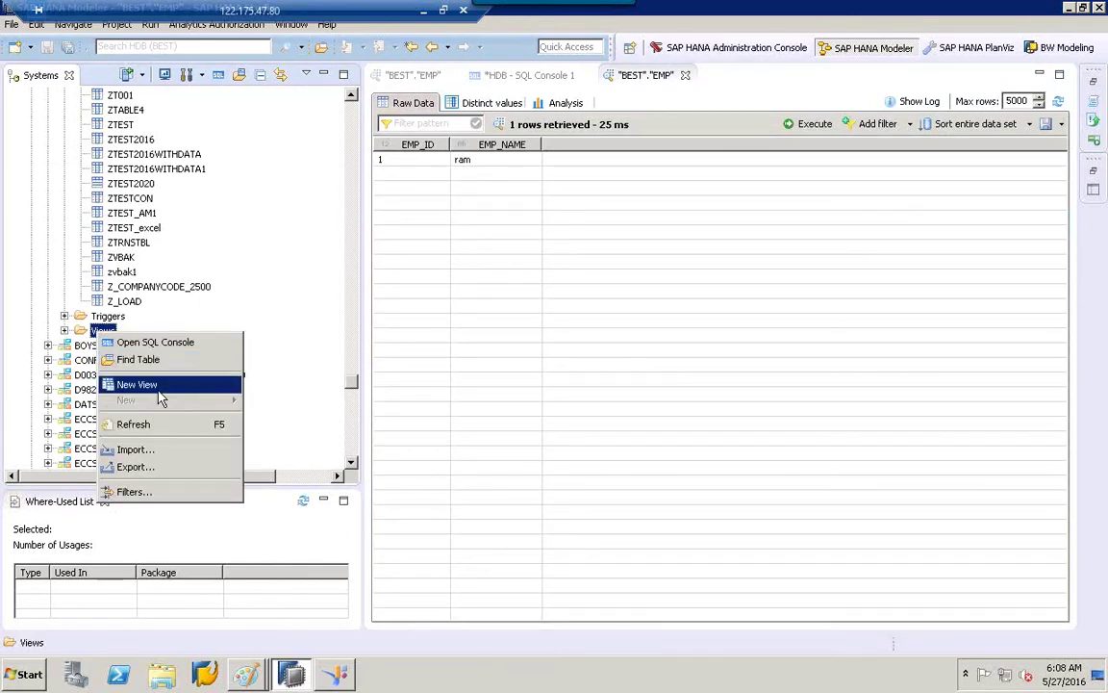
pyautogui.click(154, 383)
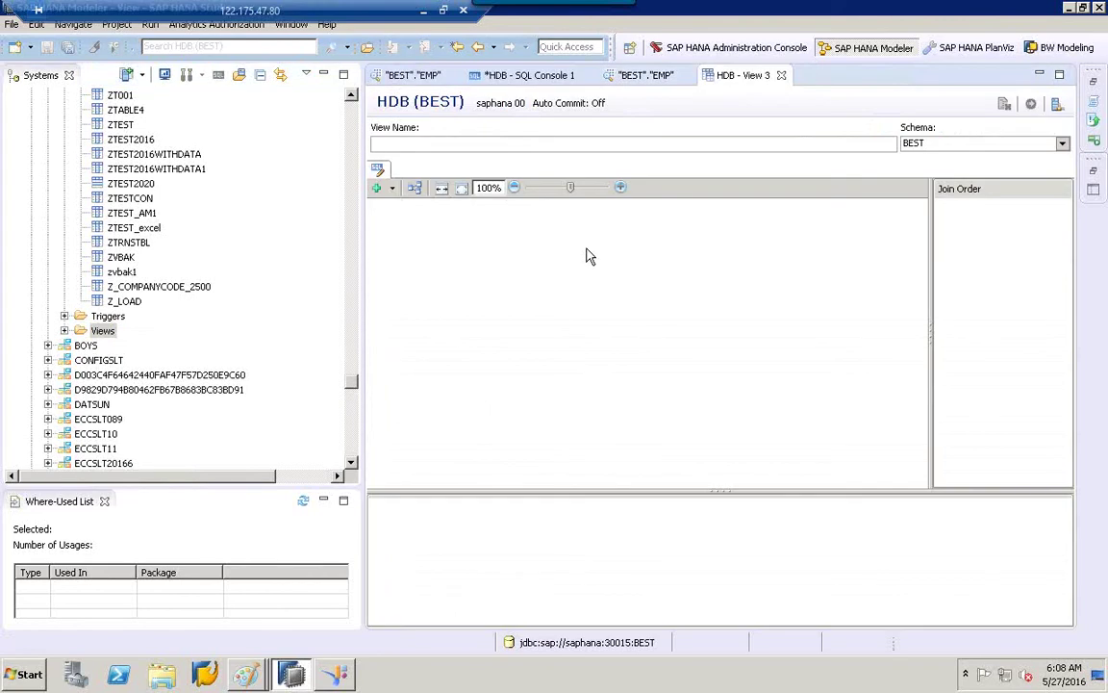
pyautogui.click(352, 116)
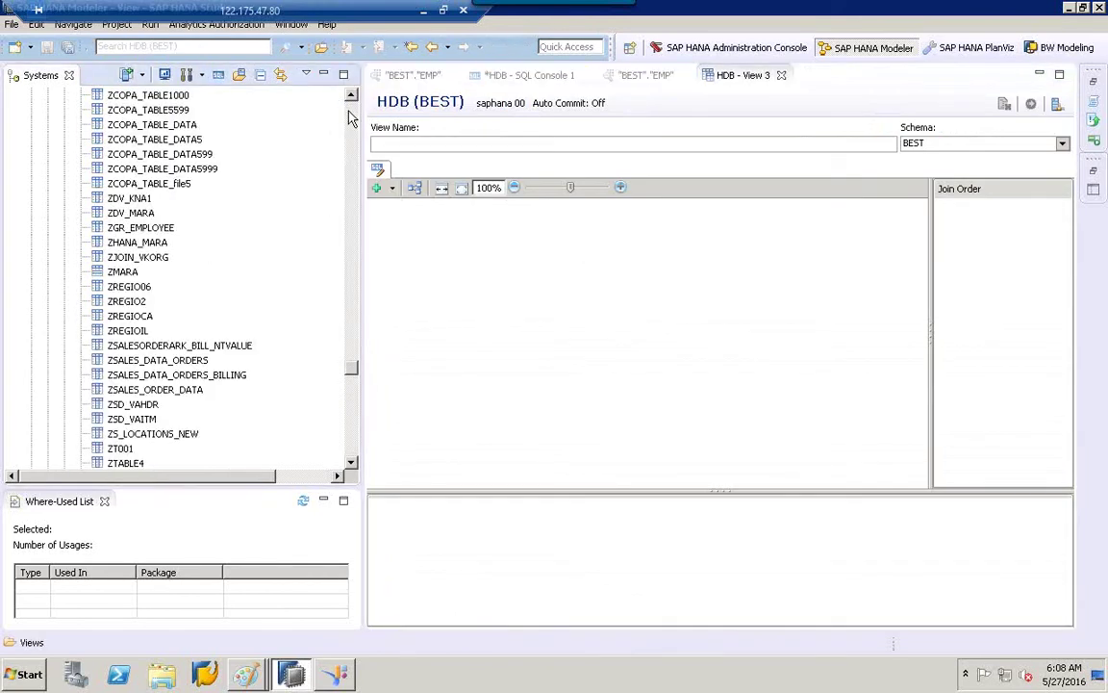
pyautogui.moveTo(351, 116); pyautogui.dragTo(352, 116)
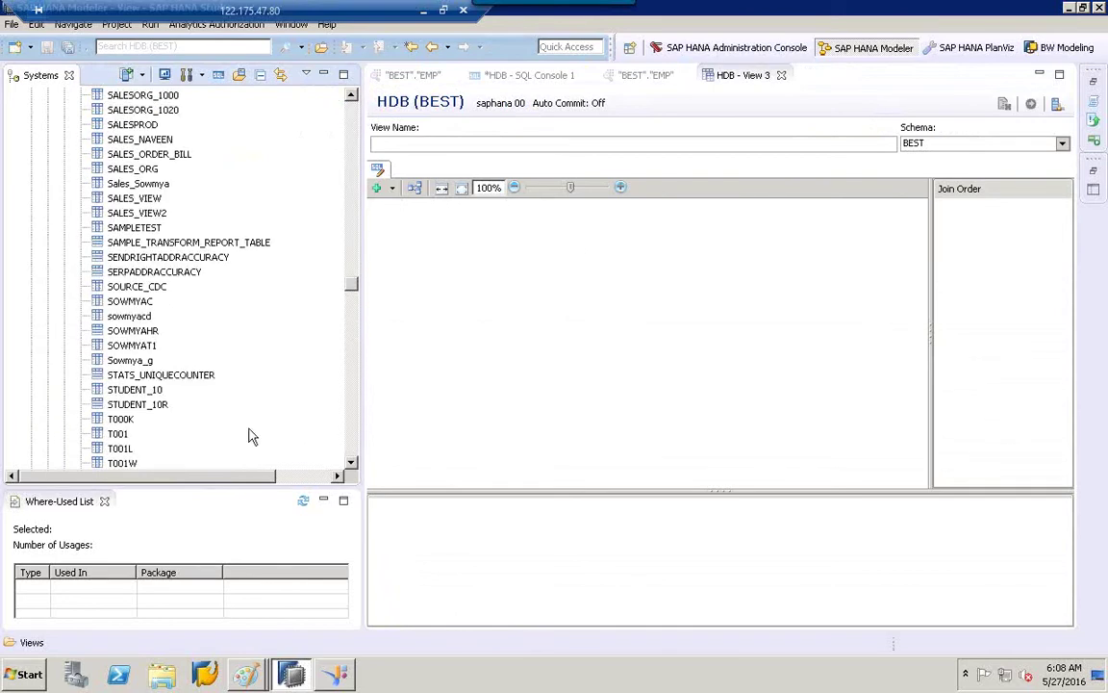
pyautogui.click(352, 454)
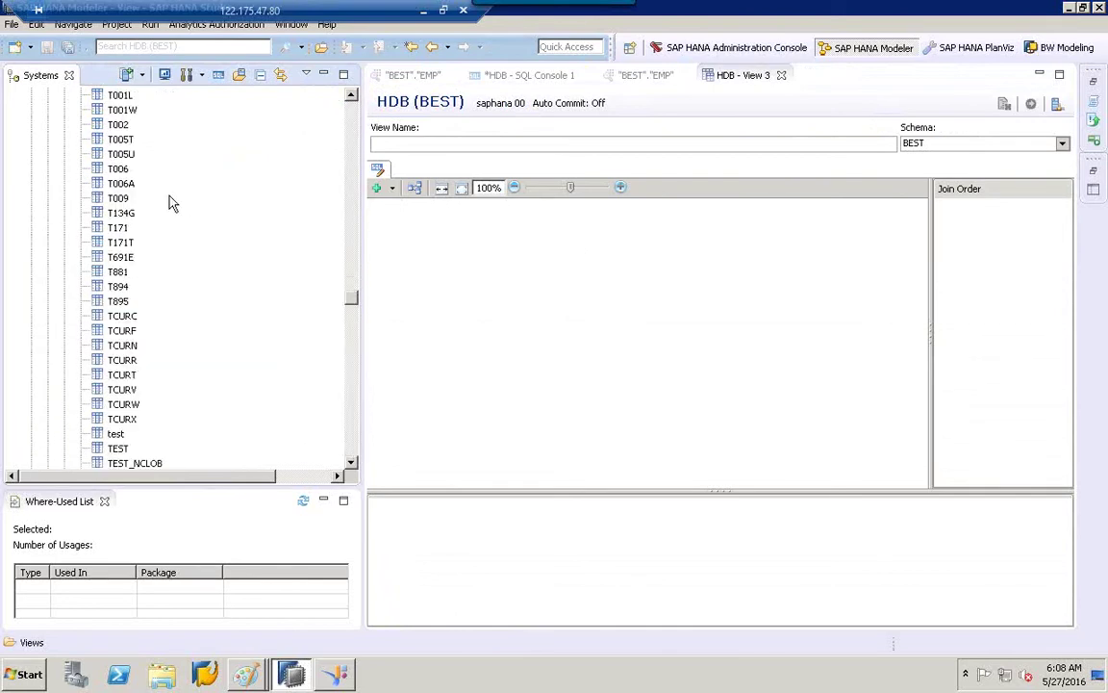
# Add the TVKO and TVKOT tables from the BEST schema to the View 3 diagram.
pyautogui.click(125, 198)
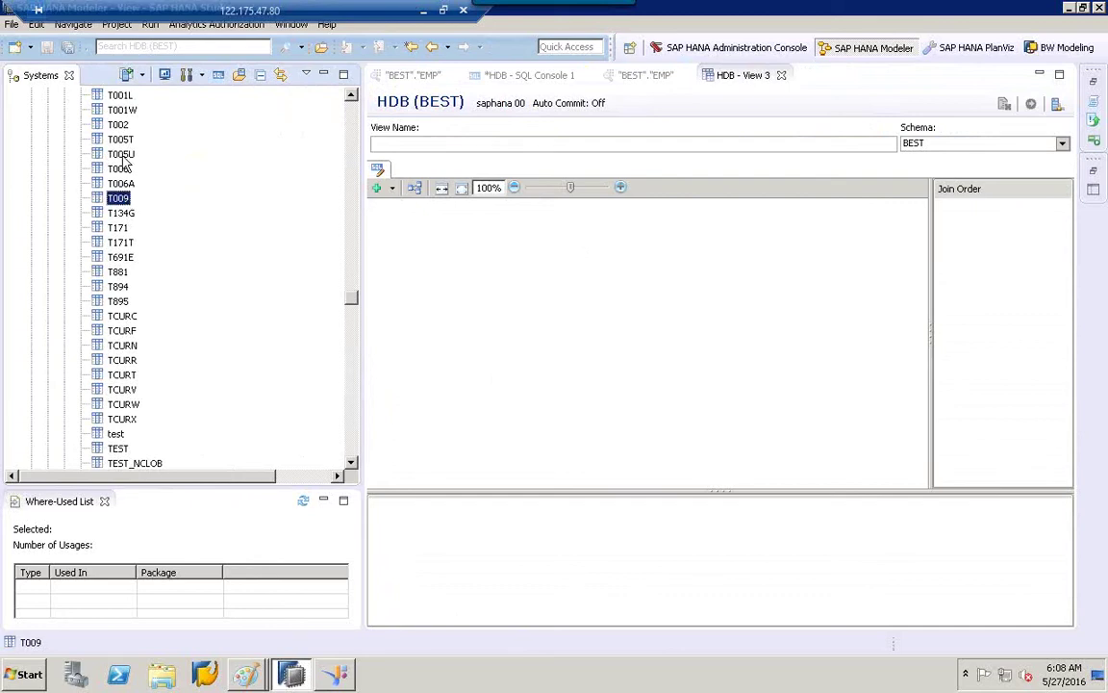
pyautogui.press('Down')
pyautogui.press('Down')
pyautogui.press('Down')
pyautogui.press('Down')
pyautogui.press('Down')
pyautogui.press('Down')
pyautogui.press('Down')
pyautogui.press('Down')
pyautogui.press('Down')
pyautogui.press('Down')
pyautogui.press('Down')
pyautogui.press('Down')
pyautogui.press('Down')
pyautogui.press('Down')
pyautogui.press('Down')
pyautogui.press('Down')
pyautogui.press('Down')
pyautogui.press('Down')
pyautogui.press('Down')
pyautogui.press('Down')
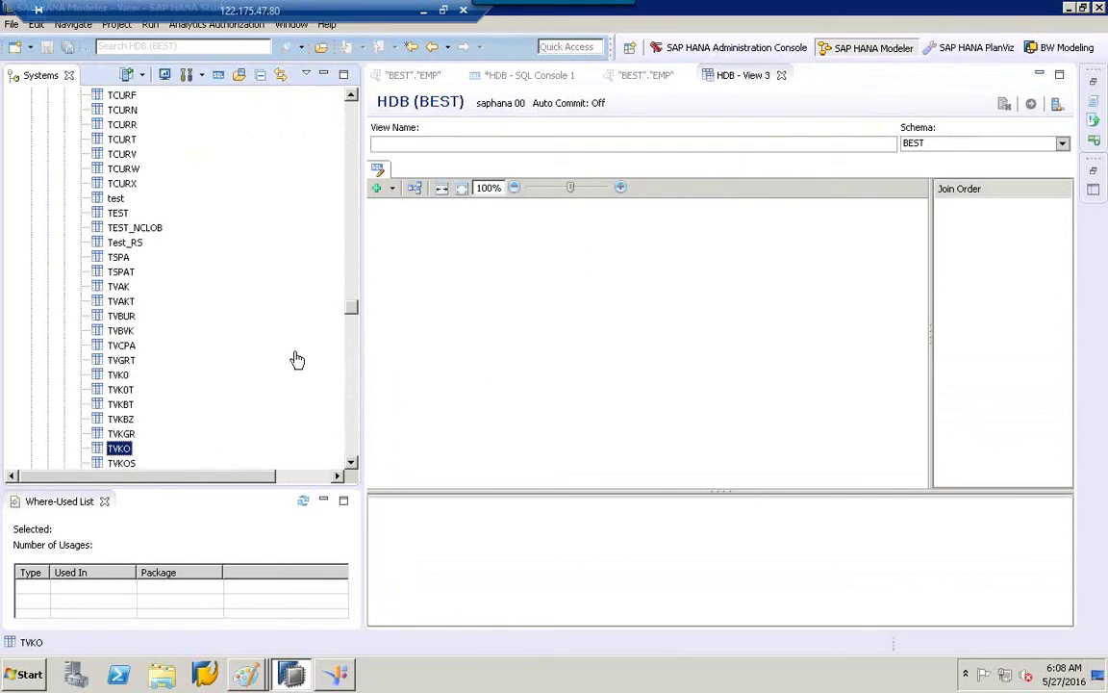
pyautogui.moveTo(118, 448); pyautogui.dragTo(433, 279)
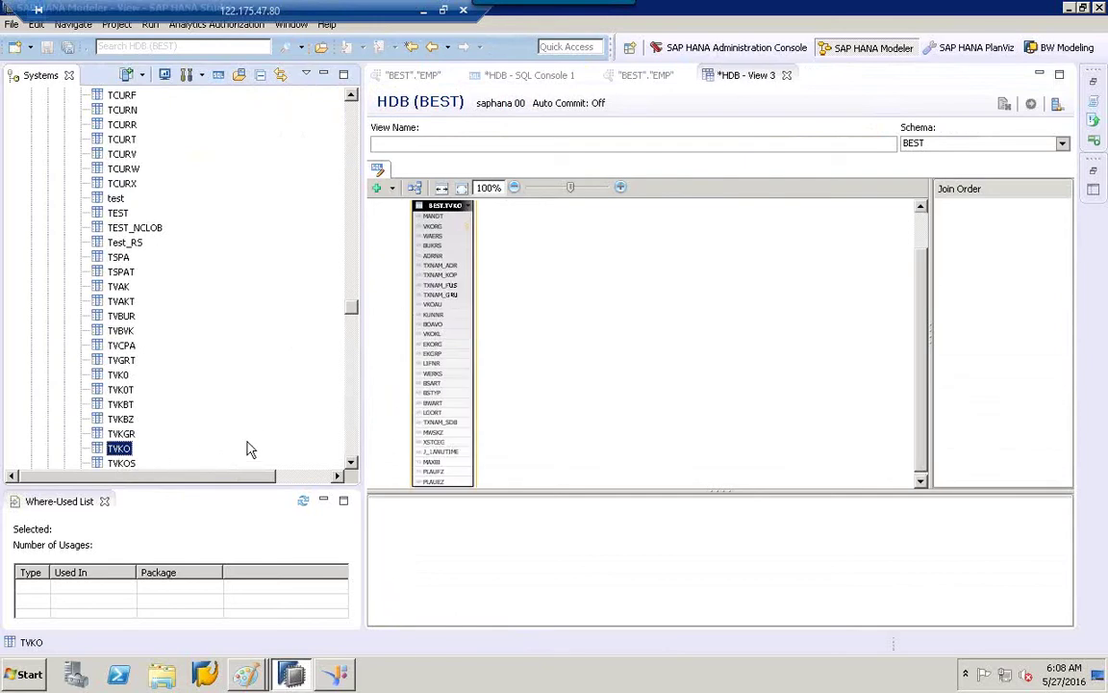
pyautogui.click(351, 463)
pyautogui.click(351, 463)
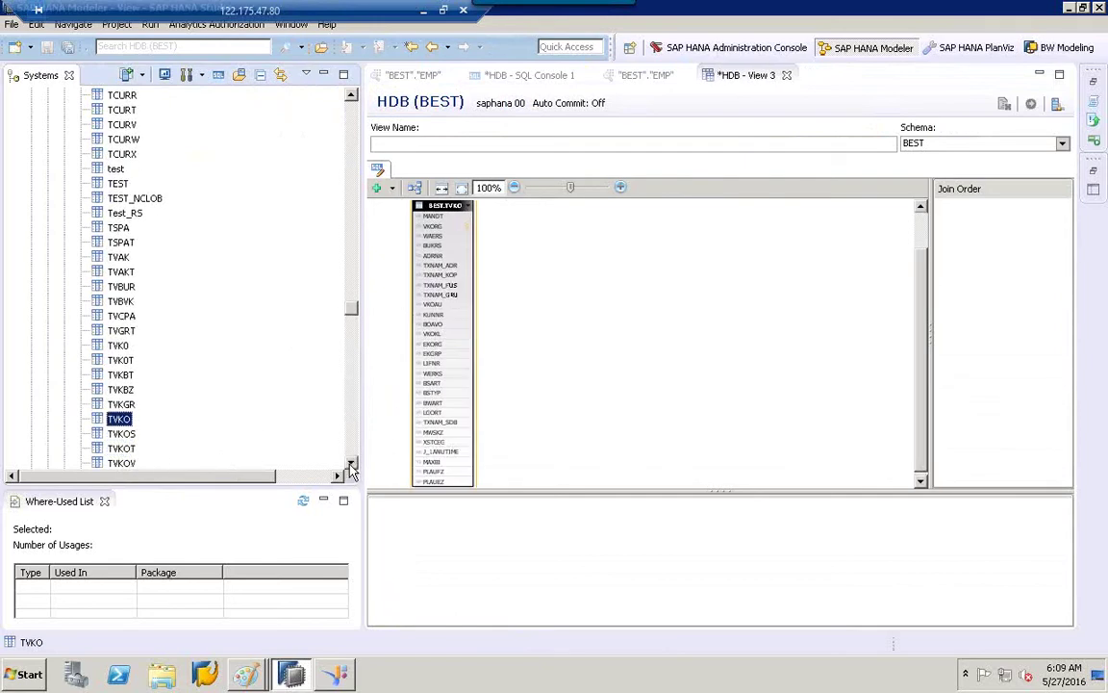
pyautogui.click(351, 463)
pyautogui.moveTo(123, 434); pyautogui.dragTo(713, 278)
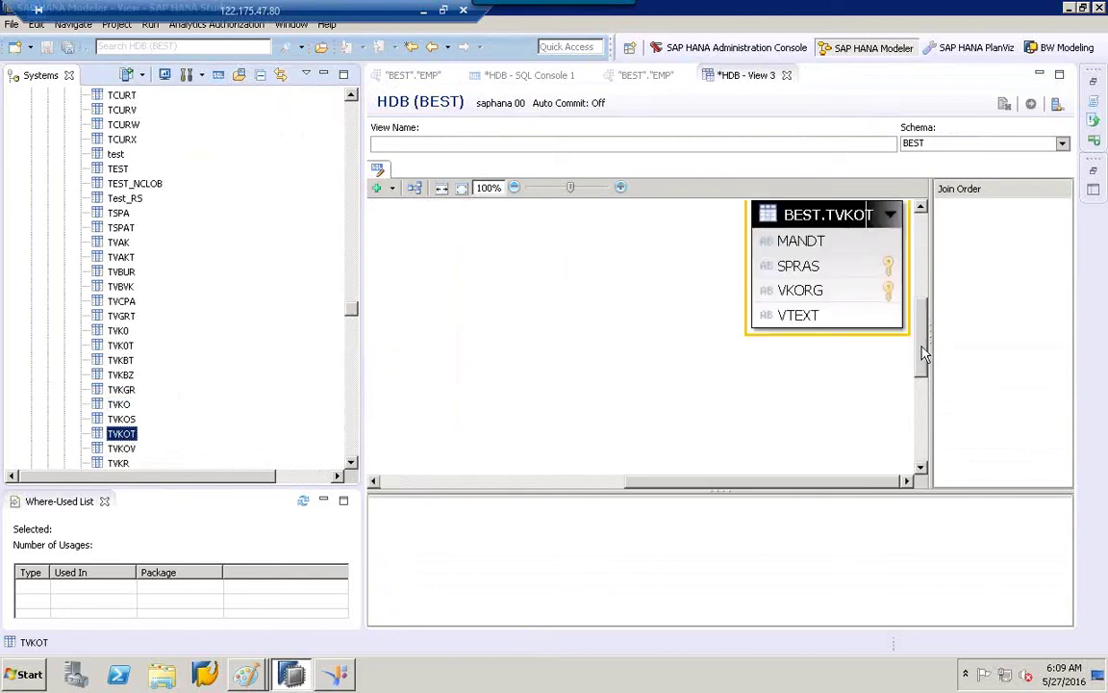
# Arrange TVKOT in the diagram at 90% zoom and minimize the Where-Used List.
pyautogui.click(923, 286)
pyautogui.moveTo(924, 286); pyautogui.dragTo(1052, 354)
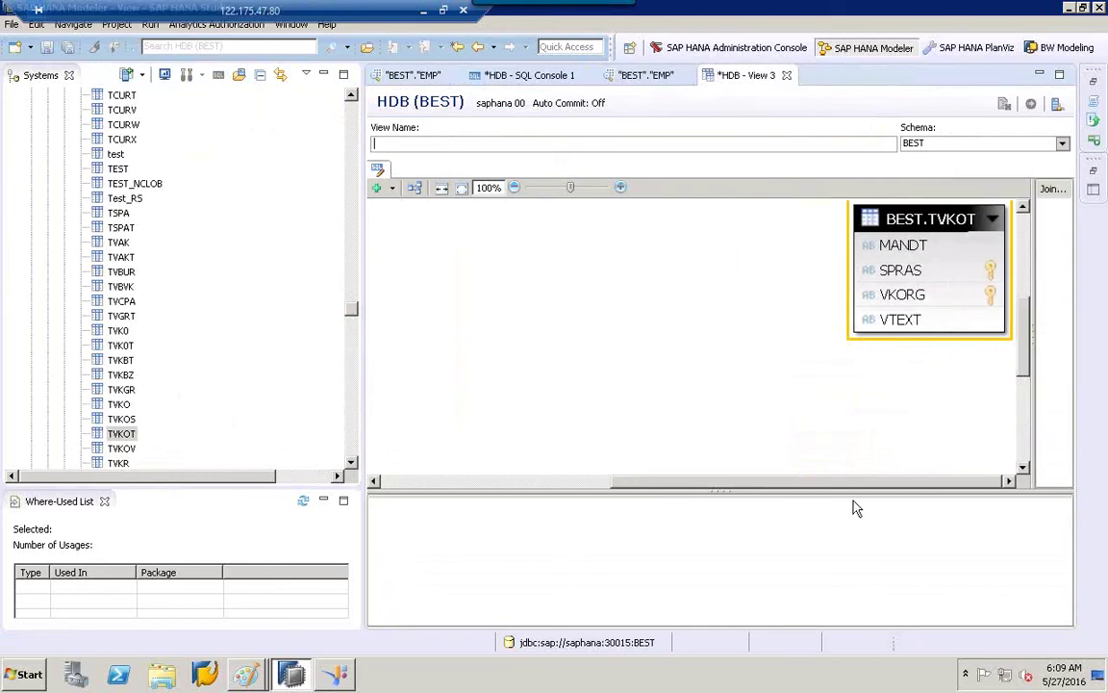
pyautogui.moveTo(847, 484); pyautogui.dragTo(554, 485)
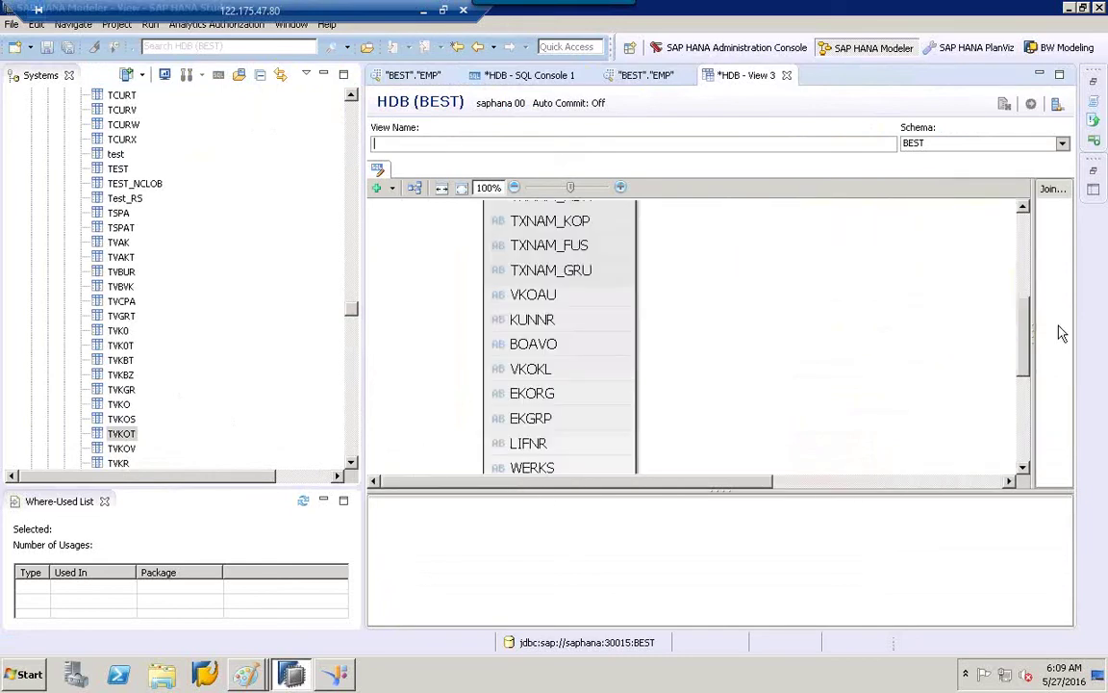
pyautogui.moveTo(1026, 374); pyautogui.dragTo(1023, 362)
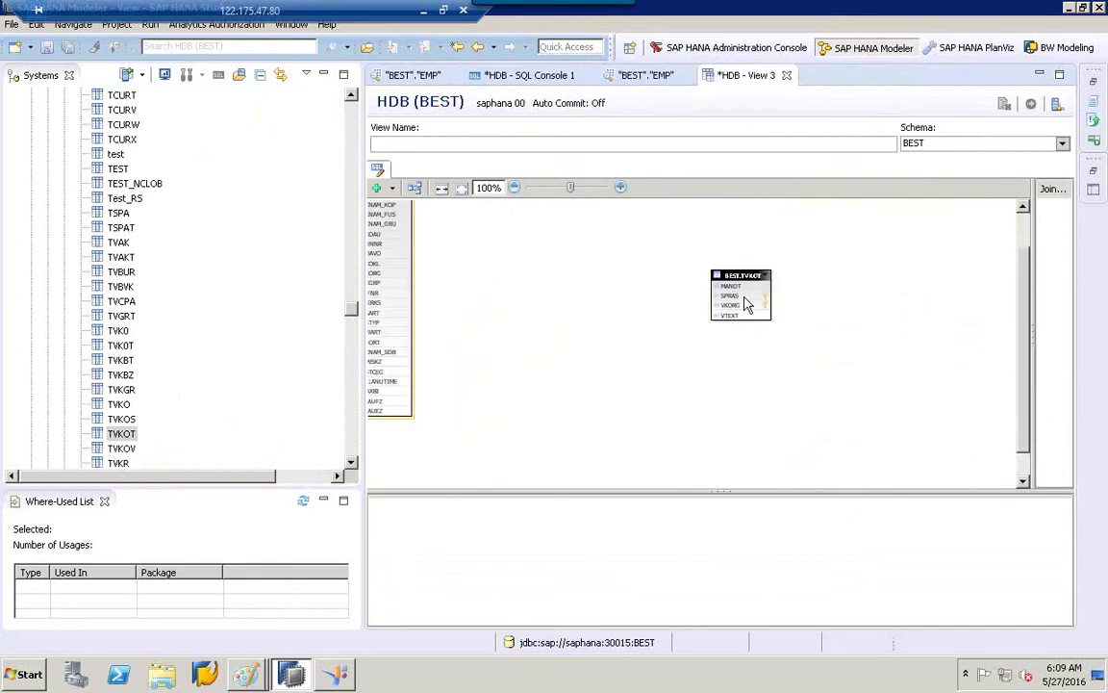
pyautogui.click(712, 277)
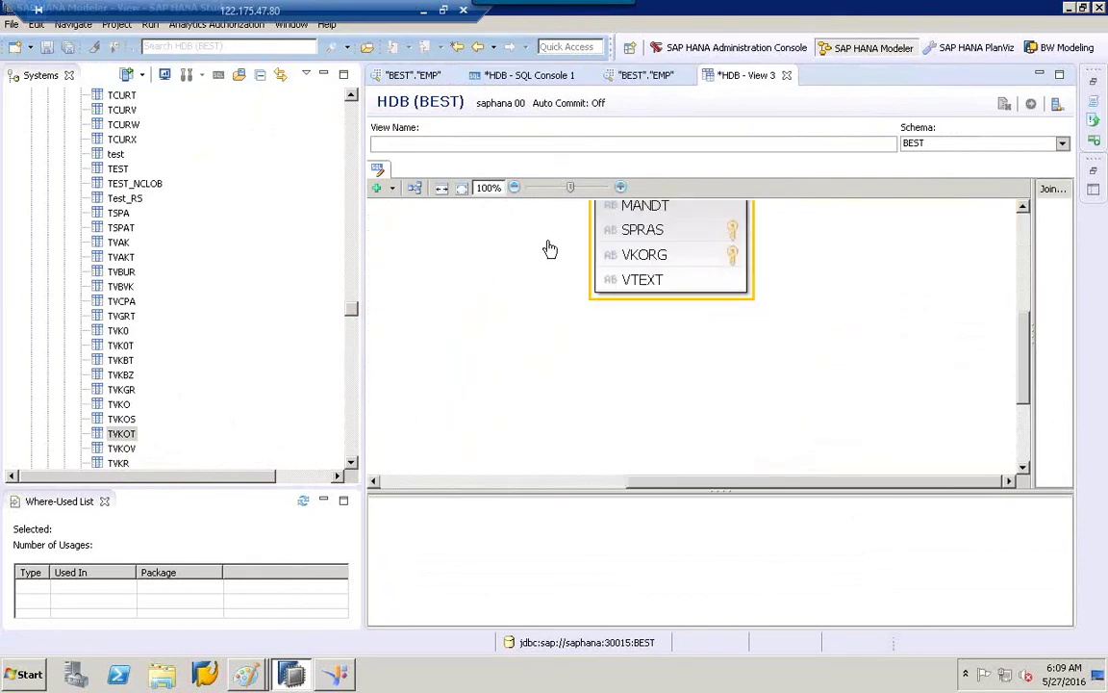
pyautogui.moveTo(1023, 361); pyautogui.dragTo(922, 317)
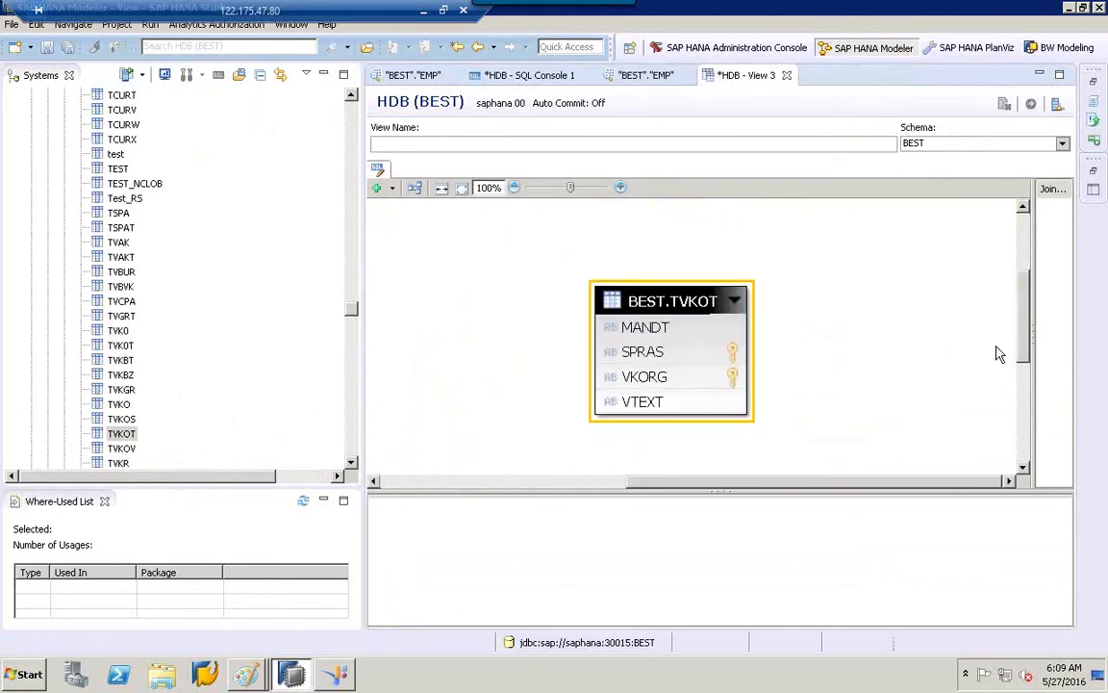
pyautogui.click(514, 190)
pyautogui.moveTo(833, 270); pyautogui.dragTo(554, 290)
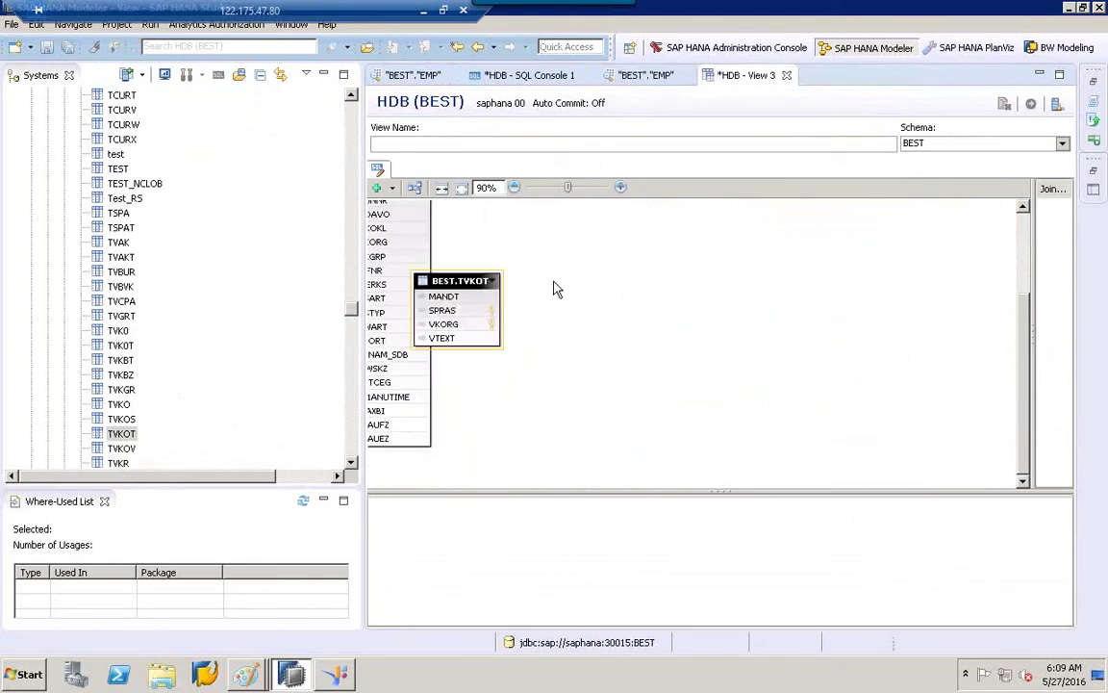
pyautogui.moveTo(1026, 322); pyautogui.dragTo(1027, 281)
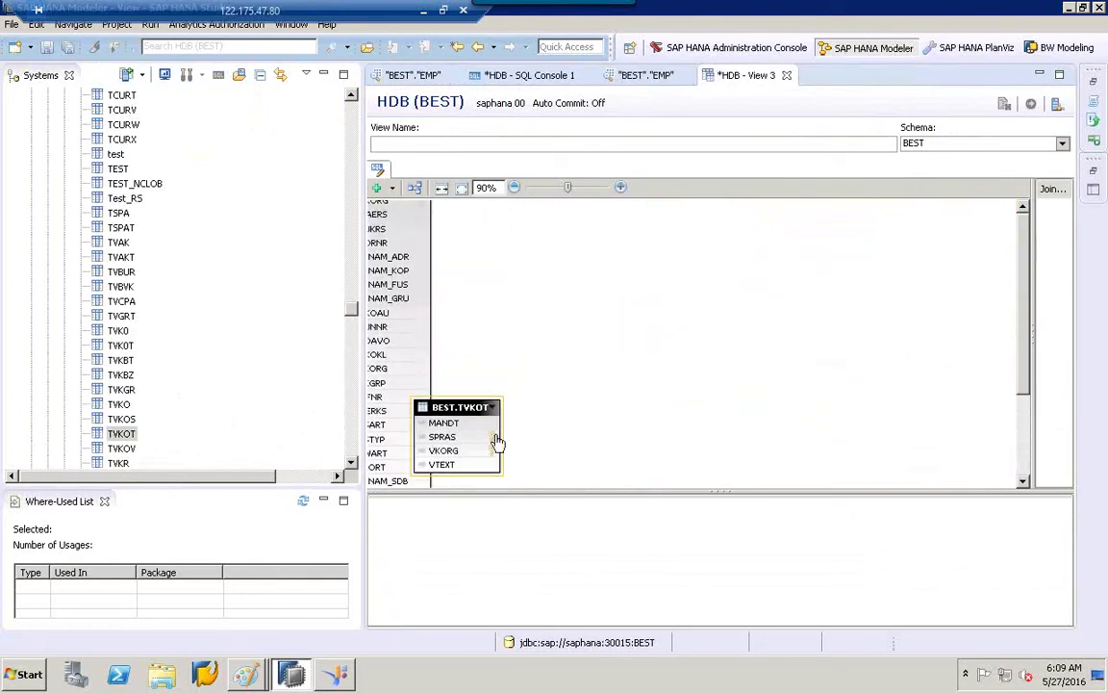
pyautogui.moveTo(450, 407); pyautogui.dragTo(604, 235)
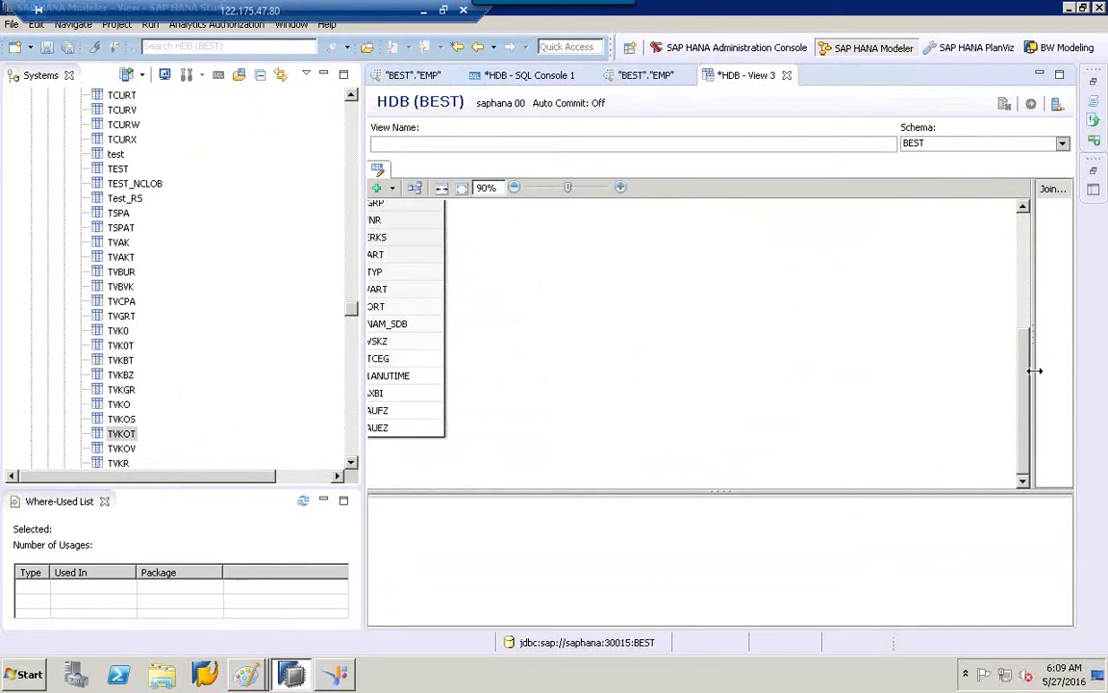
pyautogui.moveTo(1027, 390); pyautogui.dragTo(1024, 236)
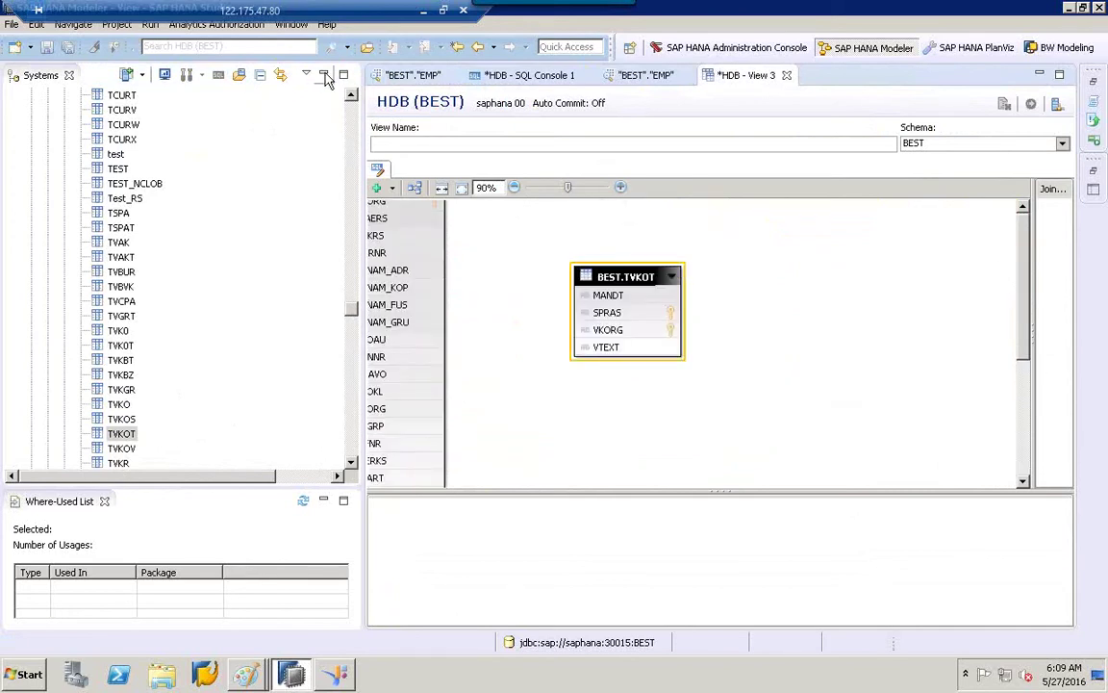
pyautogui.click(325, 501)
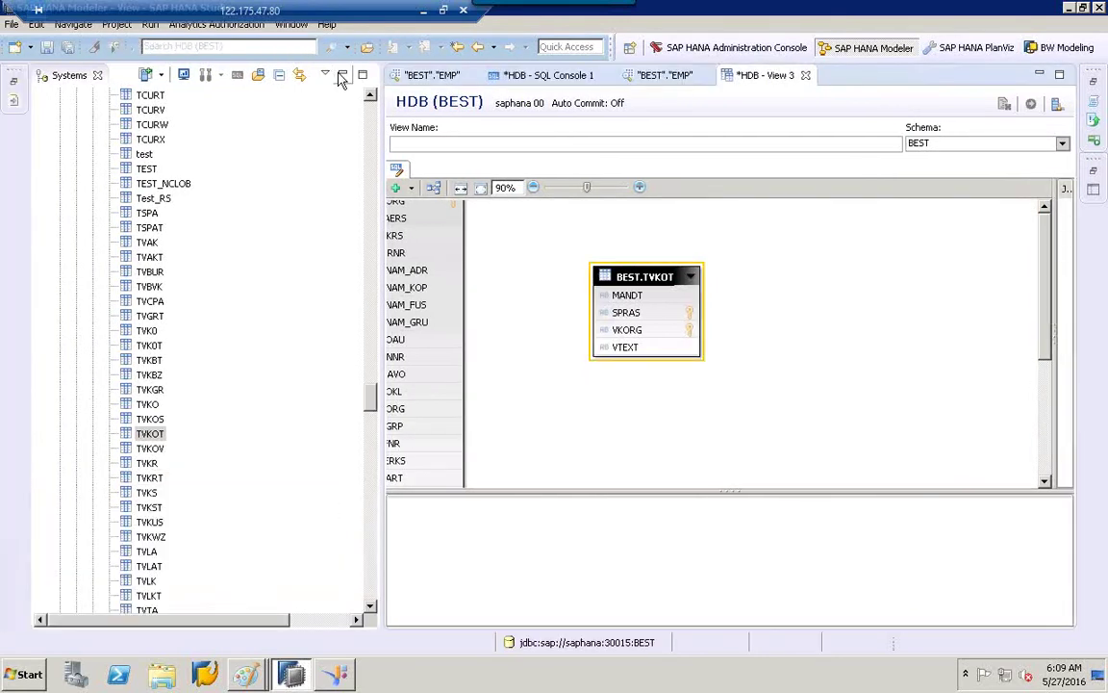
# Enlarge the diagram area, move TVKOT right, and zoom out to 70%.
pyautogui.click(341, 77)
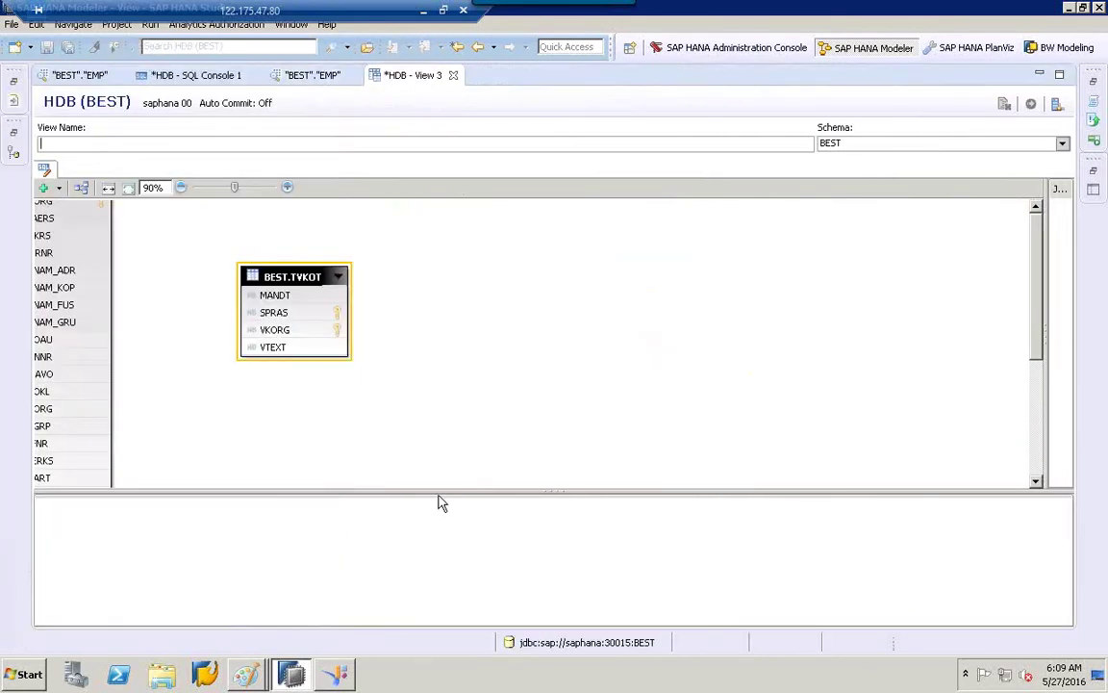
pyautogui.moveTo(811, 492); pyautogui.dragTo(823, 644)
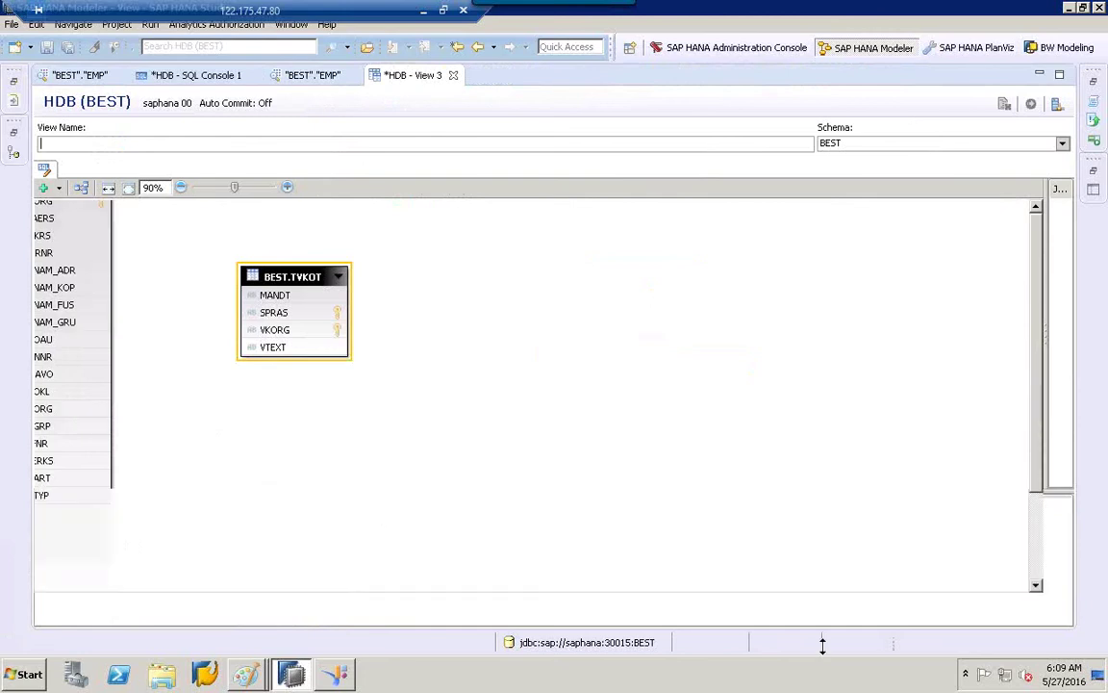
pyautogui.moveTo(295, 276); pyautogui.dragTo(527, 253)
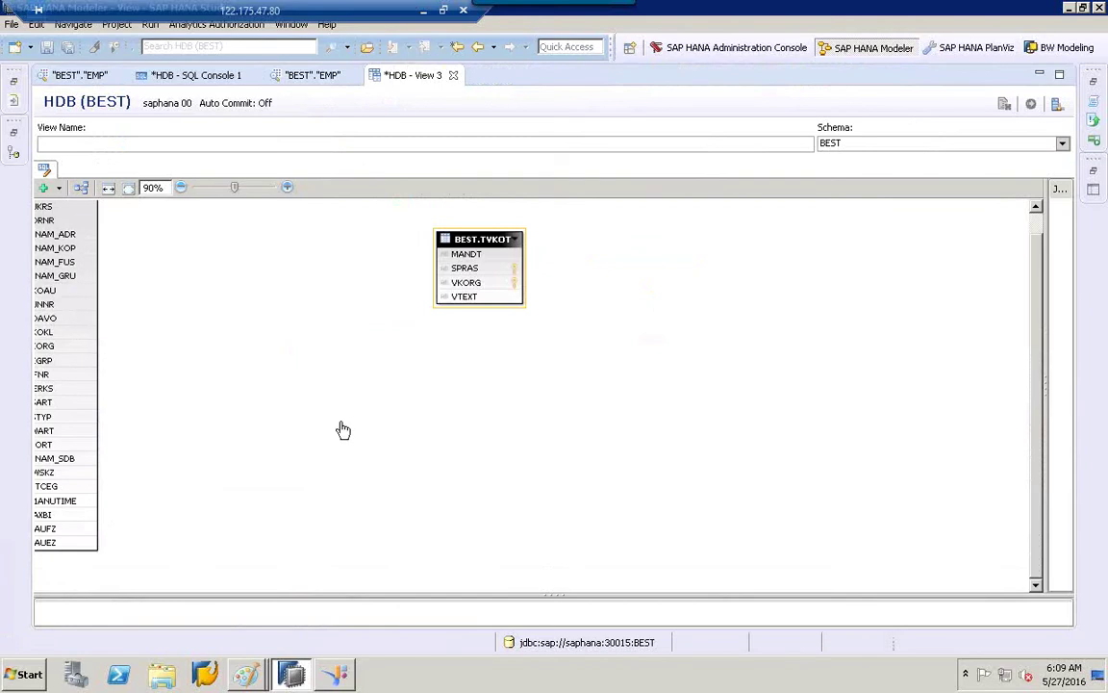
pyautogui.scroll(-3, 344, 430)
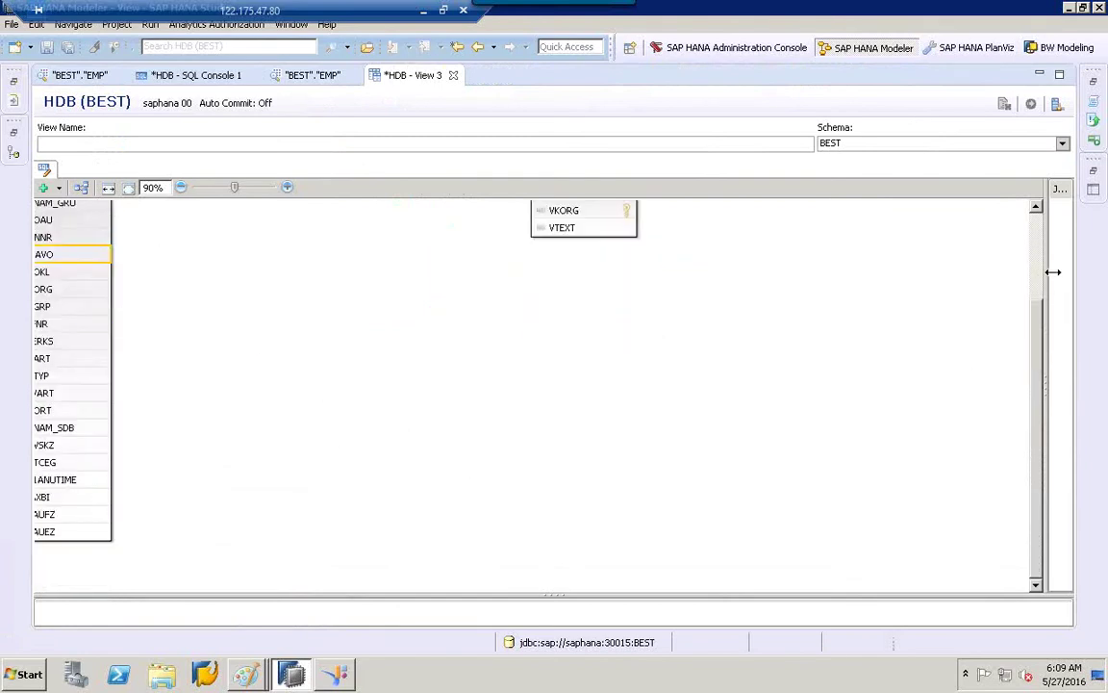
pyautogui.scroll(3, 1034, 309)
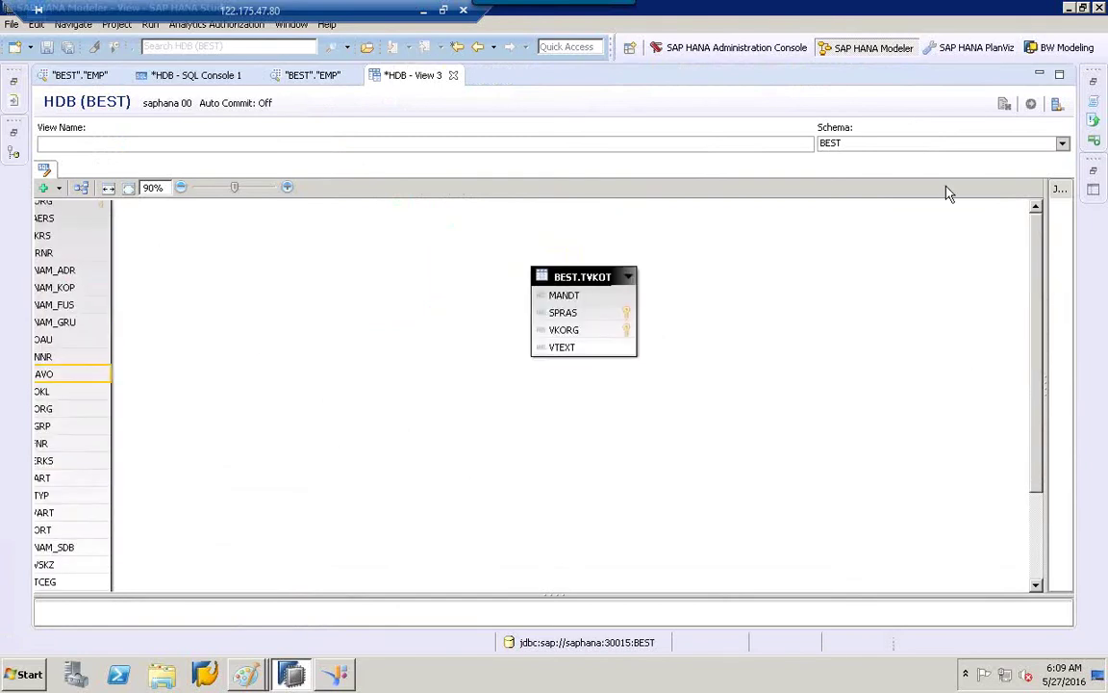
pyautogui.click(182, 188)
pyautogui.click(182, 188)
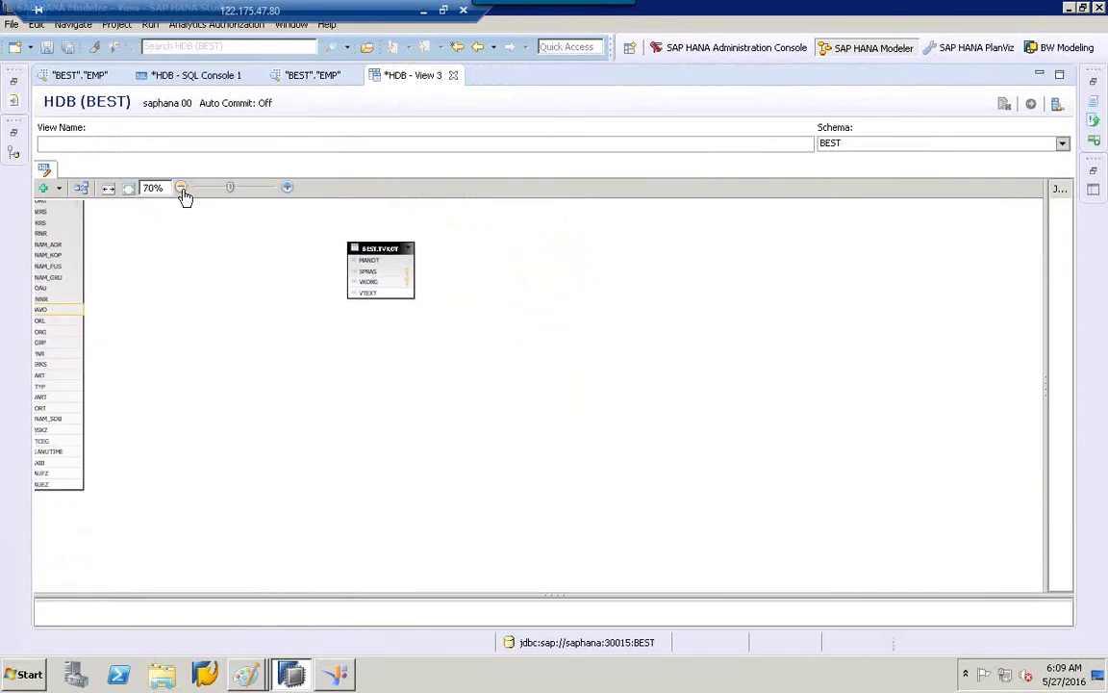
# Position TVKOT beside TVKO, select TVKO, and open the Insert Table/Insert Join dropdown.
pyautogui.moveTo(46, 267); pyautogui.dragTo(635, 516)
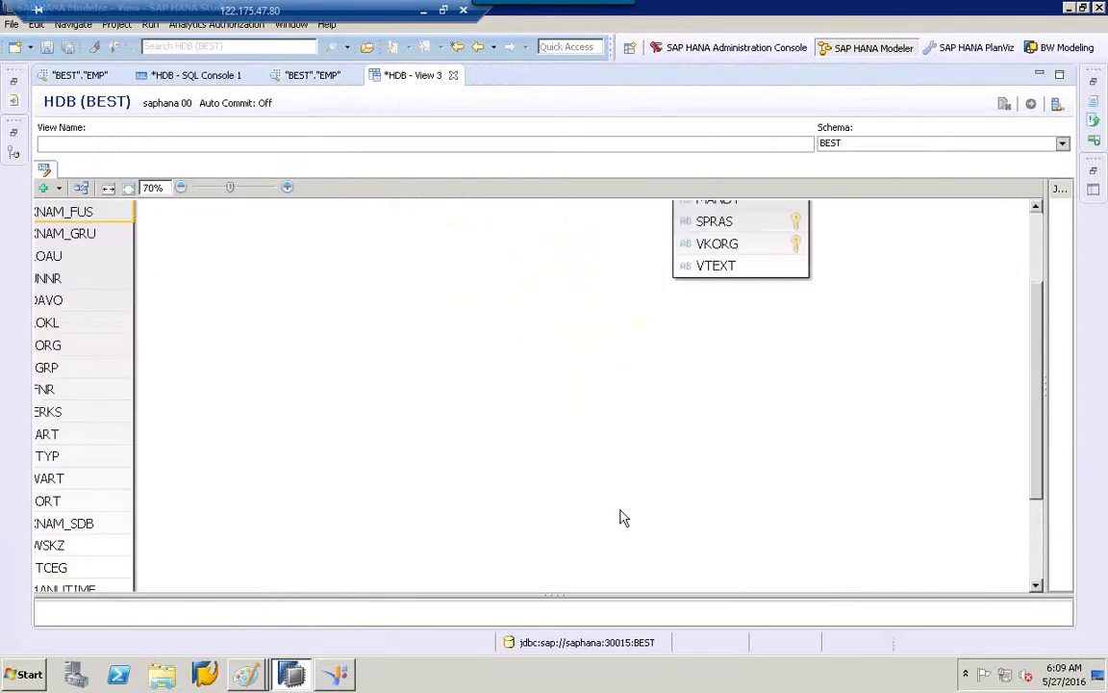
pyautogui.click(81, 190)
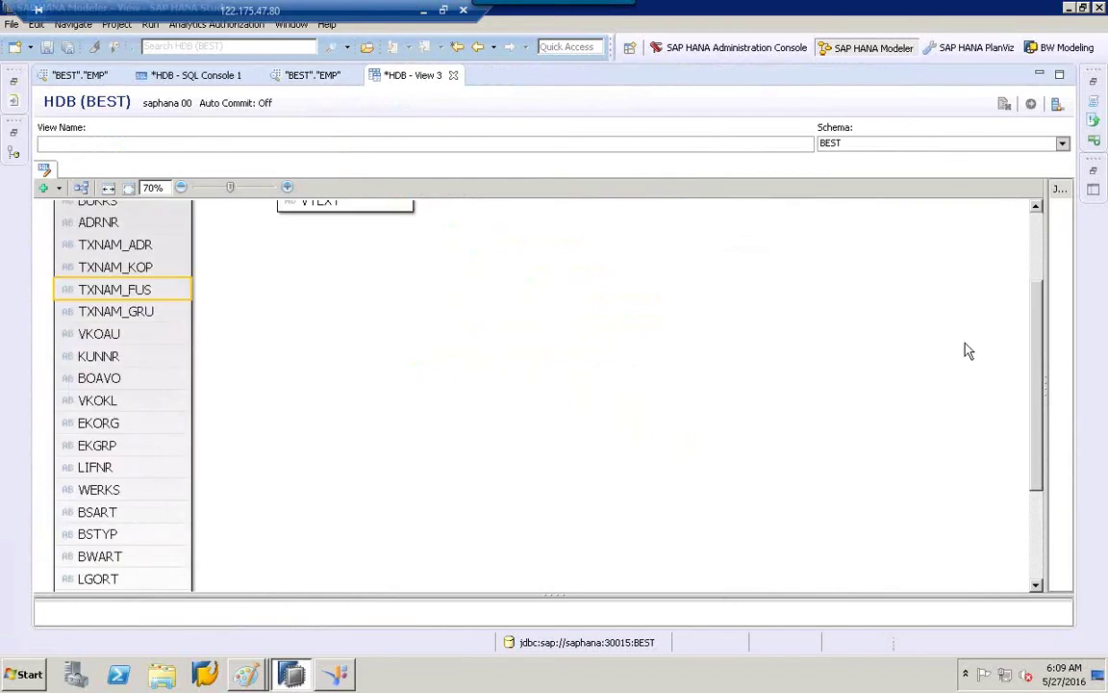
pyautogui.moveTo(1037, 380); pyautogui.dragTo(1038, 218)
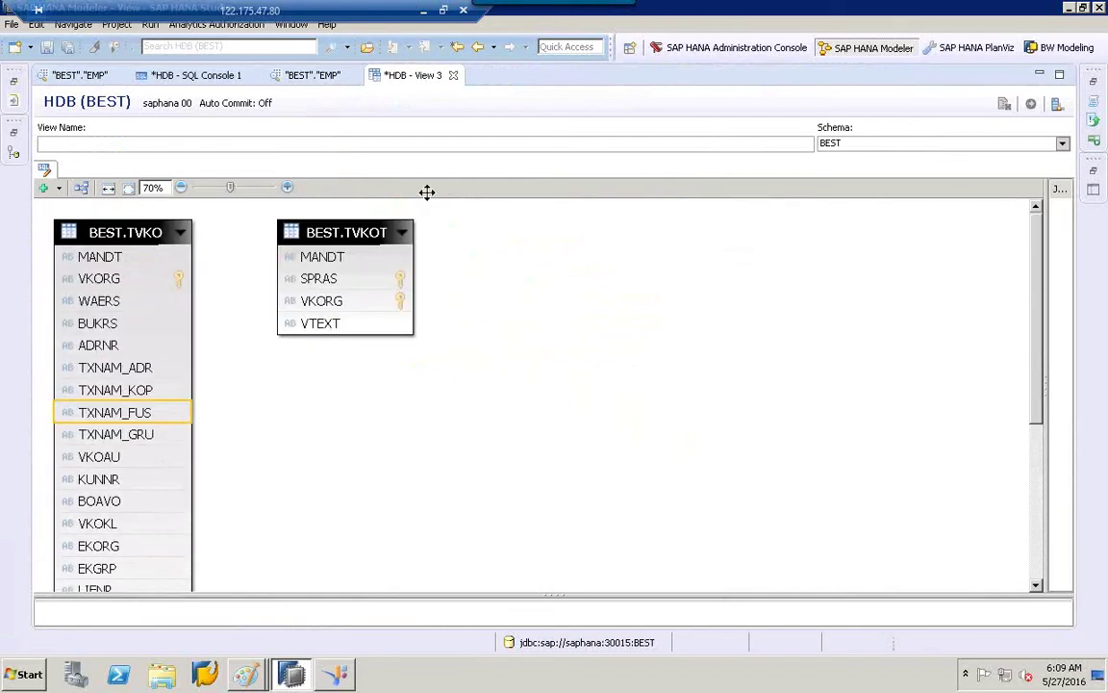
pyautogui.moveTo(353, 233); pyautogui.dragTo(537, 247)
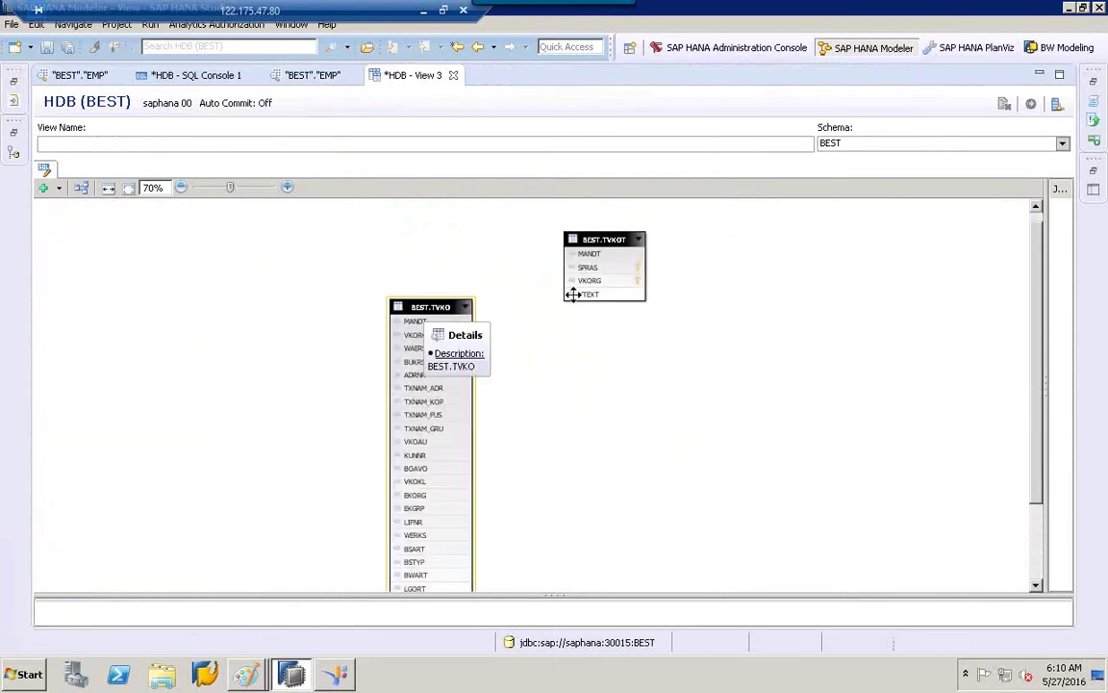
pyautogui.moveTo(606, 241); pyautogui.dragTo(625, 326)
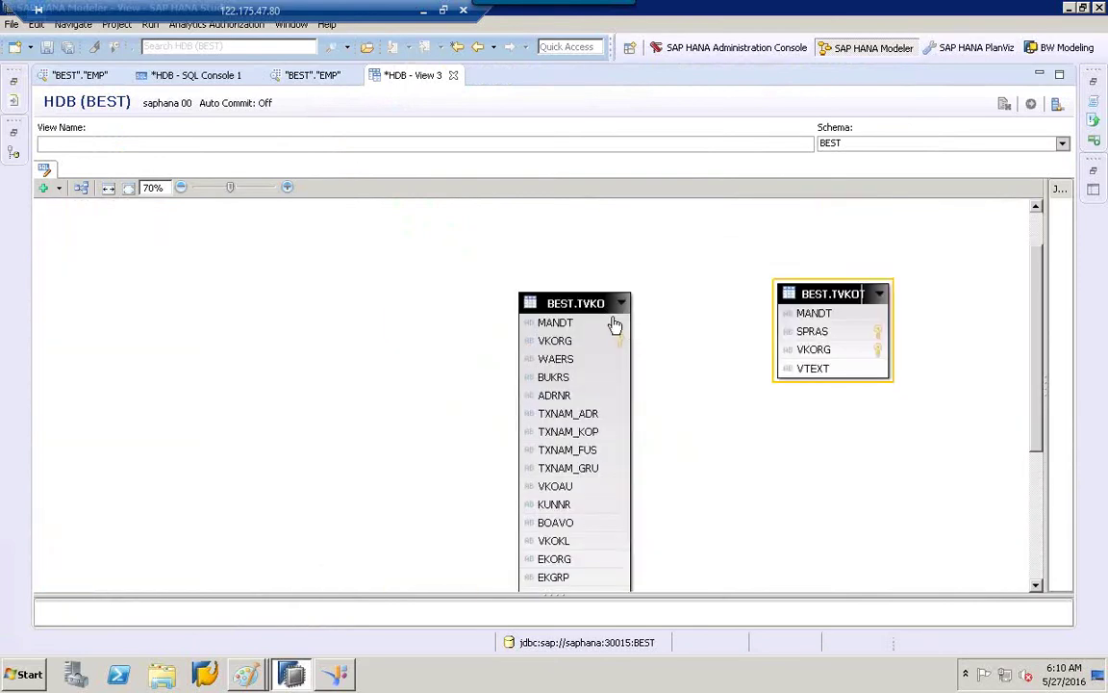
pyautogui.click(585, 303)
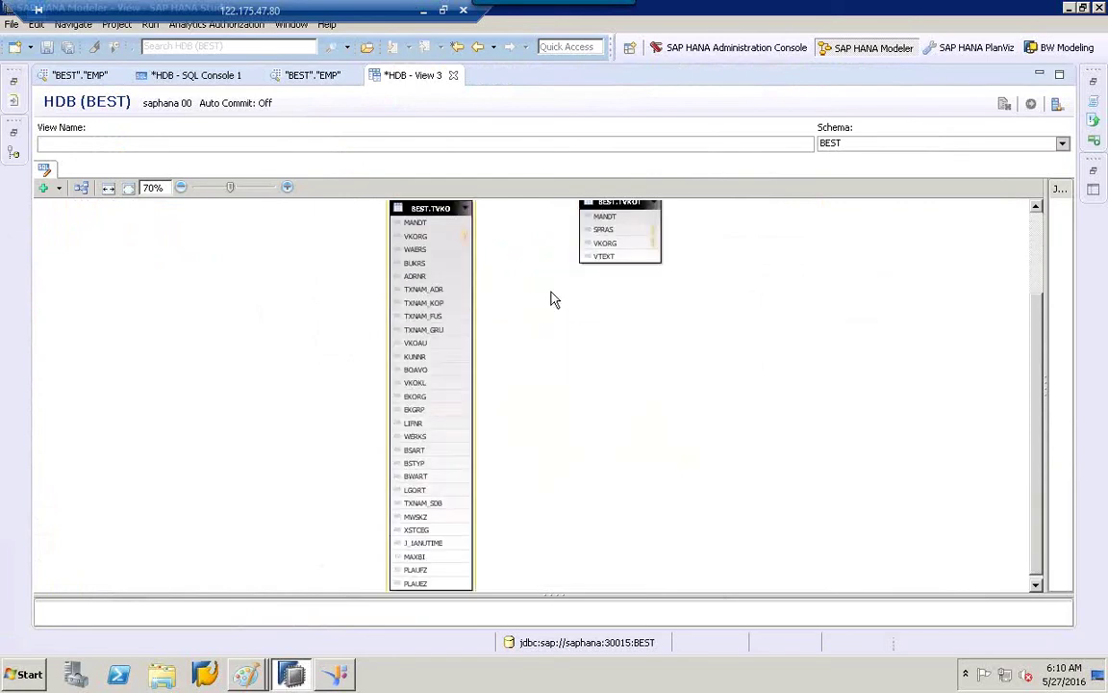
pyautogui.click(1036, 208)
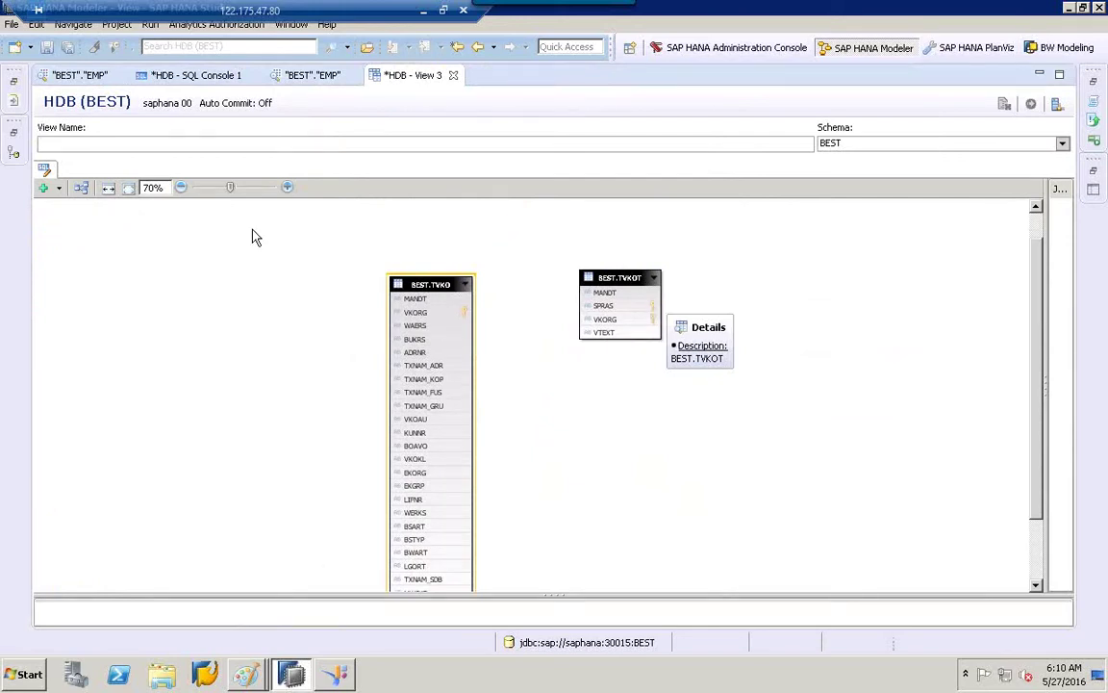
pyautogui.click(59, 190)
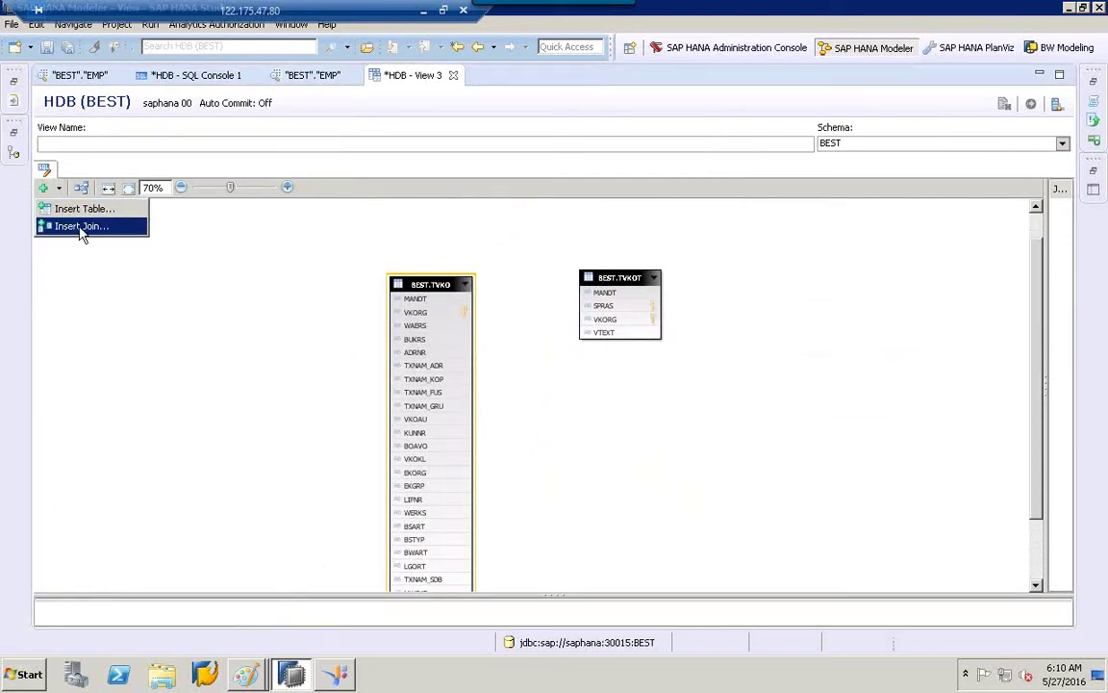
# Start an Insert Join and keep '=' as the operator for TVKO.MANDT=TVKO.MANDT.
pyautogui.click(82, 233)
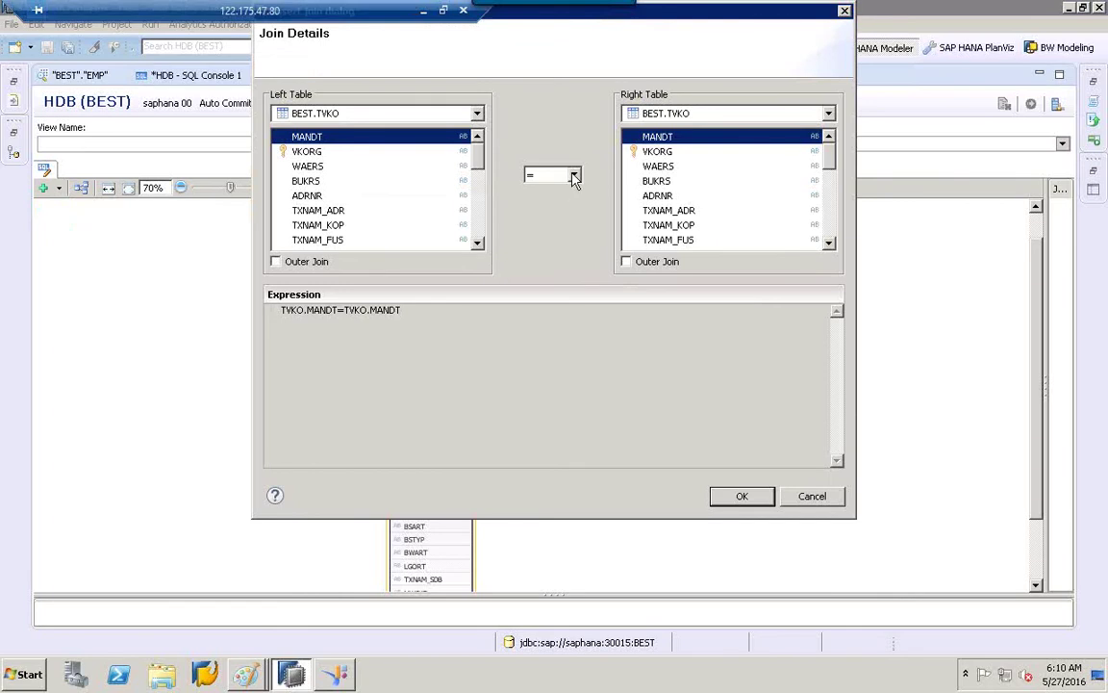
pyautogui.click(574, 176)
pyautogui.click(574, 178)
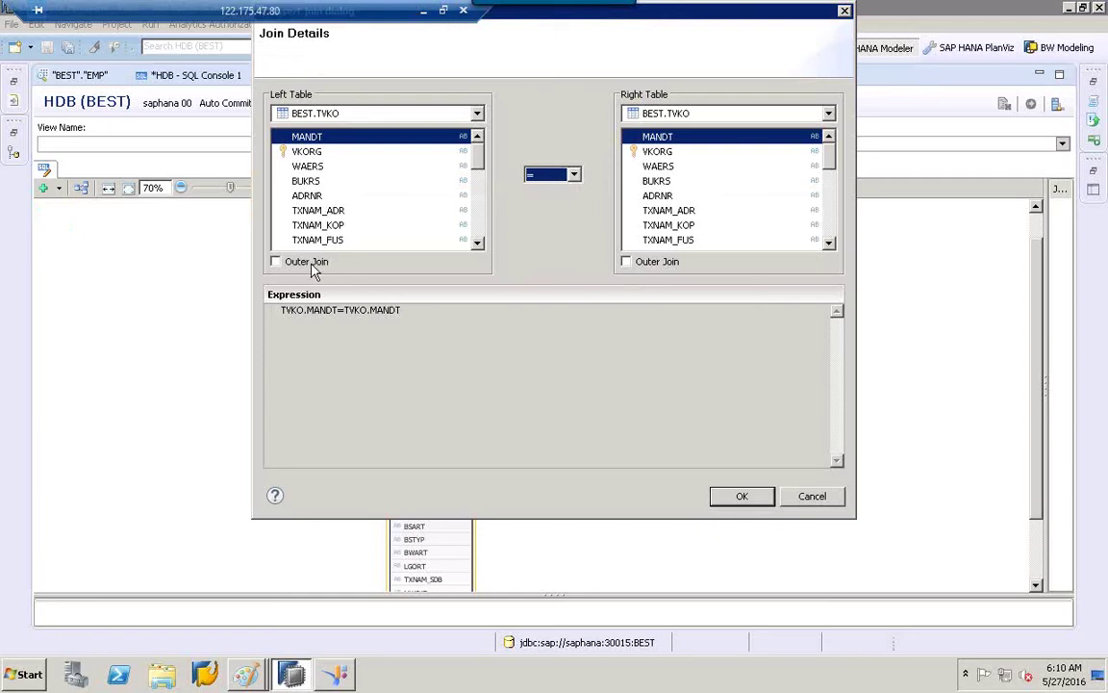
pyautogui.click(573, 174)
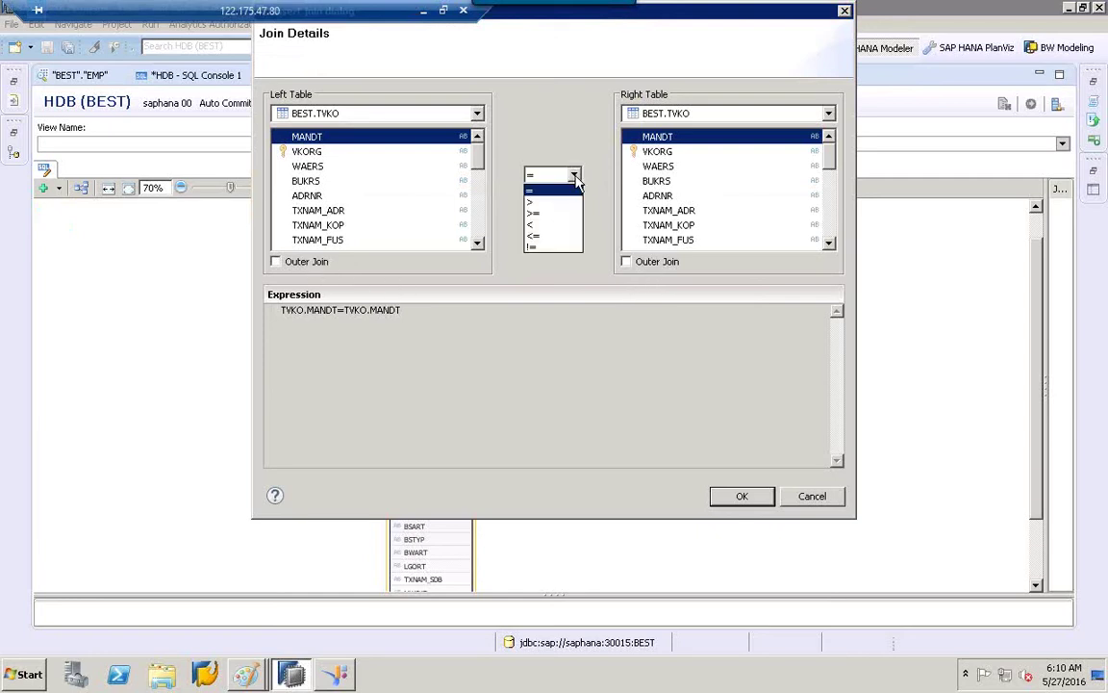
pyautogui.click(535, 190)
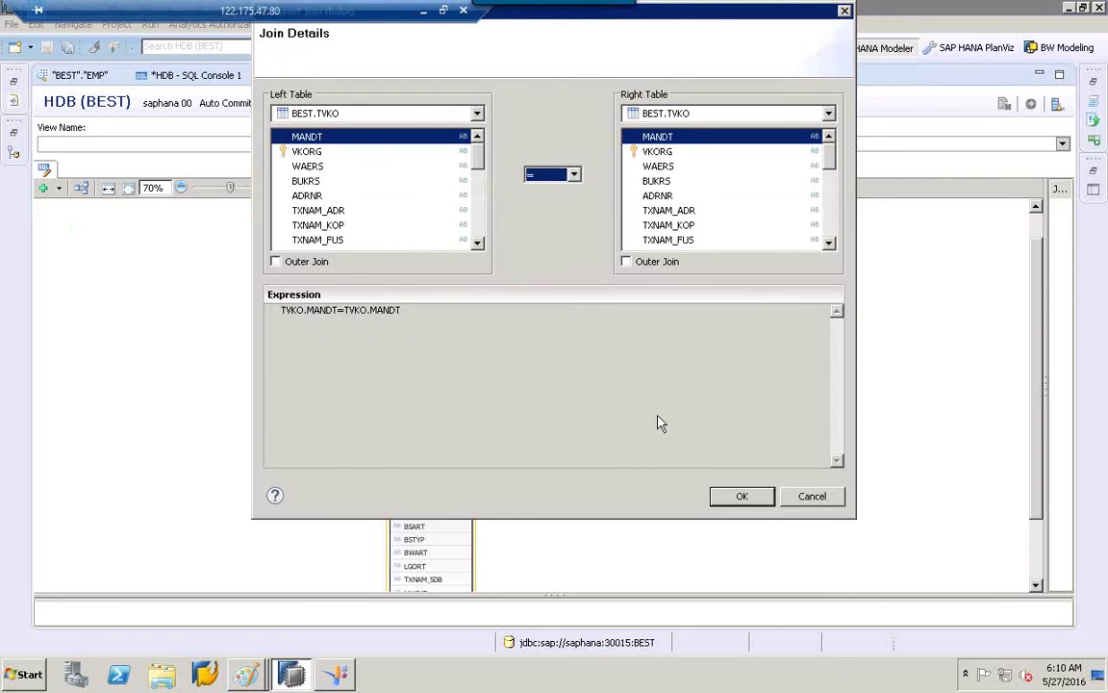
# Cancel the Join Details dialog, returning to the TVKO and TVKOT diagram.
pyautogui.click(840, 497)
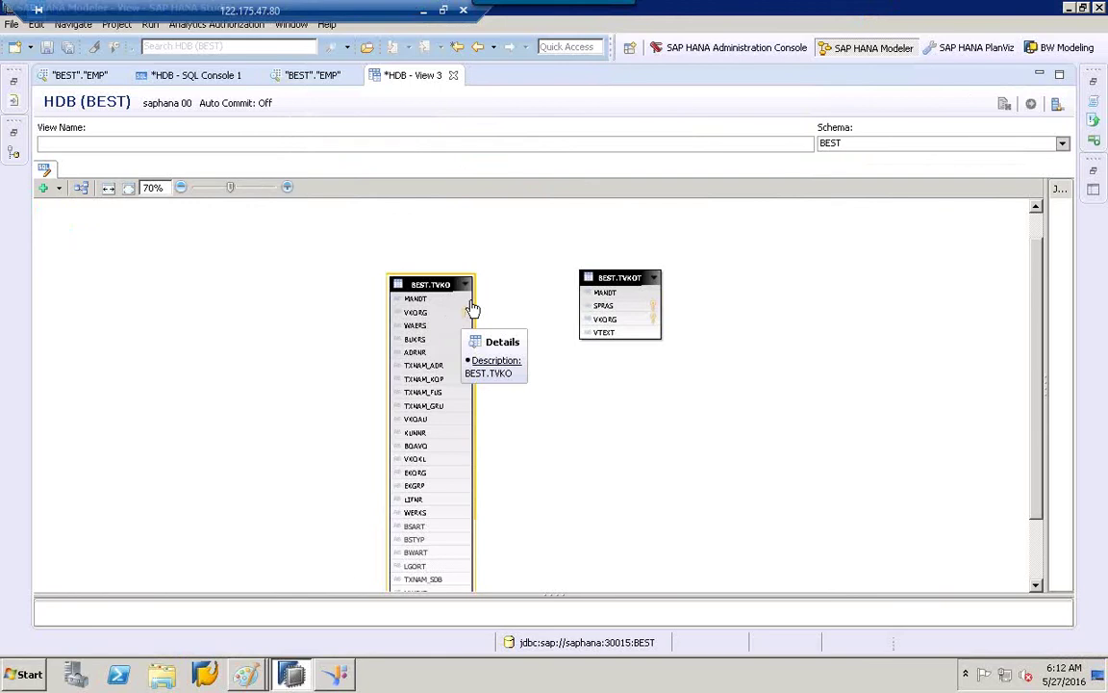
# Launch a blank Notepad note from the Start menu, move it down-right, and minimize it.
pyautogui.press('super')
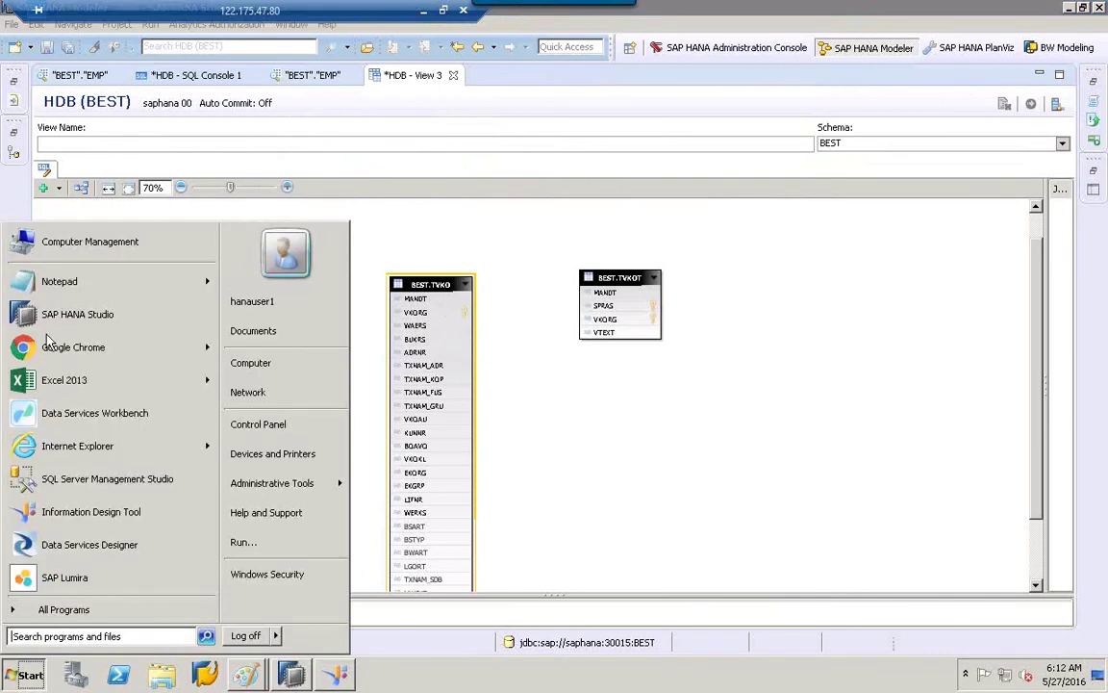
pyautogui.click(48, 284)
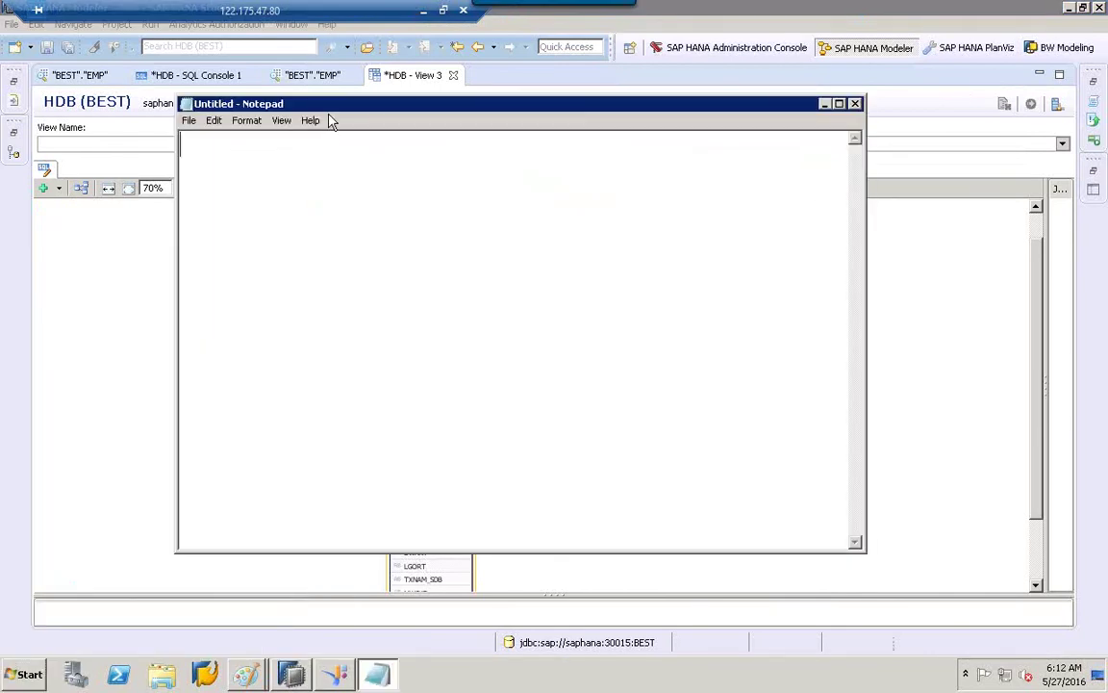
pyautogui.moveTo(330, 111); pyautogui.dragTo(429, 200)
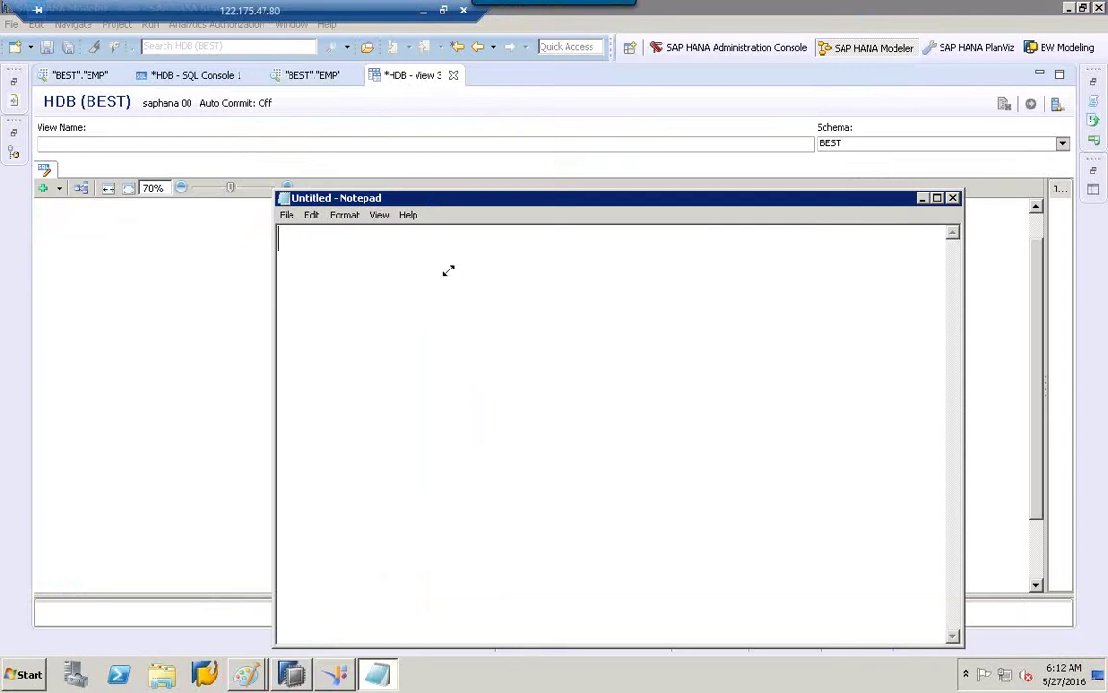
pyautogui.click(922, 199)
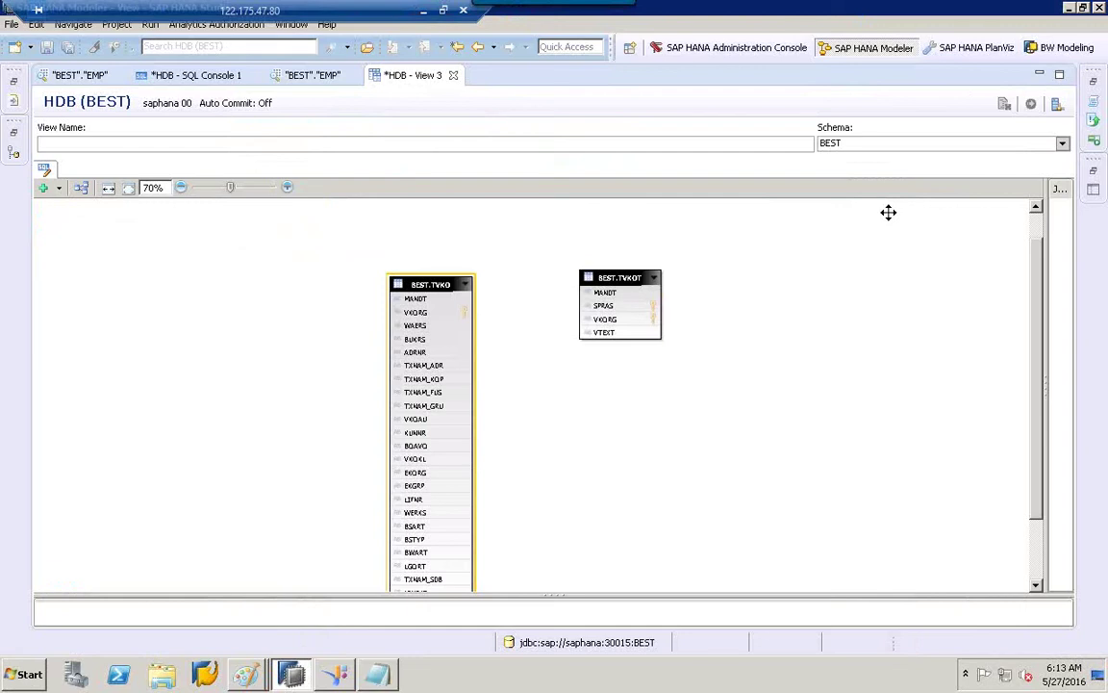
# Bring the Notepad note forward and enter 'select col1, col2 from t1;' and 'select * from t1;'.
pyautogui.click(377, 673)
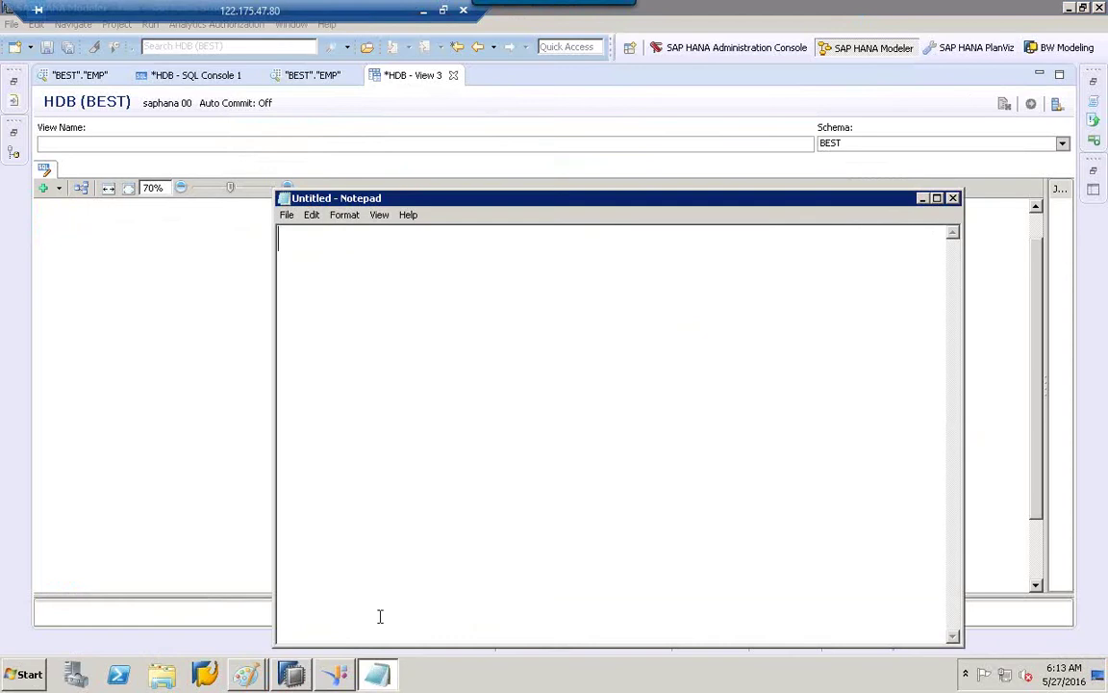
pyautogui.write('select ')
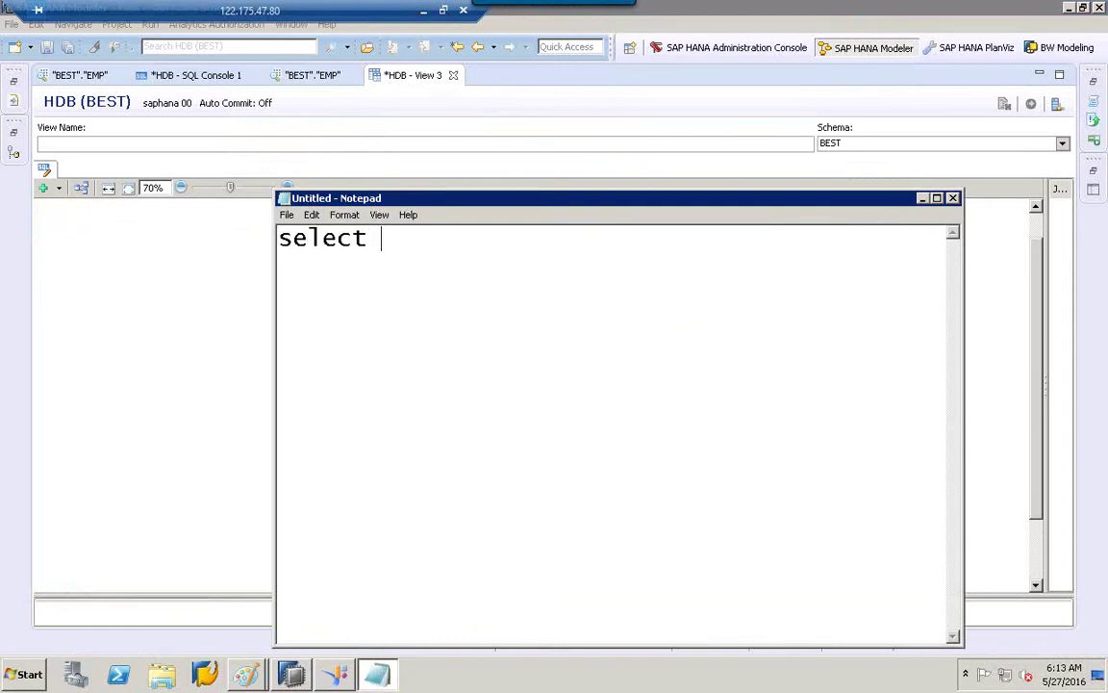
pyautogui.write('cl')
pyautogui.press('BackSpace')
pyautogui.write('ol1, col2')
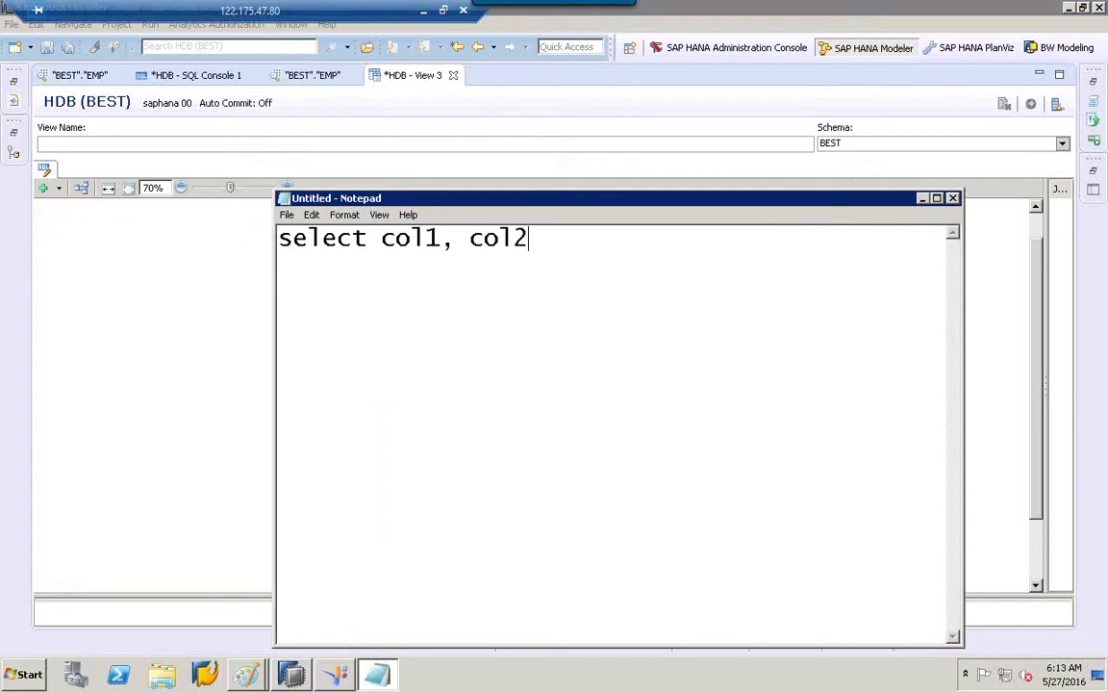
pyautogui.write(' from ')
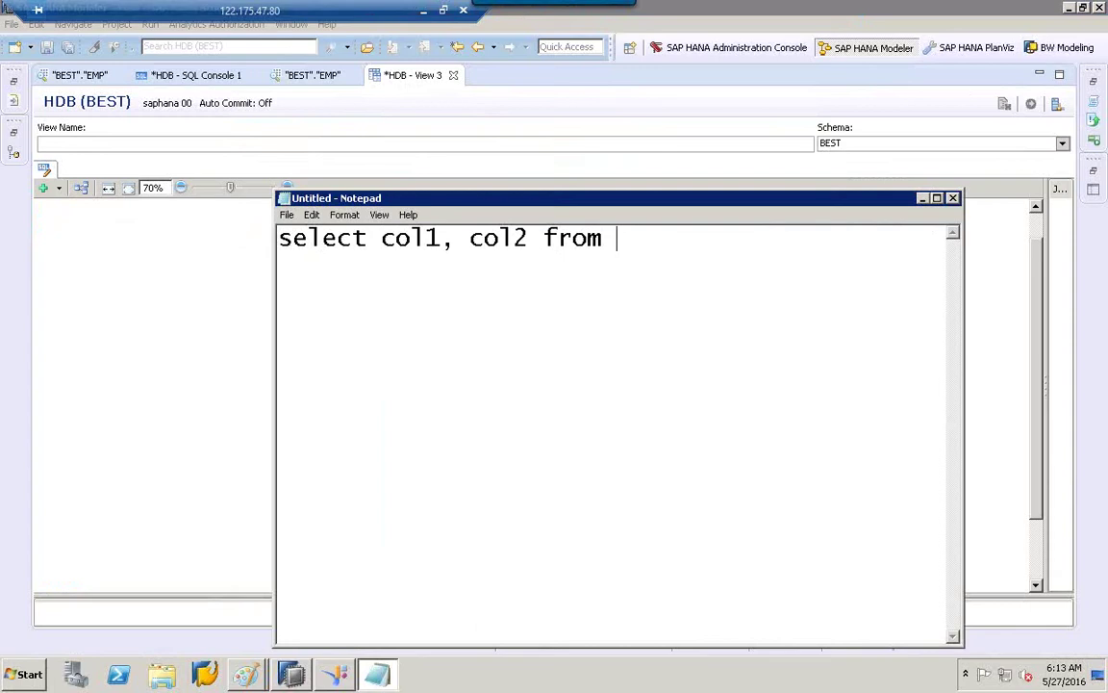
pyautogui.write('t1;')
pyautogui.press('Return')
pyautogui.press('Return')
pyautogui.write('select')
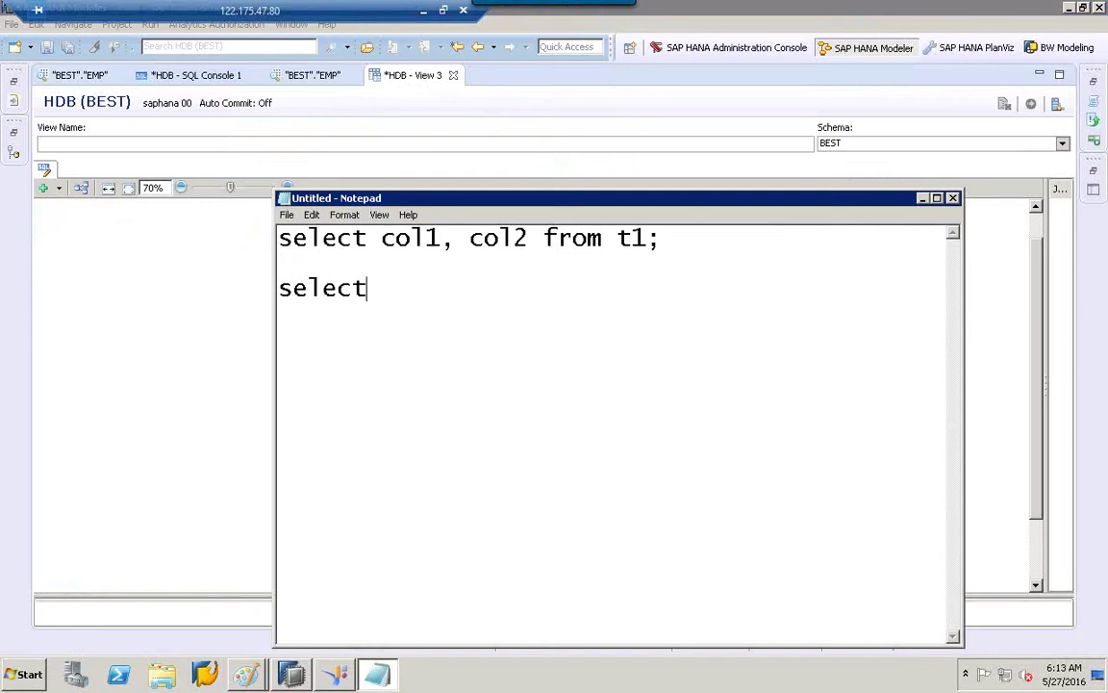
pyautogui.write(' * from y')
pyautogui.press('BackSpace')
pyautogui.write('table')
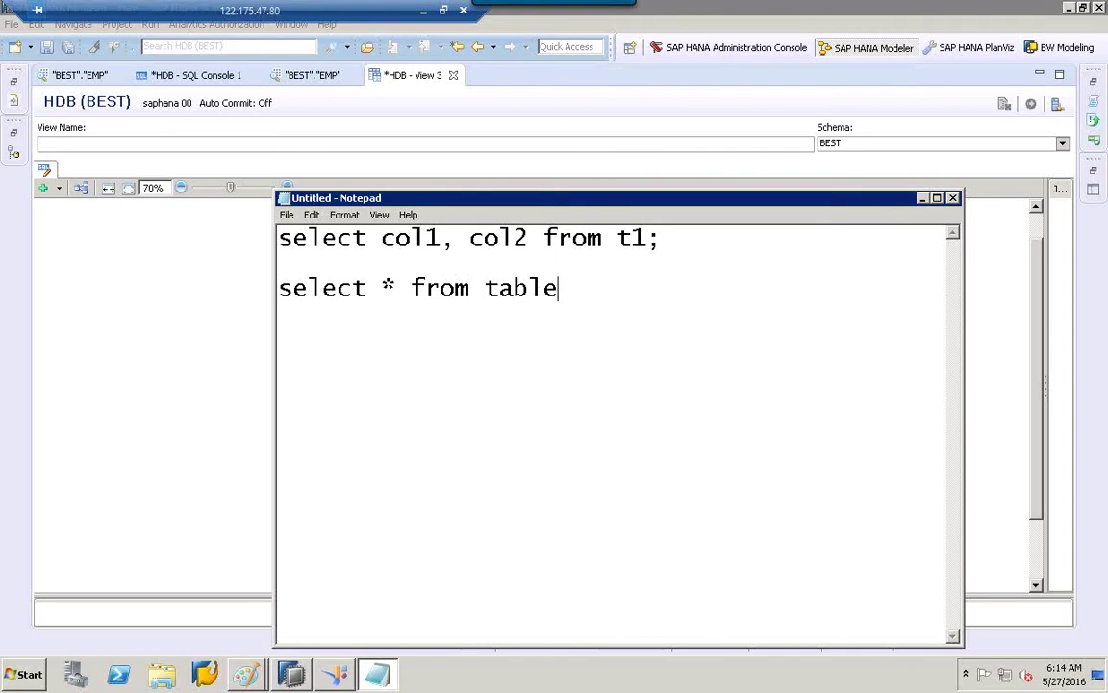
pyautogui.write('1')
pyautogui.press('BackSpace')
pyautogui.press('BackSpace')
pyautogui.press('BackSpace')
pyautogui.press('BackSpace')
pyautogui.press('BackSpace')
pyautogui.write('1;')
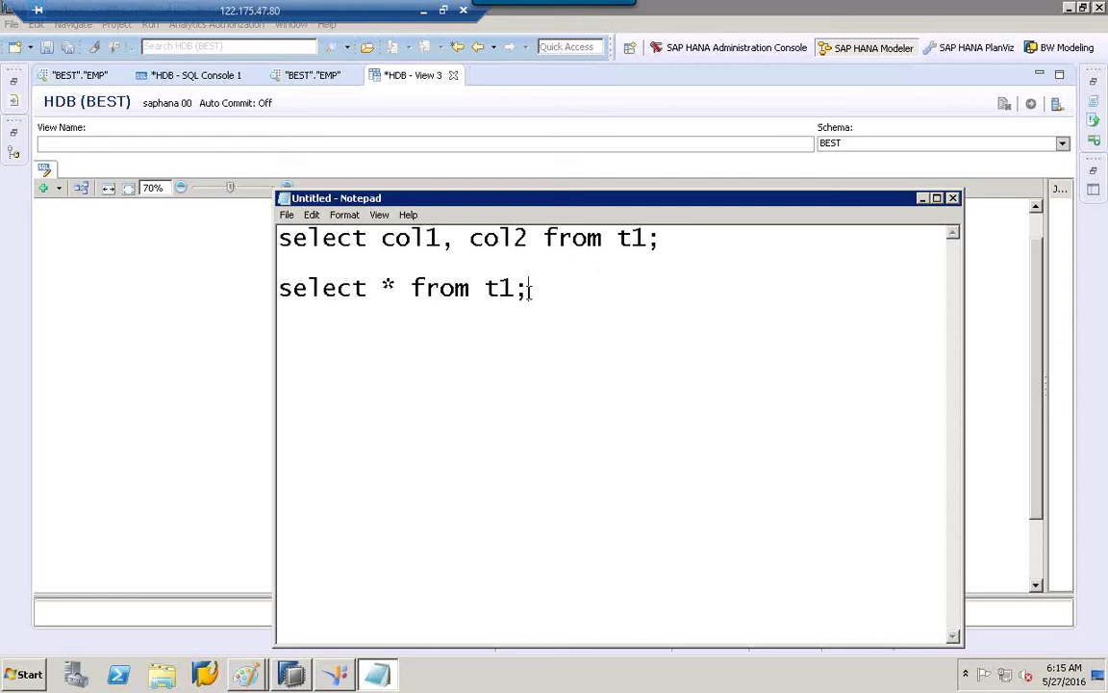
# Bring HANA Studio forward and restore the Systems catalog tree.
pyautogui.click(291, 666)
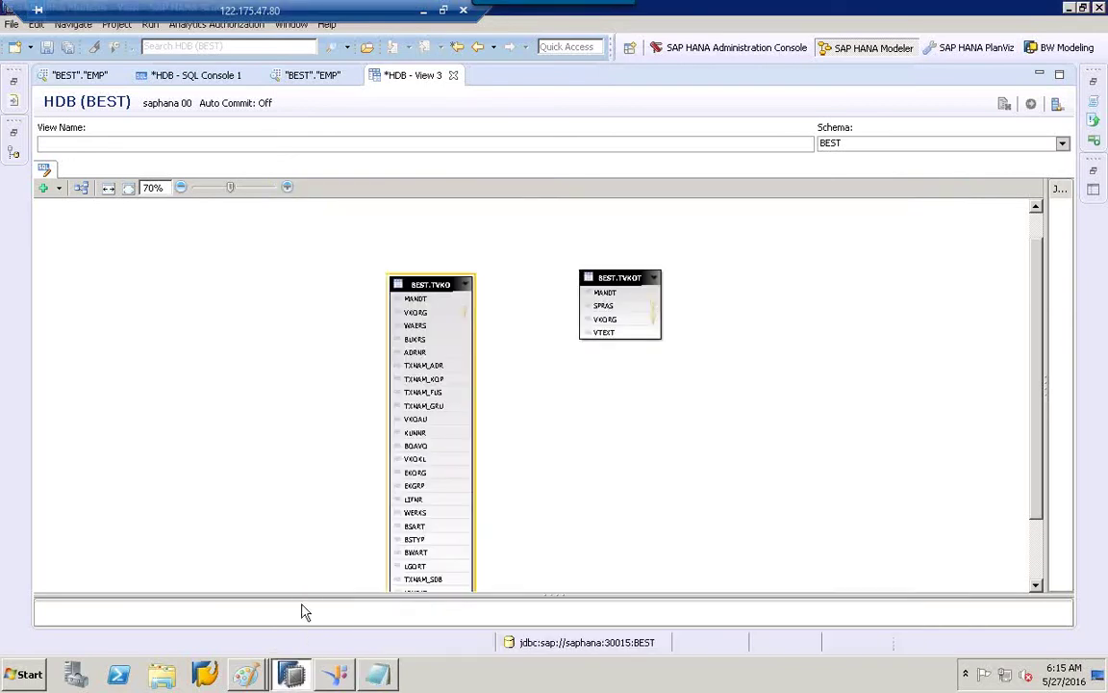
pyautogui.click(14, 81)
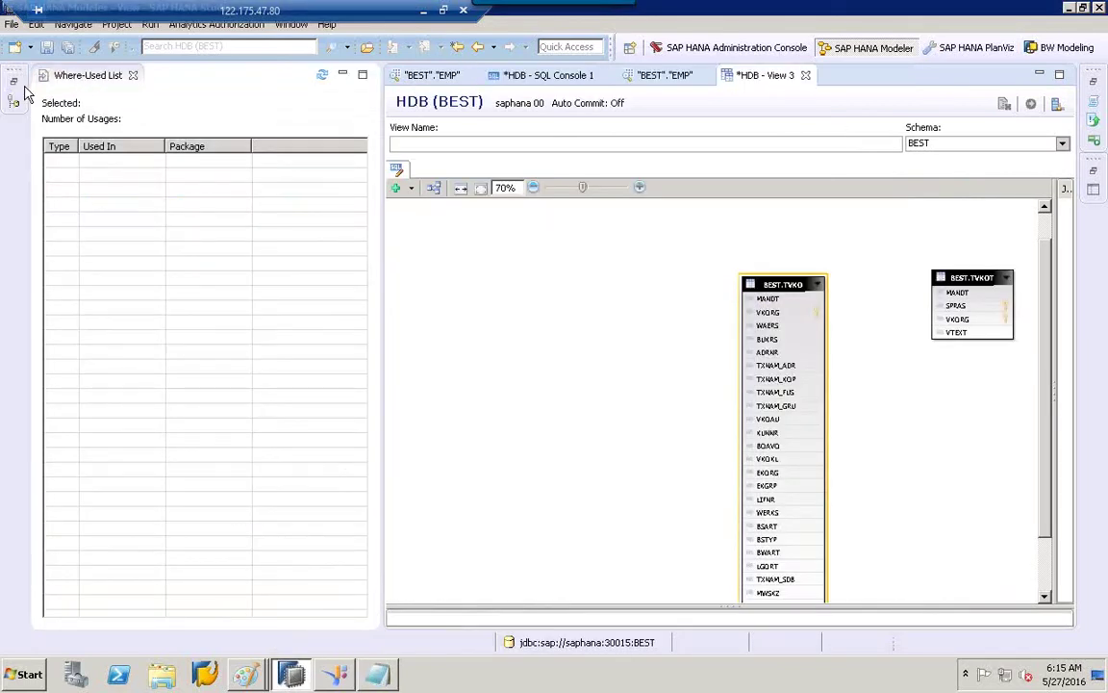
pyautogui.click(16, 84)
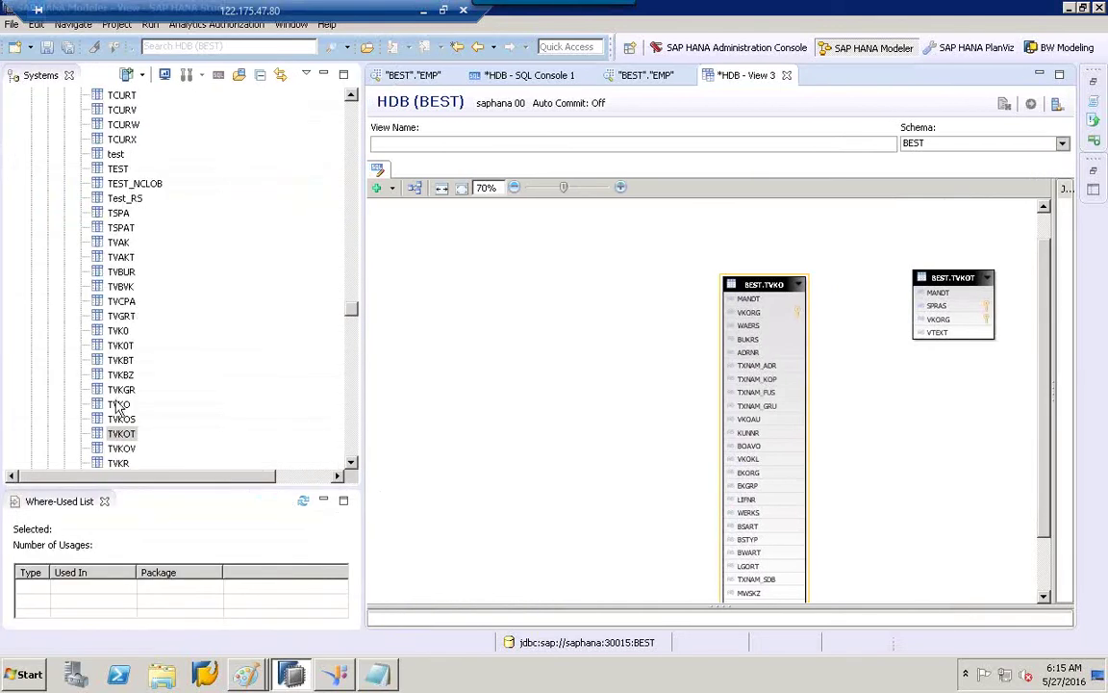
# Open the TVKOT data preview and list the 89 distinct VKORG values.
pyautogui.click(122, 435)
pyautogui.rightClick(123, 438)
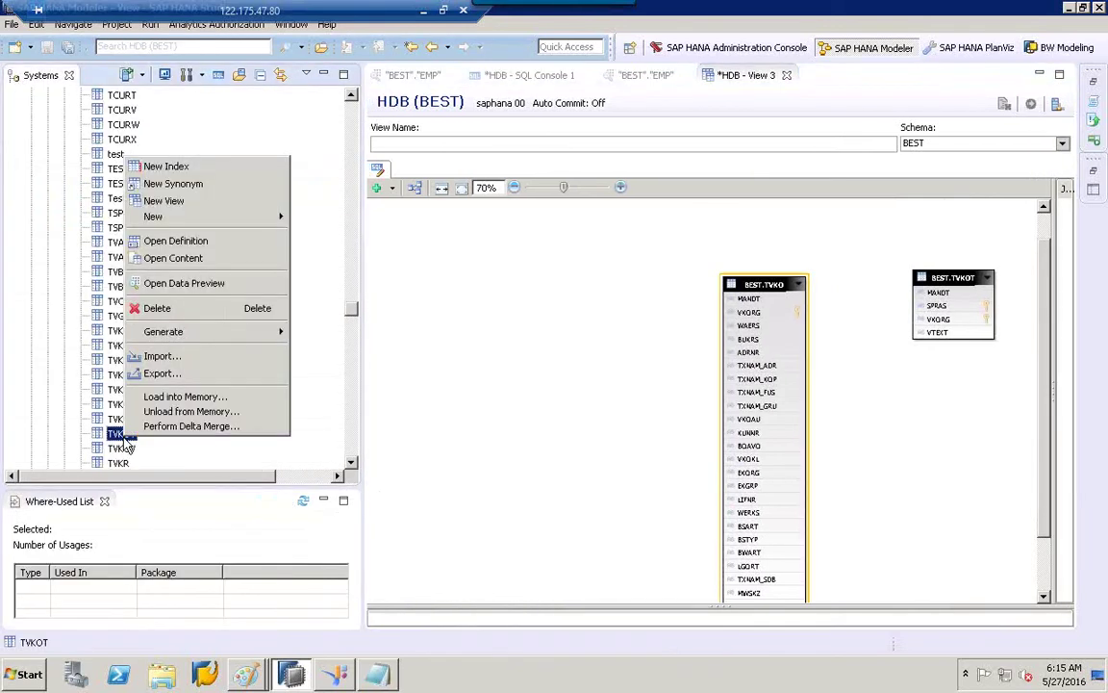
pyautogui.click(193, 282)
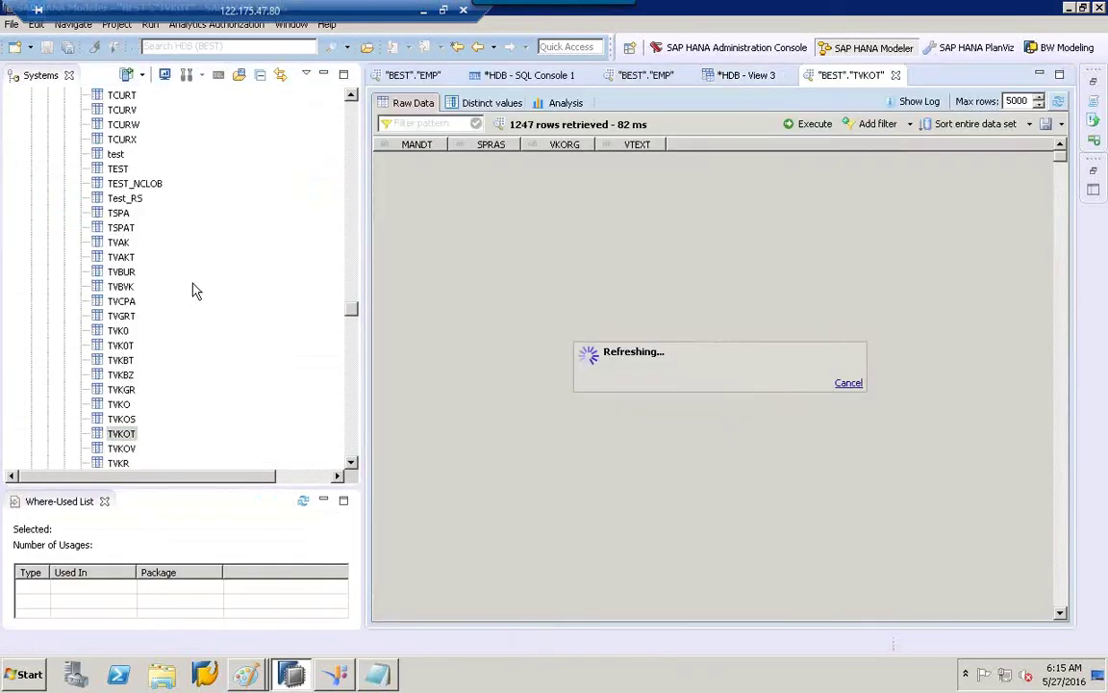
pyautogui.click(490, 104)
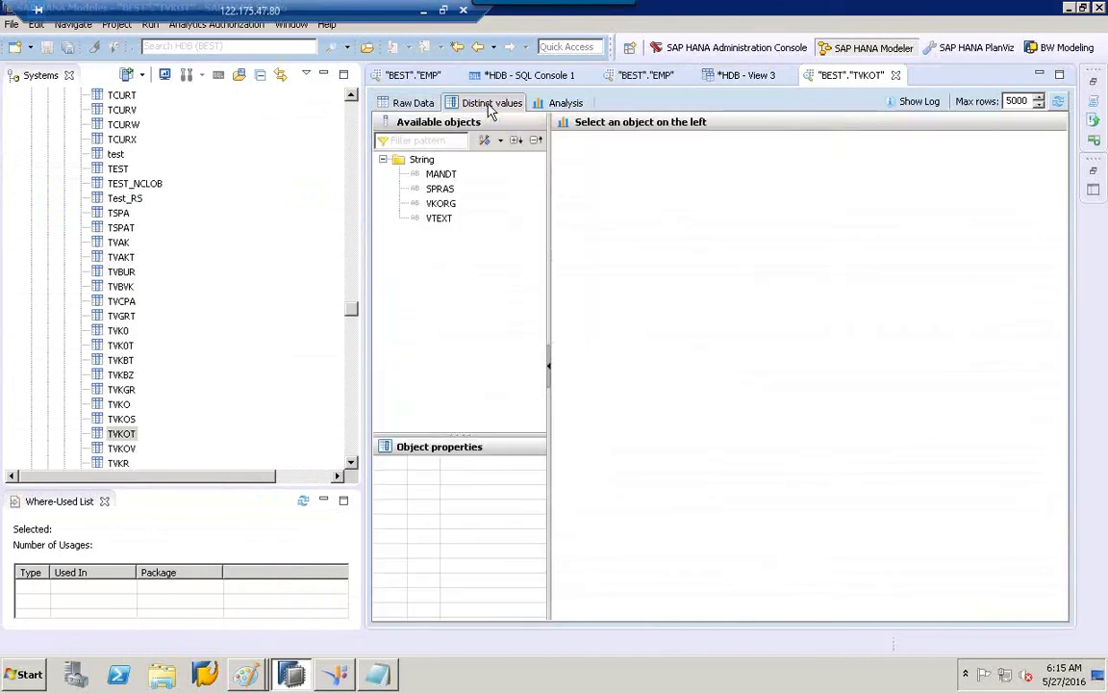
pyautogui.click(453, 205)
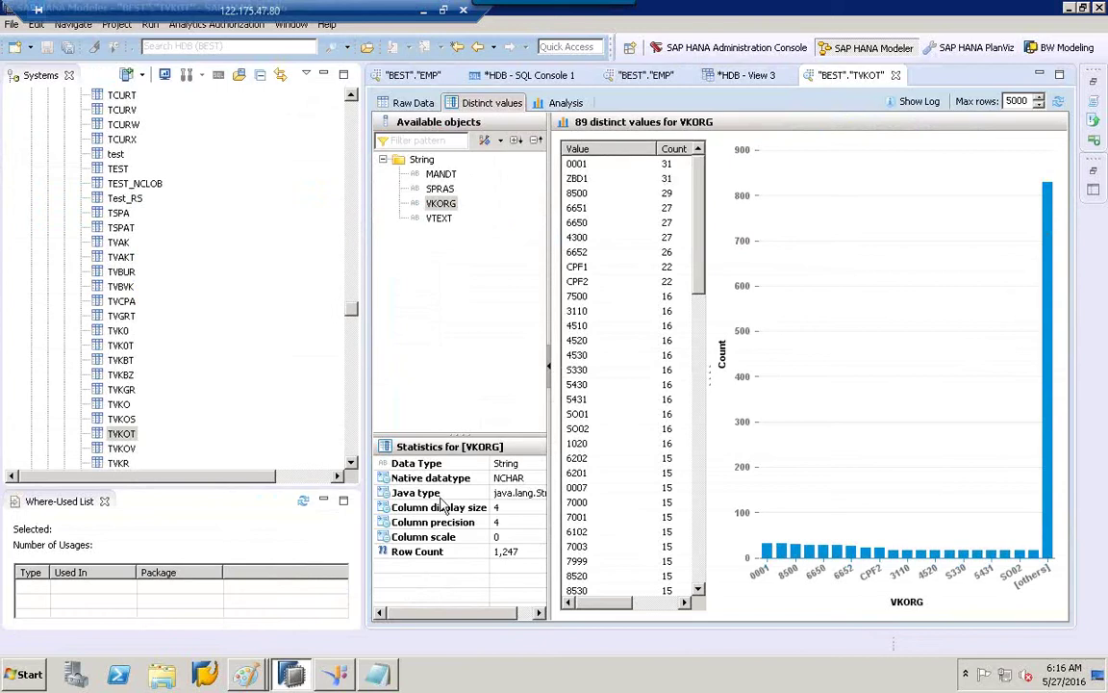
# Add a '------' separator, then 'select distinct' and 'col1,col2 from t1;' on the following lines.
pyautogui.click(377, 671)
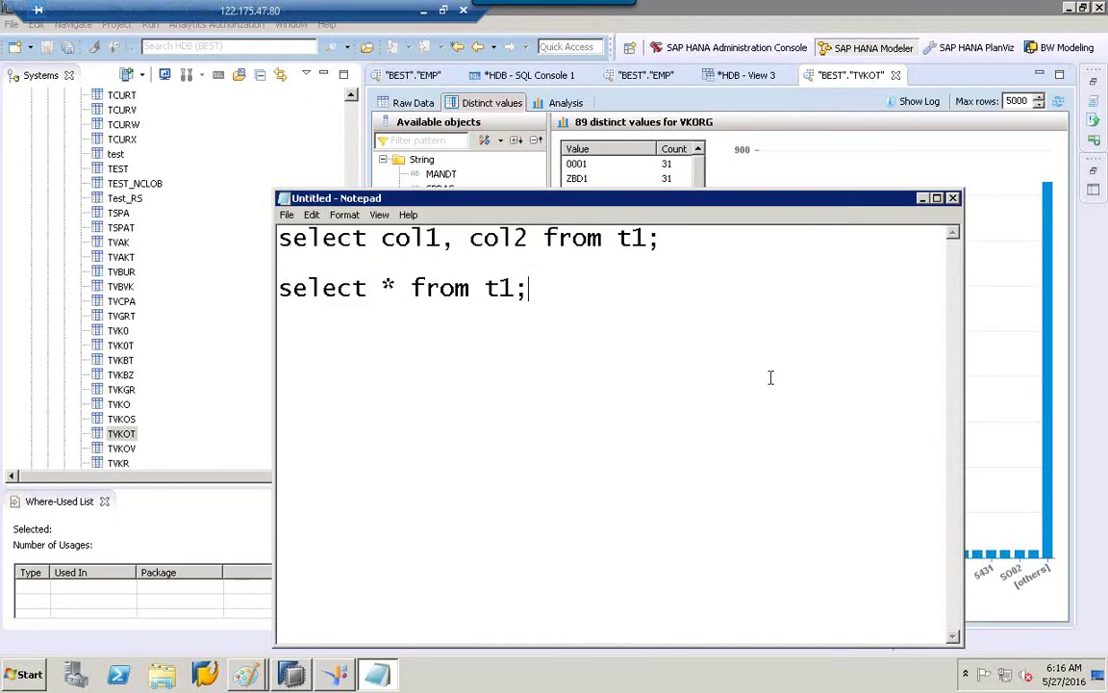
pyautogui.press('Return')
pyautogui.press('Return')
pyautogui.write('------')
pyautogui.press('Return')
pyautogui.write('select')
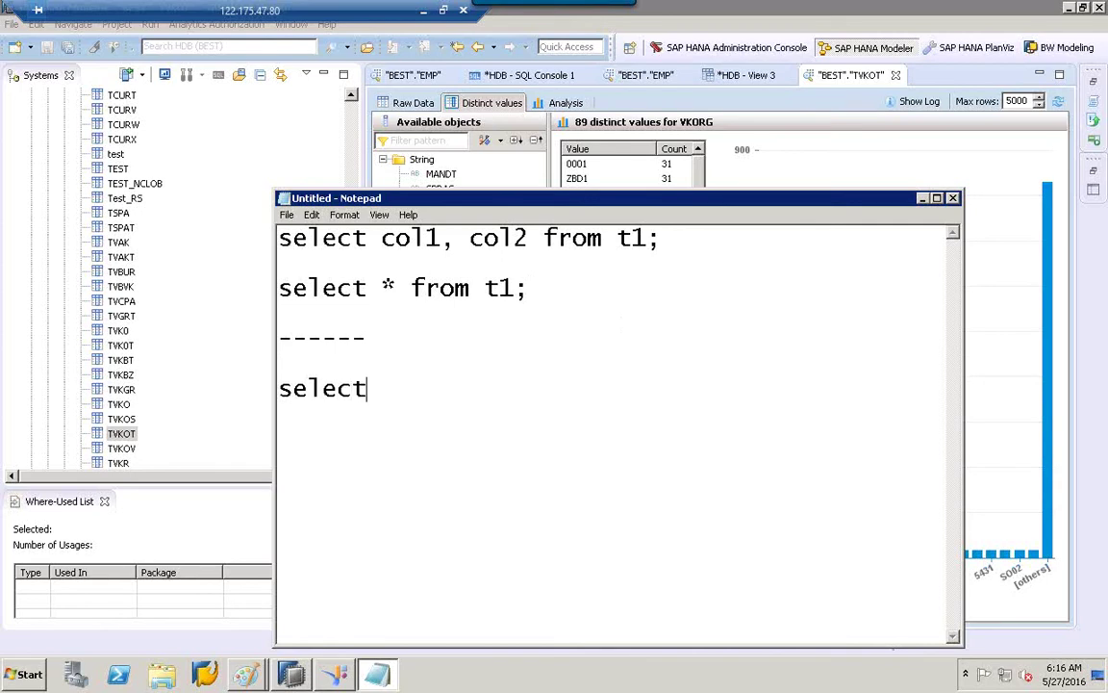
pyautogui.write(' distinct')
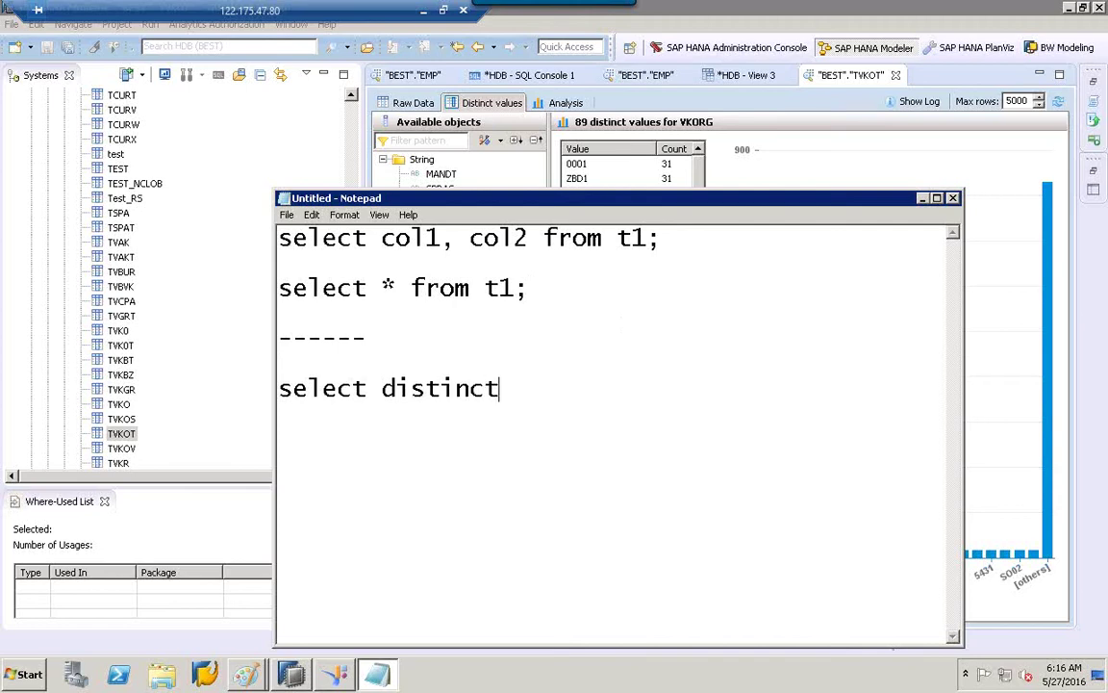
pyautogui.press('Return')
pyautogui.press('Return')
pyautogui.write('col1,')
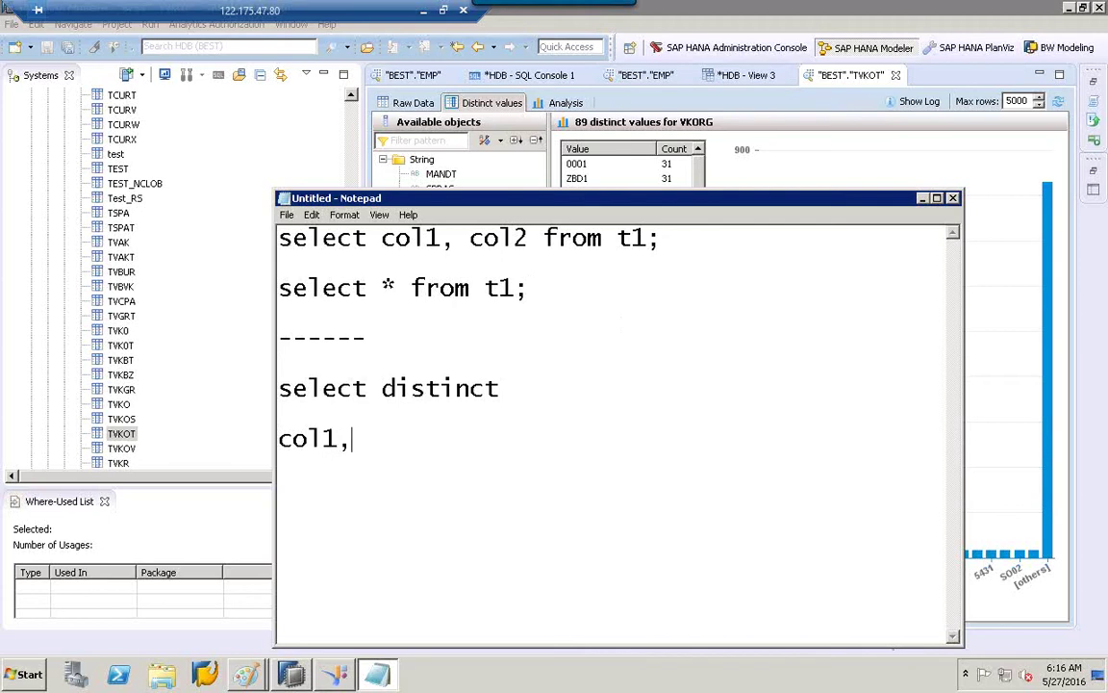
pyautogui.write('col2')
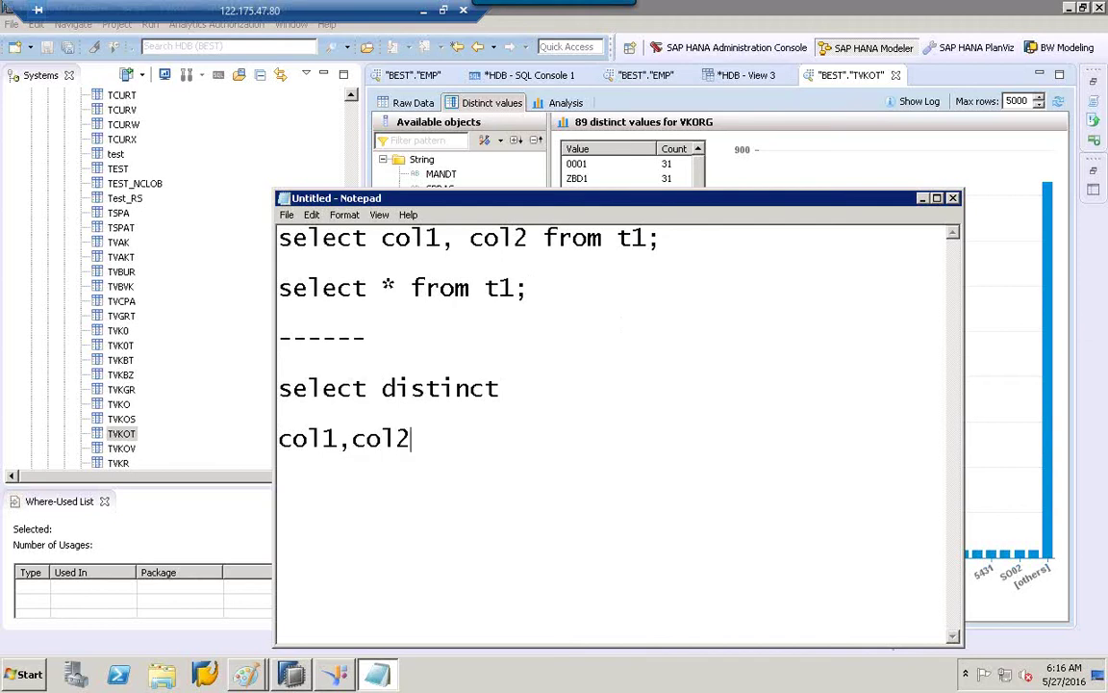
pyautogui.write(' from ')
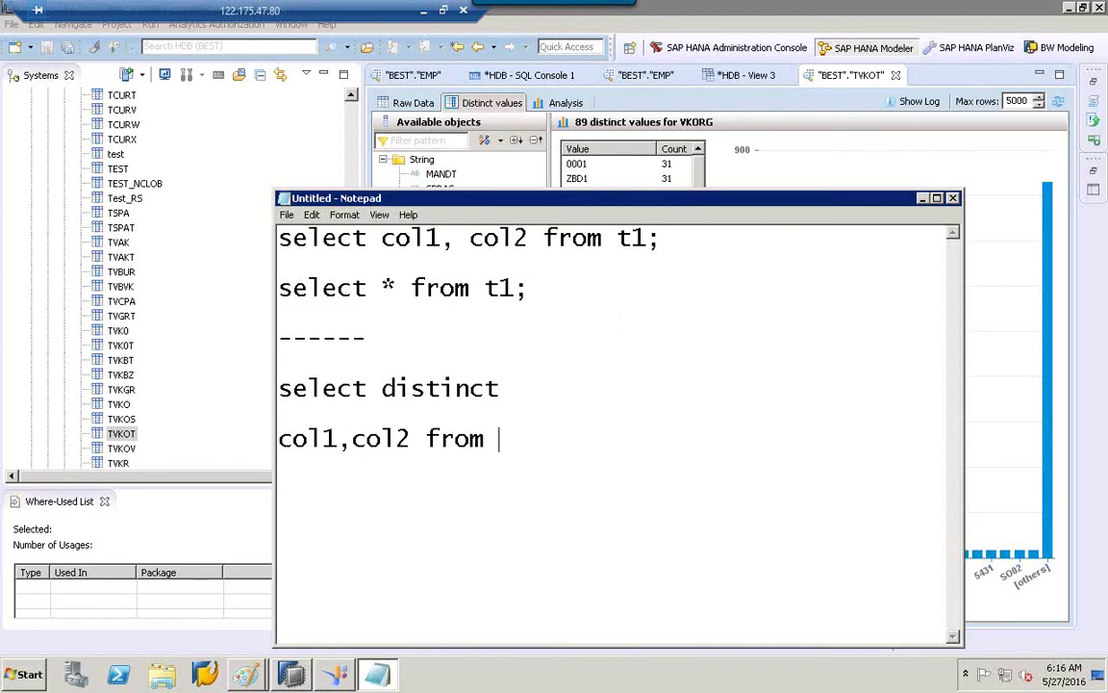
pyautogui.write('t1;')
# Add a longer dashed separator line below the distinct example.
pyautogui.press('Return')
pyautogui.write('-------------')
pyautogui.press('Return')
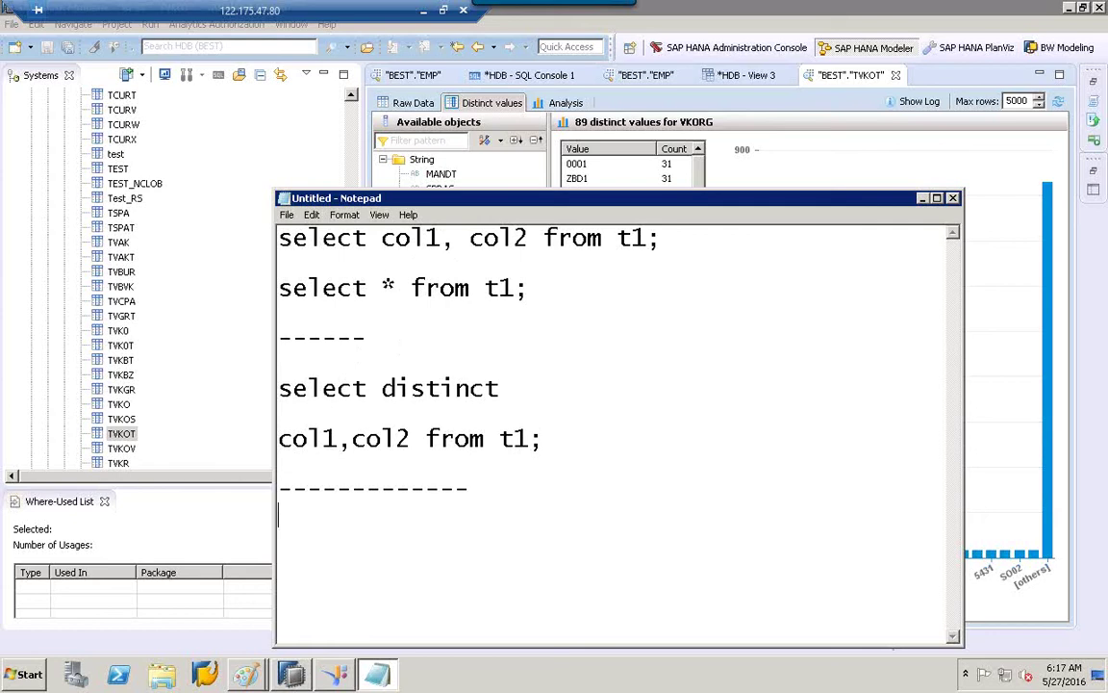
pyautogui.click(512, 491)
pyautogui.press('Return')
# Type the query select * from country where country = 'usa', correcting typos.
pyautogui.write('select')
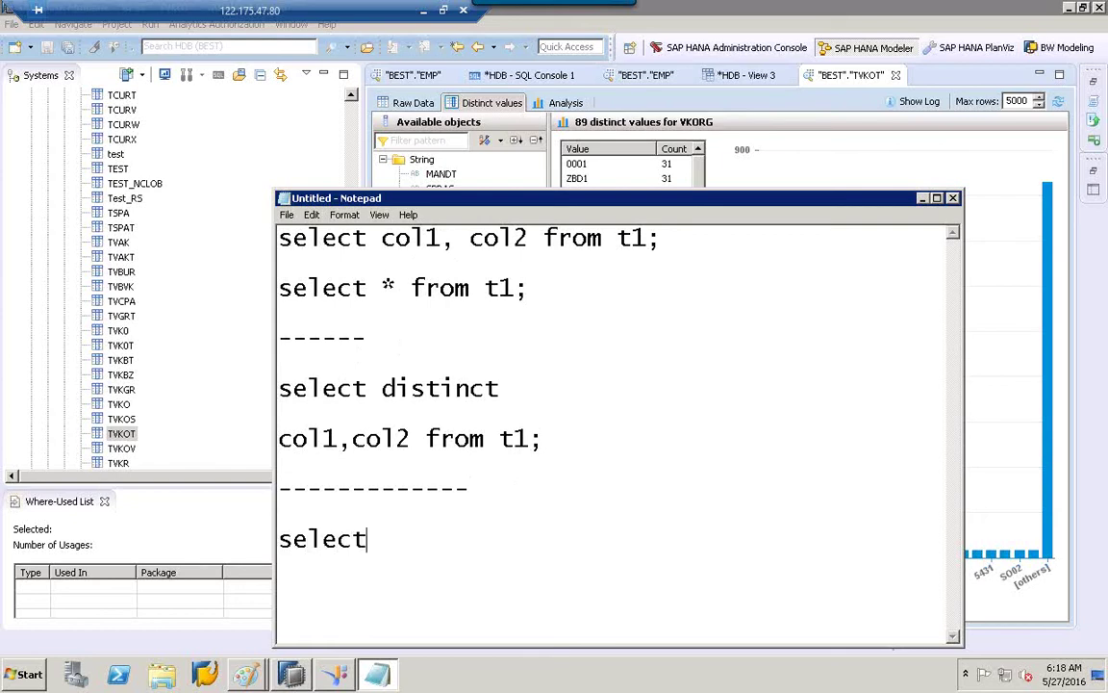
pyautogui.write('*')
pyautogui.press('BackSpace')
pyautogui.write('* from')
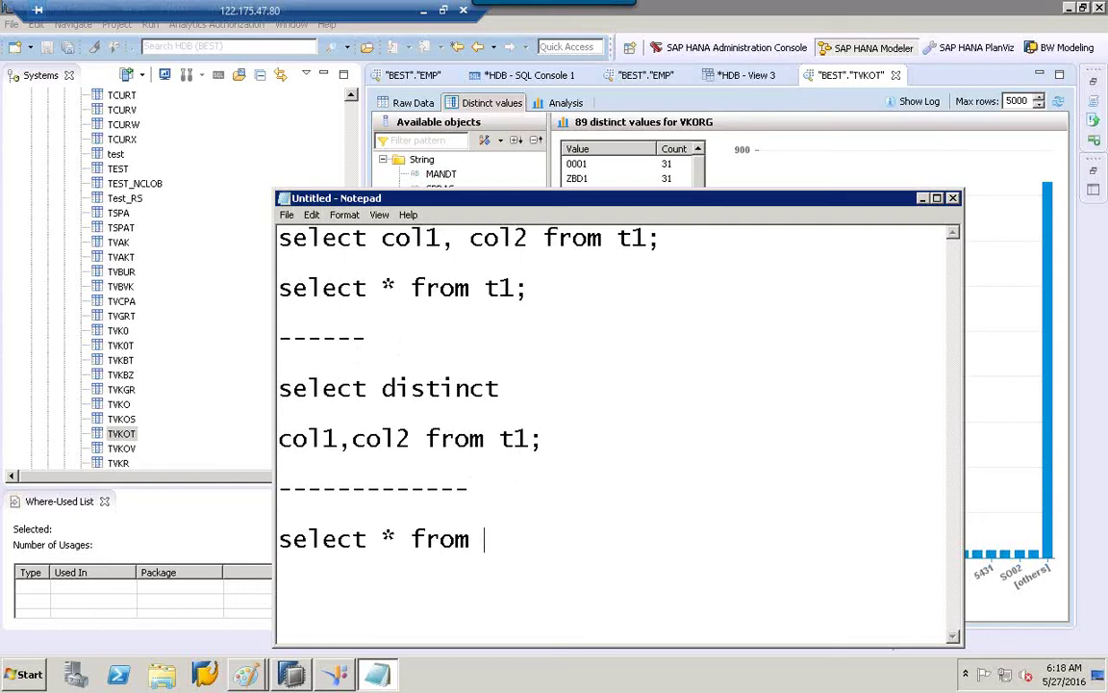
pyautogui.write('country')
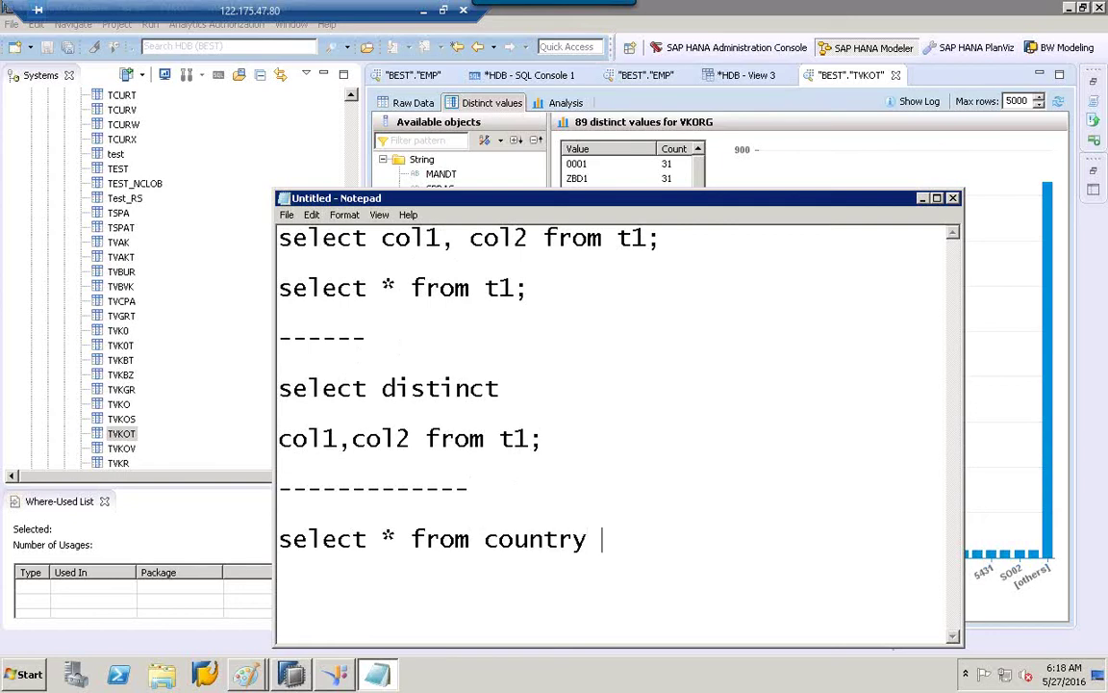
pyautogui.write(' where')
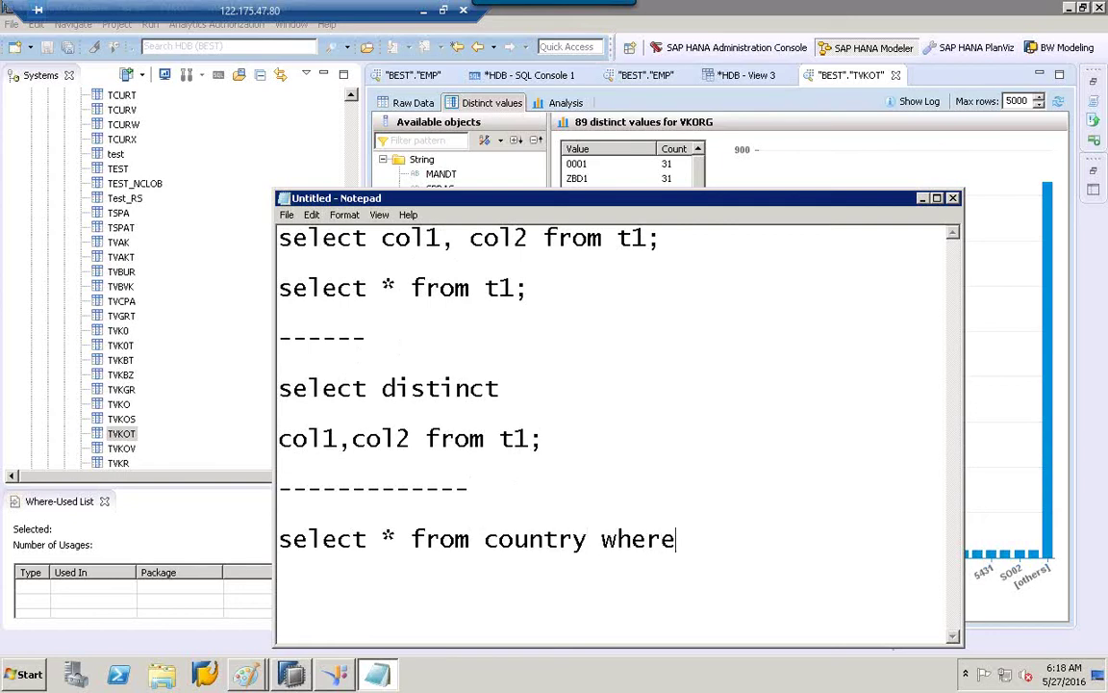
pyautogui.write(' cou')
pyautogui.press('BackSpace')
pyautogui.press('BackSpace')
pyautogui.press('BackSpace')
pyautogui.click(470, 489)
pyautogui.write('country')
pyautogui.press('BackSpace')
pyautogui.press('BackSpace')
pyautogui.press('BackSpace')
pyautogui.press('BackSpace')
pyautogui.press('BackSpace')
pyautogui.press('BackSpace')
pyautogui.press('BackSpace')
pyautogui.click(763, 542)
pyautogui.write('count')
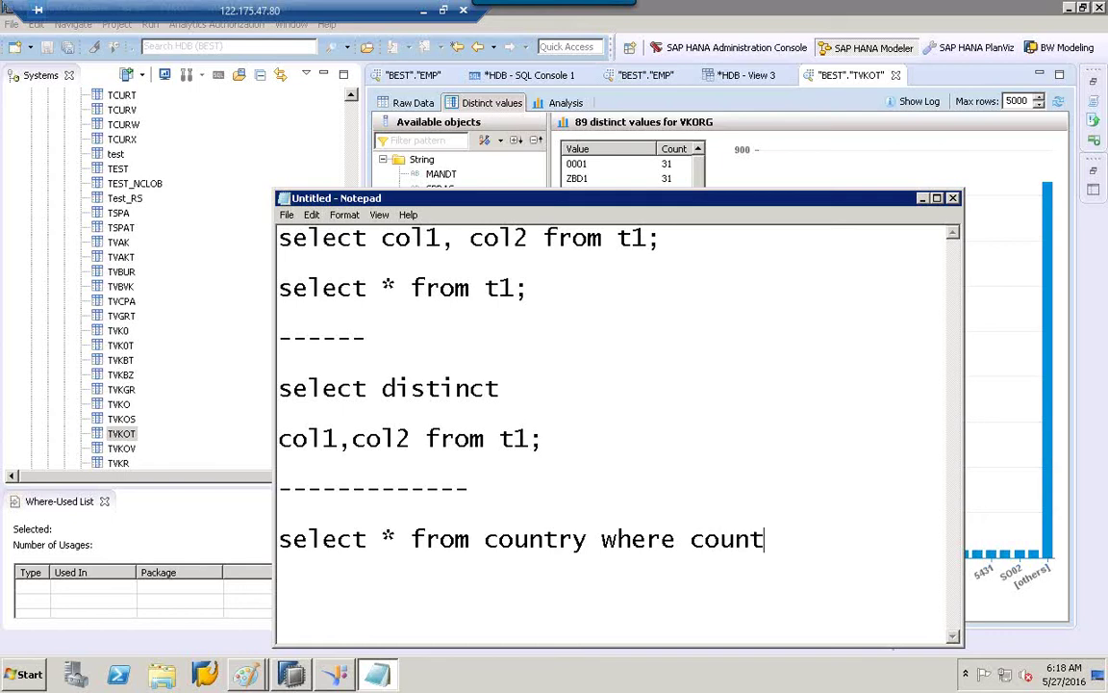
pyautogui.write("ry = 'usa")
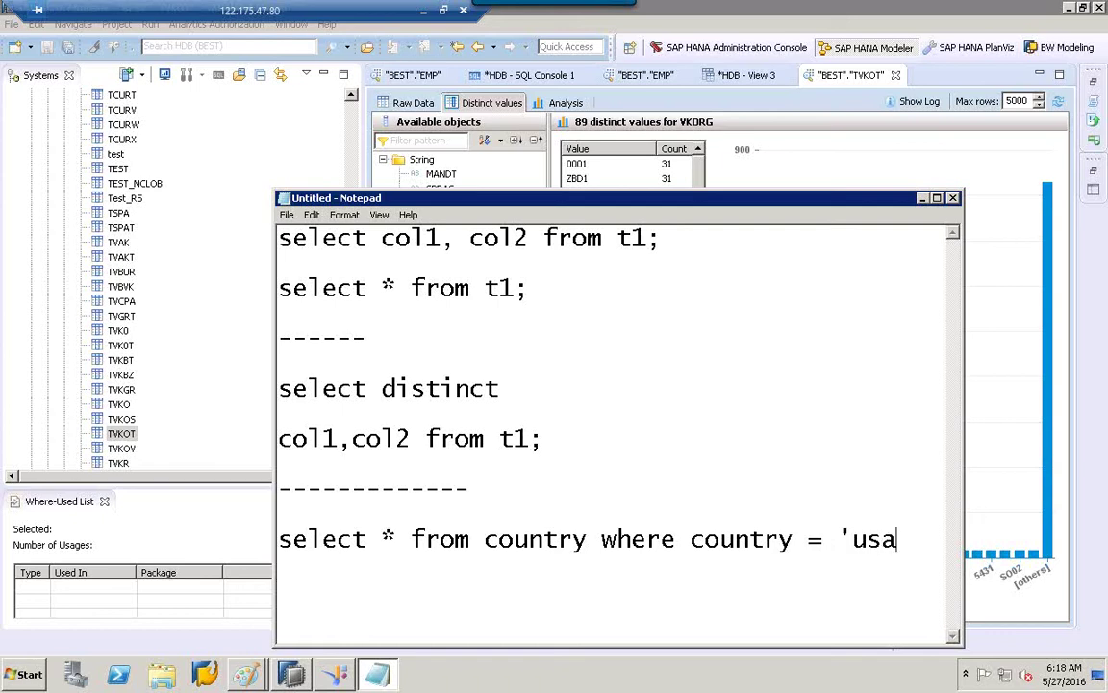
pyautogui.write("'")
# Below the usa query, list the operators >, < and >= on separate lines.
pyautogui.click(824, 548)
pyautogui.click(916, 540)
pyautogui.press('Return')
pyautogui.press('Return')
pyautogui.write('.')
pyautogui.press('BackSpace')
pyautogui.write('.')
pyautogui.press('BackSpace')
pyautogui.write('>')
pyautogui.press('Return')
pyautogui.write('<')
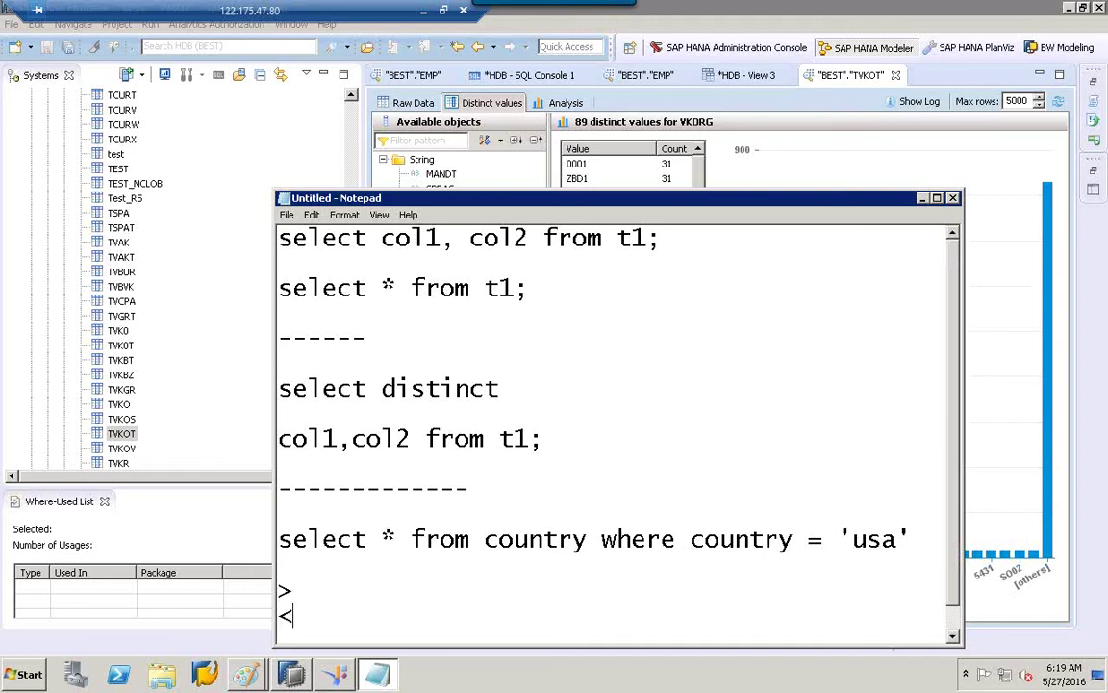
# Continue the operator list with <=, BET, LIKE and IN, one per line.
pyautogui.press('Return')
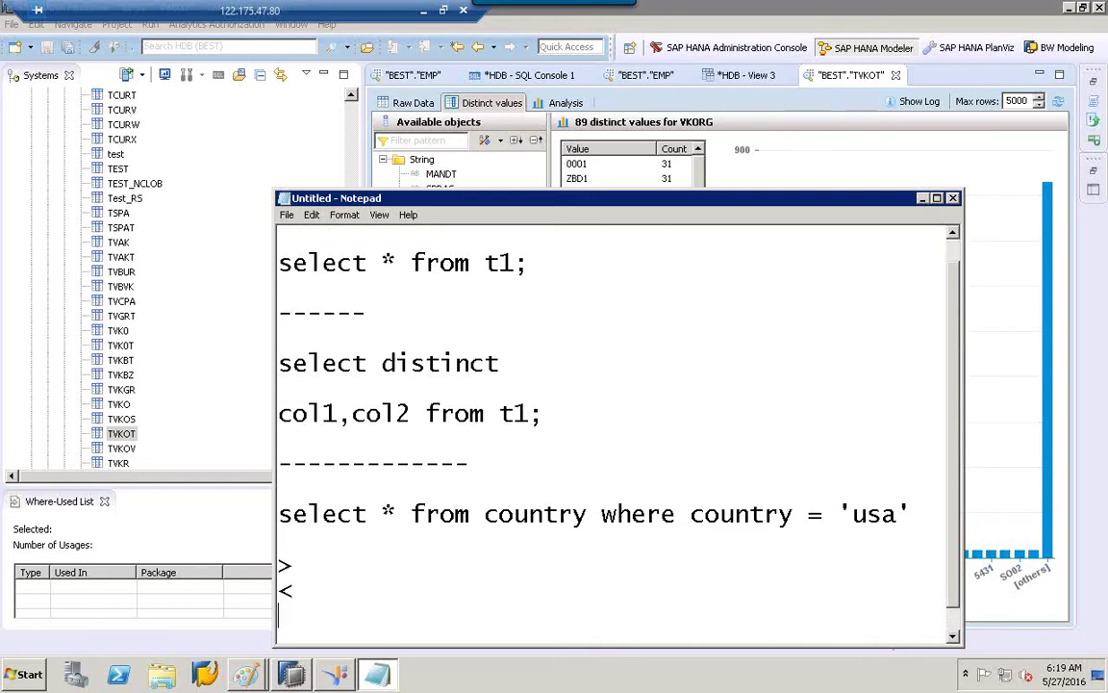
pyautogui.write('>=')
pyautogui.press('Return')
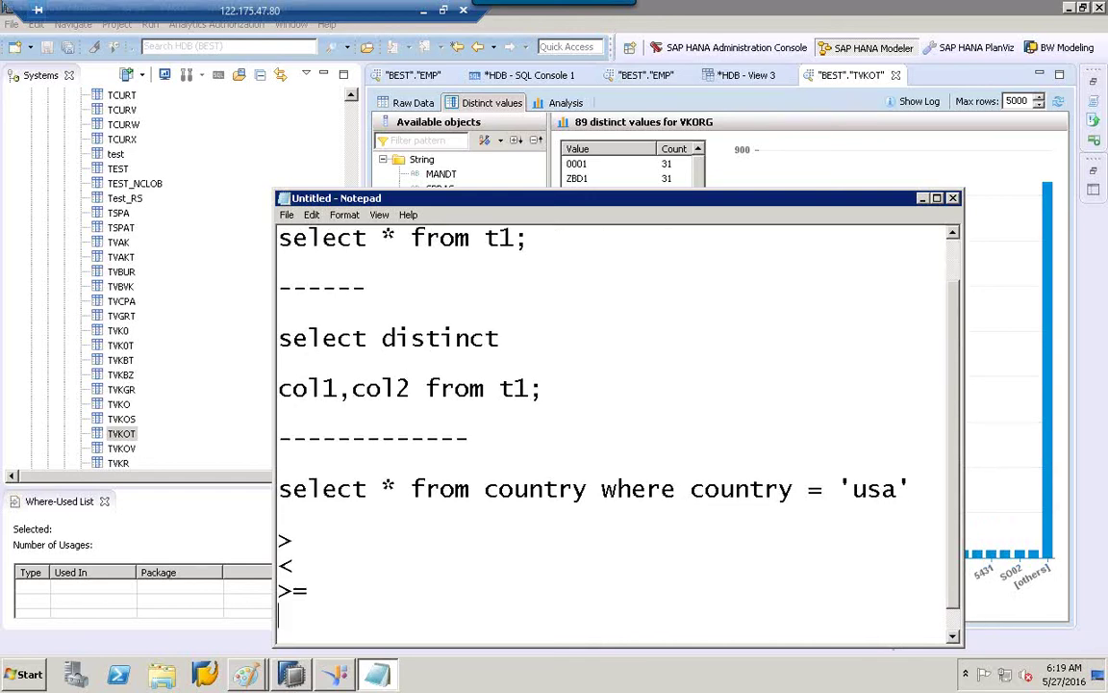
pyautogui.write('<=')
pyautogui.press('Return')
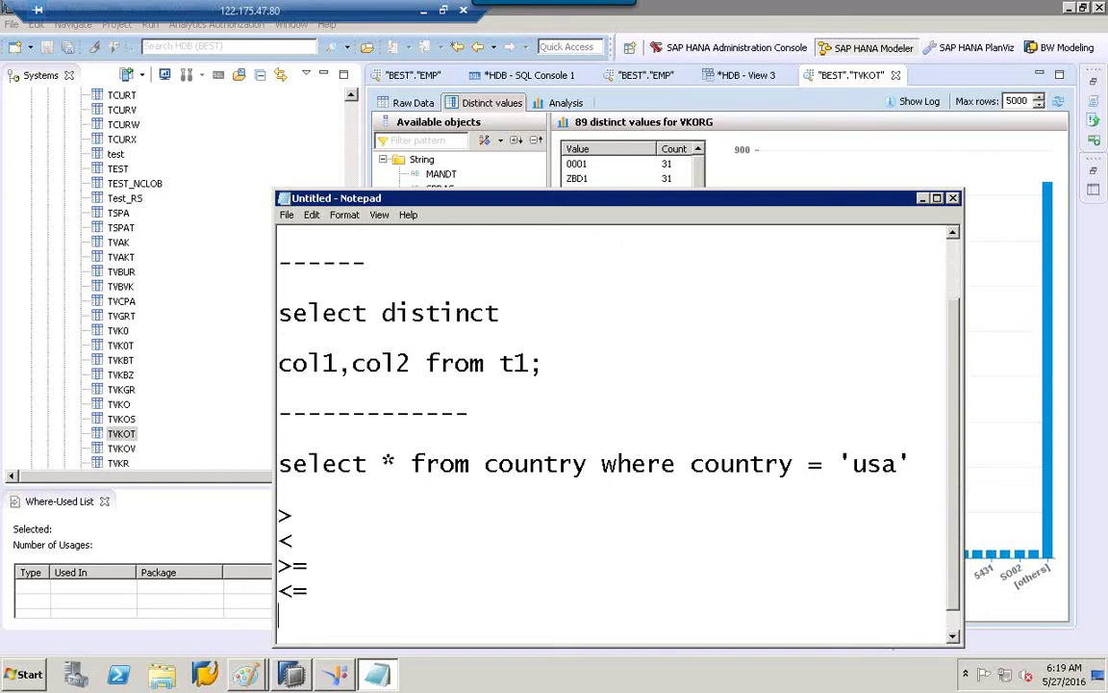
pyautogui.write('BET')
pyautogui.press('Return')
pyautogui.write('LIKE')
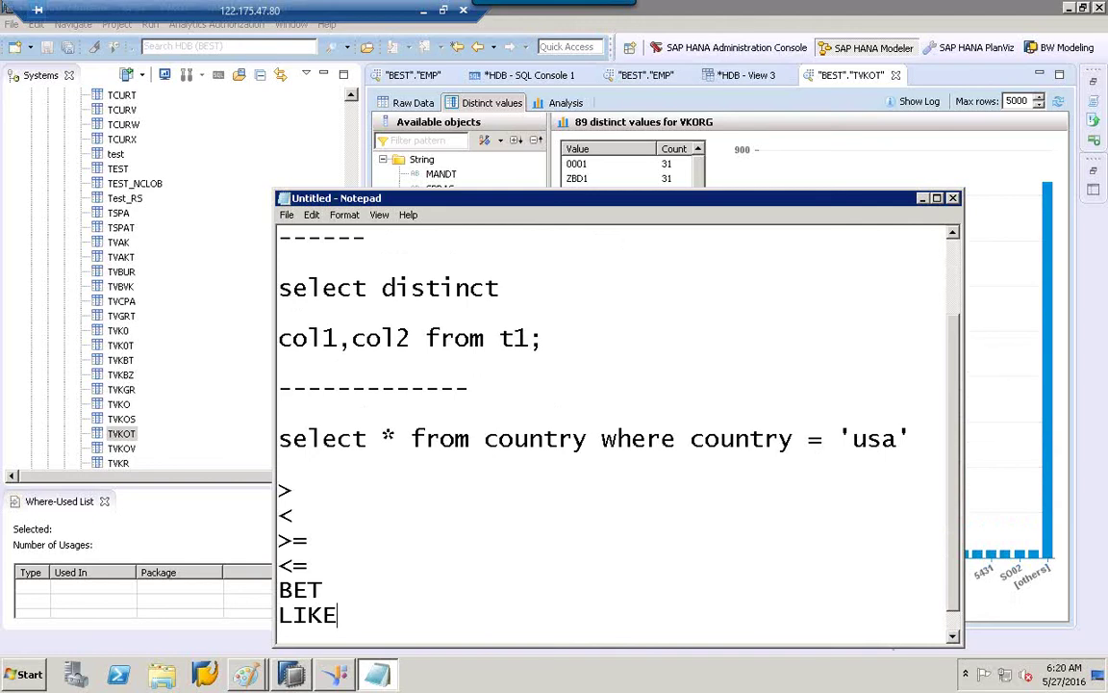
pyautogui.press('Return')
pyautogui.write('IN')
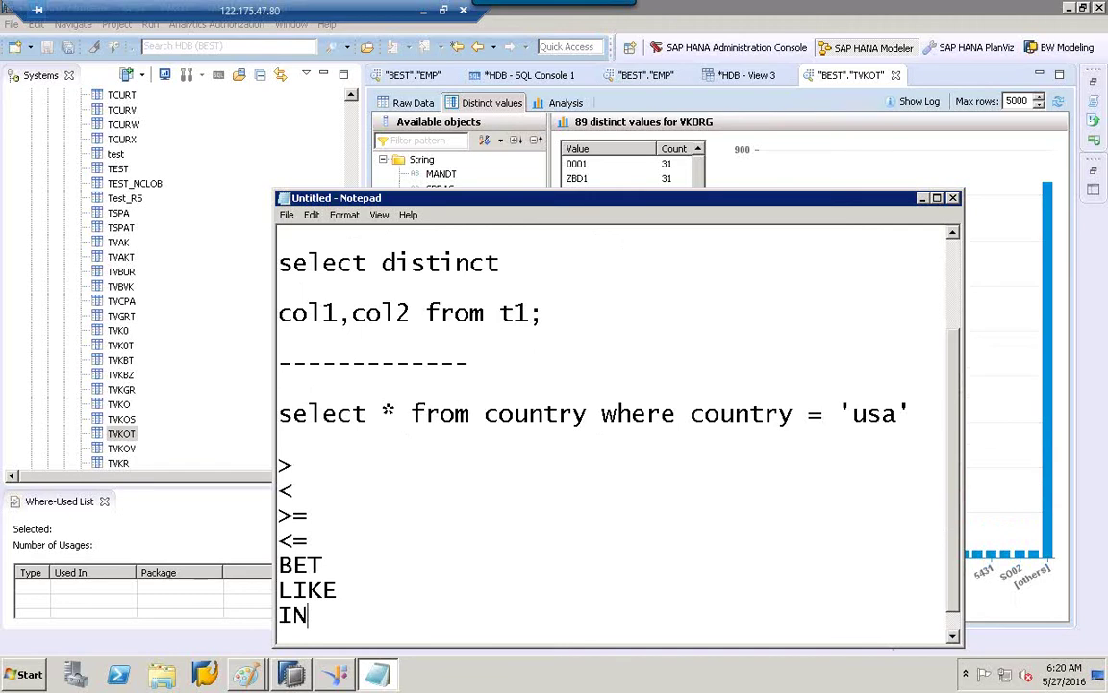
pyautogui.click(352, 591)
pyautogui.click(338, 564)
pyautogui.click(336, 544)
pyautogui.click(300, 519)
# Add a long dashed separator below IN, followed by the heading 'AND OR'.
pyautogui.click(366, 614)
pyautogui.press('Return')
pyautogui.press('Return')
pyautogui.write('-------------------------')
pyautogui.press('Return')
pyautogui.press('Return')
pyautogui.write('AND ')
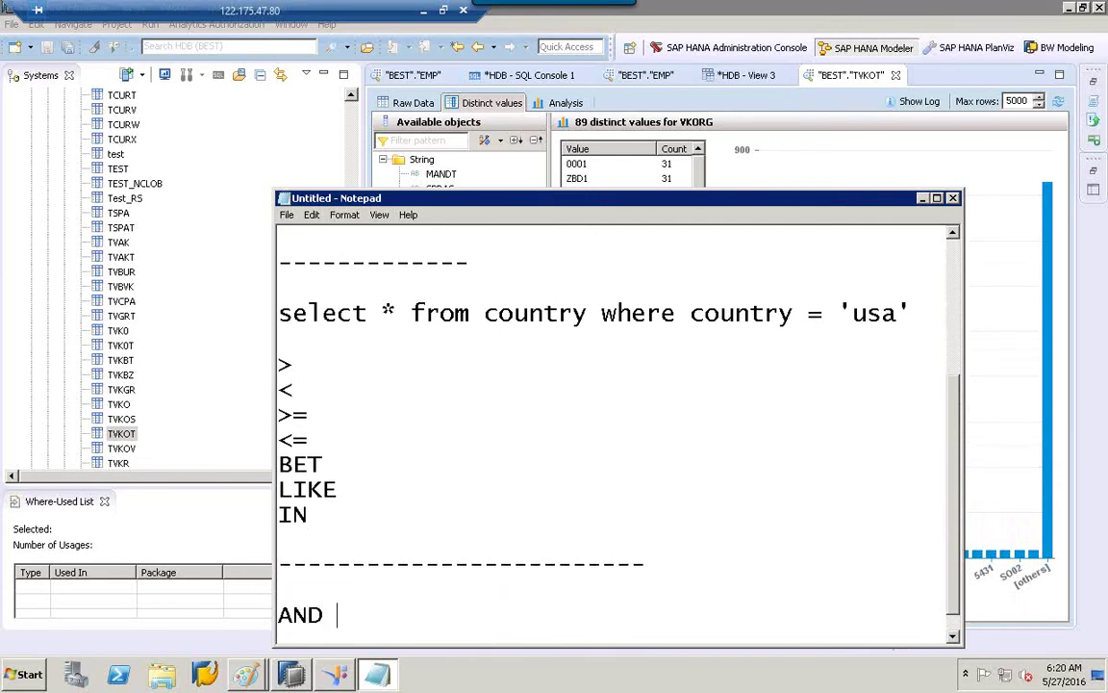
pyautogui.write('OR')
# On a new line under the usa query, type 'select * from customers where country ='.
pyautogui.scroll(3, 861, 250)
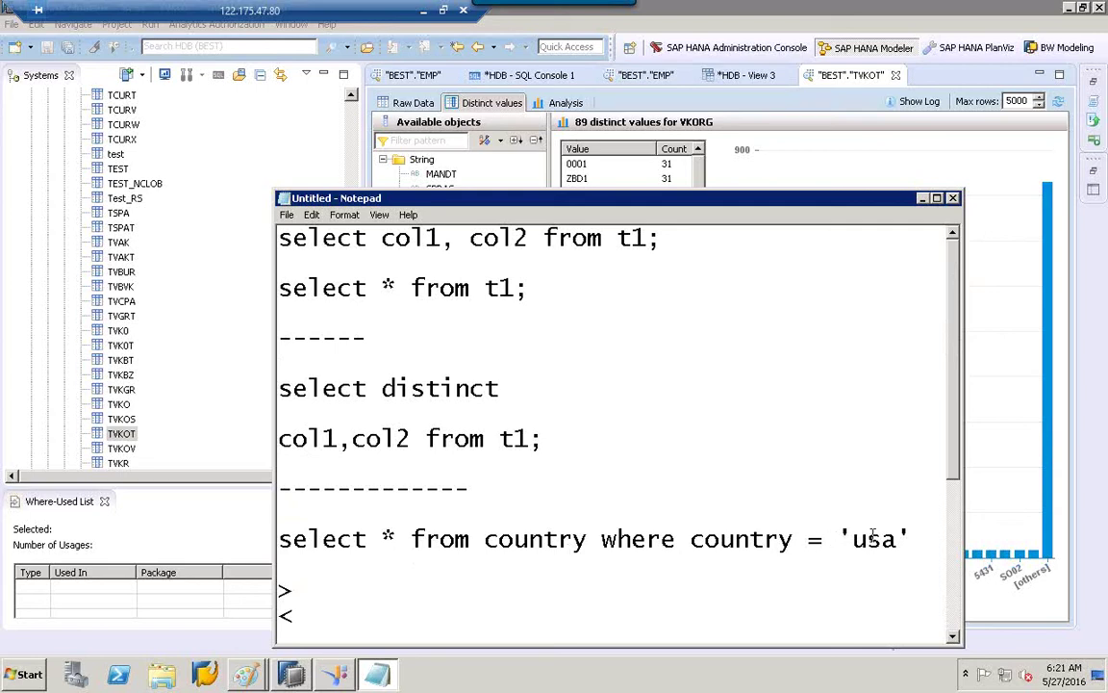
pyautogui.press('Return')
pyautogui.click(926, 551)
pyautogui.press('Return')
pyautogui.write('SE')
pyautogui.press('BackSpace')
pyautogui.press('BackSpace')
pyautogui.write('select')
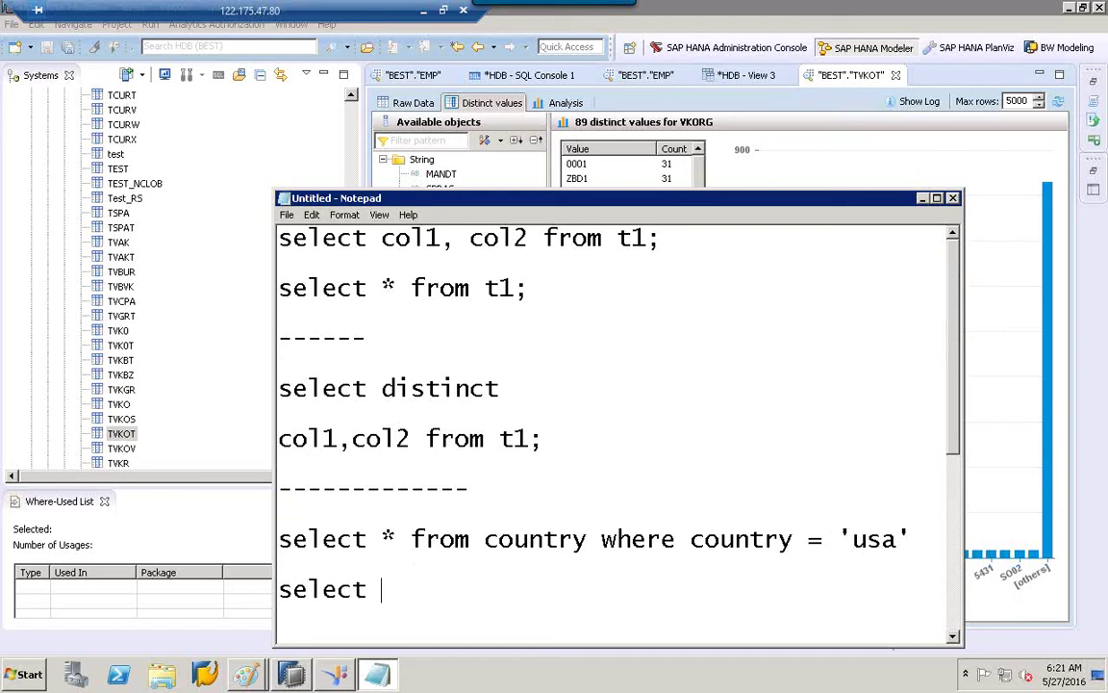
pyautogui.write(' * from ')
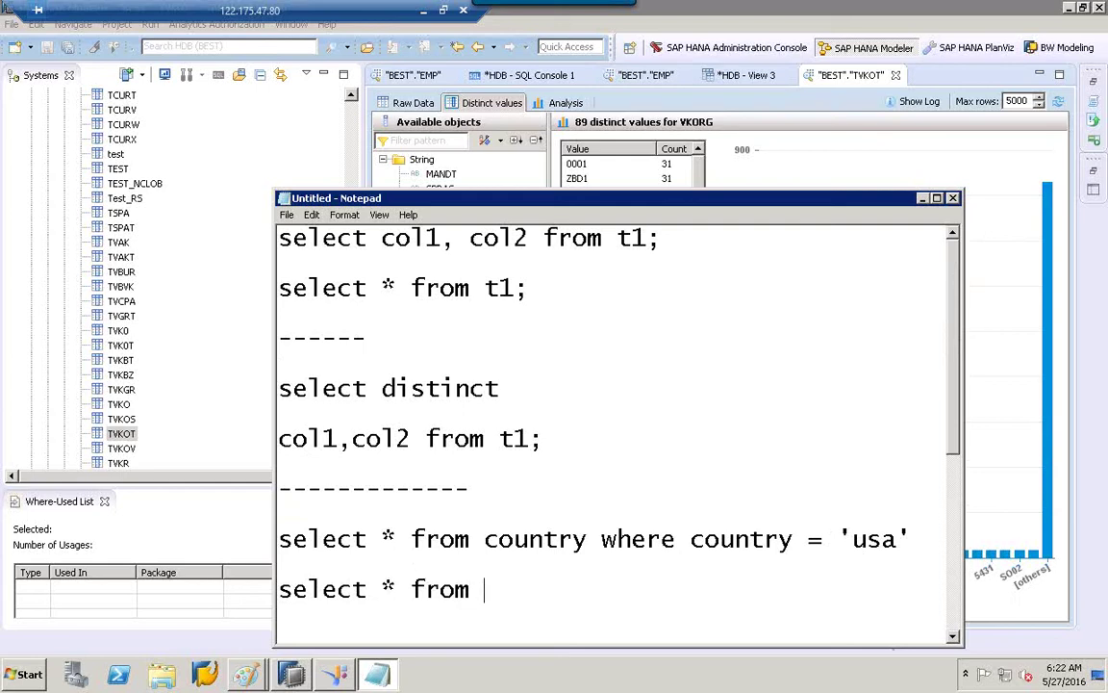
pyautogui.write('customers')
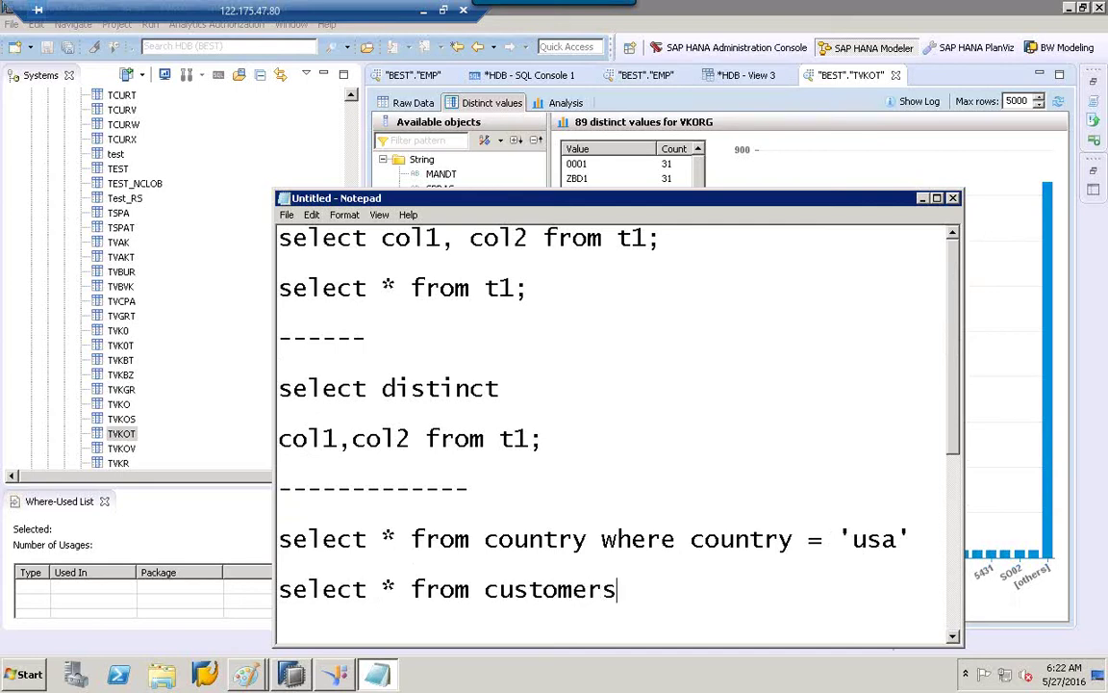
pyautogui.write(' whr')
pyautogui.press('BackSpace')
pyautogui.press('BackSpace')
pyautogui.press('BackSpace')
pyautogui.write('where')
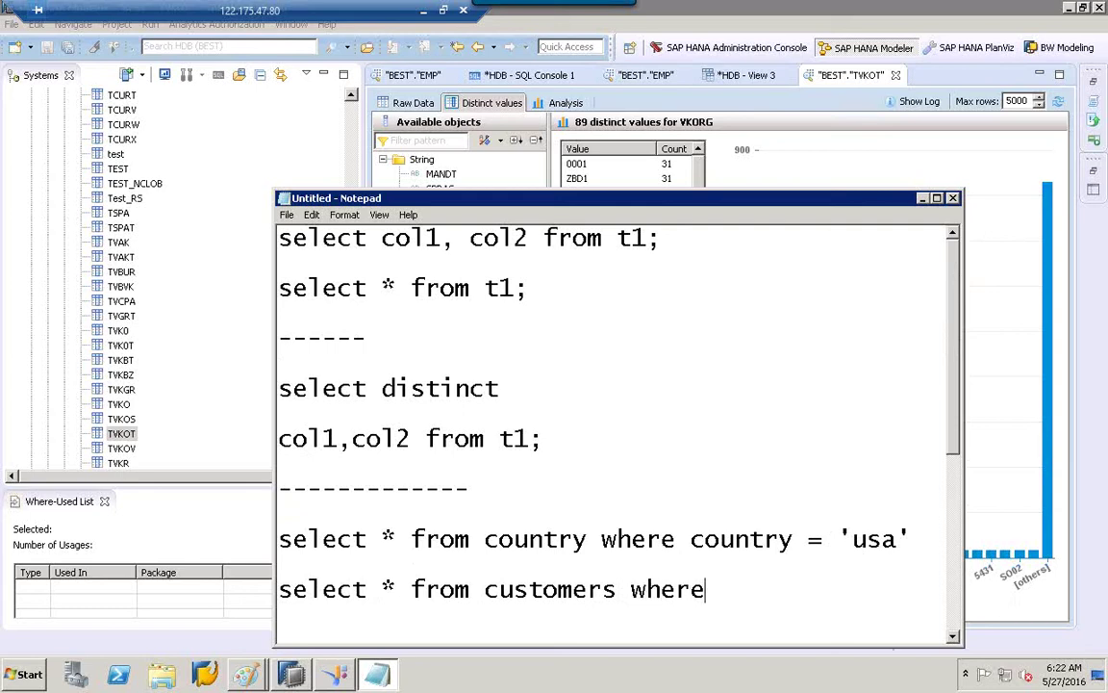
pyautogui.write(' country ')
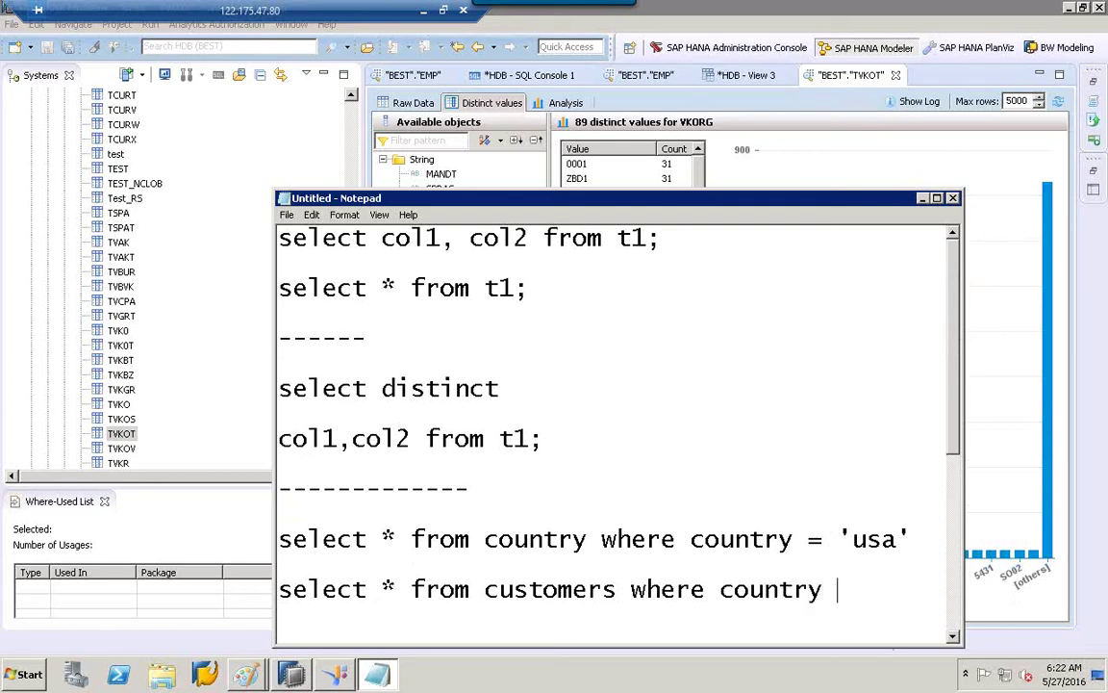
pyautogui.write('=:')
# Give the customers query the country value 'de'.
pyautogui.press('BackSpace')
pyautogui.write("'e")
pyautogui.press('BackSpace')
pyautogui.write("de'")
# Add the line and regio ='berlin'; to complete the AND example.
pyautogui.press('Return')
pyautogui.write('and')
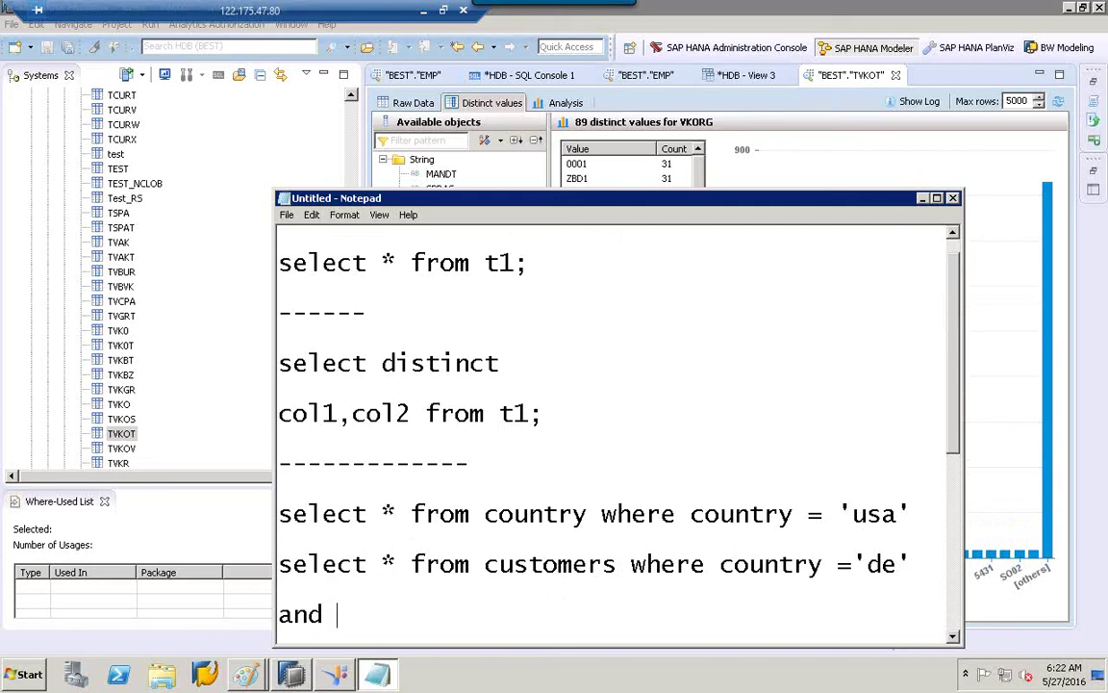
pyautogui.write("regio ='")
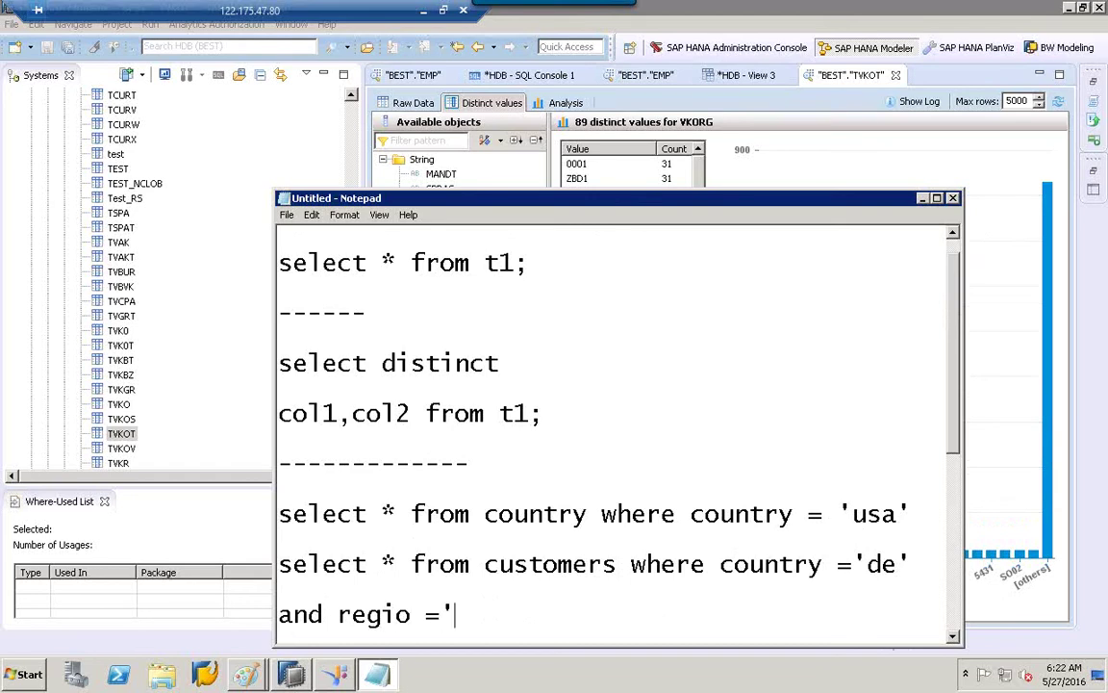
pyautogui.write("berlin'")
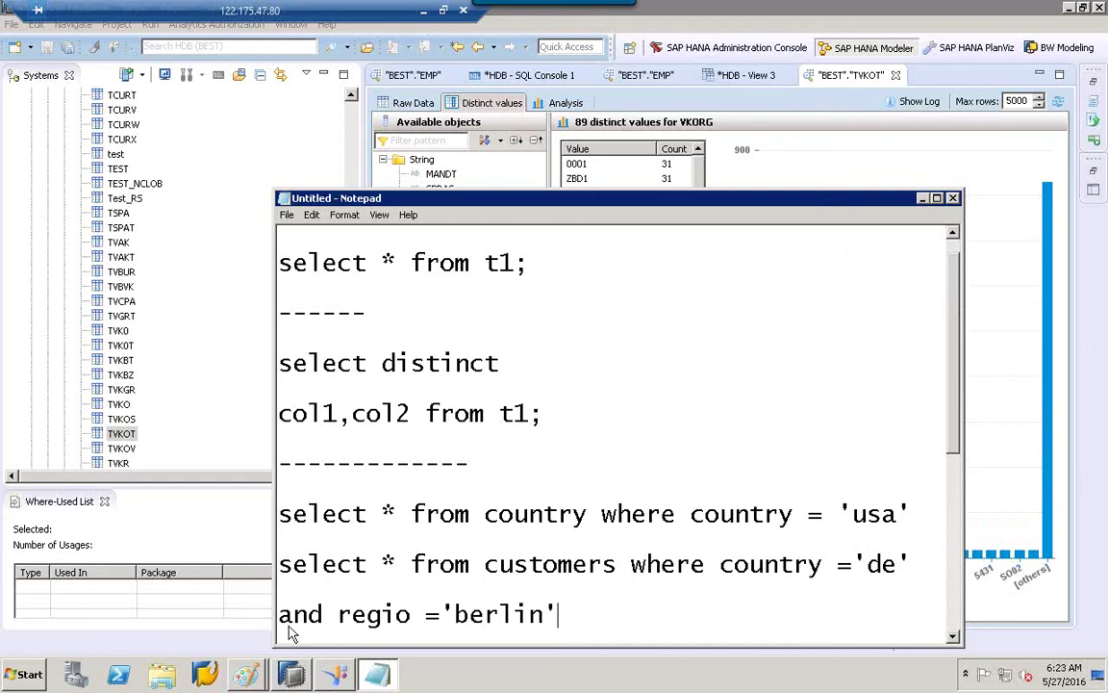
pyautogui.doubleClick(567, 615)
pyautogui.click(566, 614)
pyautogui.write(';')
pyautogui.click(952, 635)
pyautogui.click(952, 635)
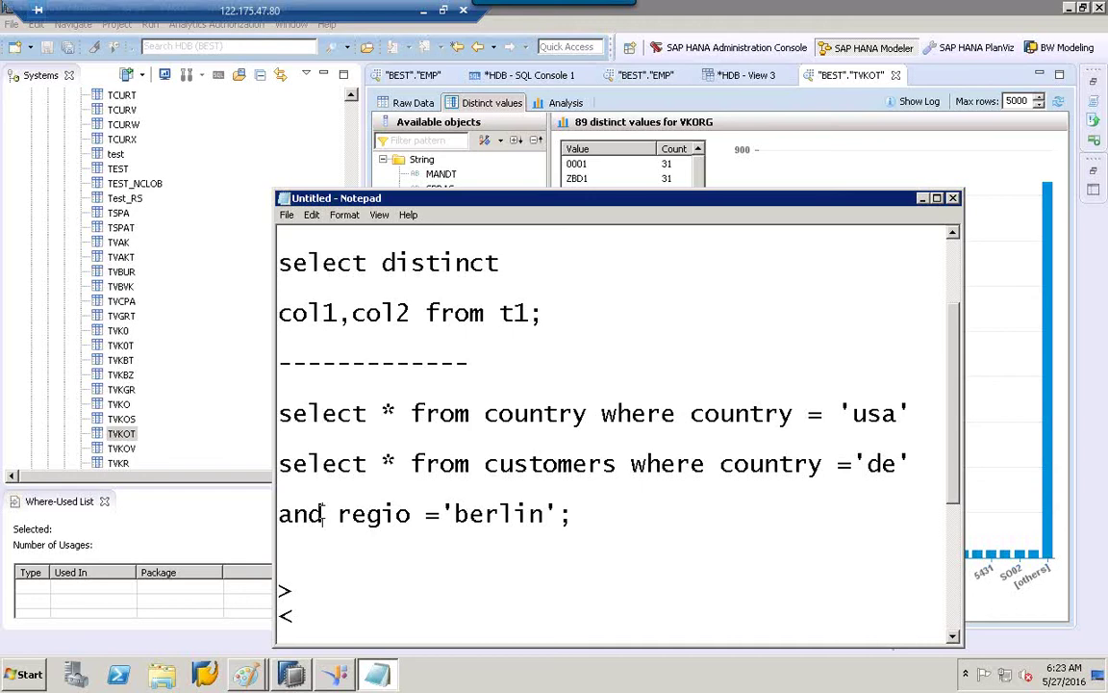
# Replace and regio ='berlin' with or country ='usa' in the customers query.
pyautogui.click(322, 514)
pyautogui.press('BackSpace')
pyautogui.press('BackSpace')
pyautogui.press('BackSpace')
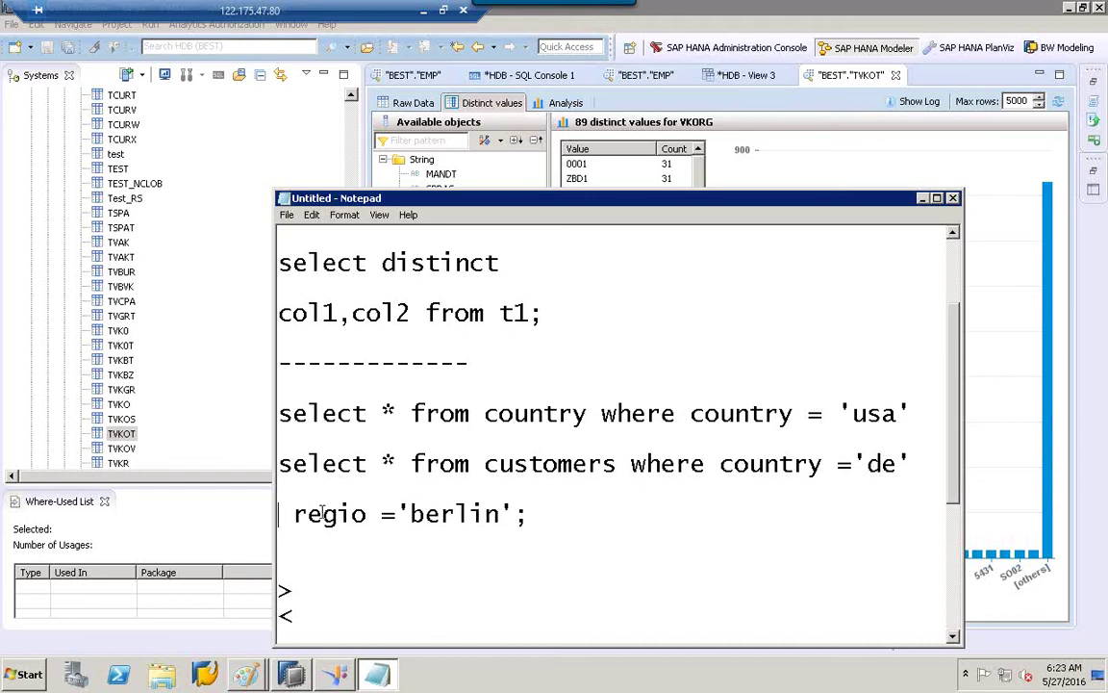
pyautogui.write('or')
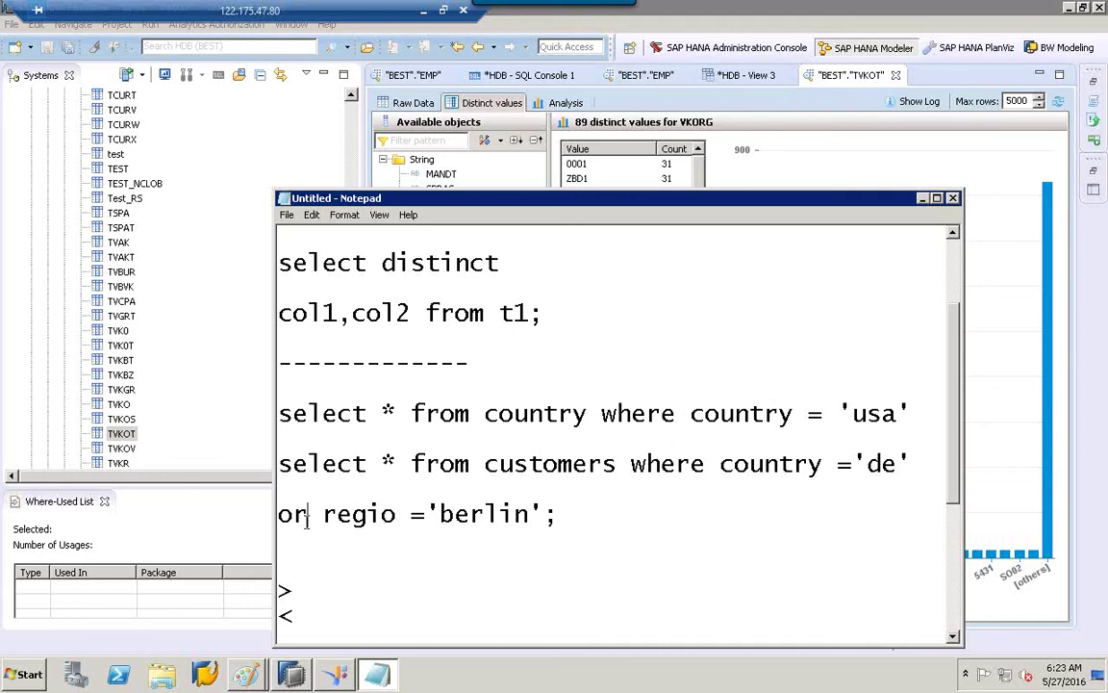
pyautogui.click(395, 514)
pyautogui.press('BackSpace')
pyautogui.press('BackSpace')
pyautogui.press('BackSpace')
pyautogui.press('BackSpace')
pyautogui.press('BackSpace')
pyautogui.write('co')
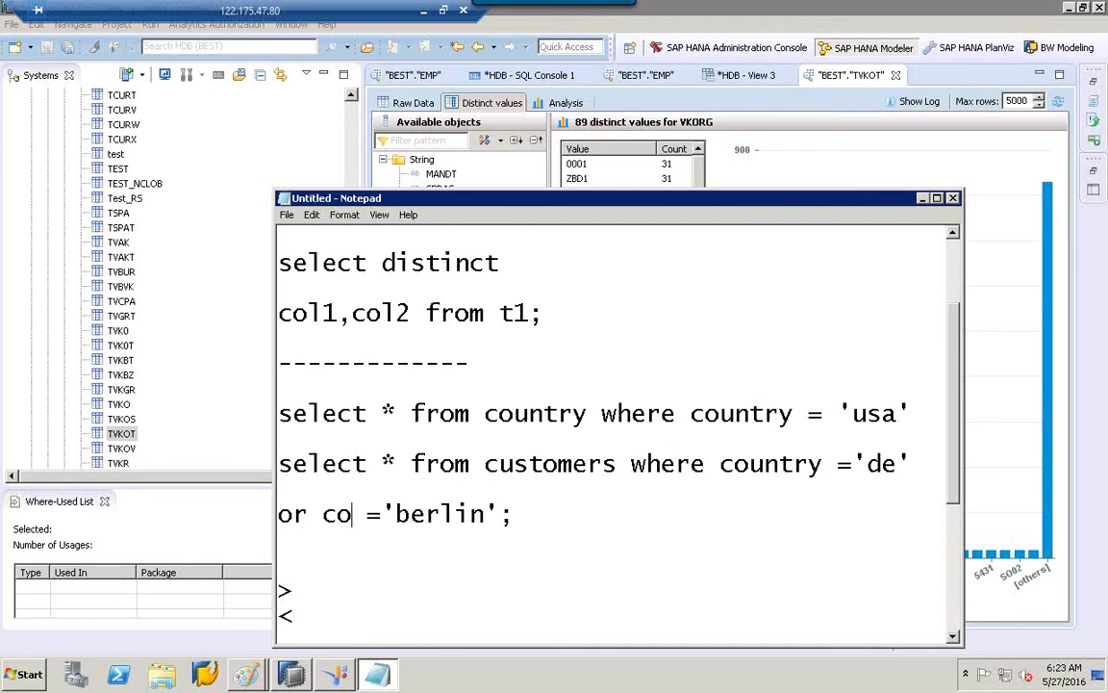
pyautogui.write('untry')
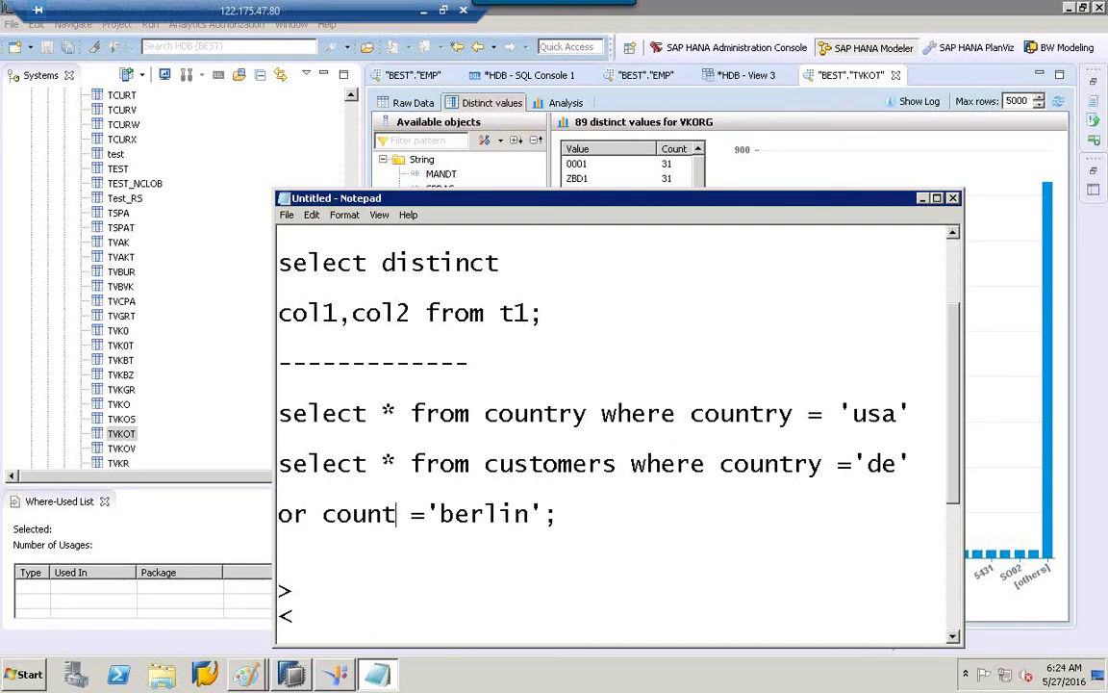
pyautogui.click(575, 515)
pyautogui.press('BackSpace')
pyautogui.press('BackSpace')
pyautogui.press('BackSpace')
pyautogui.press('BackSpace')
pyautogui.press('BackSpace')
pyautogui.press('BackSpace')
pyautogui.press('BackSpace')
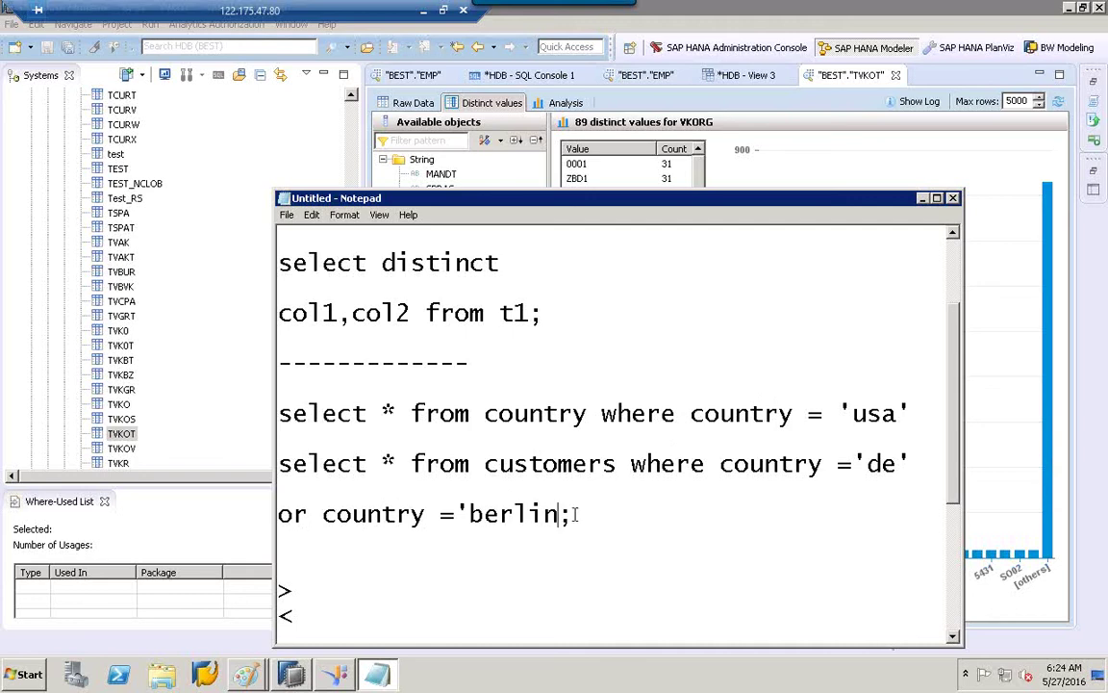
pyautogui.write('usa')
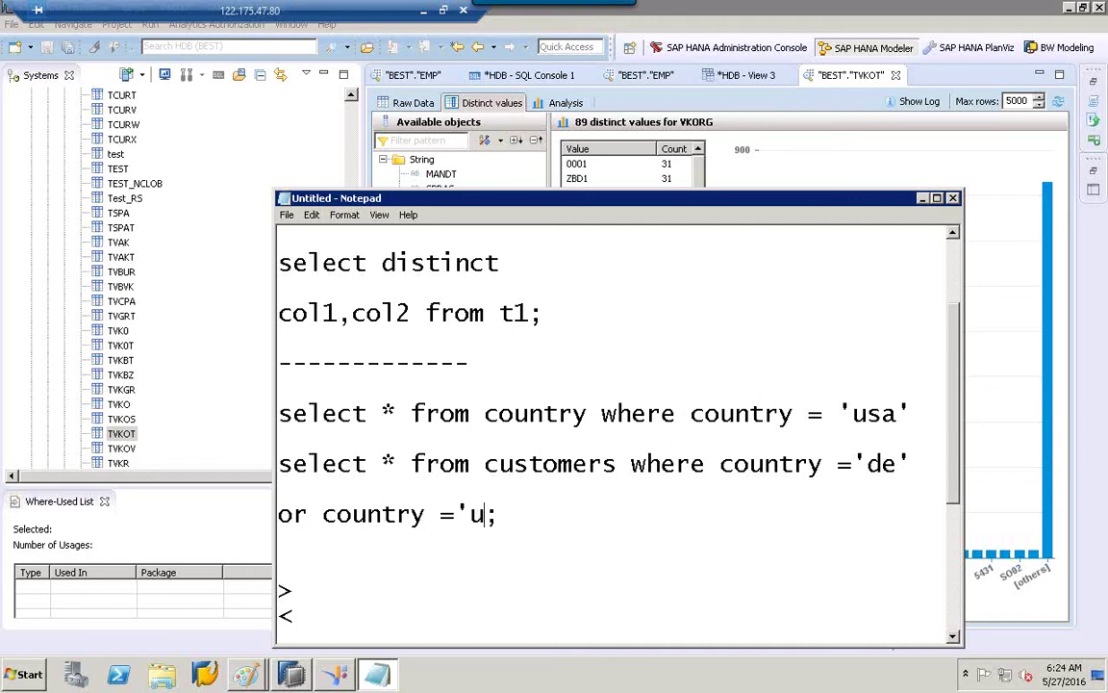
pyautogui.write("'")
pyautogui.click(739, 546)
pyautogui.click(953, 636)
pyautogui.click(953, 636)
pyautogui.click(952, 636)
pyautogui.click(952, 636)
pyautogui.click(953, 636)
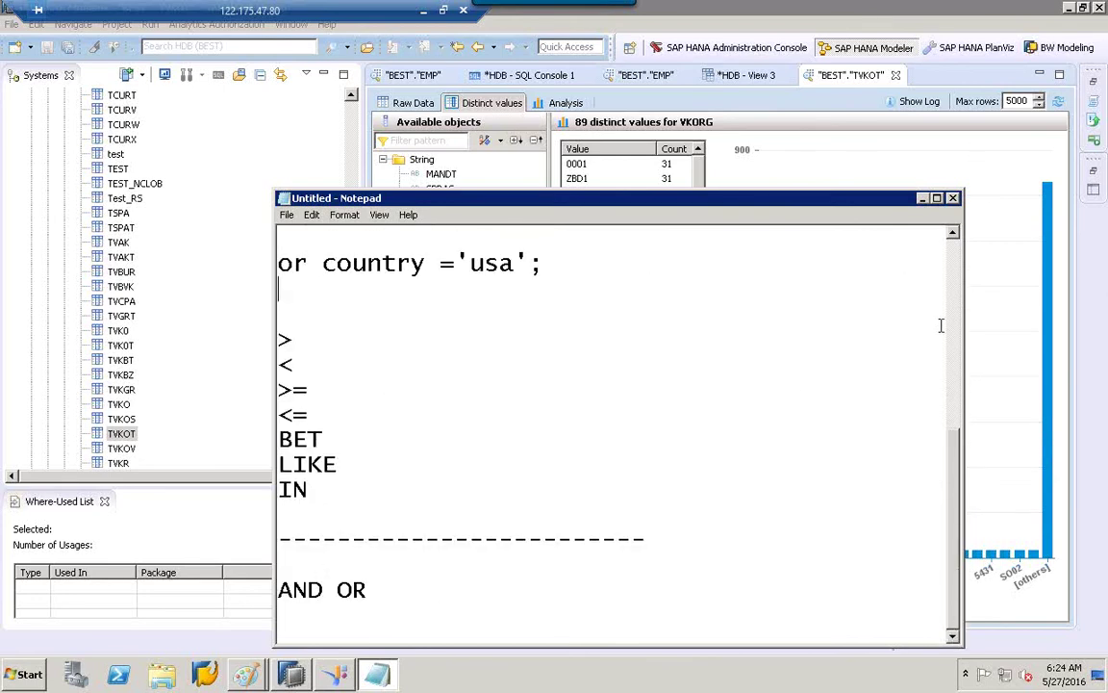
pyautogui.scroll(2, 942, 333)
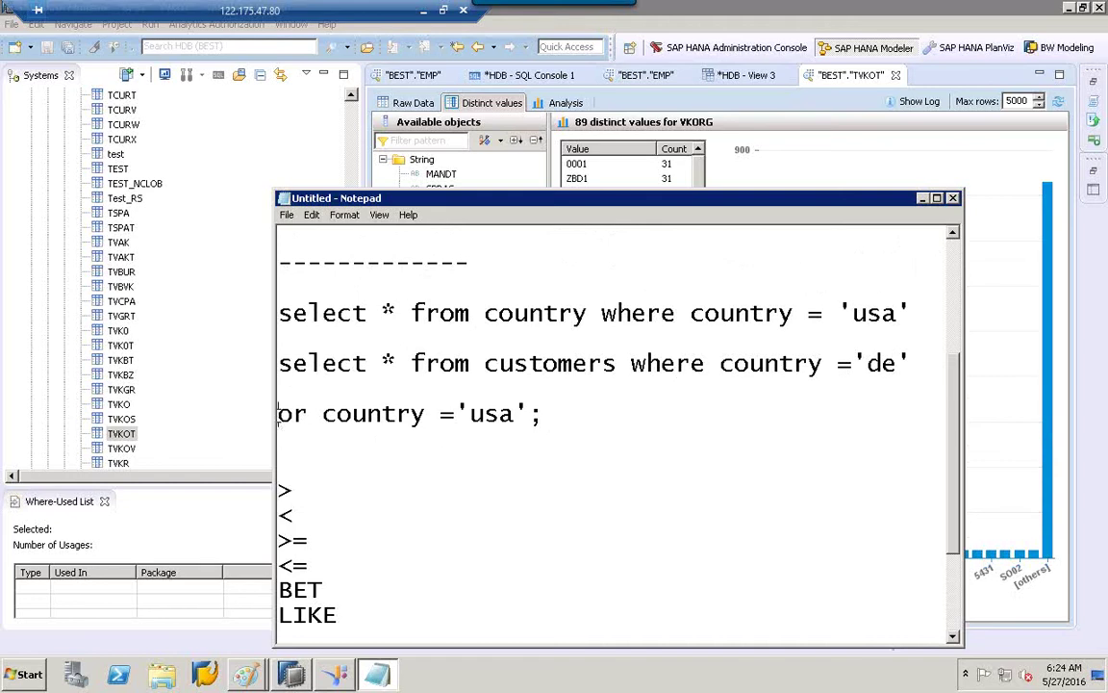
# Insert and ( rego = 'berlin' or at the start of the condition line.
pyautogui.click(278, 413)
pyautogui.write('and')
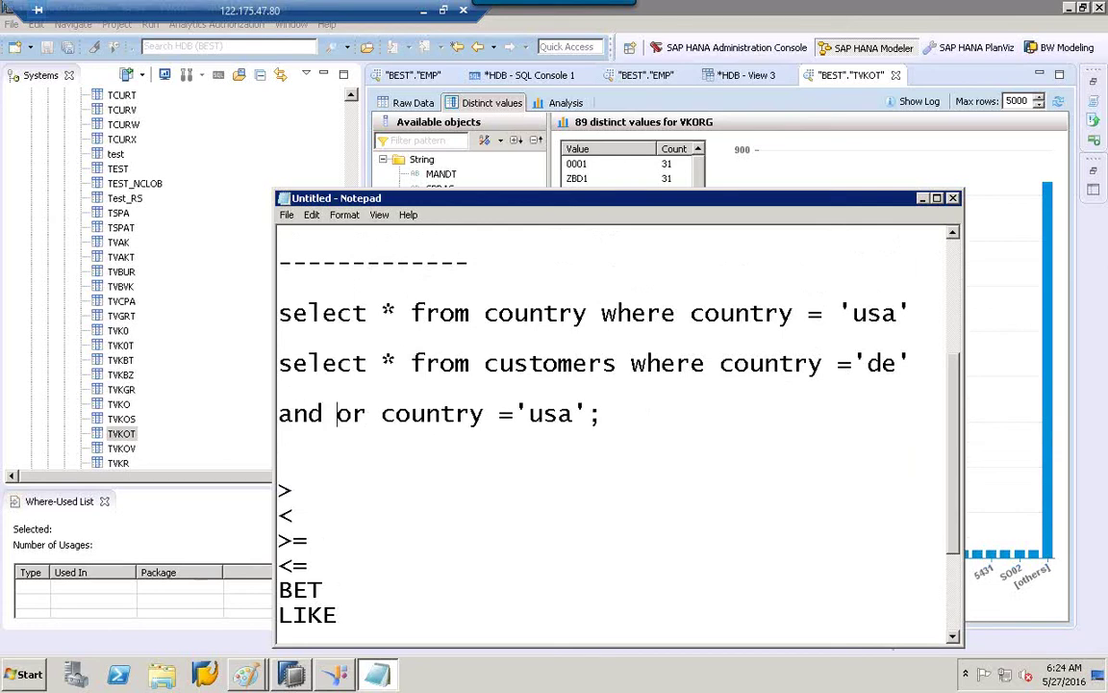
pyautogui.write(' (')
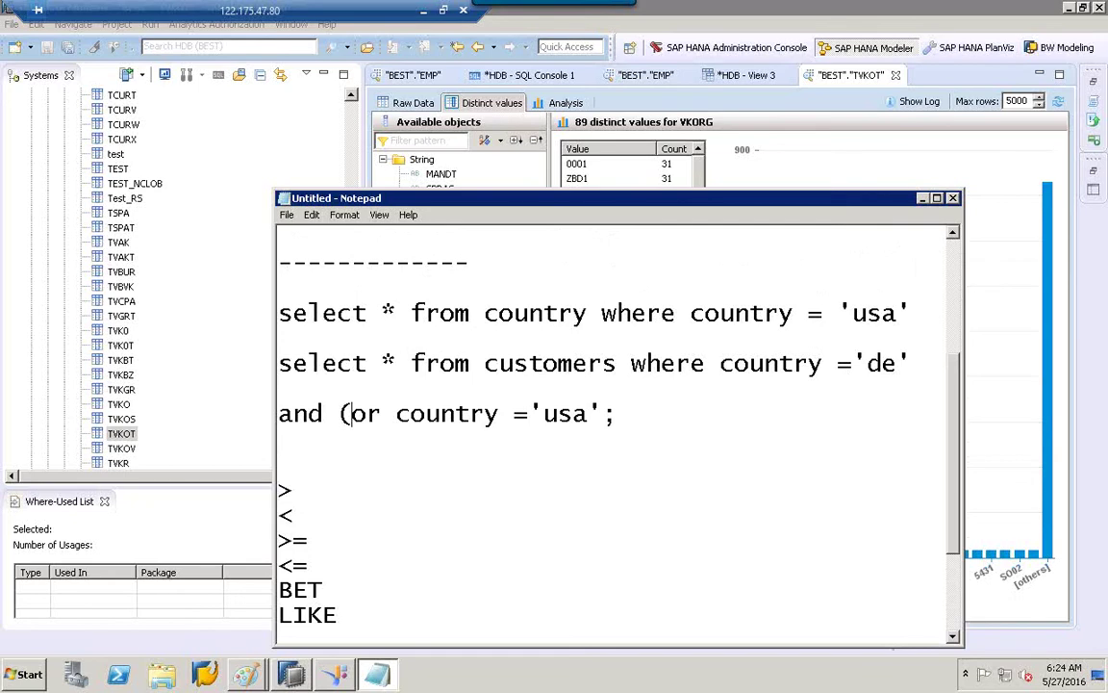
pyautogui.write(' re')
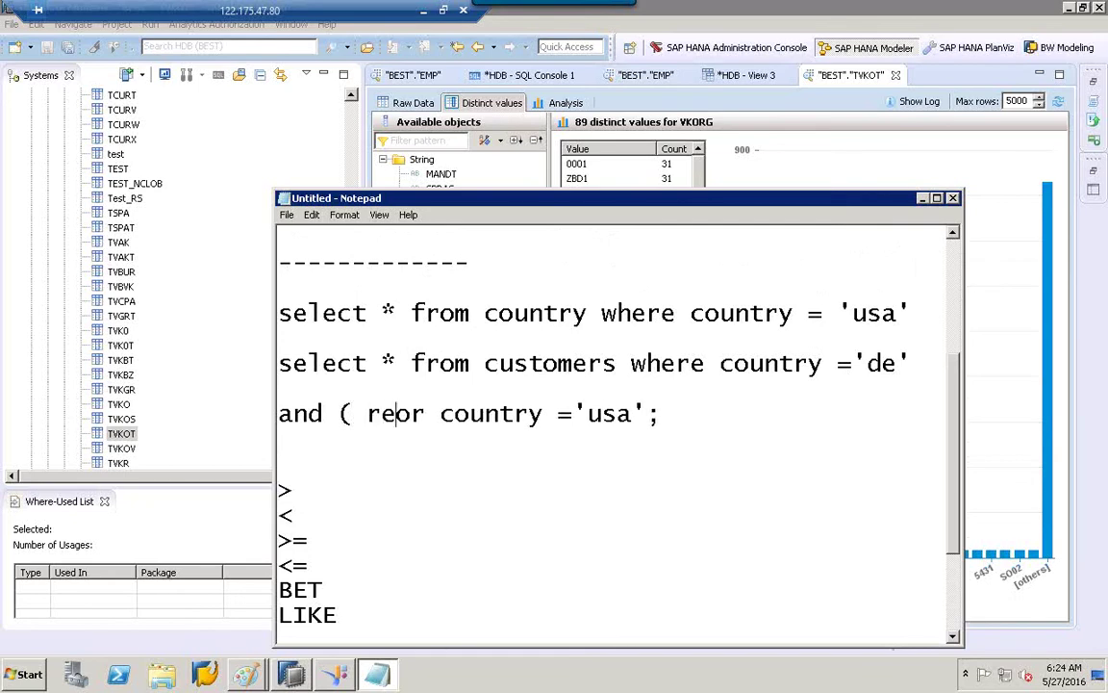
pyautogui.write('g')
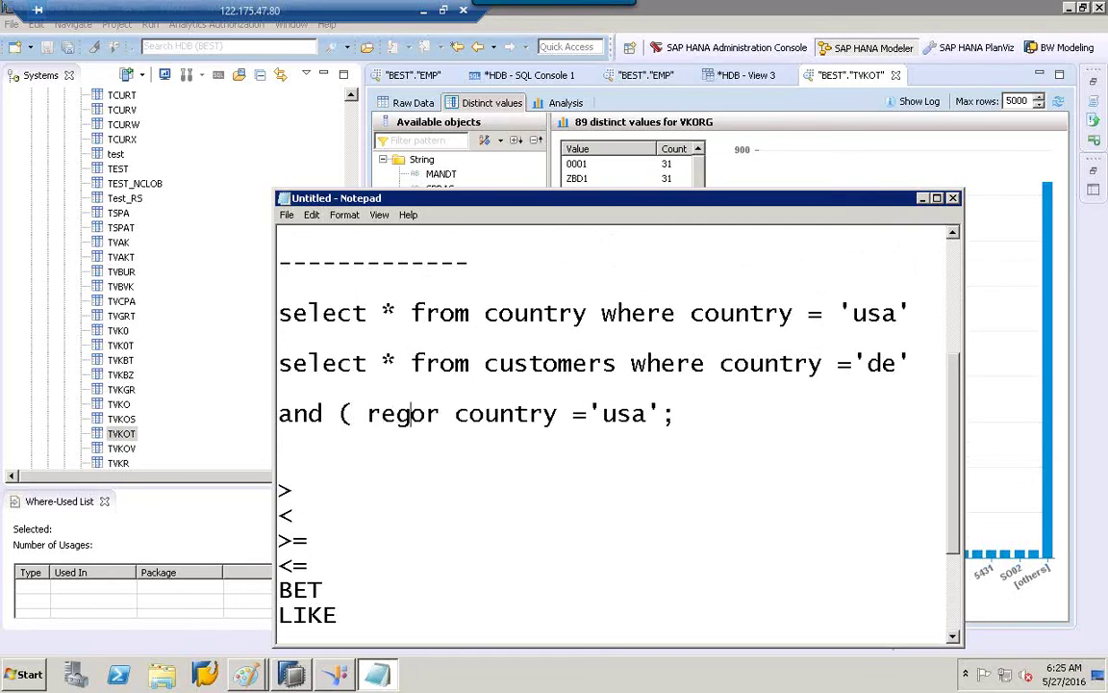
pyautogui.write('o = ')
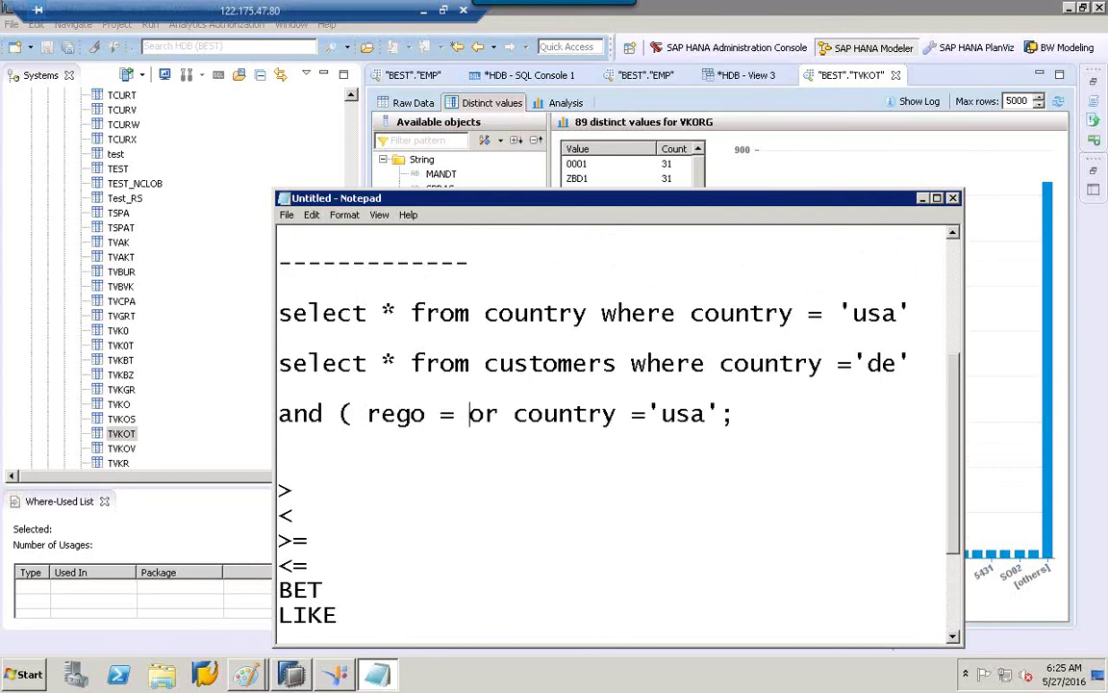
pyautogui.write("'berlin")
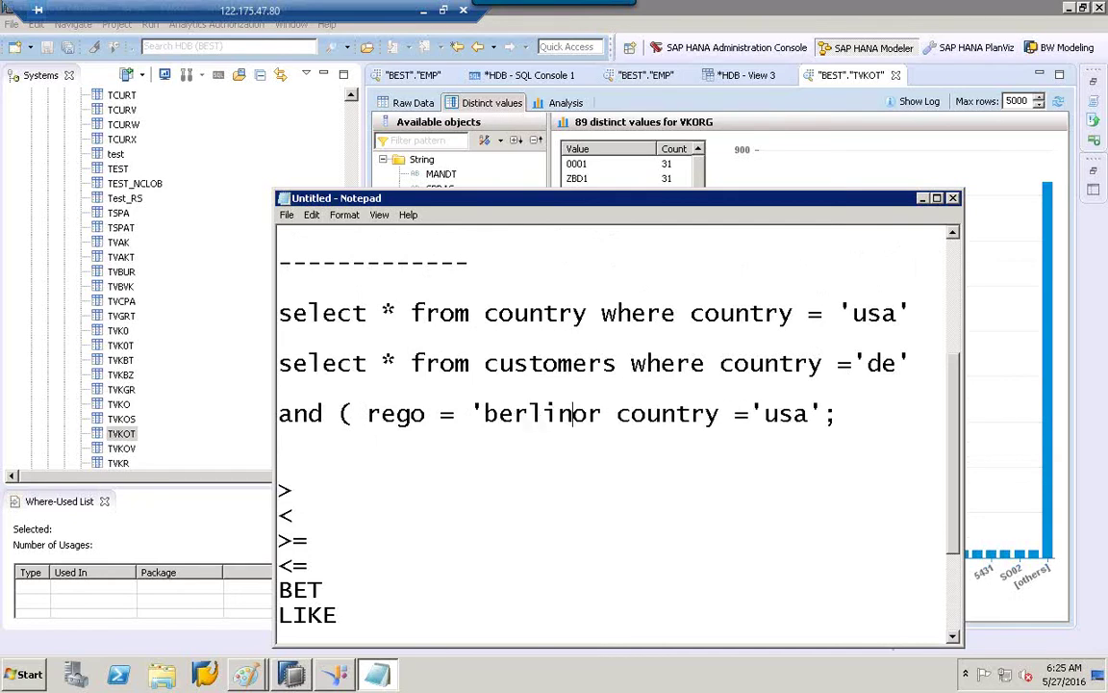
pyautogui.write("' or")
pyautogui.press('Right')
pyautogui.press('Right')
pyautogui.press('BackSpace')
pyautogui.press('BackSpace')
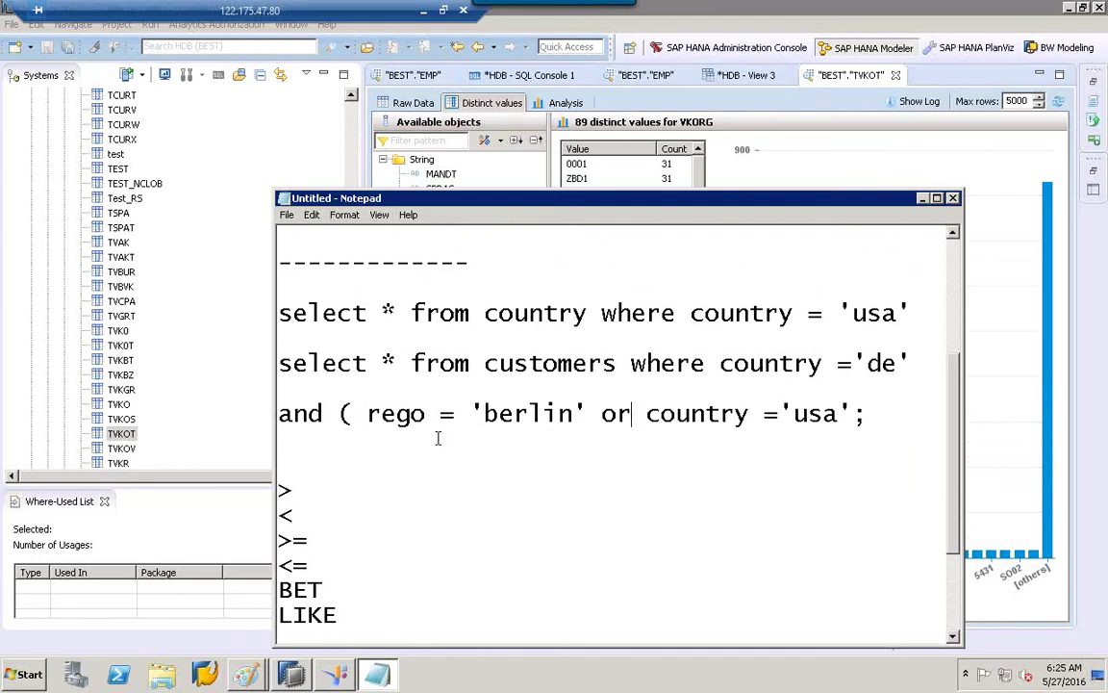
# Replace the old country condition with city = ' baden'); to close the bracket.
pyautogui.click(881, 413)
pyautogui.press('BackSpace')
pyautogui.press('BackSpace')
pyautogui.press('BackSpace')
pyautogui.press('BackSpace')
pyautogui.press('BackSpace')
pyautogui.press('BackSpace')
pyautogui.press('BackSpace')
pyautogui.press('BackSpace')
pyautogui.press('BackSpace')
pyautogui.press('BackSpace')
pyautogui.press('BackSpace')
pyautogui.press('BackSpace')
pyautogui.press('BackSpace')
pyautogui.press('BackSpace')
pyautogui.press('BackSpace')
pyautogui.write('city')
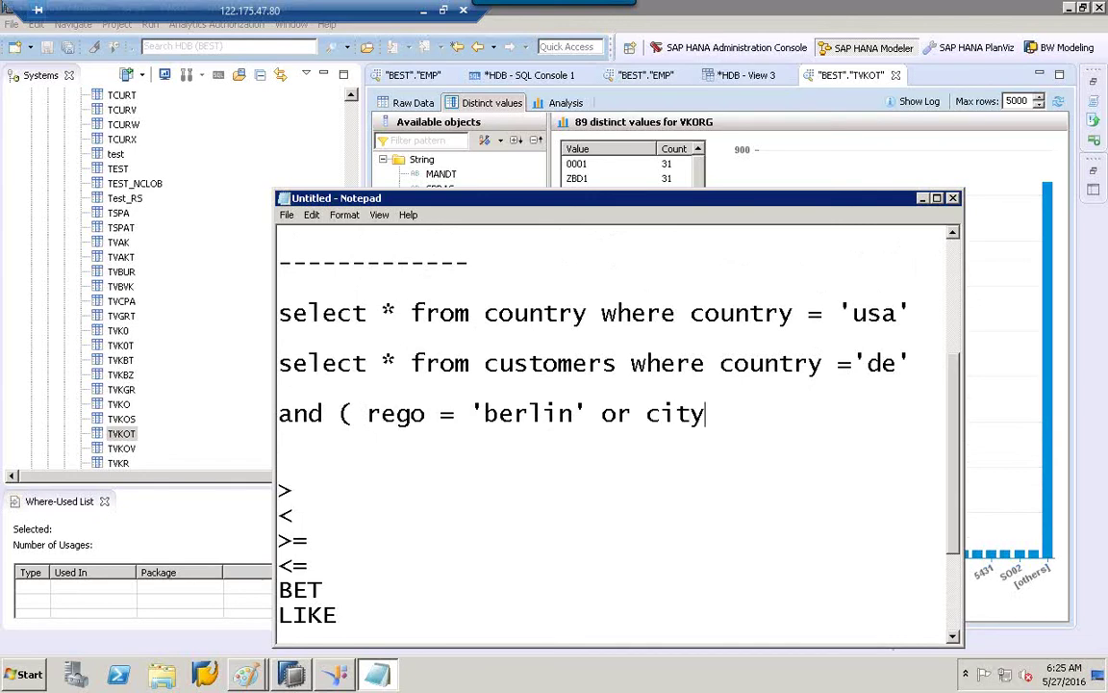
pyautogui.write(' =')
pyautogui.press('BackSpace')
pyautogui.write("' munche")
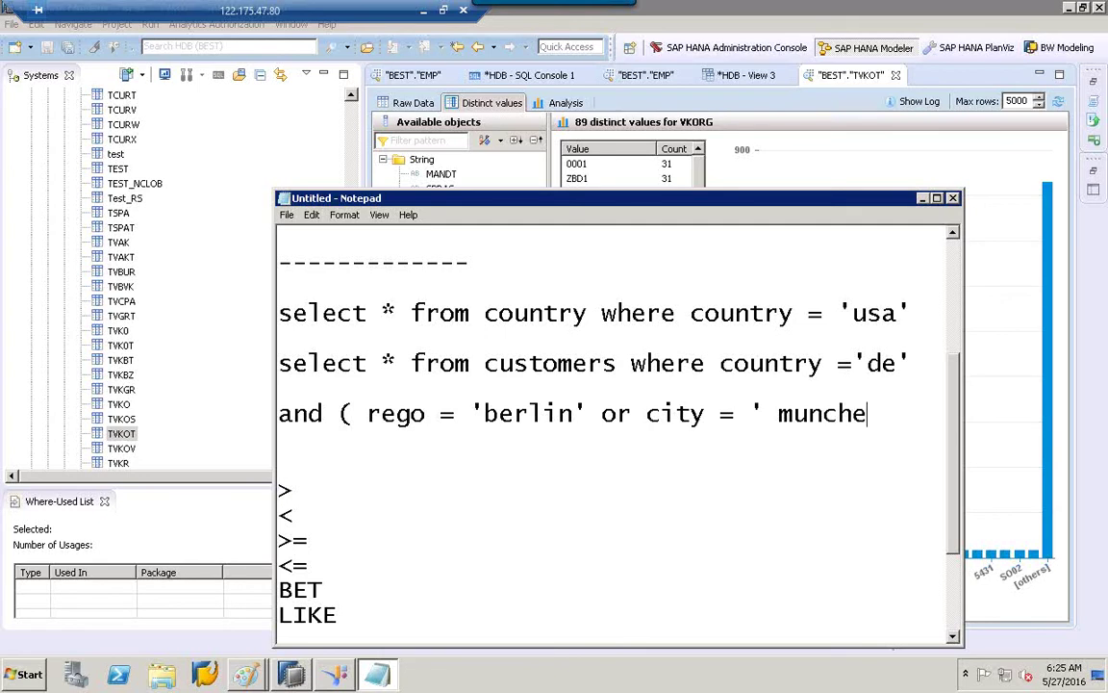
pyautogui.press('BackSpace')
pyautogui.press('BackSpace')
pyautogui.press('BackSpace')
pyautogui.press('BackSpace')
pyautogui.press('BackSpace')
pyautogui.press('BackSpace')
pyautogui.write('b')
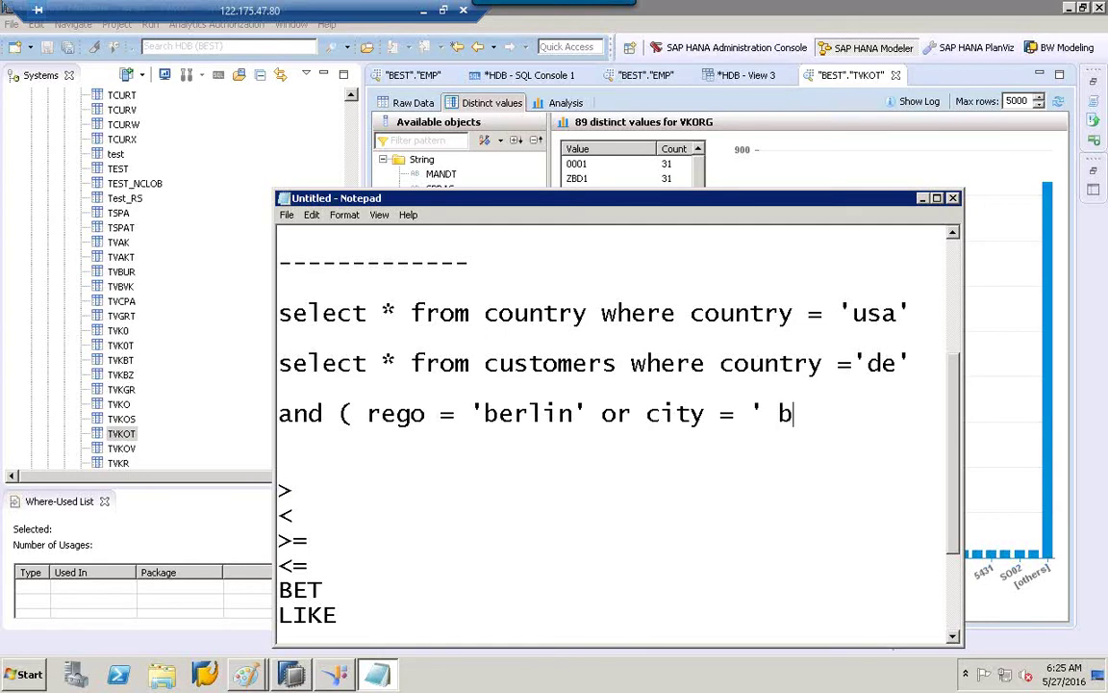
pyautogui.write("aden'")
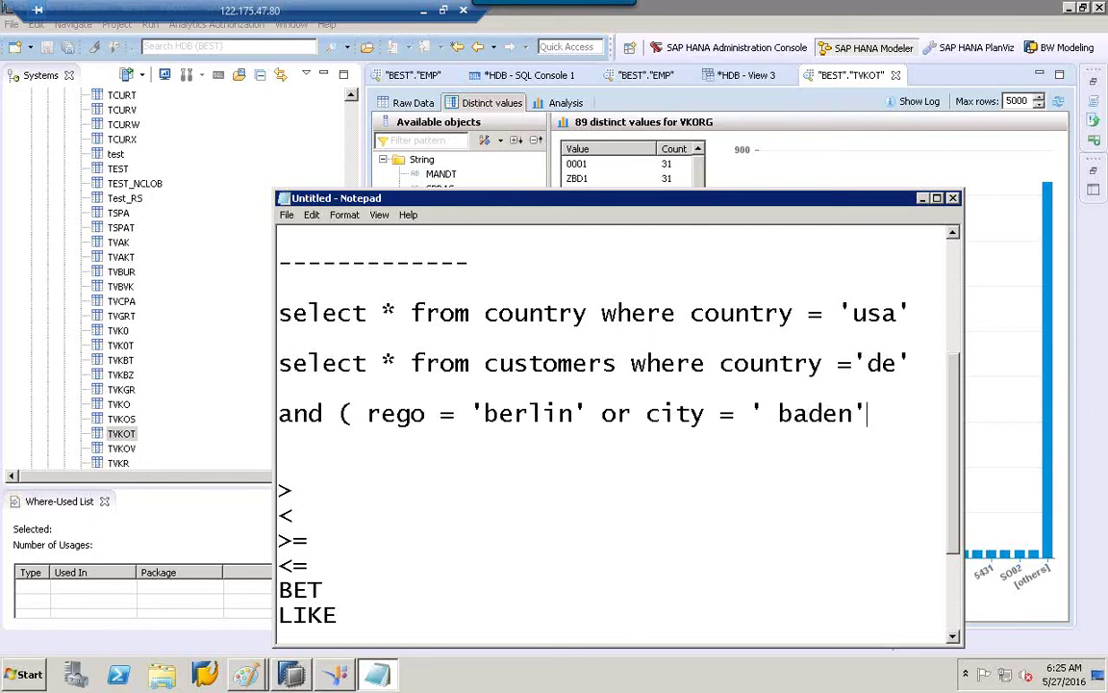
pyautogui.write(")'")
pyautogui.press('BackSpace')
pyautogui.write(';')
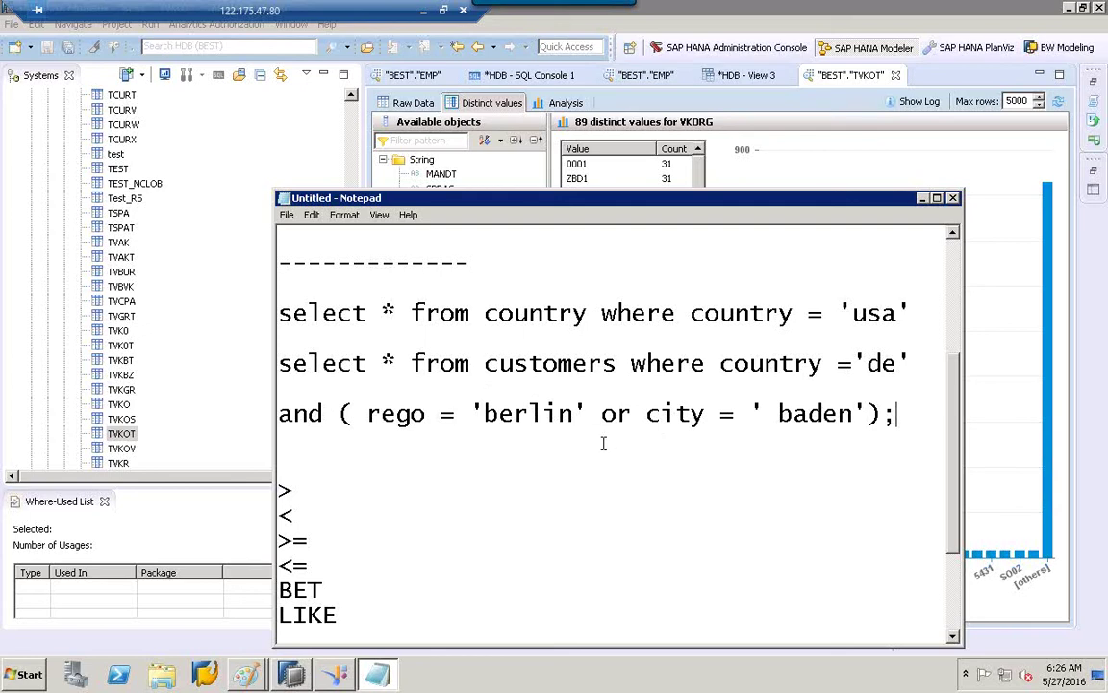
# Add a dashed separator line under AND OR, followed by an ORDER BY heading.
pyautogui.scroll(-2, 854, 583)
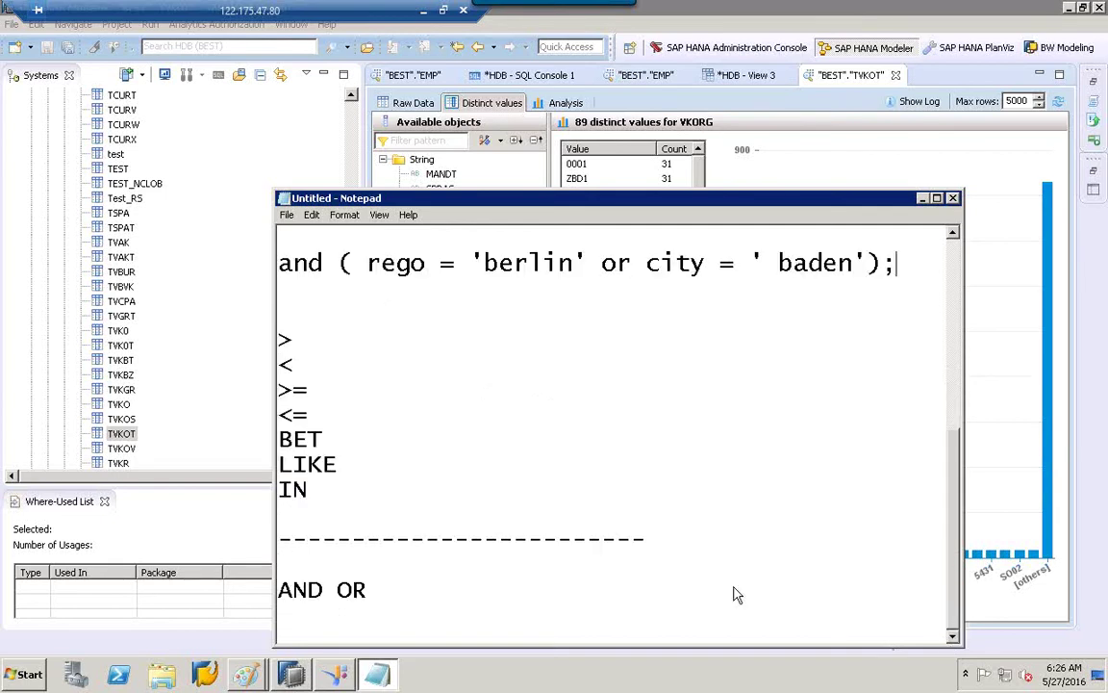
pyautogui.click(452, 587)
pyautogui.press('Return')
pyautogui.write('--------------------------')
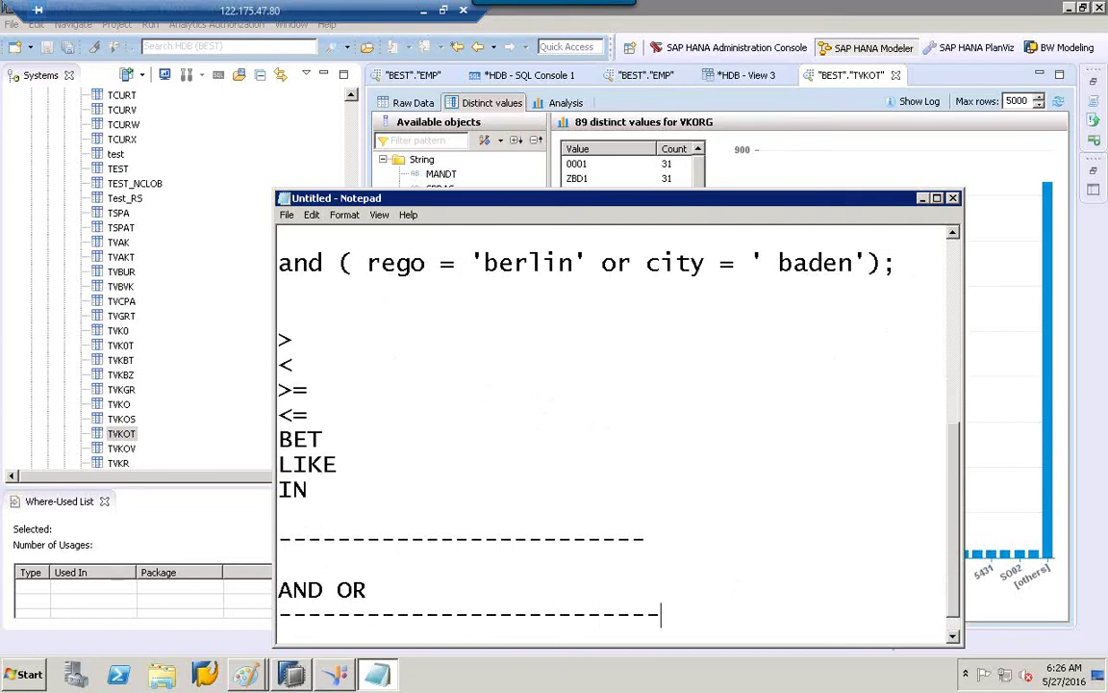
pyautogui.press('Return')
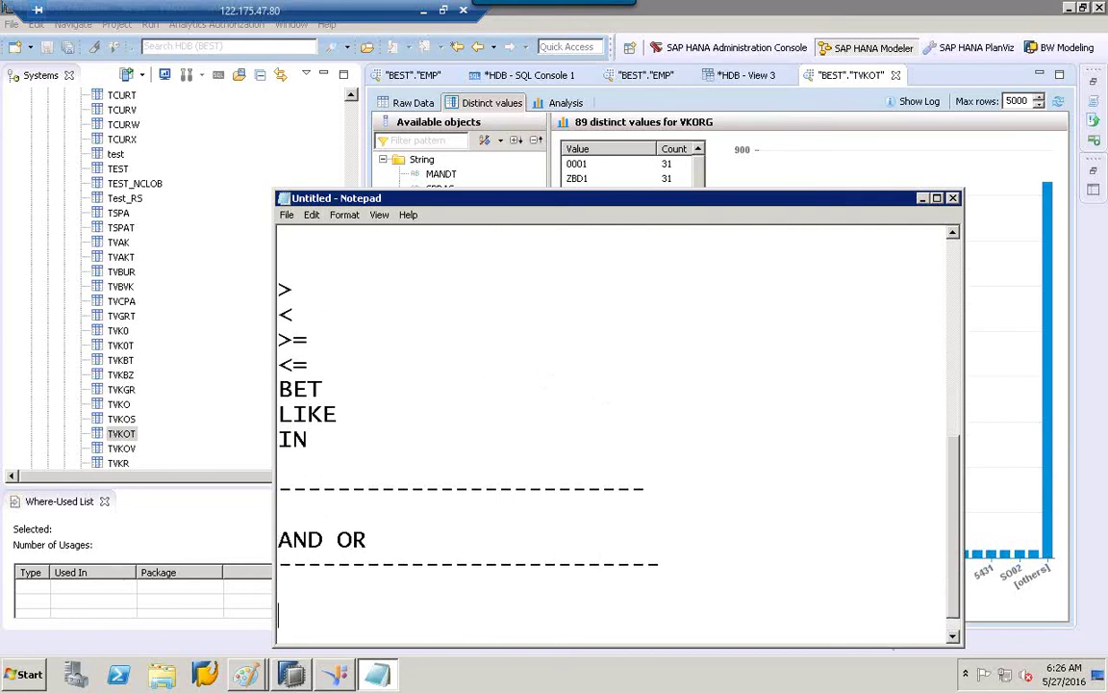
pyautogui.write('ORDER BY')
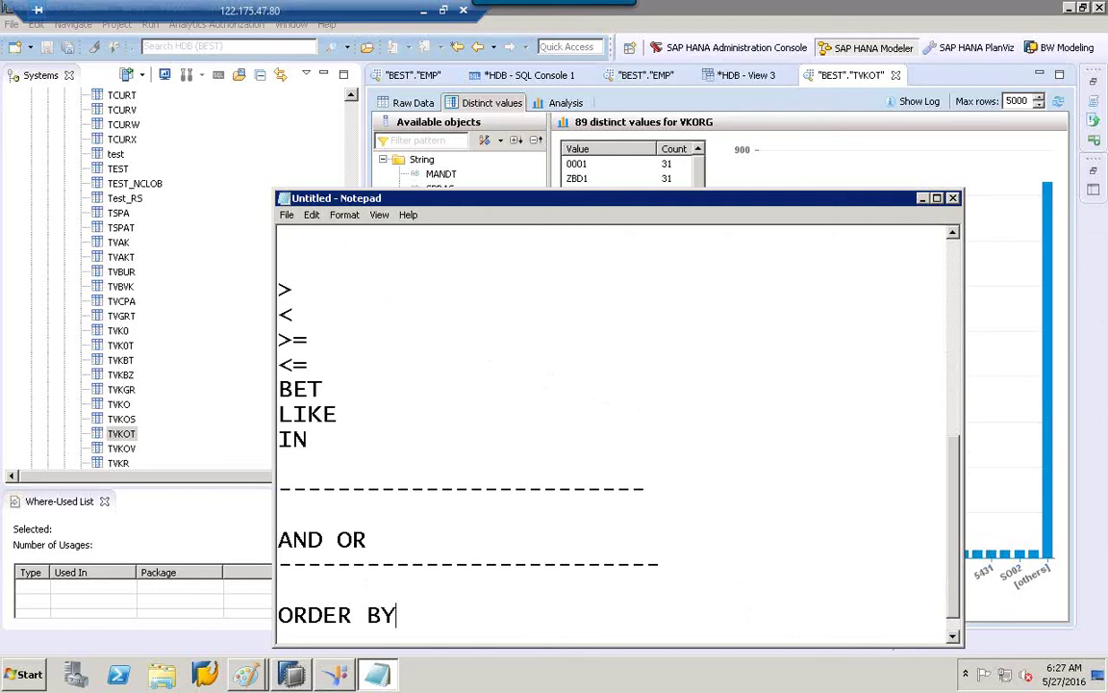
# Add DESC under ORDER BY and begin the example with SELECT COL1,COL2 FROM.
pyautogui.press('Return')
pyautogui.press('Return')
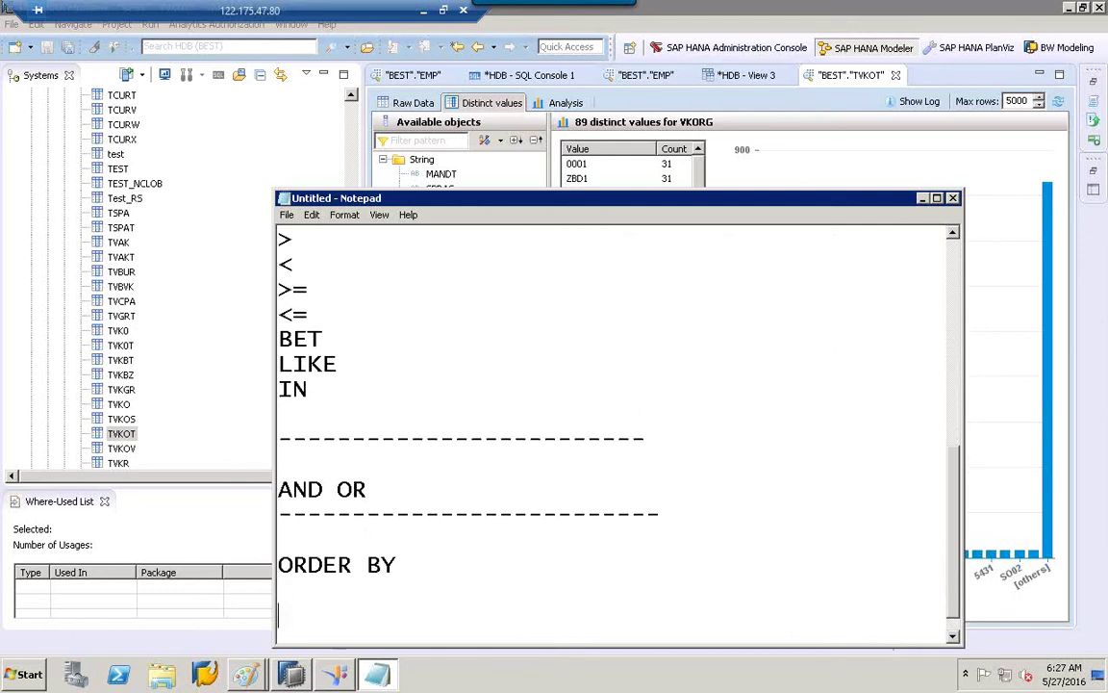
pyautogui.write('DESC')
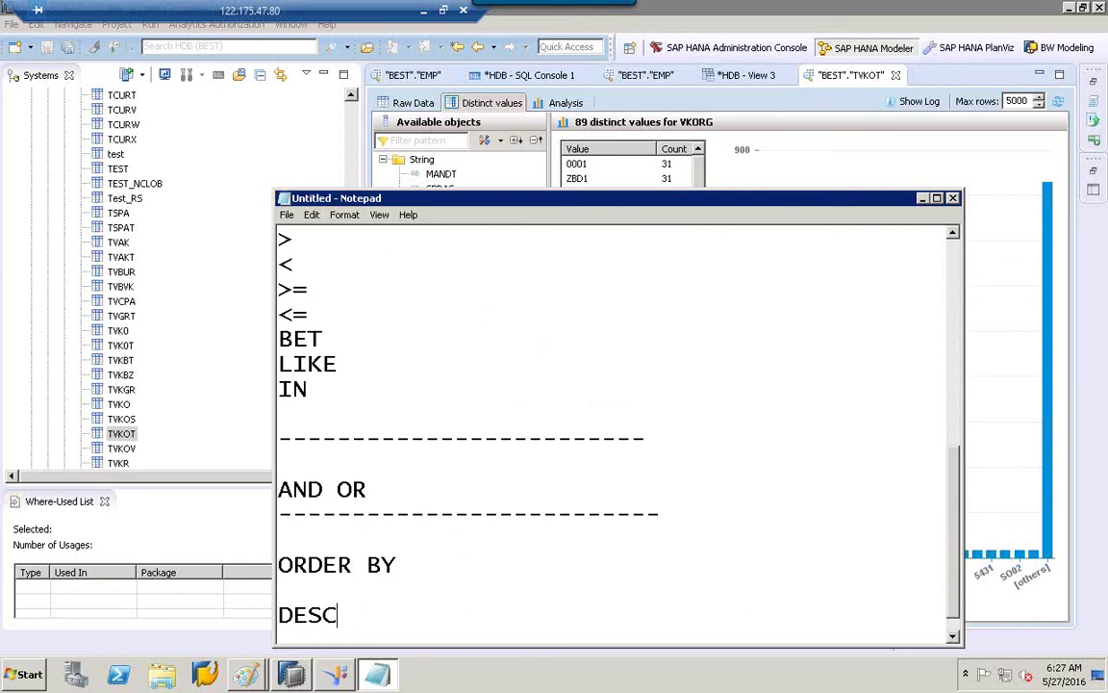
pyautogui.press('Return')
pyautogui.press('Return')
pyautogui.press('Return')
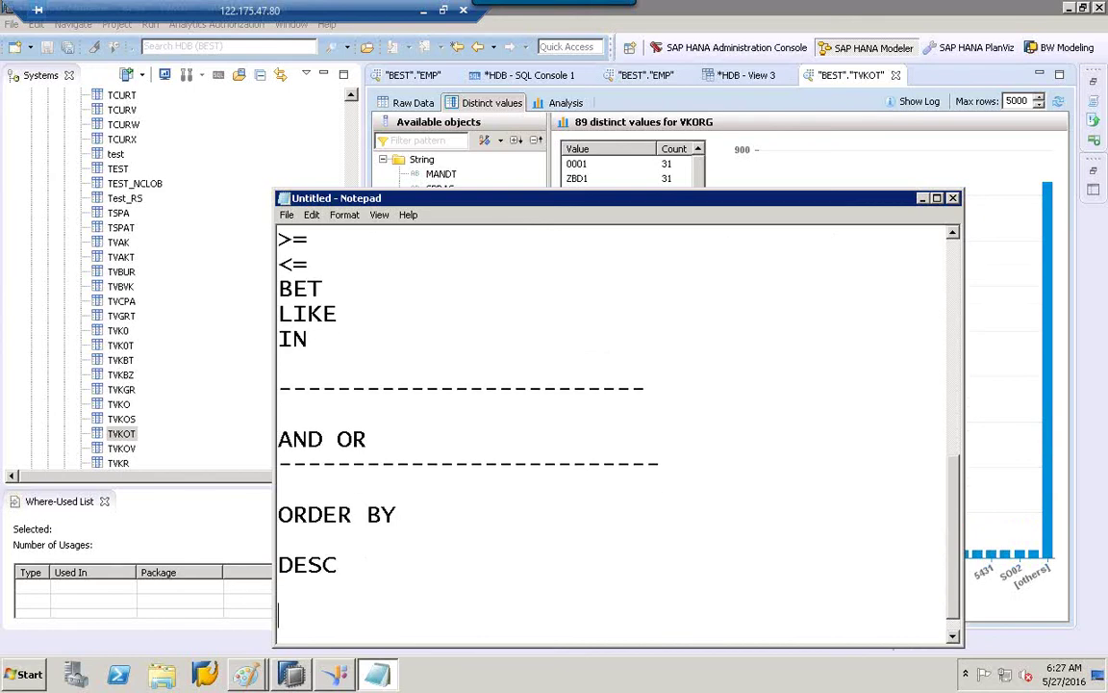
pyautogui.write('SE')
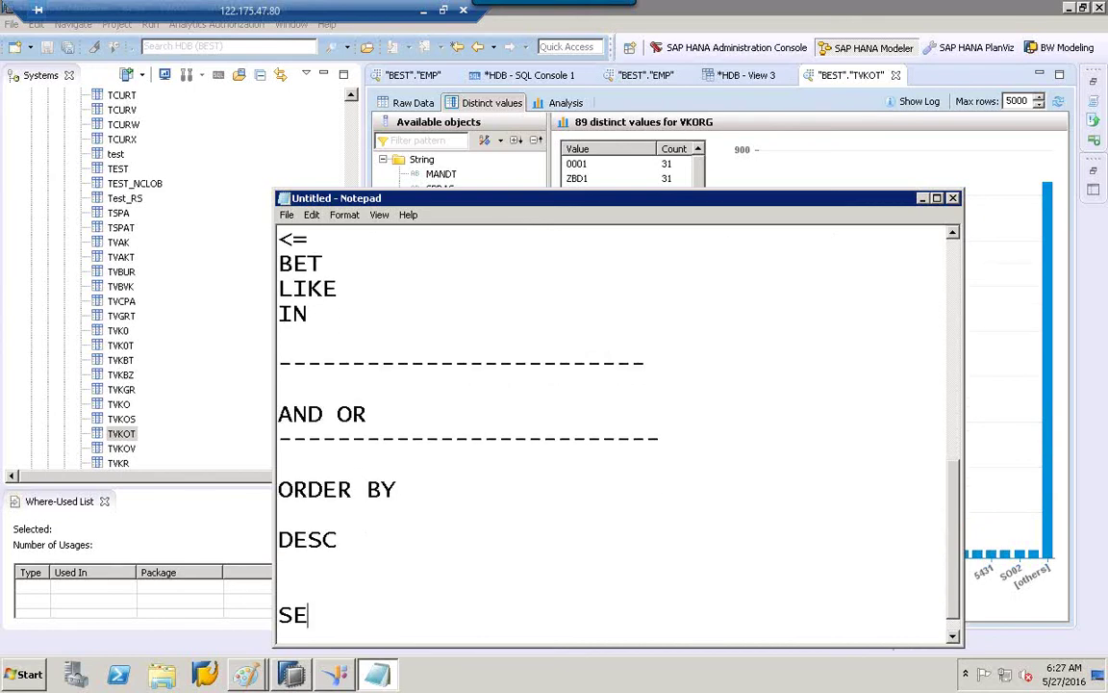
pyautogui.write('LECT COL1')
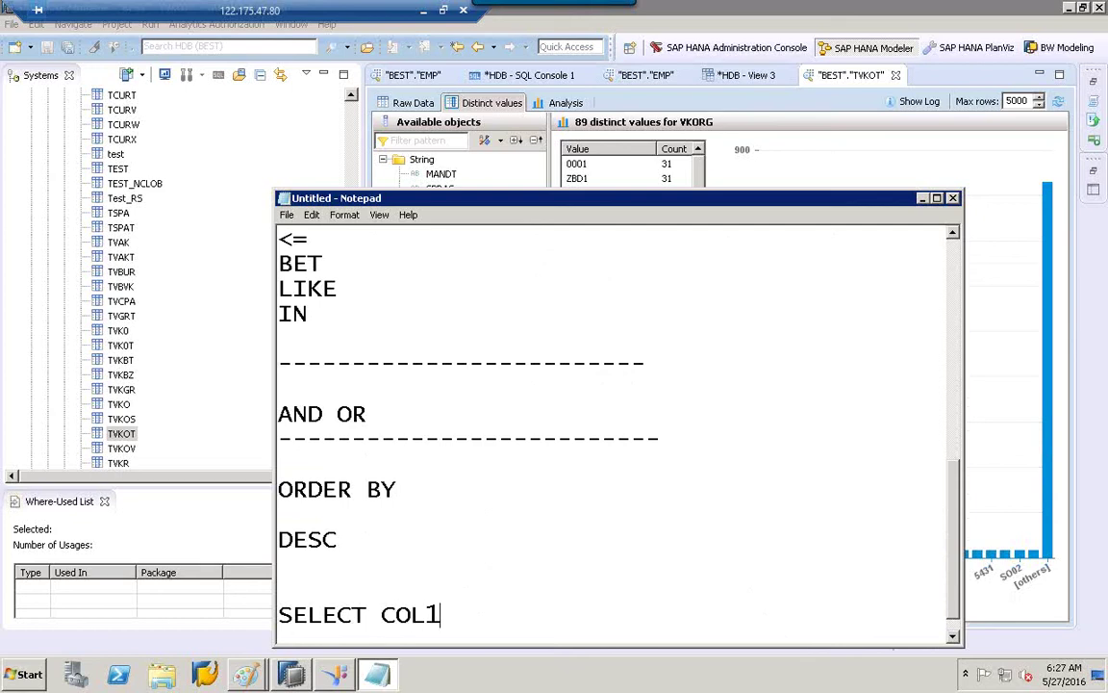
pyautogui.write(',')
pyautogui.write(' F')
pyautogui.press('BackSpace')
pyautogui.press('BackSpace')
pyautogui.write('COL2')
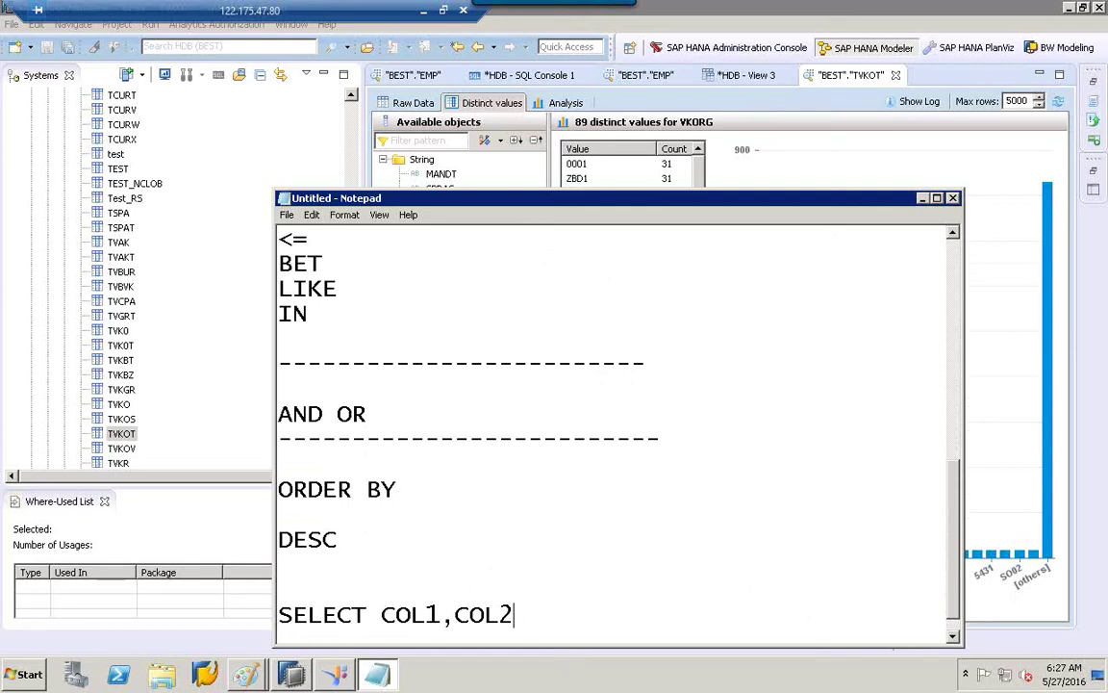
pyautogui.write(' FROM')
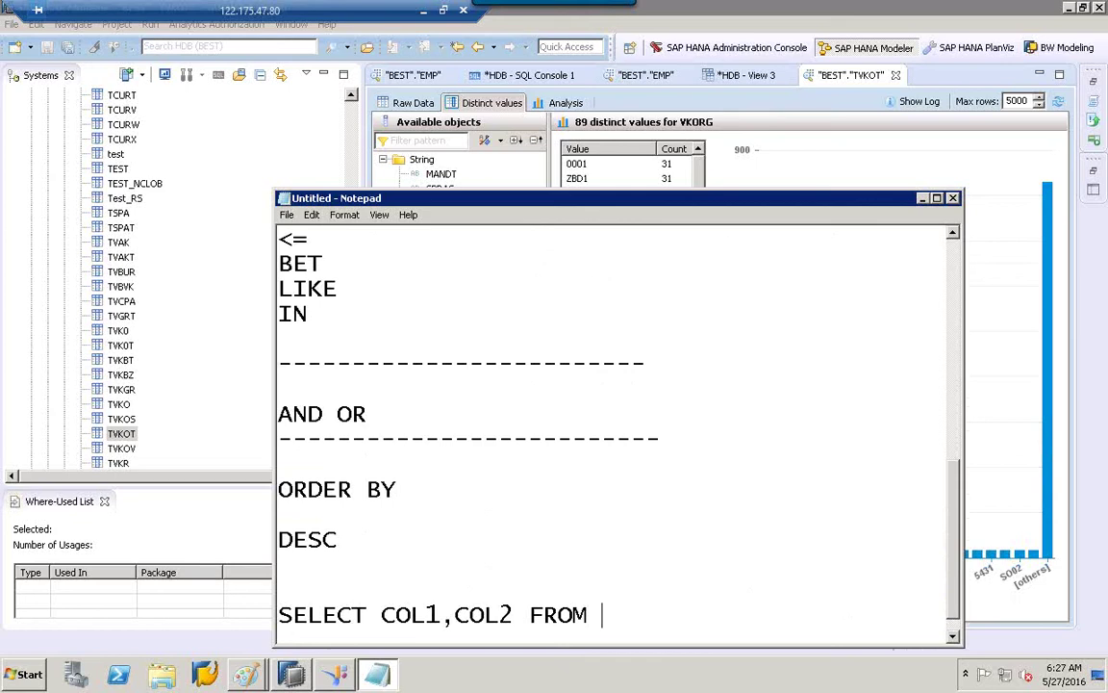
# Finish the example with TABLE1 ORDER BY COLUMN1, with ASC on the line below.
pyautogui.write('TABLE')
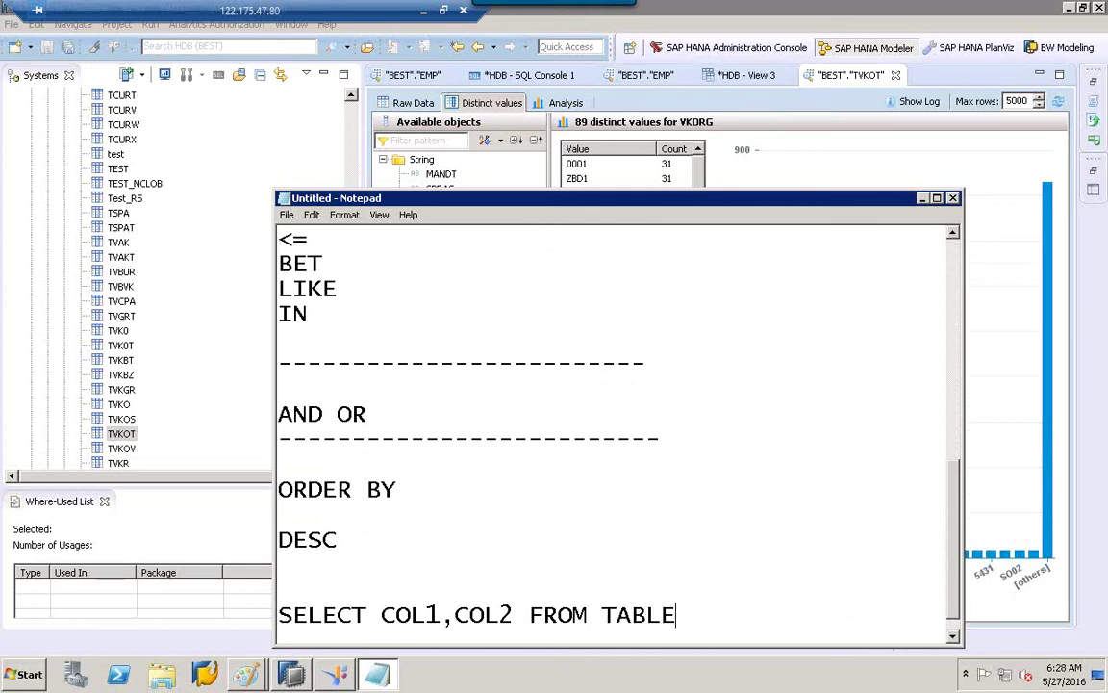
pyautogui.write('1 ORDER BY')
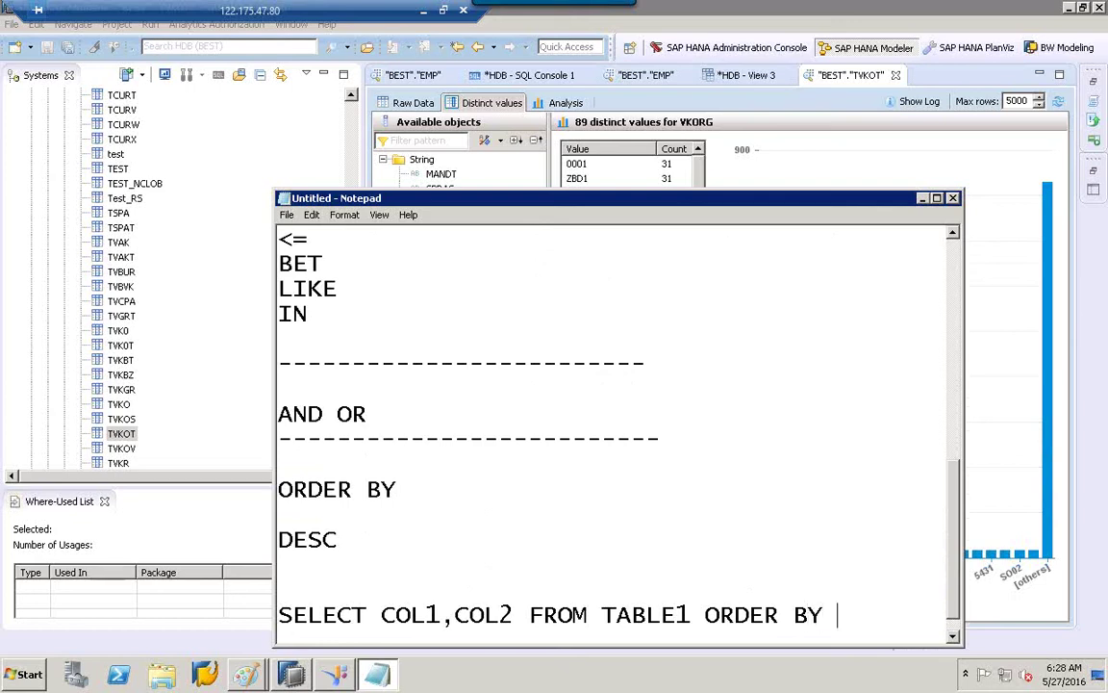
pyautogui.press('Up')
pyautogui.write('COLUMN')
pyautogui.press('BackSpace')
pyautogui.press('BackSpace')
pyautogui.press('BackSpace')
pyautogui.press('BackSpace')
pyautogui.press('BackSpace')
pyautogui.press('BackSpace')
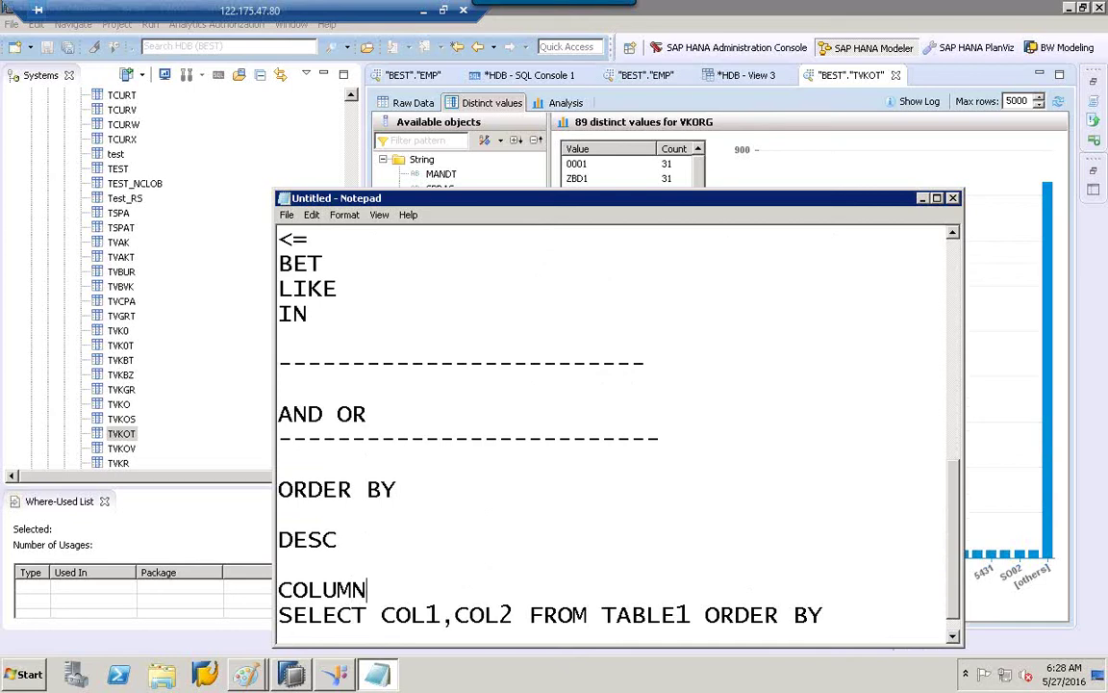
pyautogui.click(838, 611)
pyautogui.write('CO')
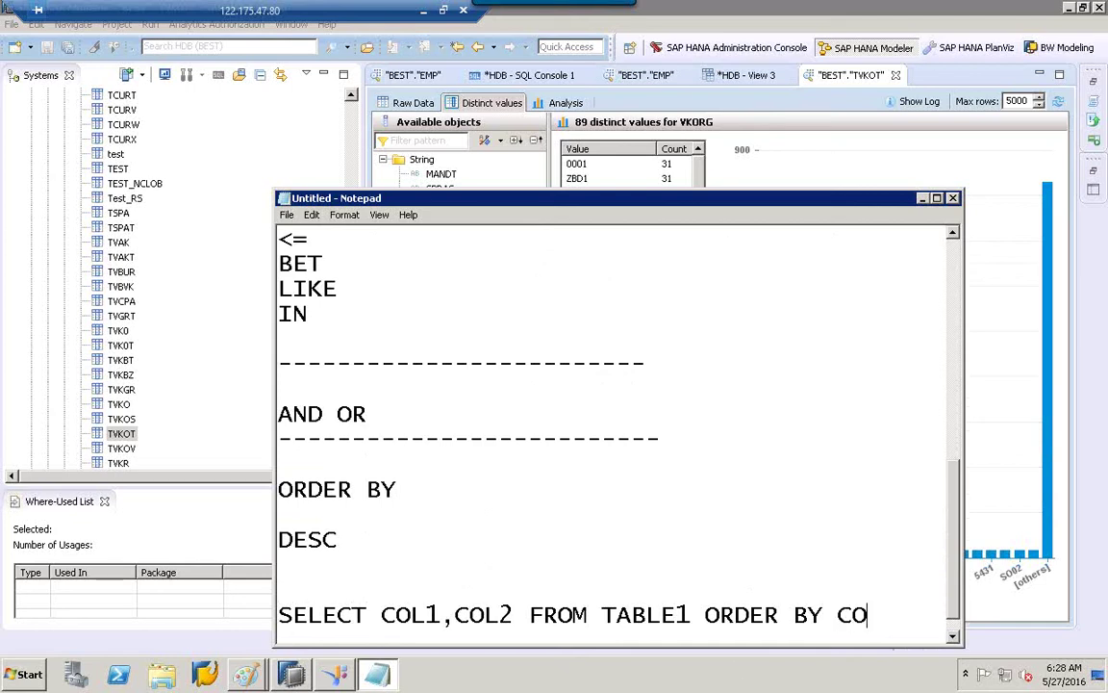
pyautogui.write('LUMN')
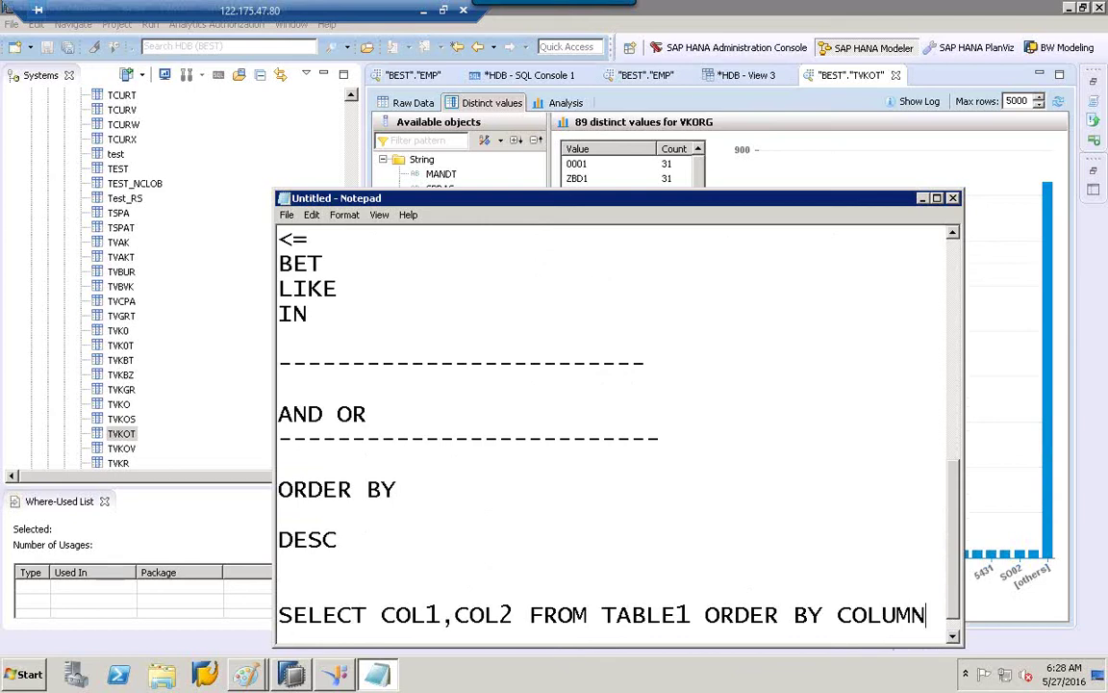
pyautogui.write('1')
pyautogui.press('Return')
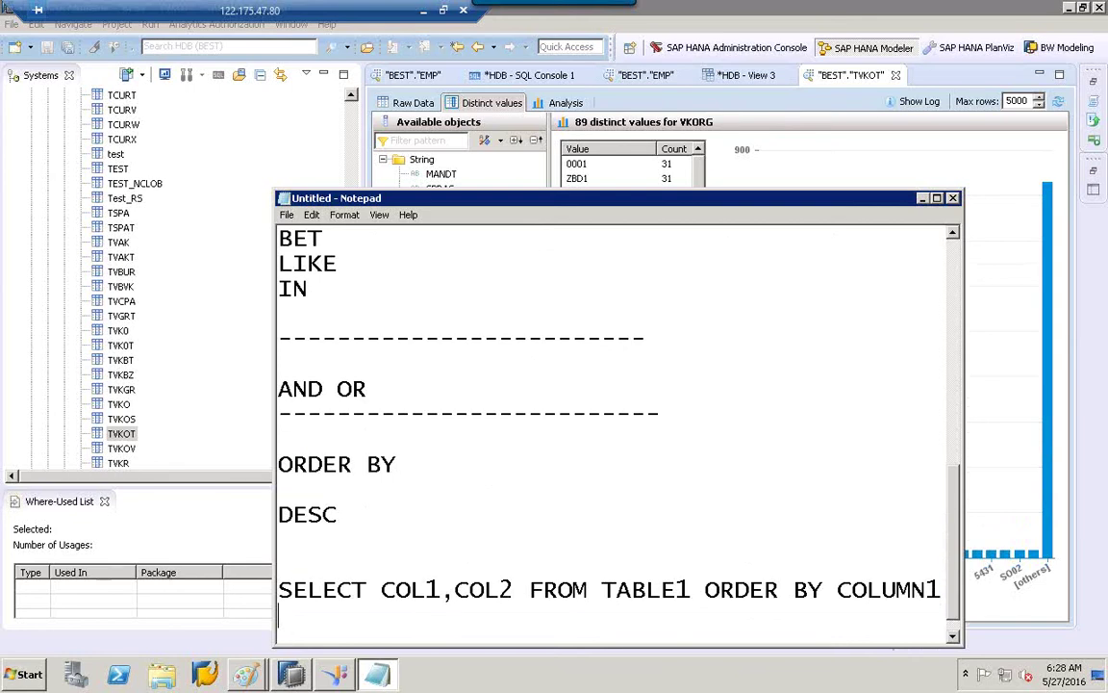
pyautogui.write('ASC|D')
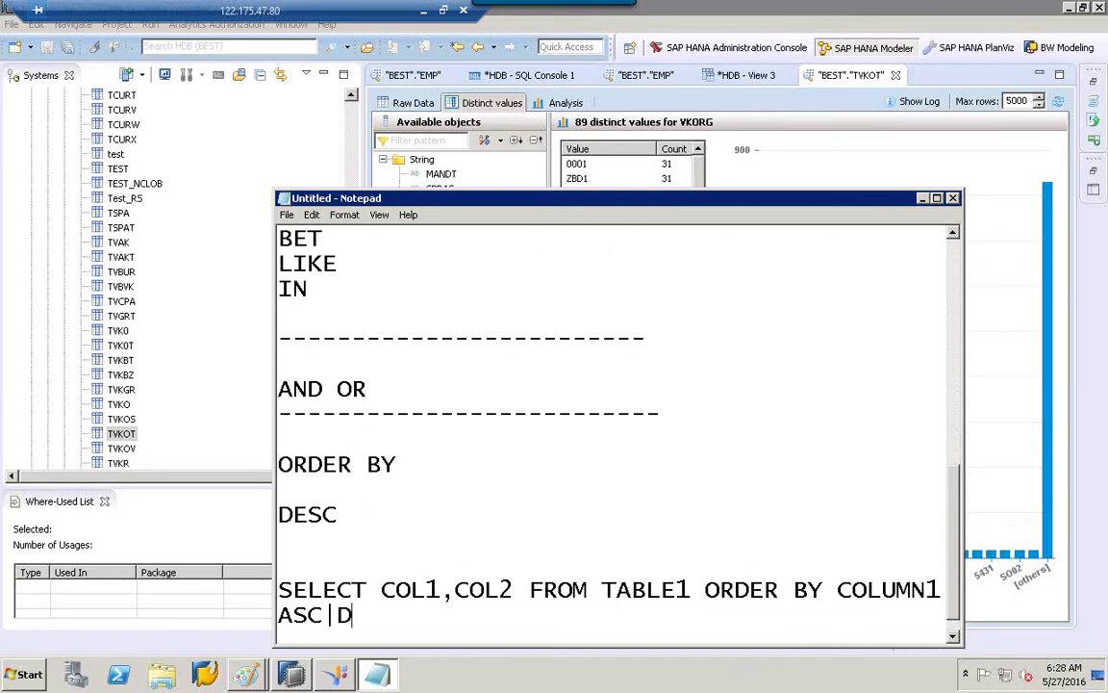
# Extend ASC to read ASC|DESC, COL2 ASC|DESC in the ORDER BY example.
pyautogui.write('ESC,')
pyautogui.write('COLUMN')
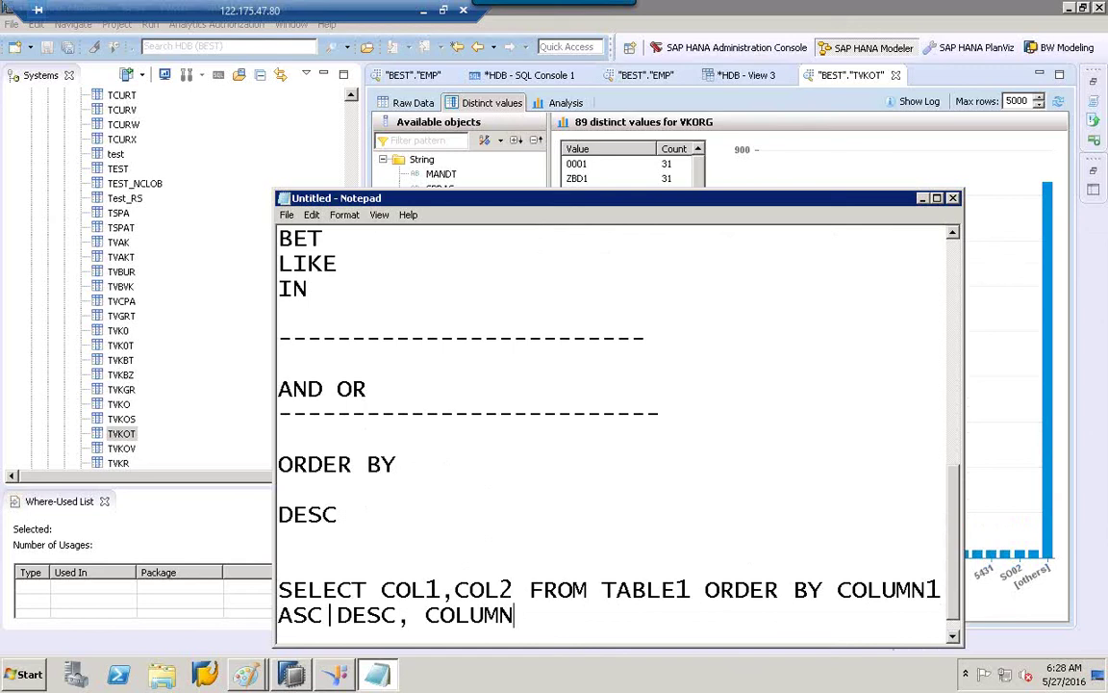
pyautogui.write('_')
pyautogui.press('BackSpace')
pyautogui.press('BackSpace')
pyautogui.press('BackSpace')
pyautogui.press('BackSpace')
pyautogui.write('2 ASC')
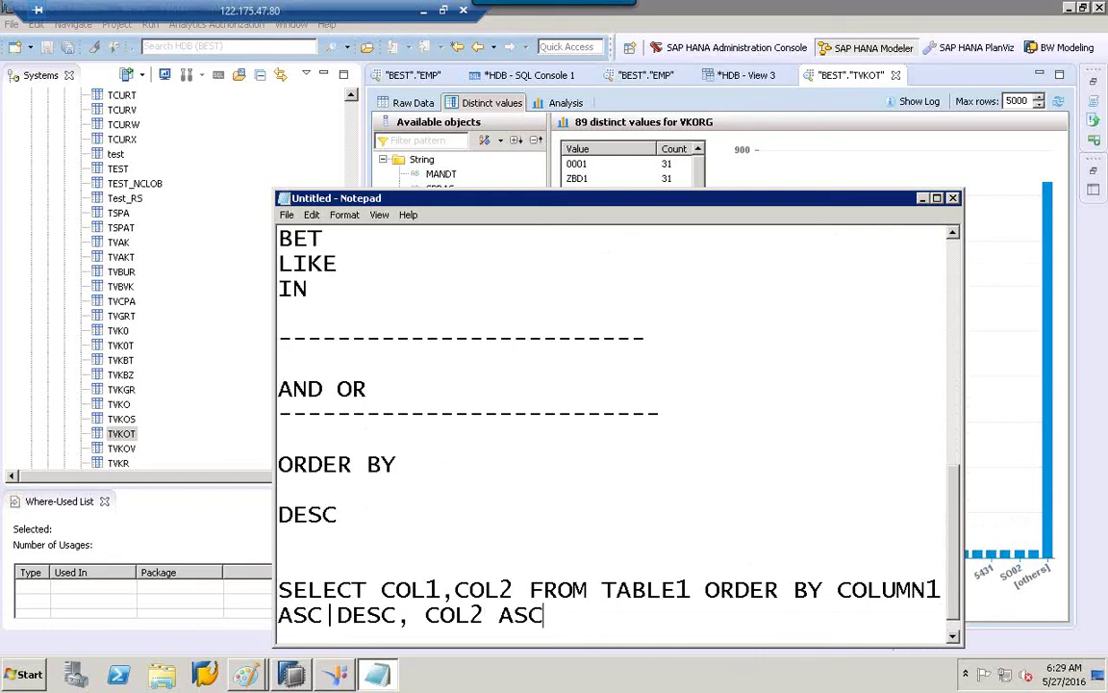
pyautogui.write('|DESC')
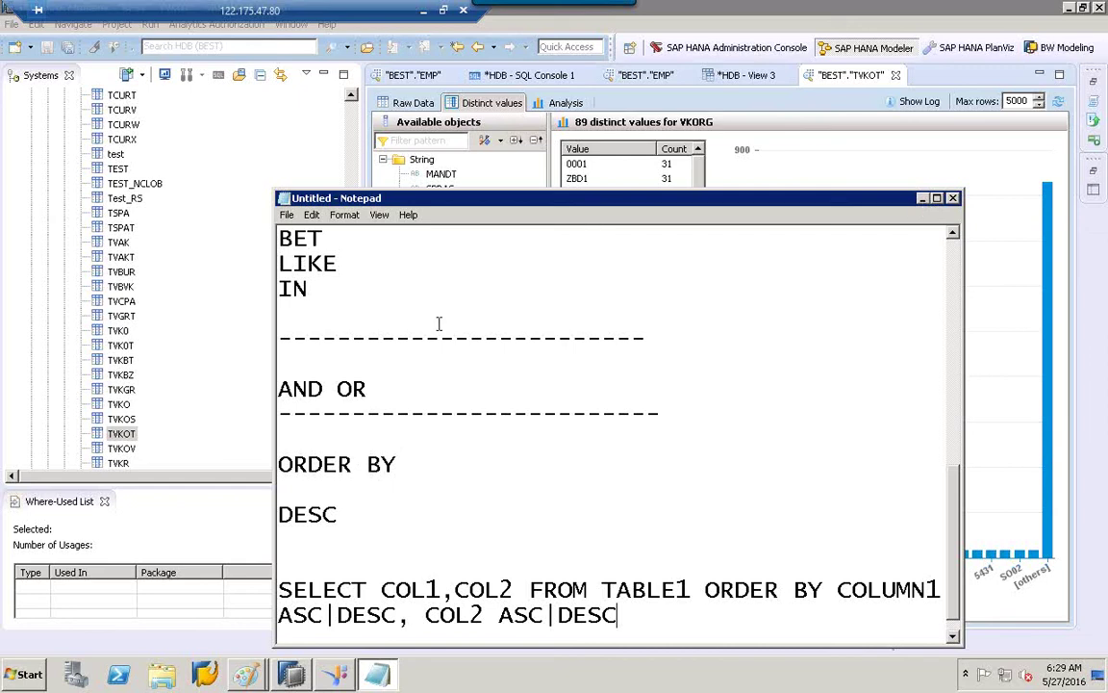
pyautogui.click(923, 198)
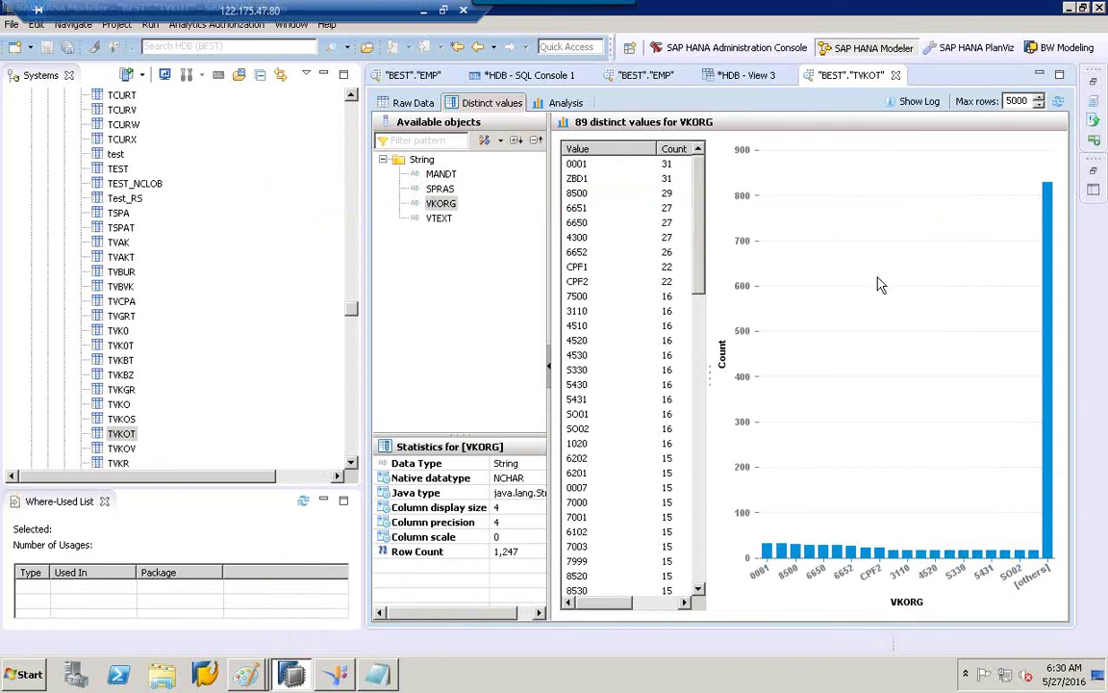
pyautogui.click(376, 674)
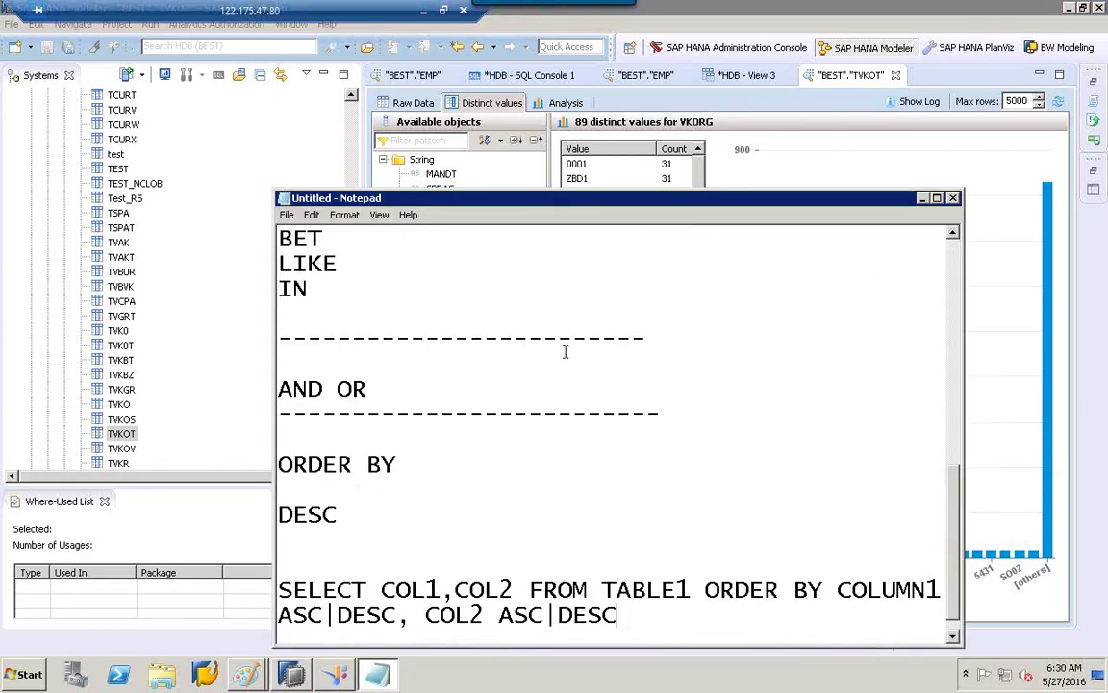
# Add an 'SQL 92' note below the top dashed line, then minimize Notepad and HANA Studio.
pyautogui.scroll(10, 948, 282)
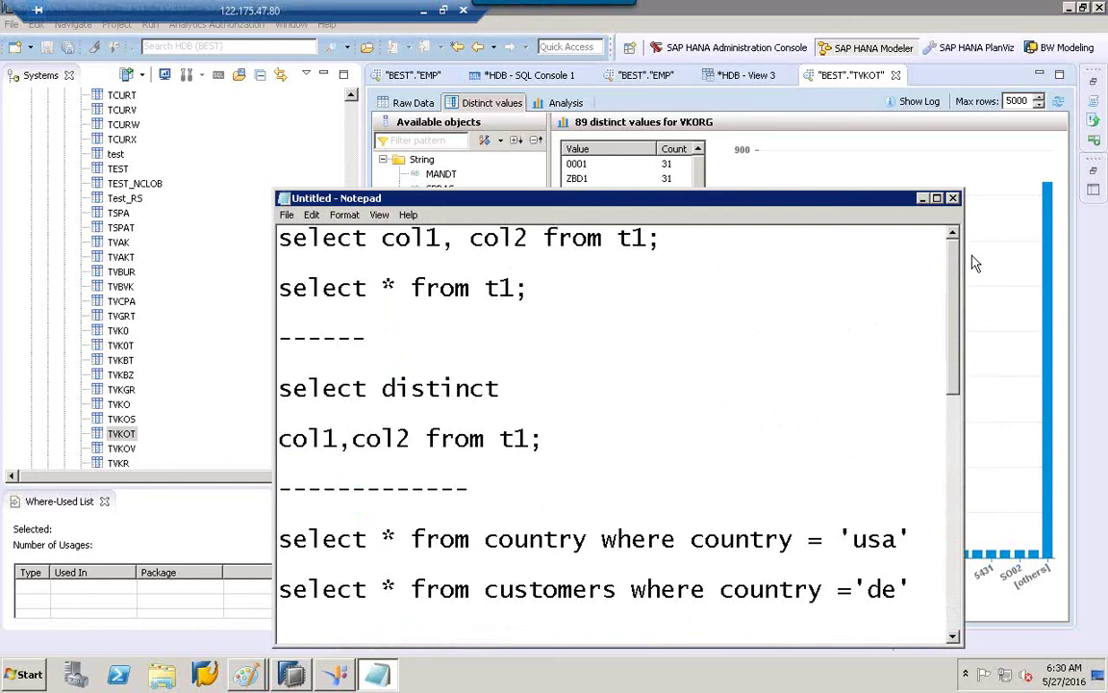
pyautogui.click(379, 331)
pyautogui.press('Return')
pyautogui.press('Return')
pyautogui.write('SQL 92')
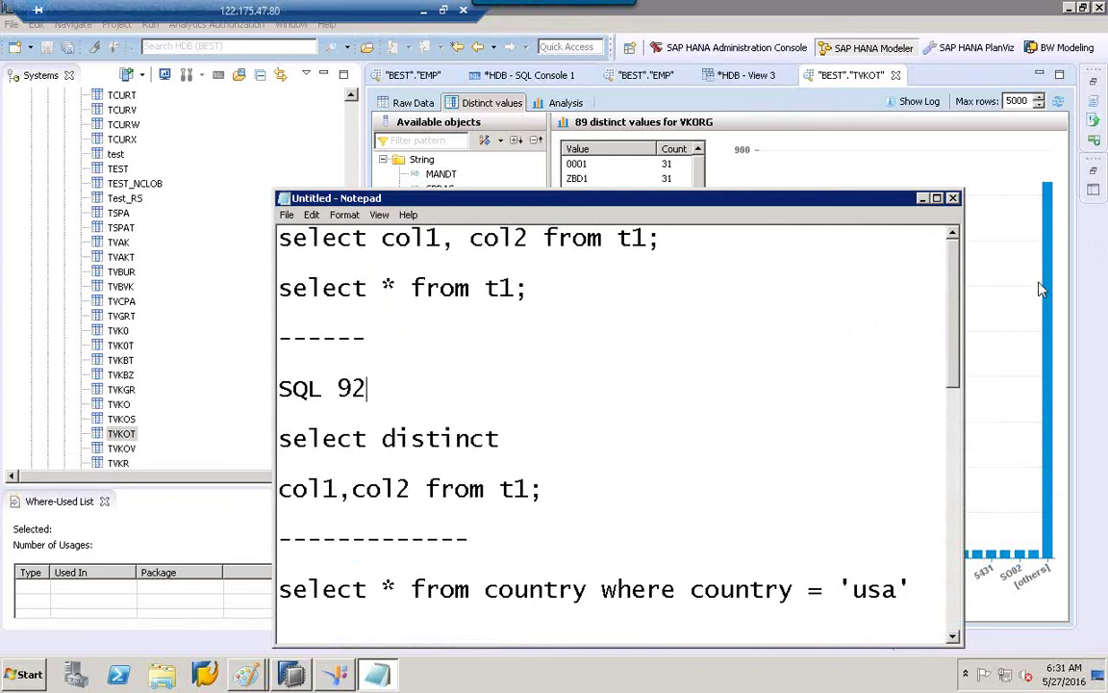
pyautogui.click(923, 198)
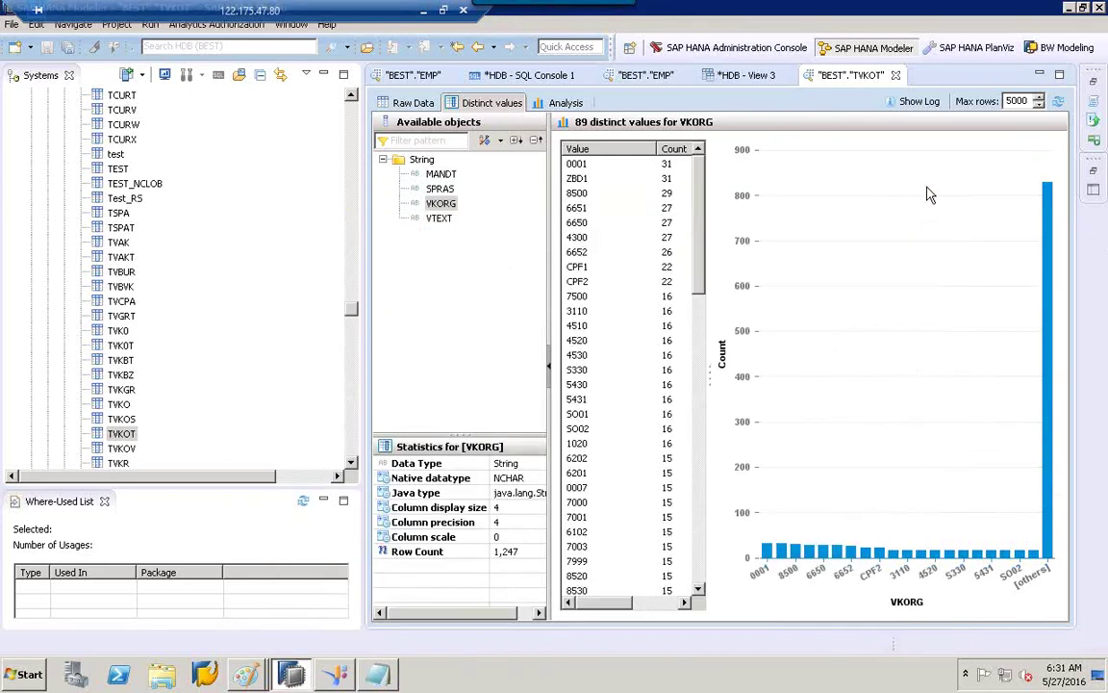
pyautogui.click(1067, 9)
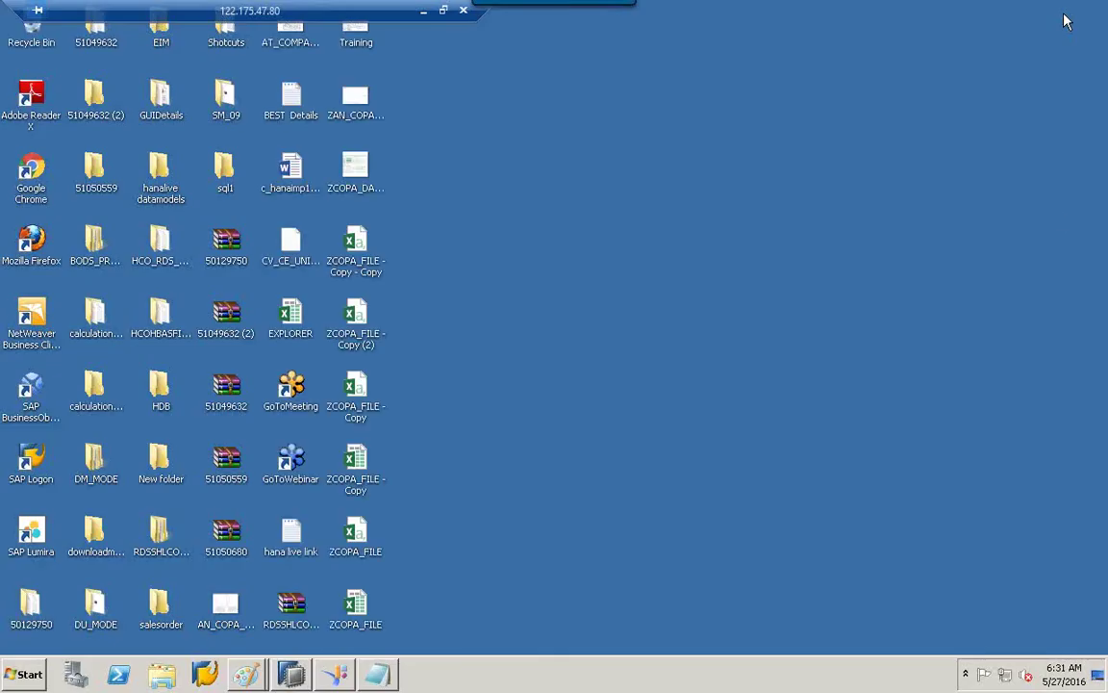